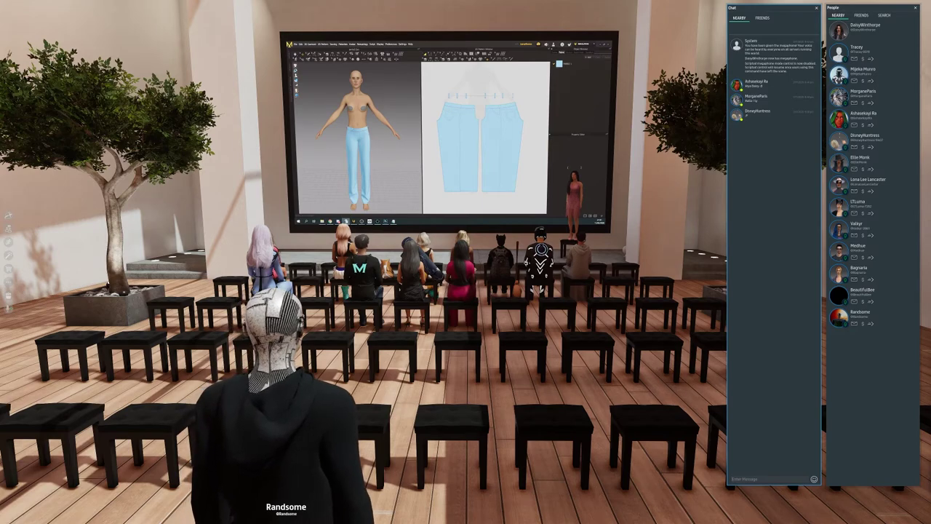
pyautogui.press('a')
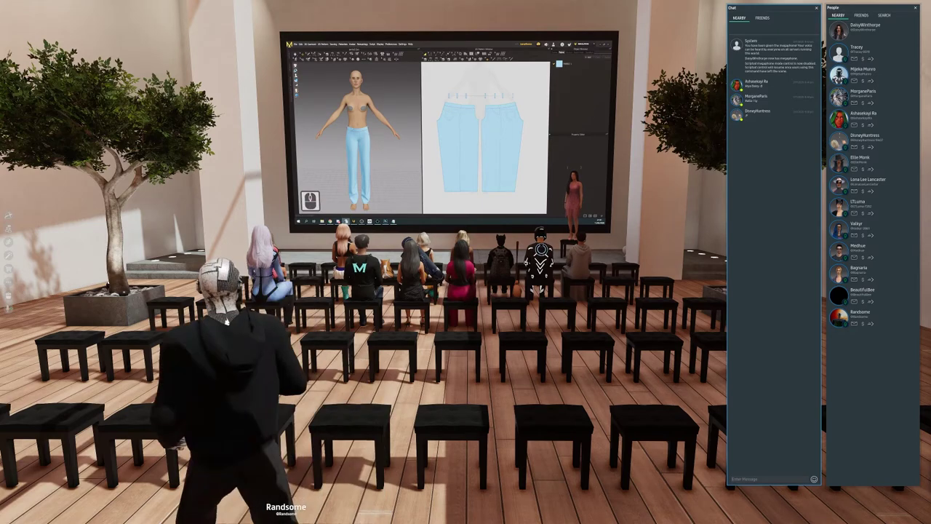
pyautogui.press('space')
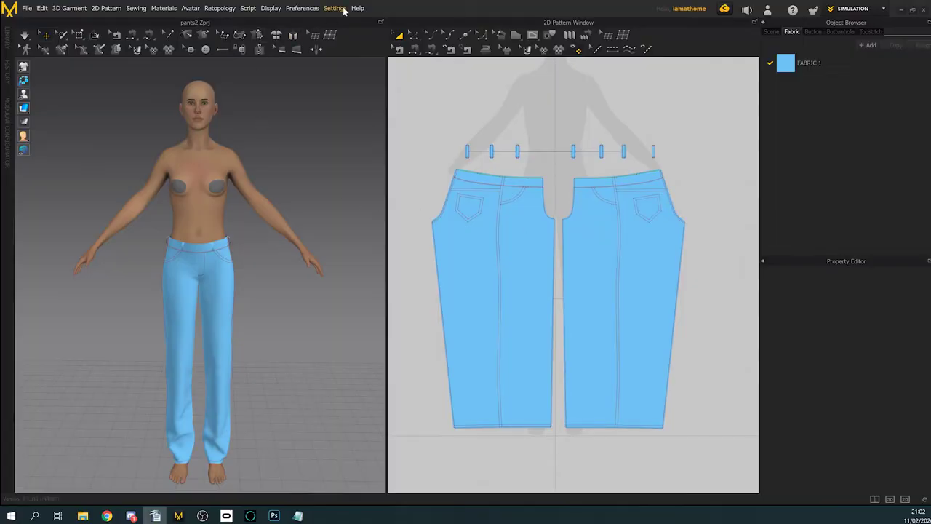
# Step: Review the View Controls and Shortcuts pages of the user settings and close the settings
pyautogui.click(338, 8)
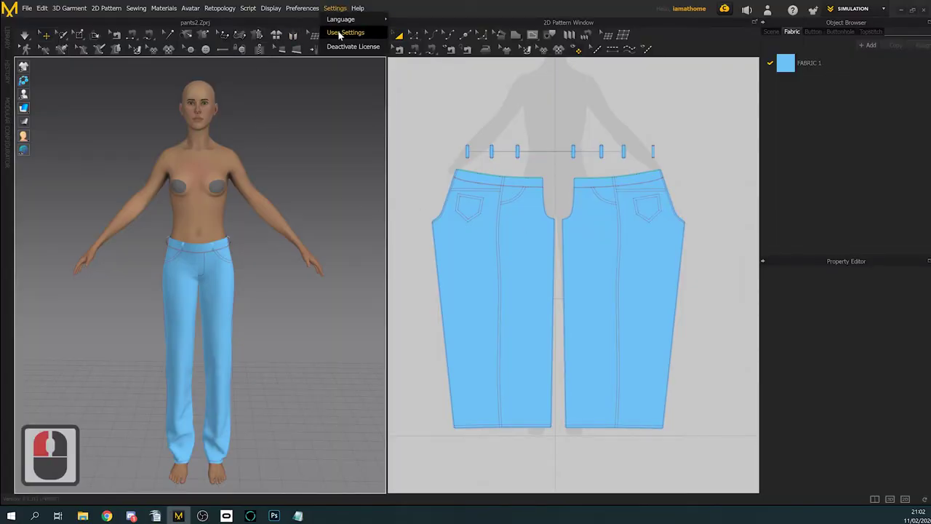
pyautogui.click(344, 32)
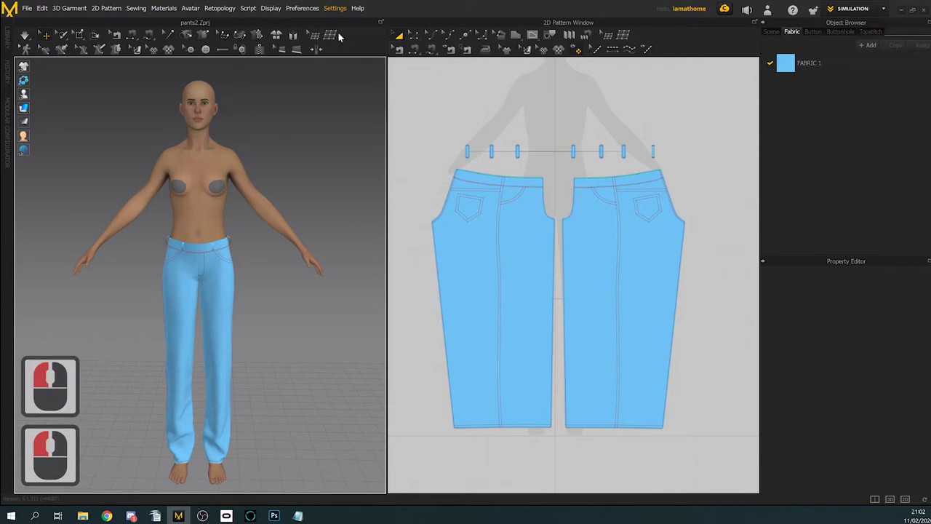
pyautogui.moveTo(486, 153); pyautogui.dragTo(417, 74)
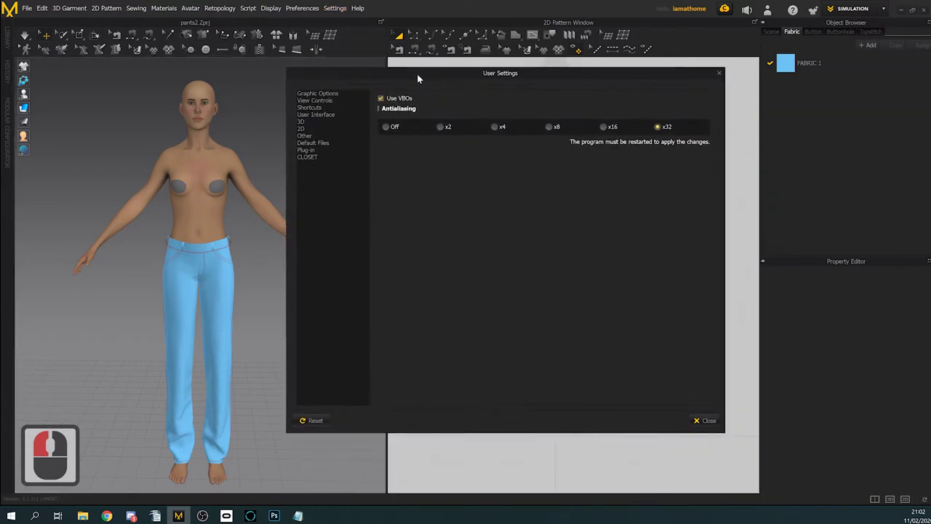
pyautogui.click(332, 101)
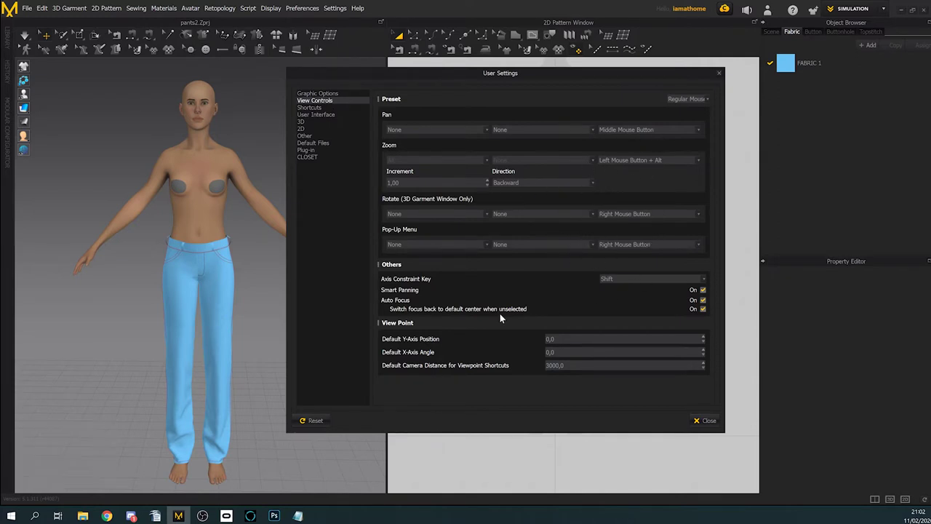
pyautogui.click(319, 108)
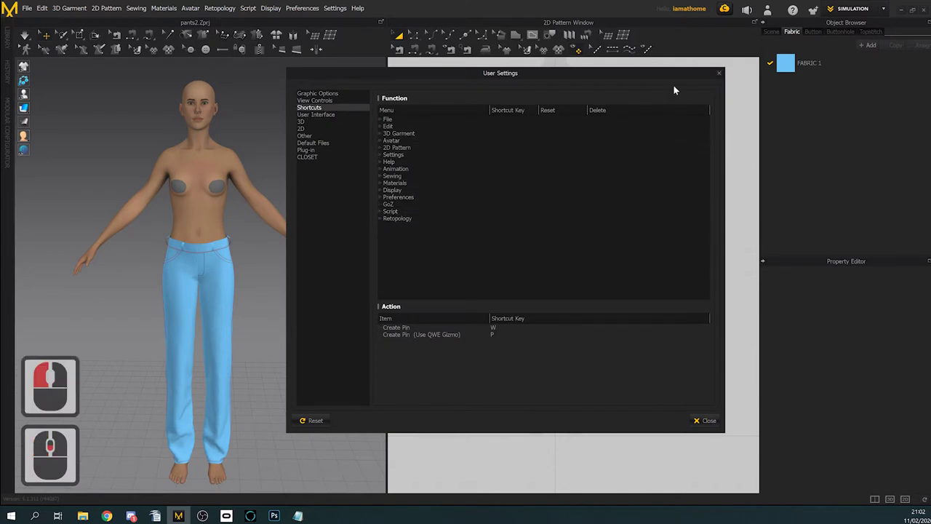
pyautogui.click(721, 75)
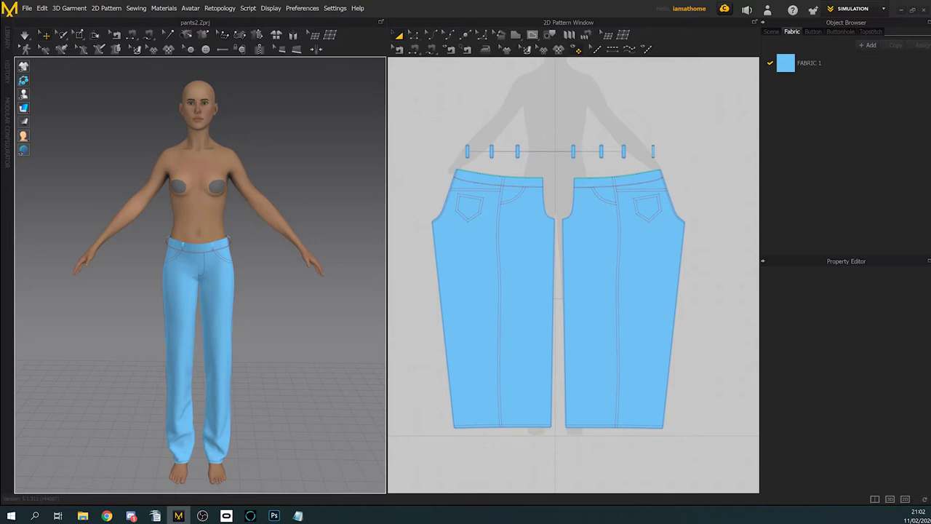
# Step: Browse the Buckles and Rings folders of the library's Hardware and Trims and close the library
pyautogui.scroll(-2, 200, 275)
pyautogui.click(8, 42)
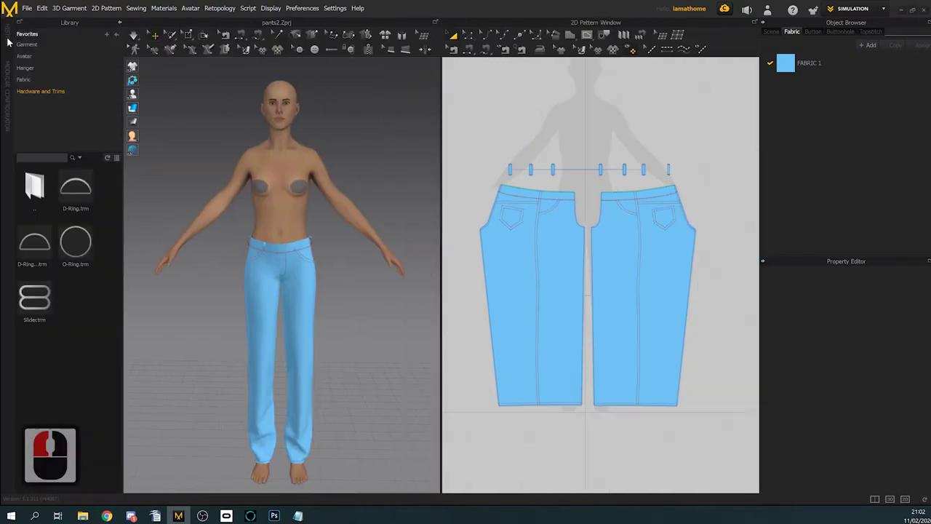
pyautogui.click(38, 91)
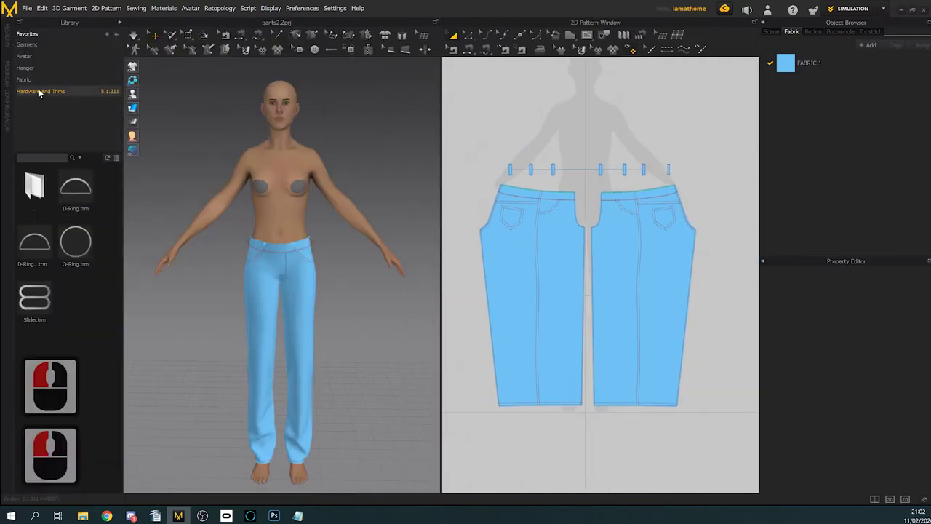
pyautogui.doubleClick(38, 91)
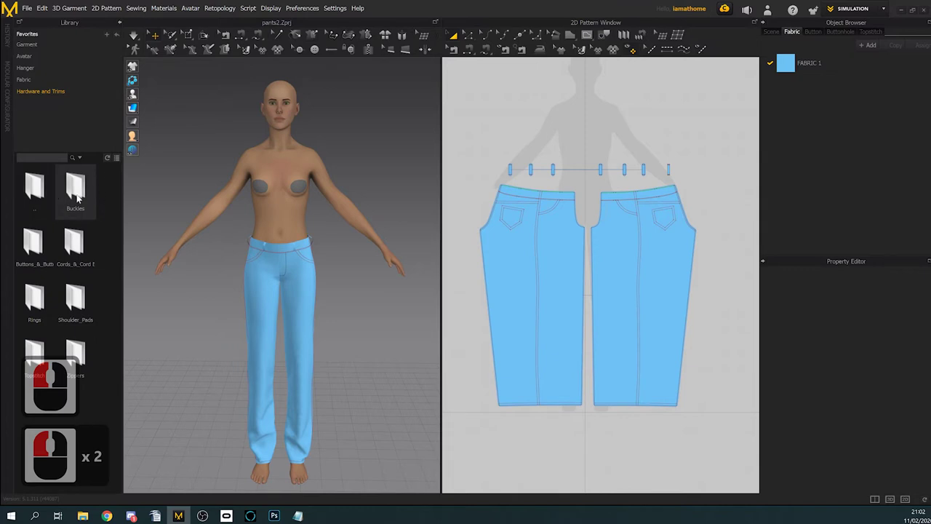
pyautogui.doubleClick(77, 191)
pyautogui.moveTo(75, 200)
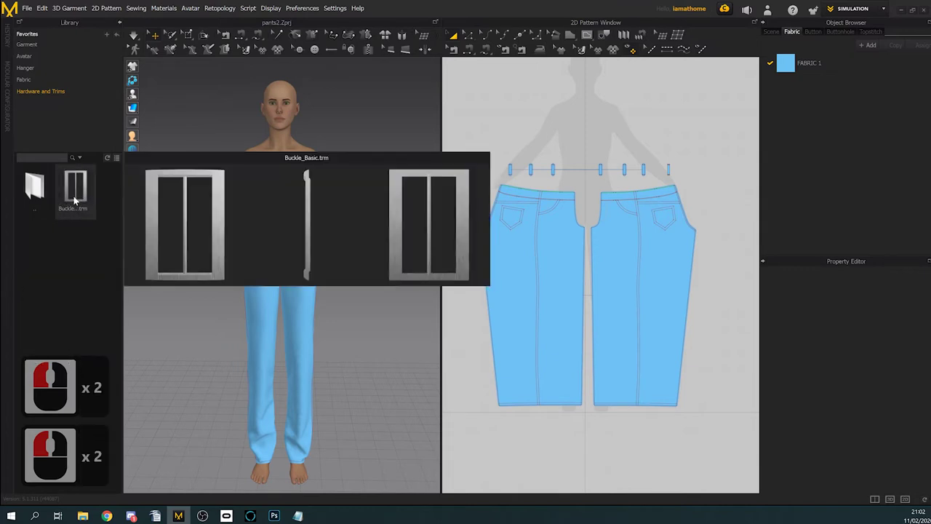
pyautogui.doubleClick(50, 92)
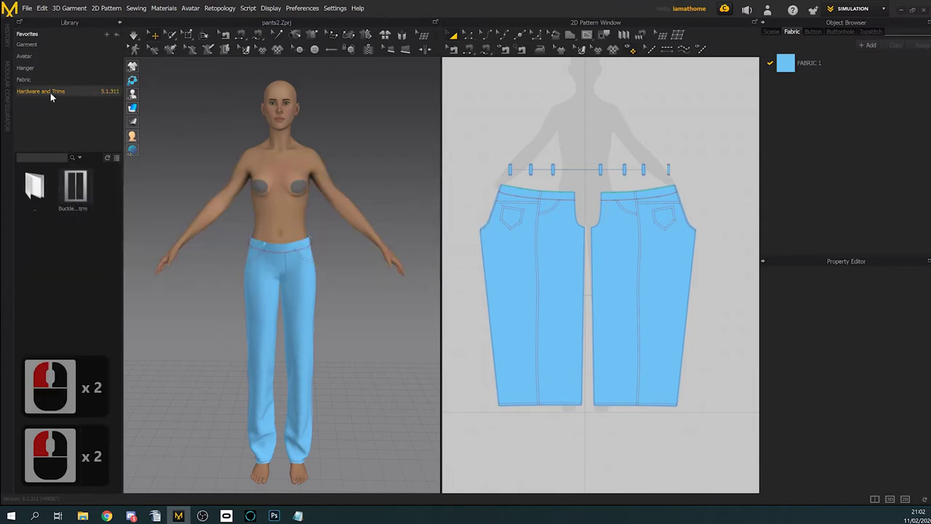
pyautogui.doubleClick(45, 304)
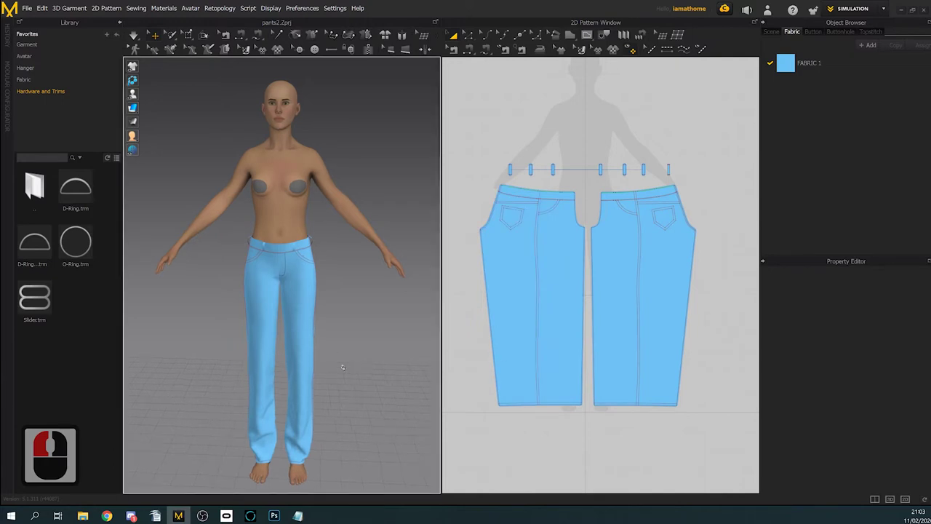
pyautogui.moveTo(343, 356); pyautogui.dragTo(345, 370, button='right')
pyautogui.click(262, 265)
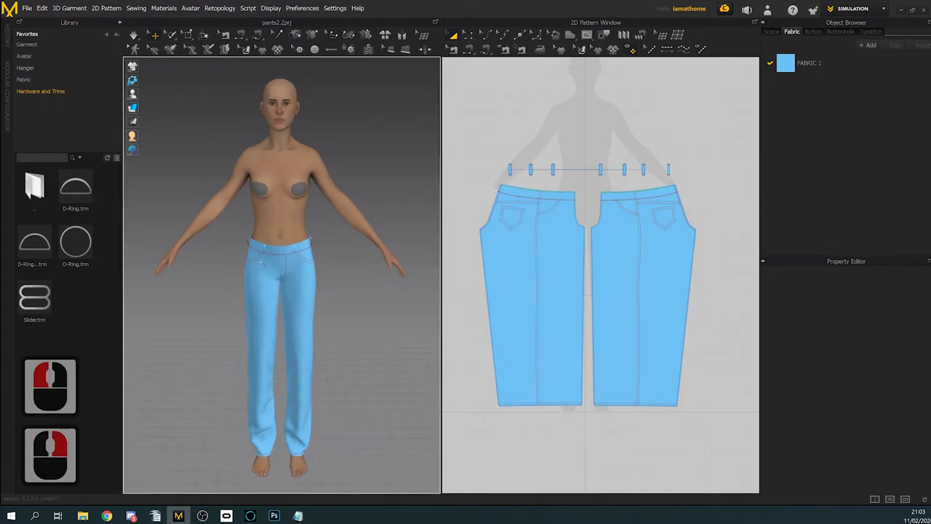
pyautogui.click(120, 23)
# Step: Create a rectangular belt pattern 65 cm wide and 3.5 cm high above the pants patterns
pyautogui.scroll(3, 262, 309)
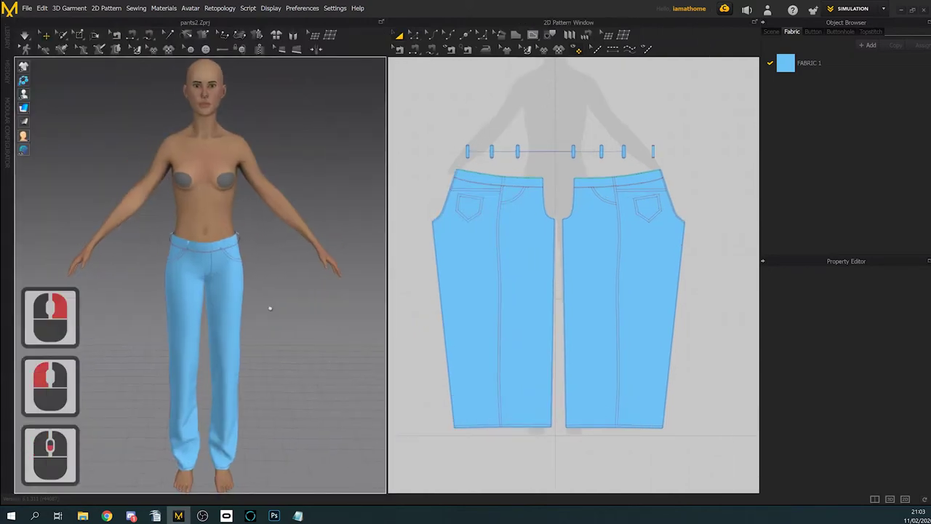
pyautogui.moveTo(267, 270); pyautogui.dragTo(286, 232, button='right')
pyautogui.scroll(4, 259, 256)
pyautogui.scroll(2, 275, 233)
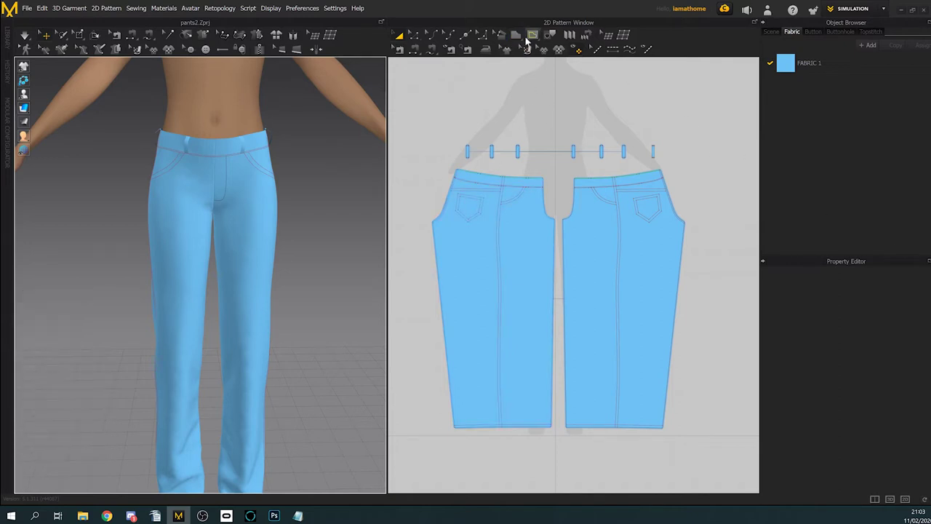
pyautogui.click(516, 36)
pyautogui.click(530, 63)
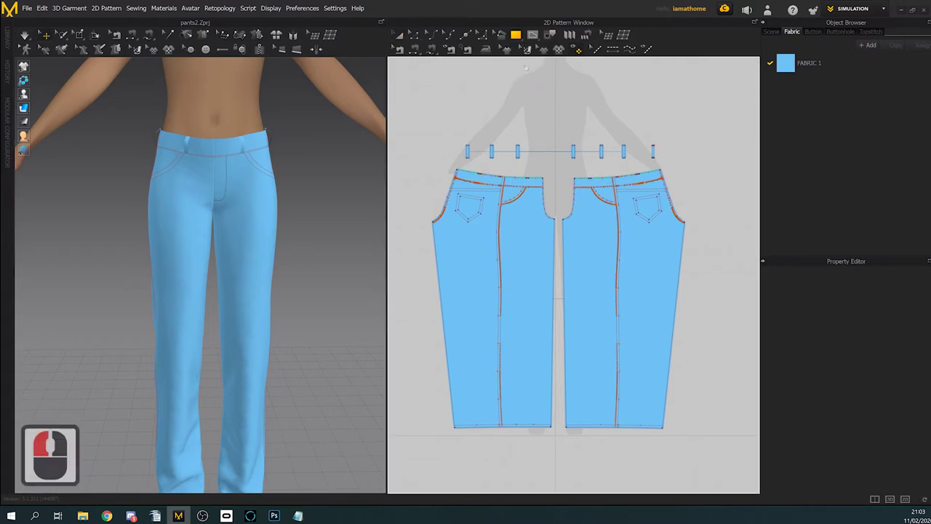
pyautogui.click(466, 120)
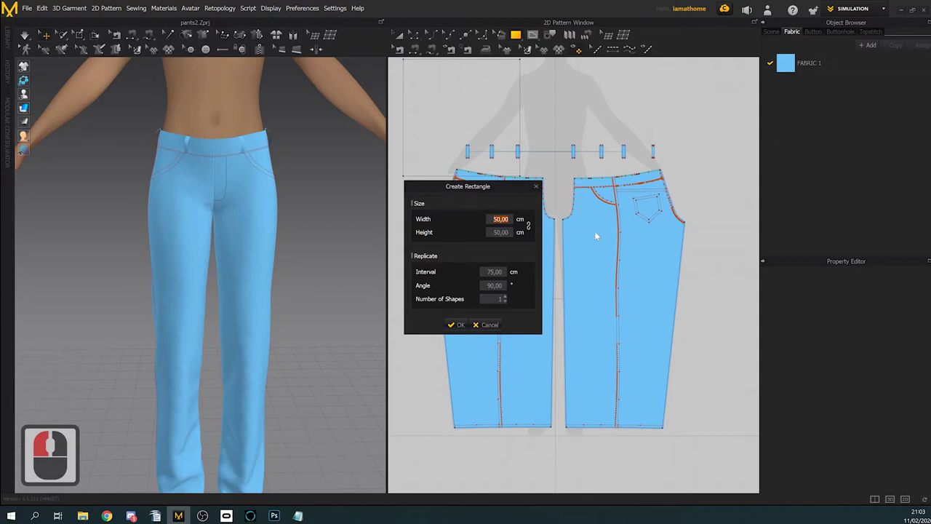
pyautogui.write('65')
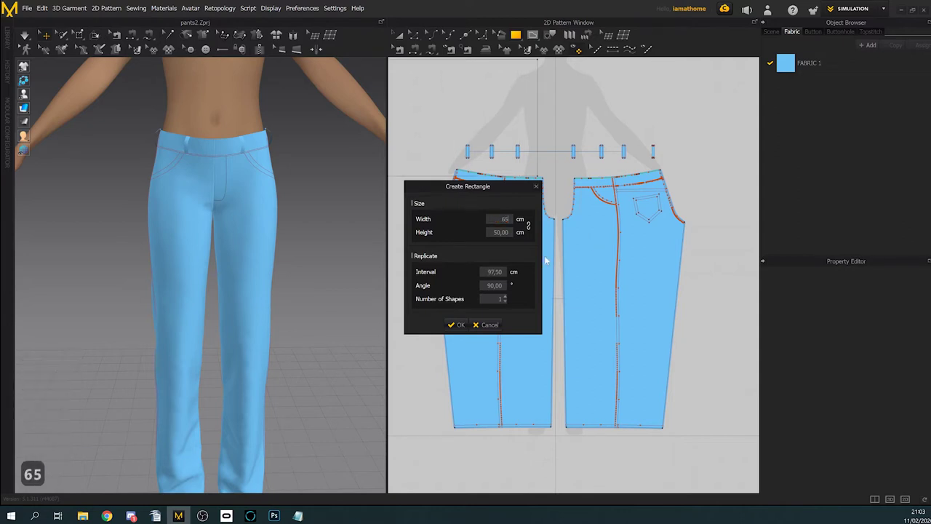
pyautogui.press('Tab')
pyautogui.click(521, 234)
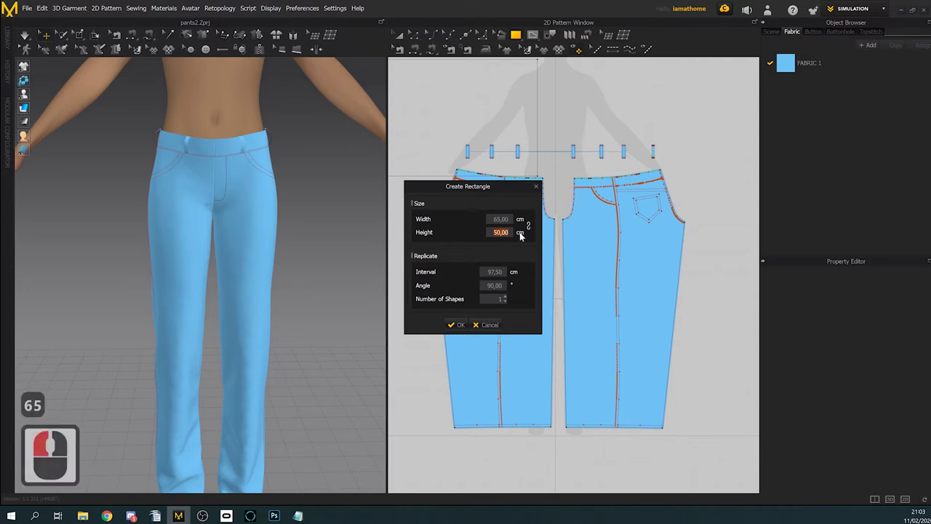
pyautogui.write('3,50')
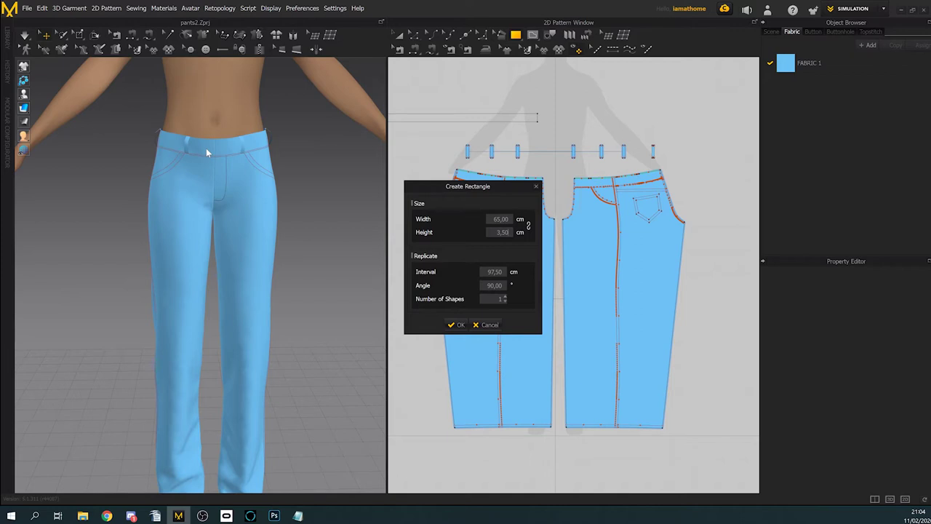
pyautogui.moveTo(424, 188); pyautogui.dragTo(539, 171)
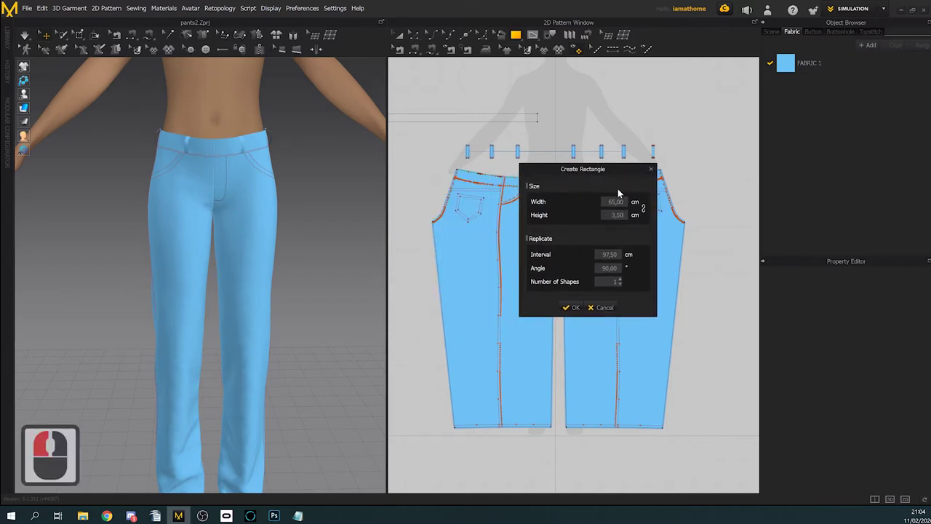
pyautogui.click(572, 308)
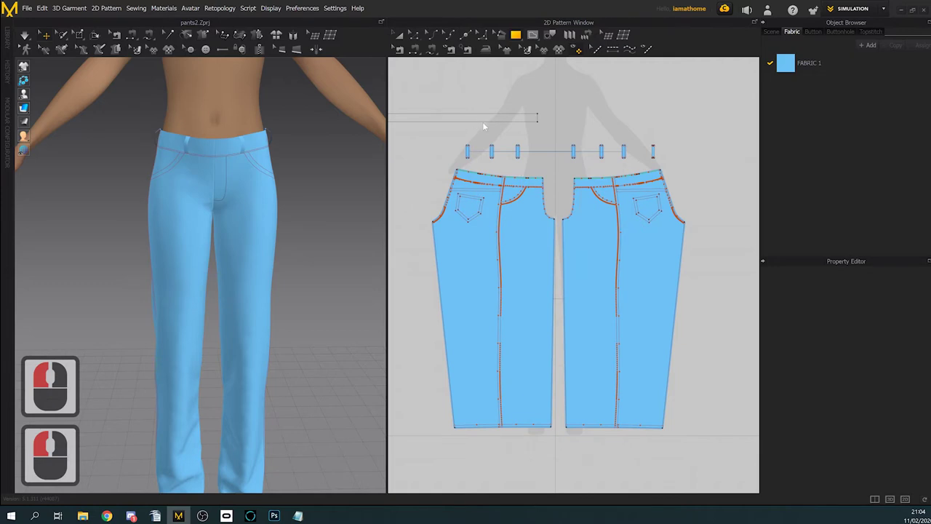
# Step: Add a second fabric, FABRIC 2, and assign it to the belt strip
pyautogui.click(484, 123)
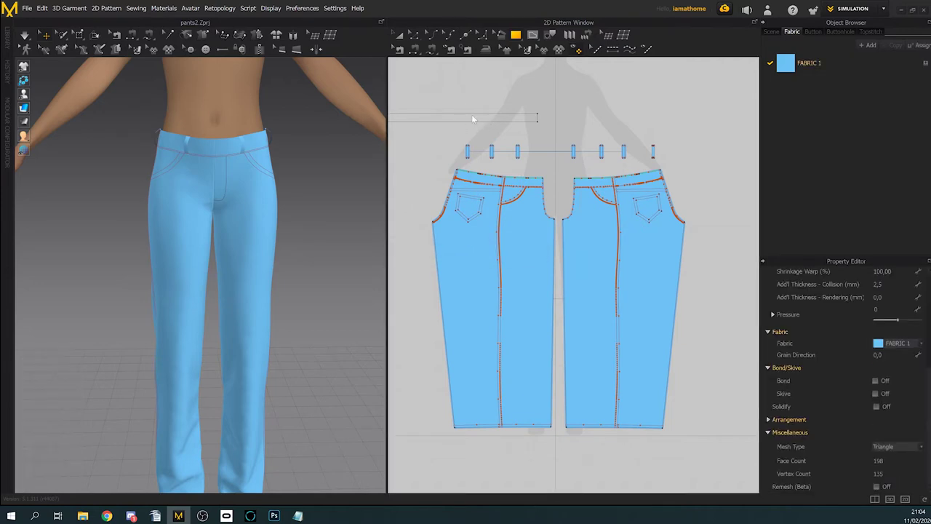
pyautogui.click(473, 116)
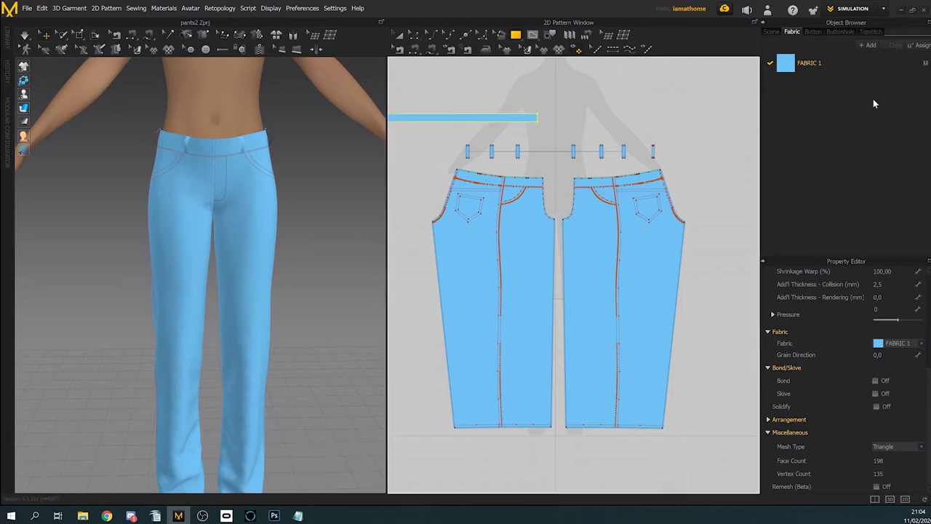
pyautogui.click(920, 48)
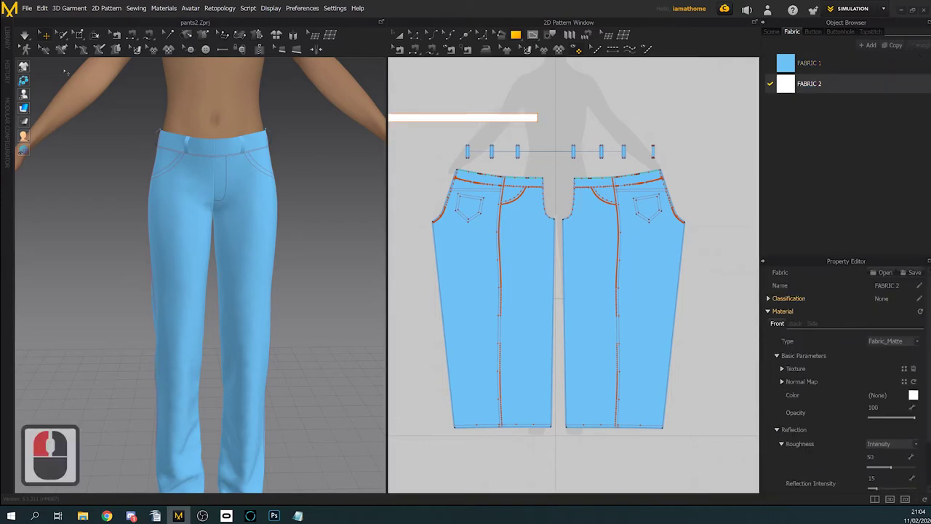
# Step: Move the belt strip in the 2D pattern layout so it sits centred above the belt loops
pyautogui.click(47, 36)
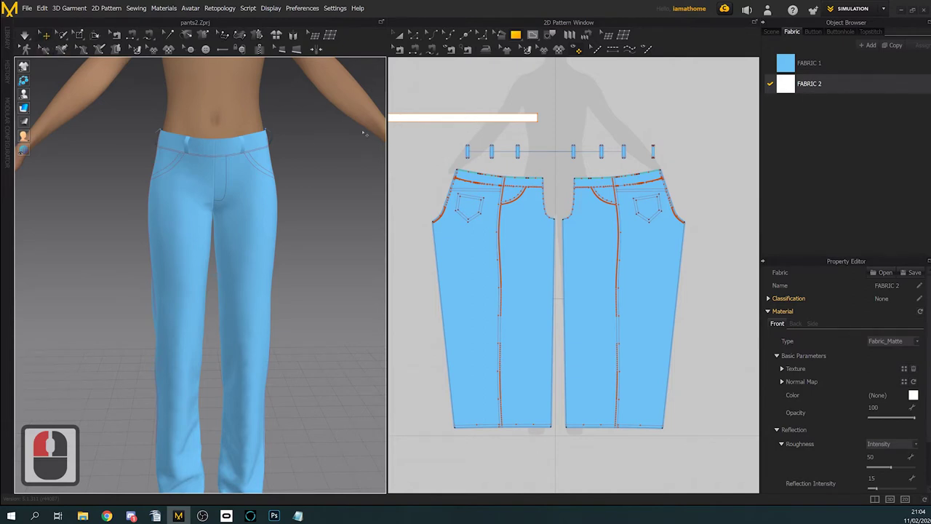
pyautogui.click(399, 35)
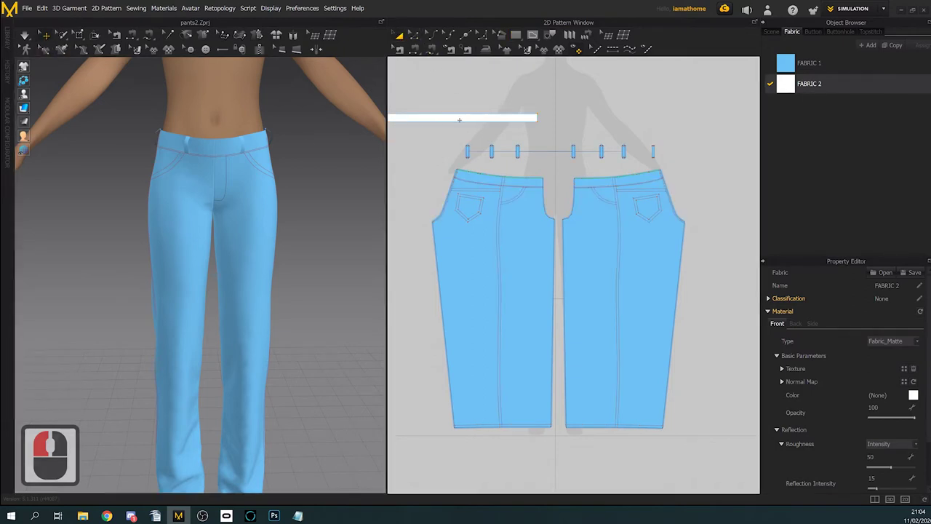
pyautogui.moveTo(460, 120); pyautogui.dragTo(555, 127)
# Step: Show the avatar's arrangement points and place the belt strip around the centre back of the waist
pyautogui.scroll(-5, 297, 355)
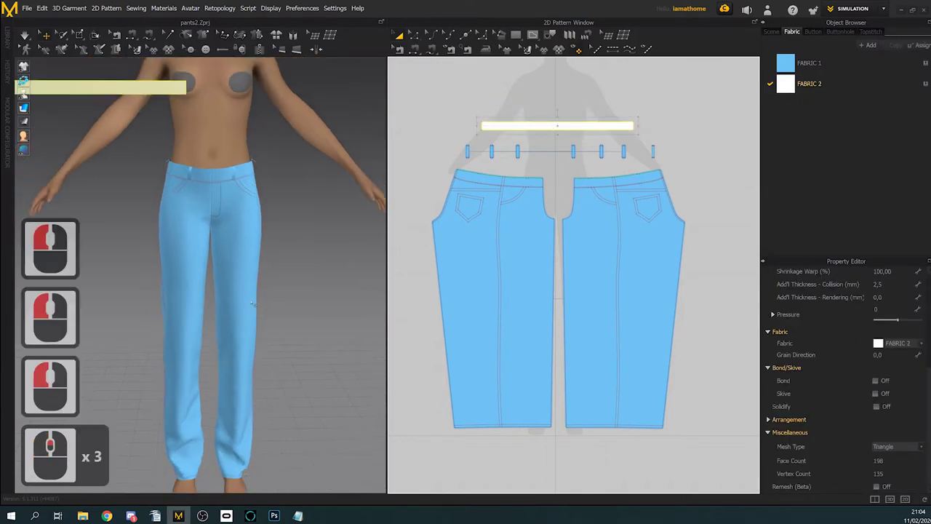
pyautogui.moveTo(287, 350); pyautogui.dragTo(298, 355, button='middle')
pyautogui.moveTo(298, 355); pyautogui.dragTo(296, 351, button='right')
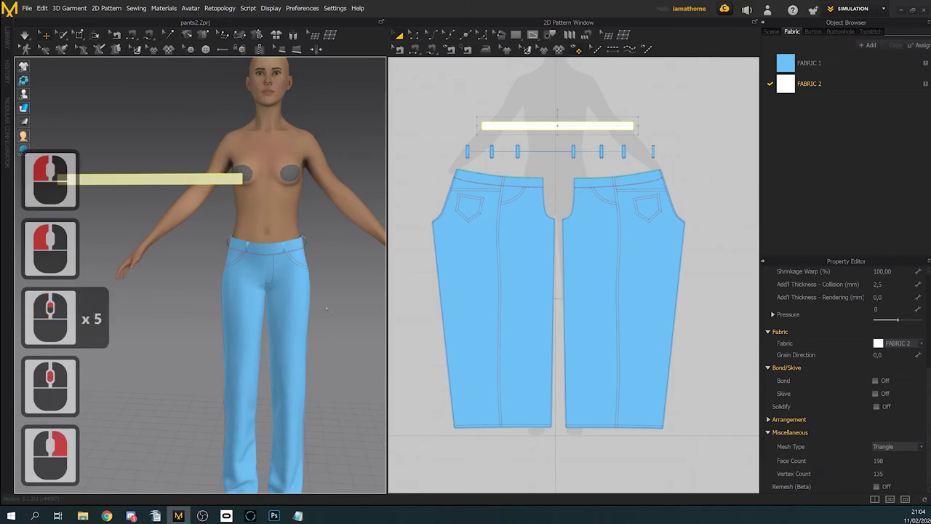
pyautogui.moveTo(25, 94)
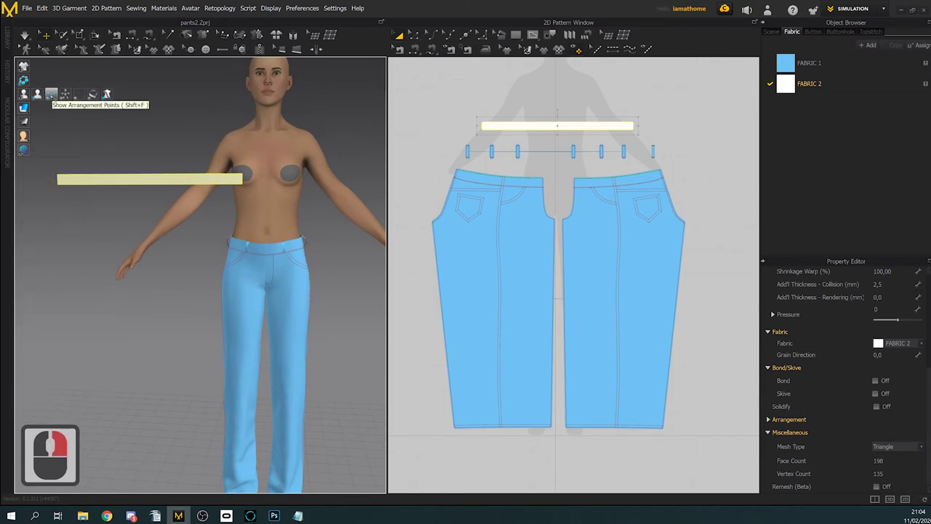
pyautogui.click(50, 94)
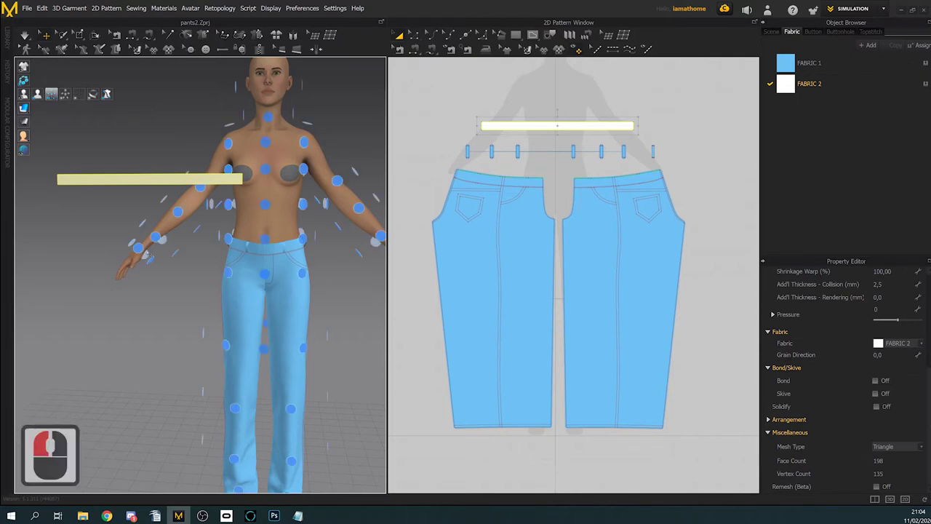
pyautogui.moveTo(224, 318); pyautogui.dragTo(321, 311, button='right')
pyautogui.click(267, 252)
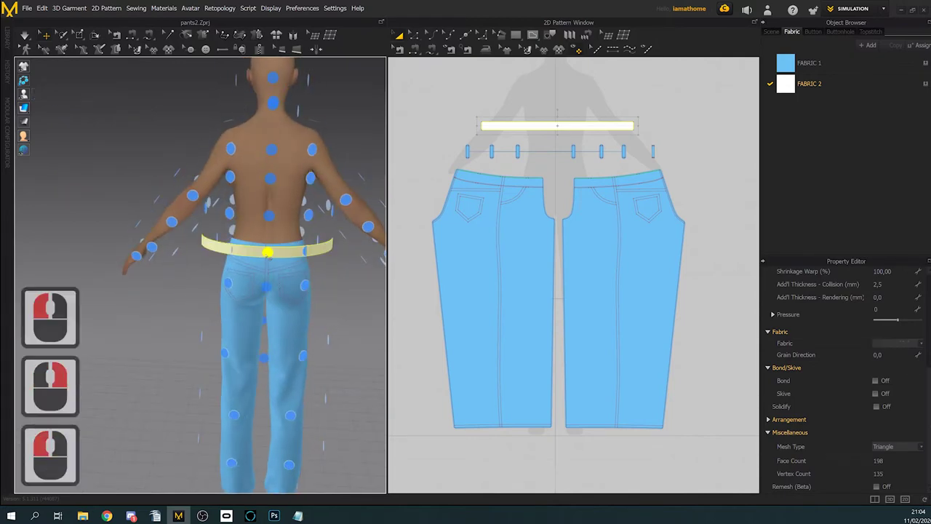
pyautogui.moveTo(267, 254); pyautogui.dragTo(243, 326, button='right')
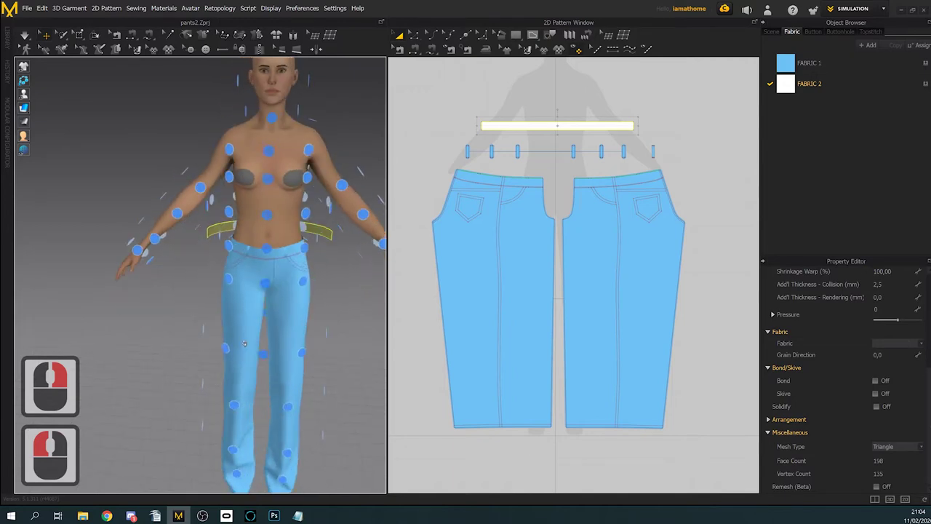
# Step: Hide the avatar's arrangement points and set the belt strip's arrangement offset to 14
pyautogui.click(23, 94)
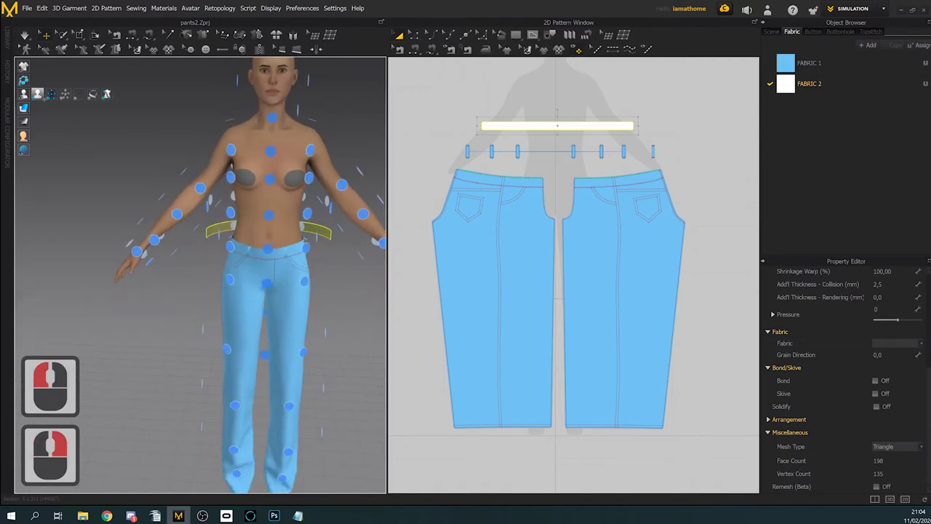
pyautogui.click(51, 94)
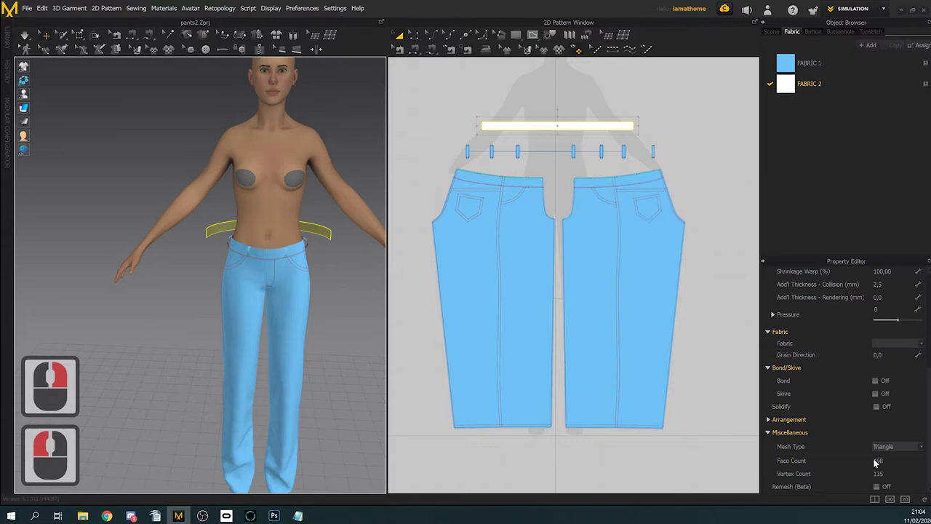
pyautogui.scroll(-3, 827, 449)
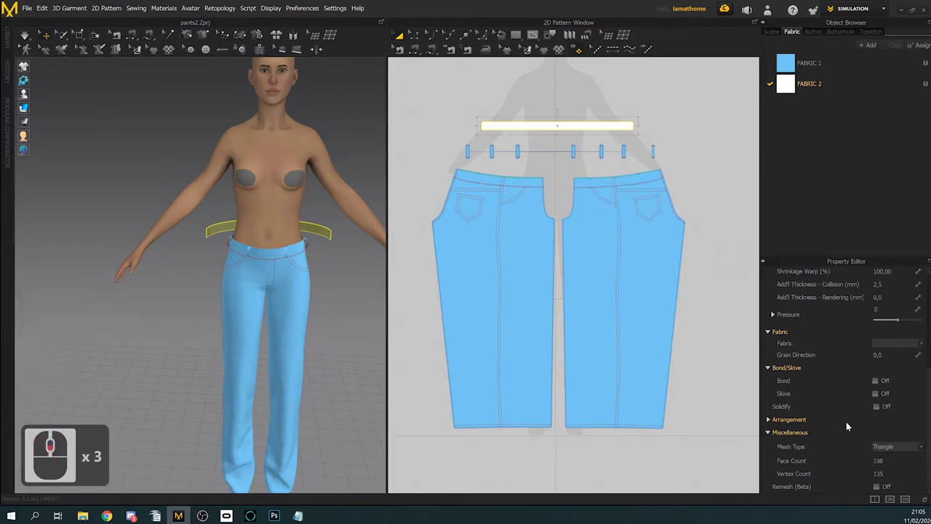
pyautogui.scroll(-1, 824, 442)
pyautogui.click(771, 433)
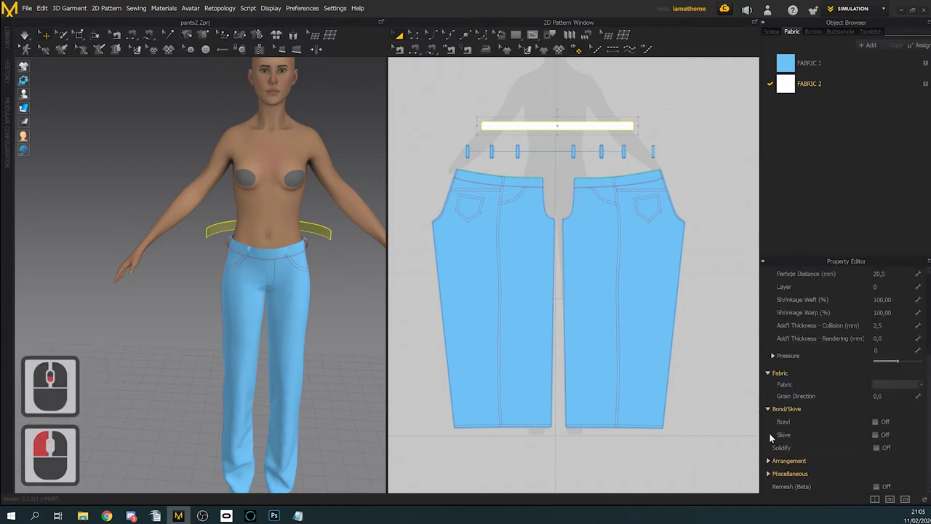
pyautogui.click(770, 462)
pyautogui.scroll(-9, 831, 443)
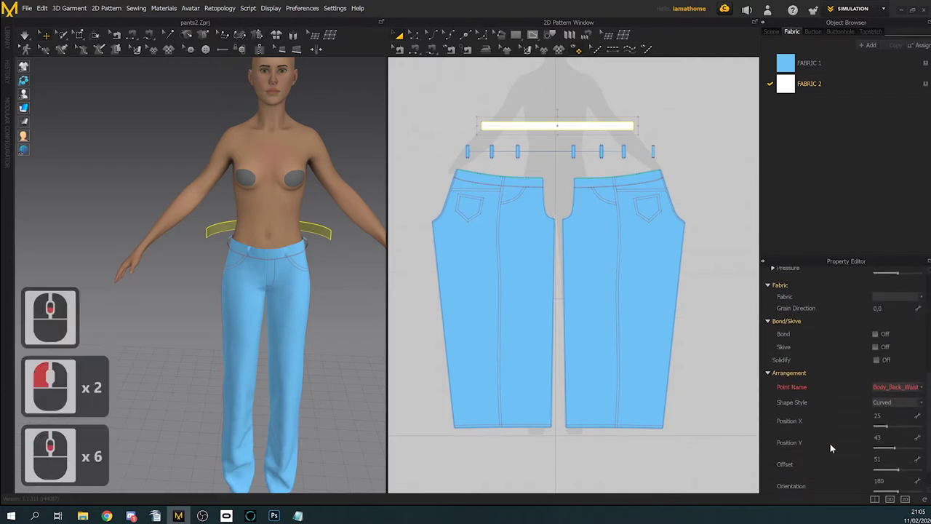
pyautogui.scroll(1, 837, 452)
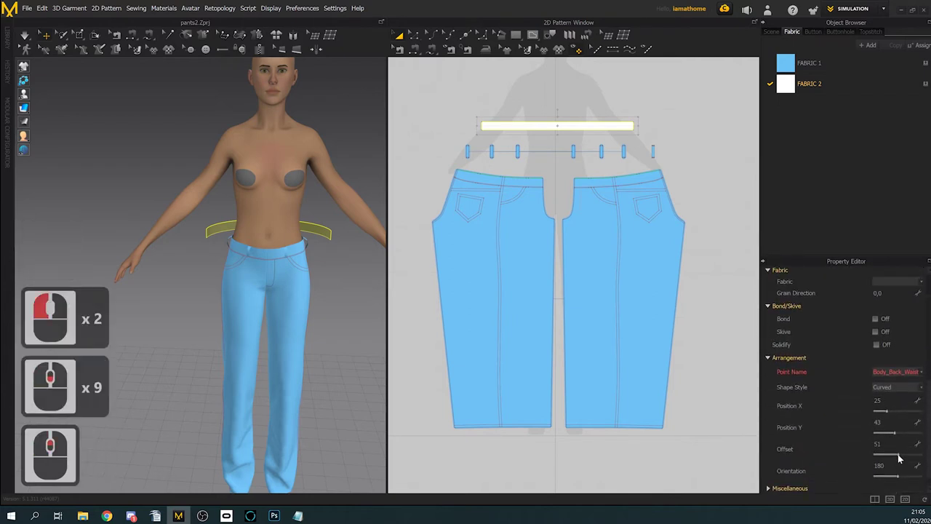
pyautogui.moveTo(900, 458); pyautogui.dragTo(881, 459)
# Step: Move the belt strip in 3D down and slightly forward so it encircles the waistband of the pants
pyautogui.moveTo(305, 363); pyautogui.dragTo(343, 366, button='middle')
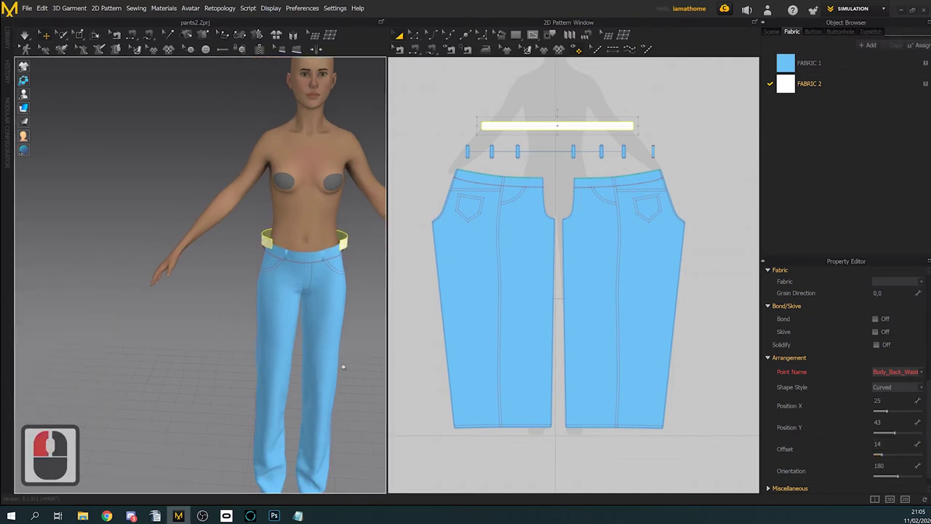
pyautogui.moveTo(343, 367); pyautogui.dragTo(337, 347, button='right')
pyautogui.scroll(3, 337, 345)
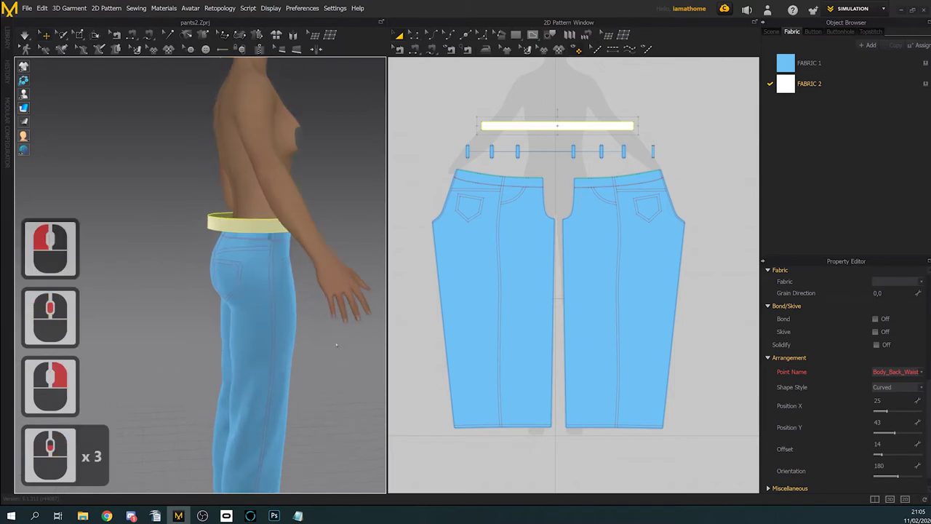
pyautogui.scroll(2, 337, 345)
pyautogui.moveTo(336, 345); pyautogui.dragTo(296, 430, button='middle')
pyautogui.scroll(2, 296, 430)
pyautogui.moveTo(293, 426); pyautogui.dragTo(268, 390, button='right')
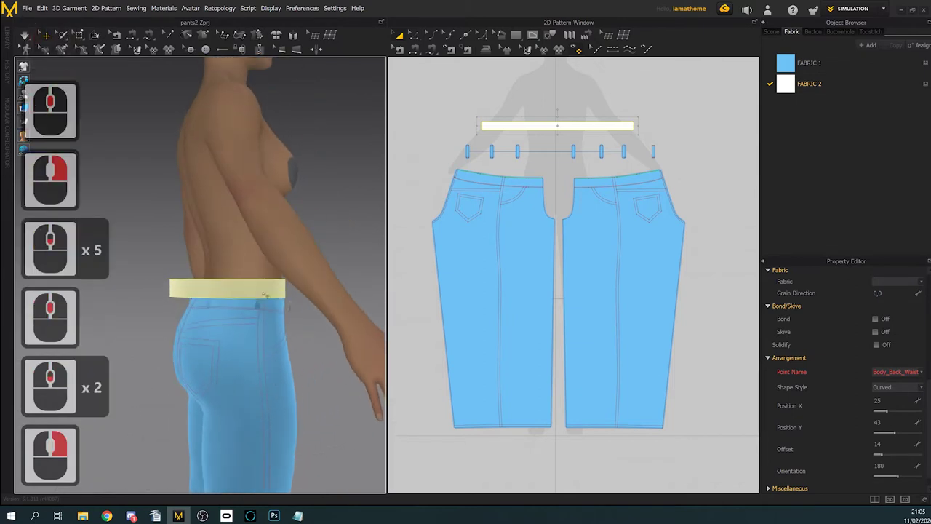
pyautogui.moveTo(268, 284); pyautogui.dragTo(281, 290)
# Step: Sew the belt strip's two 3.5 cm short ends together with Segment Sewing to close the belt at the front
pyautogui.moveTo(282, 292); pyautogui.dragTo(239, 344, button='right')
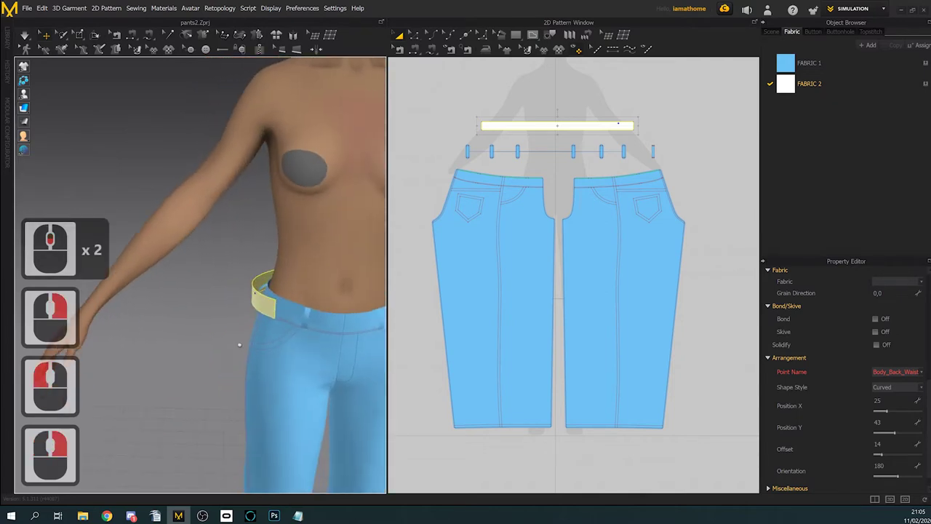
pyautogui.moveTo(238, 345); pyautogui.dragTo(164, 312, button='middle')
pyautogui.moveTo(163, 312); pyautogui.dragTo(156, 313, button='right')
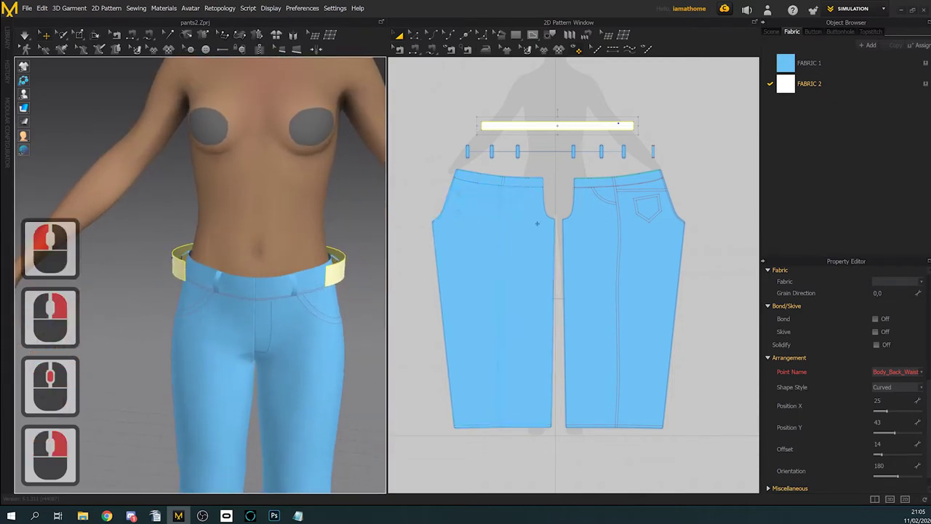
pyautogui.click(417, 50)
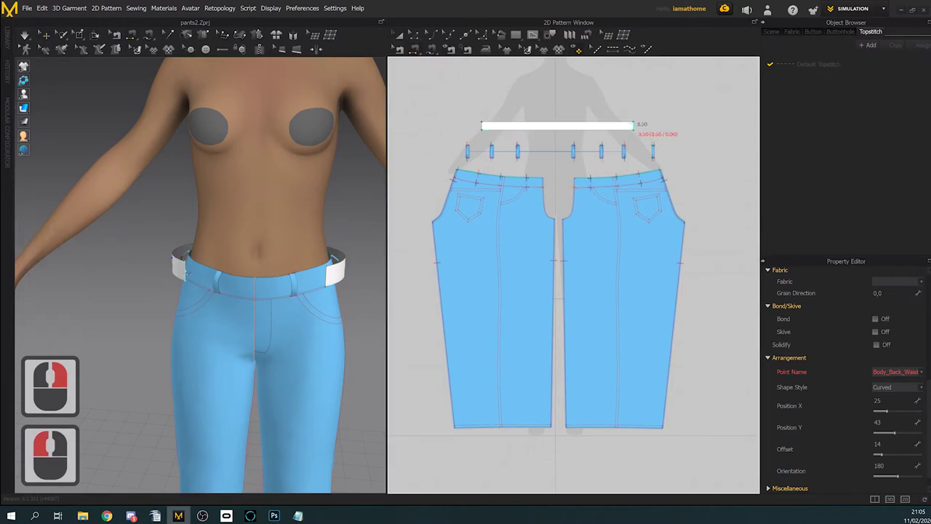
pyautogui.click(187, 273)
pyautogui.click(482, 125)
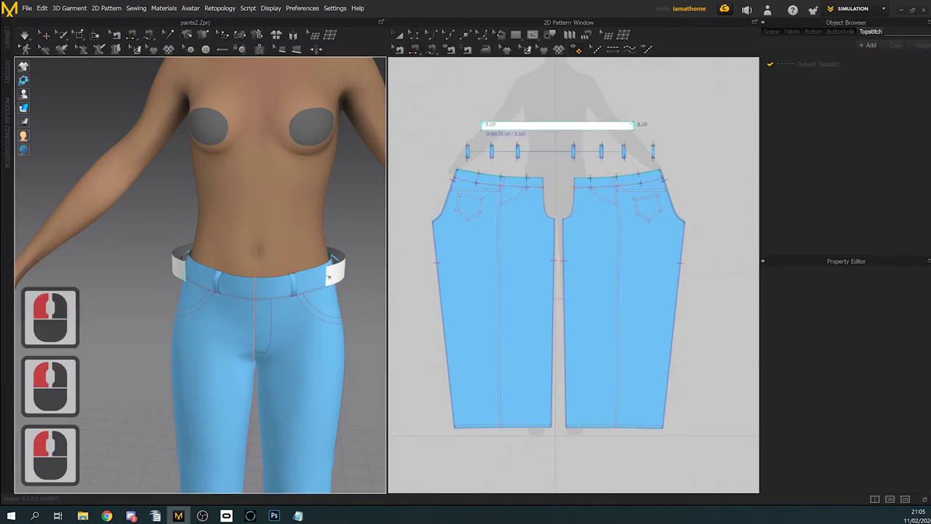
pyautogui.moveTo(345, 296); pyautogui.dragTo(339, 273, button='right')
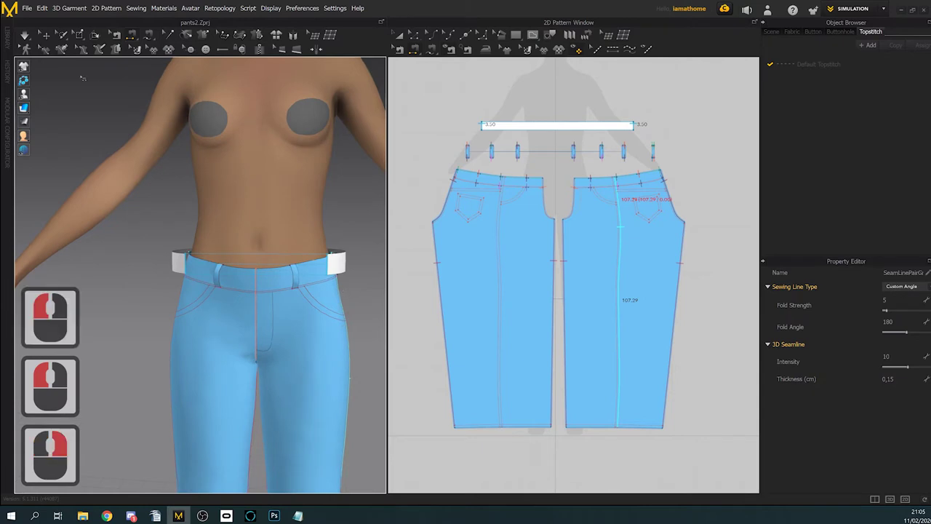
# Step: Try simulating the sewn belt and pulling it into place over the waistband, and stop the simulation
pyautogui.click(24, 34)
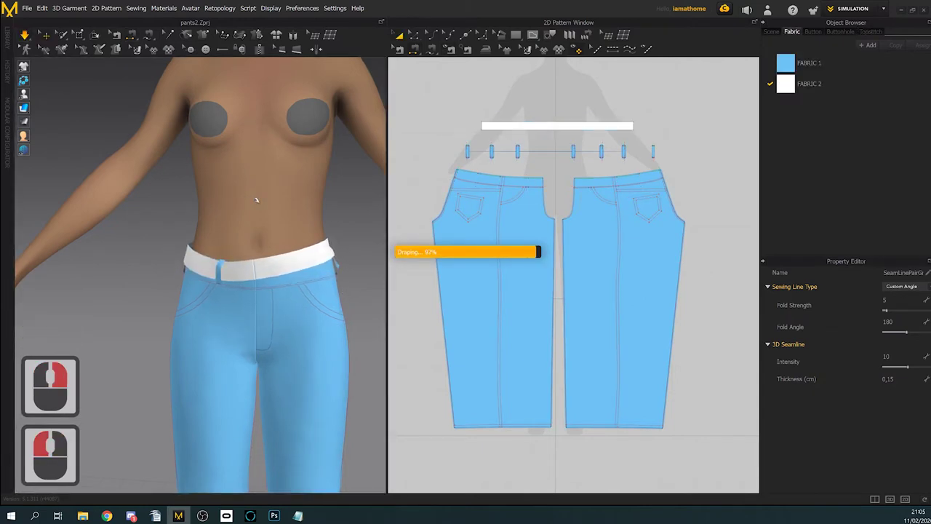
pyautogui.moveTo(256, 199); pyautogui.dragTo(247, 268, button='right')
pyautogui.moveTo(244, 270)
pyautogui.mouseDown()
pyautogui.moveTo(243, 262)
pyautogui.moveTo(238, 272)
pyautogui.mouseUp()
pyautogui.moveTo(297, 249); pyautogui.dragTo(302, 262)
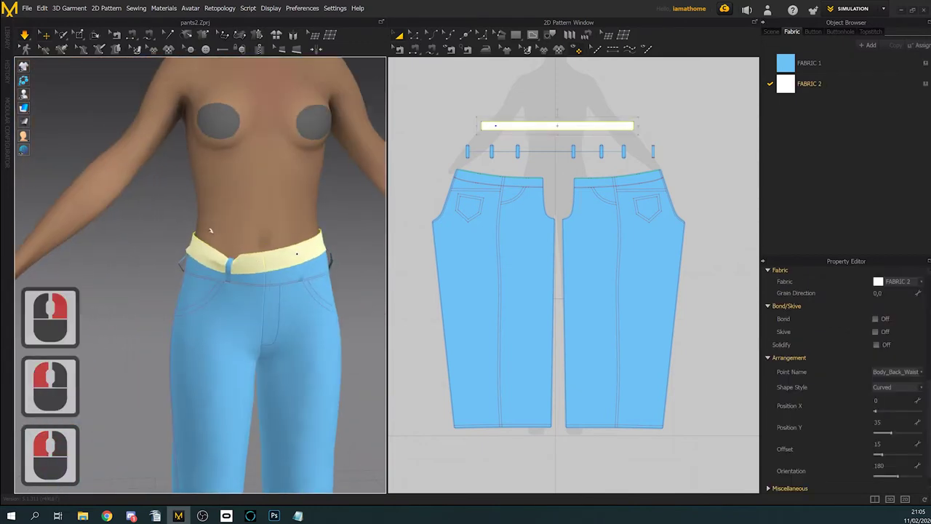
pyautogui.click(27, 36)
# Step: Undo the belt simulation to return the strip to its sewn arrangement around the waist
pyautogui.press('m')
pyautogui.moveTo(307, 286); pyautogui.dragTo(300, 252, button='middle')
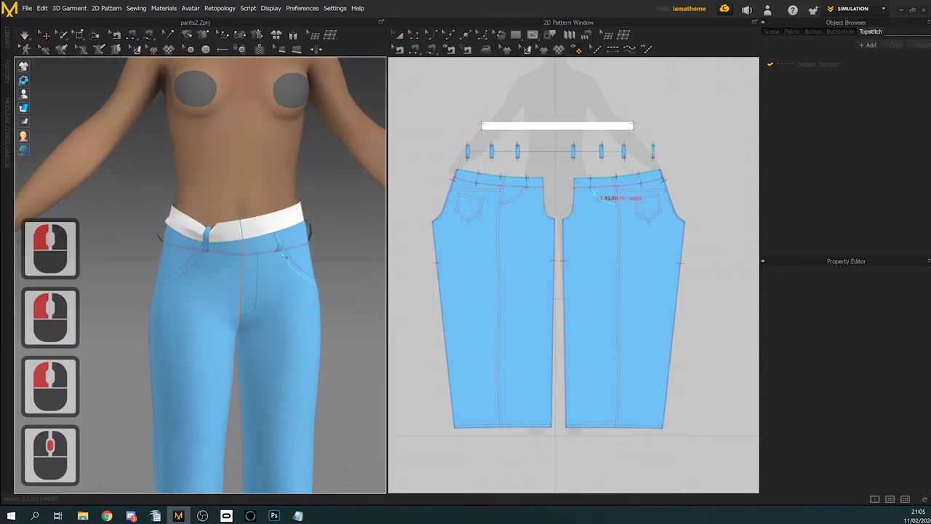
pyautogui.moveTo(300, 251)
pyautogui.mouseDown(button='right')
pyautogui.moveTo(262, 247)
pyautogui.moveTo(283, 249)
pyautogui.mouseUp(button='right')
pyautogui.moveTo(282, 249); pyautogui.dragTo(282, 288, button='middle')
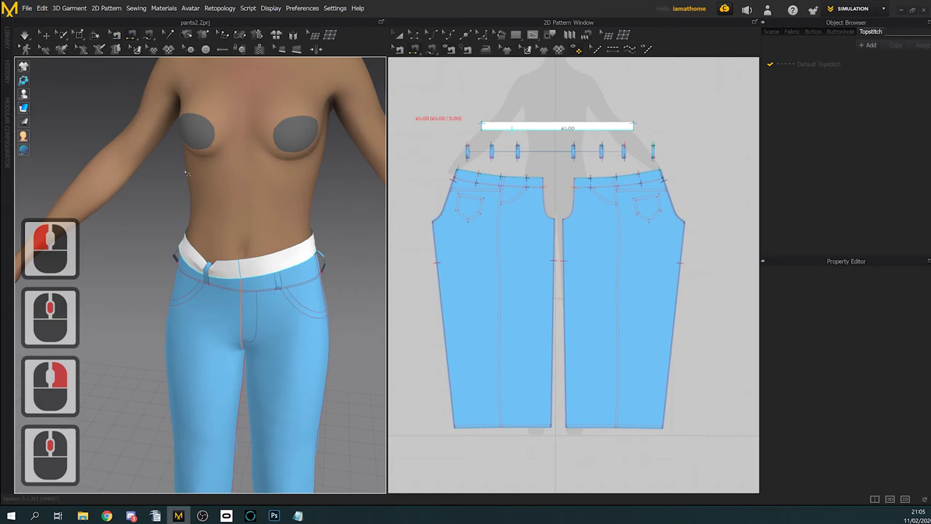
pyautogui.hotkey('ctrl', 'z')
pyautogui.hotkey('ctrl', 'z')
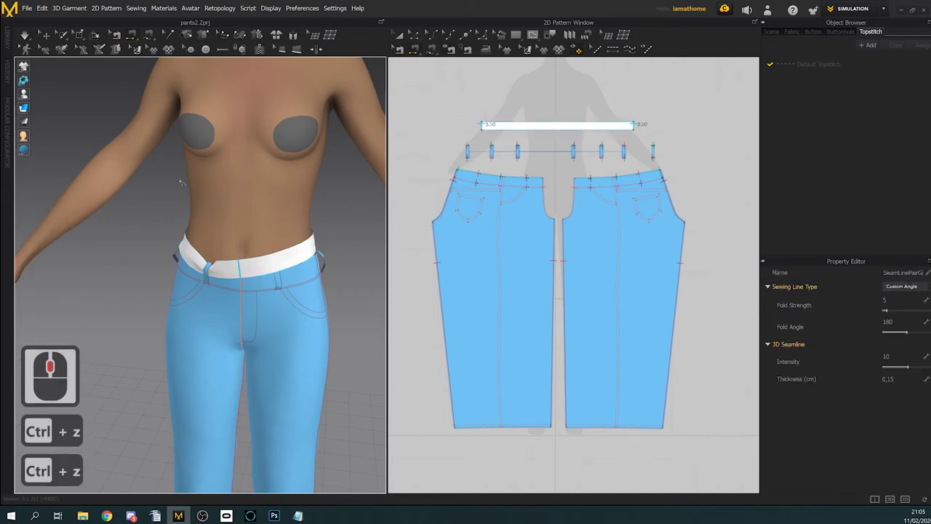
pyautogui.hotkey('ctrl', 'z')
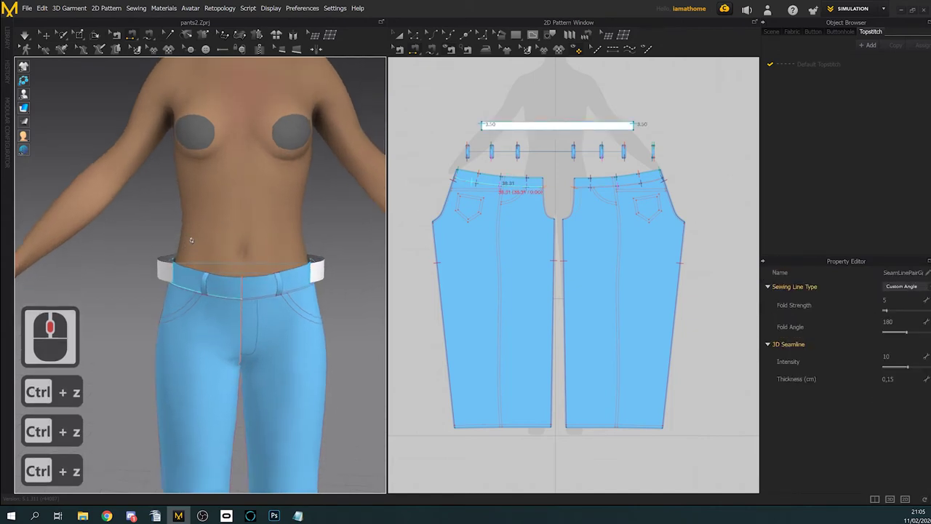
# Step: Examine the Layer settings of both pants patterns and the belt strip
pyautogui.scroll(3, 251, 229)
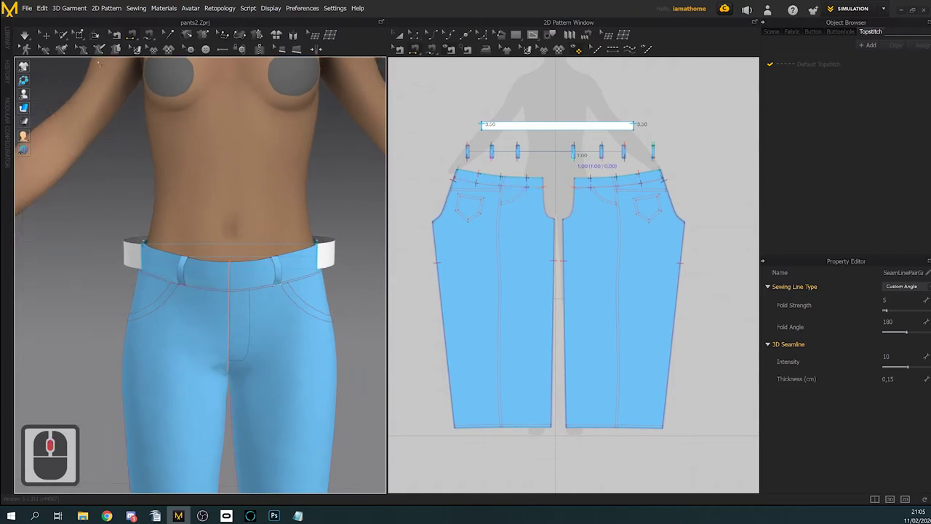
pyautogui.click(46, 36)
pyautogui.click(307, 343)
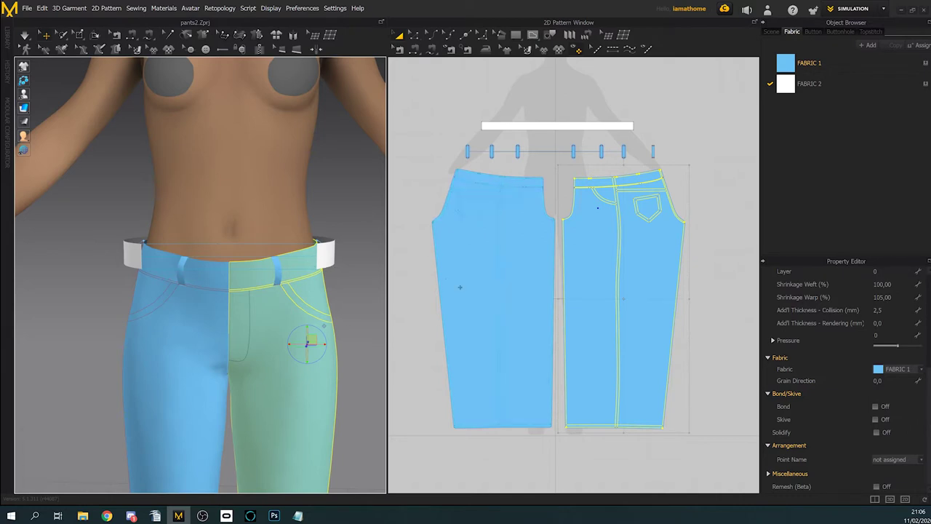
pyautogui.click(490, 294)
pyautogui.scroll(3, 886, 353)
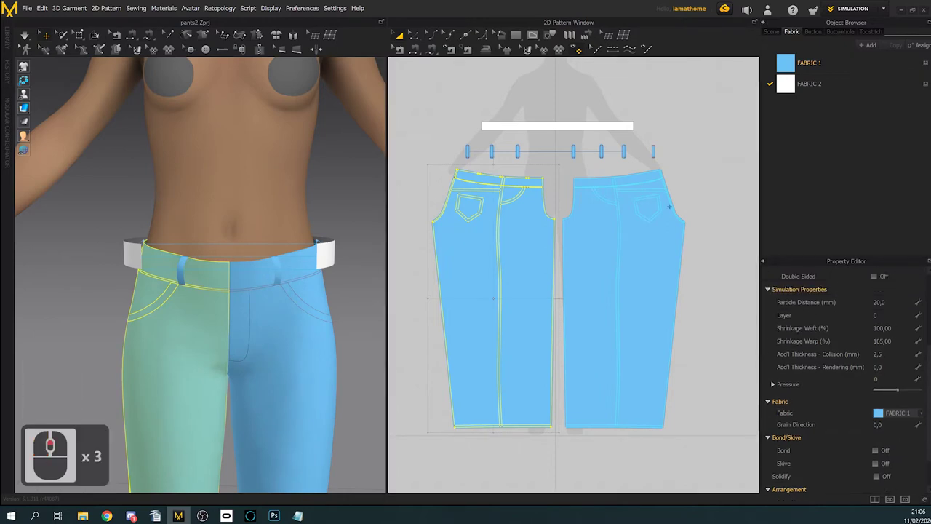
pyautogui.click(548, 127)
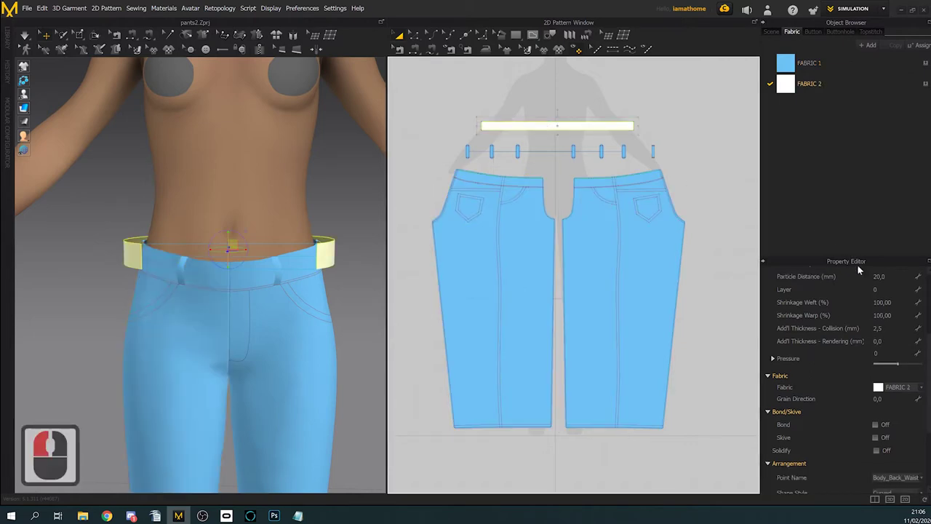
pyautogui.click(649, 285)
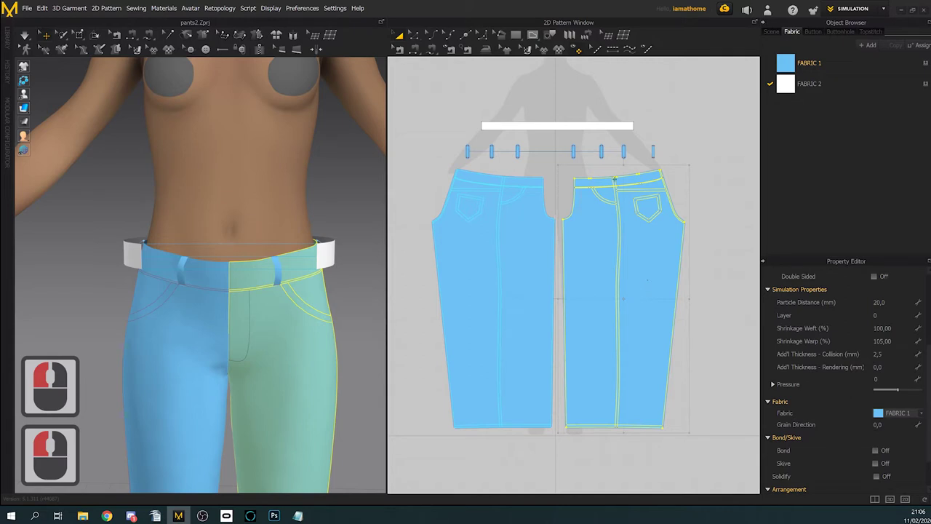
# Step: Set the belt strip's simulation layer to 1 and dismiss the layer information message
pyautogui.click(585, 124)
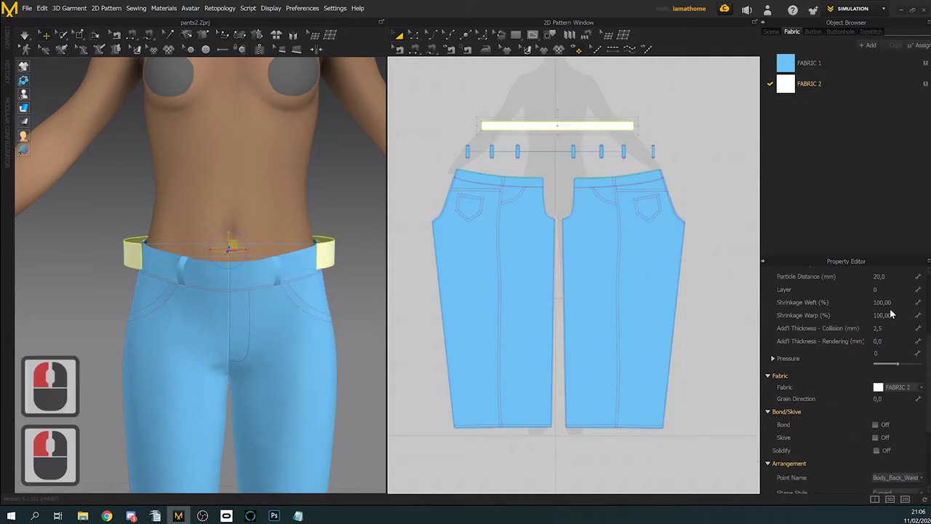
pyautogui.click(884, 289)
pyautogui.write('1')
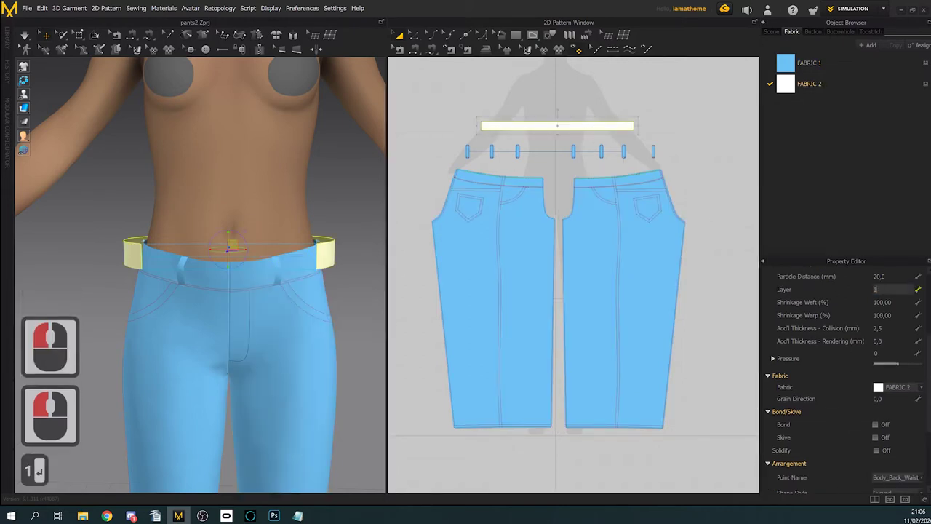
pyautogui.press('Return')
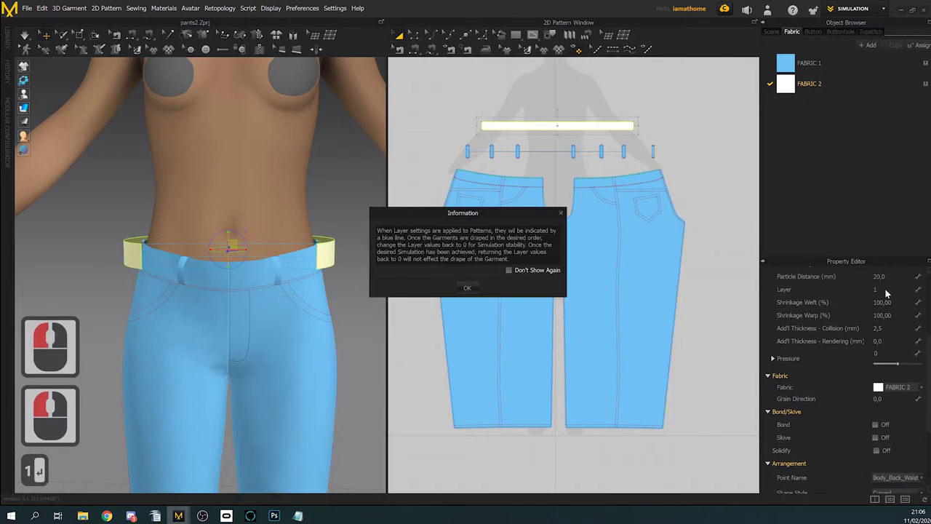
pyautogui.click(467, 287)
# Step: Select all seven belt loops, set their simulation layer to 2, and dismiss the layer information message
pyautogui.click(468, 145)
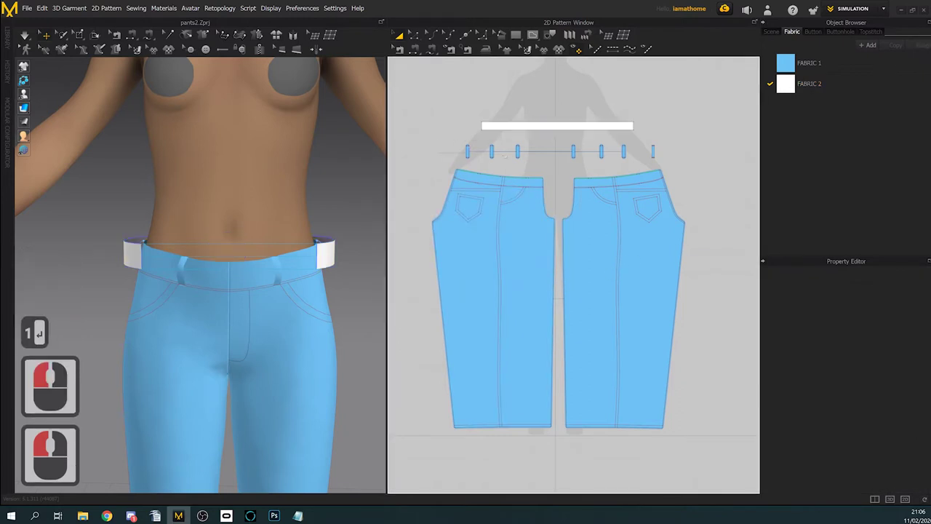
pyautogui.moveTo(627, 165); pyautogui.dragTo(671, 166)
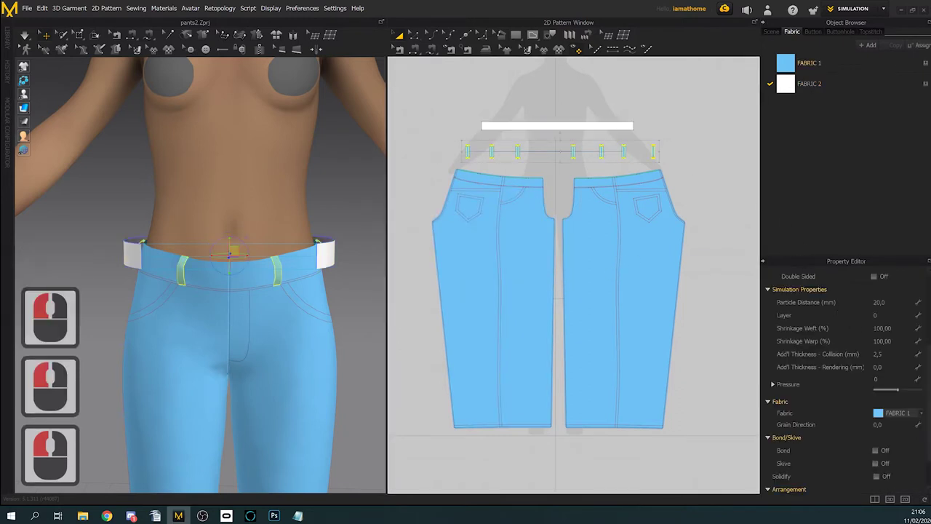
pyautogui.click(881, 315)
pyautogui.write('2')
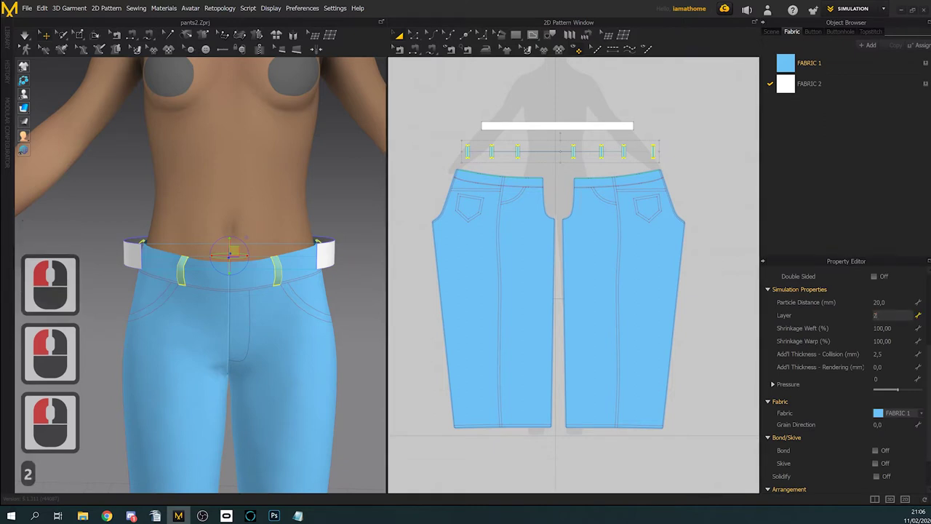
pyautogui.press('Return')
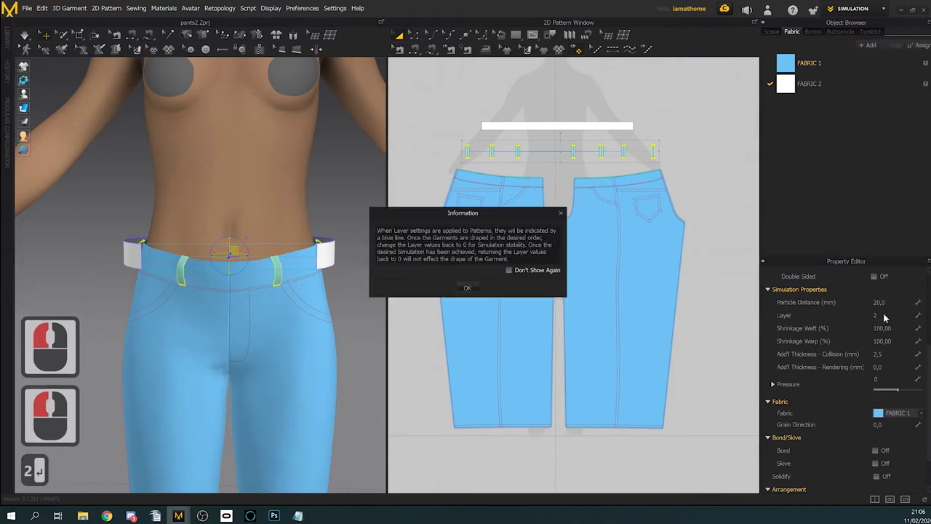
pyautogui.click(468, 287)
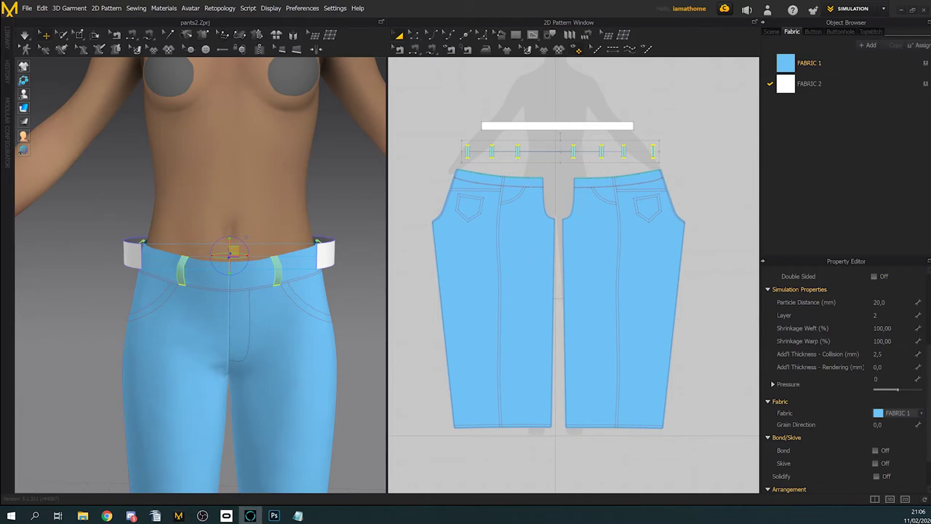
# Step: Lower the belt strip slightly in 3D to line up with the waistband and start the simulation
pyautogui.click(263, 289)
pyautogui.moveTo(248, 306); pyautogui.dragTo(226, 310, button='right')
pyautogui.moveTo(336, 262); pyautogui.dragTo(336, 262, button='right')
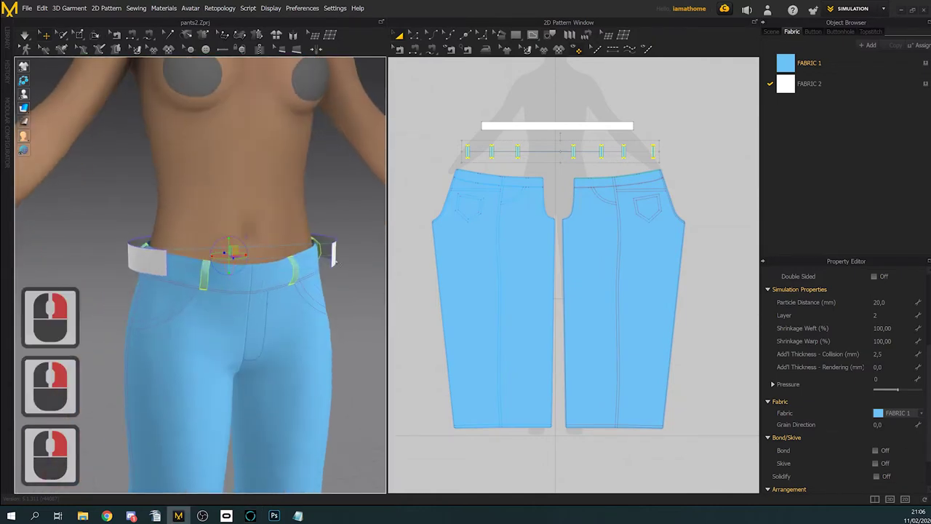
pyautogui.moveTo(155, 270); pyautogui.dragTo(153, 276)
pyautogui.click(24, 35)
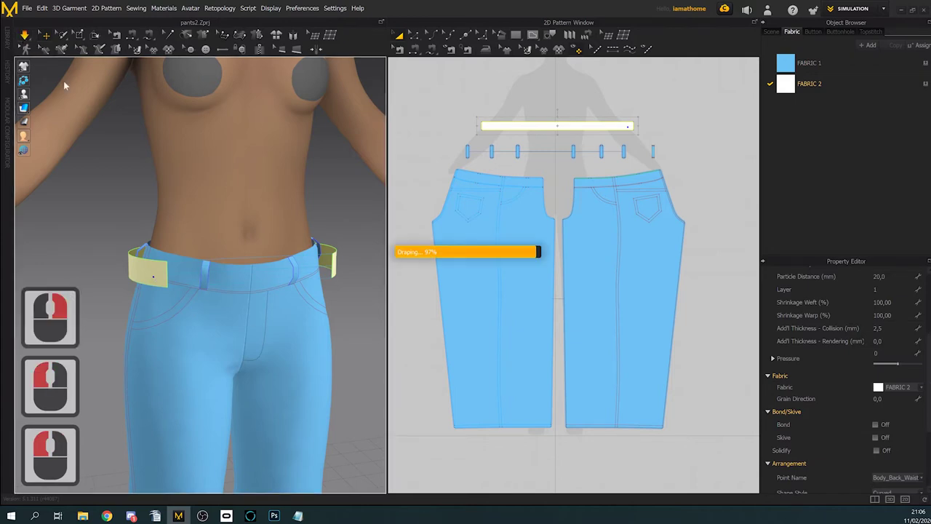
# Step: Inspect the simulated belt strip from the front and back, stop the simulation, and check the strip and the centre-back belt loop
pyautogui.scroll(-3, 208, 328)
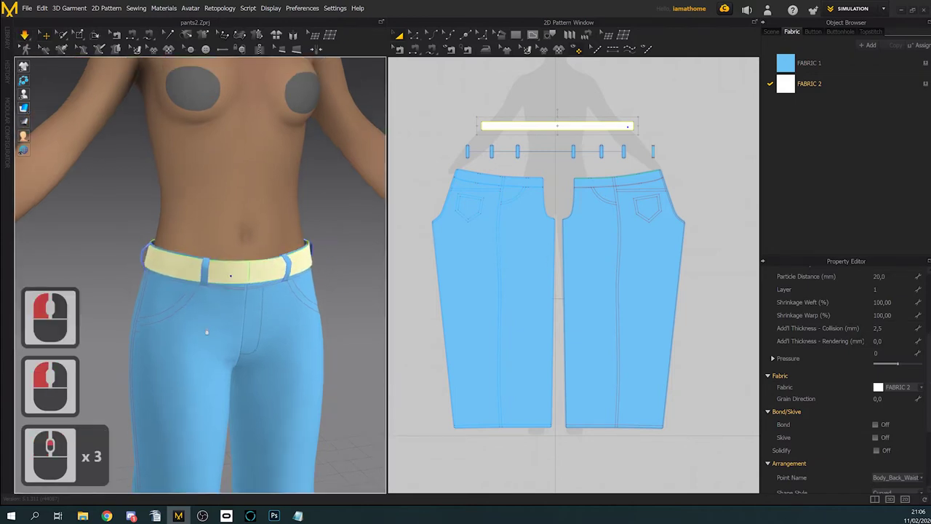
pyautogui.moveTo(208, 328); pyautogui.dragTo(287, 328, button='right')
pyautogui.moveTo(155, 289); pyautogui.dragTo(310, 265, button='right')
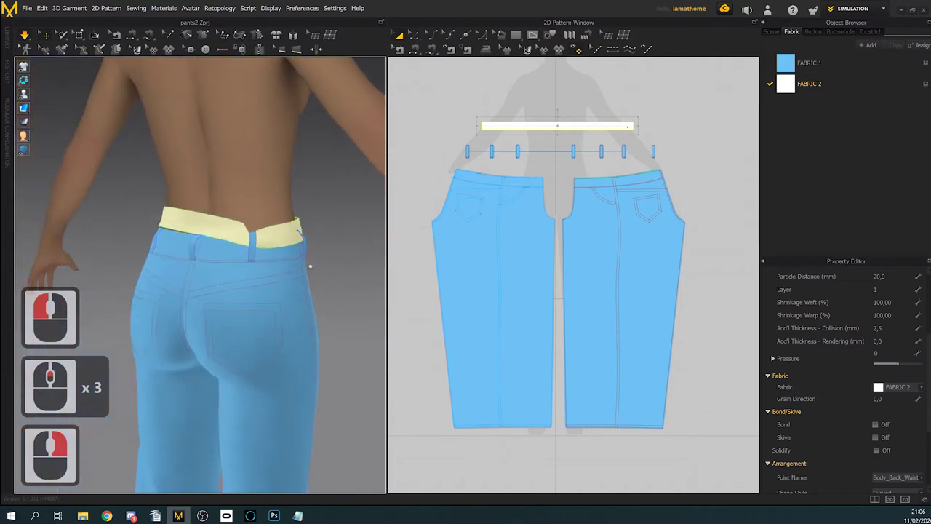
pyautogui.moveTo(310, 265); pyautogui.dragTo(326, 263, button='middle')
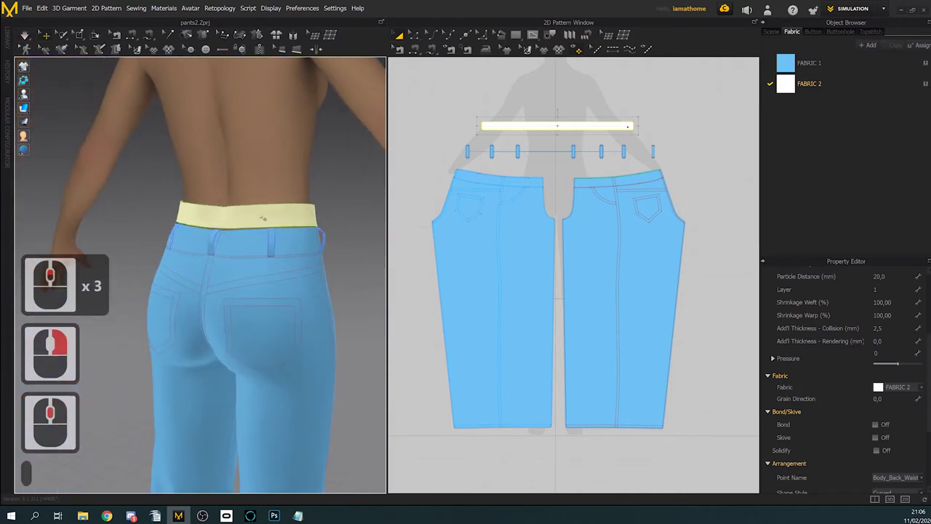
pyautogui.click(262, 217)
pyautogui.click(211, 240)
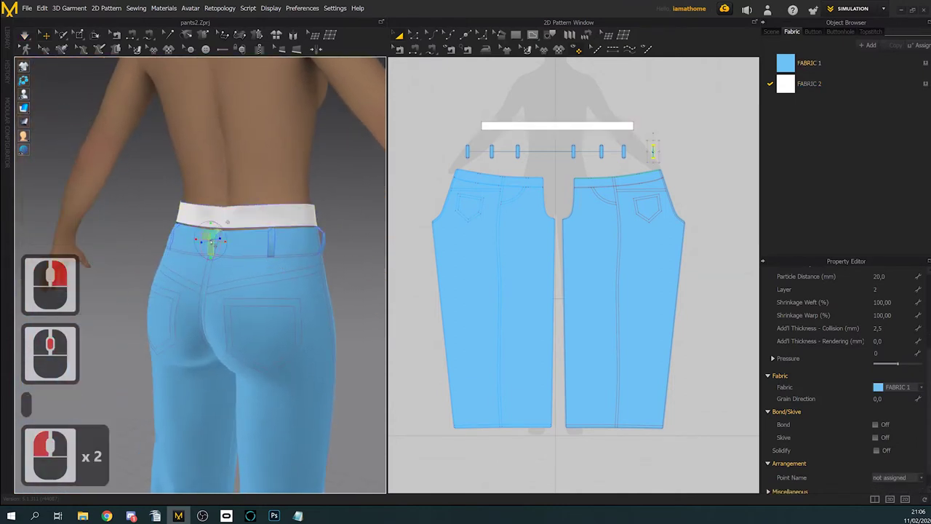
pyautogui.moveTo(354, 236); pyautogui.dragTo(138, 251, button='right')
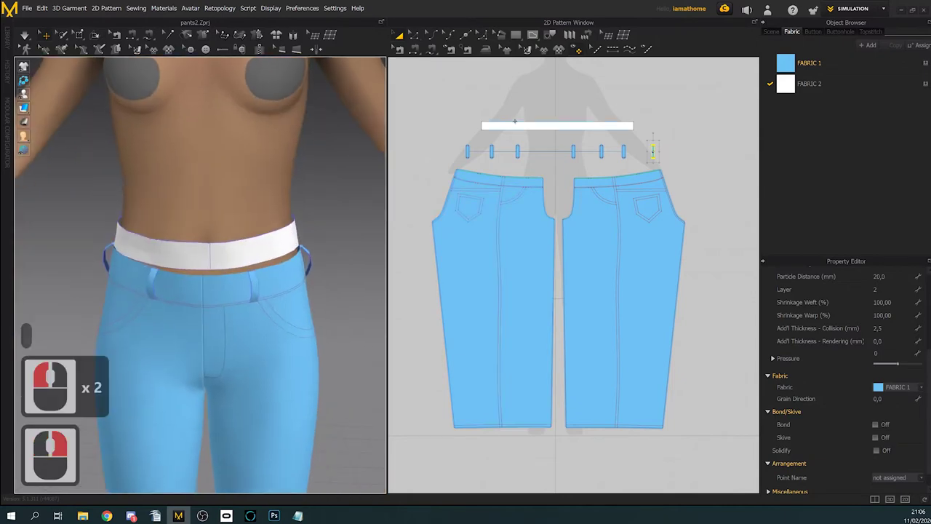
# Step: Undo the belt strip's drape back to its arranged position around the waist and run the simulation again
pyautogui.click(208, 230)
pyautogui.hotkey('ctrl', 'z')
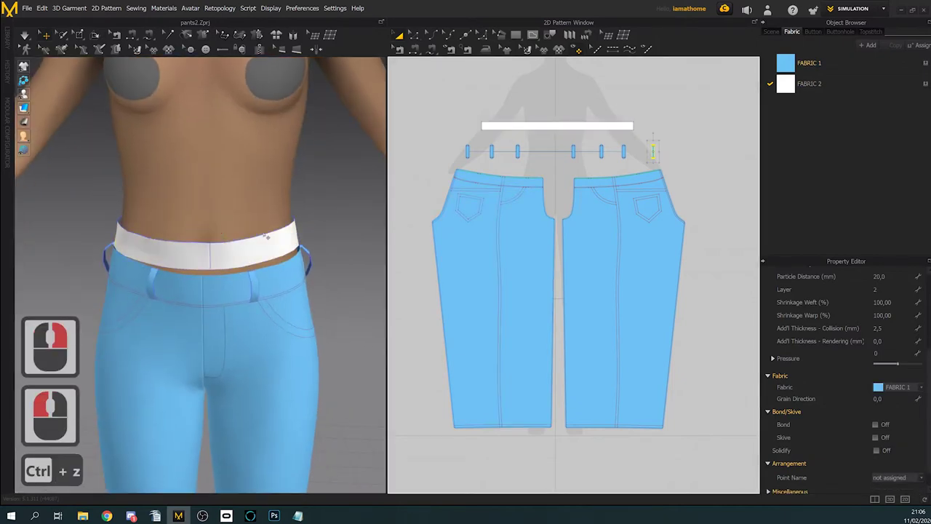
pyautogui.hotkey('ctrl', 'z')
pyautogui.hotkey('ctrl', 'z')
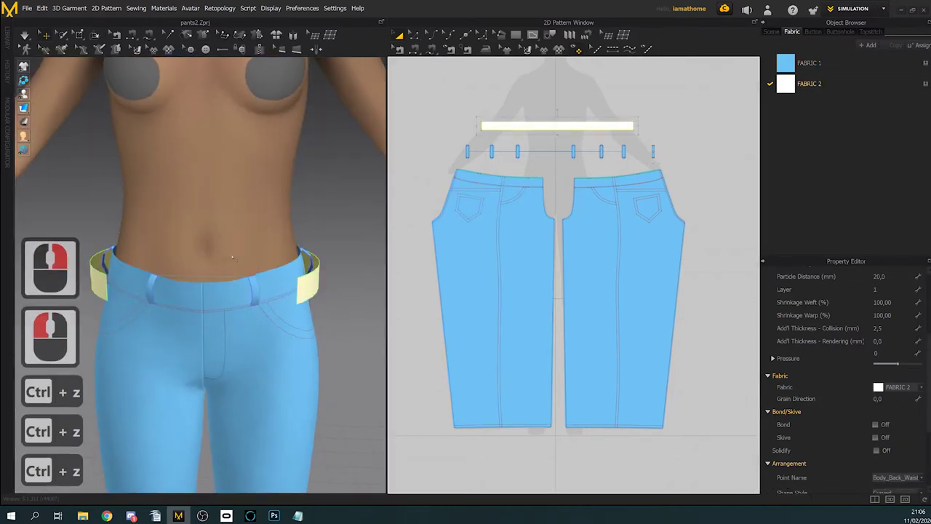
pyautogui.moveTo(139, 342); pyautogui.dragTo(259, 322, button='right')
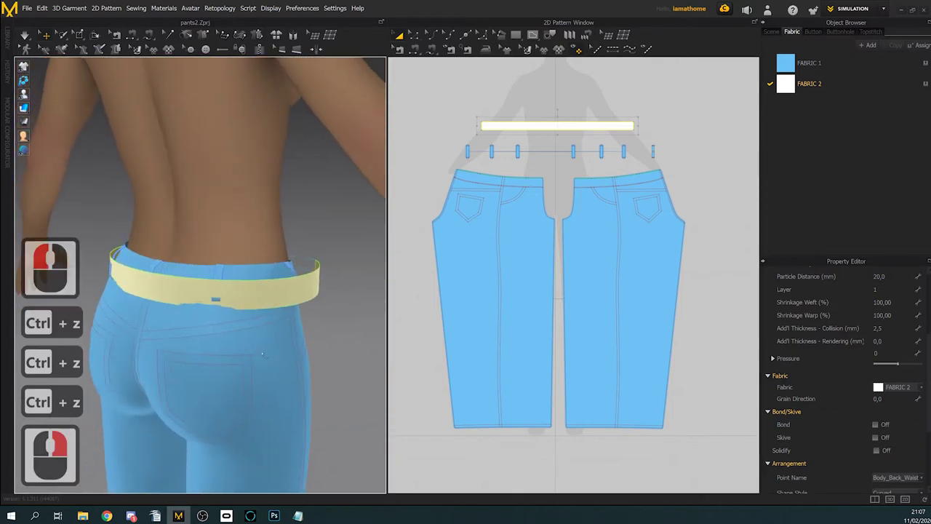
pyautogui.press('space')
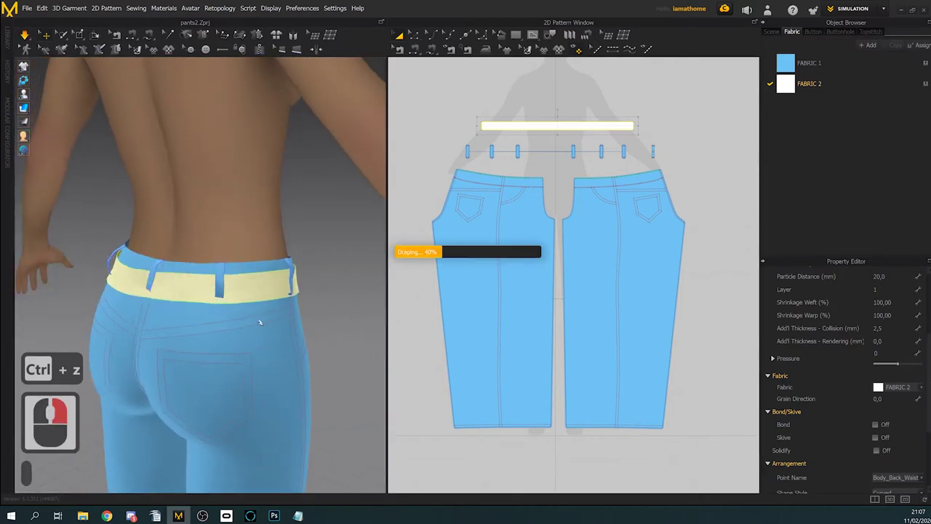
pyautogui.moveTo(245, 317); pyautogui.dragTo(329, 292, button='right')
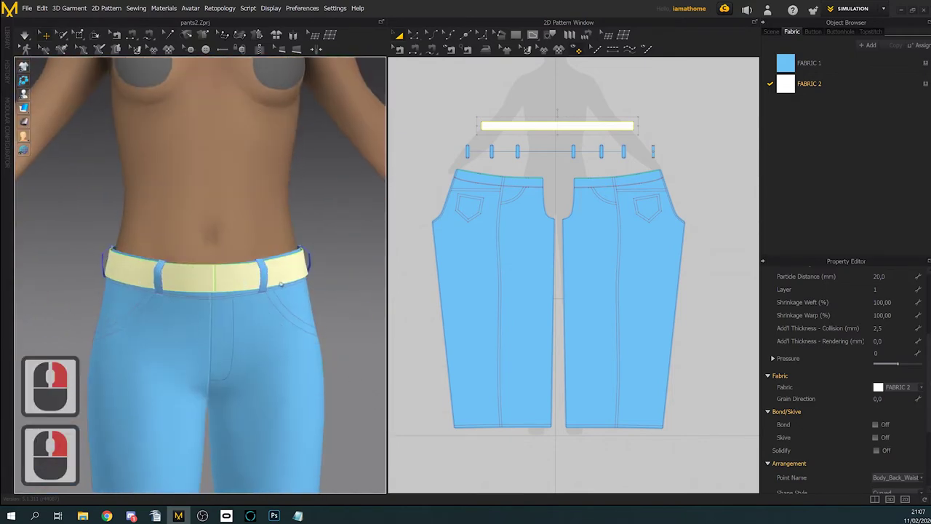
# Step: Examine the draped belt from the front and the waistband seam lines on both pants patterns
pyautogui.moveTo(254, 295); pyautogui.dragTo(280, 258, button='middle')
pyautogui.moveTo(280, 258)
pyautogui.mouseDown(button='right')
pyautogui.moveTo(316, 257)
pyautogui.moveTo(266, 254)
pyautogui.mouseUp(button='right')
pyautogui.scroll(2, 270, 253)
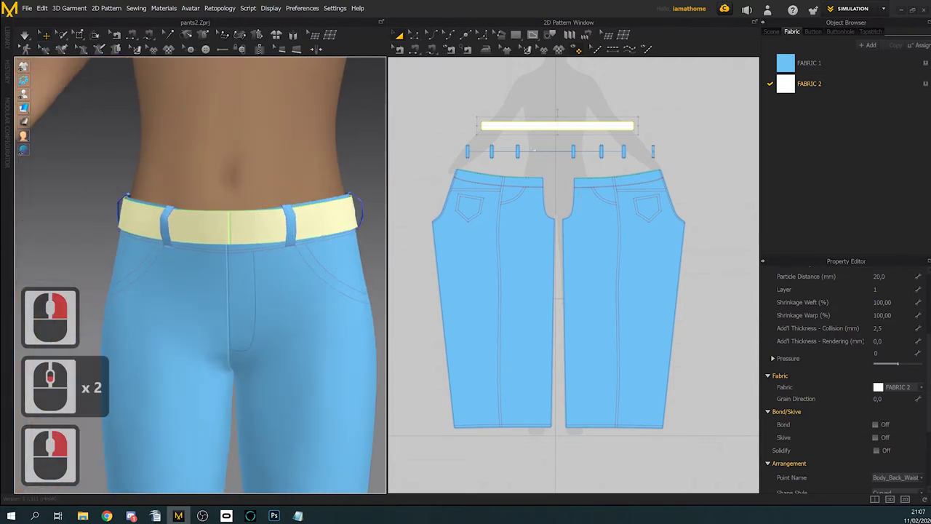
pyautogui.scroll(3, 518, 177)
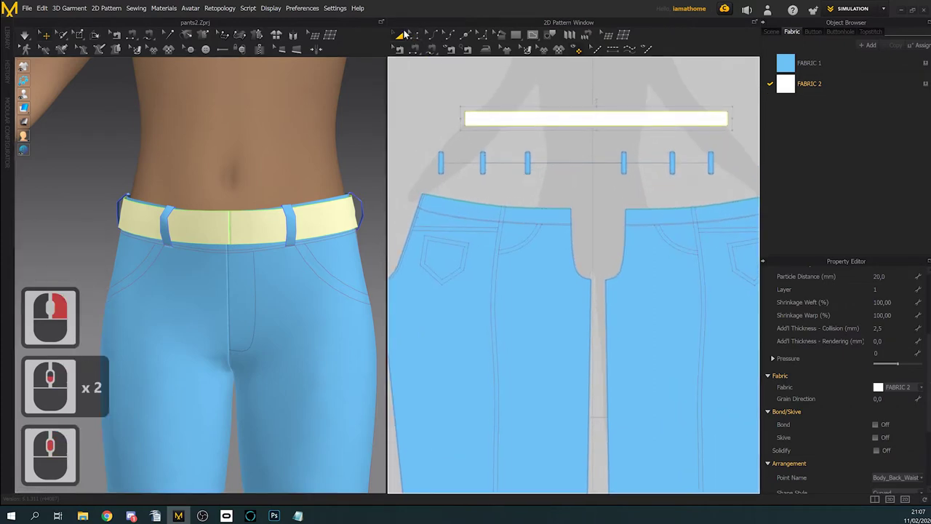
pyautogui.click(413, 36)
pyautogui.scroll(3, 465, 201)
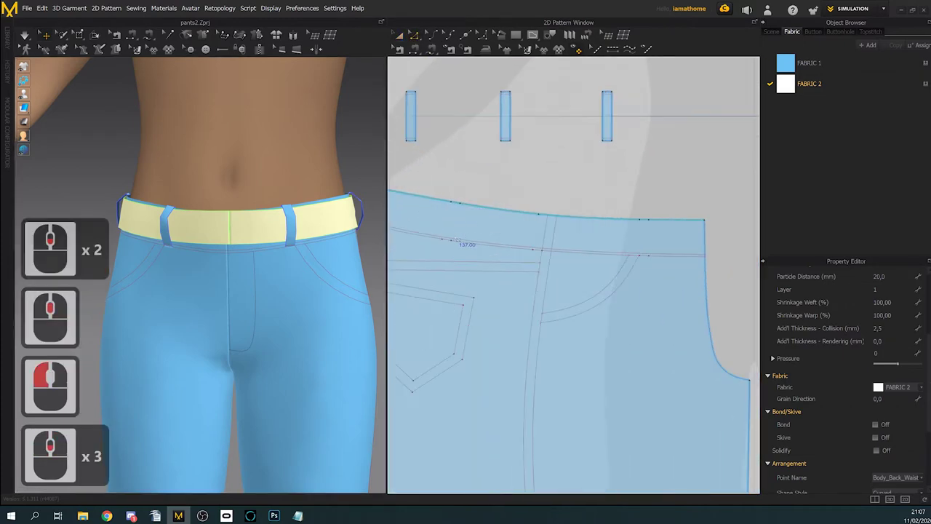
pyautogui.scroll(-7, 678, 253)
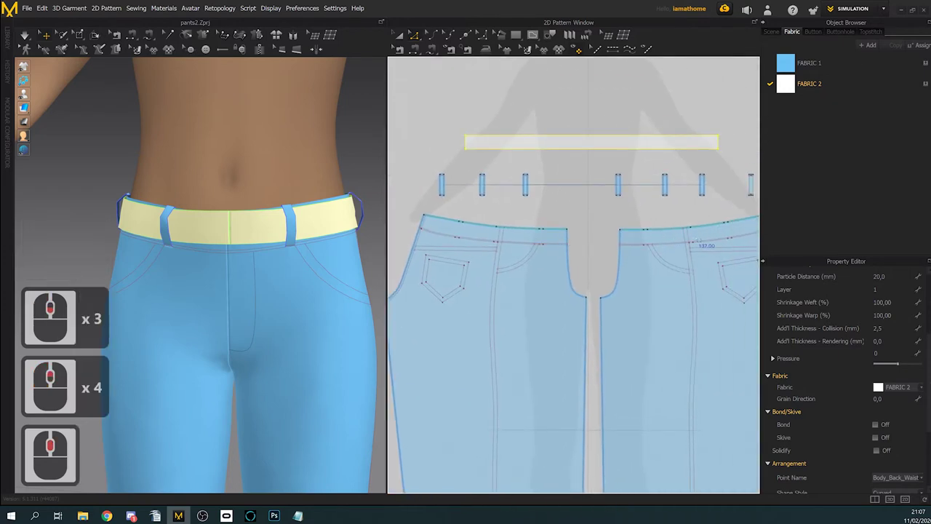
pyautogui.moveTo(633, 229); pyautogui.dragTo(580, 229, button='middle')
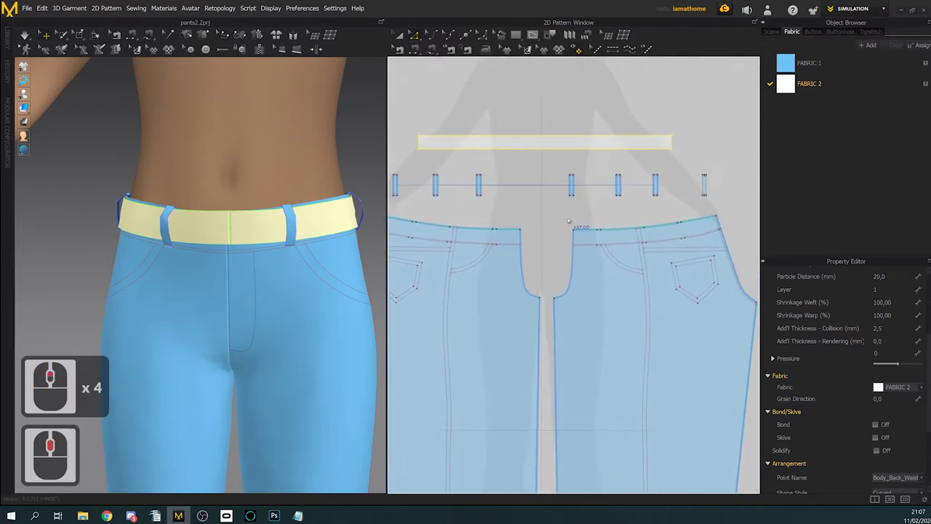
# Step: Start M:N free sewing and mark the waistband's lower line on the right-hand pants pattern, from centre front to centre back
pyautogui.click(437, 52)
pyautogui.click(458, 78)
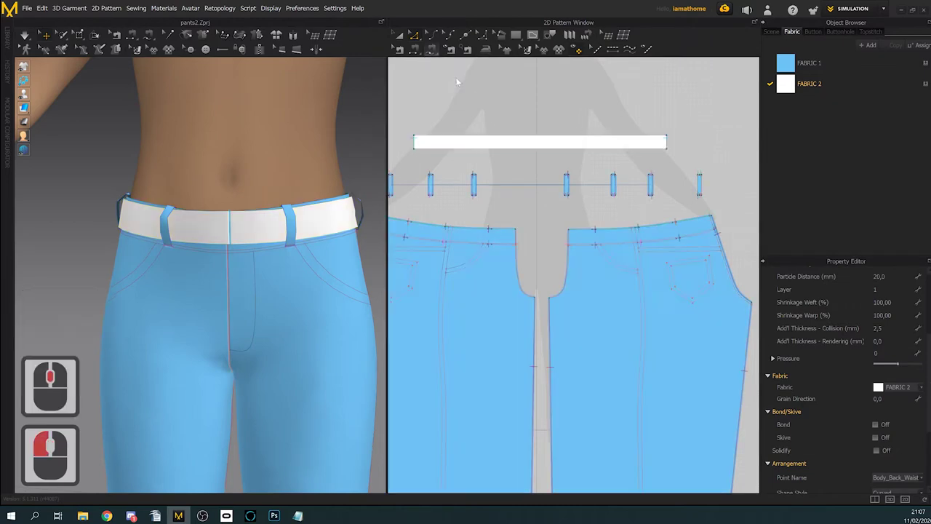
pyautogui.moveTo(539, 176); pyautogui.dragTo(539, 144, button='middle')
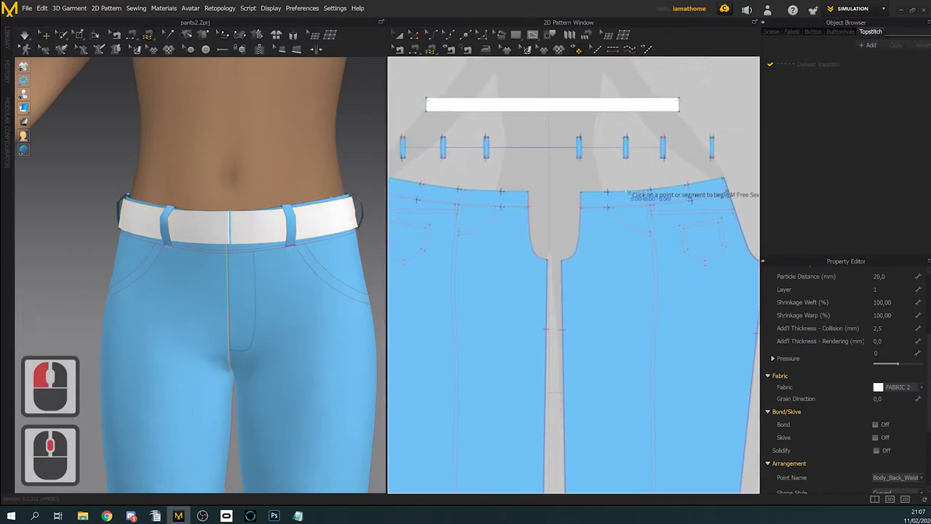
pyautogui.scroll(2, 624, 193)
pyautogui.moveTo(577, 188); pyautogui.dragTo(509, 197, button='middle')
pyautogui.scroll(1, 509, 211)
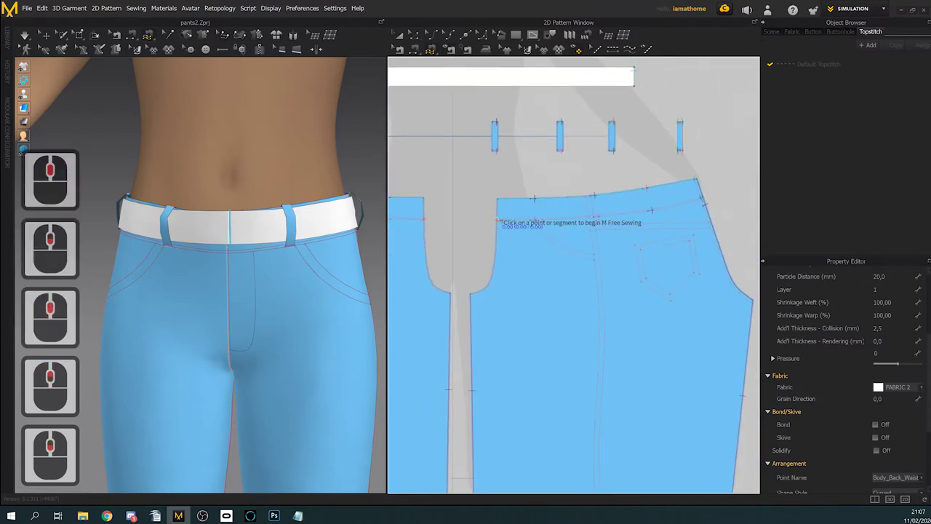
pyautogui.click(499, 219)
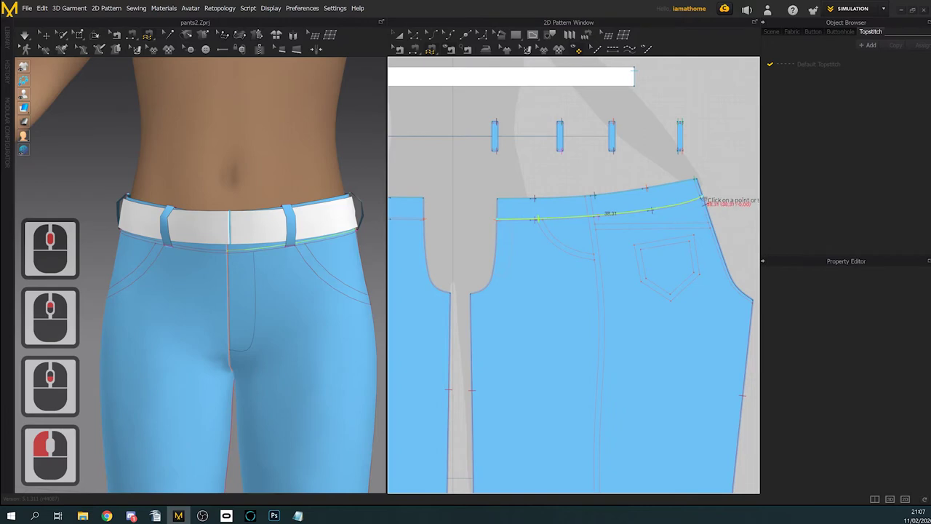
pyautogui.click(702, 198)
# Step: Add the left-hand pants pattern's lower waistband line, from centre back to centre front, and complete the first sewing set
pyautogui.scroll(-5, 651, 187)
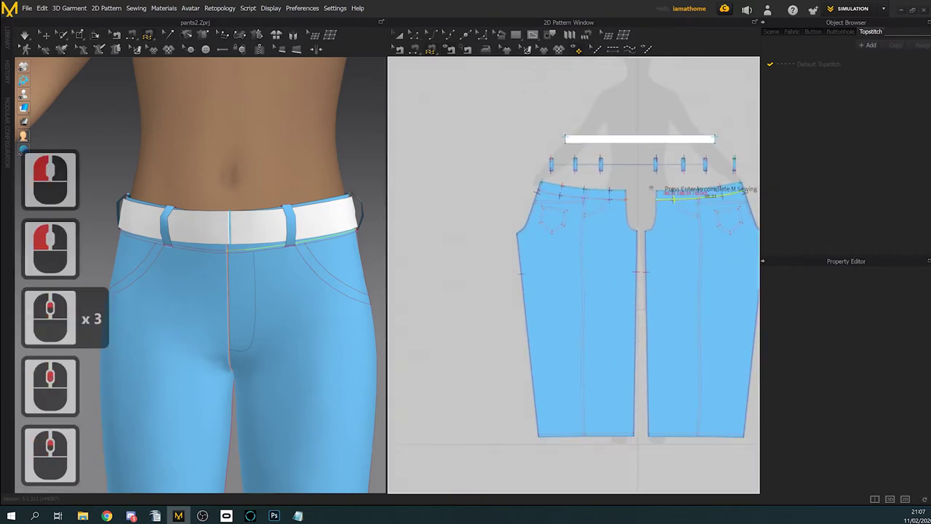
pyautogui.scroll(5, 651, 187)
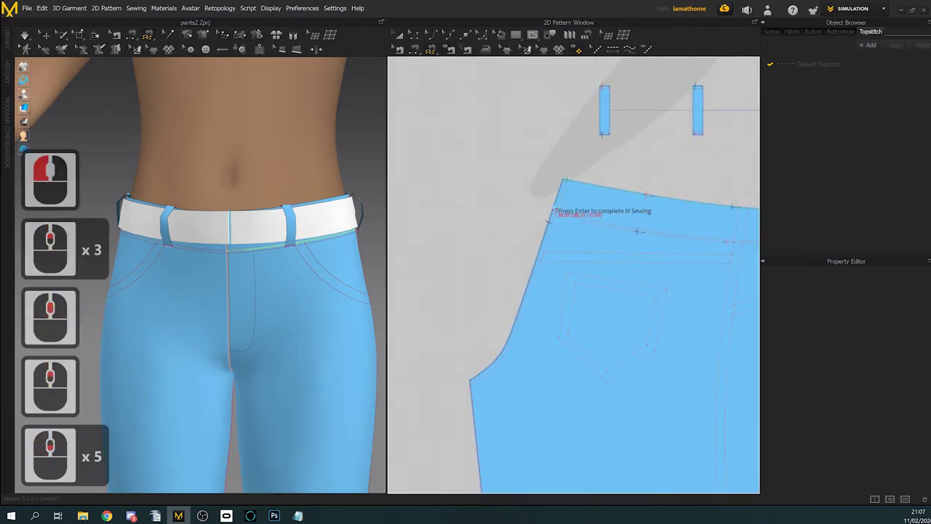
pyautogui.click(555, 211)
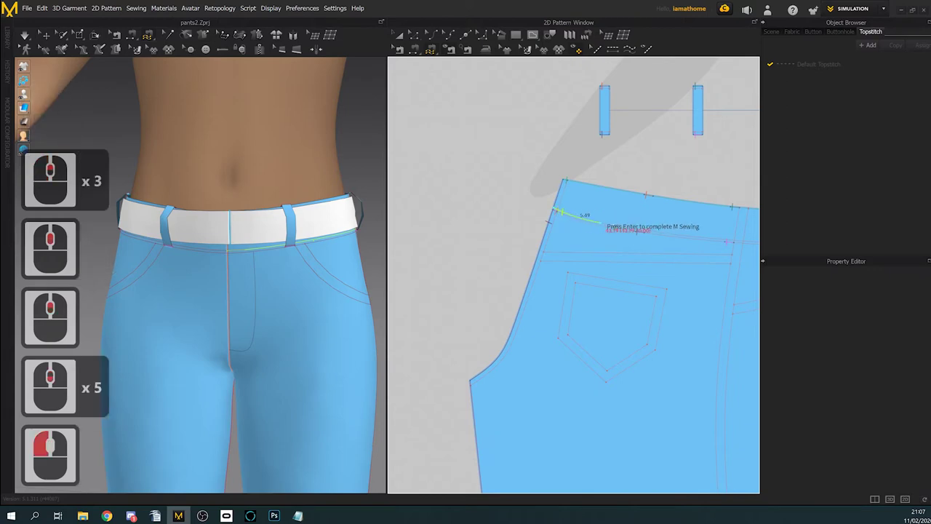
pyautogui.moveTo(670, 233); pyautogui.dragTo(430, 236, button='middle')
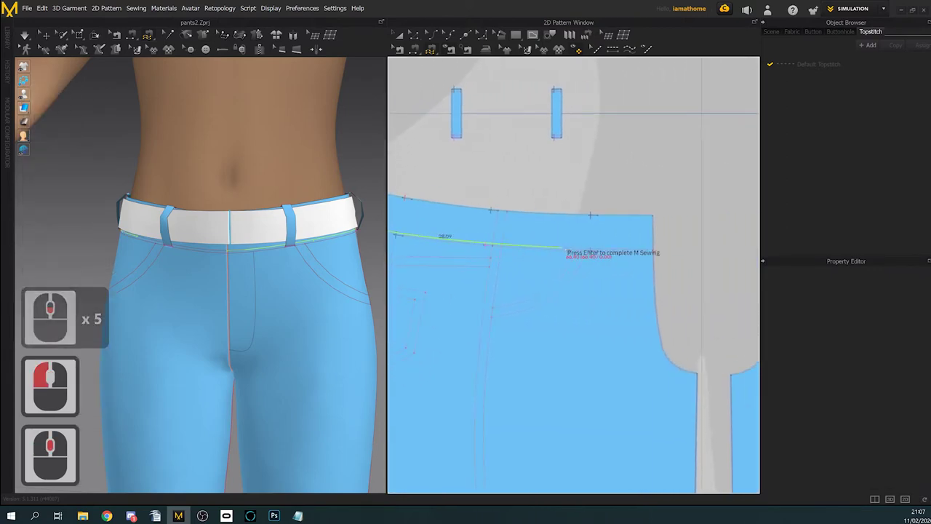
pyautogui.click(655, 251)
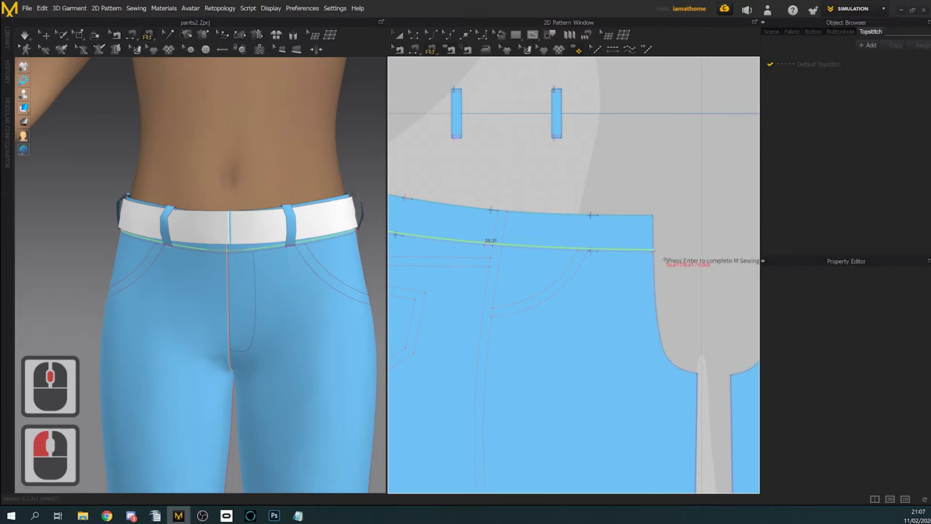
pyautogui.press('Return')
# Step: Mark the belt strip's full lower edge as the second set and complete the M:N sewing
pyautogui.scroll(-5, 673, 217)
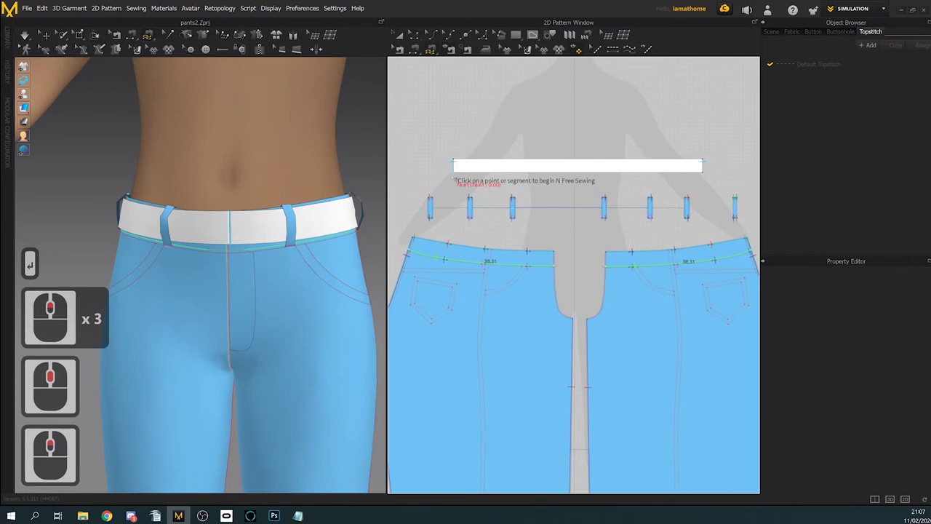
pyautogui.click(455, 179)
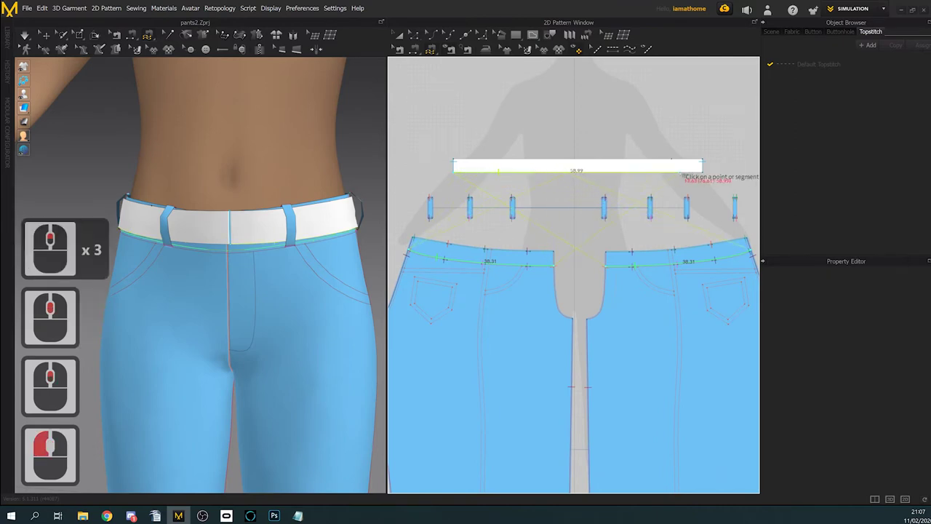
pyautogui.click(705, 171)
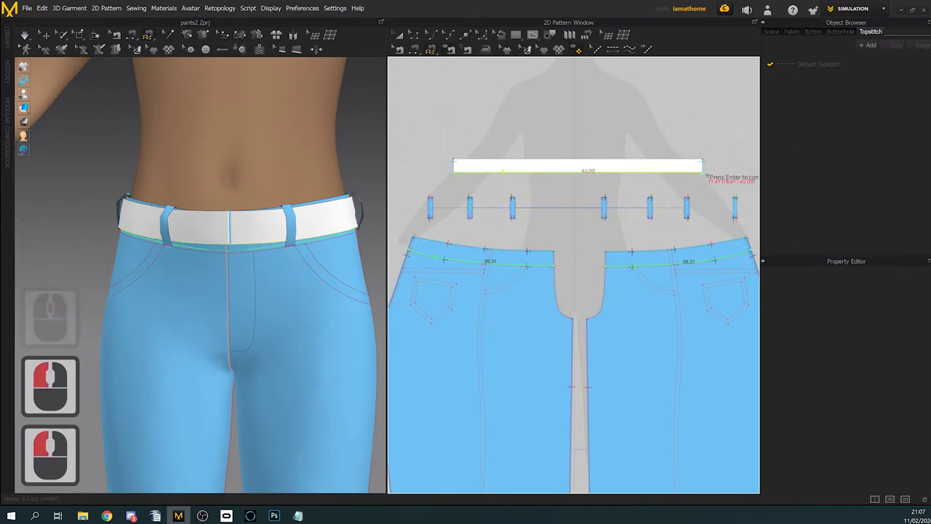
pyautogui.press('Return')
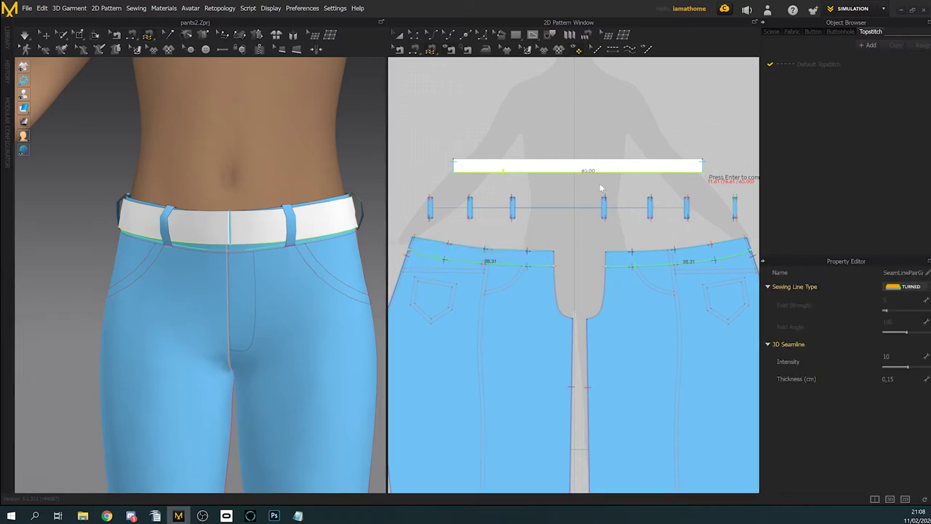
pyautogui.press('Return')
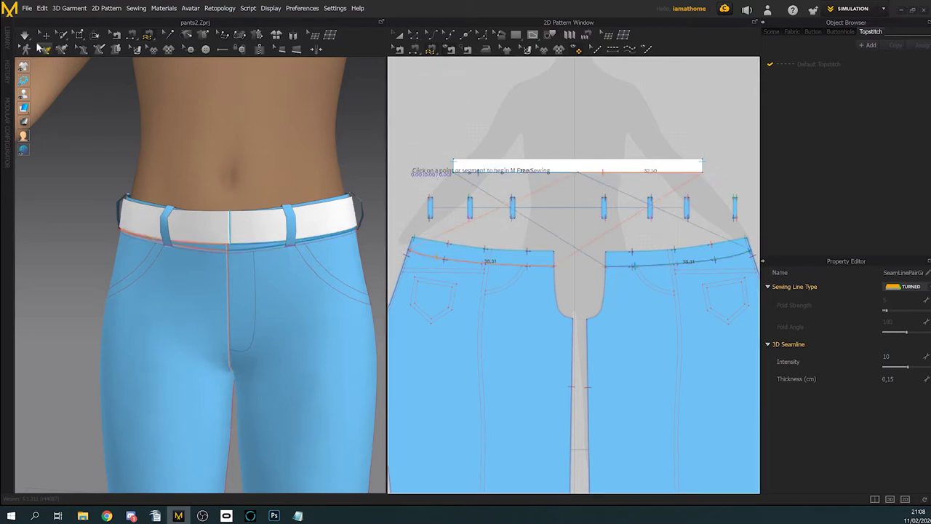
# Step: Simulate the belt with its new waistband sewing, check the drape around the hips, and stop the simulation
pyautogui.click(25, 35)
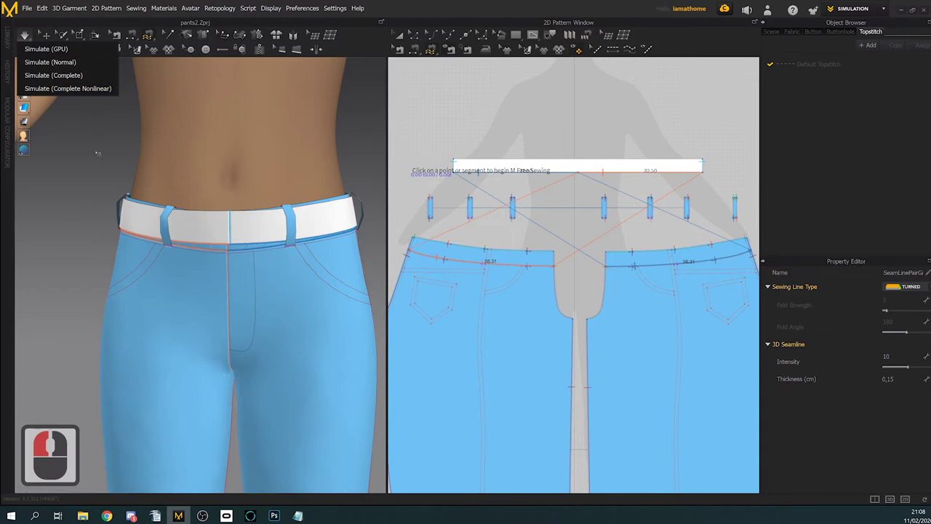
pyautogui.click(45, 49)
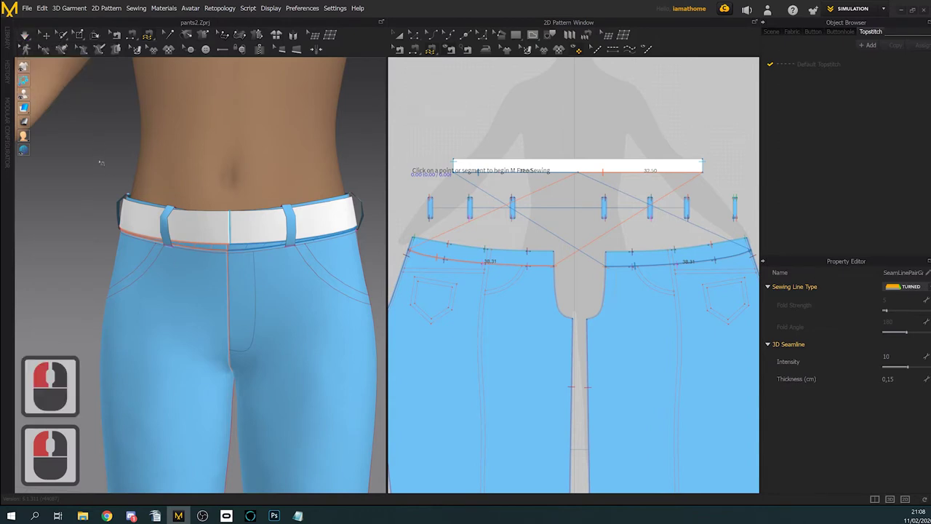
pyautogui.click(26, 35)
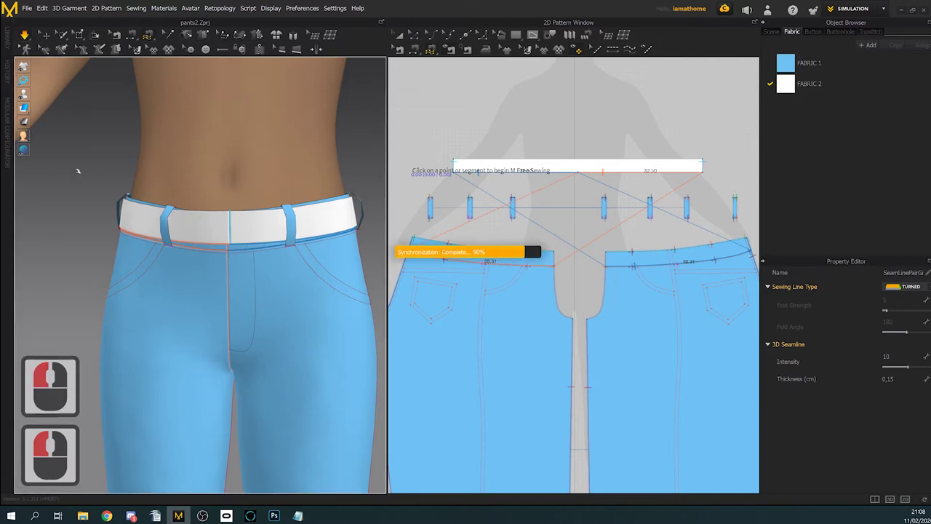
pyautogui.moveTo(80, 186); pyautogui.dragTo(221, 158, button='right')
pyautogui.scroll(-3, 236, 246)
pyautogui.scroll(3, 218, 167)
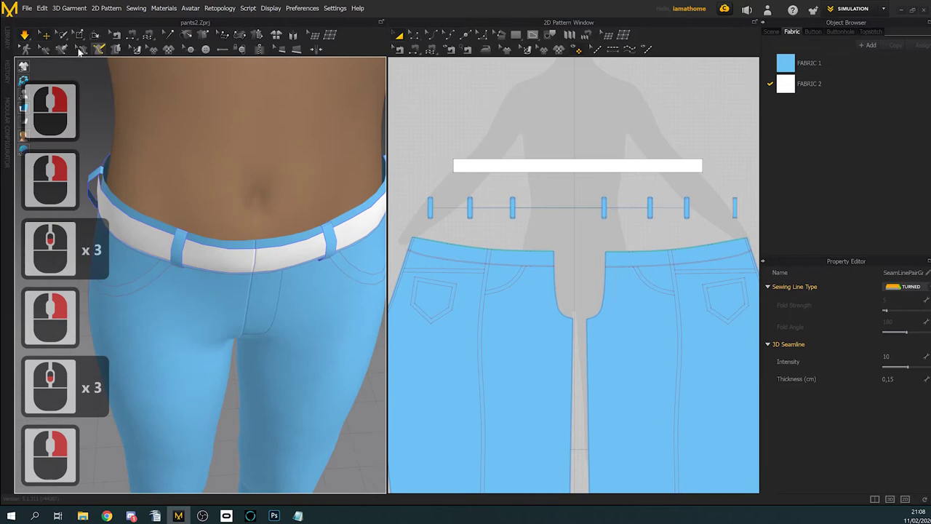
pyautogui.click(25, 36)
# Step: Offset the belt strip's upper edge outline by 0.25 cm, with an internal line created along the original edge
pyautogui.press('m')
pyautogui.click(415, 35)
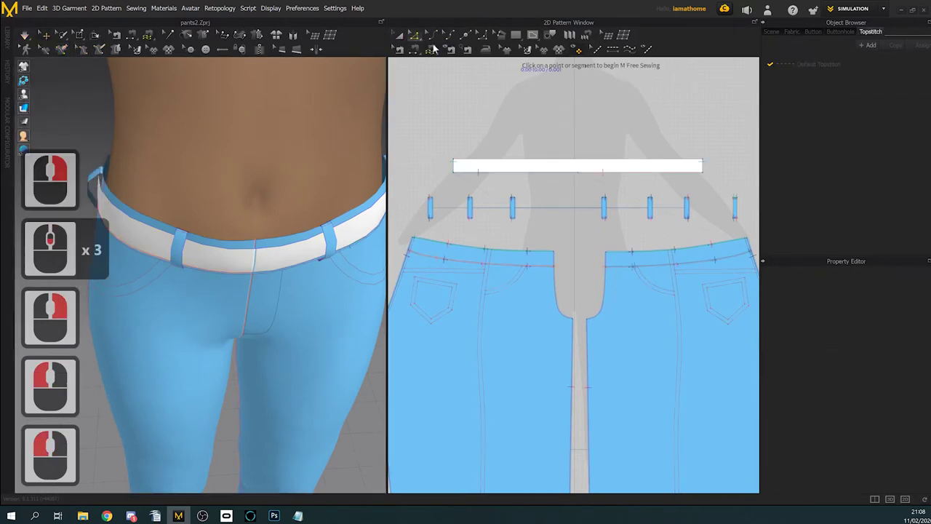
pyautogui.click(555, 164)
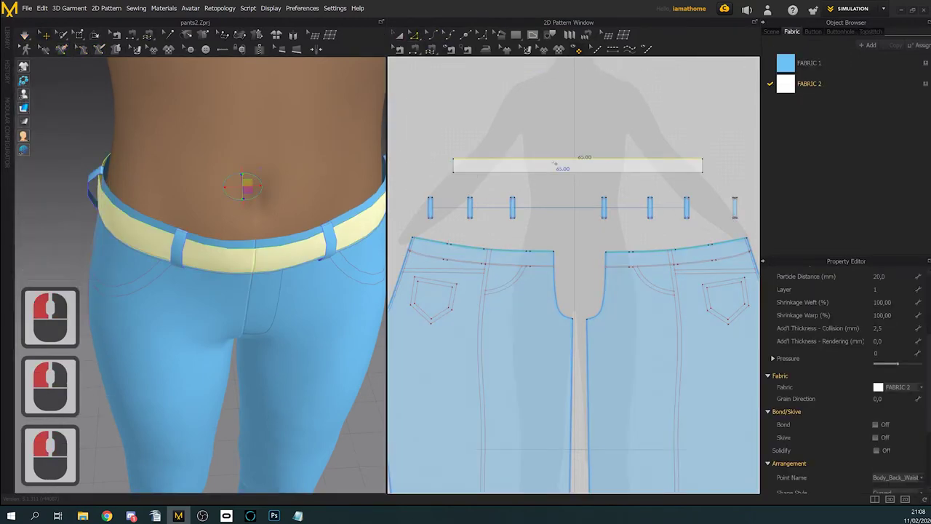
pyautogui.rightClick(554, 162)
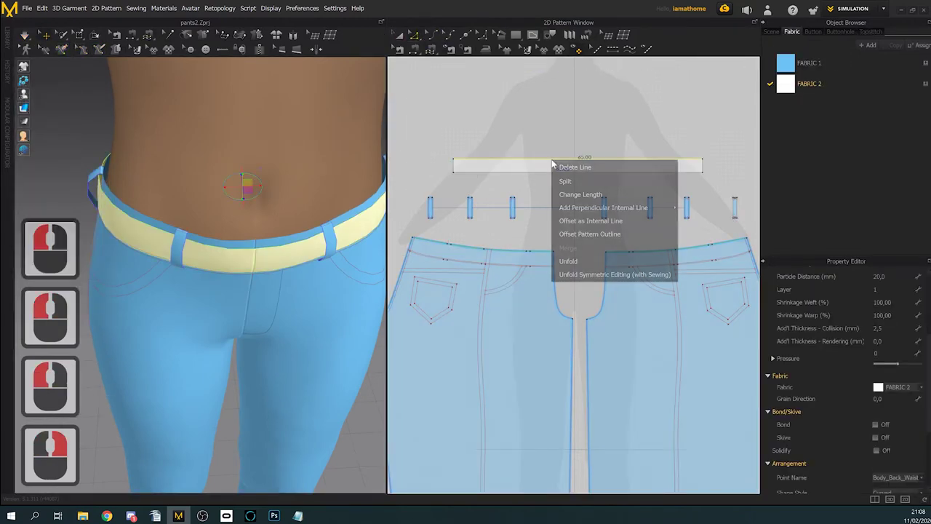
pyautogui.click(584, 234)
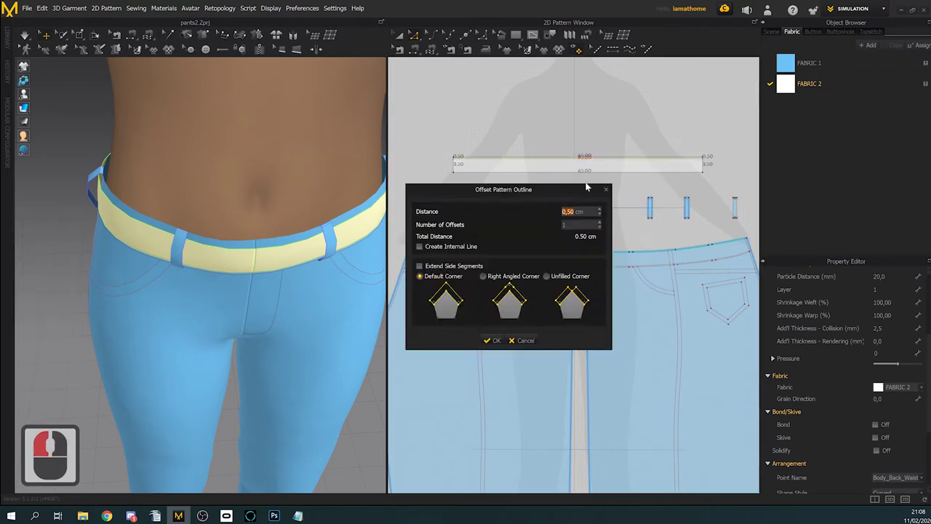
pyautogui.write('0')
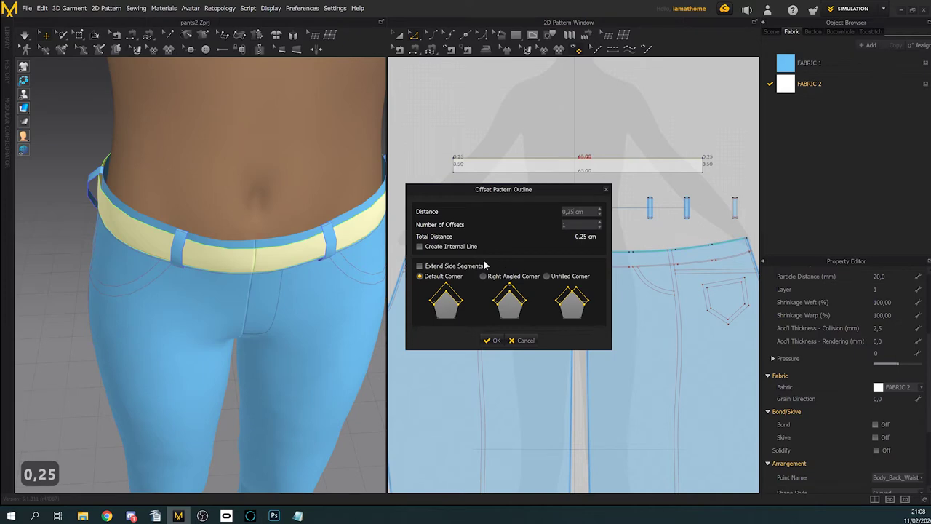
pyautogui.click(448, 248)
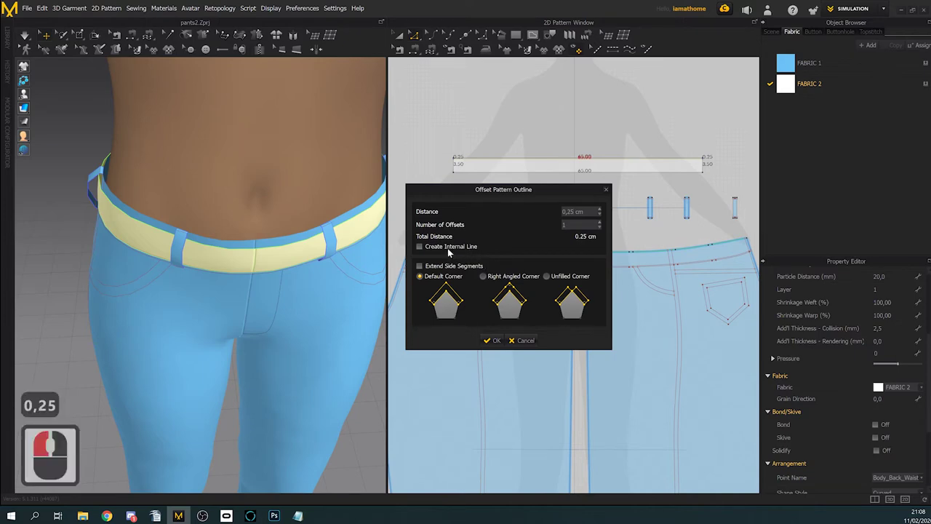
pyautogui.click(492, 340)
pyautogui.click(539, 209)
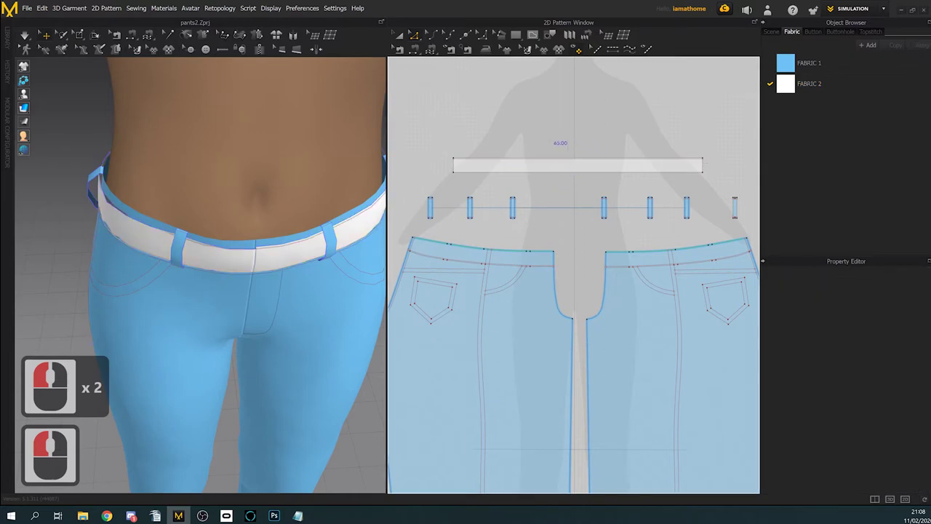
# Step: Cut and sew the belt strip along the internal line near its upper edge
pyautogui.scroll(2, 483, 149)
pyautogui.moveTo(295, 241); pyautogui.dragTo(235, 240, button='middle')
pyautogui.scroll(3, 235, 240)
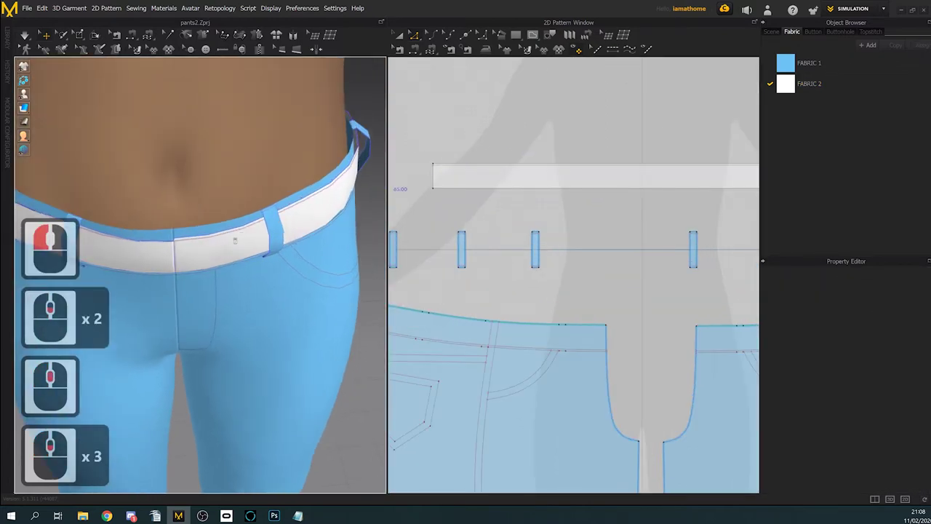
pyautogui.moveTo(235, 240); pyautogui.dragTo(287, 213, button='right')
pyautogui.scroll(3, 287, 213)
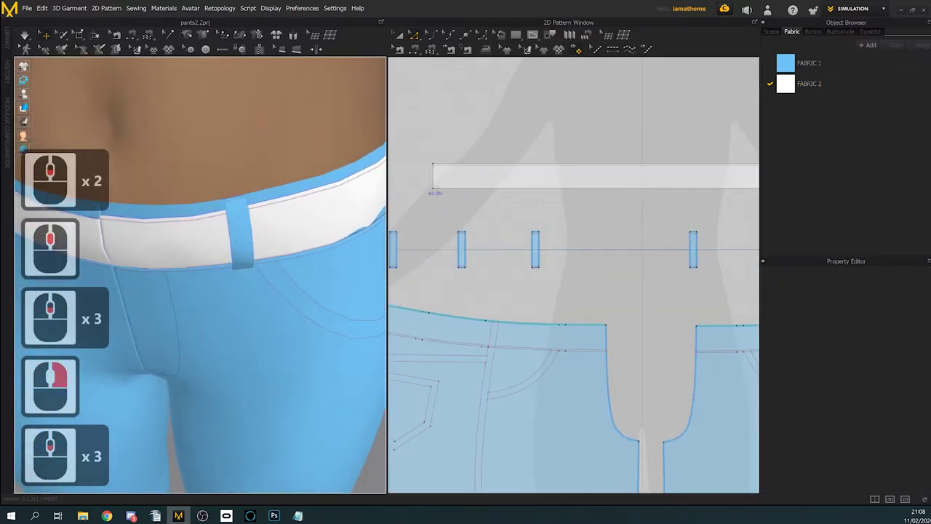
pyautogui.click(632, 170)
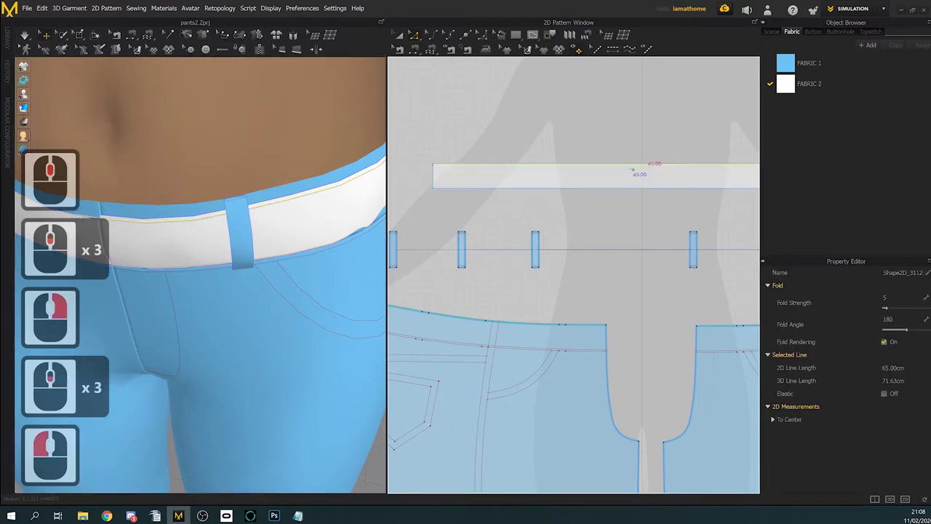
pyautogui.rightClick(631, 167)
pyautogui.click(660, 267)
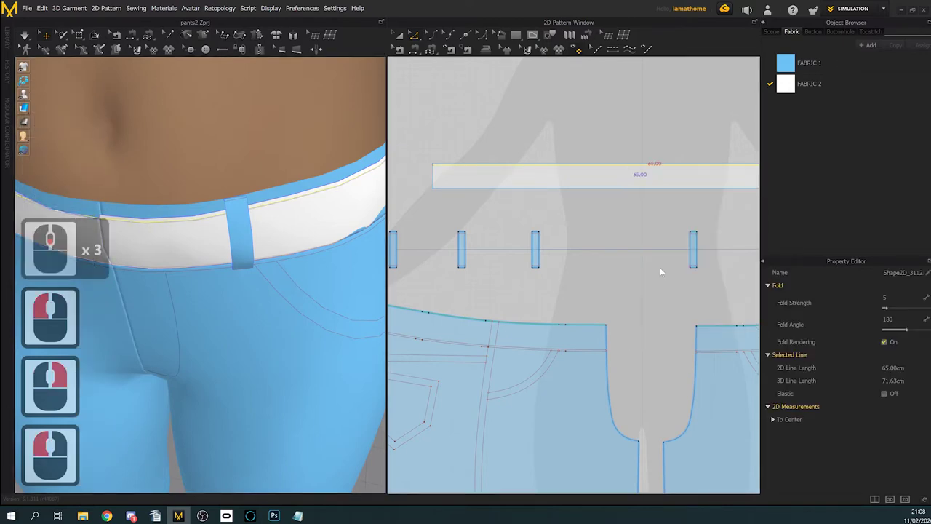
pyautogui.scroll(-2, 600, 200)
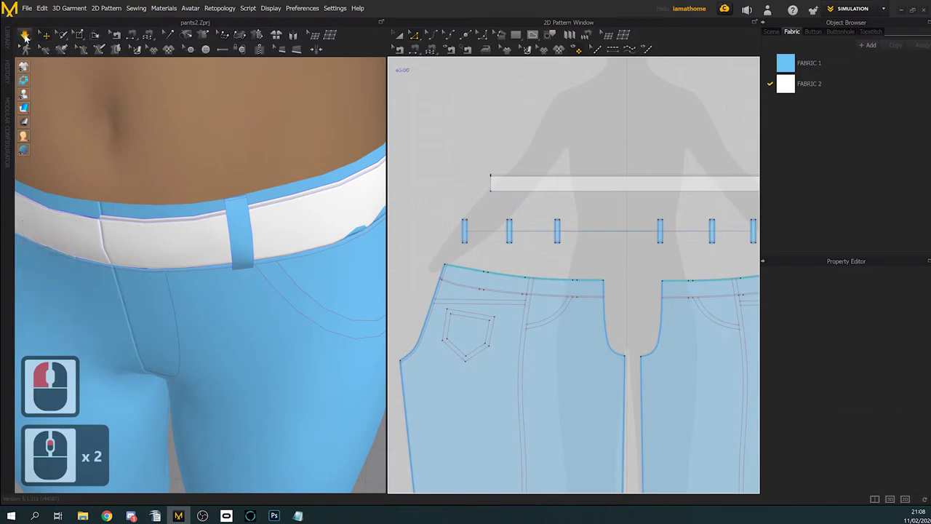
# Step: Simulate the garment to settle the split belt, check it around the waist, and stop the simulation
pyautogui.click(24, 35)
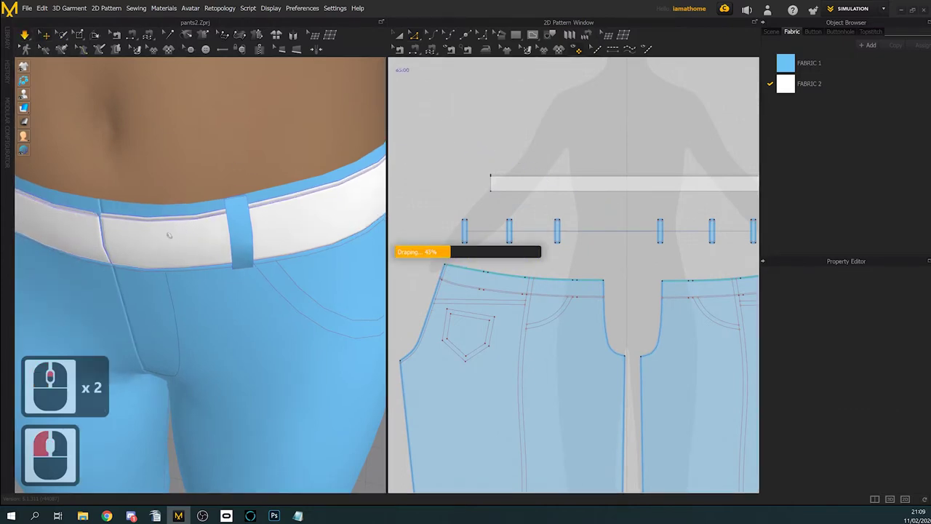
pyautogui.moveTo(170, 235); pyautogui.dragTo(210, 183, button='right')
pyautogui.moveTo(210, 183); pyautogui.dragTo(217, 201, button='middle')
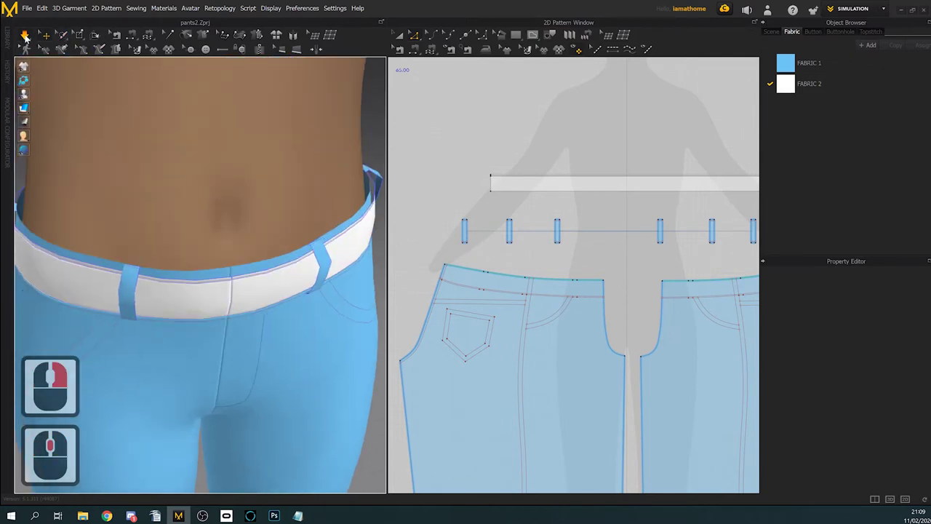
pyautogui.click(24, 35)
# Step: Move the narrow strip slightly above the main belt piece in the 2D pattern to separate the two
pyautogui.scroll(3, 563, 109)
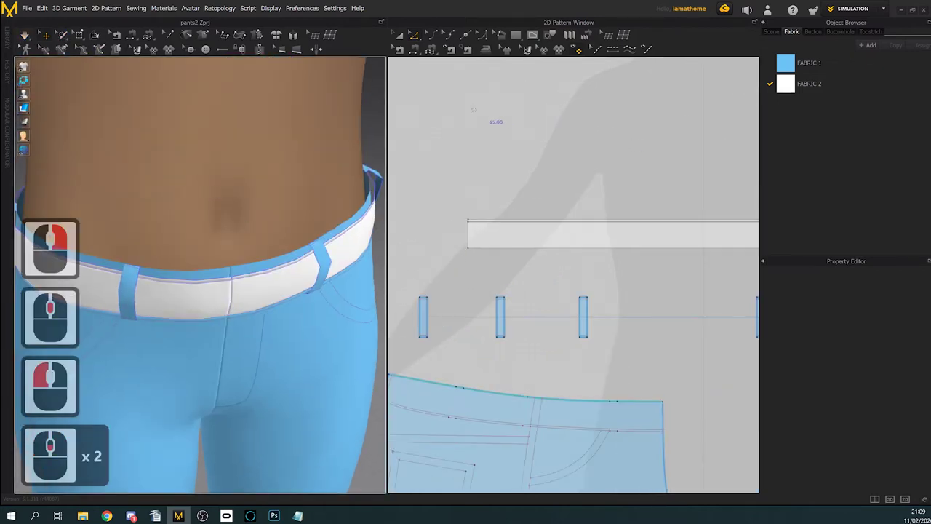
pyautogui.click(398, 35)
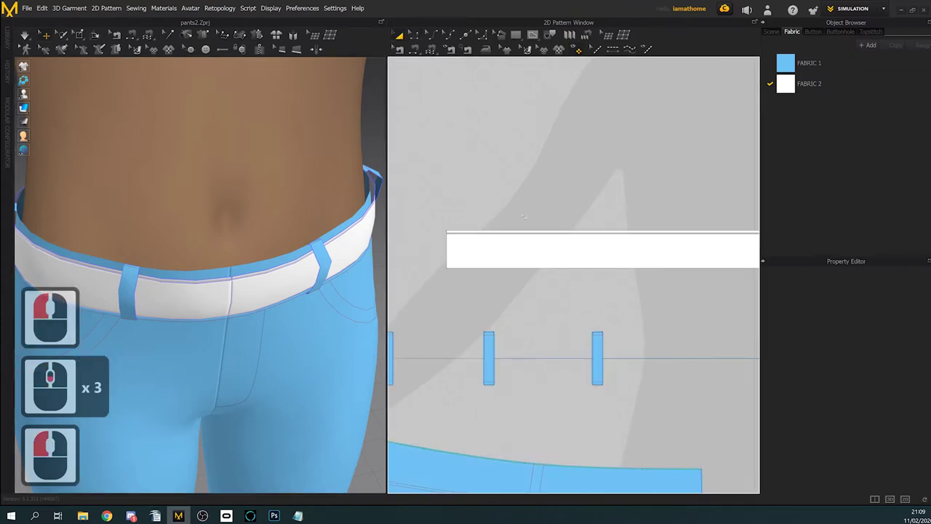
pyautogui.click(520, 231)
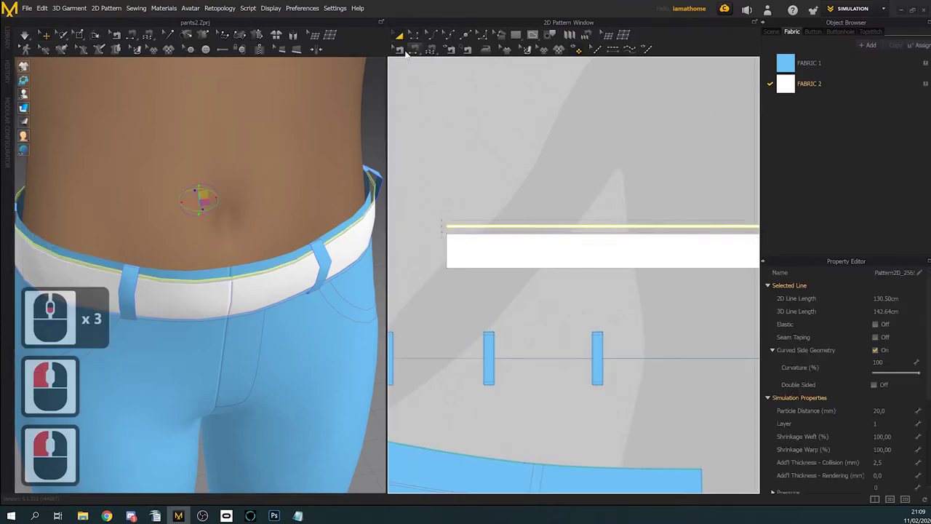
# Step: Set the seam between the narrow strip and the main belt piece to fold angle 90 and fold strength 15
pyautogui.click(399, 50)
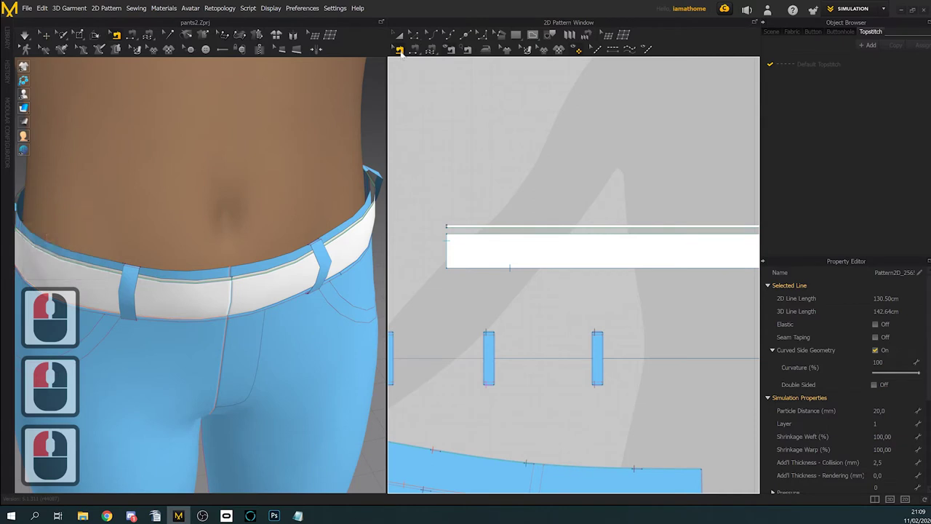
pyautogui.click(487, 231)
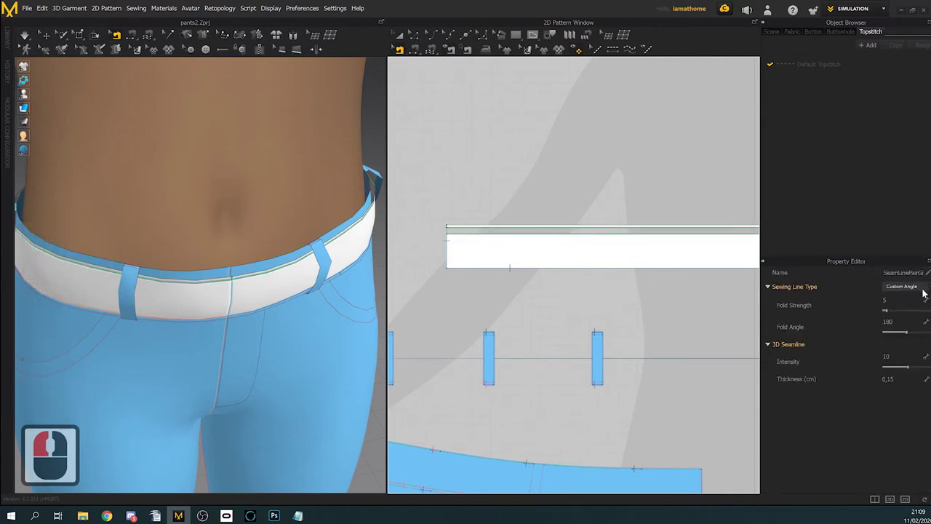
pyautogui.moveTo(908, 336); pyautogui.dragTo(897, 336)
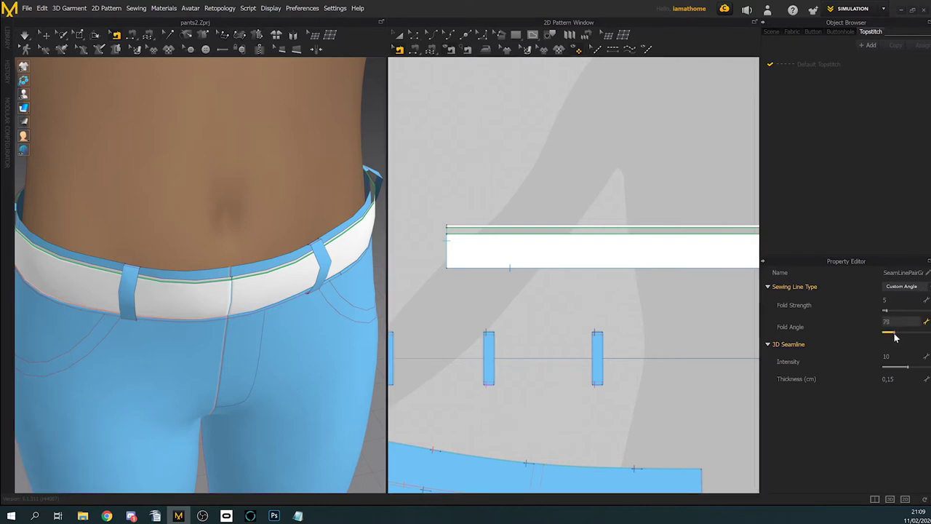
pyautogui.doubleClick(887, 322)
pyautogui.write('9')
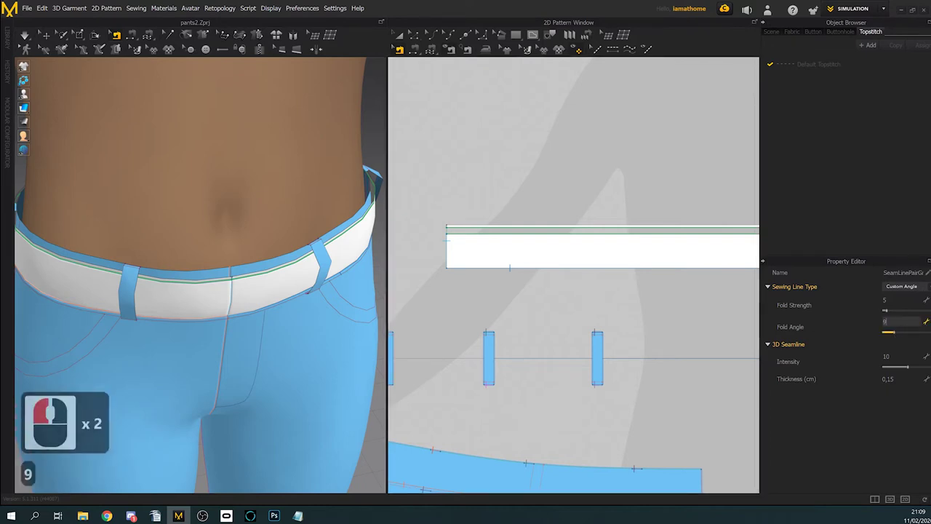
pyautogui.click(902, 311)
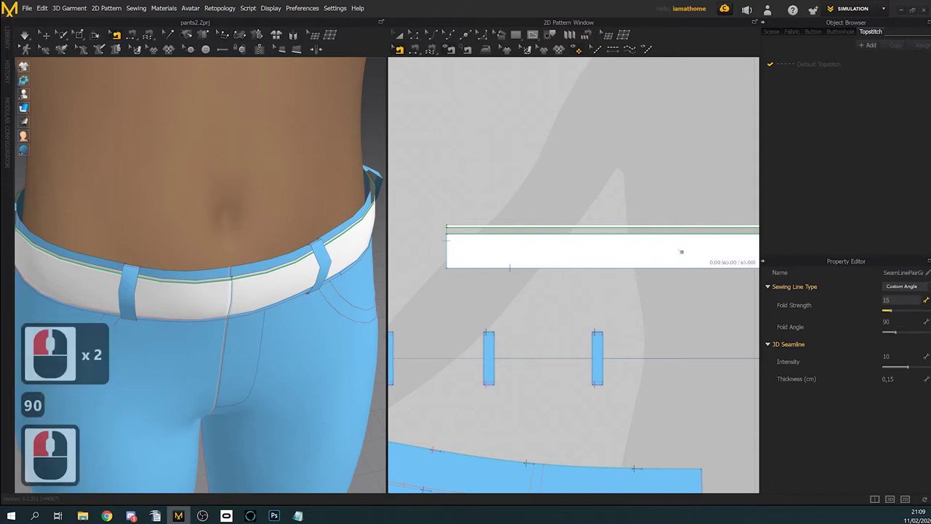
# Step: Simulate the garment with the folded belt edge and inspect the edge at the centre front
pyautogui.click(27, 37)
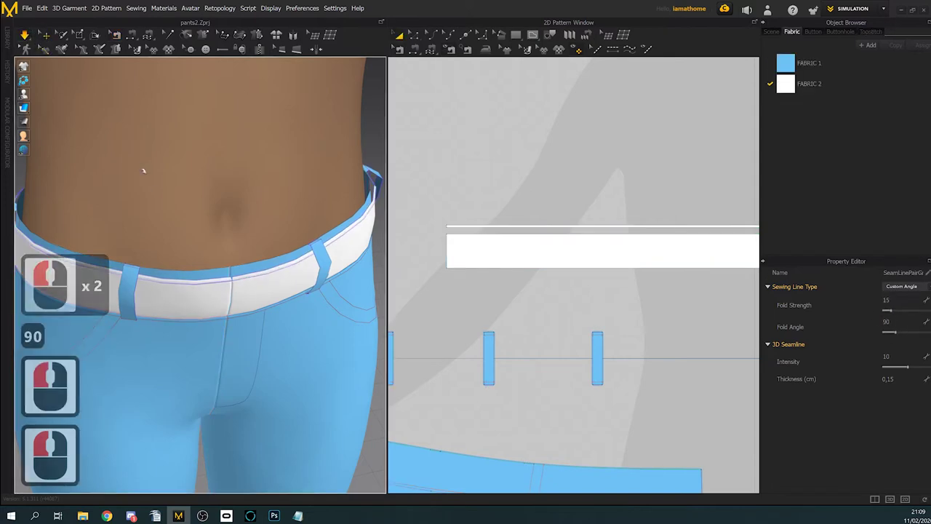
pyautogui.moveTo(220, 260); pyautogui.dragTo(373, 161, button='right')
pyautogui.scroll(2, 317, 202)
pyautogui.moveTo(320, 171)
pyautogui.mouseDown(button='right')
pyautogui.moveTo(369, 174)
pyautogui.moveTo(314, 180)
pyautogui.mouseUp(button='right')
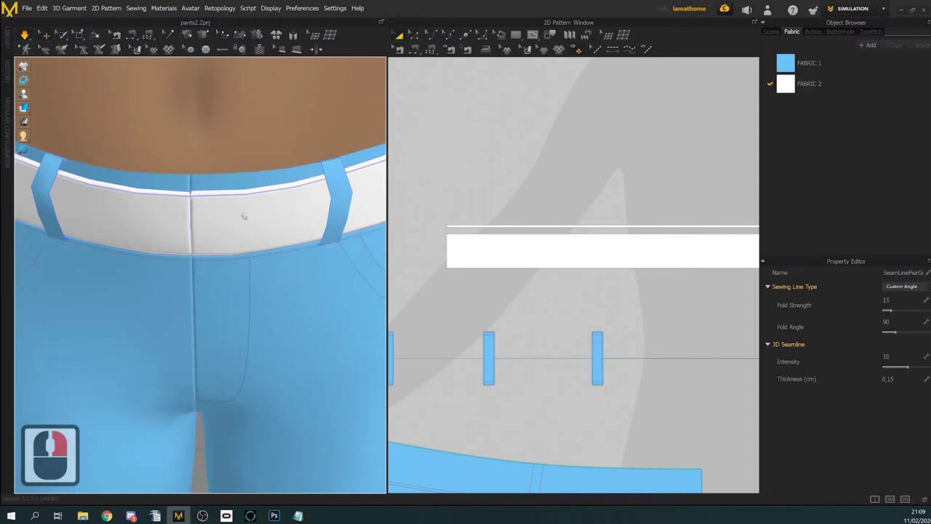
# Step: Sew the narrow strip's two 0.25 cm short ends to each other to close the belt edge into a ring
pyautogui.scroll(-2, 553, 251)
pyautogui.moveTo(532, 250); pyautogui.dragTo(516, 244, button='middle')
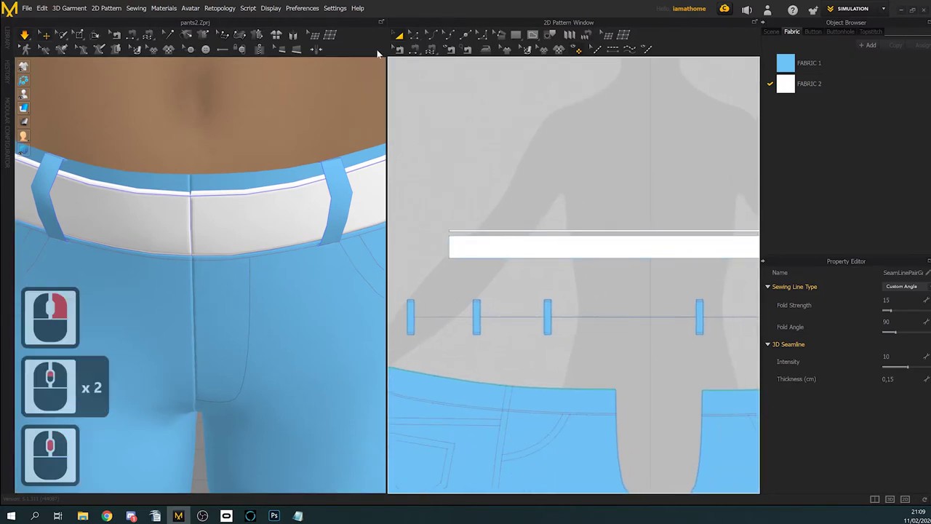
pyautogui.click(399, 49)
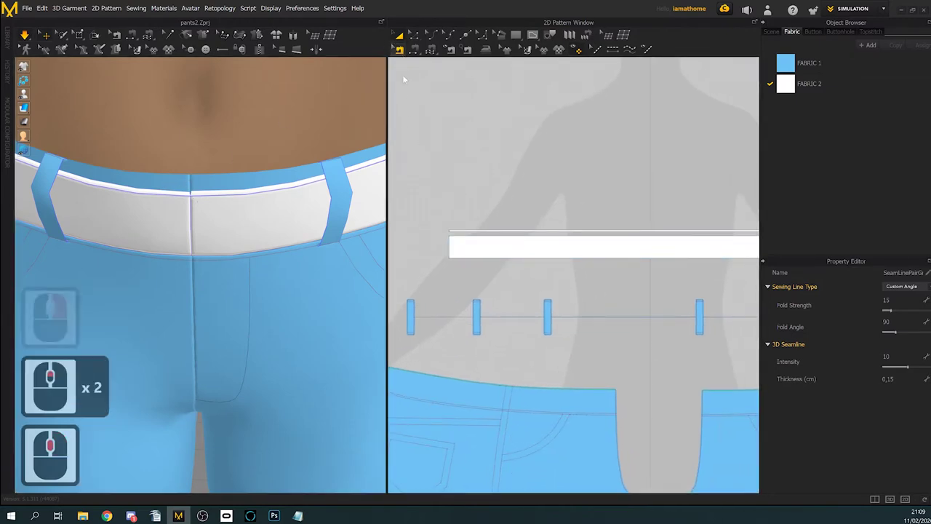
pyautogui.scroll(7, 473, 248)
pyautogui.scroll(3, 473, 248)
pyautogui.scroll(-5, 472, 249)
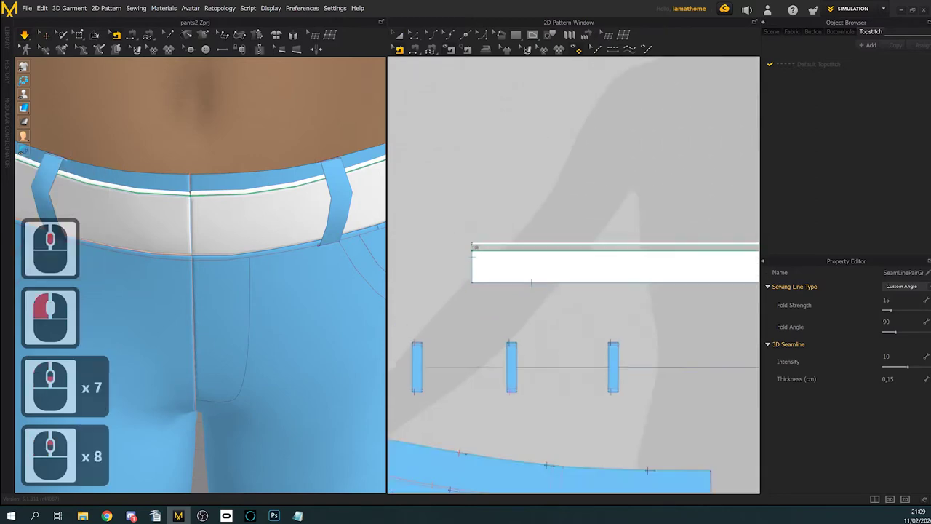
pyautogui.scroll(7, 474, 248)
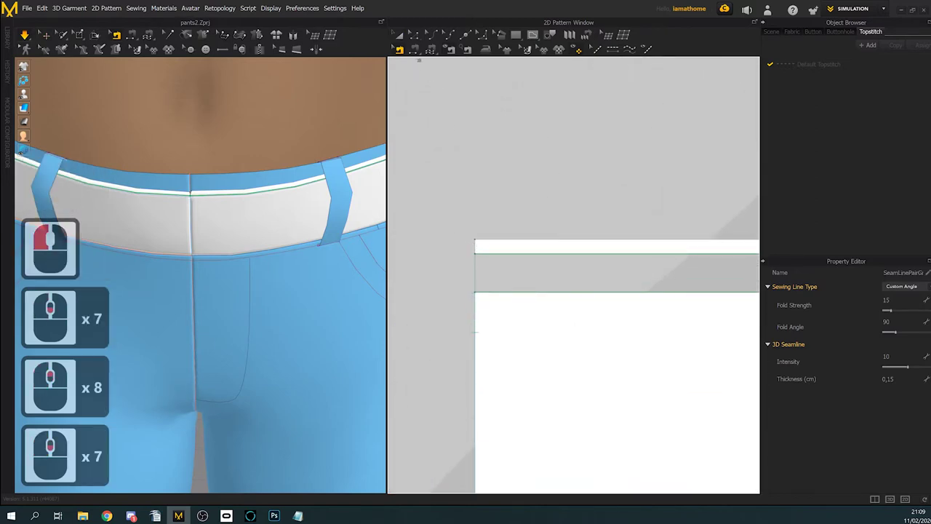
pyautogui.click(414, 51)
pyautogui.click(479, 240)
pyautogui.scroll(4, 489, 246)
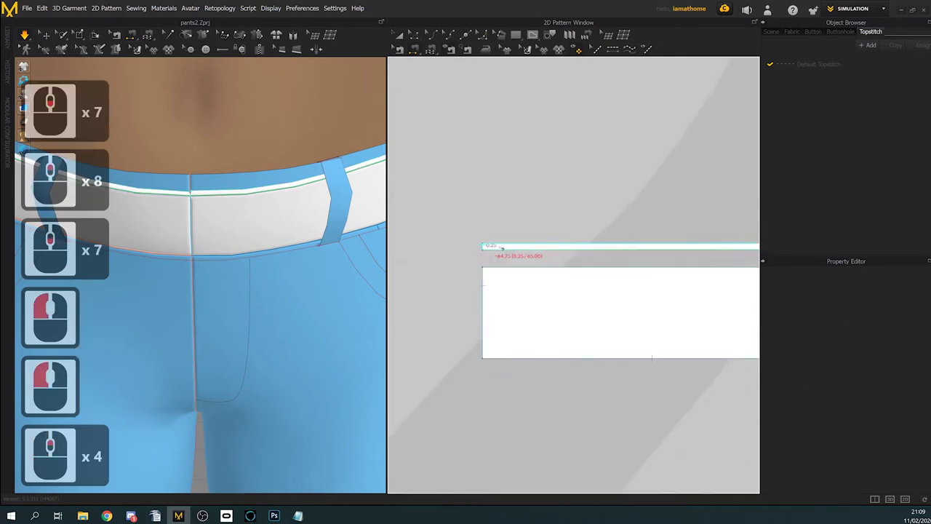
pyautogui.scroll(4, 538, 248)
pyautogui.moveTo(584, 245); pyautogui.dragTo(310, 229, button='middle')
pyautogui.scroll(1, 313, 231)
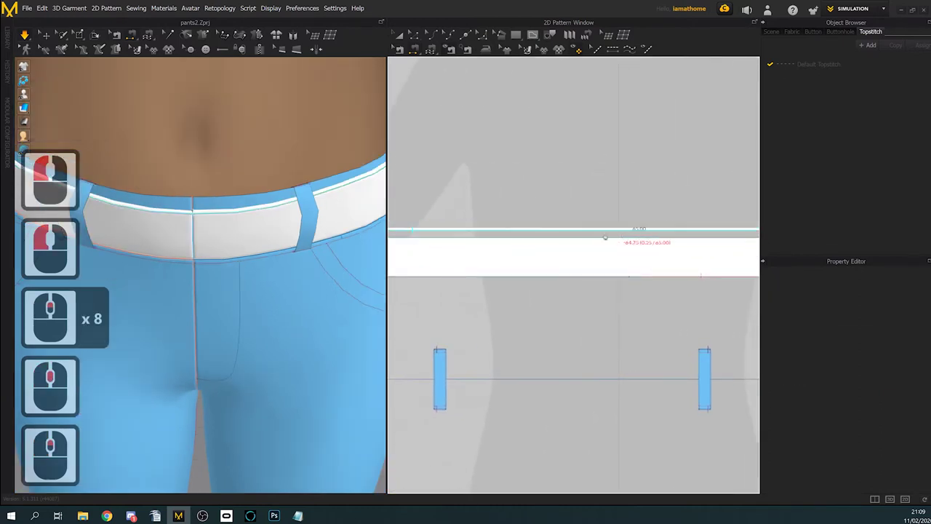
pyautogui.scroll(-4, 605, 237)
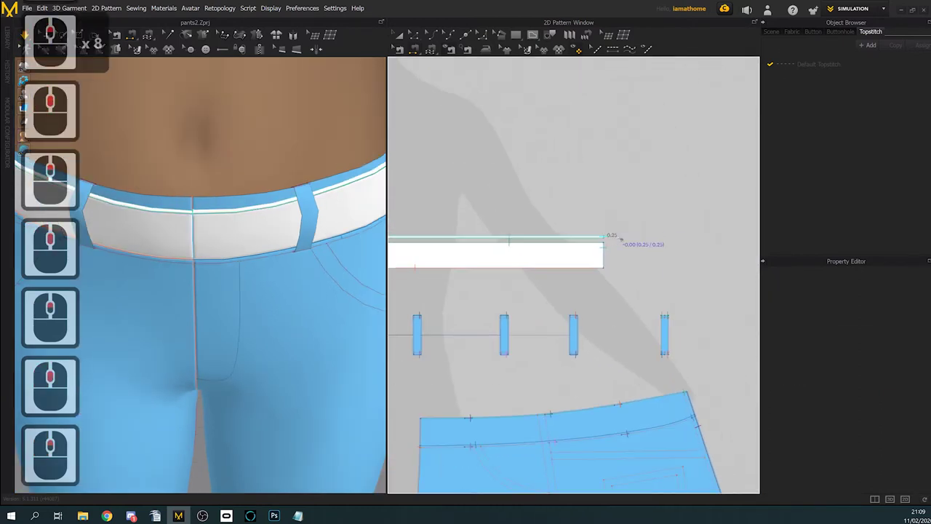
pyautogui.scroll(8, 620, 238)
pyautogui.scroll(-4, 659, 232)
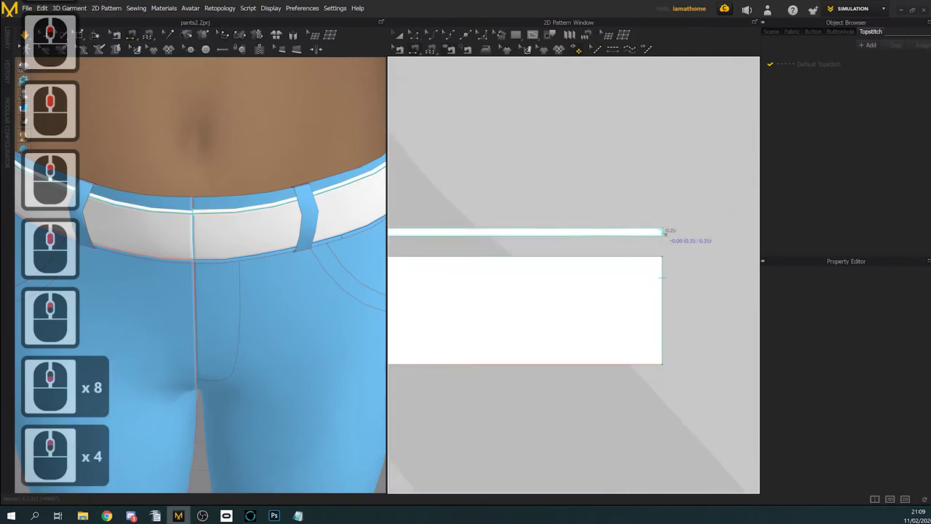
pyautogui.click(664, 232)
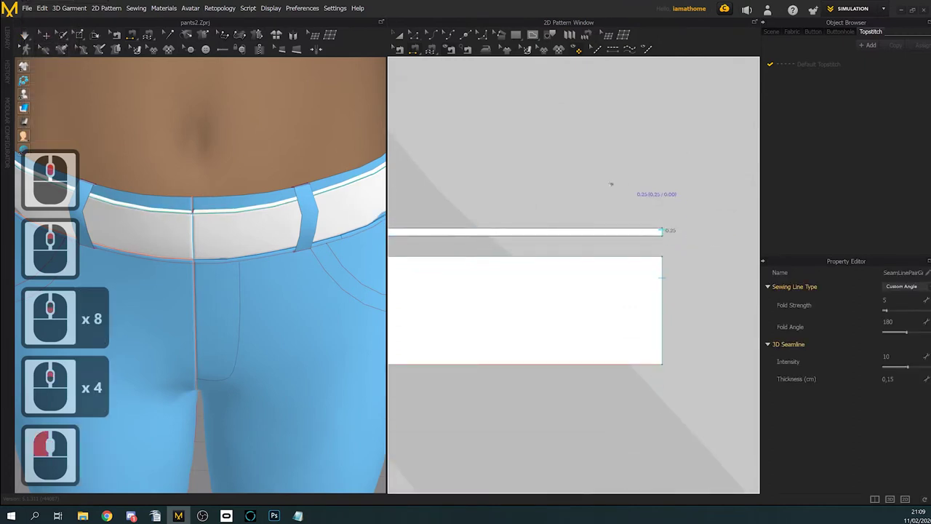
# Step: Simulate the garment to drape the closed belt edge ring, and view the belt from the front
pyautogui.click(24, 36)
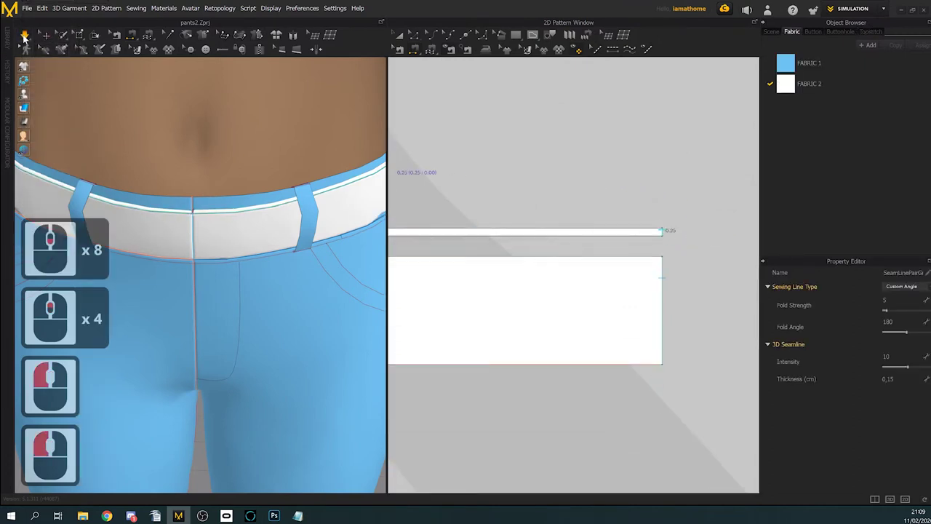
pyautogui.scroll(-4, 191, 244)
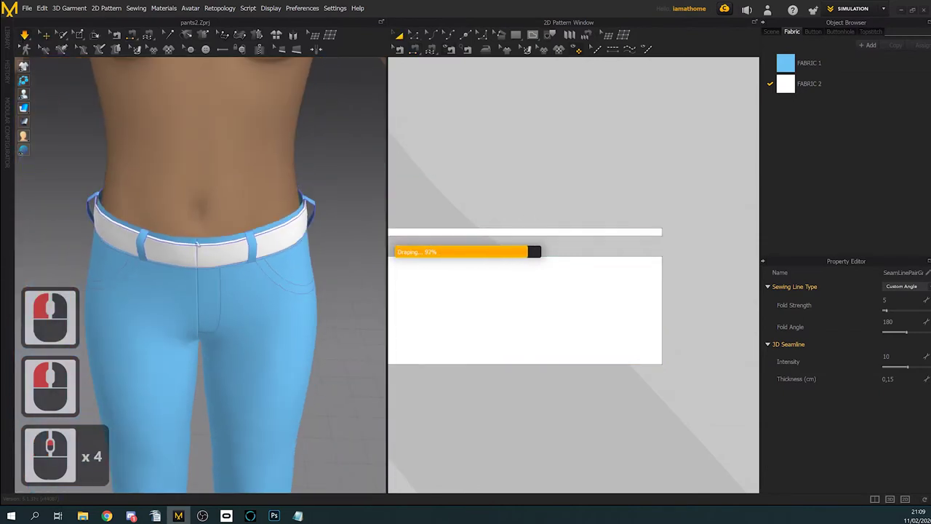
pyautogui.moveTo(214, 245)
pyautogui.mouseDown(button='right')
pyautogui.moveTo(269, 249)
pyautogui.moveTo(200, 237)
pyautogui.mouseUp(button='right')
pyautogui.click(27, 37)
pyautogui.click(83, 49)
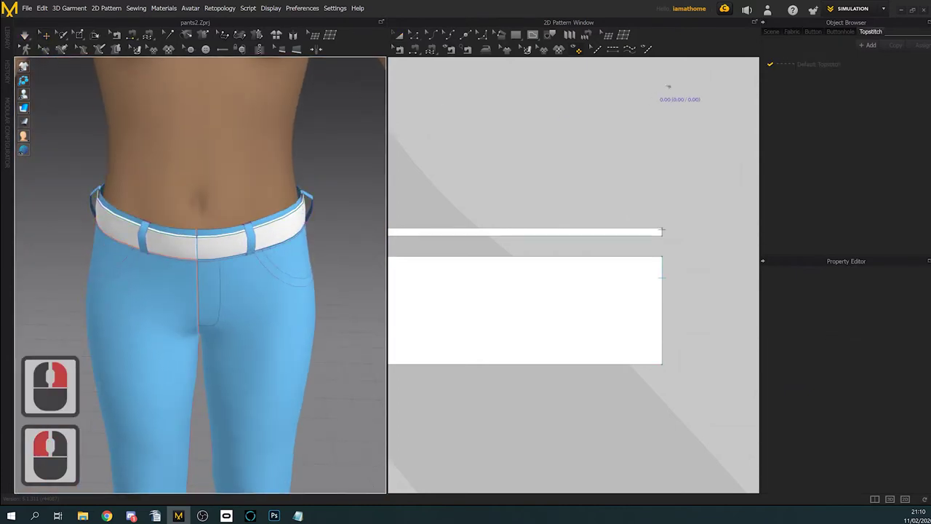
# Step: Set the colour of the belt's FABRIC 2 to Brown 3 from the colour palette
pyautogui.click(399, 37)
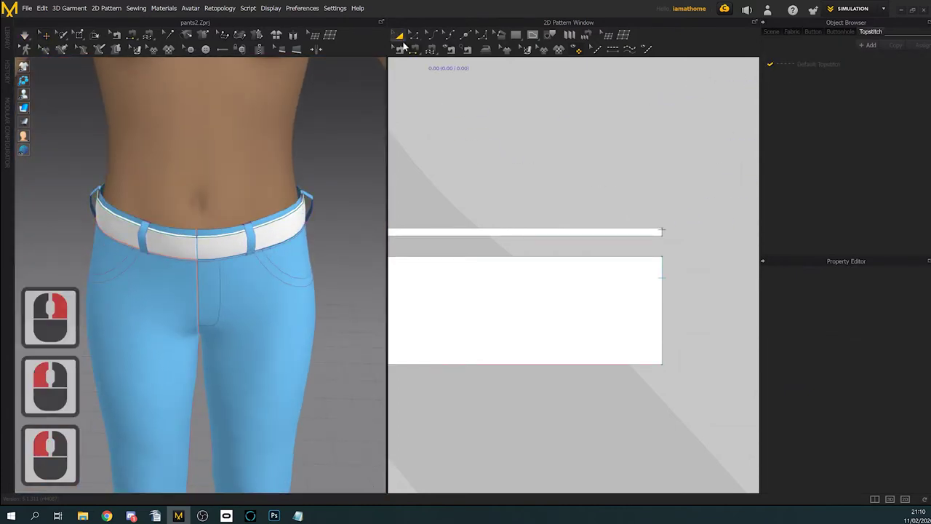
pyautogui.click(574, 313)
pyautogui.click(842, 88)
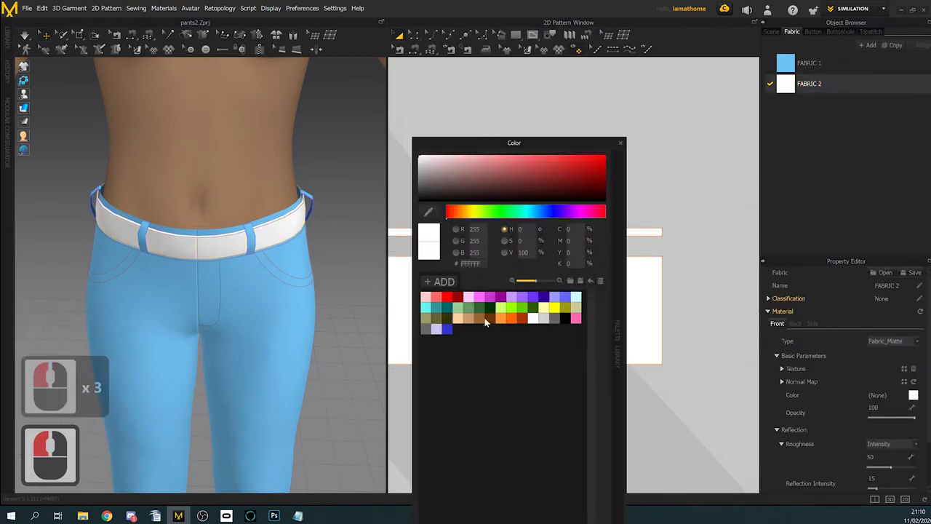
pyautogui.click(485, 320)
pyautogui.moveTo(542, 143); pyautogui.dragTo(585, 54)
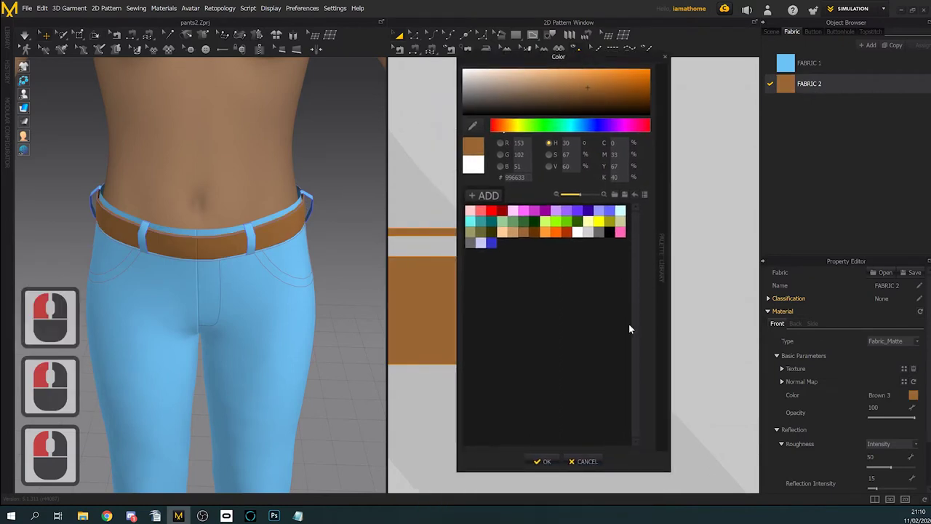
pyautogui.click(538, 461)
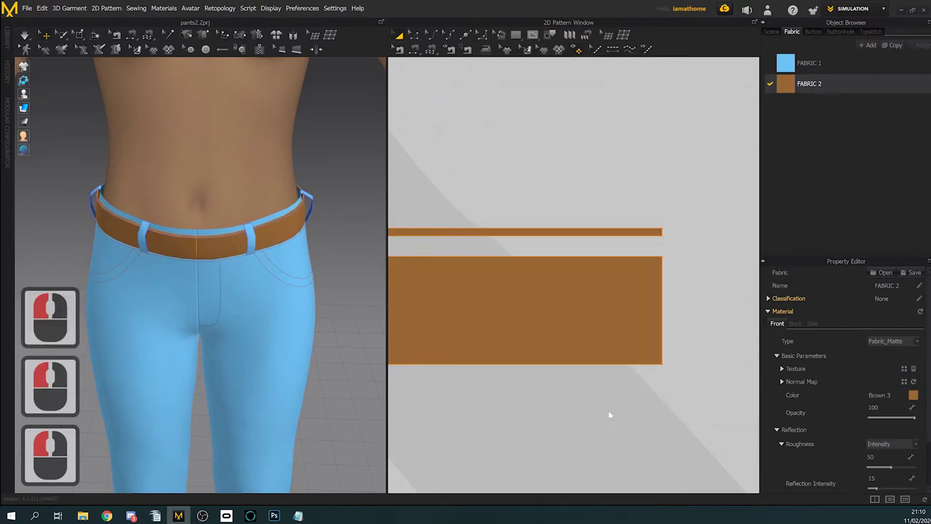
pyautogui.click(694, 381)
# Step: Examine the brown belt and its edge around the waist in the 3D view
pyautogui.scroll(-1, 253, 304)
pyautogui.moveTo(253, 304); pyautogui.dragTo(240, 290, button='right')
pyautogui.scroll(-3, 192, 256)
pyautogui.moveTo(191, 256); pyautogui.dragTo(218, 290, button='middle')
pyautogui.moveTo(218, 290); pyautogui.dragTo(212, 287, button='right')
pyautogui.scroll(3, 212, 287)
pyautogui.moveTo(212, 288); pyautogui.dragTo(218, 327, button='middle')
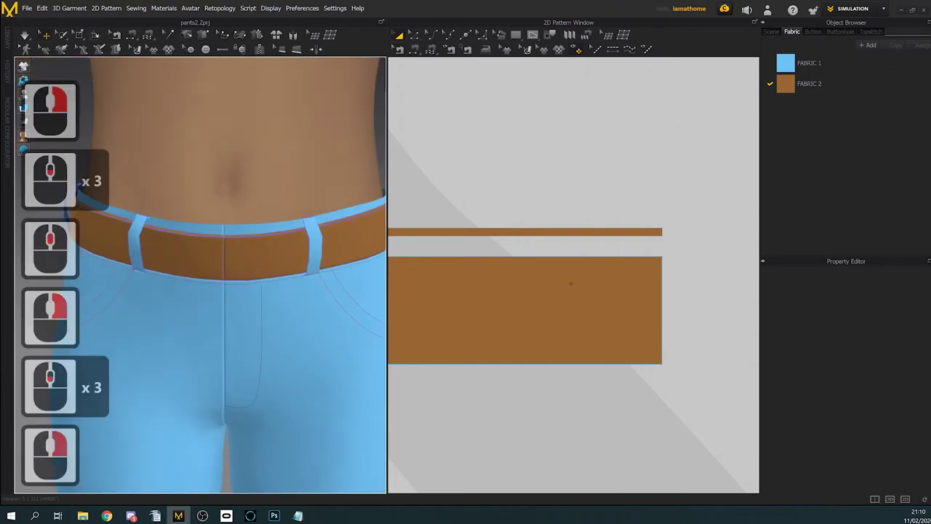
# Step: Create a 4 cm wide, 5 cm high rectangle pattern and place it just beyond the end of the belt pieces
pyautogui.scroll(-4, 579, 283)
pyautogui.moveTo(603, 277); pyautogui.dragTo(611, 258, button='middle')
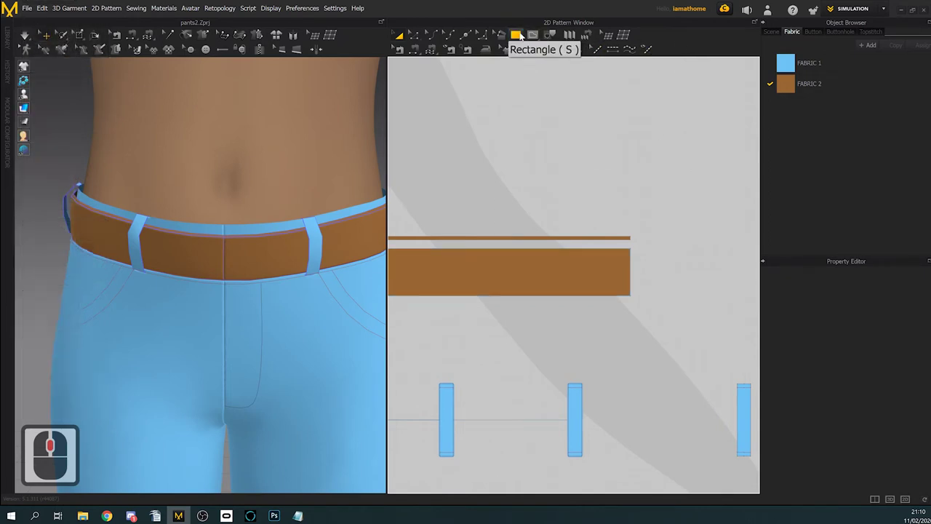
pyautogui.click(518, 35)
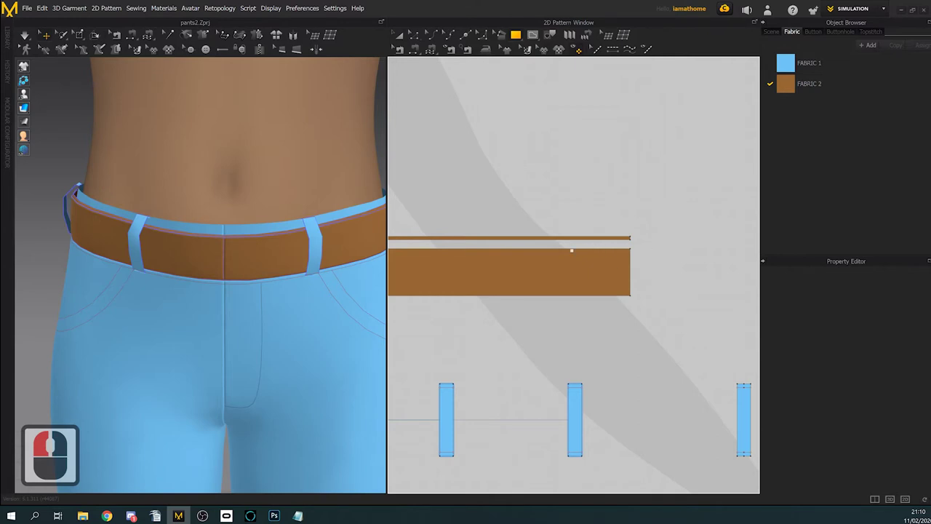
pyautogui.click(582, 249)
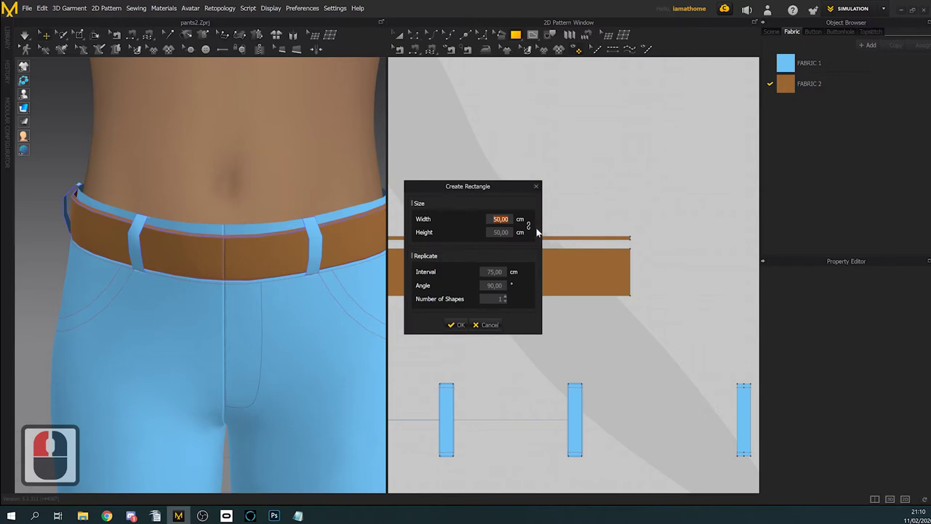
pyautogui.write('4')
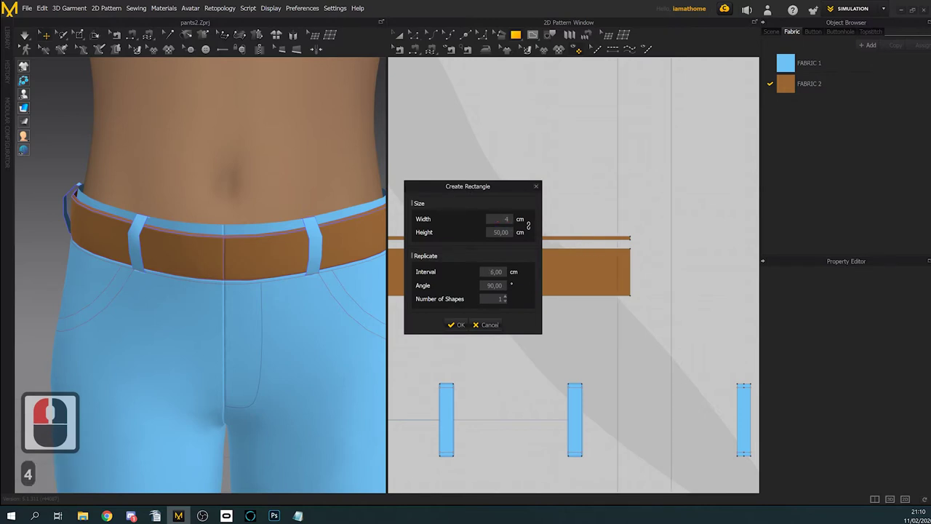
pyautogui.doubleClick(504, 232)
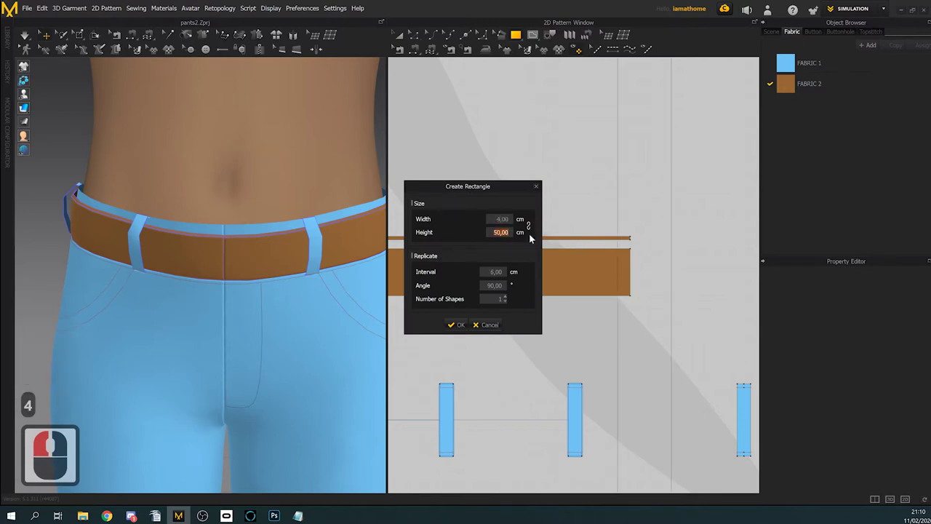
pyautogui.write('5')
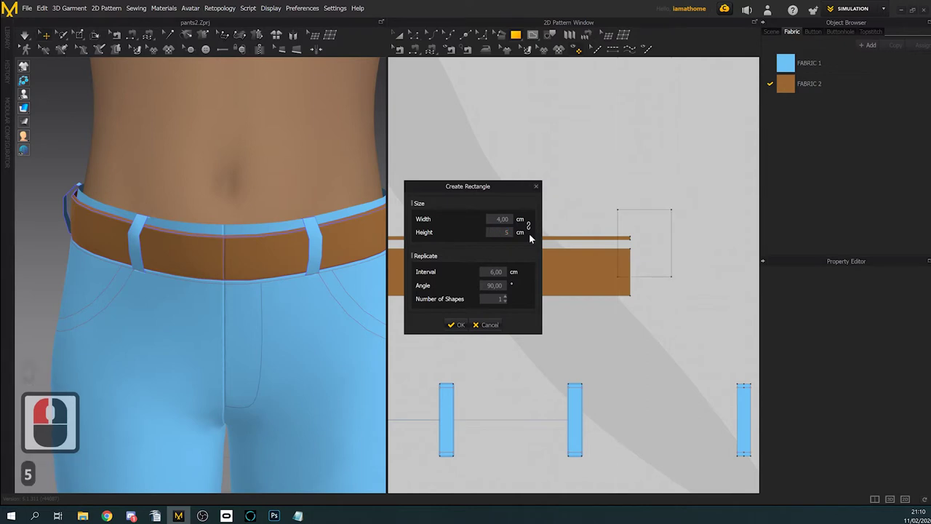
pyautogui.click(457, 325)
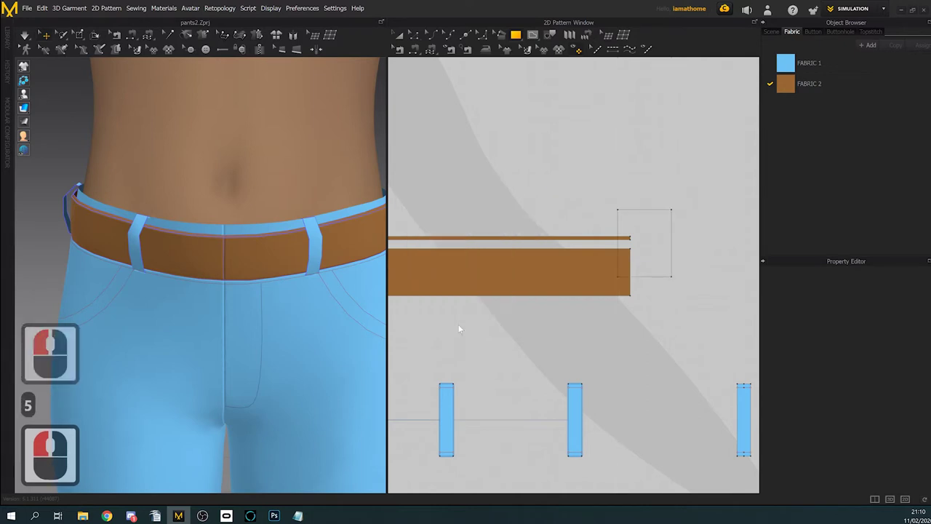
pyautogui.click(399, 34)
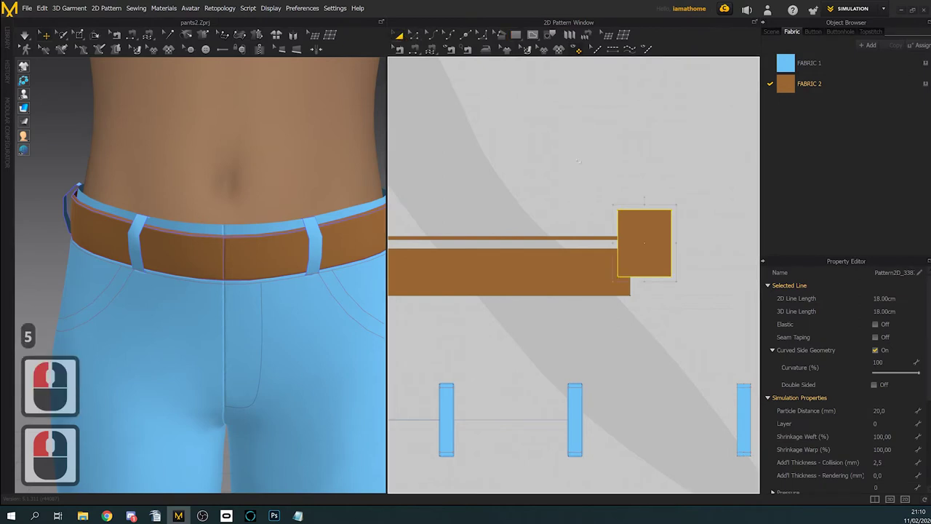
pyautogui.moveTo(650, 221); pyautogui.dragTo(683, 248)
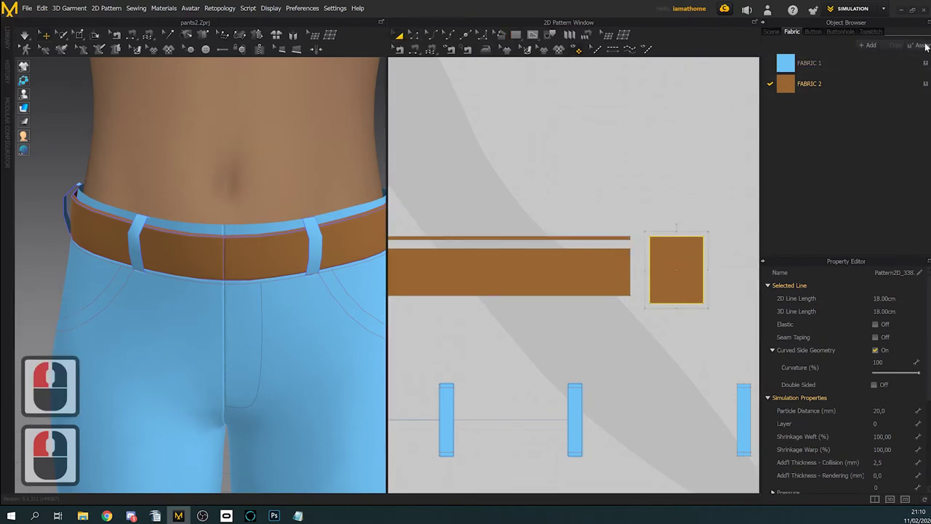
# Step: Give the new rectangle its own new fabric with material type Metal and the Trim_Full_Grain_Leather physical preset
pyautogui.click(867, 45)
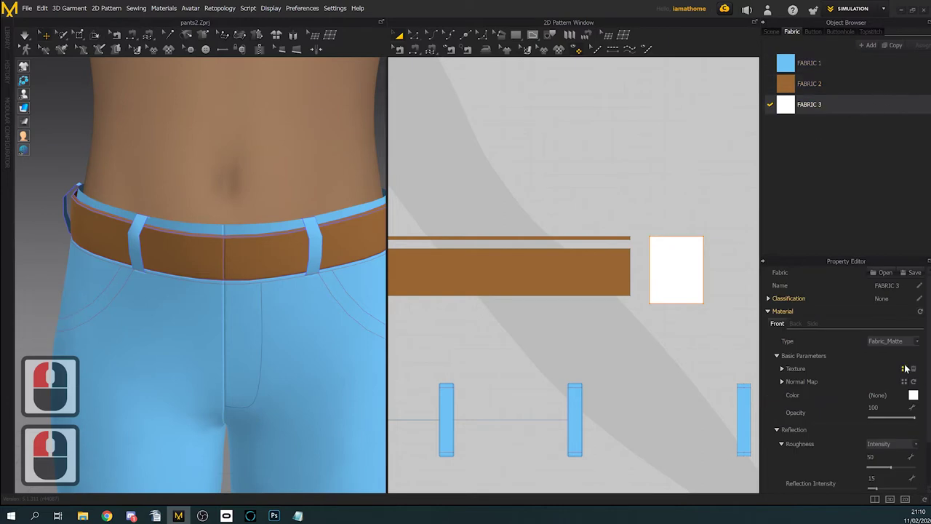
pyautogui.click(908, 342)
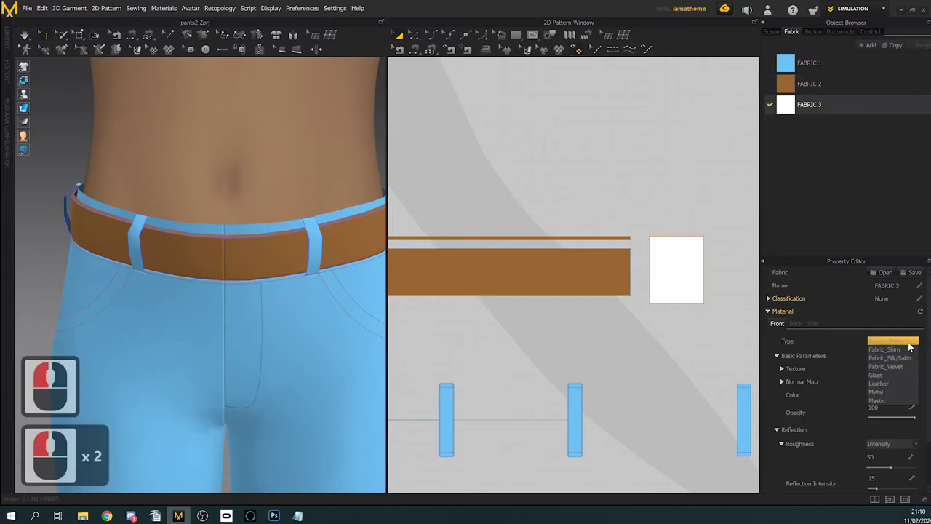
pyautogui.click(877, 393)
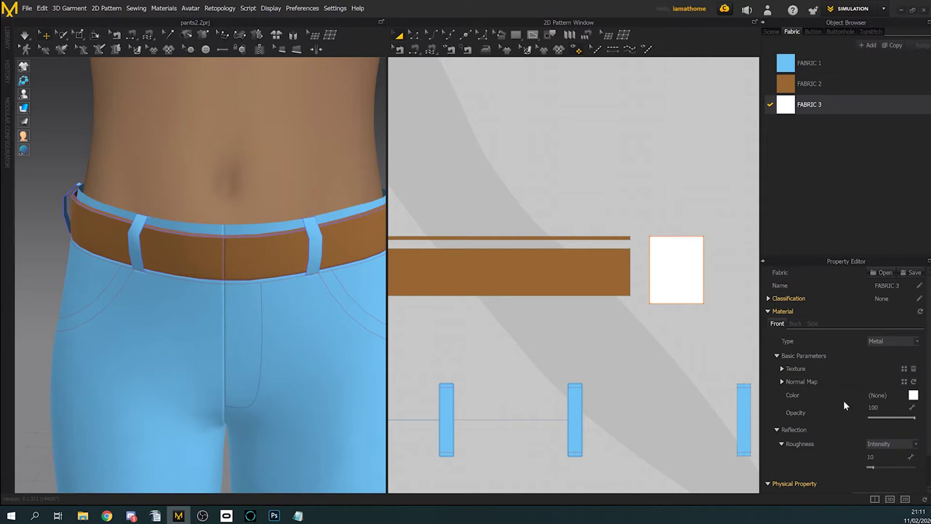
pyautogui.scroll(-7, 844, 402)
pyautogui.click(883, 460)
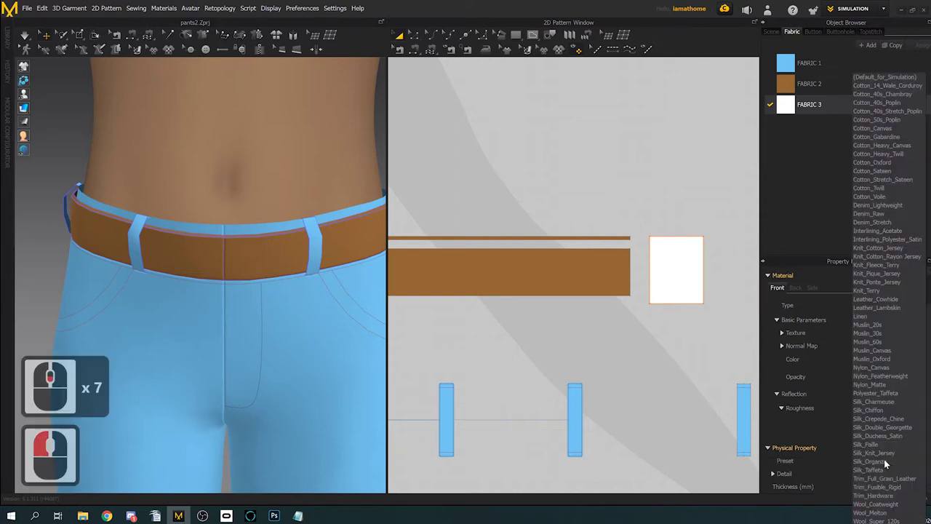
pyautogui.click(884, 480)
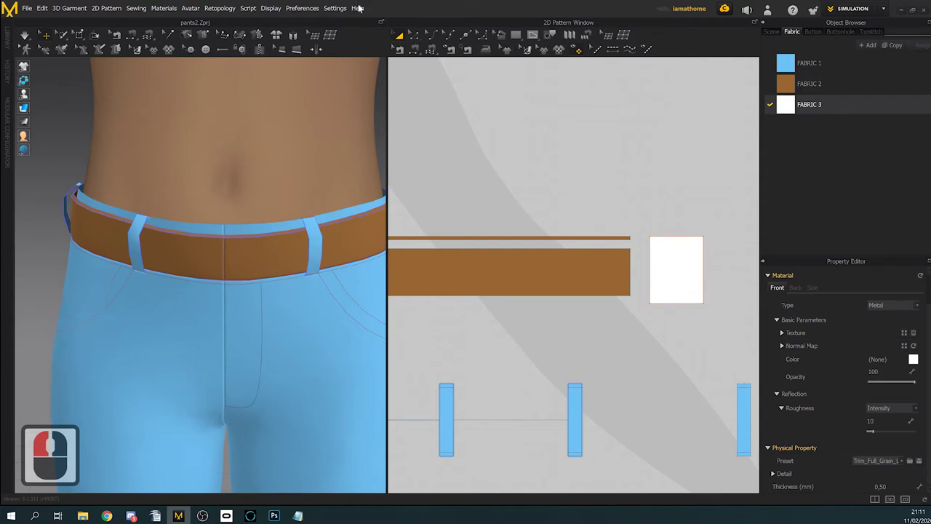
# Step: Move the metal rectangle in 3D from beside the avatar's arm to just in front of the belt at the waist
pyautogui.scroll(-6, 274, 292)
pyautogui.scroll(-12, 276, 293)
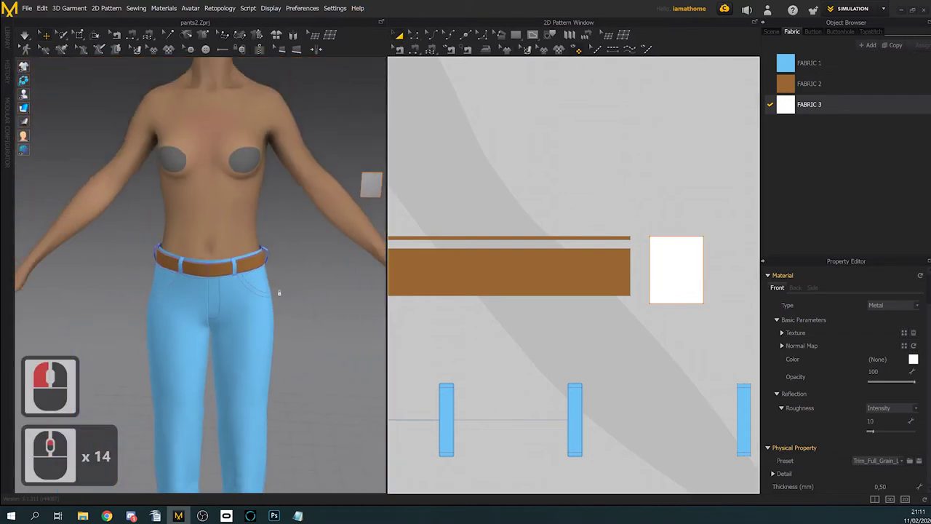
pyautogui.scroll(3, 352, 220)
pyautogui.moveTo(362, 195); pyautogui.dragTo(206, 280)
pyautogui.moveTo(205, 279); pyautogui.dragTo(276, 311, button='right')
pyautogui.moveTo(276, 310); pyautogui.dragTo(229, 299, button='middle')
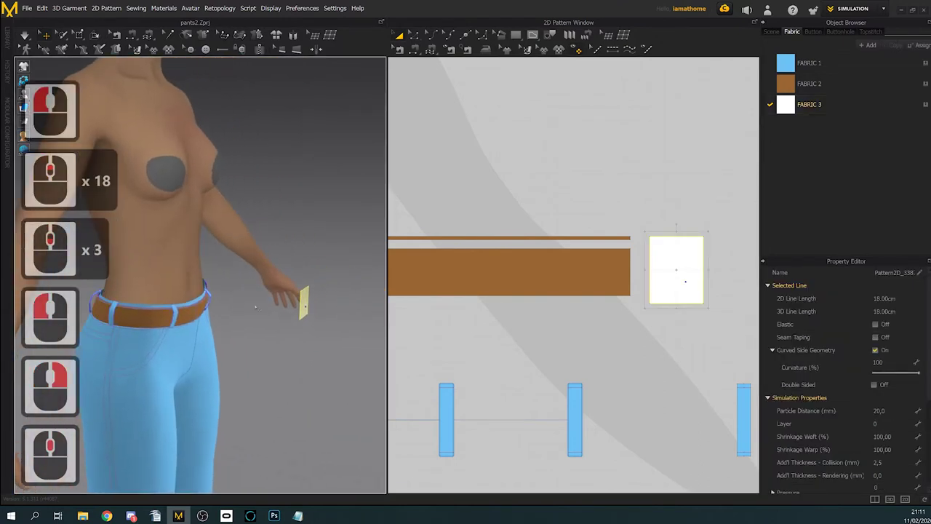
pyautogui.click(316, 306)
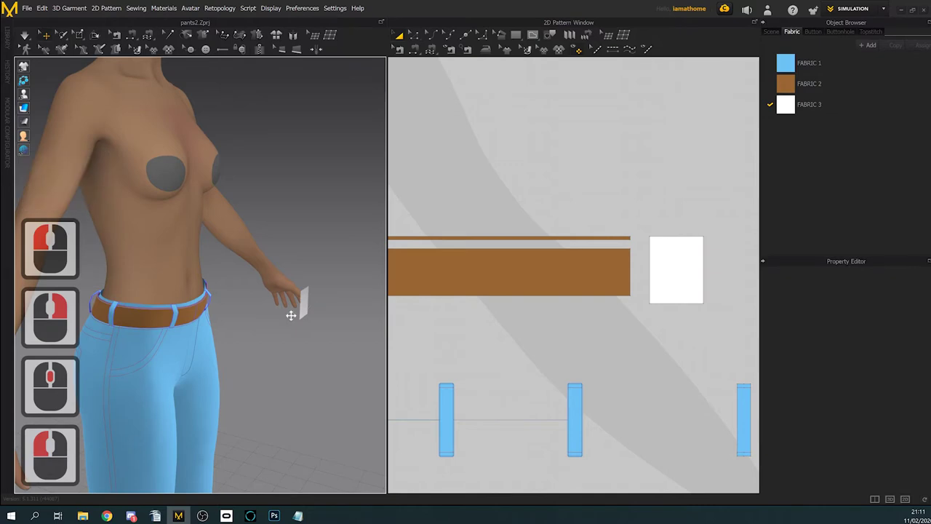
pyautogui.moveTo(295, 311); pyautogui.dragTo(205, 320)
pyautogui.moveTo(205, 320); pyautogui.dragTo(167, 320, button='right')
pyautogui.moveTo(270, 293); pyautogui.dragTo(314, 303)
pyautogui.moveTo(314, 303); pyautogui.dragTo(291, 301, button='right')
# Step: Centre the metal rectangle in 3D over the belt at the centre front seam of the pants
pyautogui.scroll(3, 291, 301)
pyautogui.scroll(4, 291, 302)
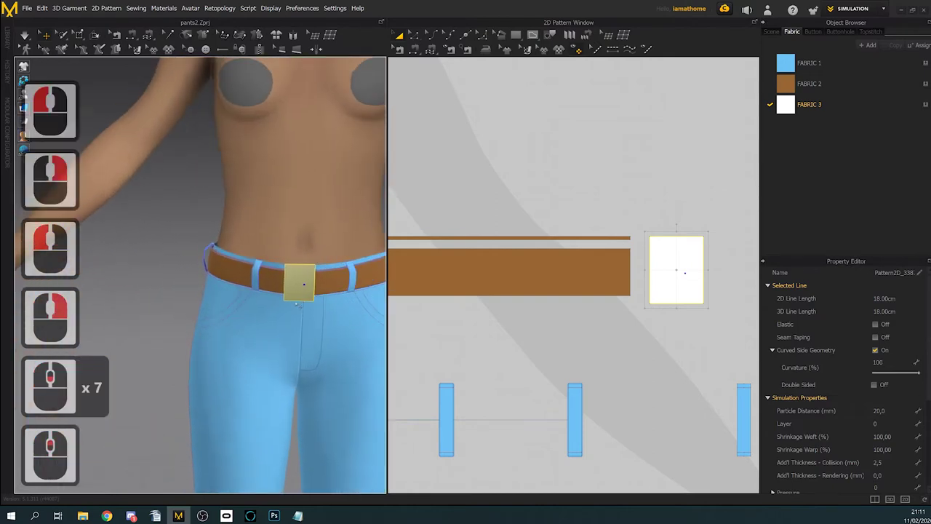
pyautogui.scroll(7, 240, 310)
pyautogui.scroll(3, 232, 311)
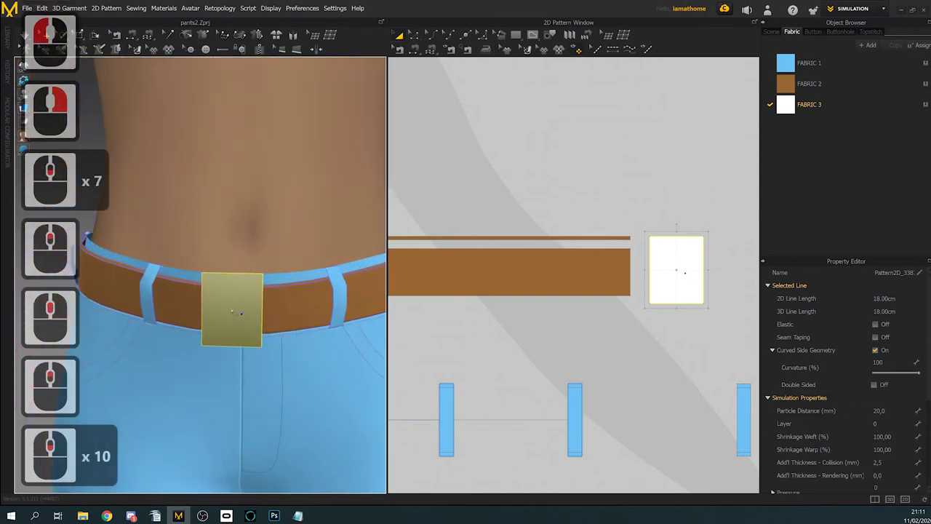
pyautogui.moveTo(237, 310); pyautogui.dragTo(248, 316)
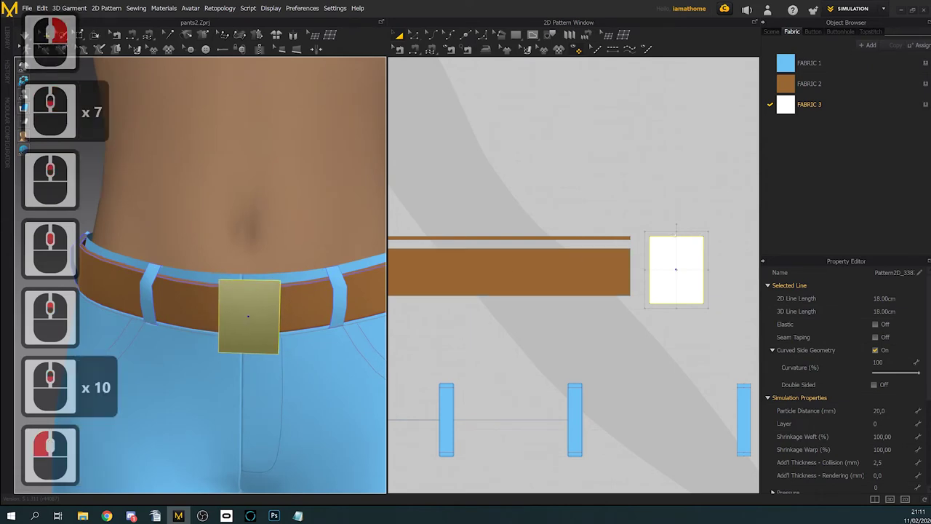
# Step: Create a 2 cm wide, 2.5 cm high rectangle above the metal rectangle in the 2D pattern
pyautogui.scroll(4, 677, 270)
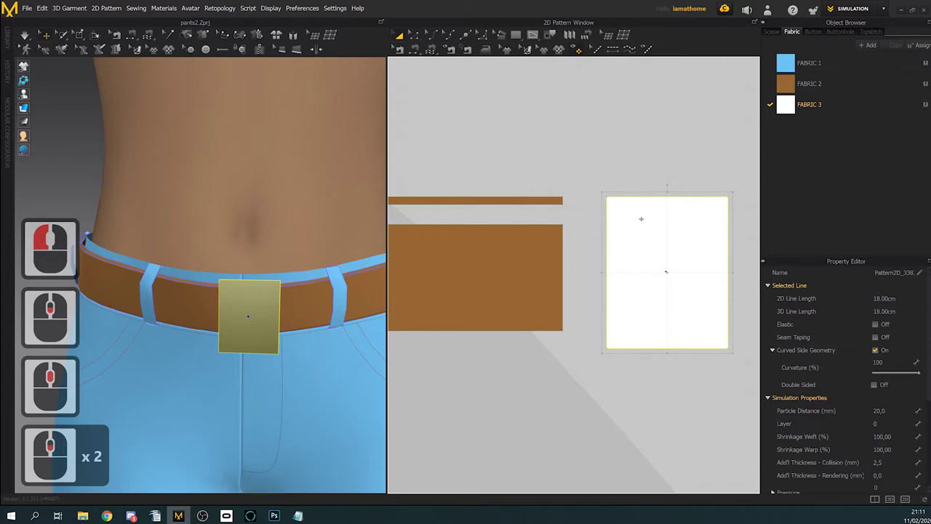
pyautogui.click(414, 36)
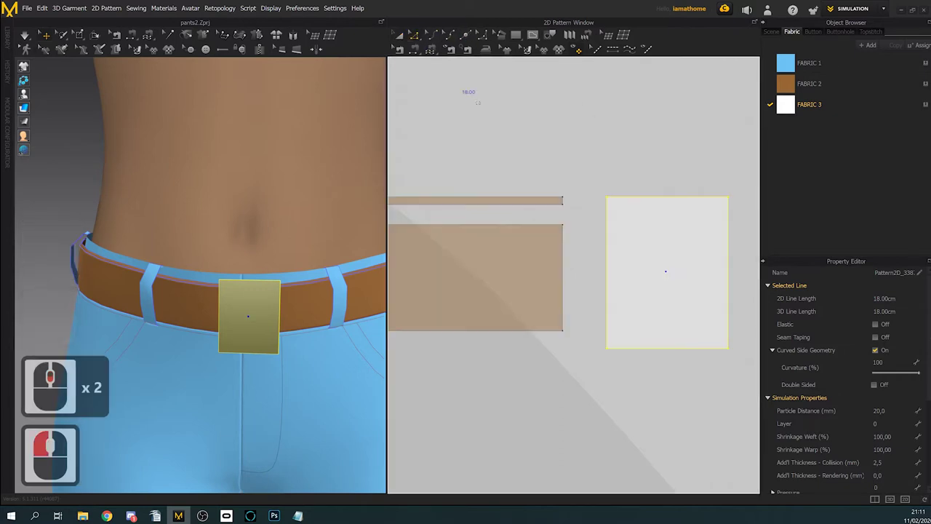
pyautogui.click(515, 34)
pyautogui.click(573, 174)
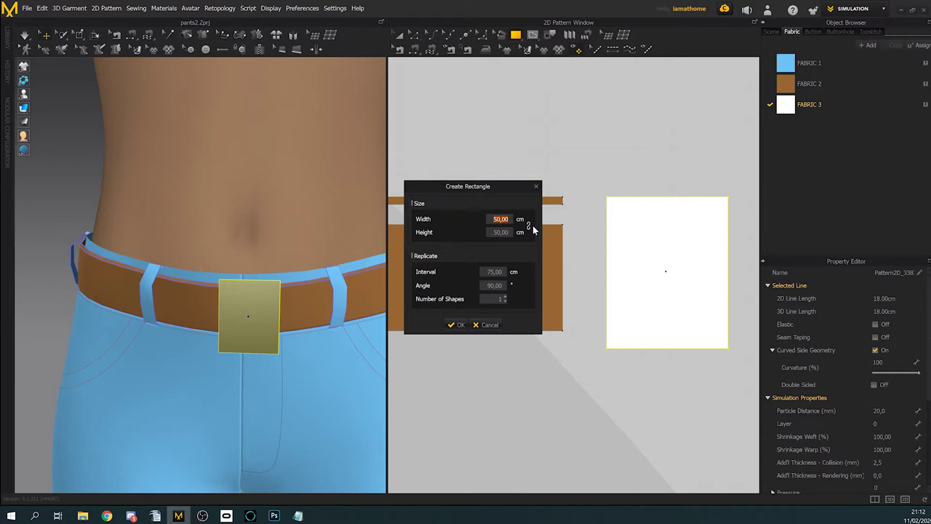
pyautogui.write('2')
pyautogui.click(500, 232)
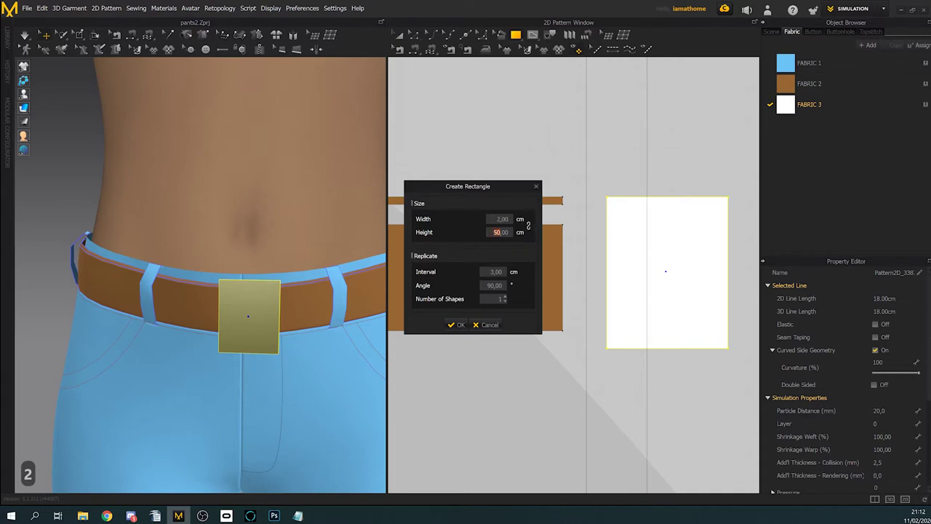
pyautogui.write('2,5')
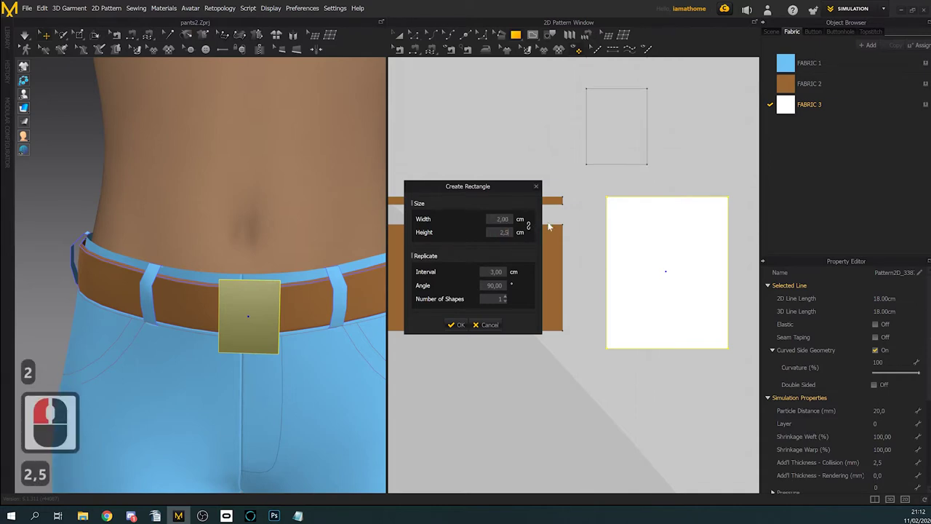
pyautogui.press('Return')
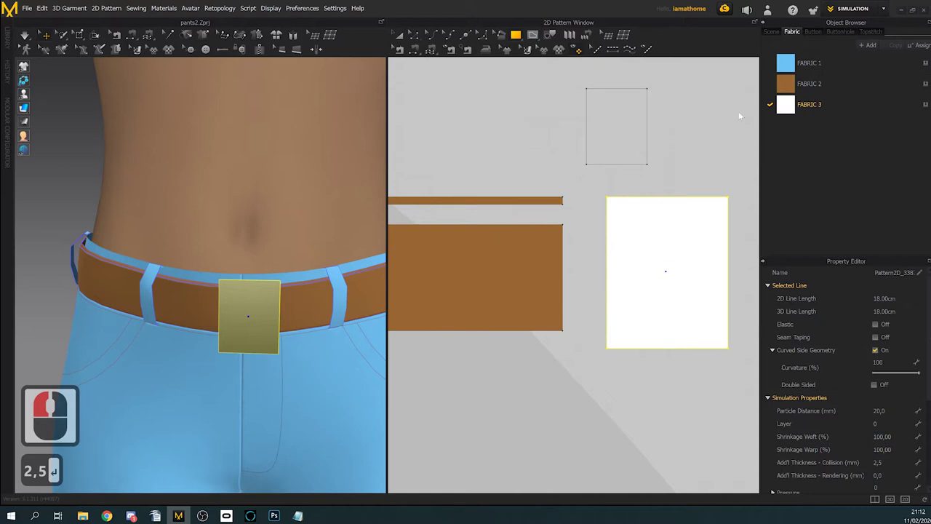
pyautogui.middleClick(636, 158)
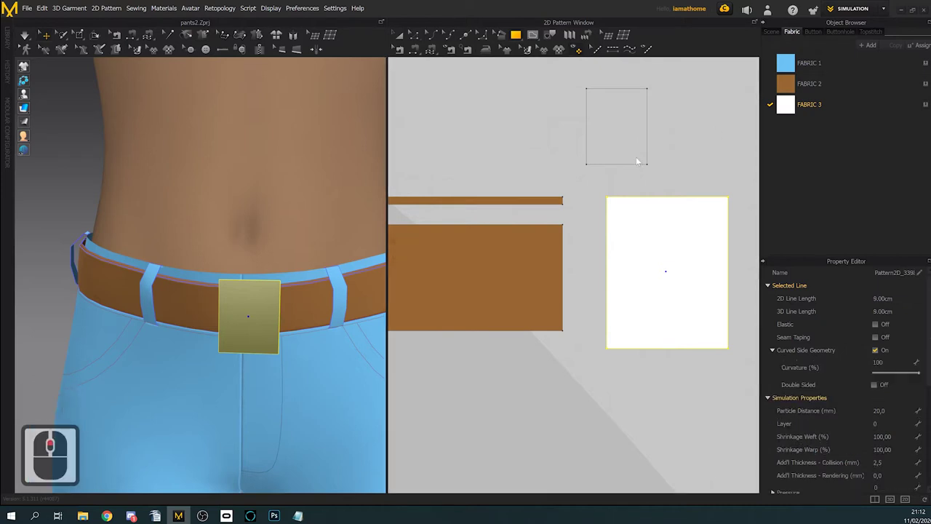
# Step: Delete the larger metal rectangle pattern beside the belt pieces, keeping only the smaller one
pyautogui.scroll(-2, 636, 156)
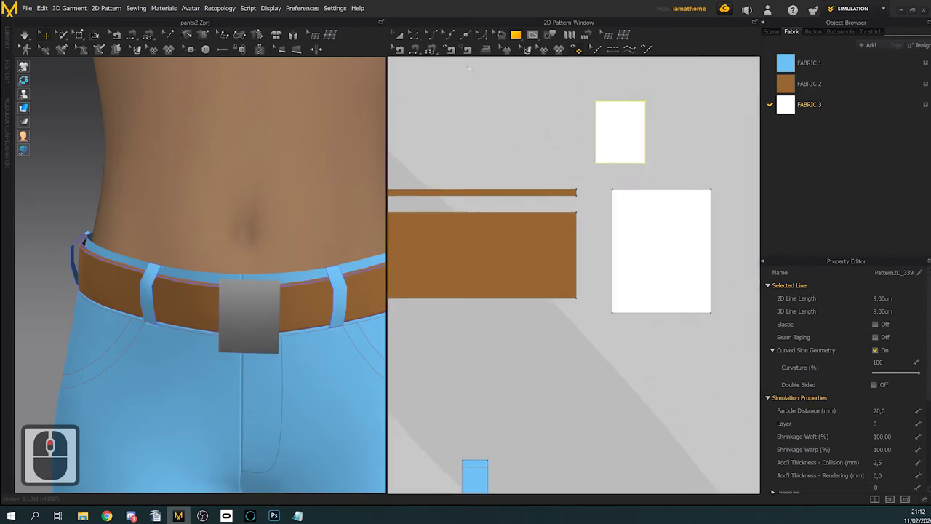
pyautogui.click(400, 37)
pyautogui.click(670, 243)
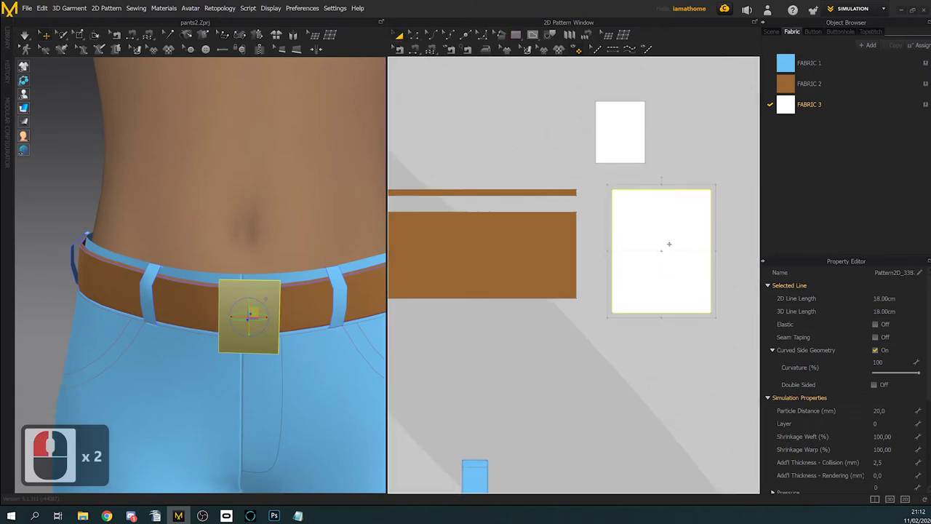
pyautogui.press('Delete')
# Step: Move the small metal rectangle in 3D from beside the avatar to the front of the belt, centred between the two front loops
pyautogui.scroll(-20, 314, 348)
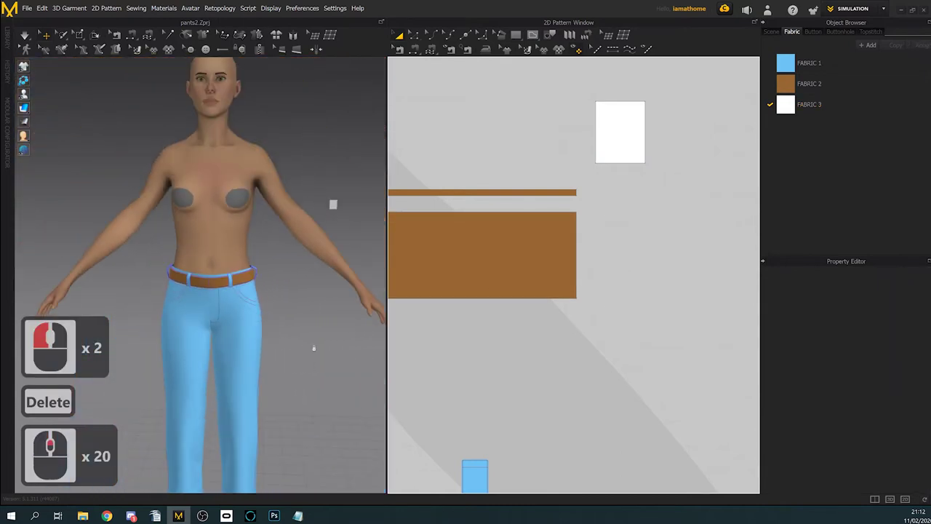
pyautogui.scroll(-1, 314, 348)
pyautogui.click(218, 277)
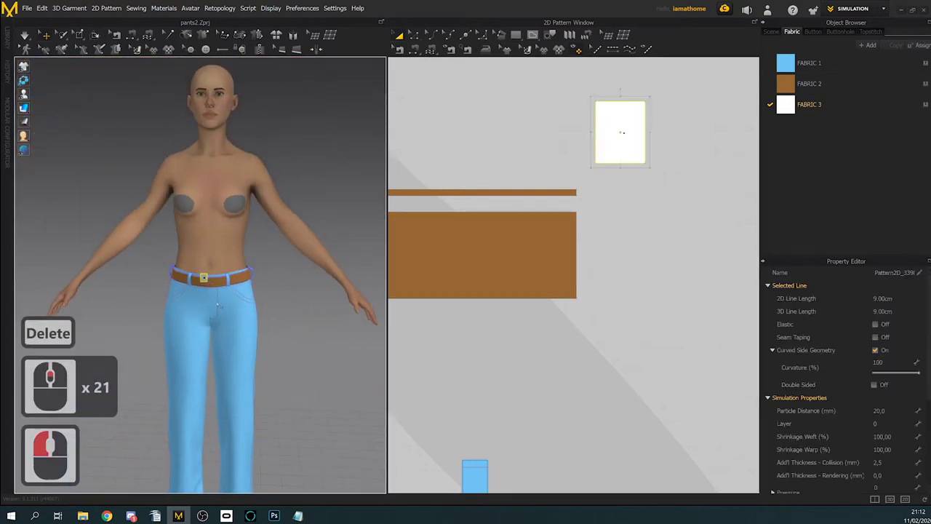
pyautogui.scroll(12, 218, 277)
pyautogui.scroll(1, 269, 324)
pyautogui.click(286, 335)
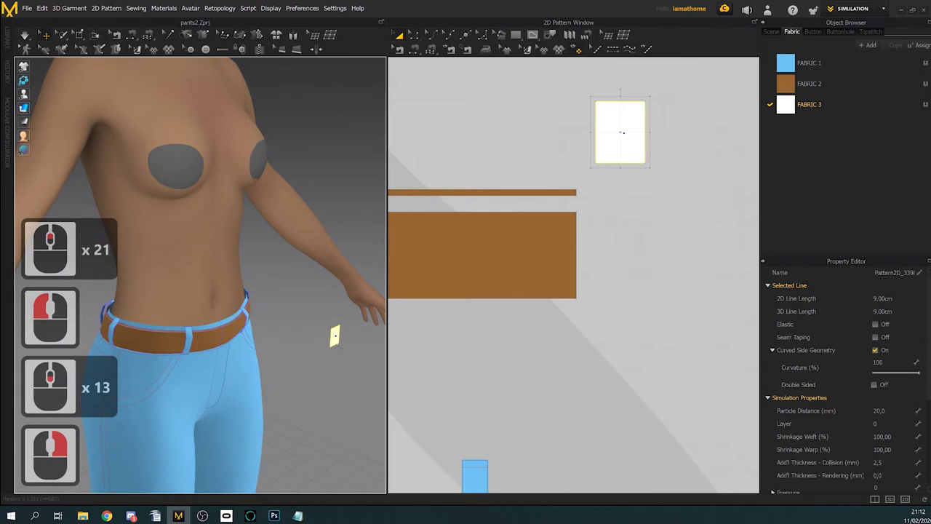
pyautogui.moveTo(336, 336); pyautogui.dragTo(235, 324)
pyautogui.moveTo(235, 324); pyautogui.dragTo(182, 320, button='right')
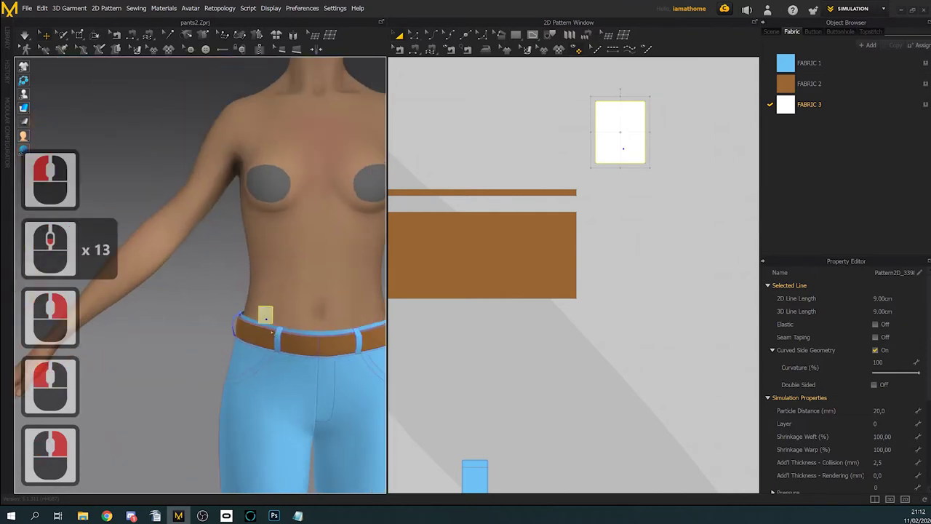
pyautogui.moveTo(265, 316); pyautogui.dragTo(313, 337)
# Step: Split the top edge of the small metal rectangle into two lines, 0.75 cm from its upper-left corner
pyautogui.scroll(2, 654, 161)
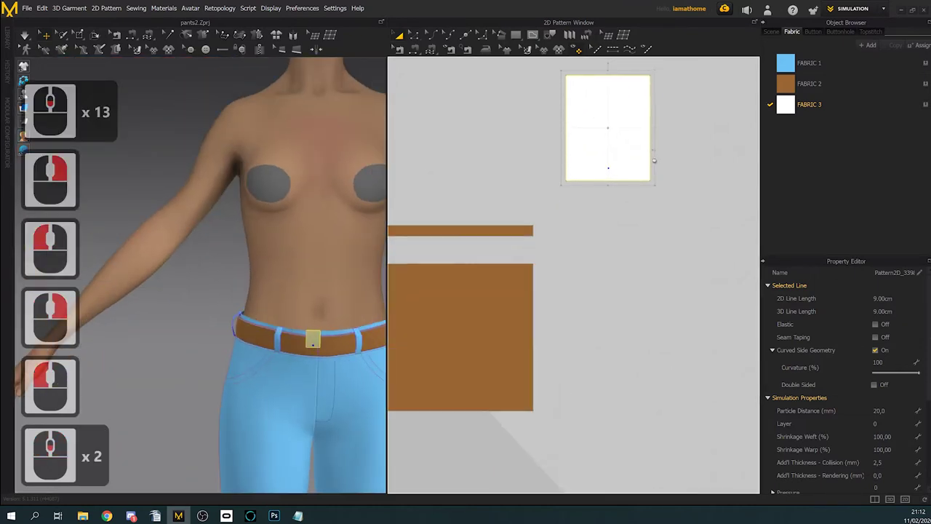
pyautogui.moveTo(654, 160); pyautogui.dragTo(655, 229, button='middle')
pyautogui.scroll(1, 650, 224)
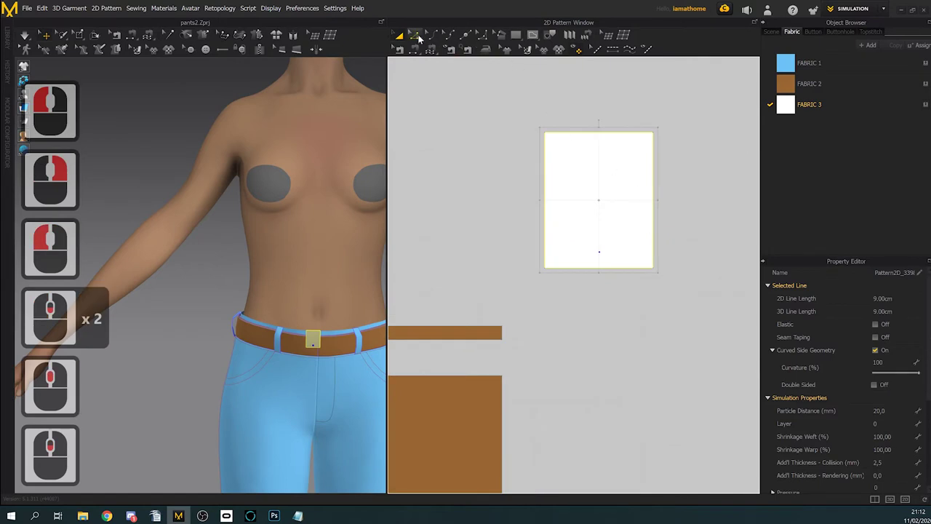
pyautogui.click(602, 145)
pyautogui.scroll(1, 575, 142)
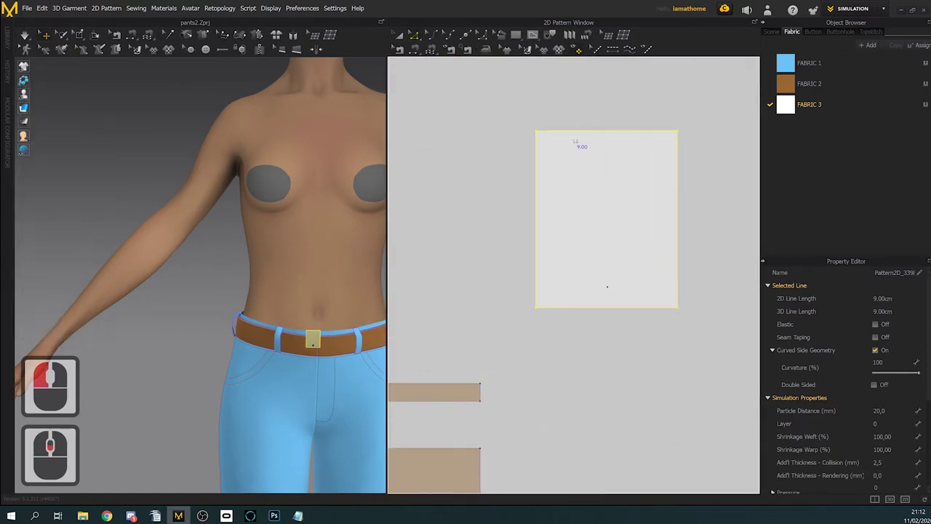
pyautogui.click(579, 135)
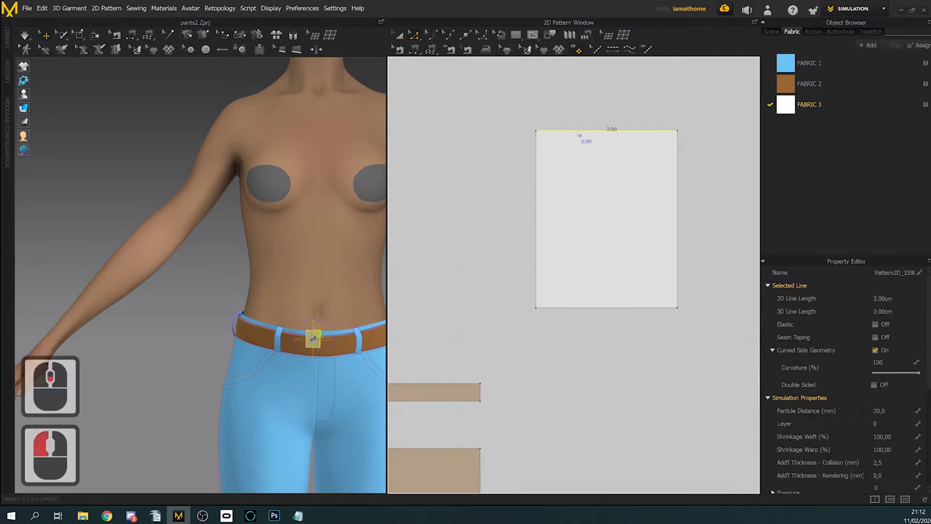
pyautogui.rightClick(575, 135)
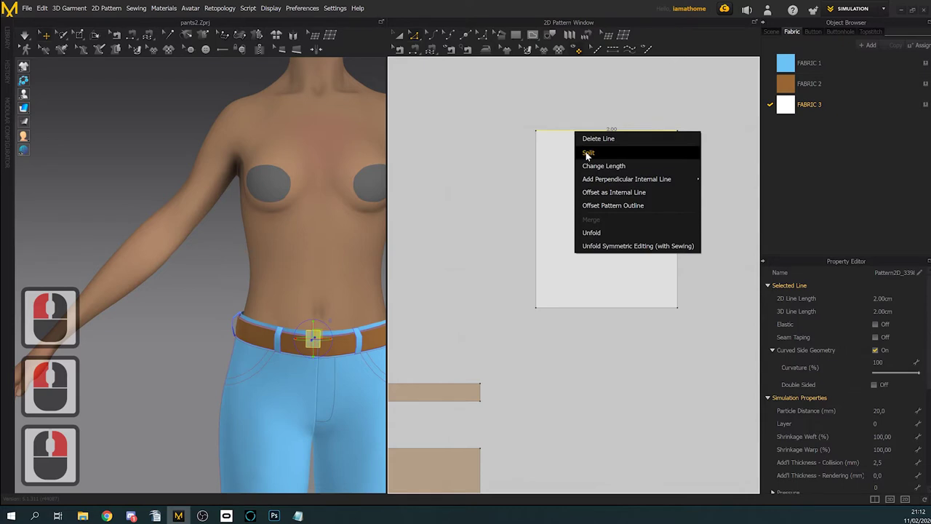
pyautogui.click(588, 154)
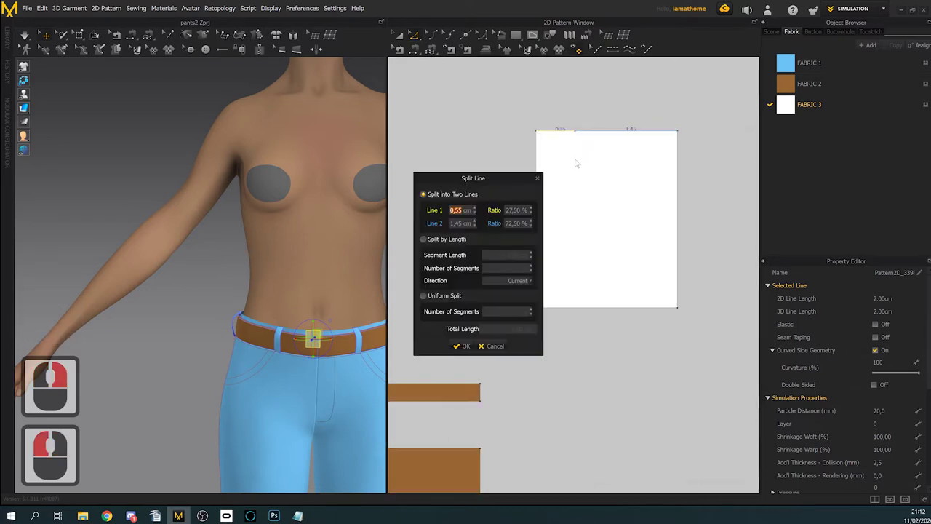
pyautogui.write('0,7')
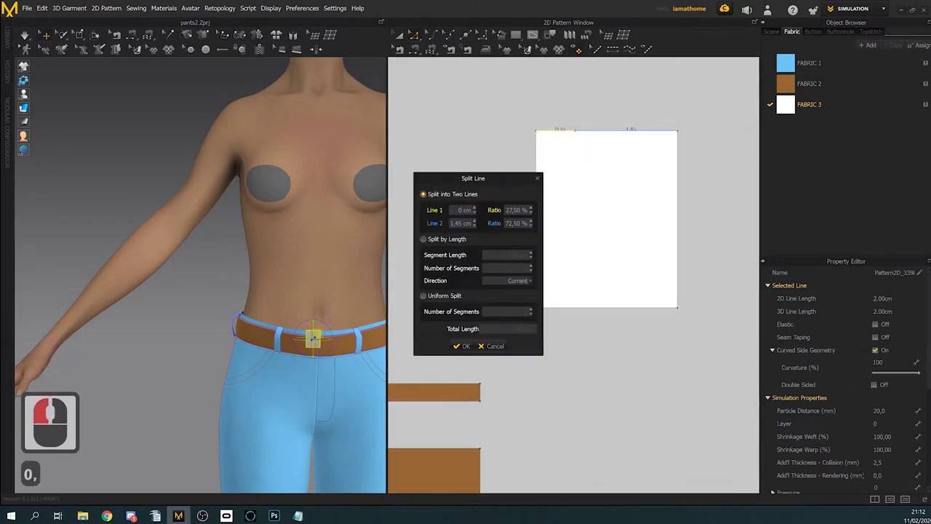
pyautogui.write('5')
pyautogui.click(461, 223)
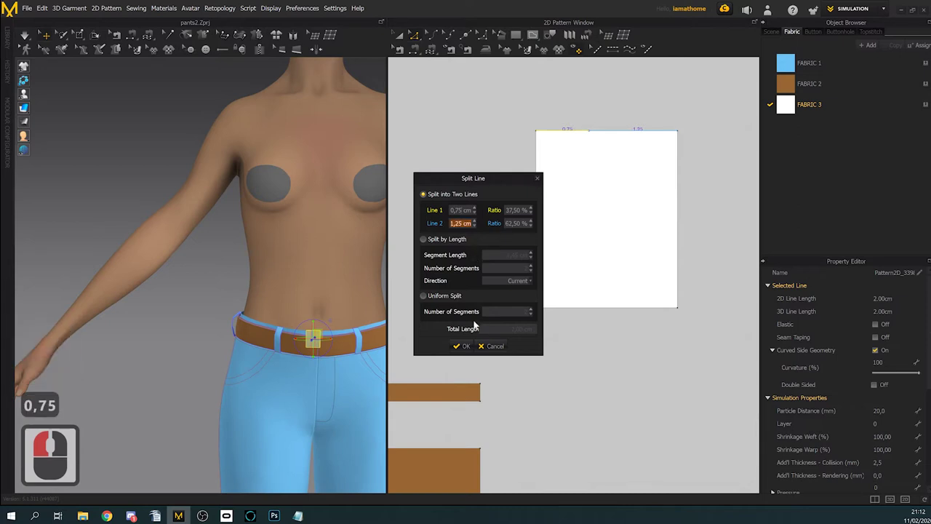
pyautogui.click(462, 346)
# Step: Split the left edge of the small metal rectangle 0.75 cm below its upper-left corner
pyautogui.click(541, 162)
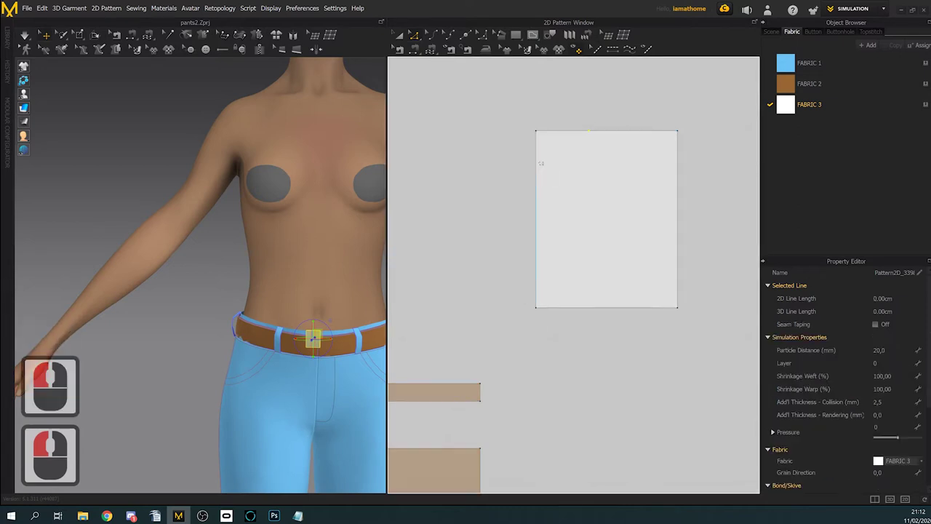
pyautogui.rightClick(539, 162)
pyautogui.click(558, 179)
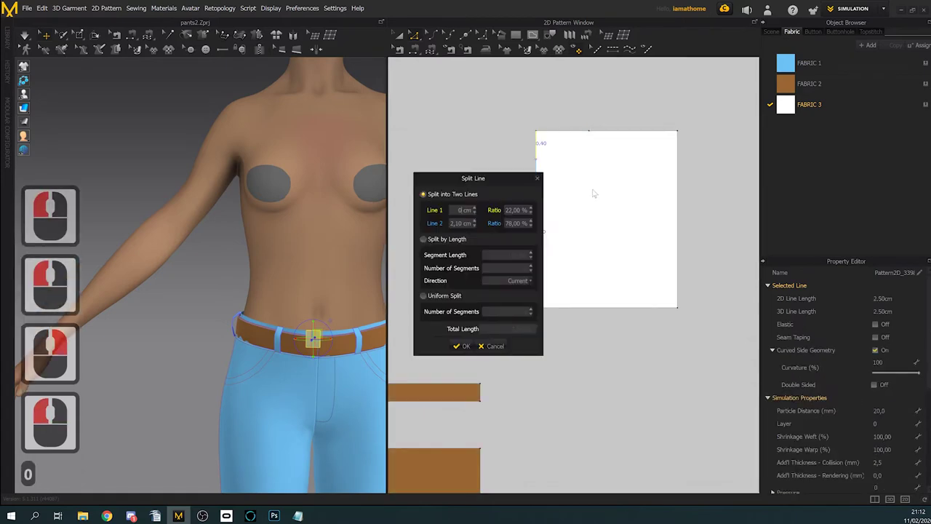
pyautogui.write('0,75')
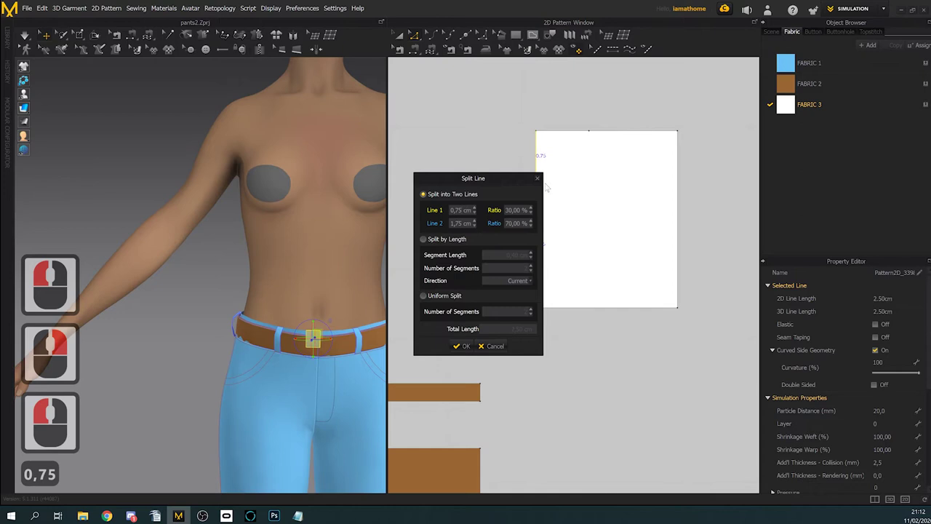
pyautogui.click(463, 346)
# Step: Delete the upper-left corner point so a diagonal edge joins the two split points
pyautogui.click(541, 146)
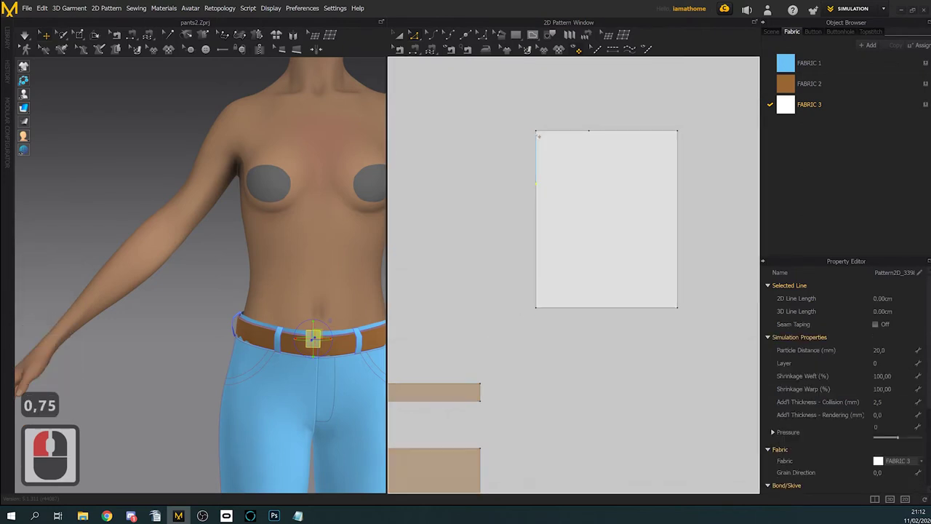
pyautogui.click(537, 132)
pyautogui.rightClick(537, 133)
pyautogui.click(553, 141)
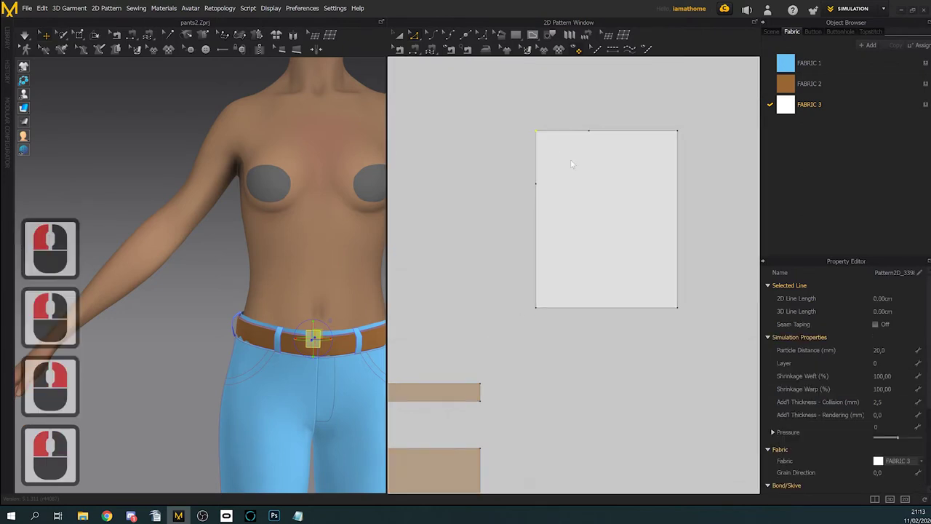
# Step: Curve the diagonal edge outward into a rounded corner and fine-tune its upper curve handle
pyautogui.click(436, 38)
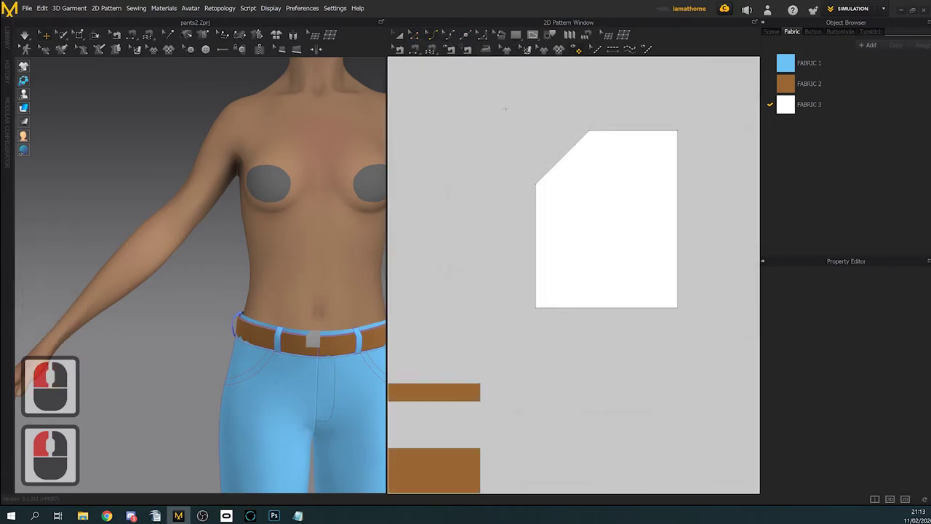
pyautogui.moveTo(564, 159); pyautogui.dragTo(554, 147)
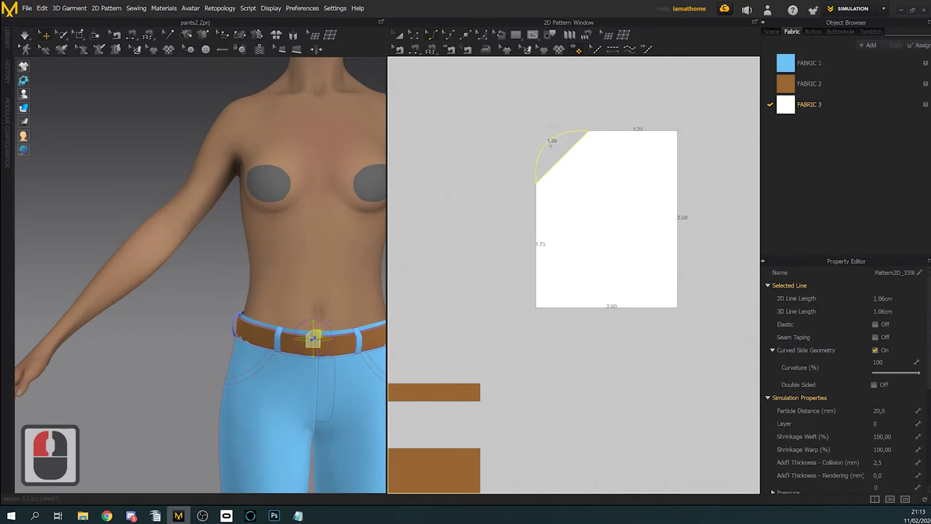
pyautogui.click(416, 36)
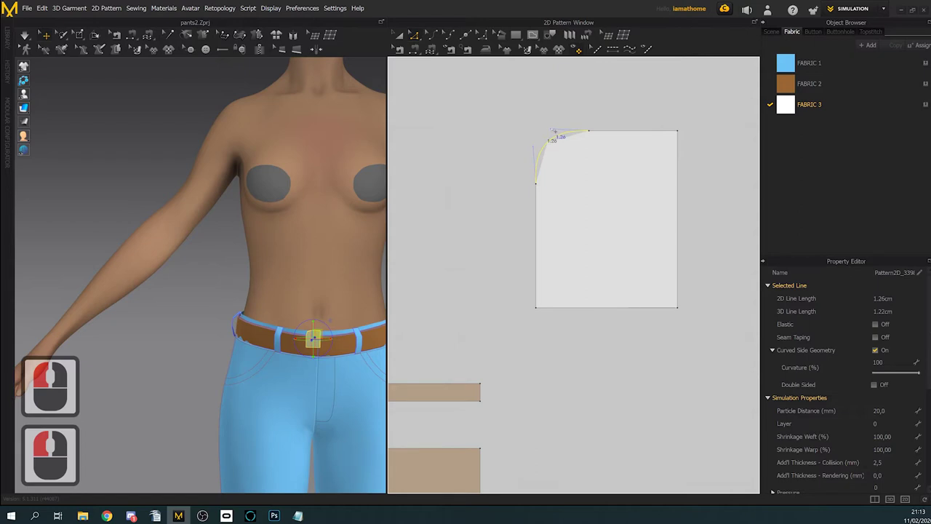
pyautogui.moveTo(553, 130); pyautogui.dragTo(553, 134)
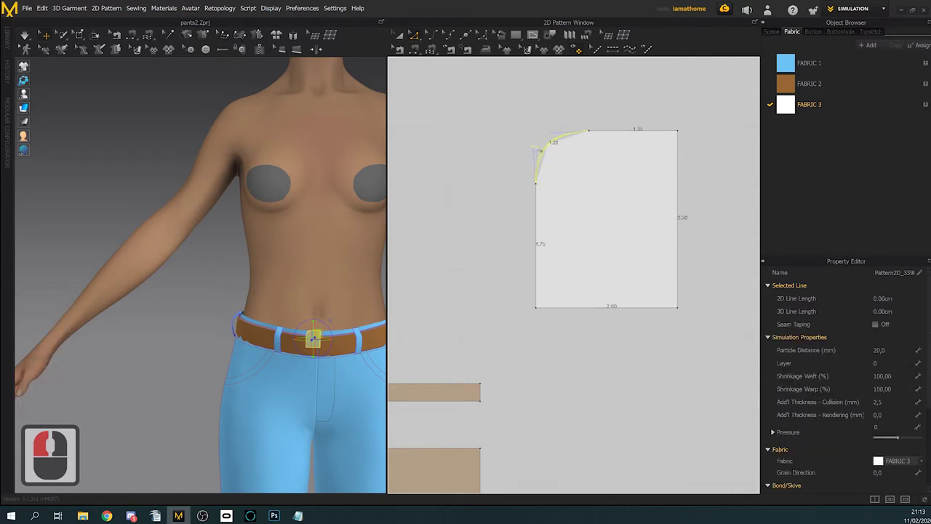
pyautogui.click(610, 190)
pyautogui.click(690, 187)
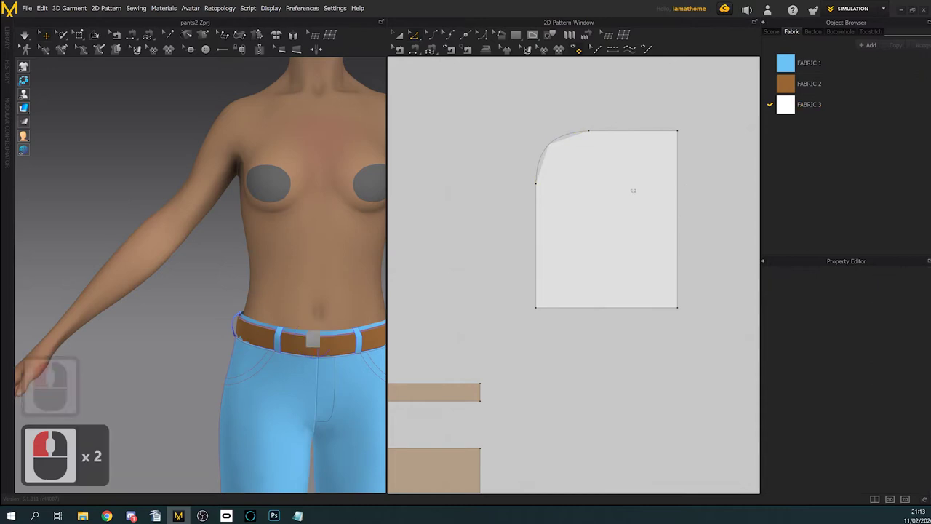
# Step: Unfold the buckle pattern across its bottom edge to mirror the rounded corner downward
pyautogui.scroll(2, 634, 191)
pyautogui.moveTo(634, 192); pyautogui.dragTo(577, 155, button='middle')
pyautogui.scroll(1, 577, 156)
pyautogui.scroll(-2, 581, 162)
pyautogui.scroll(1, 581, 174)
pyautogui.scroll(-4, 583, 190)
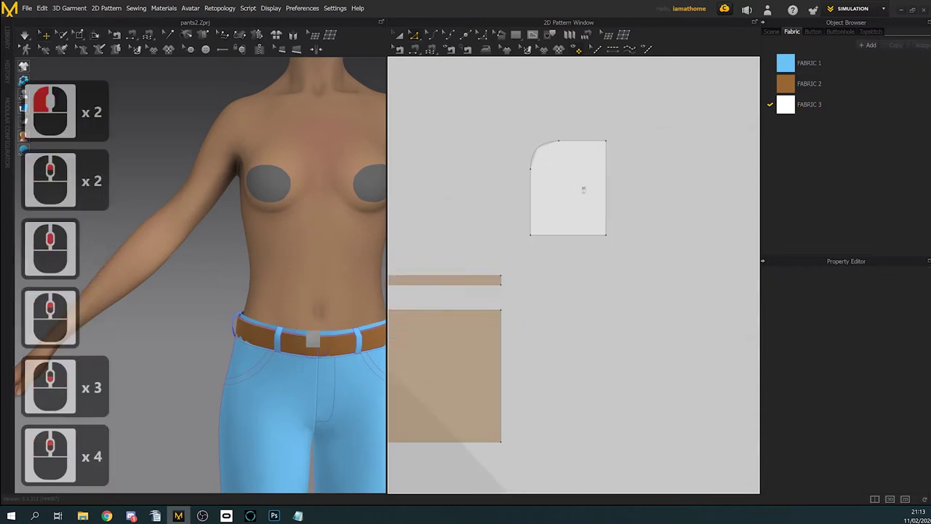
pyautogui.click(587, 237)
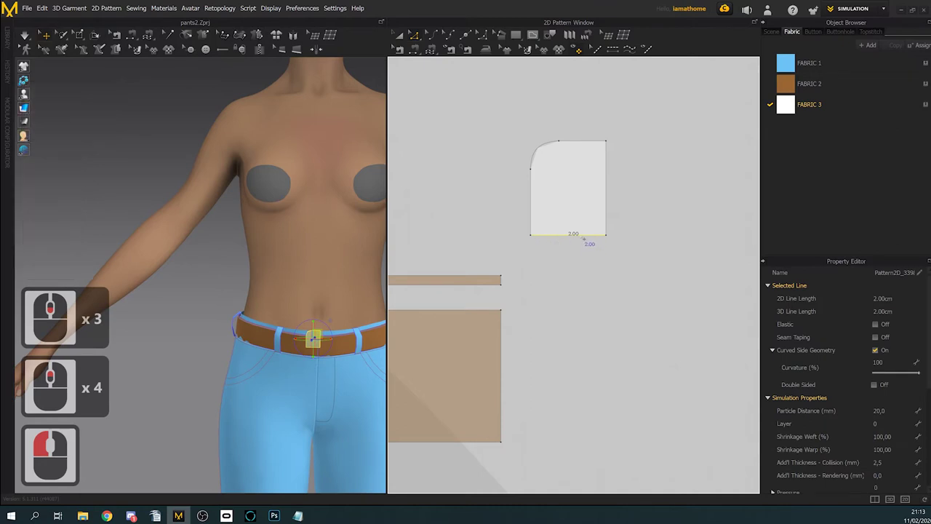
pyautogui.rightClick(582, 238)
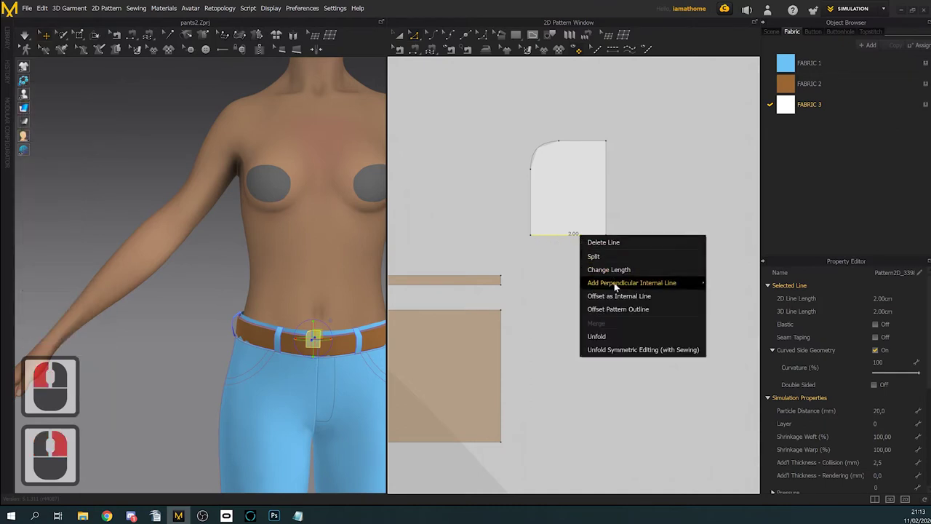
pyautogui.click(612, 335)
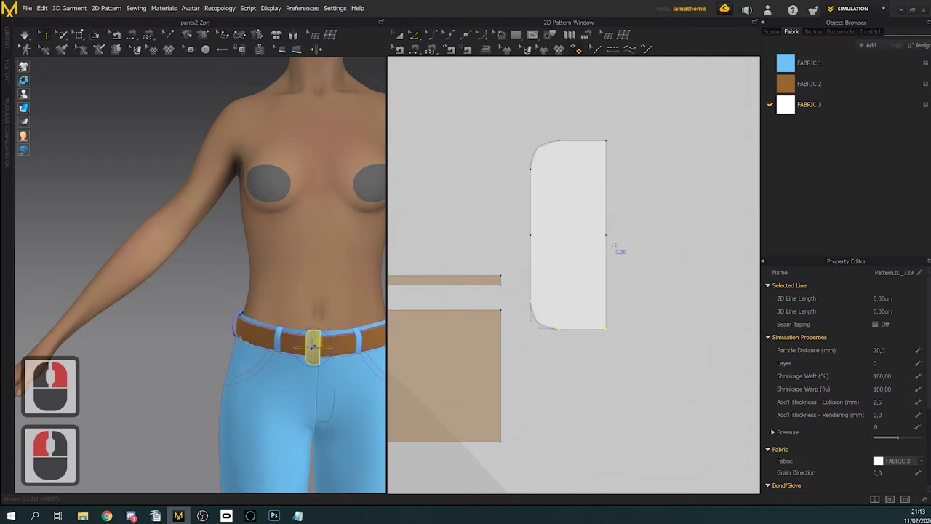
# Step: Convert the middle point on the straight right edge of the buckle pattern to a curve point
pyautogui.click(612, 240)
pyautogui.click(610, 238)
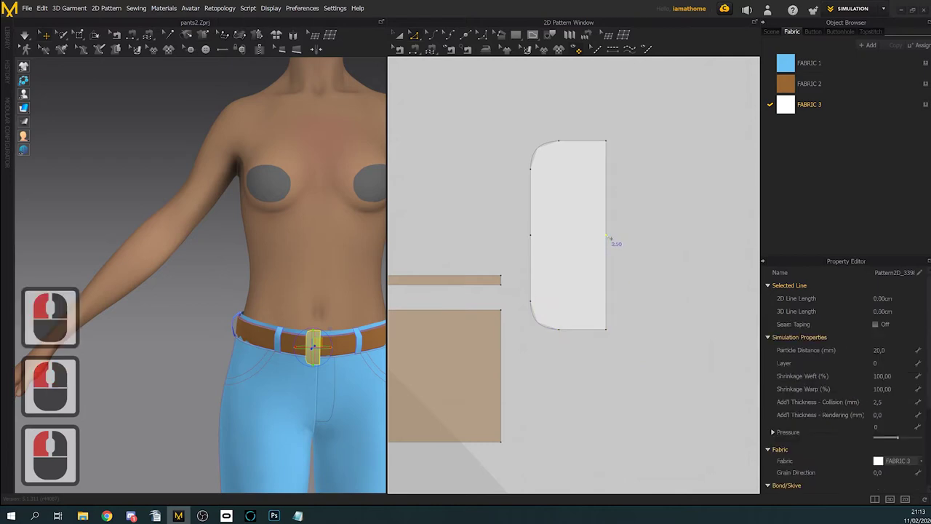
pyautogui.rightClick(610, 239)
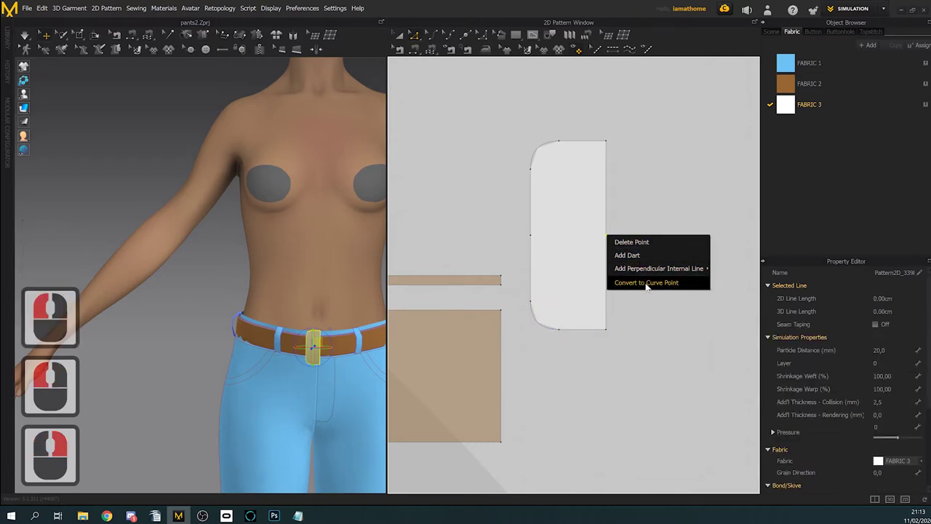
pyautogui.click(647, 283)
# Step: Delete all curve points on the buckle pattern's right edge and unfold the pattern across that edge
pyautogui.doubleClick(610, 237)
pyautogui.rightClick(609, 234)
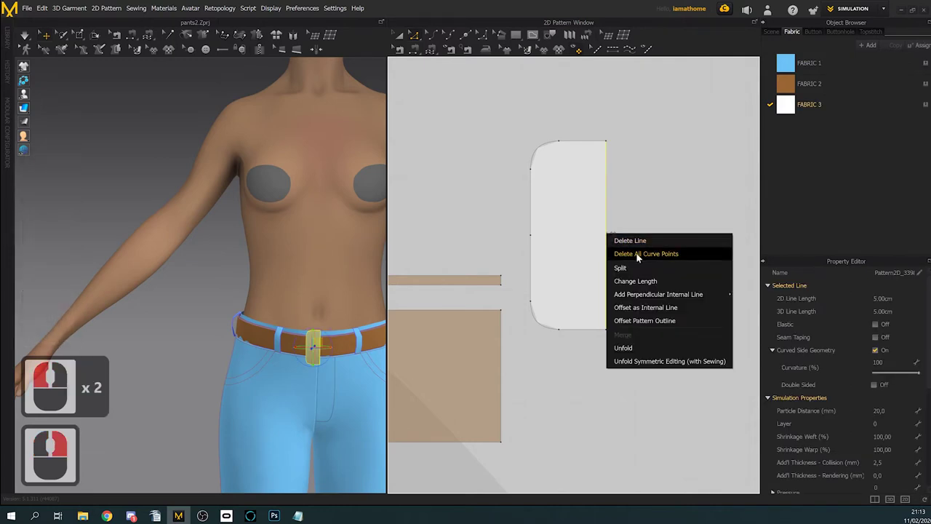
pyautogui.click(638, 254)
pyautogui.rightClick(609, 233)
pyautogui.click(609, 198)
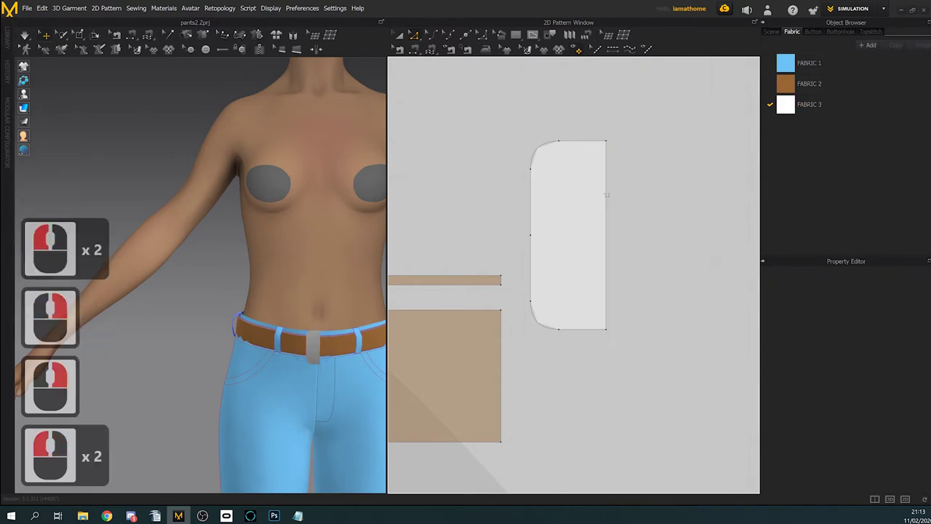
pyautogui.click(607, 194)
pyautogui.rightClick(607, 195)
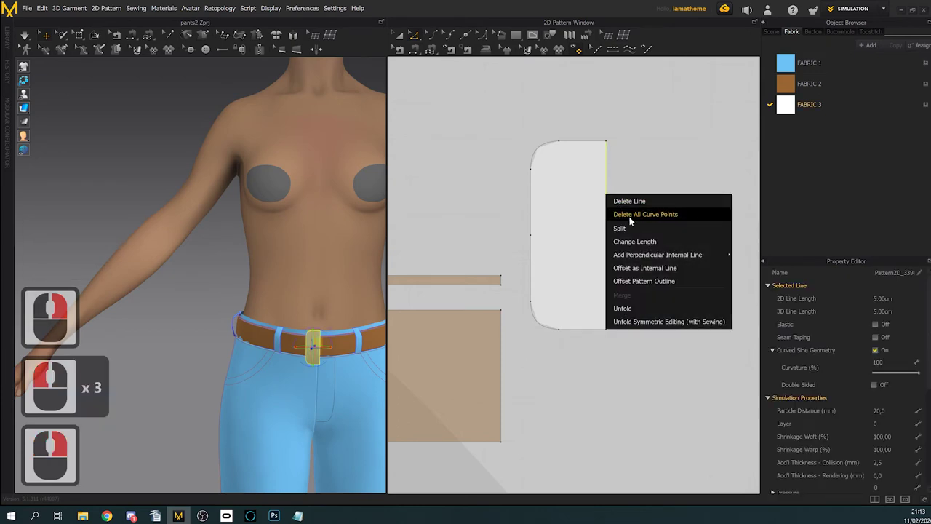
pyautogui.click(630, 216)
pyautogui.rightClick(609, 208)
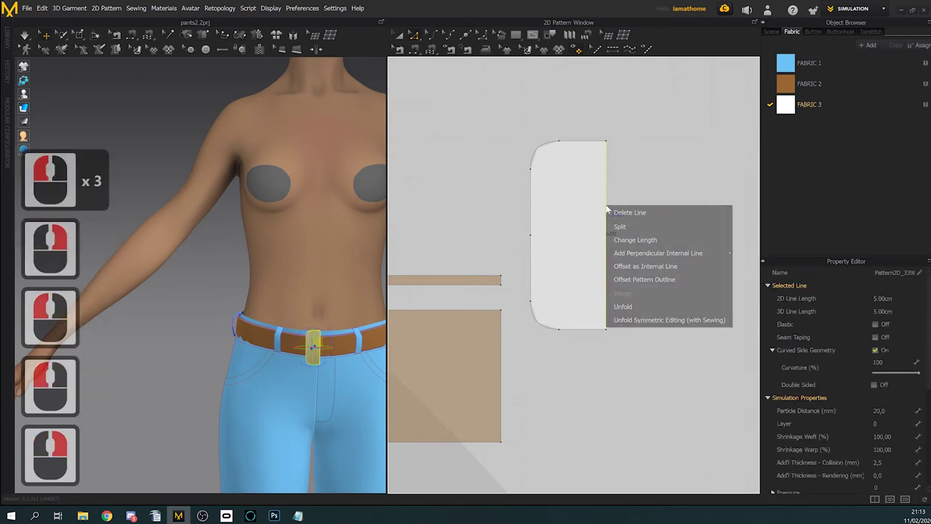
pyautogui.click(646, 306)
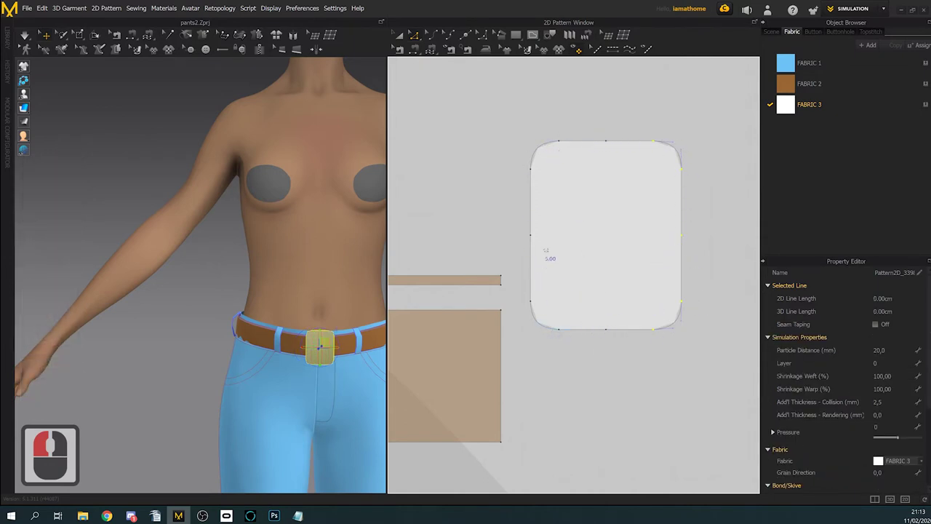
# Step: Convert the middle points on the buckle pattern's four straight edges to curve points
pyautogui.click(535, 239)
pyautogui.rightClick(534, 237)
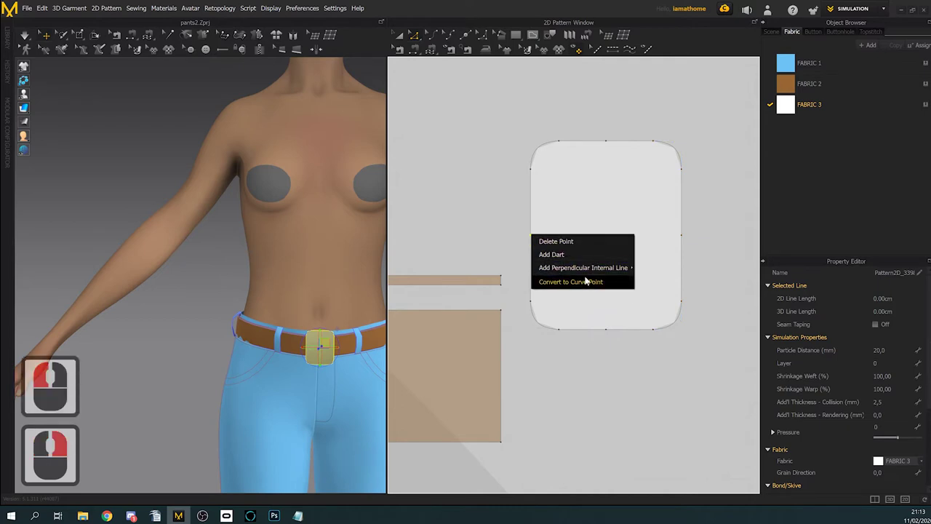
pyautogui.click(582, 282)
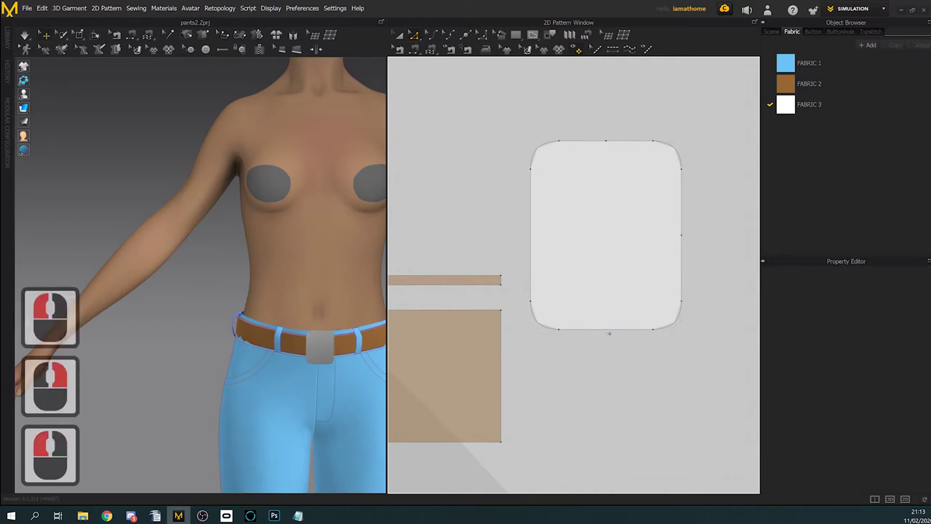
pyautogui.rightClick(609, 332)
pyautogui.click(633, 379)
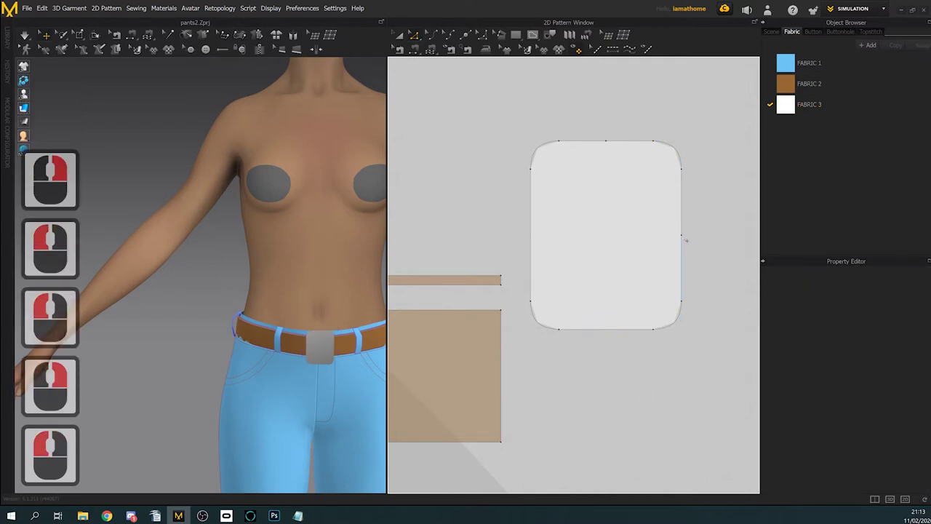
pyautogui.rightClick(685, 240)
pyautogui.click(700, 283)
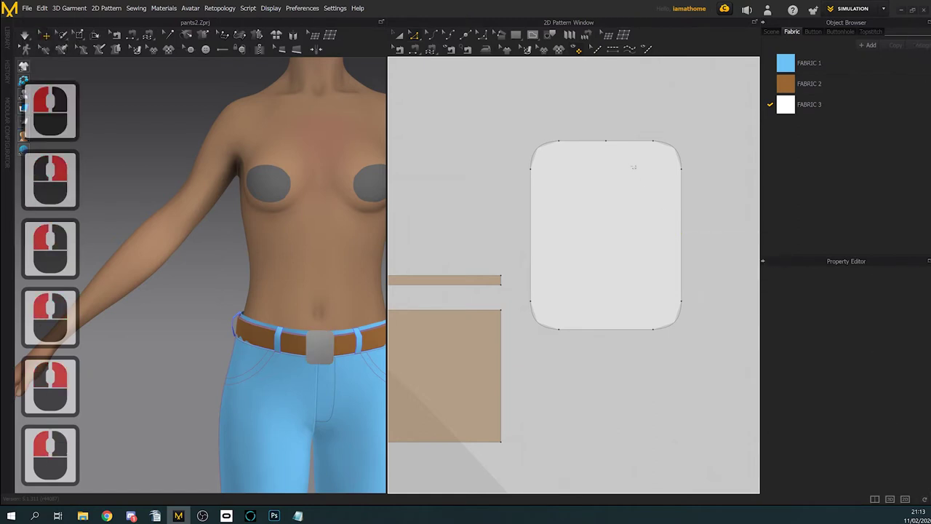
pyautogui.rightClick(608, 144)
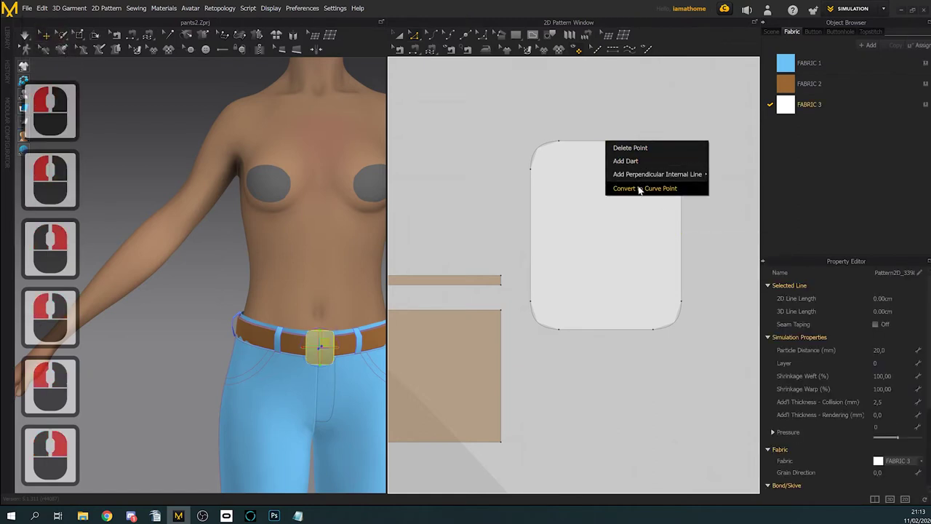
pyautogui.click(632, 186)
pyautogui.click(695, 208)
# Step: Try to offset the whole buckle outline as an internal line at a distance of 0.75 cm
pyautogui.click(686, 205)
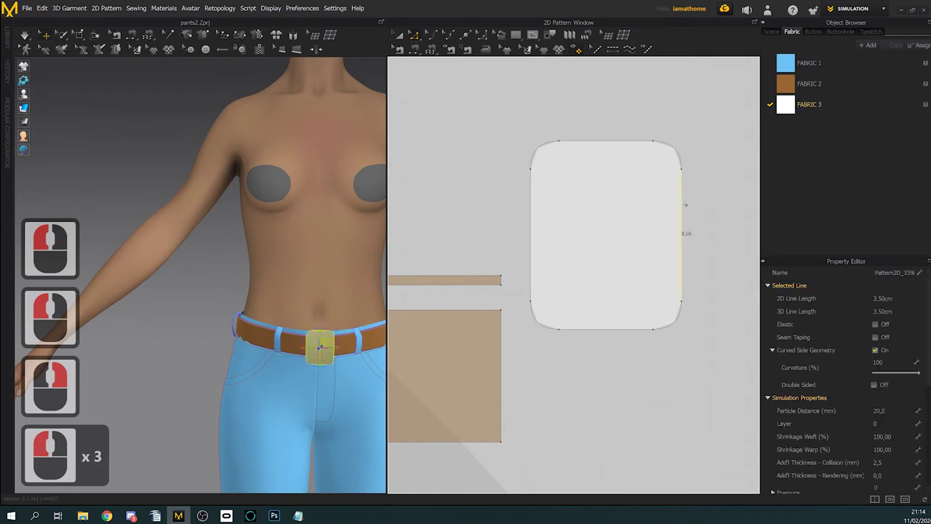
pyautogui.click(686, 205)
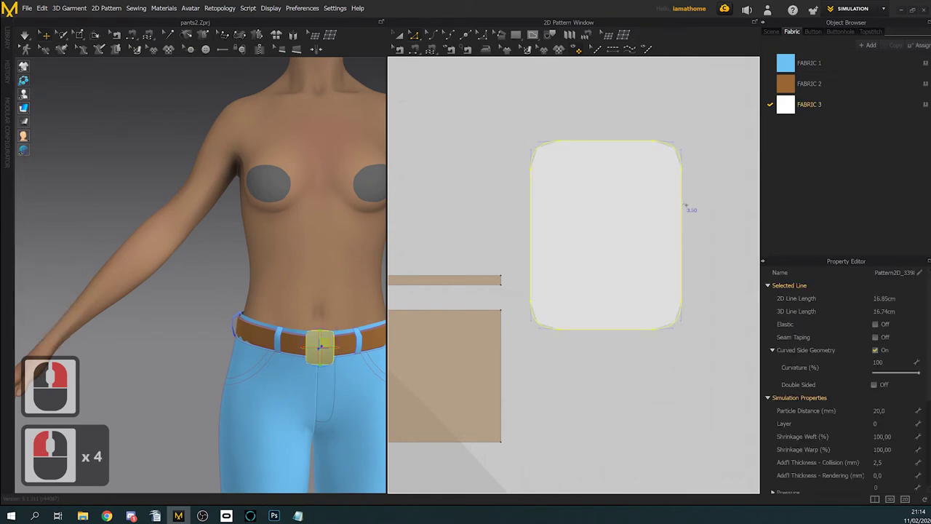
pyautogui.rightClick(685, 206)
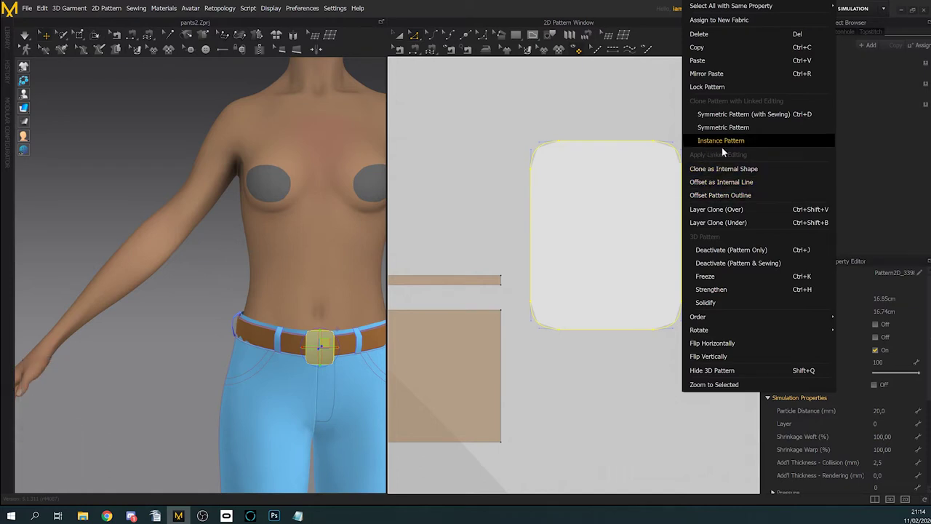
pyautogui.click(745, 187)
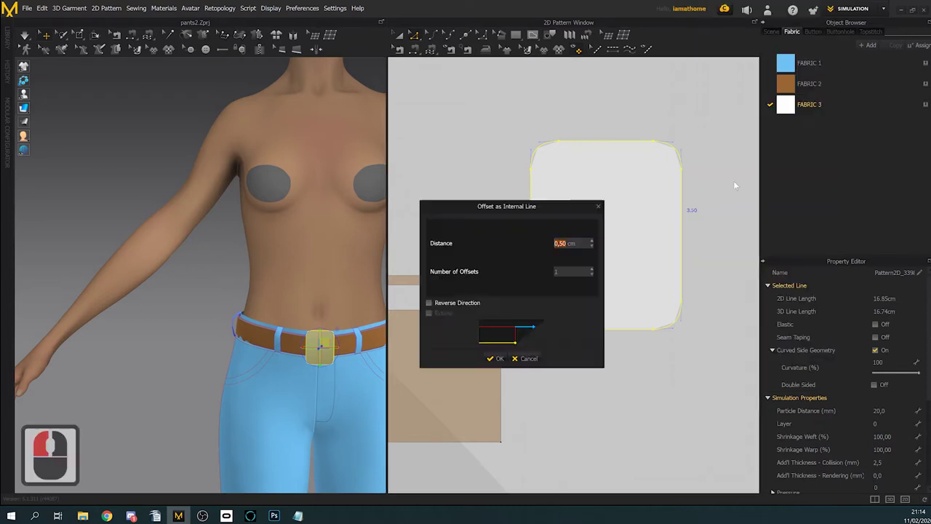
pyautogui.moveTo(558, 206); pyautogui.dragTo(446, 166)
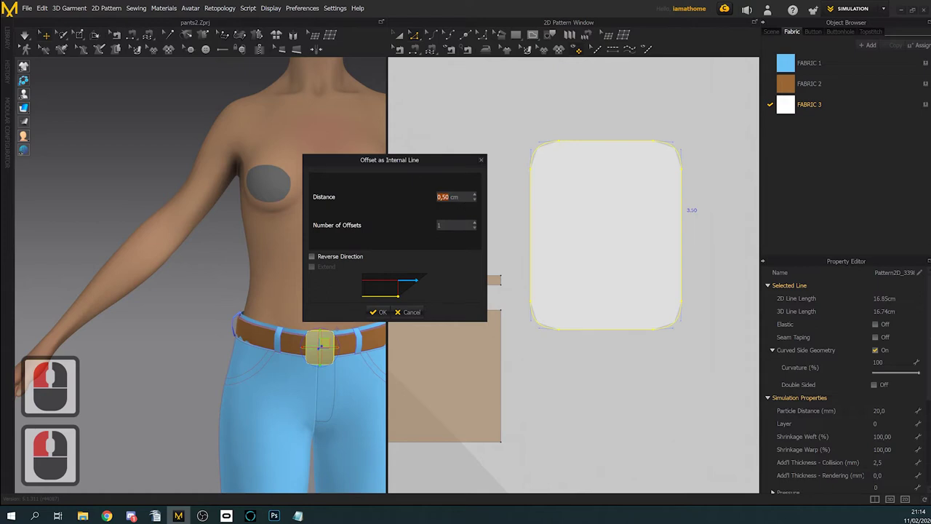
pyautogui.write('0,75')
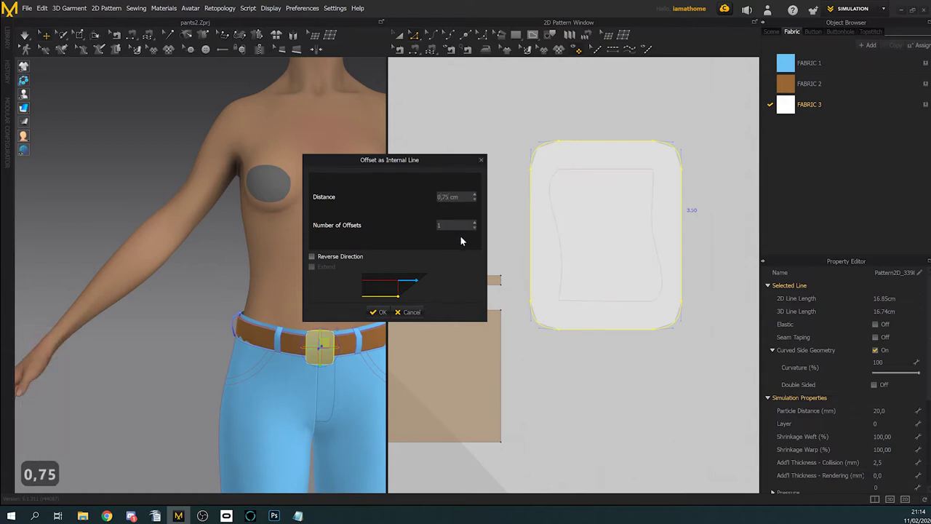
pyautogui.click(409, 312)
pyautogui.click(719, 238)
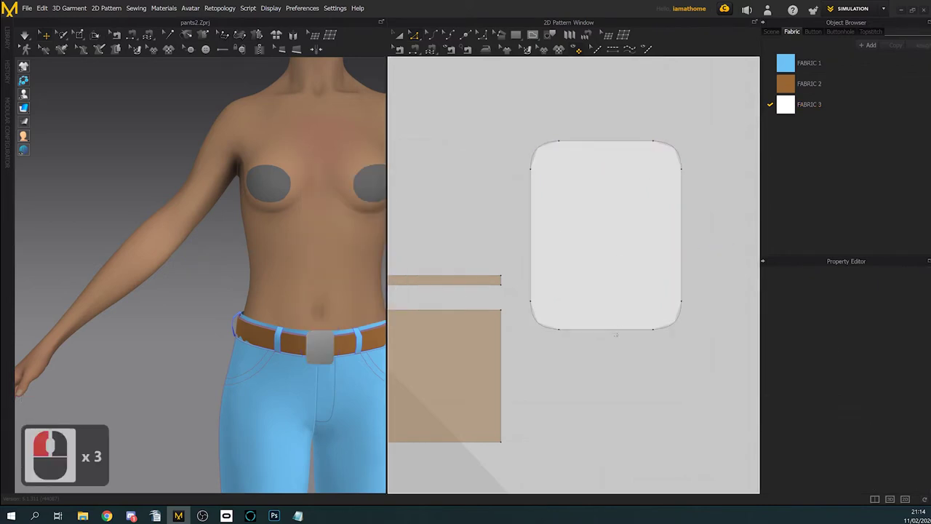
# Step: Delete all curve points on the bottom, right, top and left straight edges of the buckle pattern
pyautogui.click(614, 329)
pyautogui.rightClick(615, 332)
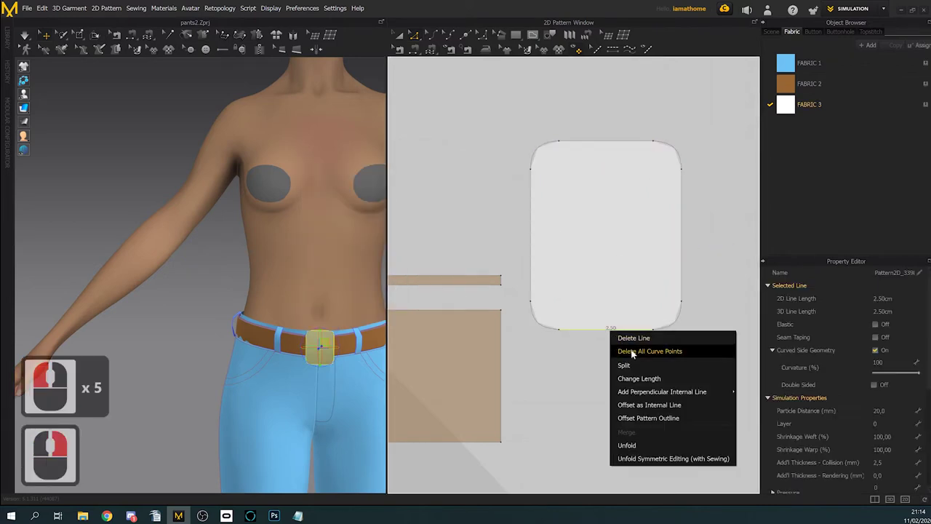
pyautogui.click(620, 353)
pyautogui.click(684, 249)
pyautogui.rightClick(681, 249)
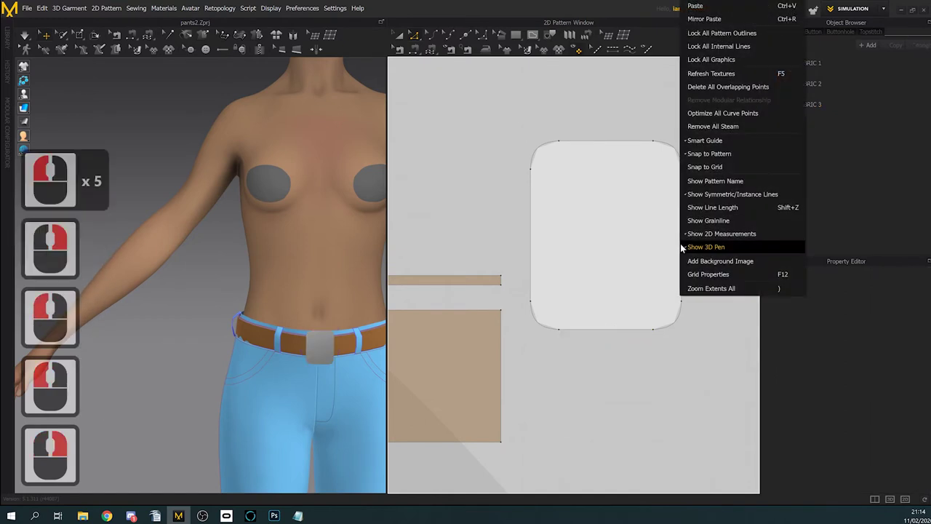
pyautogui.click(672, 253)
pyautogui.click(682, 249)
pyautogui.rightClick(684, 245)
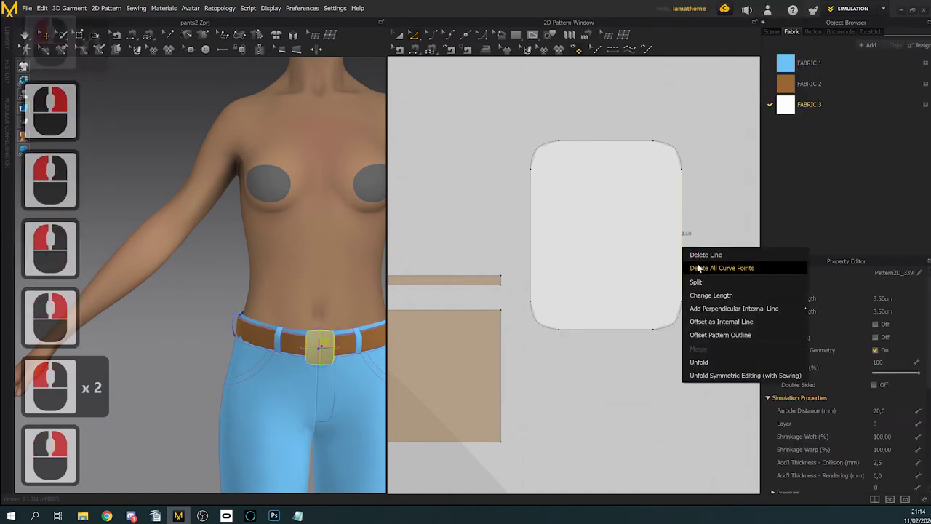
pyautogui.click(709, 267)
pyautogui.click(605, 146)
pyautogui.rightClick(605, 145)
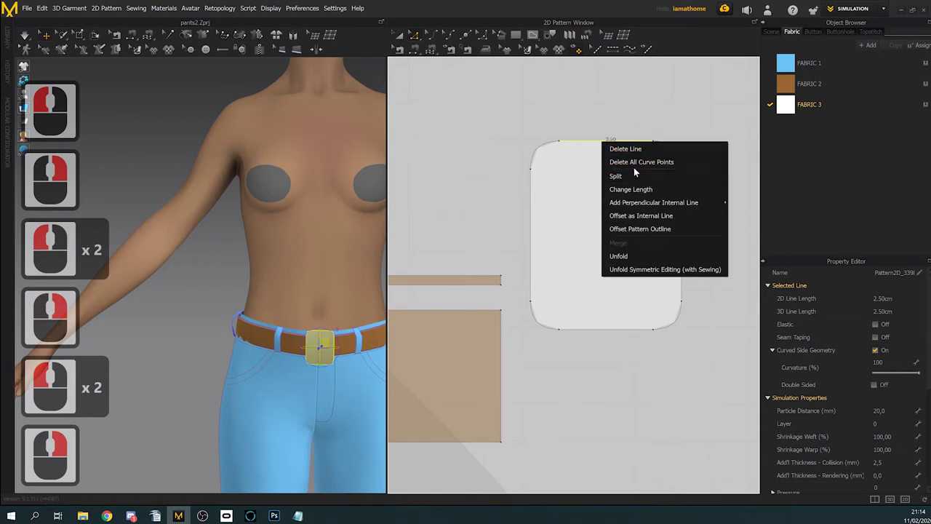
pyautogui.click(634, 167)
pyautogui.click(535, 229)
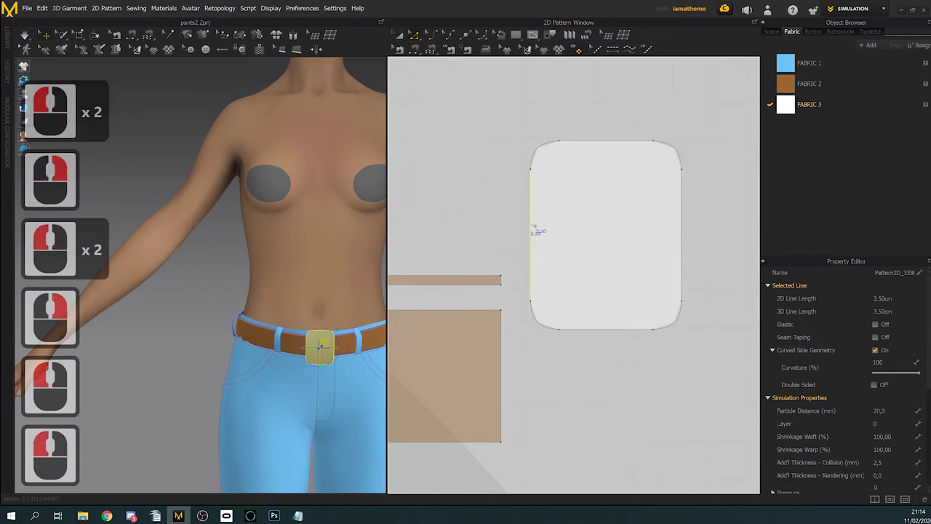
pyautogui.rightClick(535, 227)
pyautogui.click(556, 244)
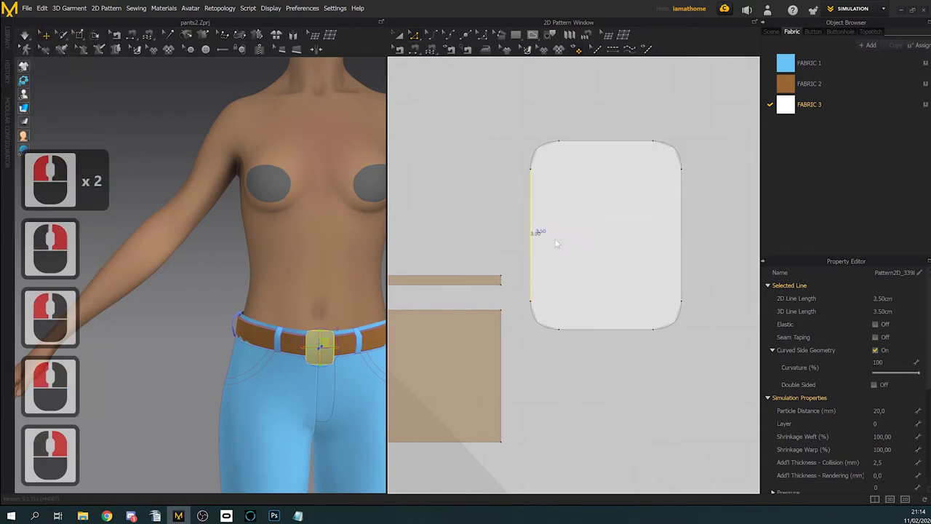
# Step: Retry the 0.75 cm internal line offset of the full buckle outline, testing the reversed direction and two offsets
pyautogui.doubleClick(684, 211)
pyautogui.doubleClick(684, 211)
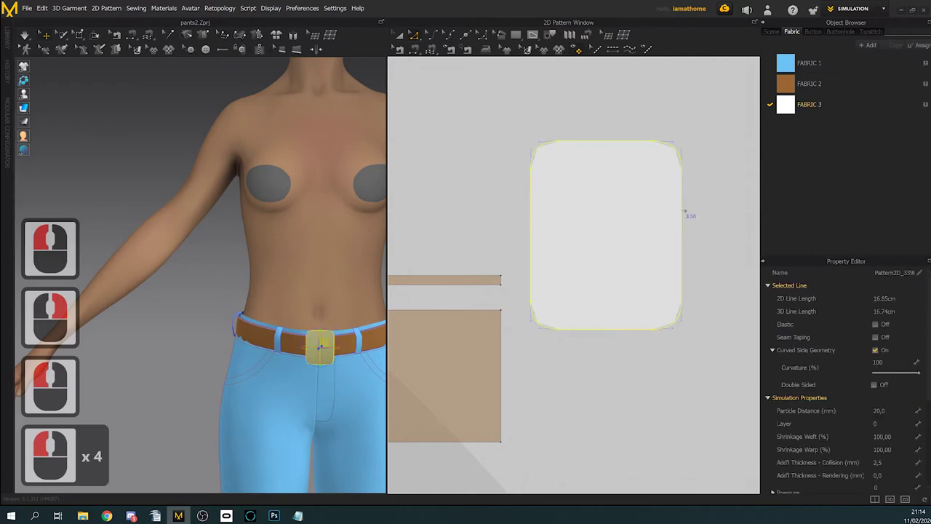
pyautogui.rightClick(684, 211)
pyautogui.click(743, 183)
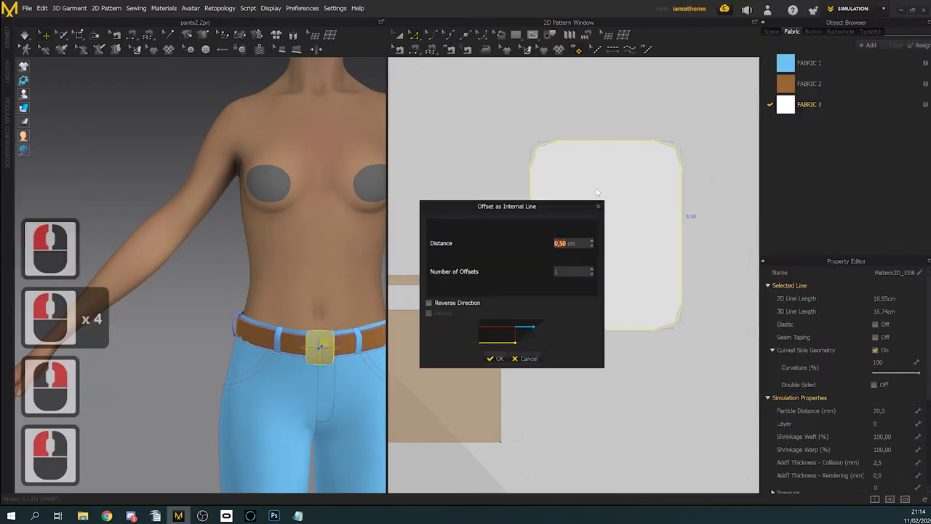
pyautogui.moveTo(544, 205); pyautogui.dragTo(442, 185)
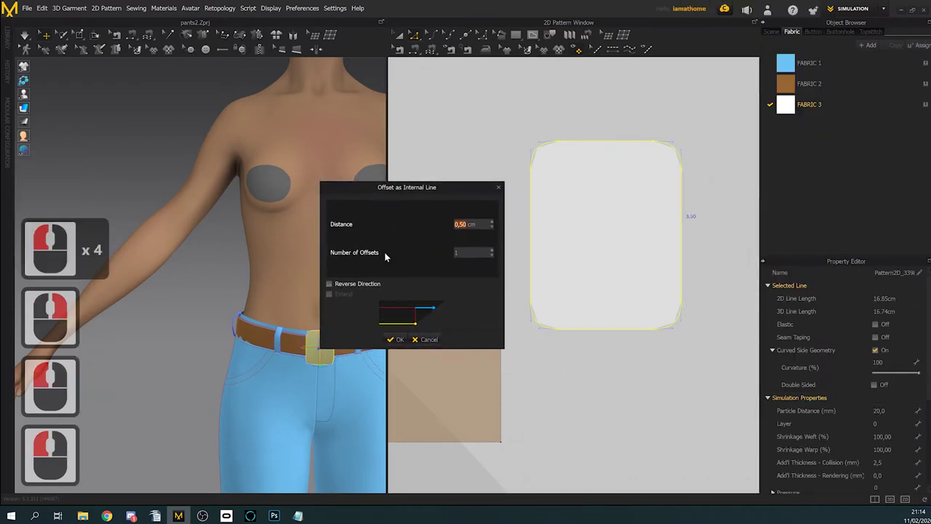
pyautogui.click(331, 285)
pyautogui.click(331, 285)
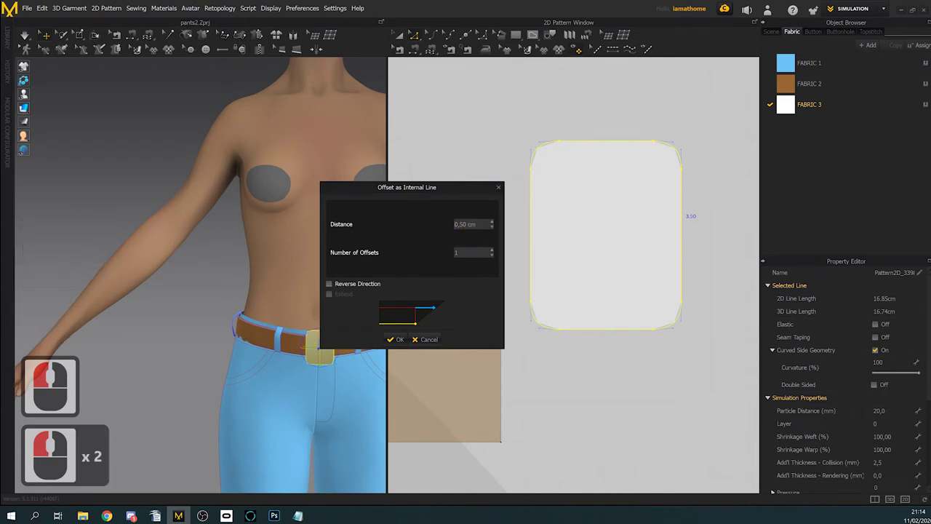
pyautogui.click(473, 224)
pyautogui.write('0,75')
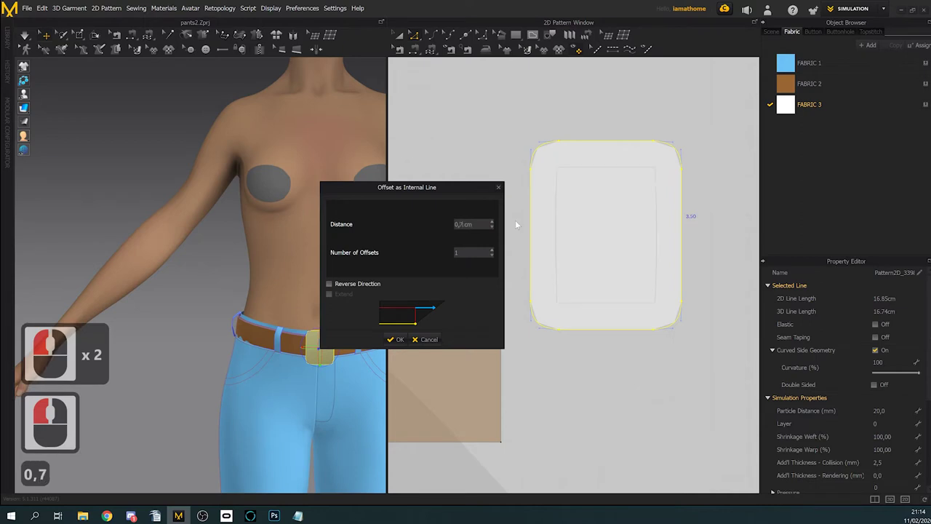
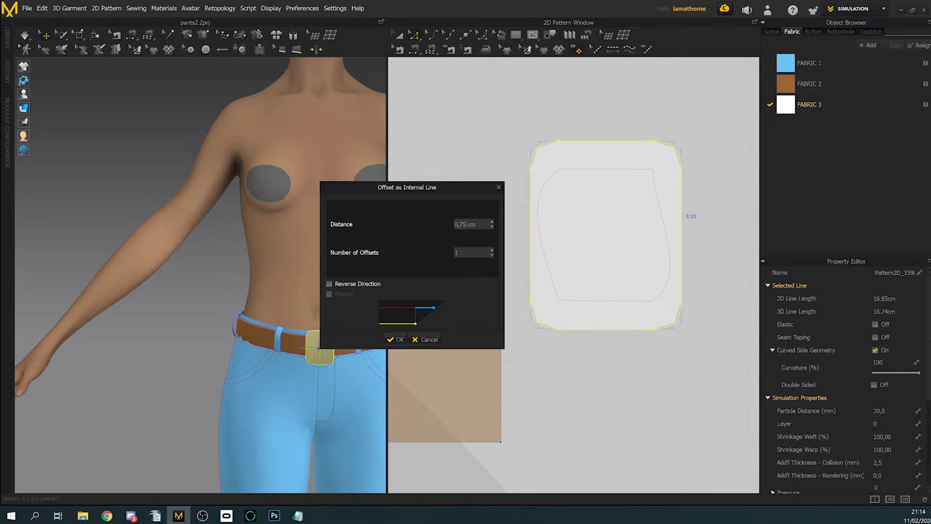
pyautogui.click(492, 252)
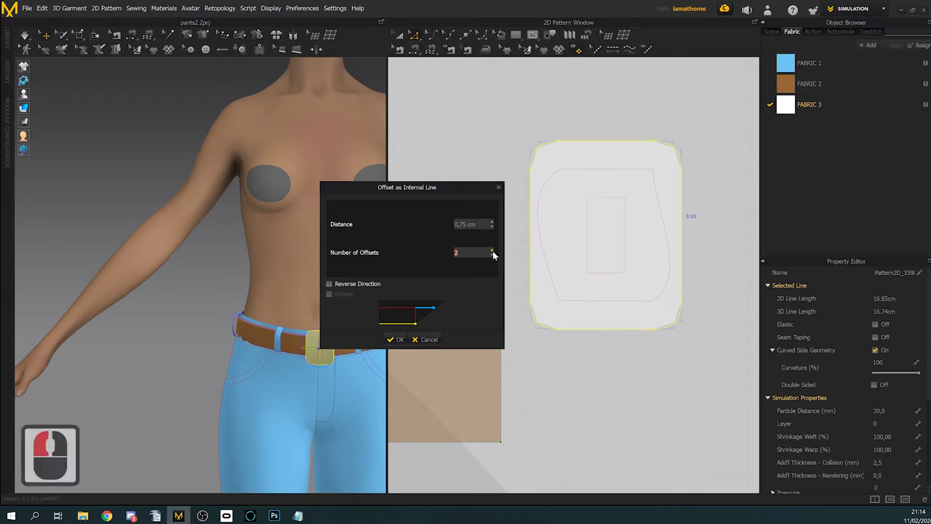
pyautogui.click(492, 256)
pyautogui.click(433, 340)
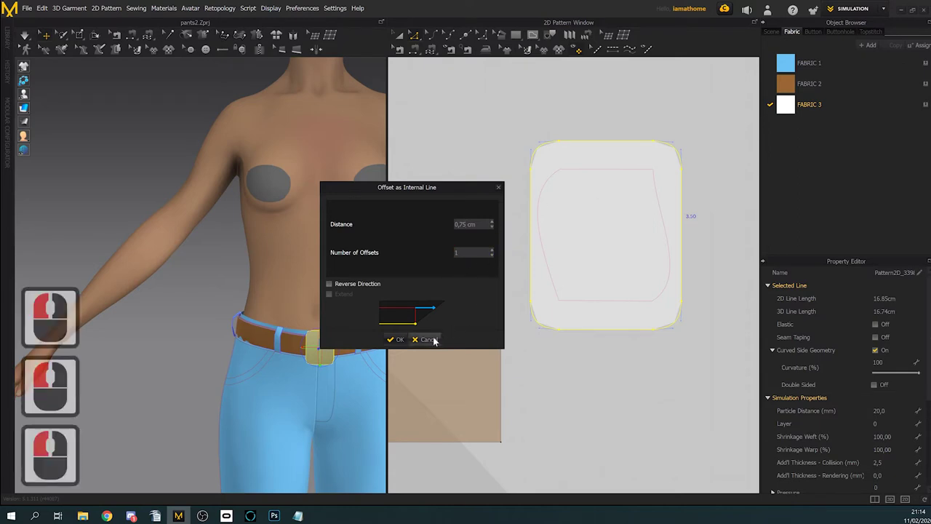
pyautogui.click(432, 340)
# Step: Check the available edit options of each straight edge of the buckle pattern for leftover curve points
pyautogui.click(532, 240)
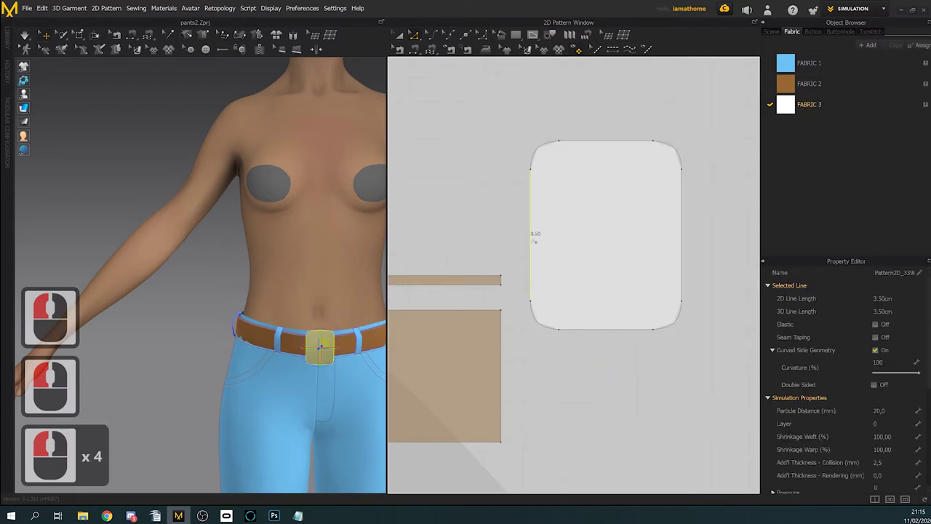
pyautogui.rightClick(532, 238)
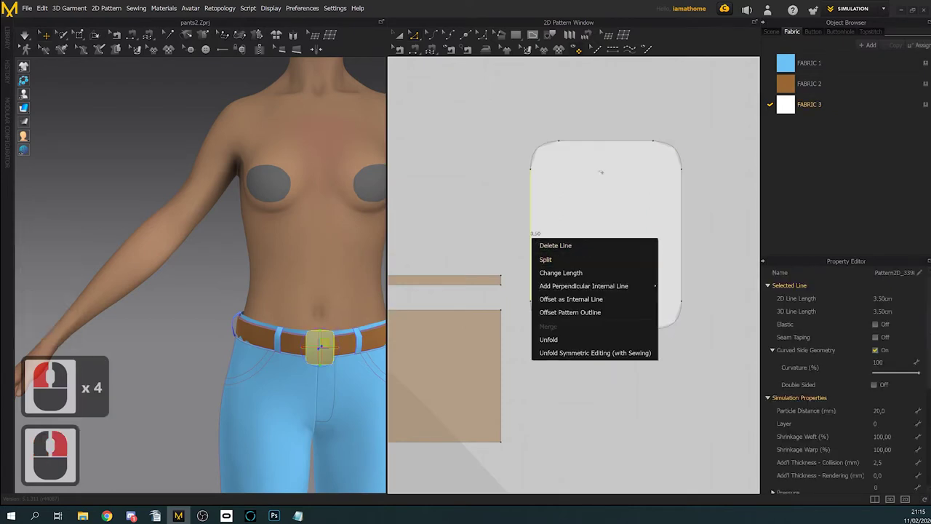
pyautogui.click(593, 144)
pyautogui.click(591, 143)
pyautogui.rightClick(592, 144)
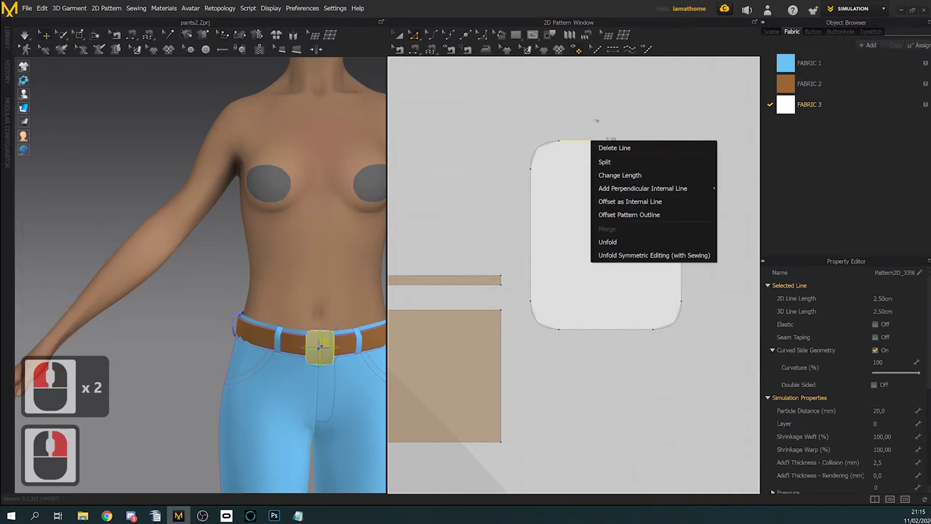
pyautogui.click(596, 121)
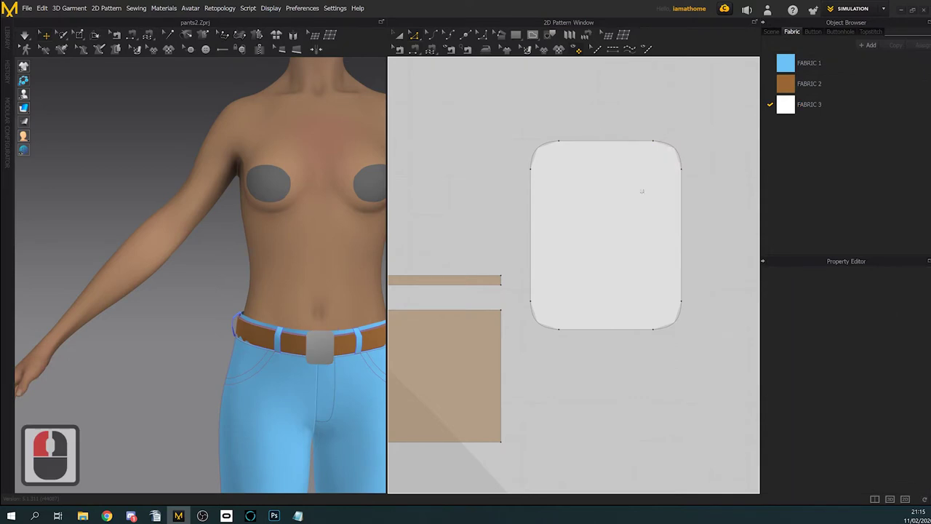
pyautogui.click(682, 224)
pyautogui.click(682, 224)
pyautogui.rightClick(682, 225)
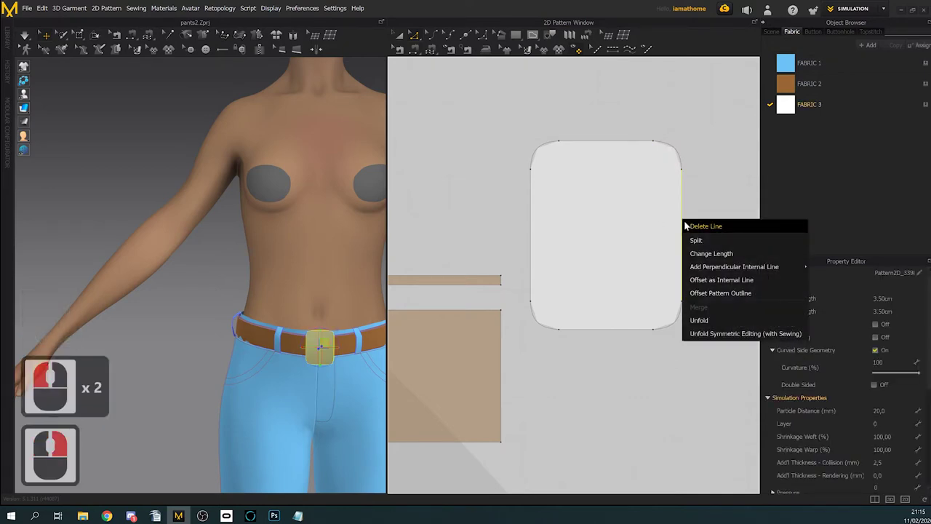
pyautogui.click(591, 333)
pyautogui.rightClick(590, 331)
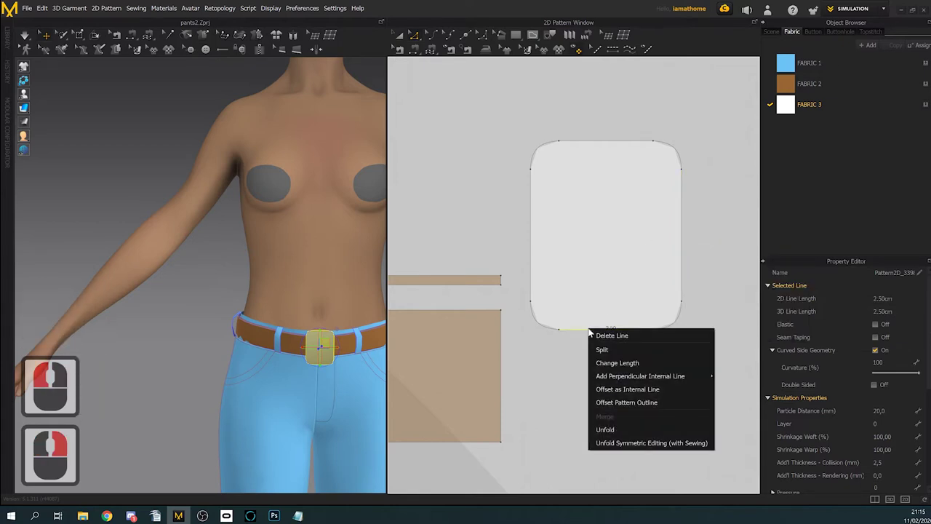
# Step: Select every edge and rounded corner of the buckle outline and start offsetting it as an internal line
pyautogui.keyDown('shift'); pyautogui.click(694, 305); pyautogui.keyUp('shift')
pyautogui.keyDown('shift'); pyautogui.click(682, 327); pyautogui.keyUp('shift')
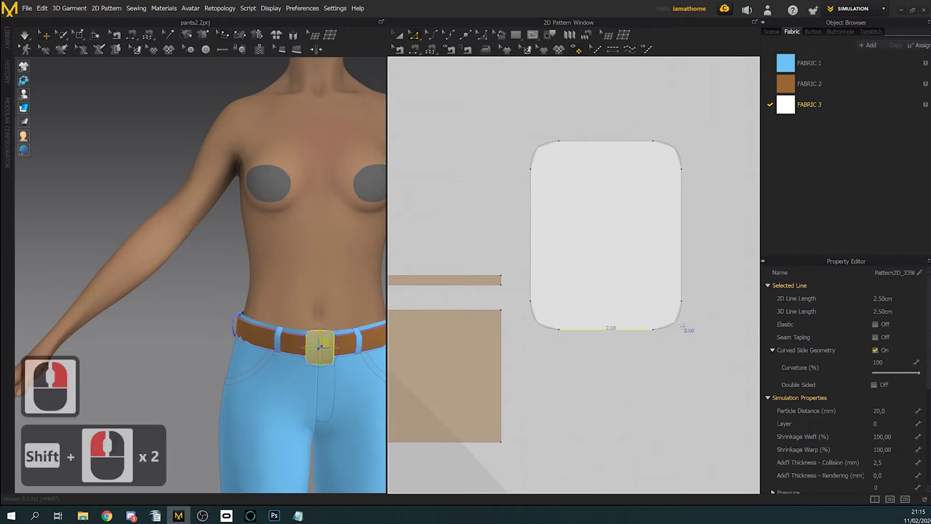
pyautogui.keyDown('shift'); pyautogui.click(679, 323); pyautogui.keyUp('shift')
pyautogui.keyDown('shift'); pyautogui.click(679, 323); pyautogui.keyUp('shift')
pyautogui.keyDown('shift'); pyautogui.click(682, 290); pyautogui.keyUp('shift')
pyautogui.keyDown('shift'); pyautogui.click(678, 151); pyautogui.keyUp('shift')
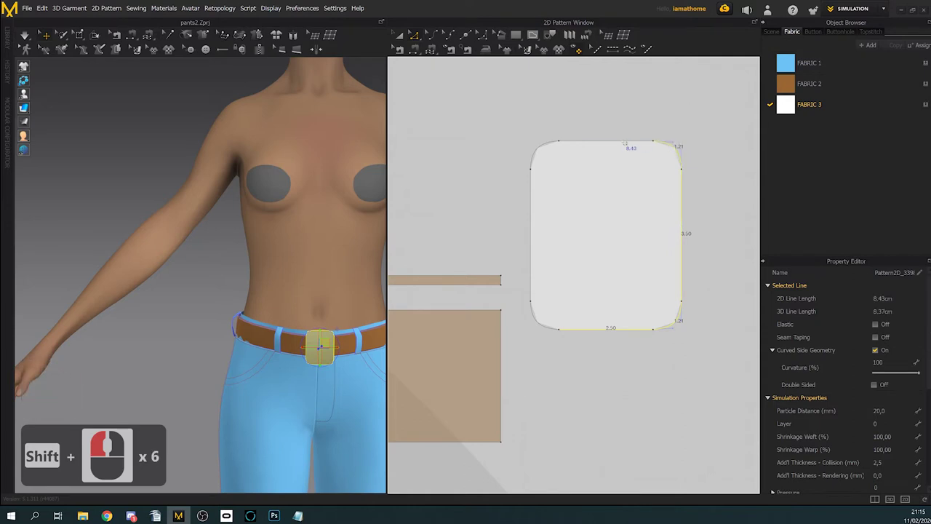
pyautogui.keyDown('shift'); pyautogui.click(626, 141); pyautogui.keyUp('shift')
pyautogui.keyDown('shift'); pyautogui.click(539, 154); pyautogui.keyUp('shift')
pyautogui.keyDown('shift'); pyautogui.click(532, 194); pyautogui.keyUp('shift')
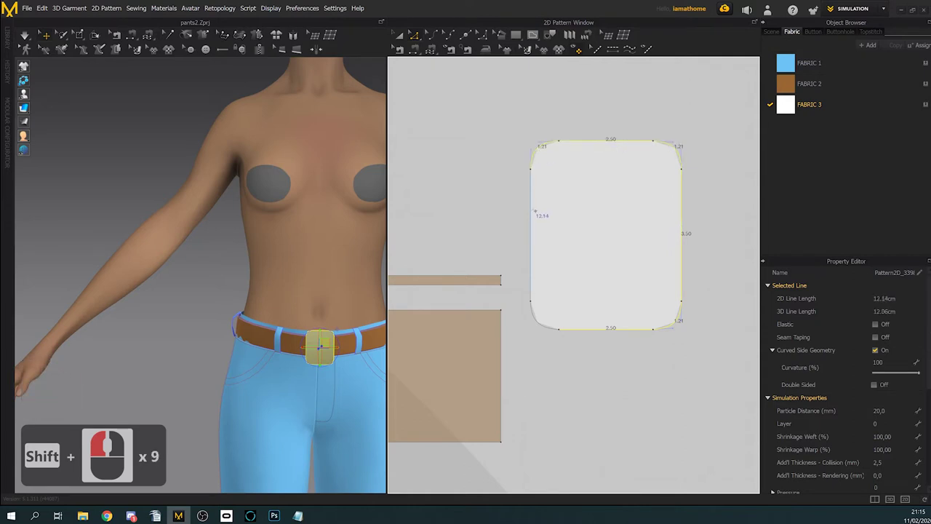
pyautogui.keyDown('shift'); pyautogui.click(536, 309); pyautogui.keyUp('shift')
pyautogui.keyDown('shift'); pyautogui.click(540, 323); pyautogui.keyUp('shift')
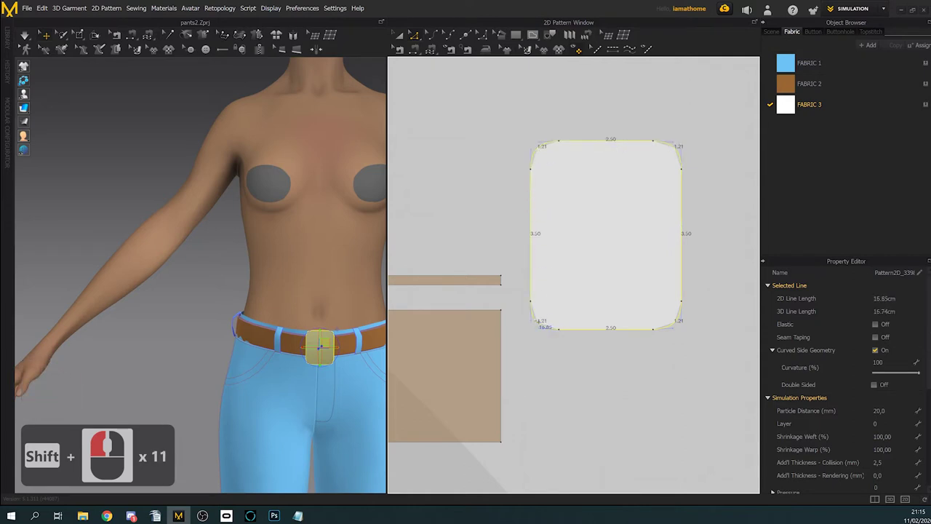
pyautogui.rightClick(536, 319)
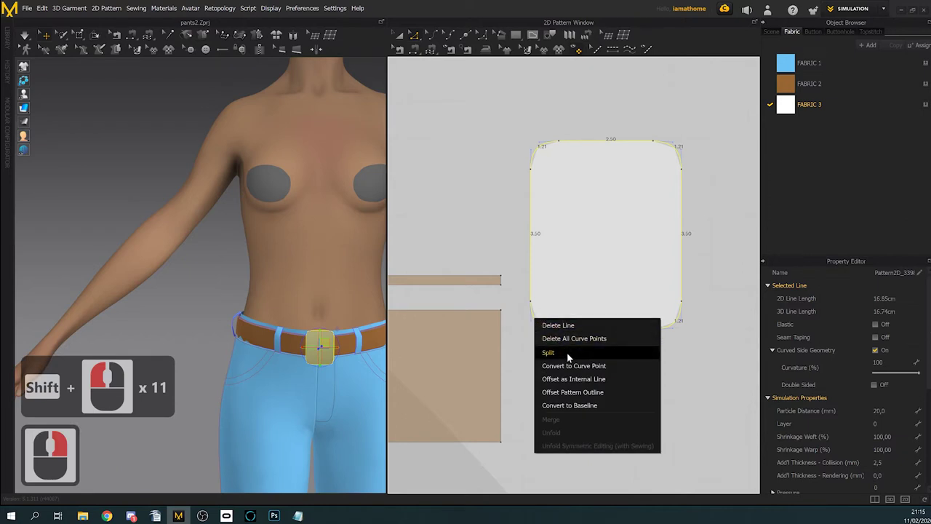
pyautogui.click(586, 379)
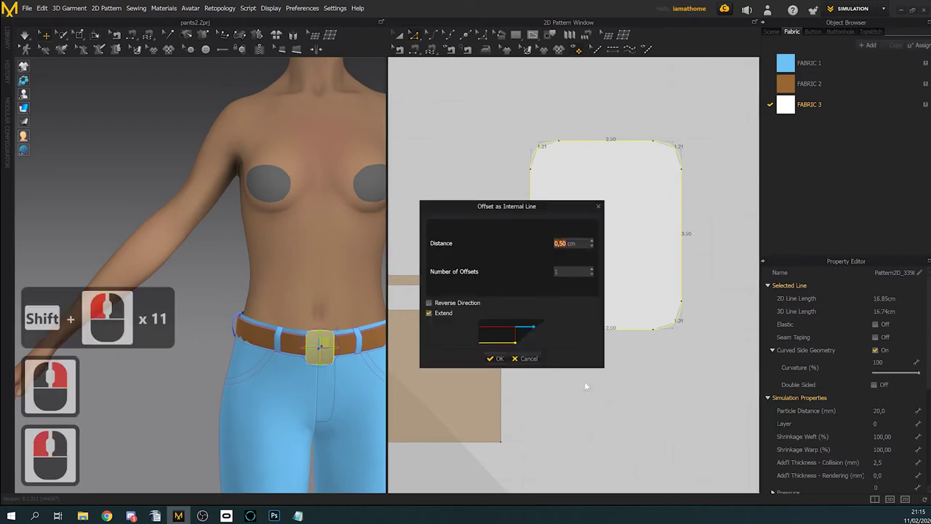
# Step: Try an internal line offset distance of 0.25 cm on the buckle outline, raising the number of offsets to 4
pyautogui.moveTo(511, 208); pyautogui.dragTo(408, 174)
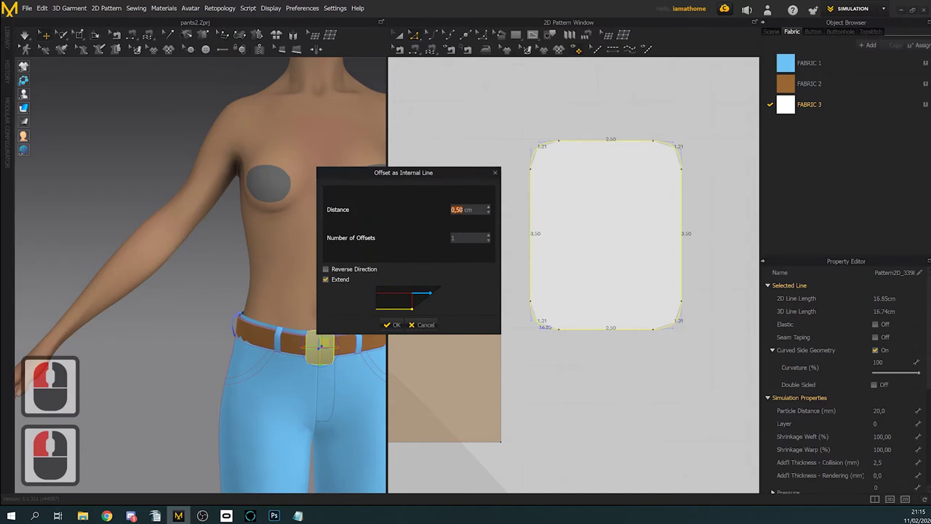
pyautogui.click(489, 210)
pyautogui.click(489, 212)
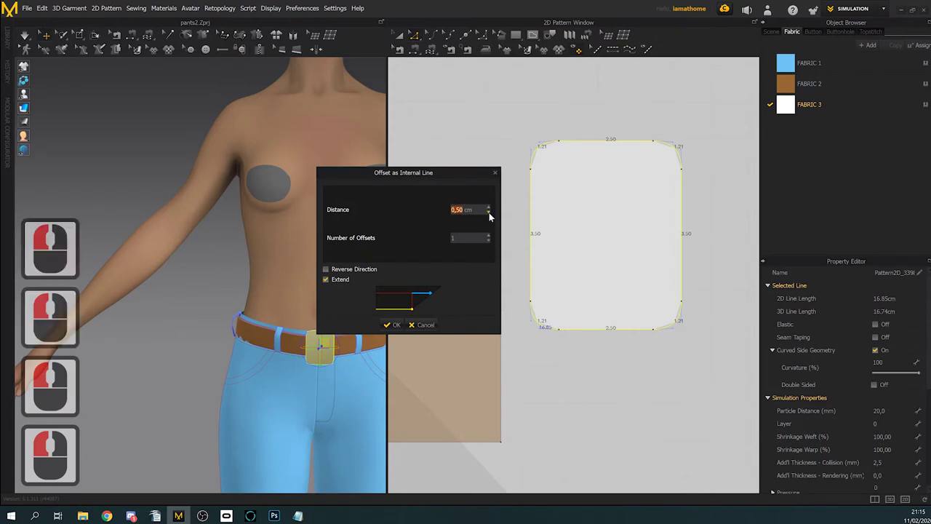
pyautogui.click(489, 212)
pyautogui.click(489, 213)
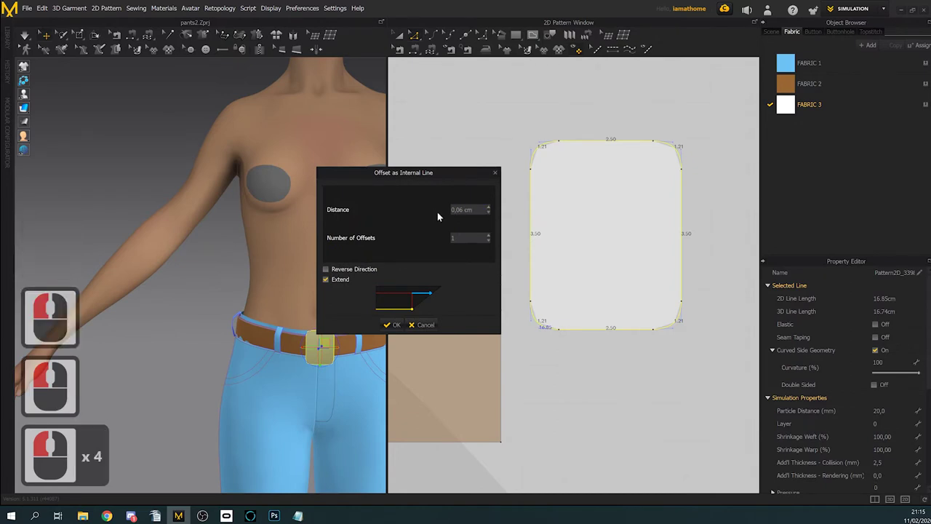
pyautogui.click(489, 212)
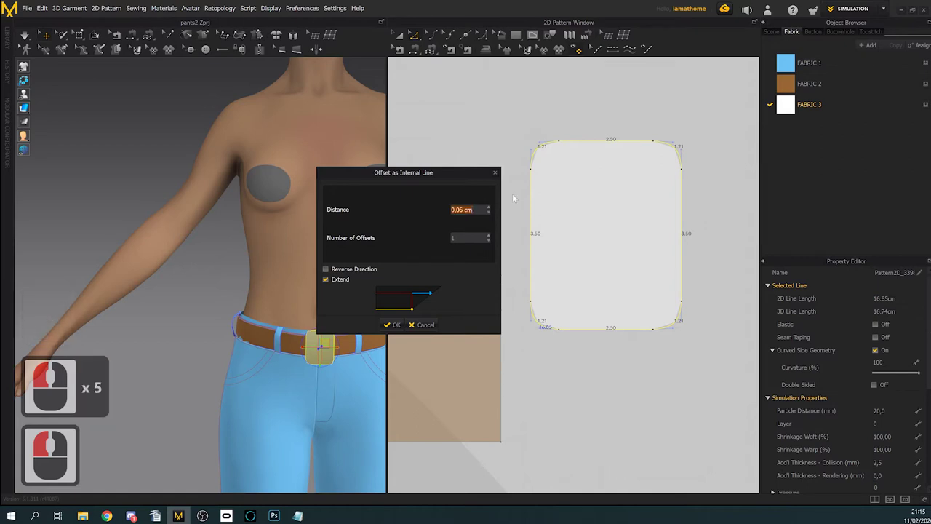
pyautogui.write('0,25')
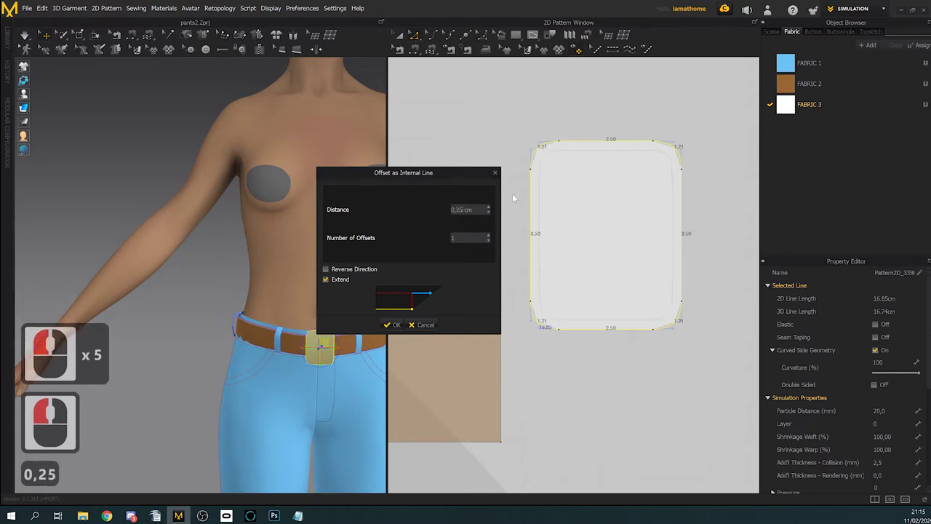
pyautogui.click(489, 237)
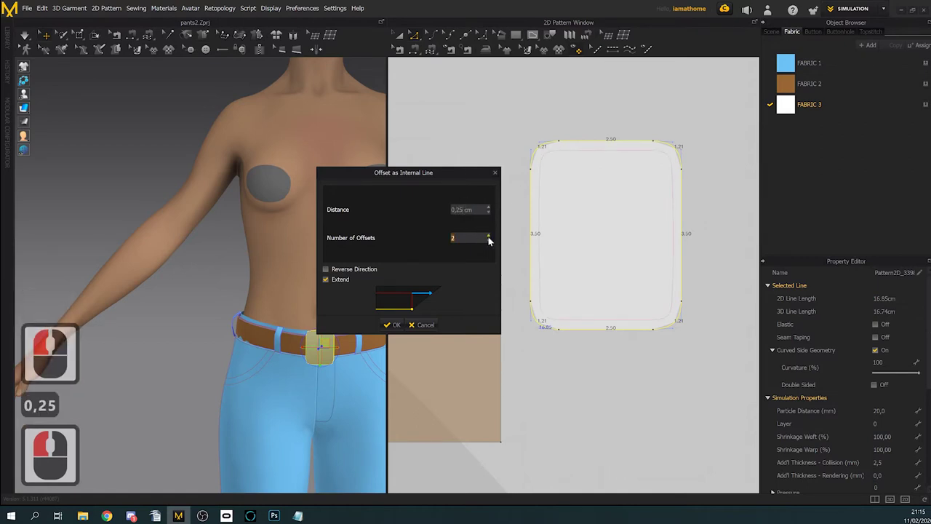
pyautogui.click(489, 236)
pyautogui.click(489, 237)
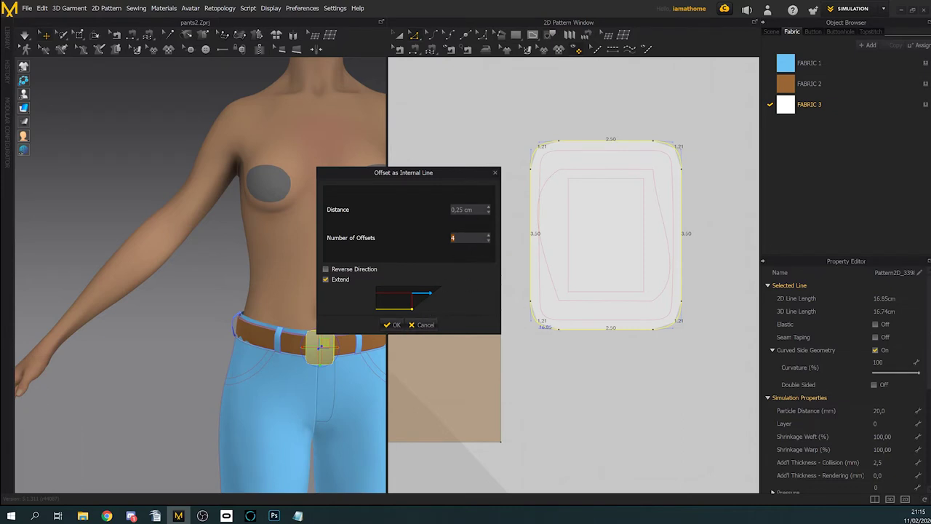
# Step: Test the buckle's internal line offset at 0.75 cm with one and two offsets, and cancel it
pyautogui.click(465, 210)
pyautogui.write('0,')
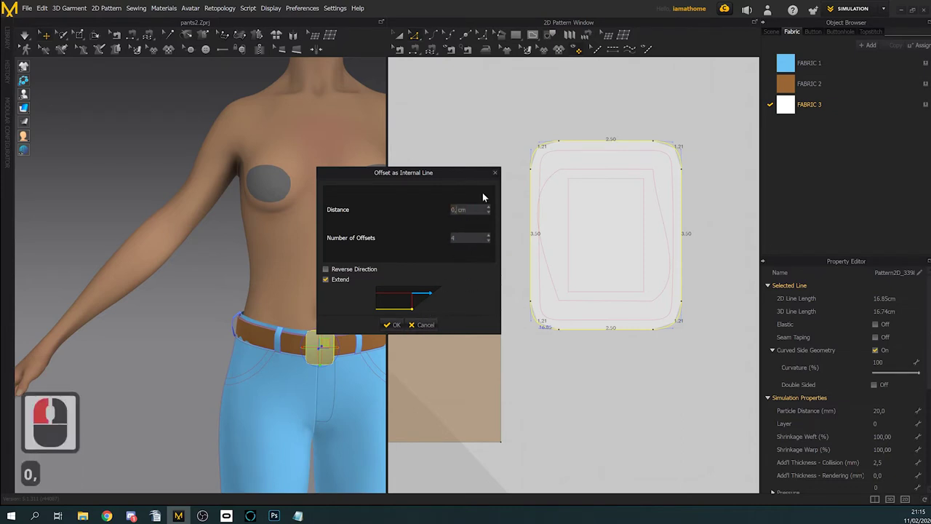
pyautogui.write('75')
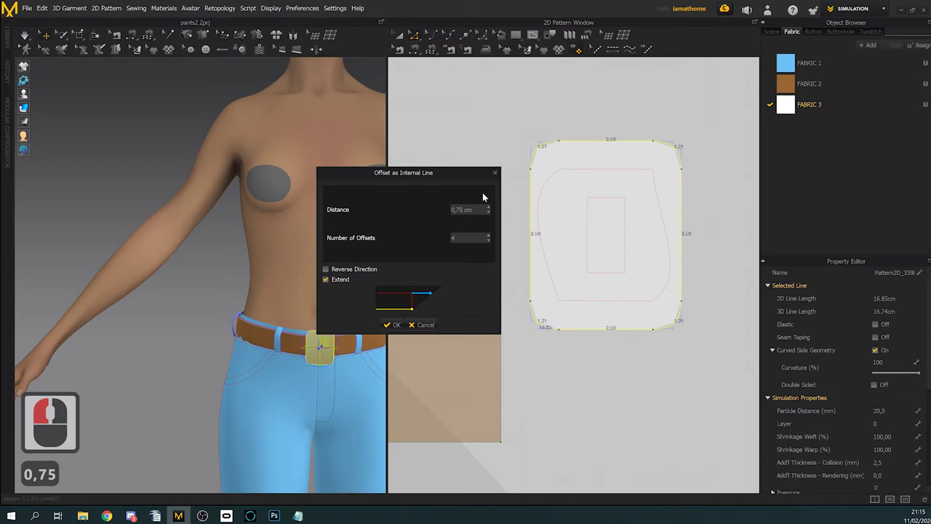
pyautogui.click(489, 240)
pyautogui.click(488, 241)
pyautogui.click(489, 241)
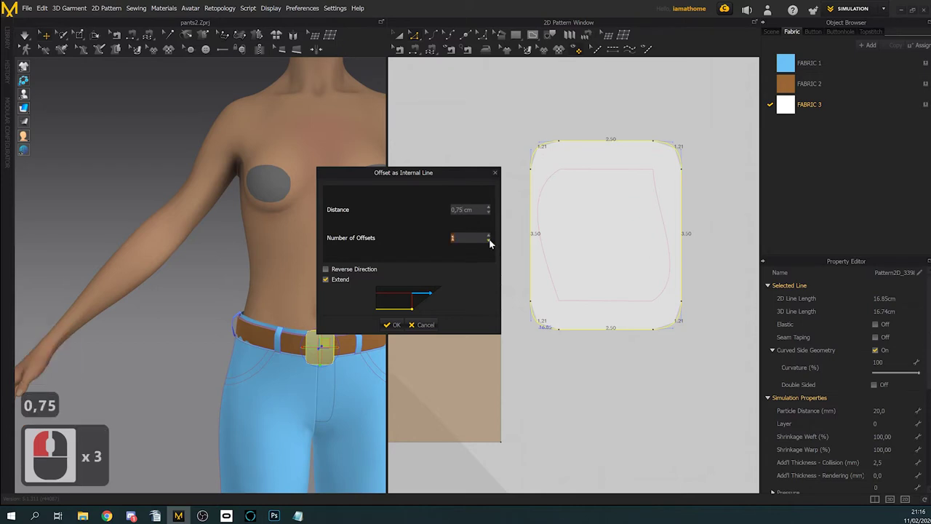
pyautogui.click(490, 242)
pyautogui.click(489, 237)
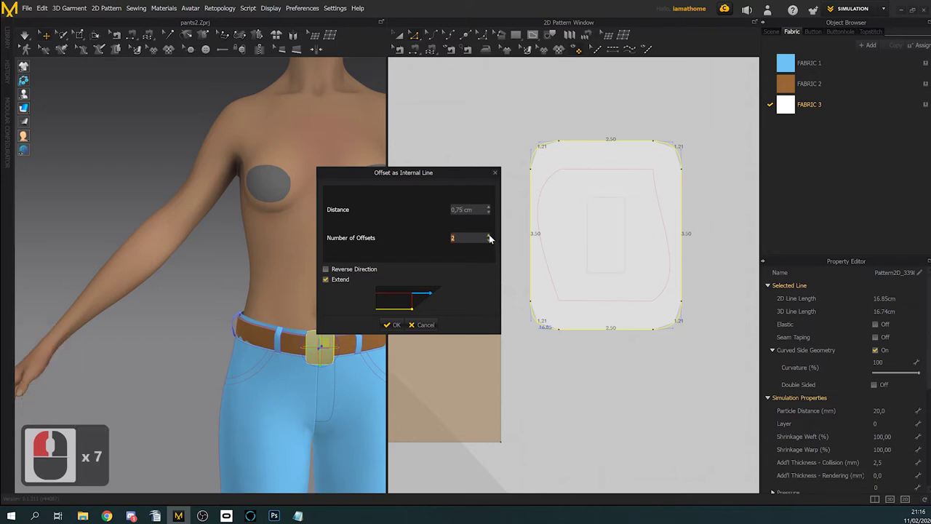
pyautogui.click(426, 324)
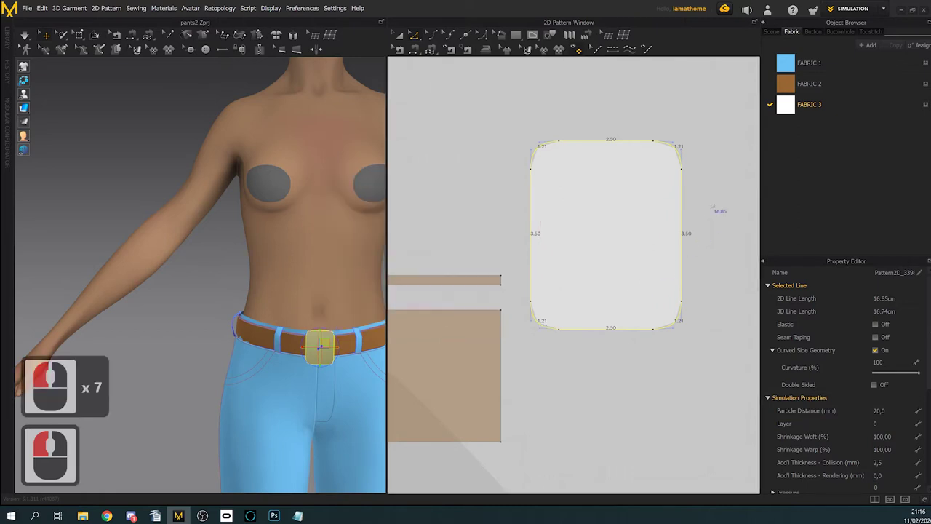
# Step: Delete the rounded buckle pattern
pyautogui.click(714, 207)
pyautogui.click(399, 35)
pyautogui.click(572, 170)
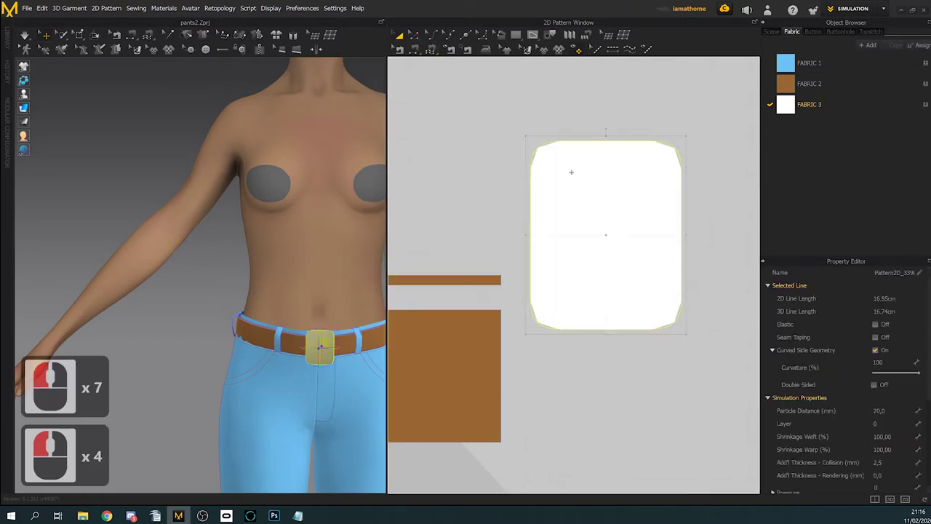
pyautogui.press('Delete')
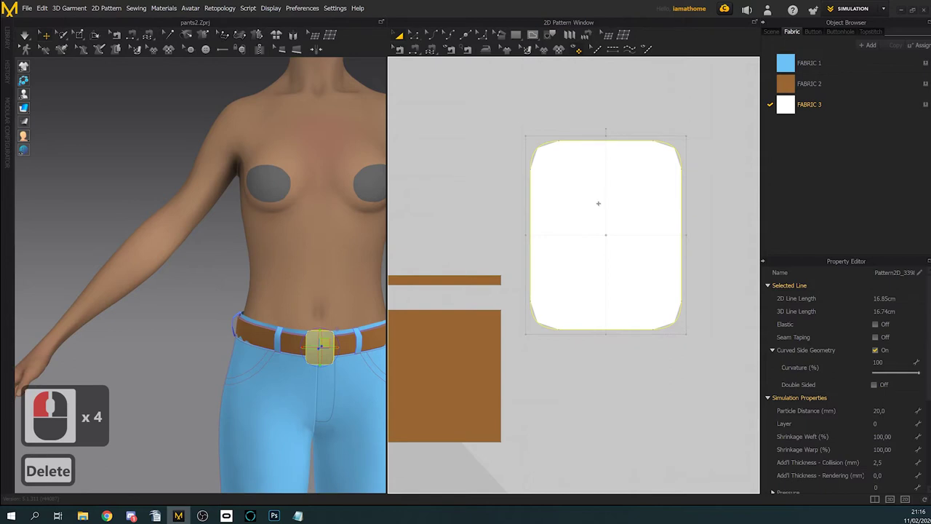
pyautogui.click(590, 195)
pyautogui.press('Delete')
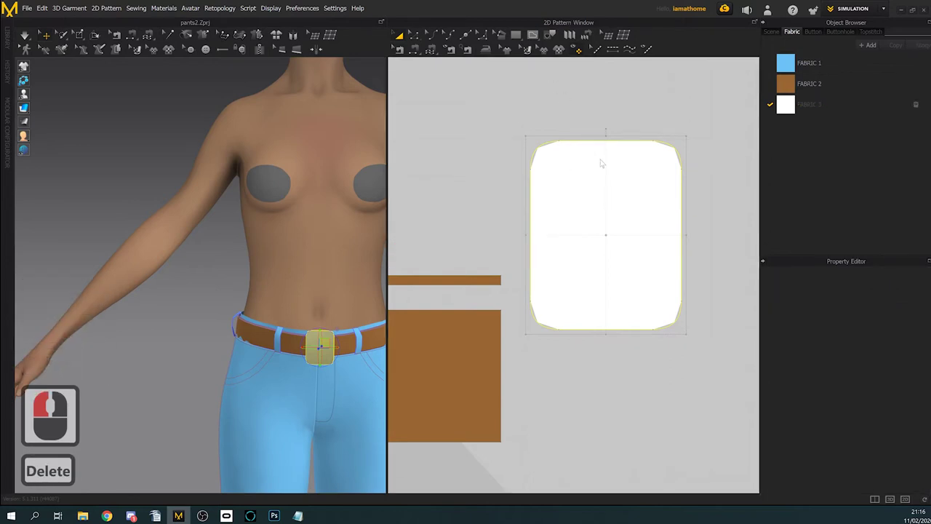
pyautogui.press('Delete')
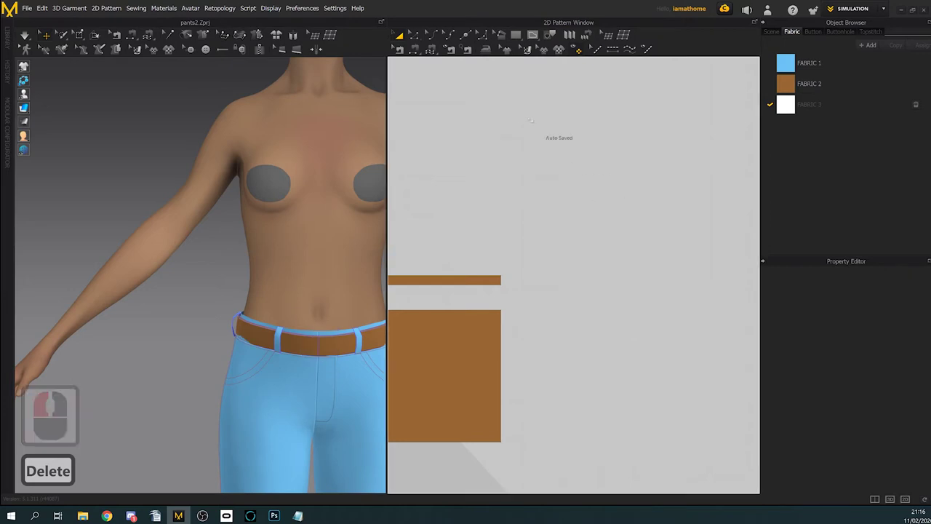
# Step: Create a rectangle pattern 2 cm wide and 2.5 cm high above the brown belt pieces
pyautogui.click(516, 36)
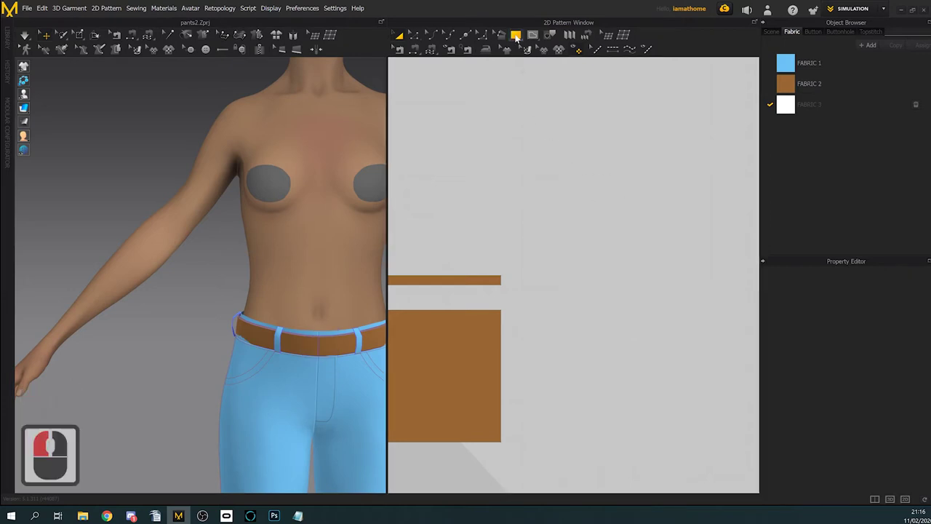
pyautogui.click(544, 191)
pyautogui.write('2')
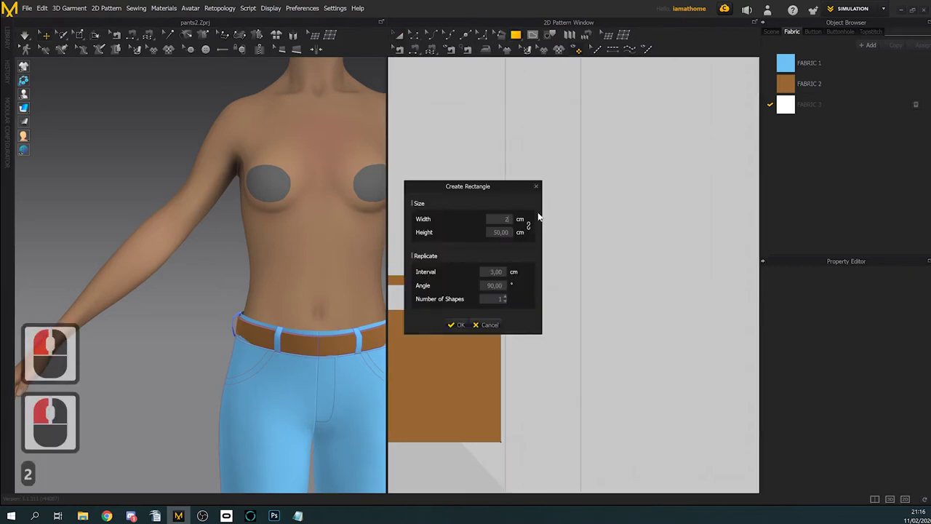
pyautogui.moveTo(493, 233); pyautogui.dragTo(557, 231)
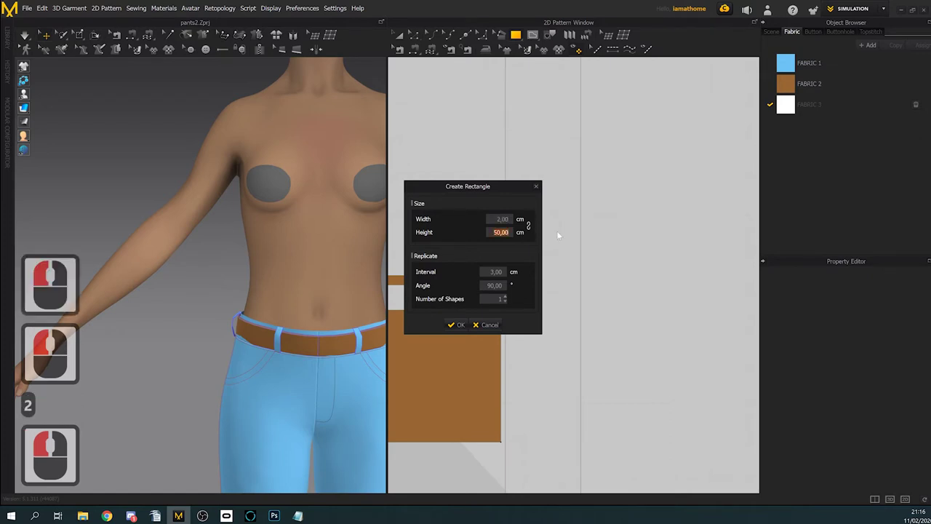
pyautogui.write('2,5')
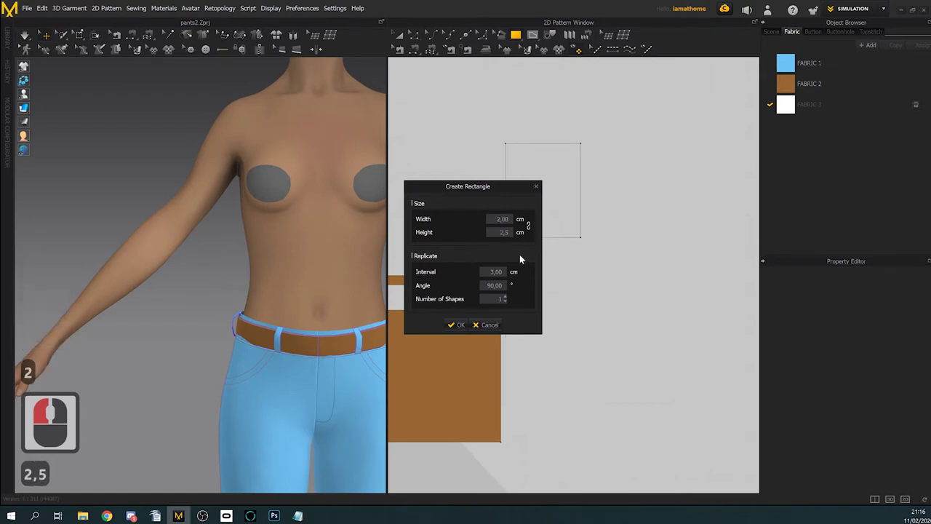
pyautogui.click(457, 324)
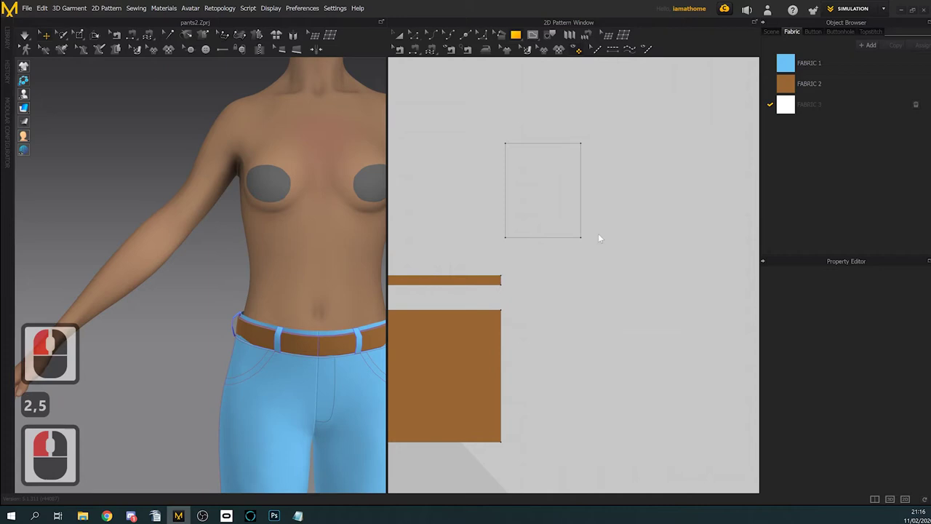
# Step: Split the rectangle's top edge into two lines 0.75 cm from its upper-left corner
pyautogui.click(414, 34)
pyautogui.click(540, 144)
pyautogui.rightClick(538, 143)
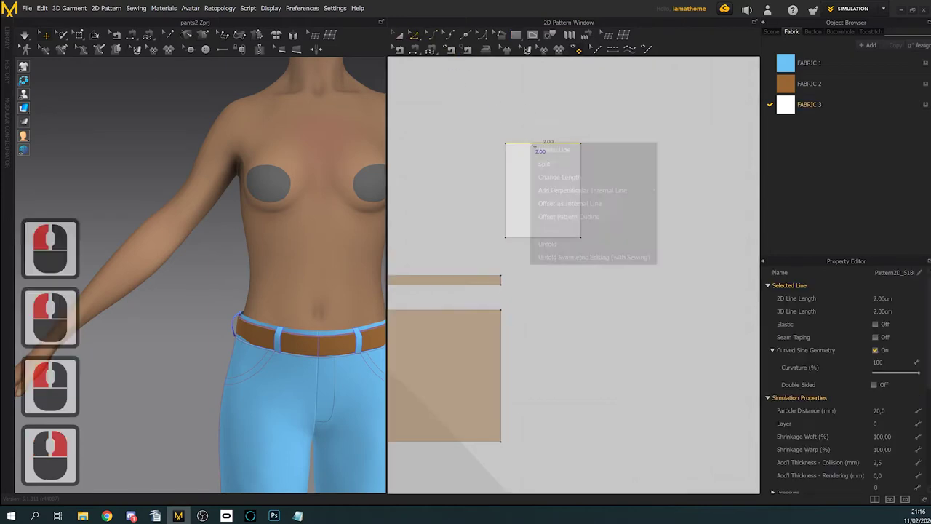
pyautogui.click(548, 166)
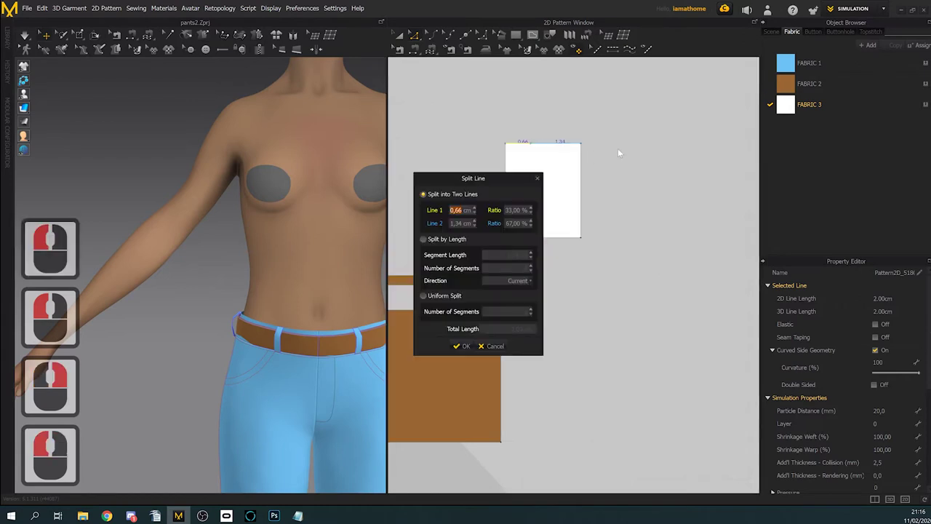
pyautogui.write('0,75')
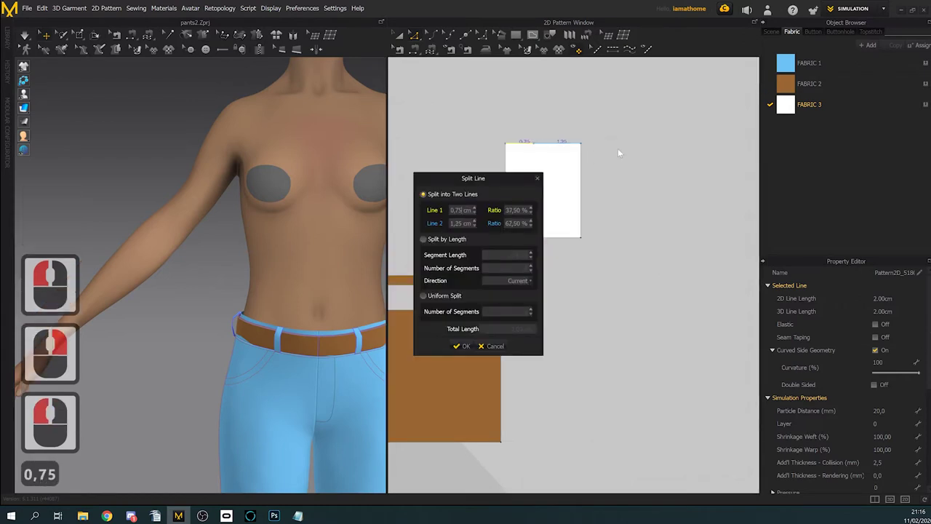
pyautogui.click(466, 345)
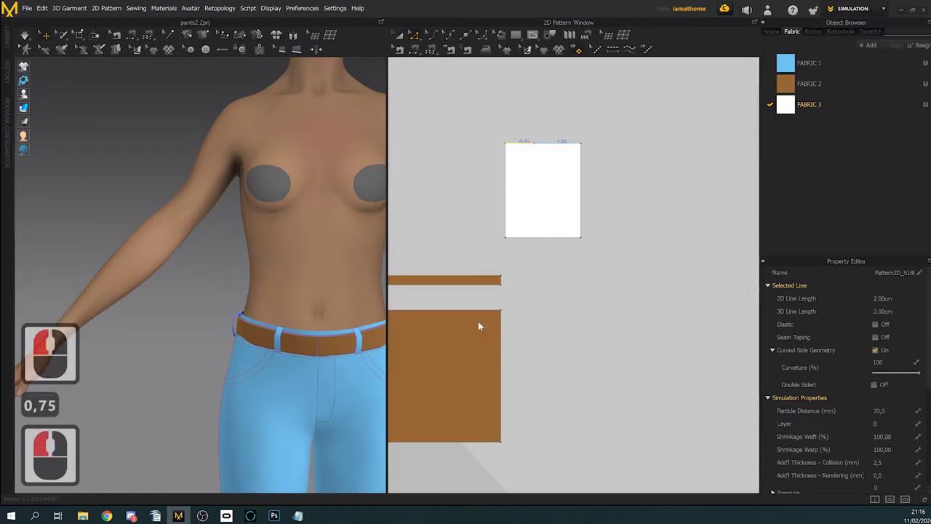
# Step: Split the rectangle's left edge into two lines 0.75 cm from its upper-left corner
pyautogui.click(510, 180)
pyautogui.rightClick(508, 178)
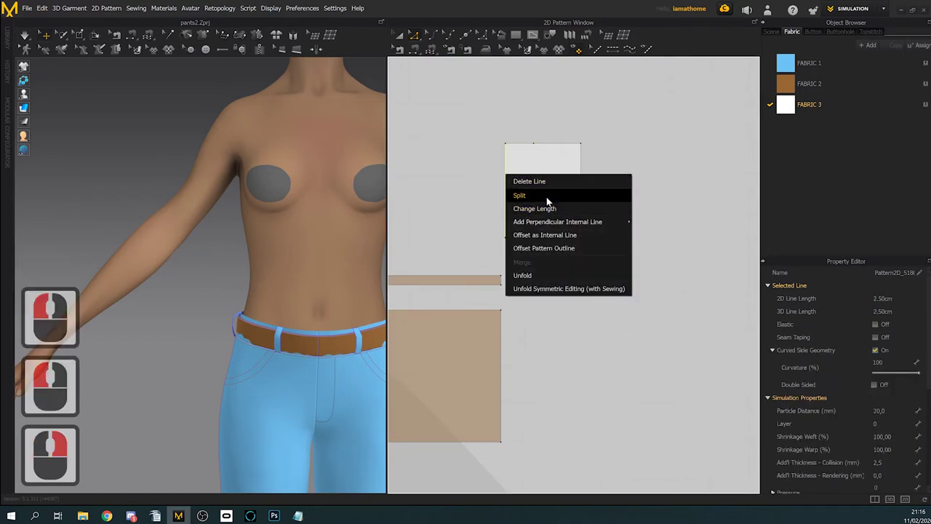
pyautogui.click(548, 196)
pyautogui.write('0,')
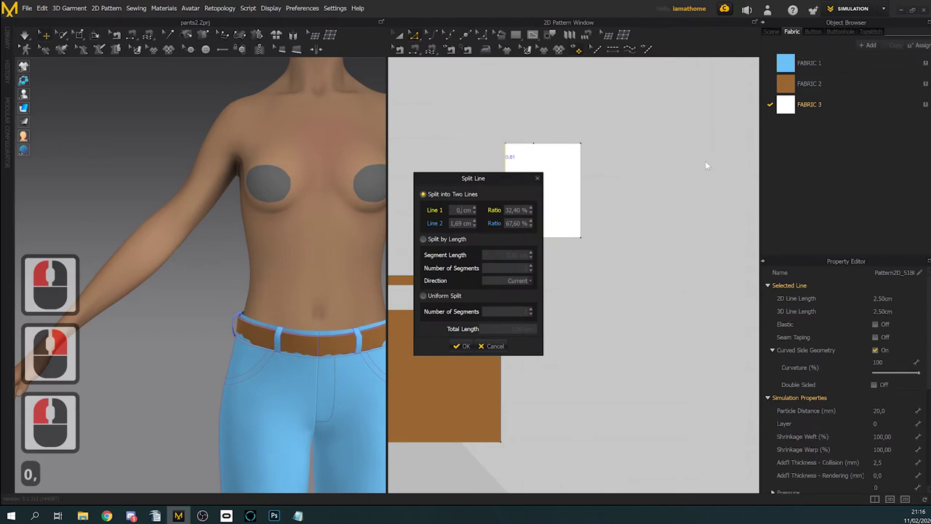
pyautogui.write('75')
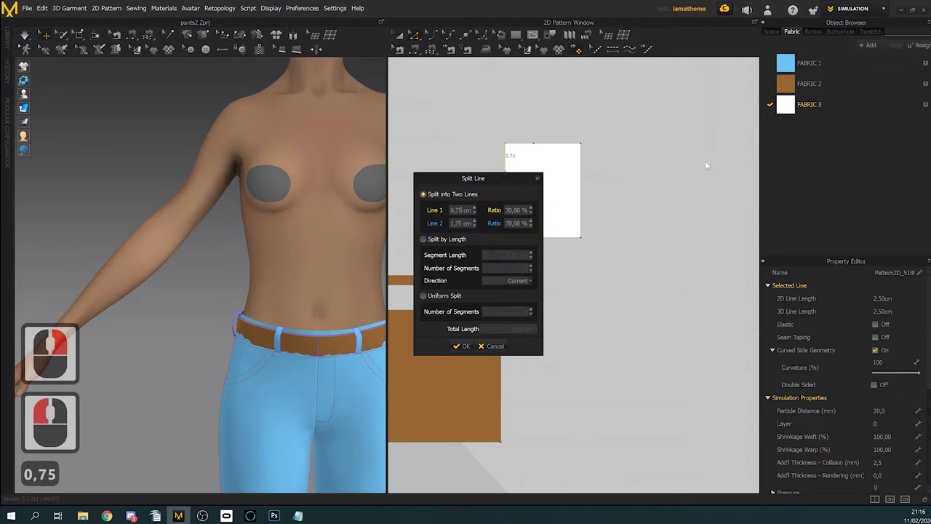
pyautogui.click(463, 346)
# Step: Delete the upper-left corner point of the white rectangle between the two split points
pyautogui.click(510, 149)
pyautogui.rightClick(510, 148)
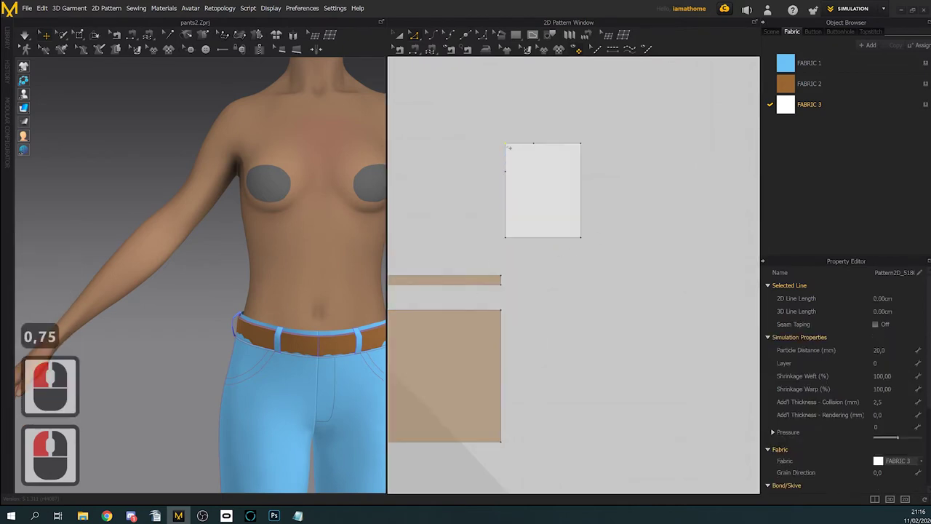
pyautogui.click(523, 152)
# Step: Curve the diagonal corner edge of the white pattern outward to a length of about 1.20 cm
pyautogui.click(450, 48)
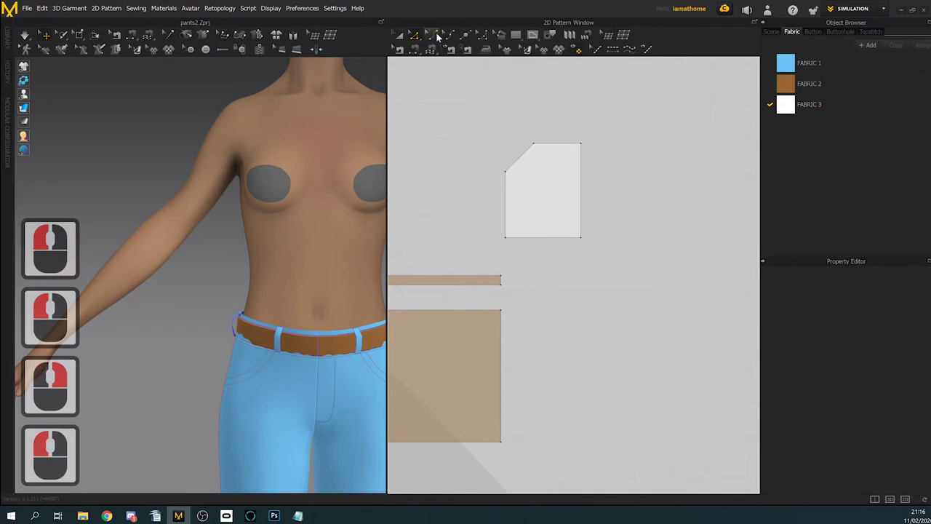
pyautogui.click(518, 157)
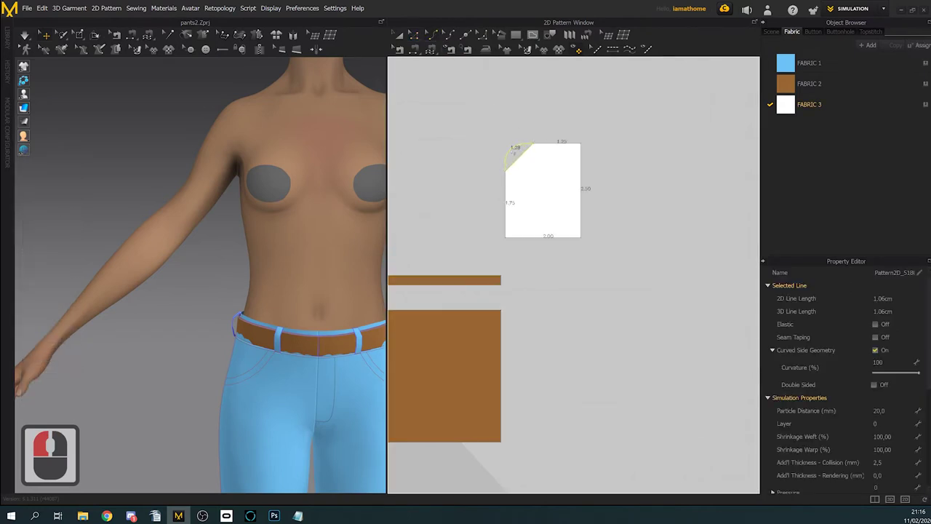
pyautogui.moveTo(516, 155); pyautogui.dragTo(517, 155)
# Step: Unfold the white pattern across its 2.5 cm right edge
pyautogui.click(416, 36)
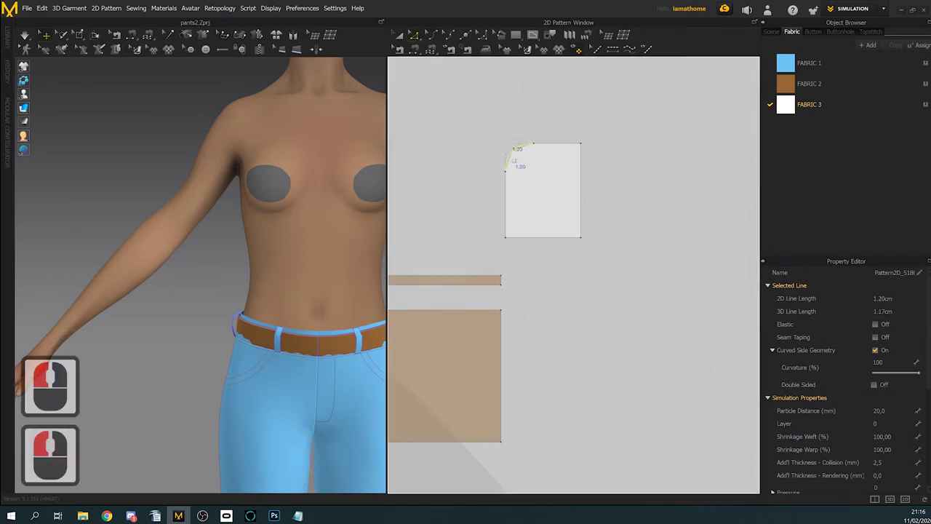
pyautogui.click(582, 191)
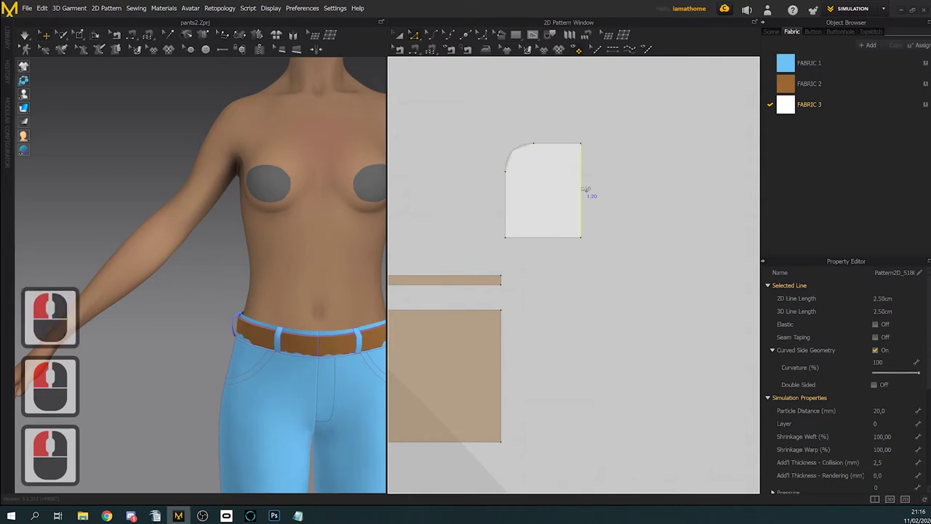
pyautogui.rightClick(582, 188)
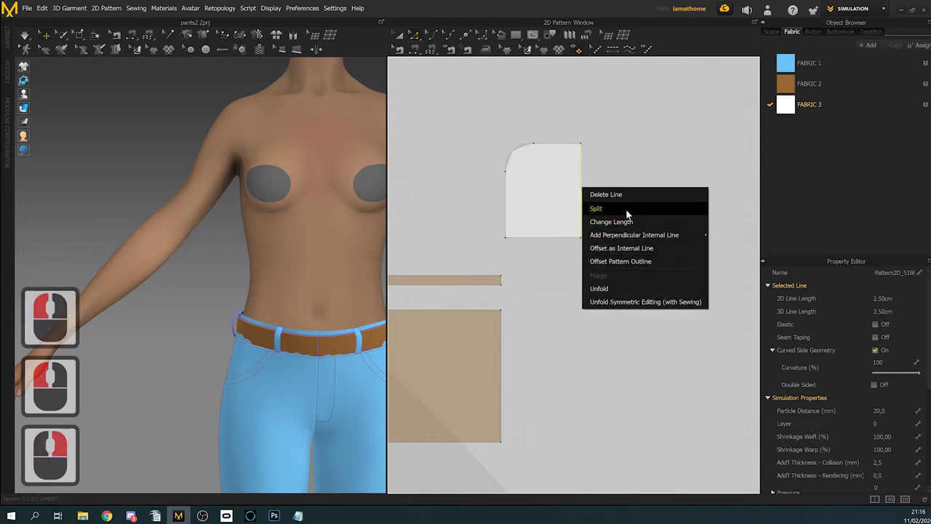
pyautogui.click(616, 293)
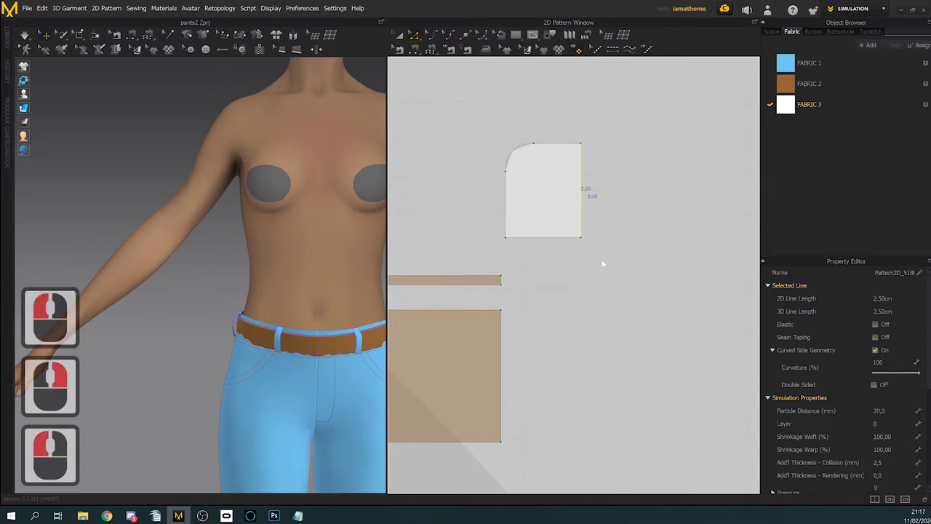
# Step: Join the bottom edge's two halves by converting its midpoint to a curve point, and delete all curve points on that edge
pyautogui.click(607, 239)
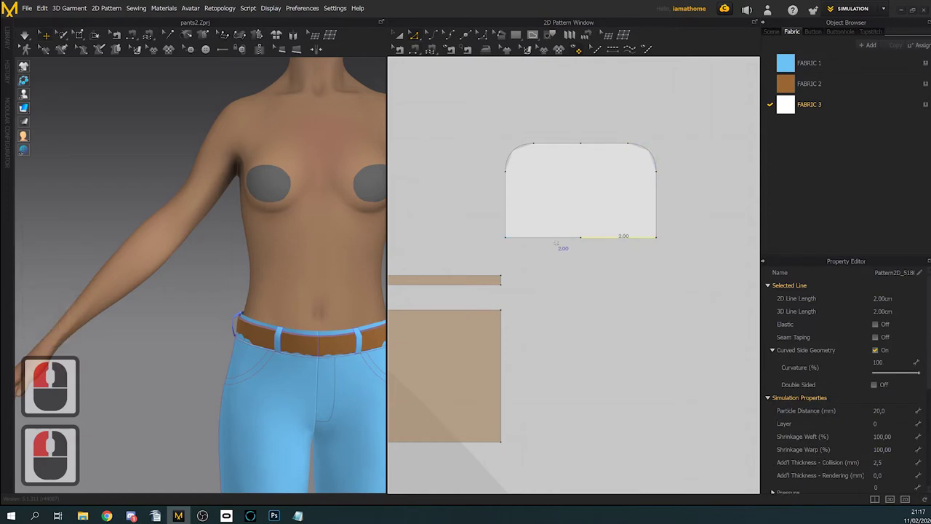
pyautogui.keyDown('shift'); pyautogui.click(554, 238); pyautogui.keyUp('shift')
pyautogui.rightClick(553, 238)
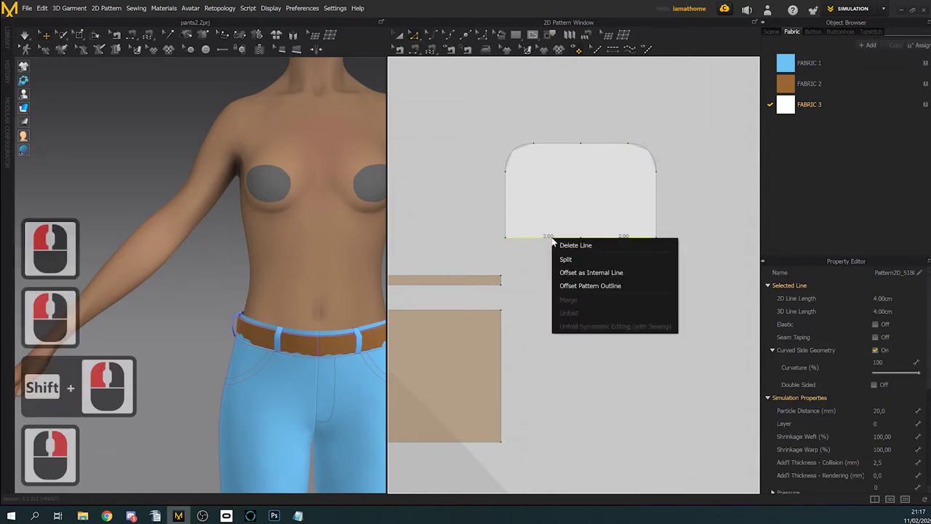
pyautogui.click(593, 273)
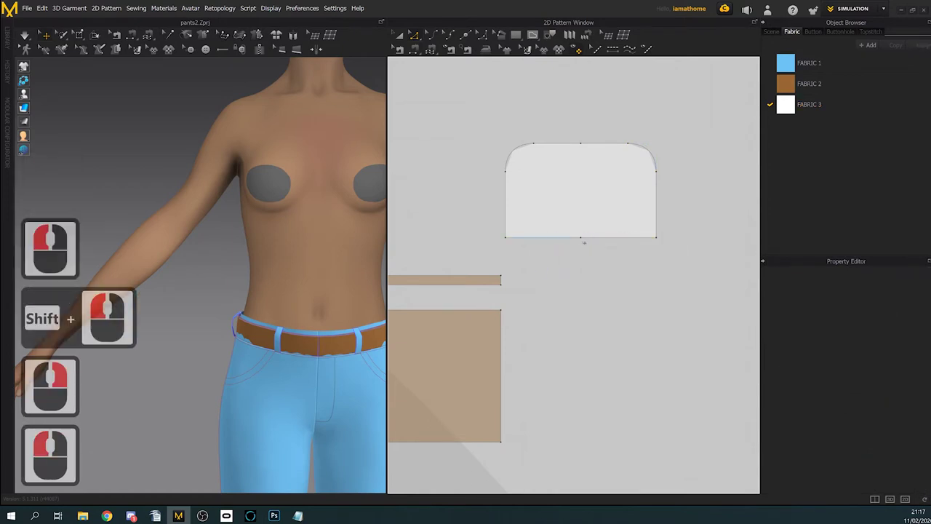
pyautogui.rightClick(582, 238)
pyautogui.click(601, 285)
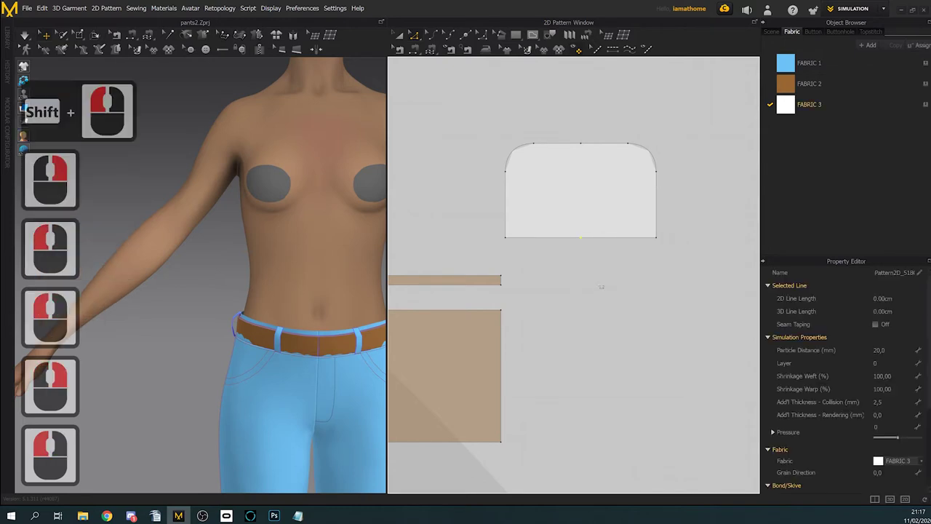
pyautogui.click(580, 238)
pyautogui.rightClick(579, 238)
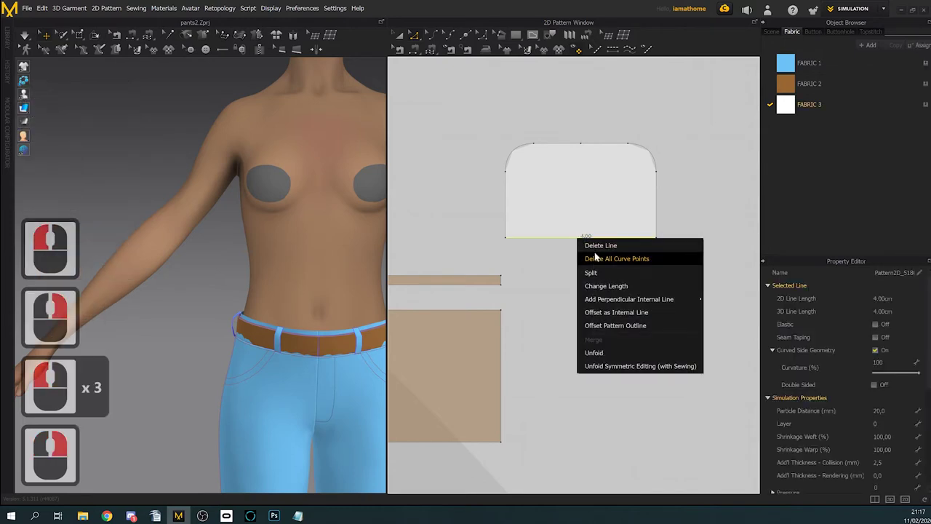
pyautogui.click(595, 259)
# Step: Unfold the white pattern across its joined 4 cm bottom edge to complete the rounded buckle outline
pyautogui.rightClick(580, 238)
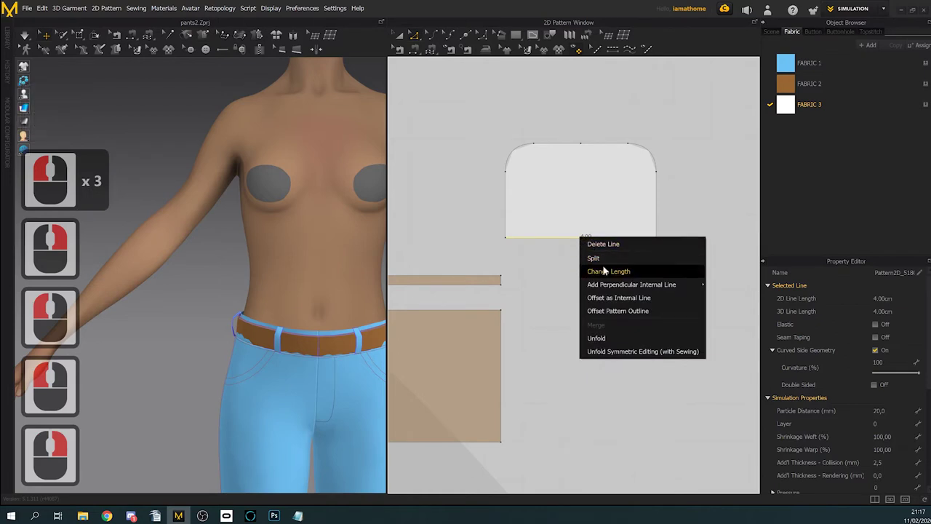
pyautogui.click(612, 327)
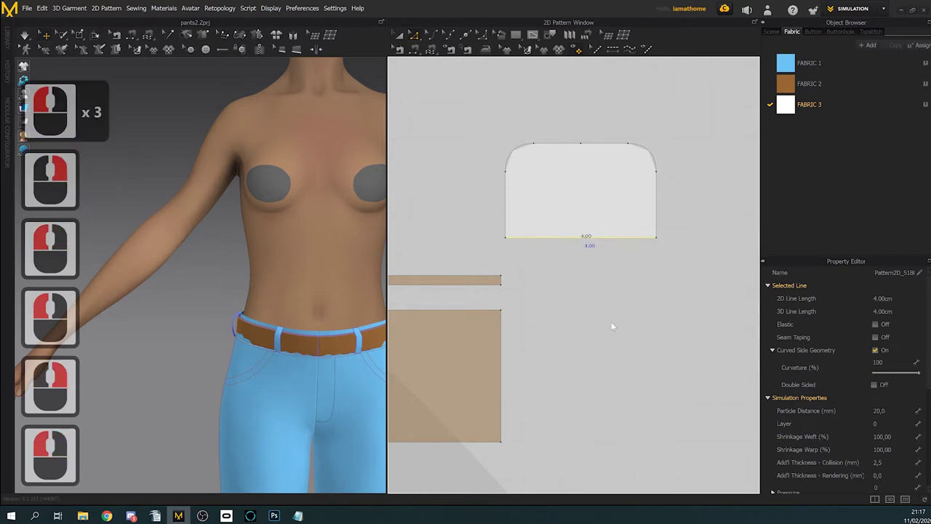
pyautogui.click(659, 206)
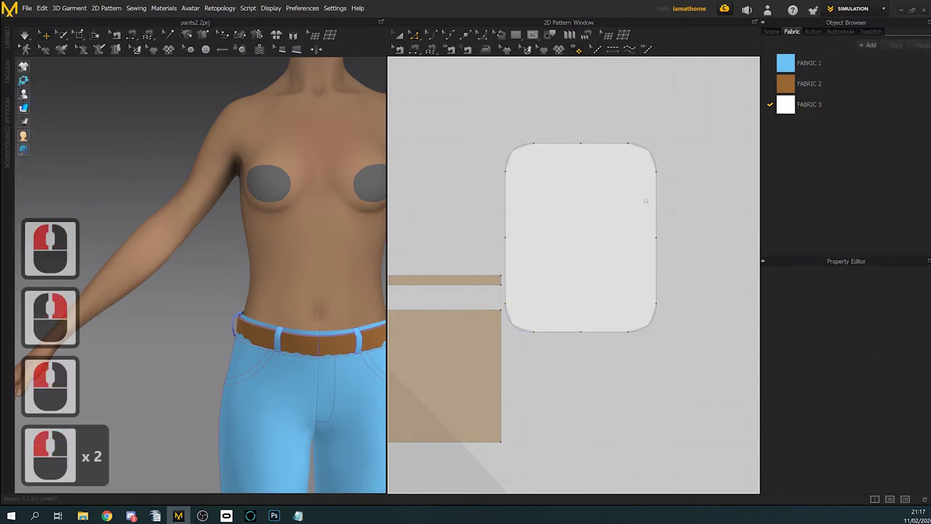
pyautogui.click(645, 200)
pyautogui.press('Delete')
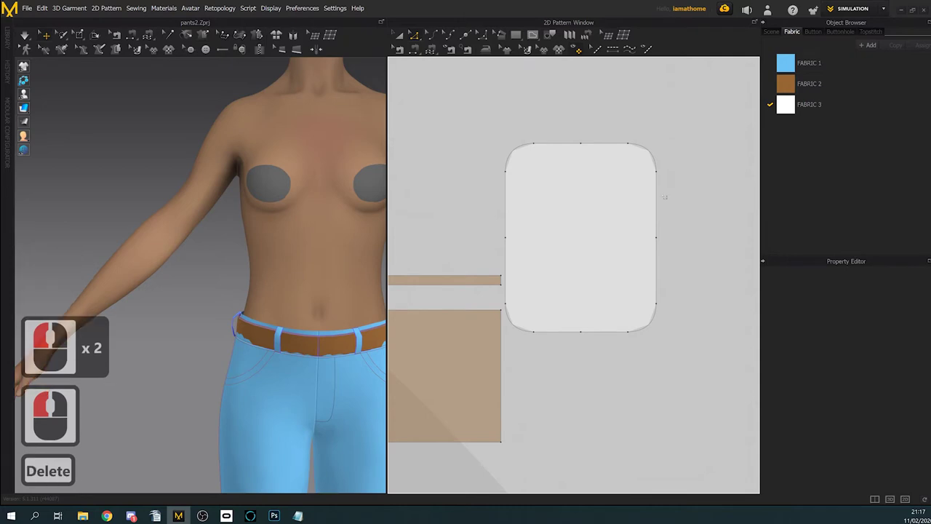
# Step: Offset the whole buckle outline inward as an internal line at a distance of 0.75 cm
pyautogui.doubleClick(664, 198)
pyautogui.rightClick(661, 197)
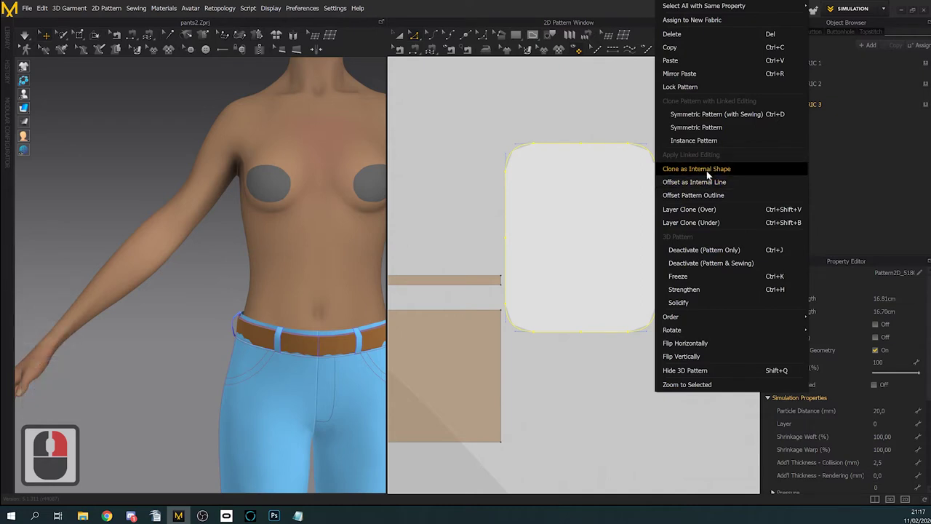
pyautogui.click(710, 182)
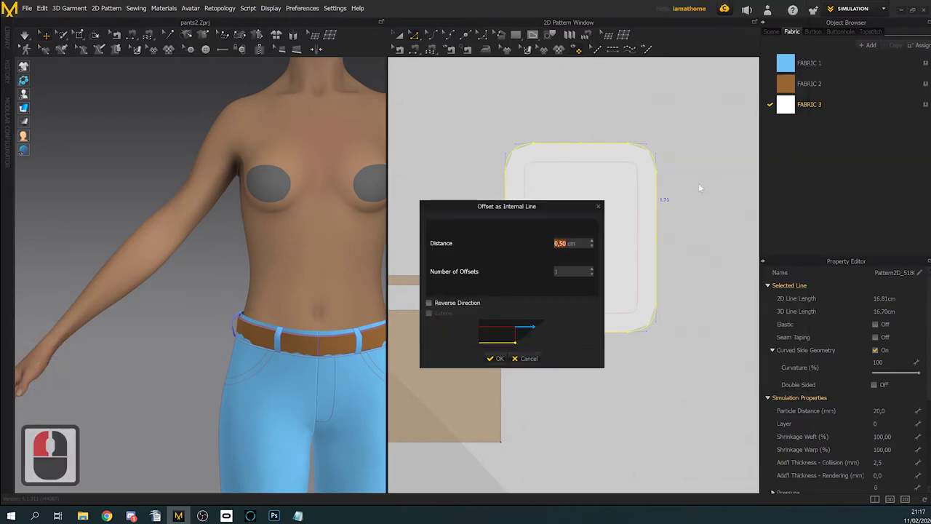
pyautogui.click(559, 208)
pyautogui.moveTo(558, 206); pyautogui.dragTo(791, 203)
pyautogui.click(825, 238)
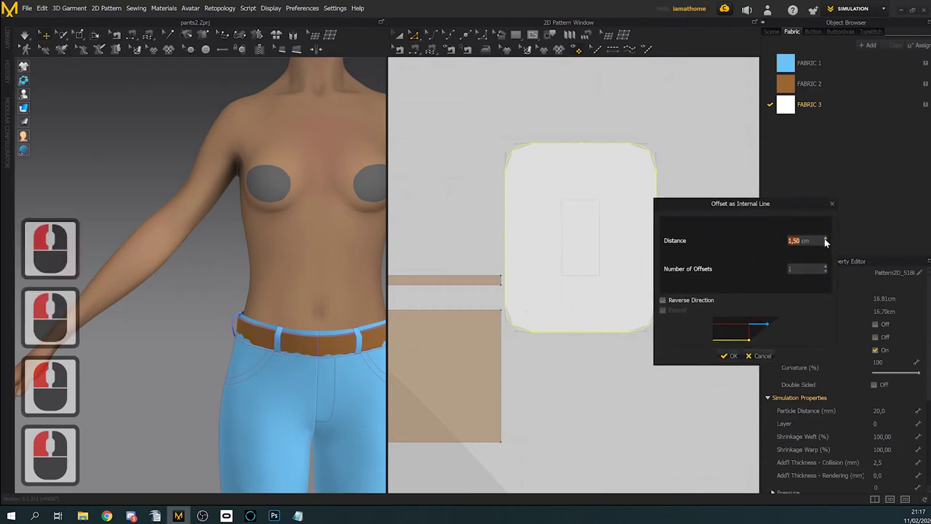
pyautogui.click(775, 236)
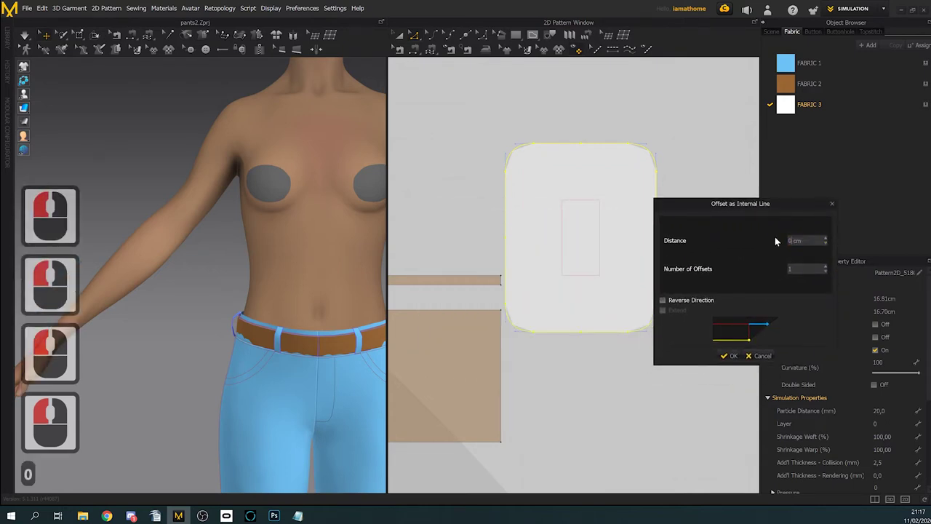
pyautogui.write('0,75')
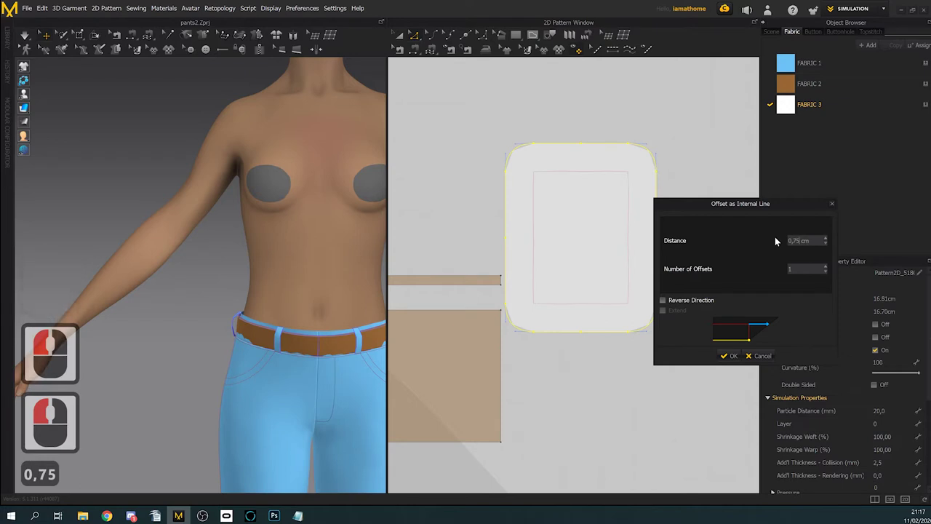
pyautogui.click(730, 356)
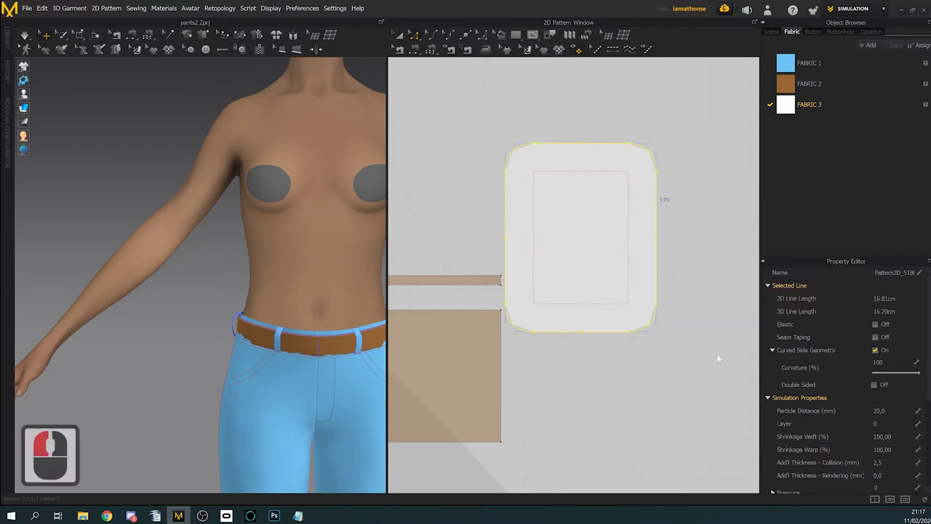
# Step: Convert the midpoint of the internal rectangle's right edge to a curve point and delete all curve points on that edge
pyautogui.click(626, 281)
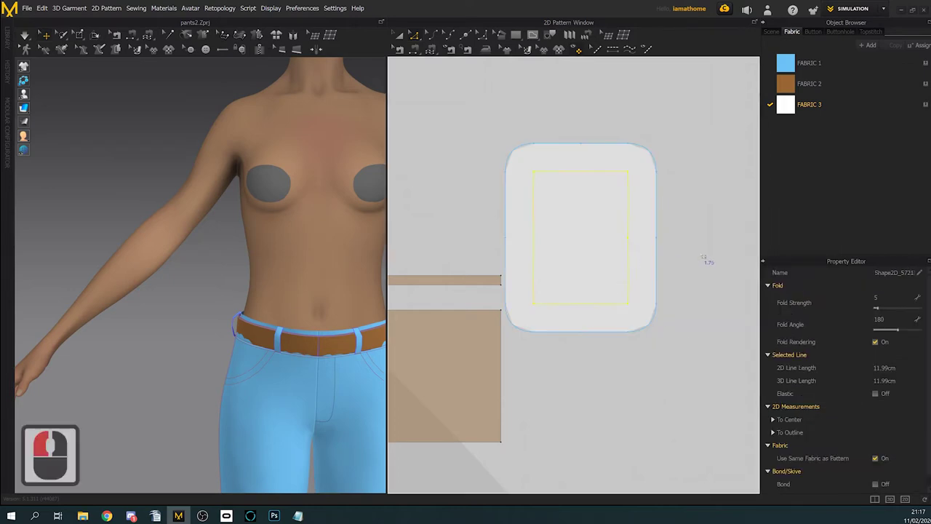
pyautogui.click(631, 242)
pyautogui.click(631, 242)
pyautogui.rightClick(629, 240)
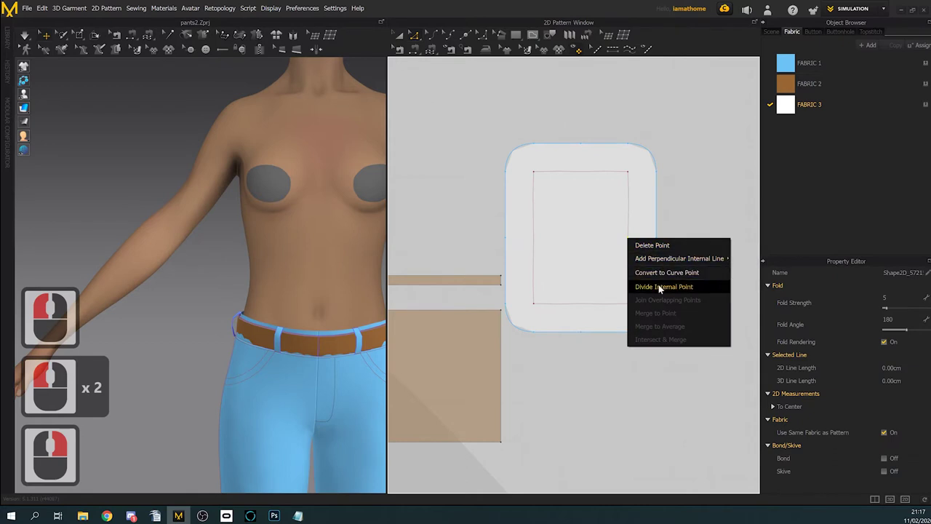
pyautogui.click(657, 270)
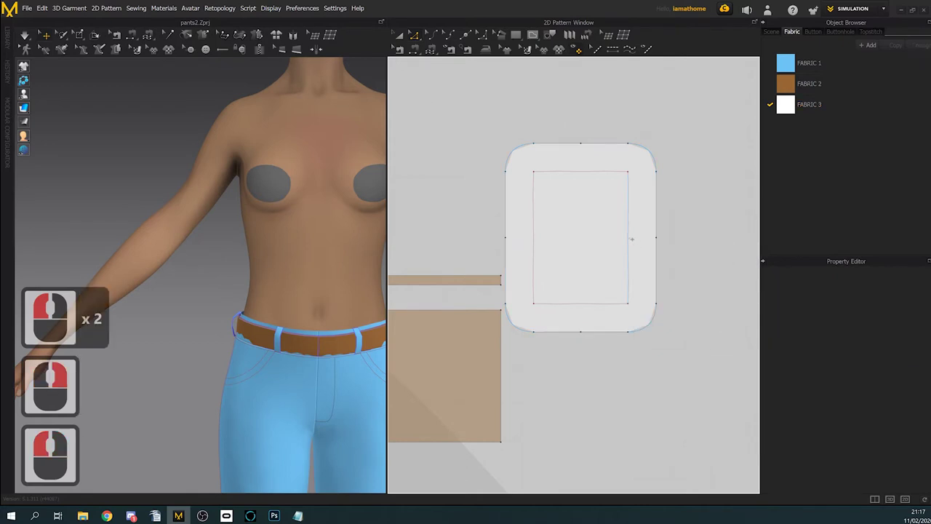
pyautogui.click(632, 238)
pyautogui.rightClick(631, 241)
pyautogui.click(641, 253)
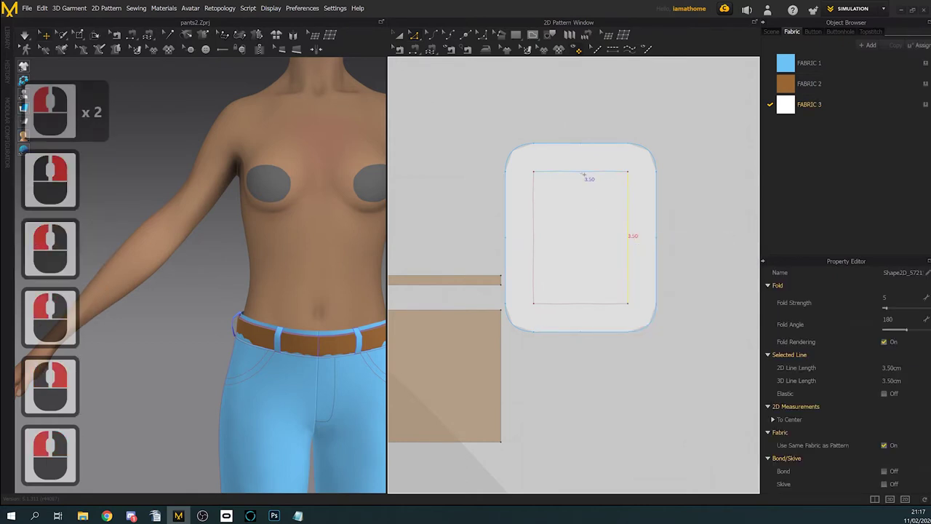
# Step: Delete all curve points on the internal rectangle's top, left and bottom edges
pyautogui.click(584, 172)
pyautogui.rightClick(584, 172)
pyautogui.click(613, 191)
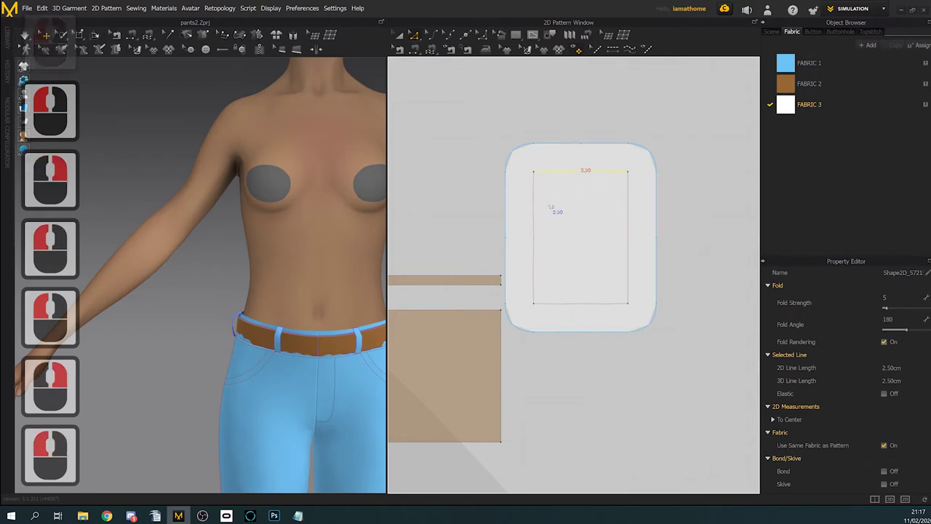
pyautogui.click(535, 211)
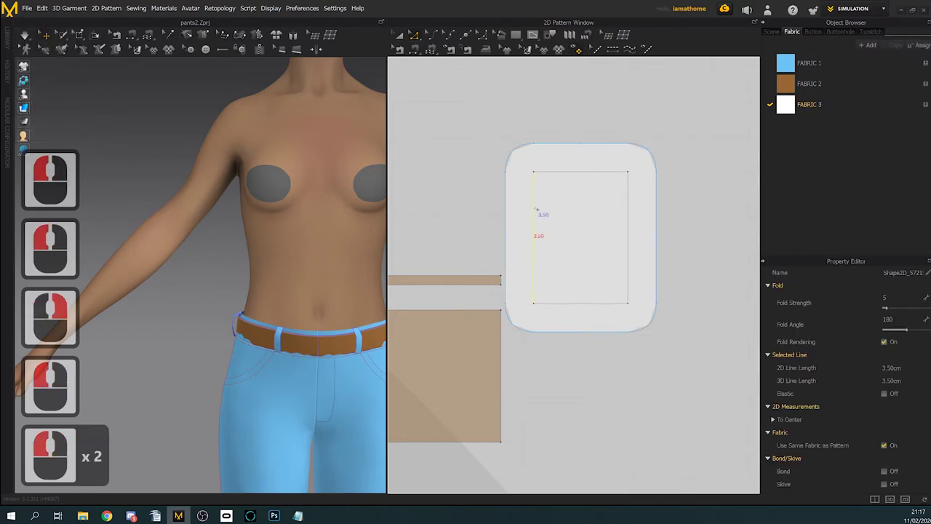
pyautogui.rightClick(537, 209)
pyautogui.click(559, 225)
pyautogui.click(595, 303)
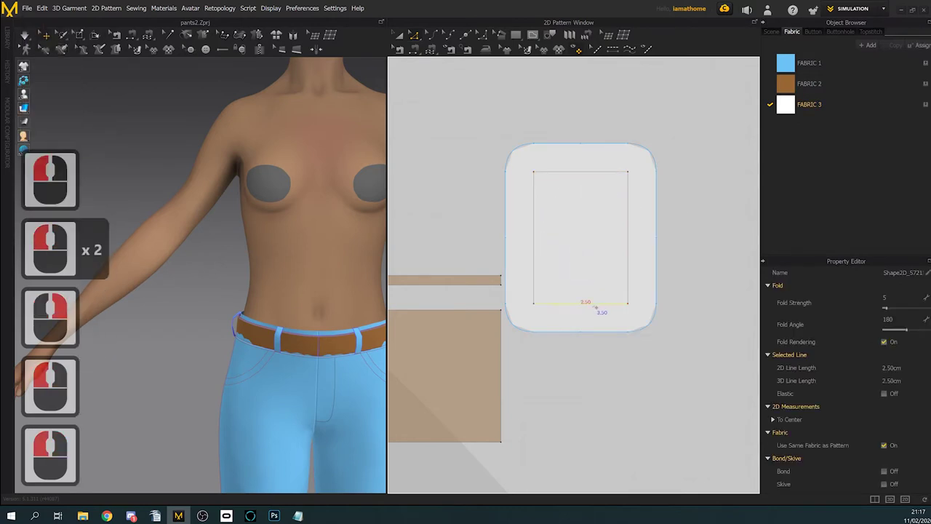
pyautogui.rightClick(594, 304)
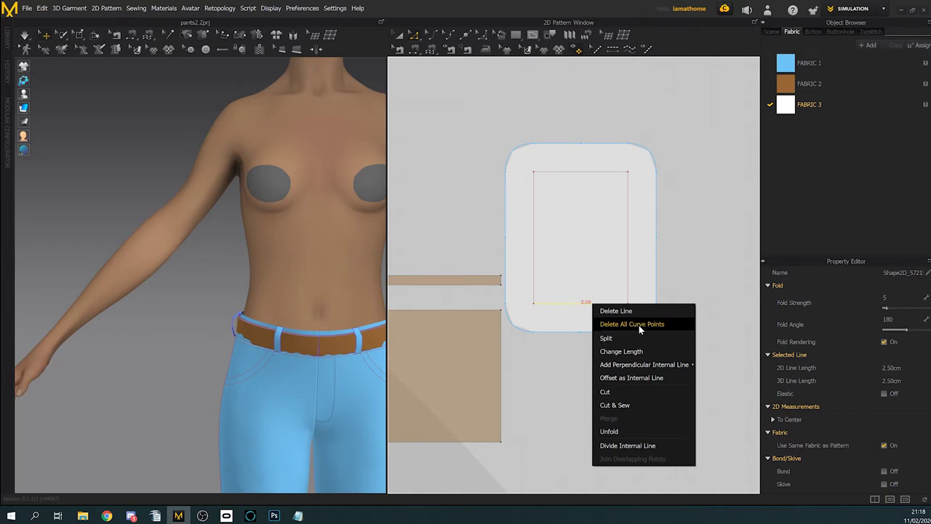
pyautogui.click(698, 309)
# Step: Convert the midpoints of the buckle outline's top, right, bottom and left edges to curve points
pyautogui.scroll(-4, 684, 308)
pyautogui.scroll(2, 667, 306)
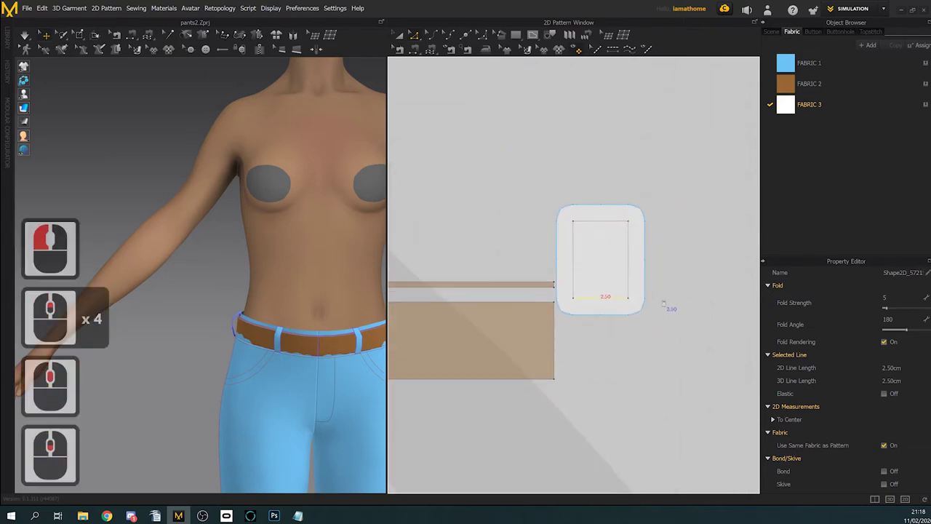
pyautogui.click(641, 173)
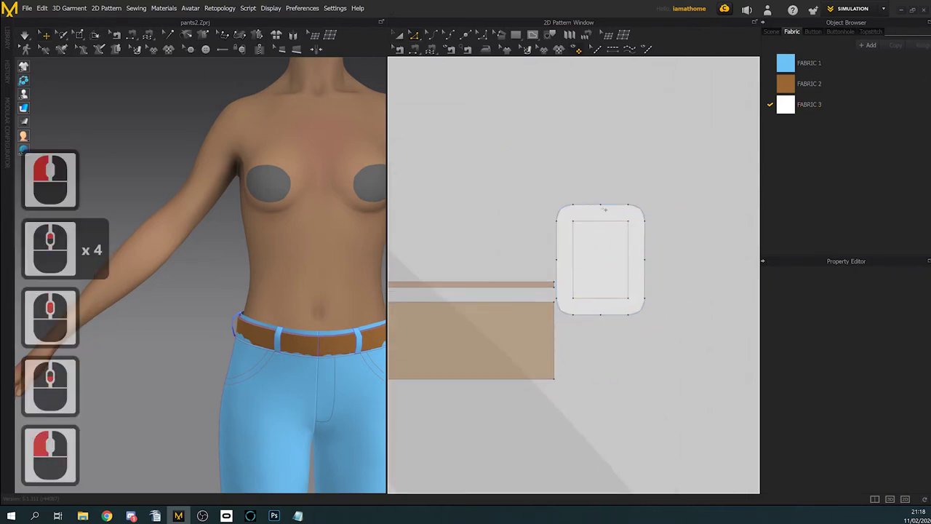
pyautogui.click(619, 219)
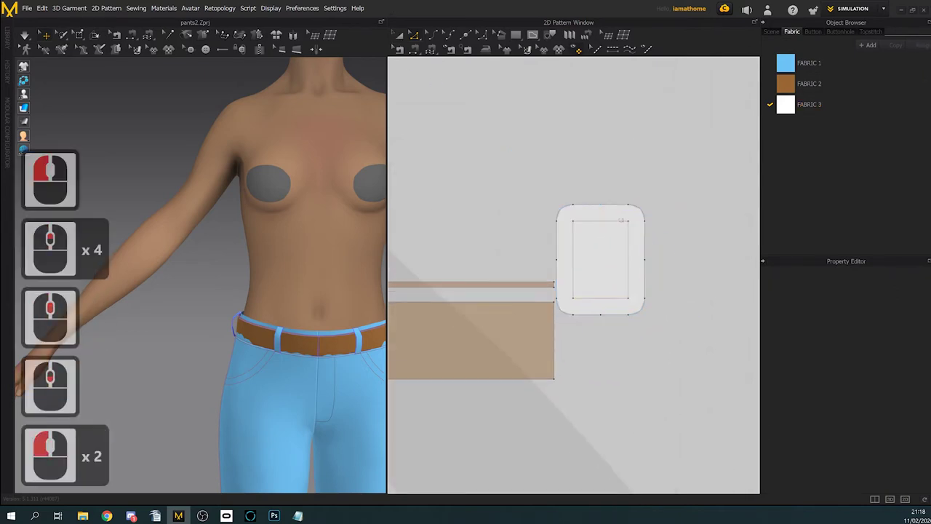
pyautogui.keyDown('shift'); pyautogui.click(645, 260); pyautogui.keyUp('shift')
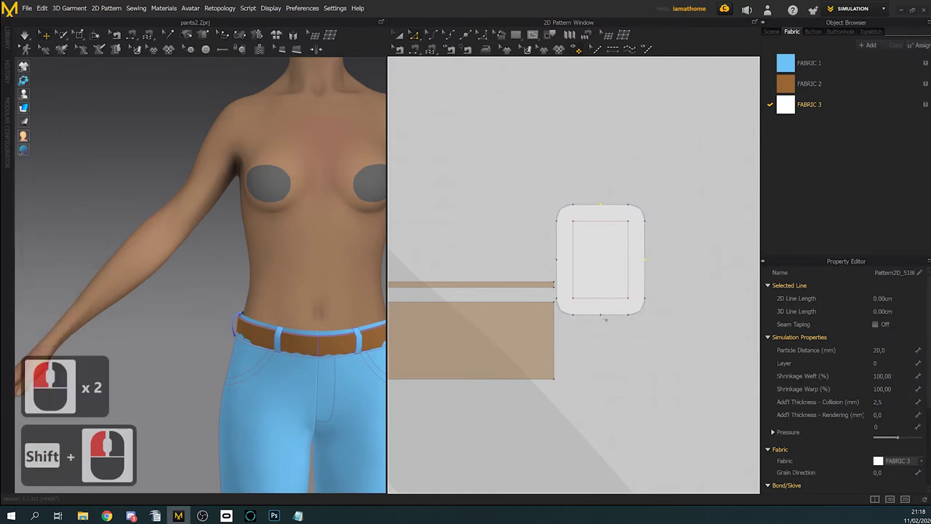
pyautogui.keyDown('shift'); pyautogui.click(604, 317); pyautogui.keyUp('shift')
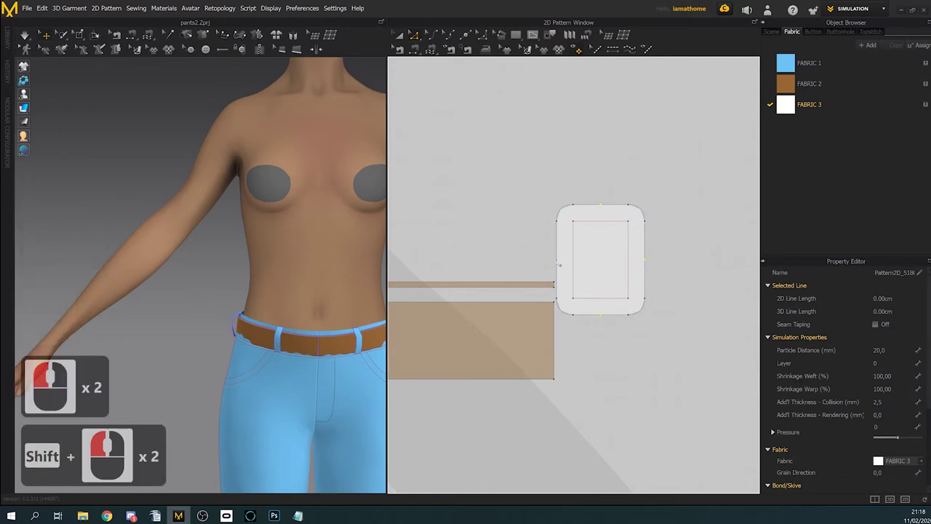
pyautogui.rightClick(560, 265)
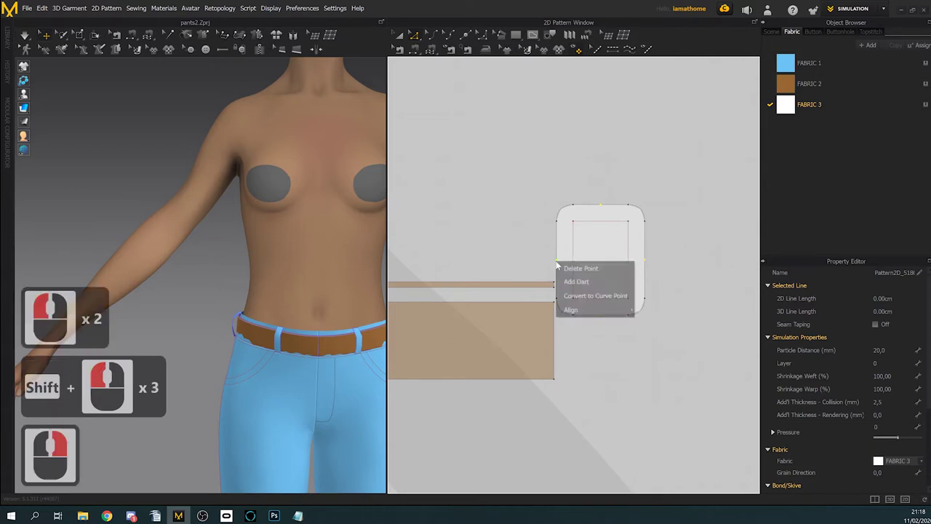
pyautogui.click(571, 296)
pyautogui.click(686, 272)
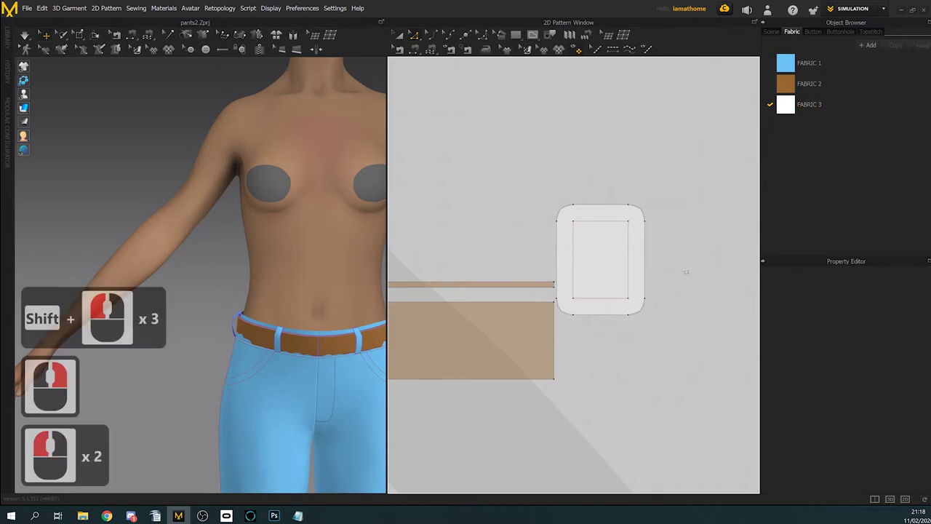
# Step: Convert the buckle's internal rectangle to a hole
pyautogui.click(398, 35)
pyautogui.click(589, 222)
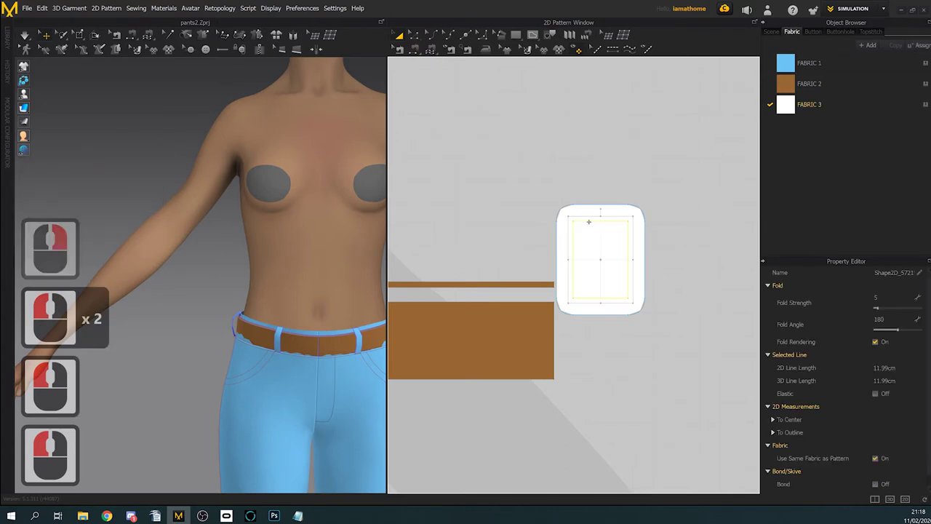
pyautogui.rightClick(589, 222)
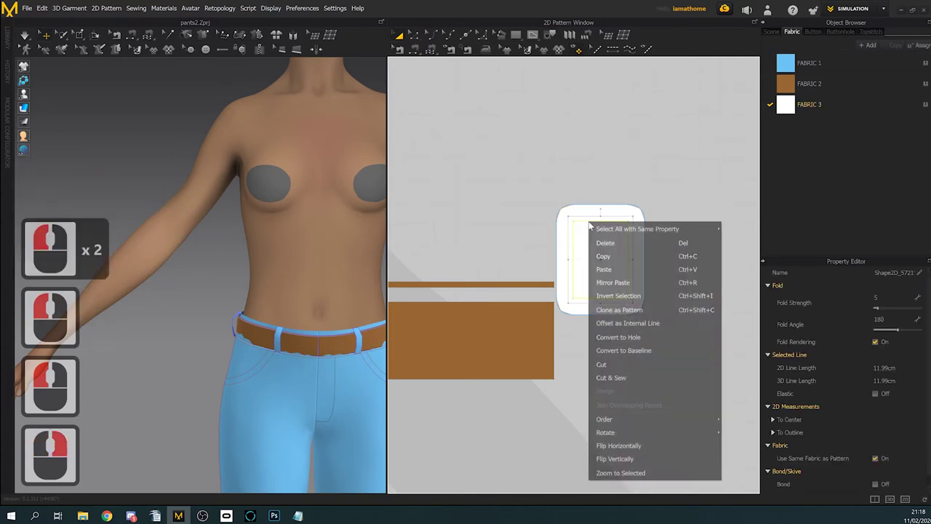
pyautogui.click(628, 323)
# Step: Position the buckle in 3D just in front of the belt, centred on the pants' front seam
pyautogui.click(602, 213)
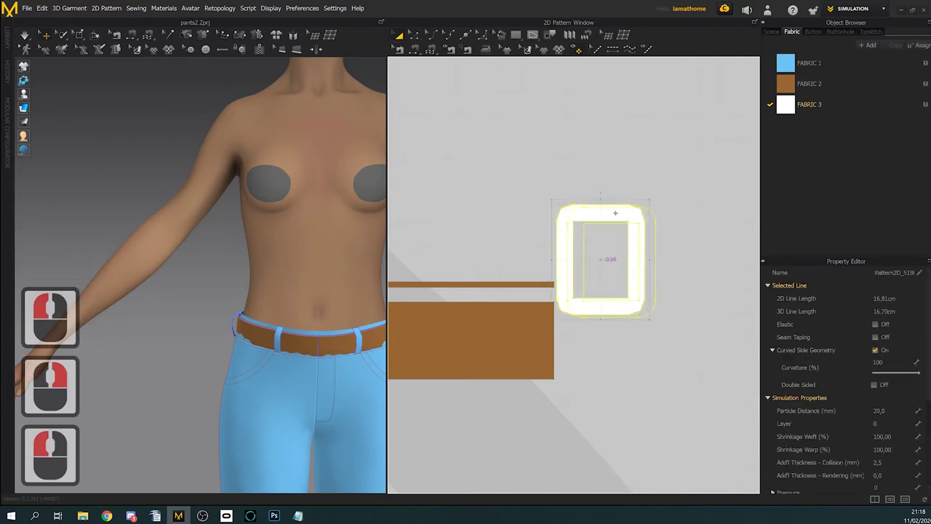
pyautogui.scroll(-5, 462, 270)
pyautogui.scroll(-3, 310, 277)
pyautogui.moveTo(310, 278); pyautogui.dragTo(258, 268, button='middle')
pyautogui.scroll(-2, 339, 204)
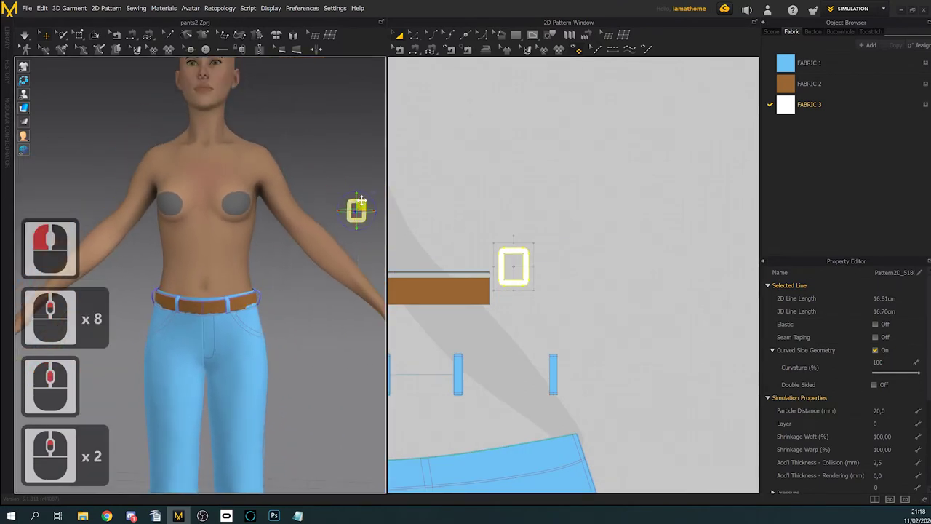
pyautogui.click(207, 310)
pyautogui.moveTo(207, 309); pyautogui.dragTo(349, 343, button='right')
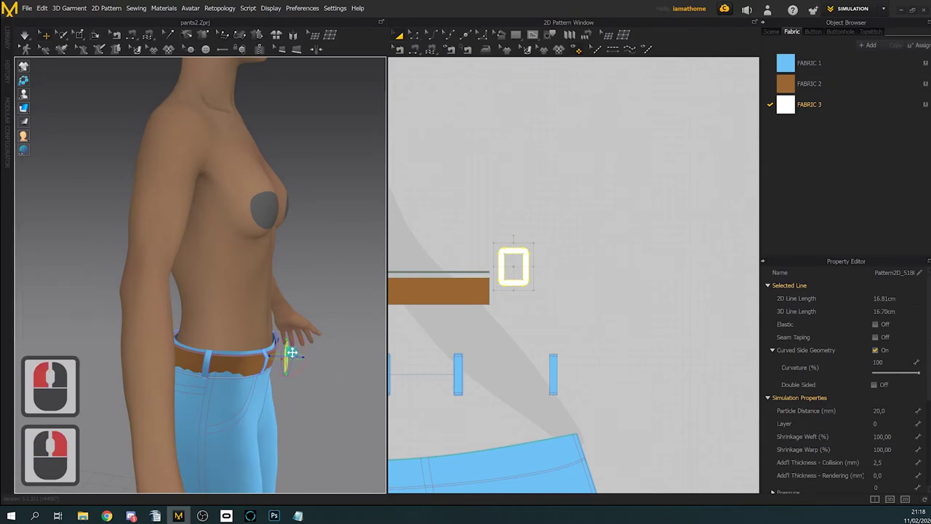
pyautogui.moveTo(281, 354); pyautogui.dragTo(288, 284, button='right')
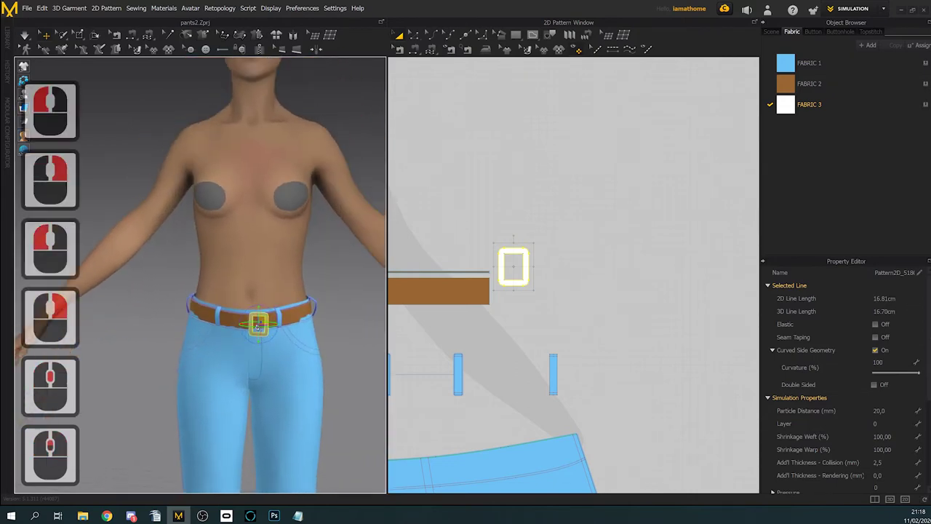
pyautogui.scroll(7, 287, 284)
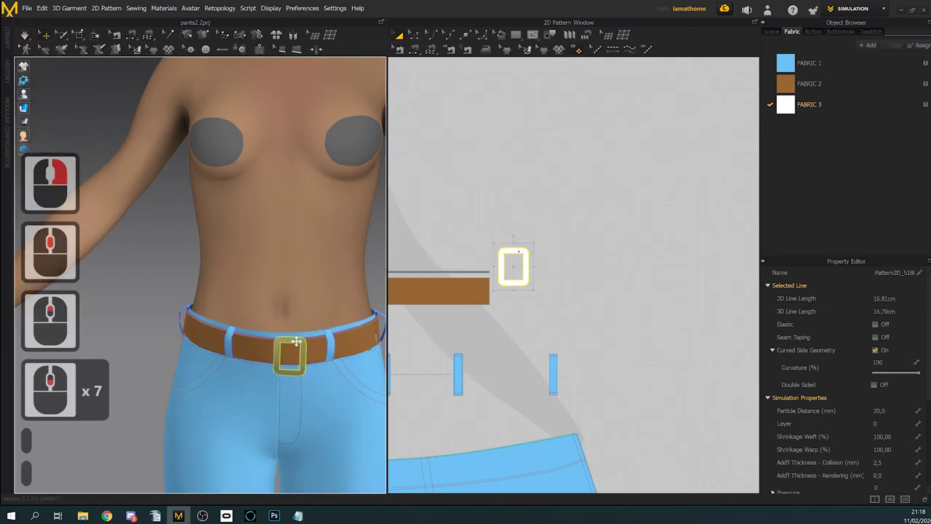
pyautogui.moveTo(299, 355); pyautogui.dragTo(315, 344, button='right')
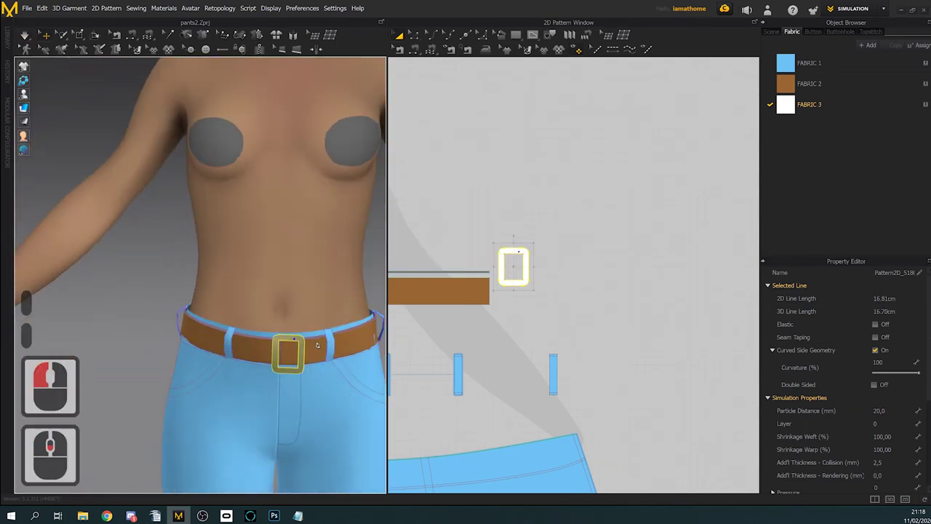
# Step: Rename the buckle's fabric from FABRIC 3 to leather
pyautogui.click(526, 268)
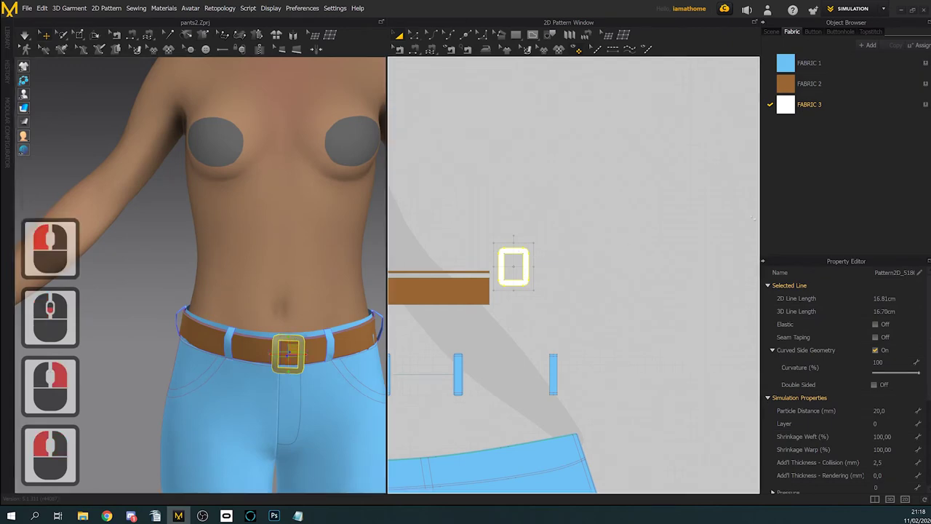
pyautogui.tripleClick(816, 108)
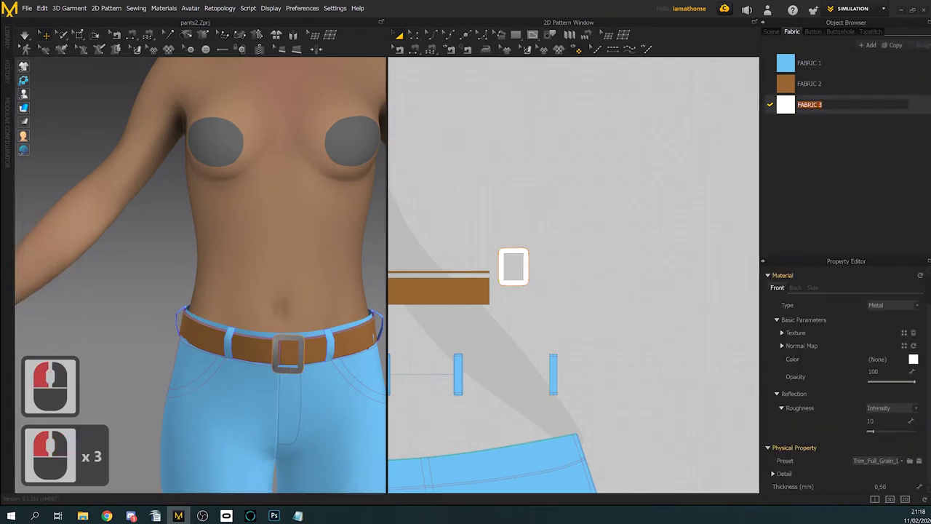
pyautogui.click(785, 108)
pyautogui.write('leather')
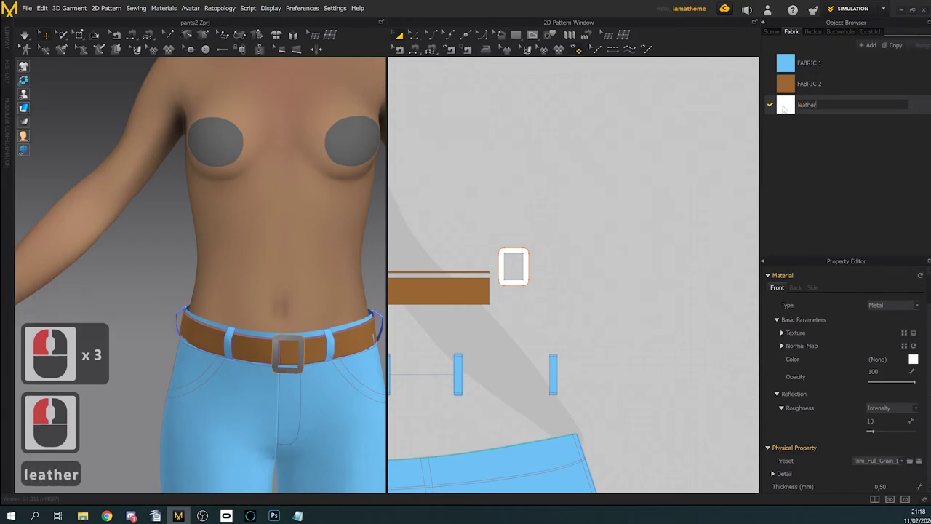
pyautogui.press('Return')
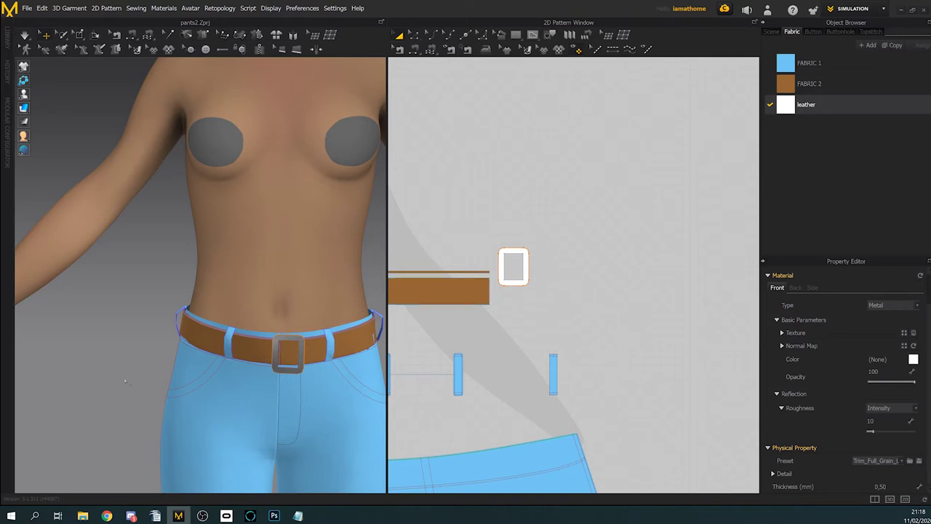
# Step: Examine how the belt and buckle sit around the front of the waist
pyautogui.click(441, 291)
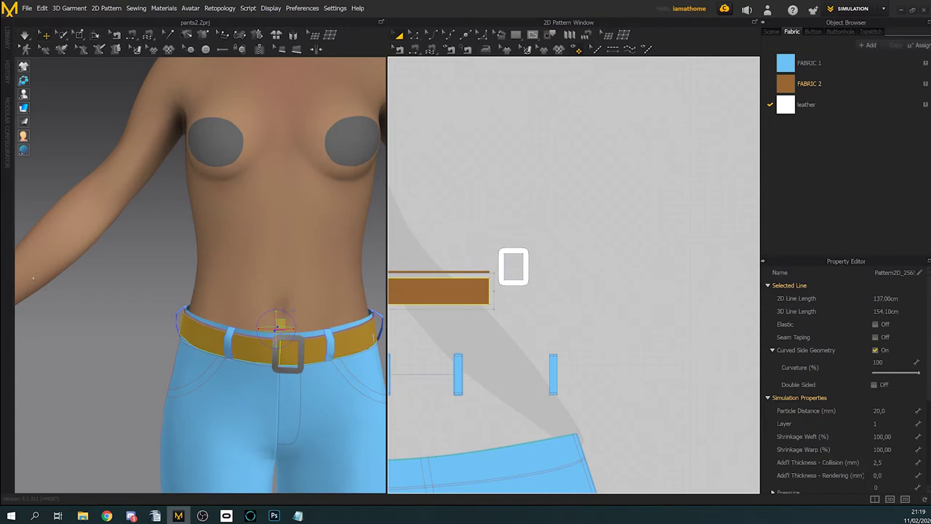
pyautogui.moveTo(156, 396); pyautogui.dragTo(96, 331, button='middle')
pyautogui.moveTo(156, 368); pyautogui.dragTo(169, 373, button='right')
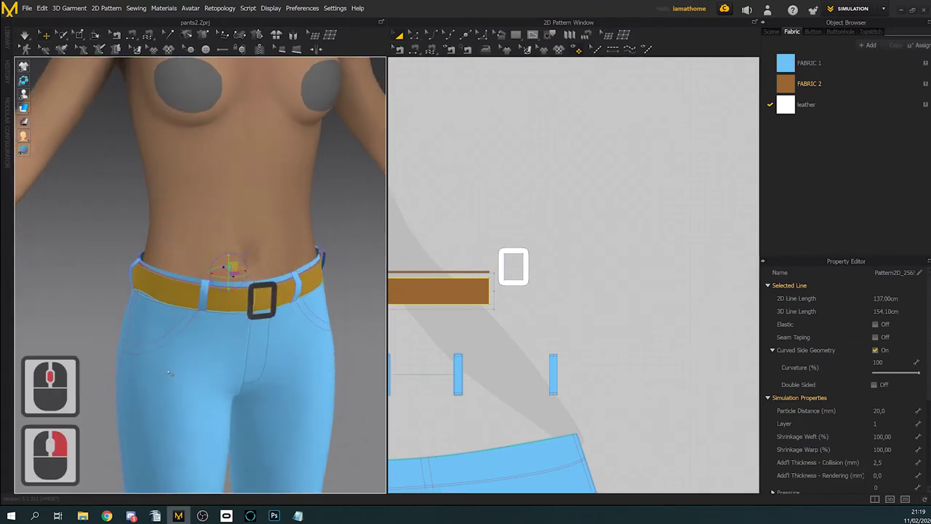
pyautogui.scroll(5, 168, 372)
pyautogui.scroll(2, 237, 354)
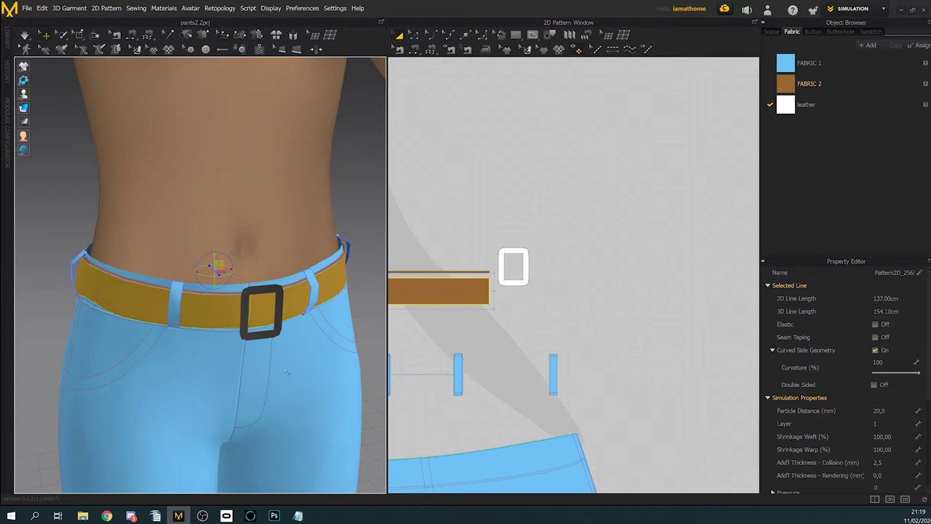
pyautogui.moveTo(286, 372); pyautogui.dragTo(257, 371, button='right')
pyautogui.scroll(5, 254, 374)
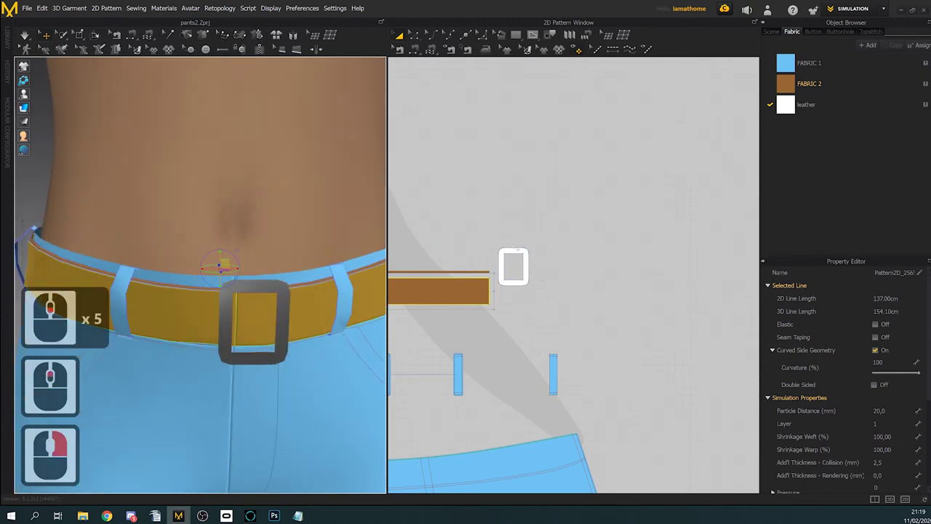
# Step: Move the buckle's 2D pattern piece level with the end of the long brown belt strip
pyautogui.click(231, 342)
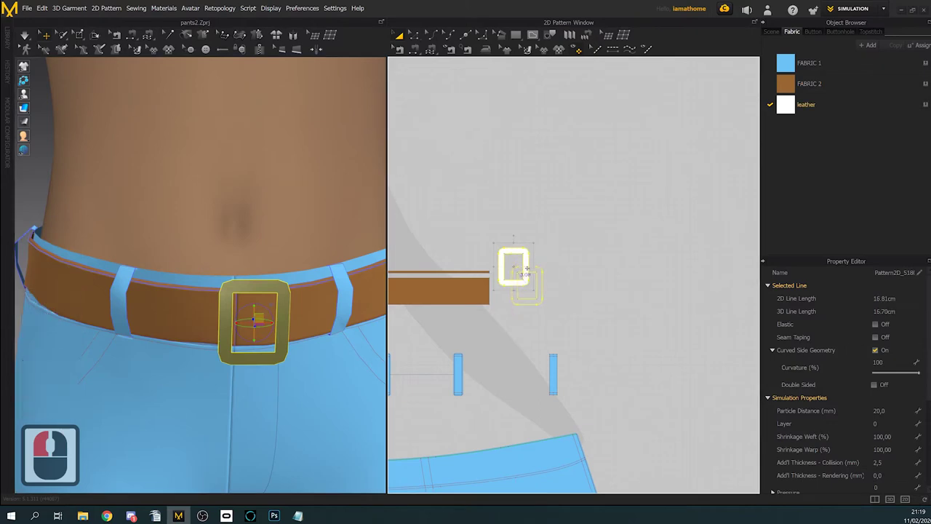
pyautogui.scroll(-5, 244, 356)
pyautogui.moveTo(256, 348)
pyautogui.mouseDown(button='right')
pyautogui.moveTo(301, 347)
pyautogui.moveTo(253, 348)
pyautogui.mouseUp(button='right')
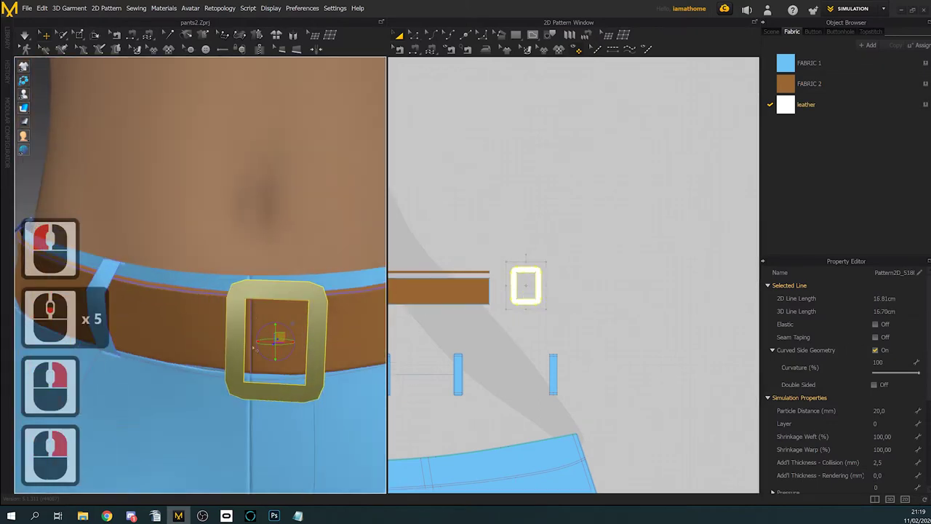
pyautogui.scroll(-3, 588, 316)
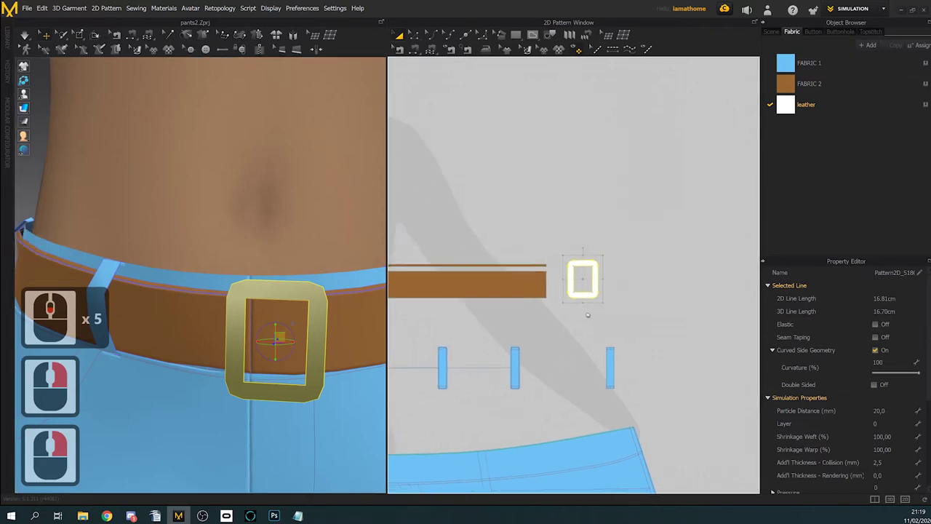
pyautogui.middleClick(626, 313)
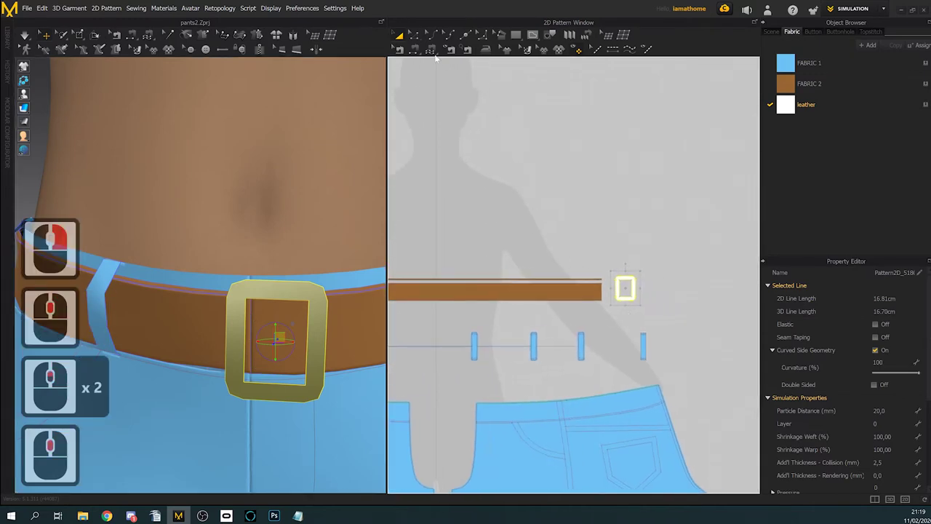
pyautogui.scroll(-3, 580, 228)
pyautogui.moveTo(498, 267); pyautogui.dragTo(512, 267, button='middle')
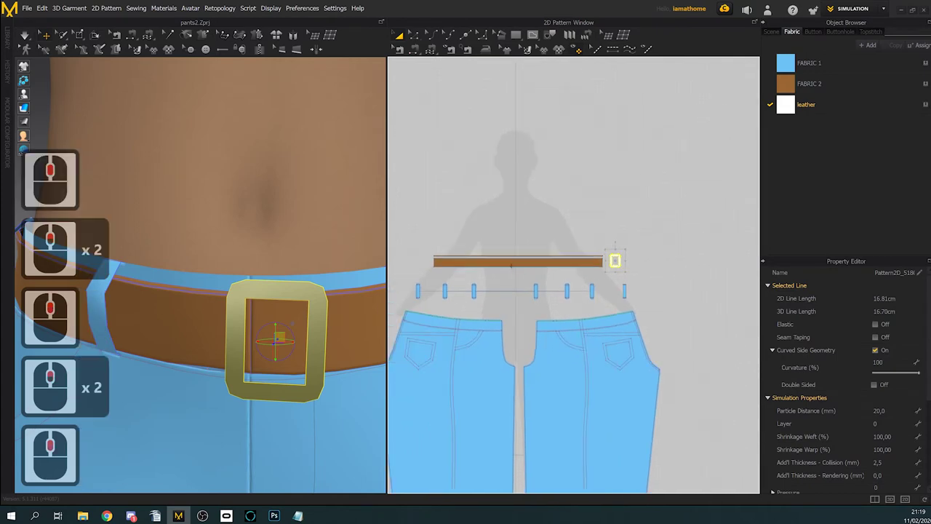
# Step: Raise the buckle above the belt in 3D and segment-sew its inner left edge to the belt strip's right end
pyautogui.moveTo(298, 276); pyautogui.dragTo(299, 143)
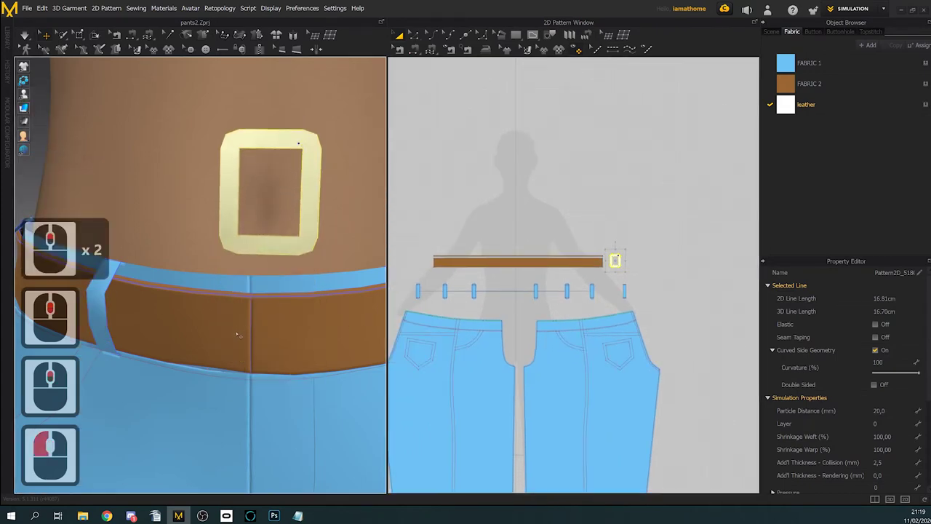
pyautogui.click(236, 335)
pyautogui.scroll(-1, 497, 315)
pyautogui.scroll(2, 585, 273)
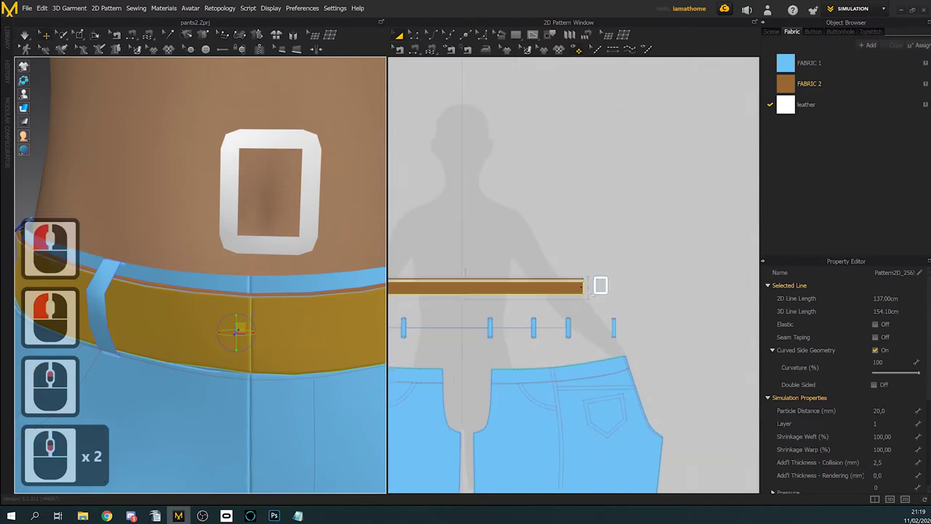
pyautogui.scroll(8, 582, 287)
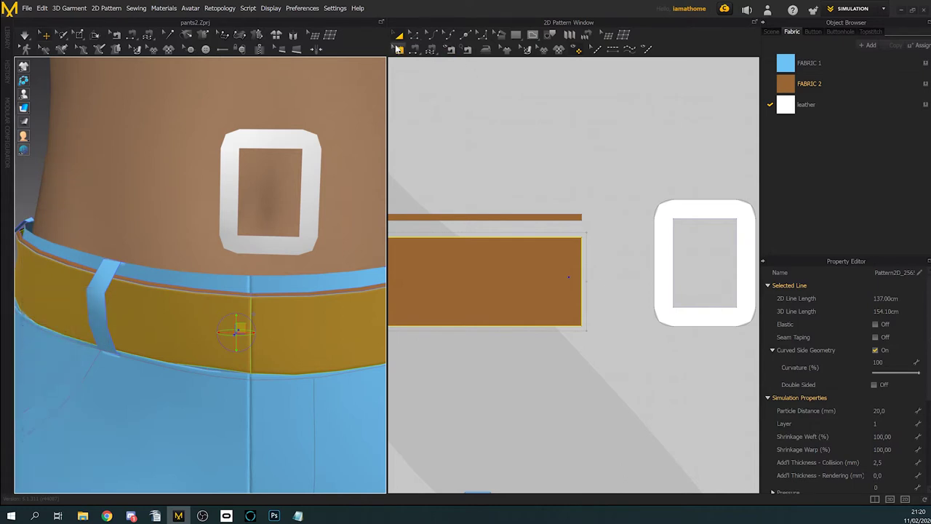
pyautogui.click(414, 49)
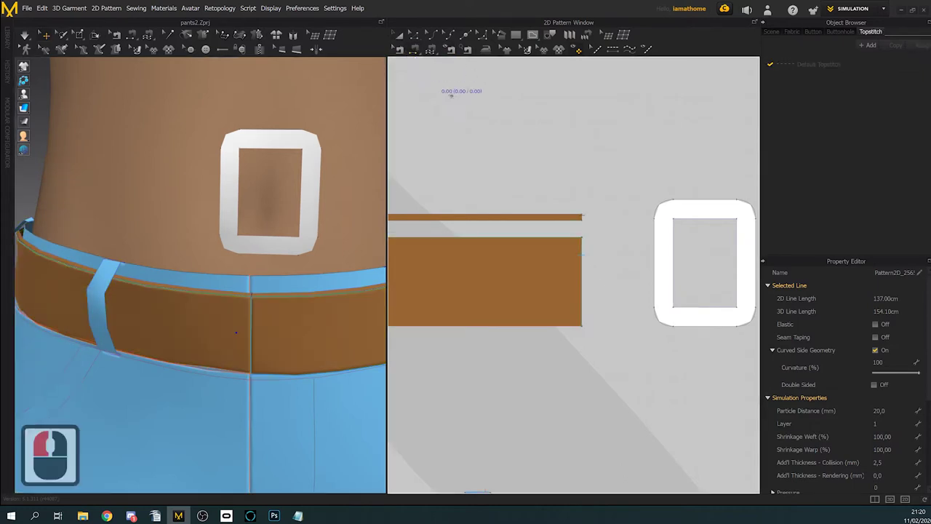
pyautogui.click(673, 255)
pyautogui.click(582, 271)
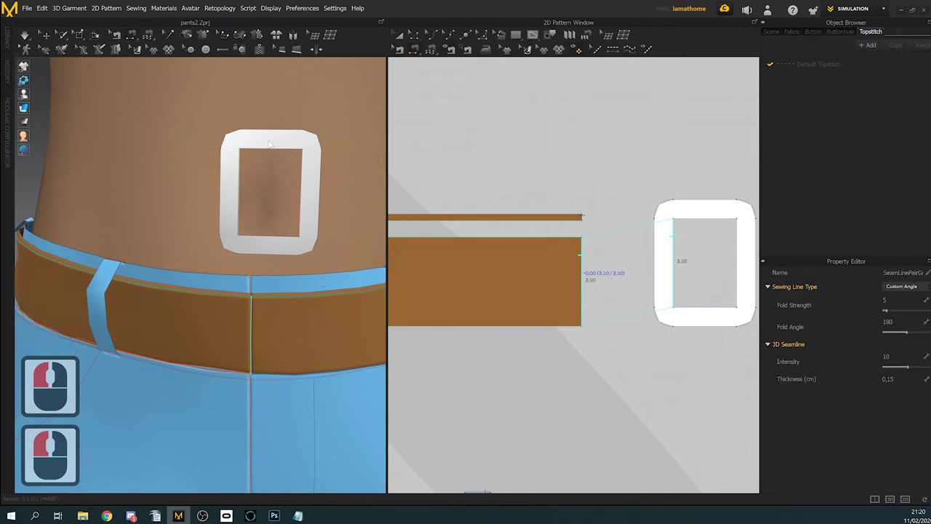
# Step: Leave the sewing tool and lower the buckle in 3D back over the front of the belt
pyautogui.click(273, 177)
pyautogui.click(273, 179)
pyautogui.click(131, 86)
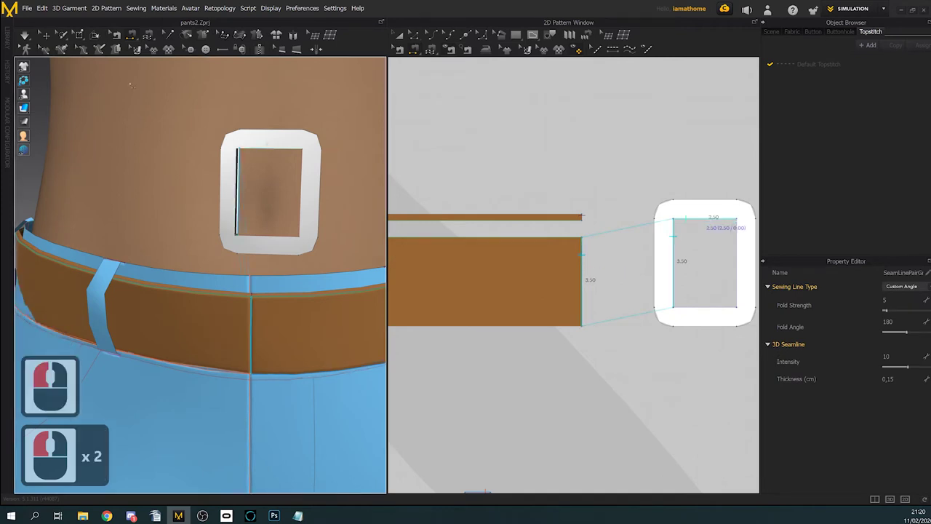
pyautogui.click(246, 124)
pyautogui.moveTo(277, 147); pyautogui.dragTo(278, 291)
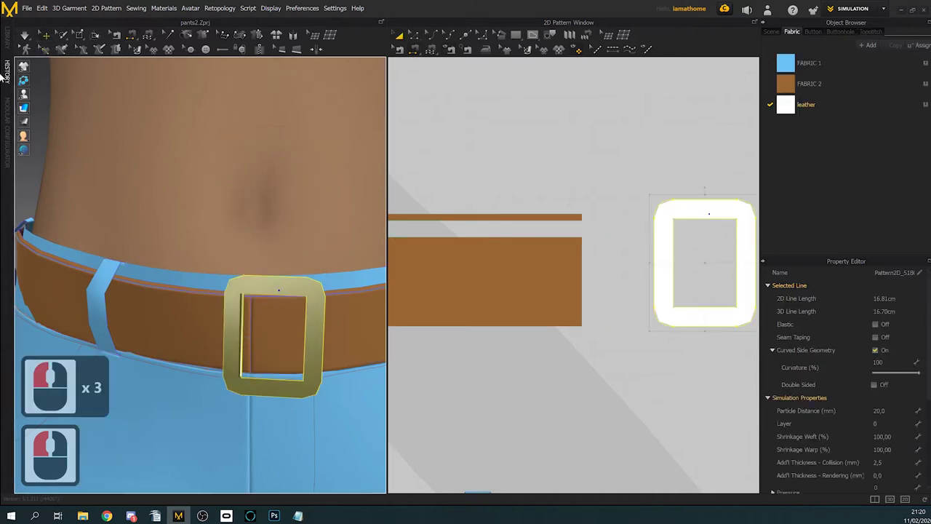
# Step: Simulate the garment with the sewn buckle, and try layer 2 on the long belt strip before setting it back to 1
pyautogui.click(24, 35)
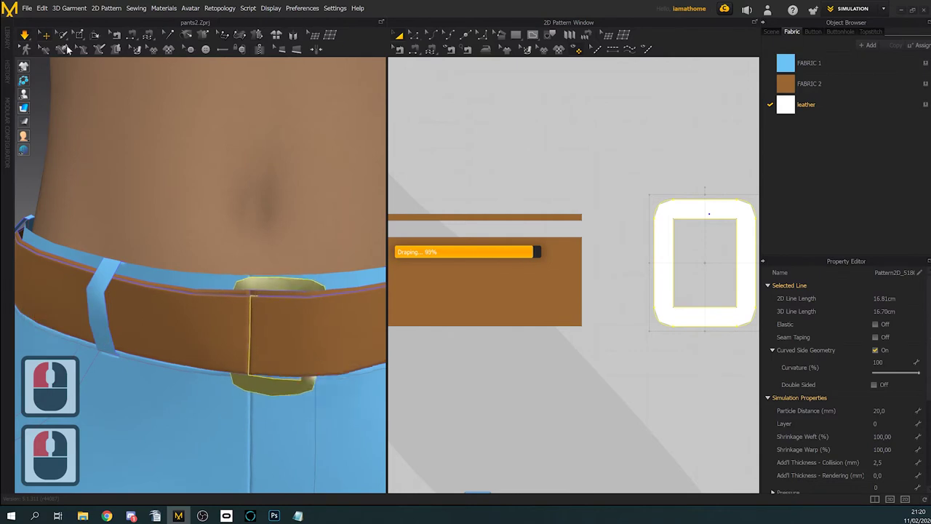
pyautogui.click(25, 35)
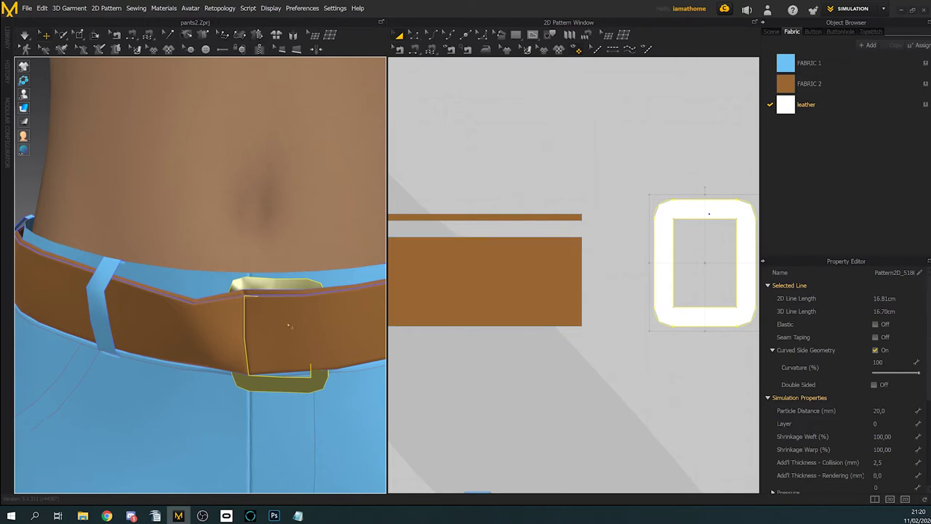
pyautogui.click(289, 326)
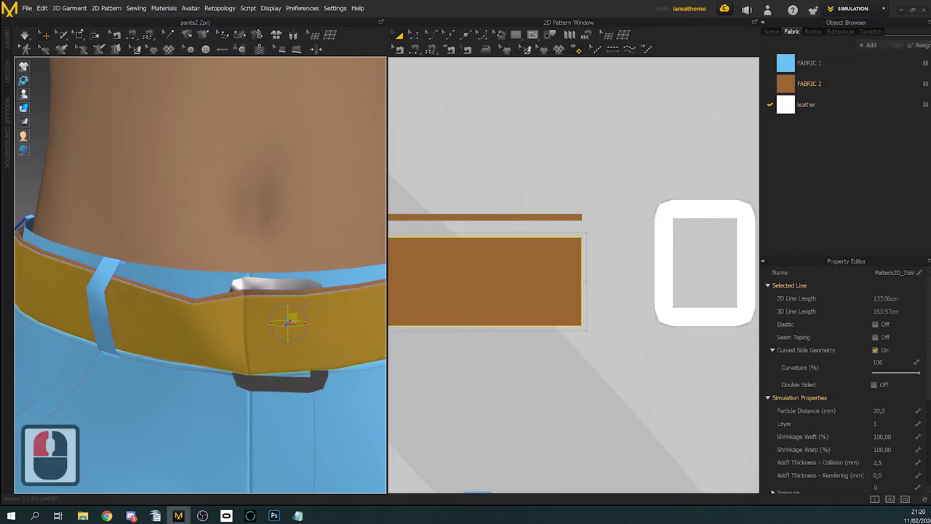
pyautogui.click(885, 423)
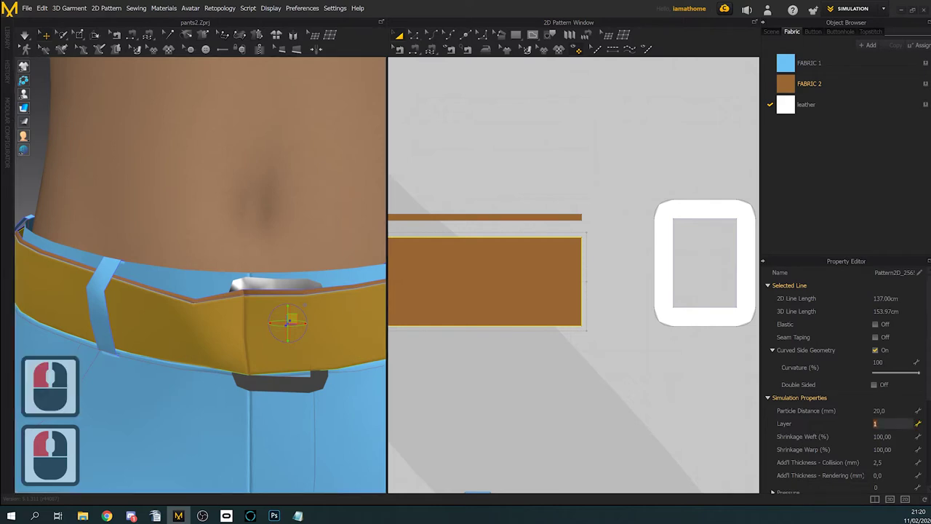
pyautogui.write('2')
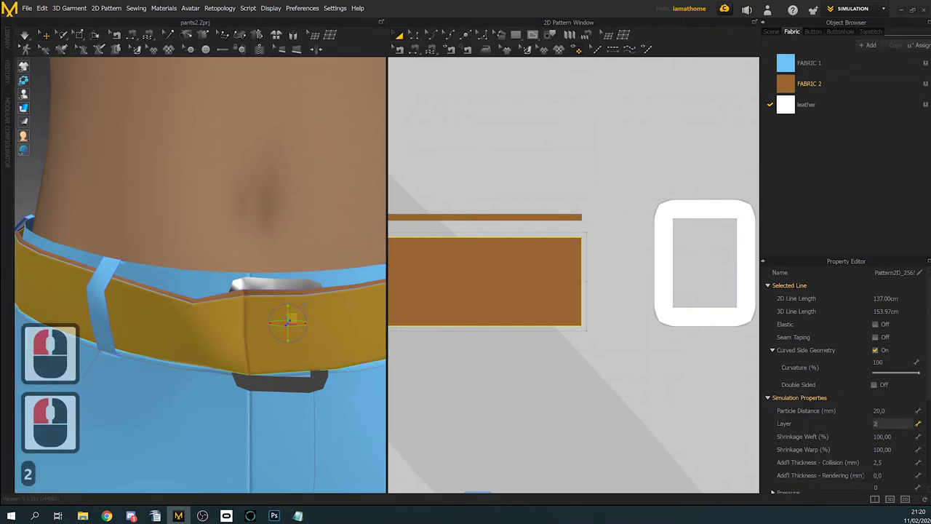
pyautogui.click(884, 424)
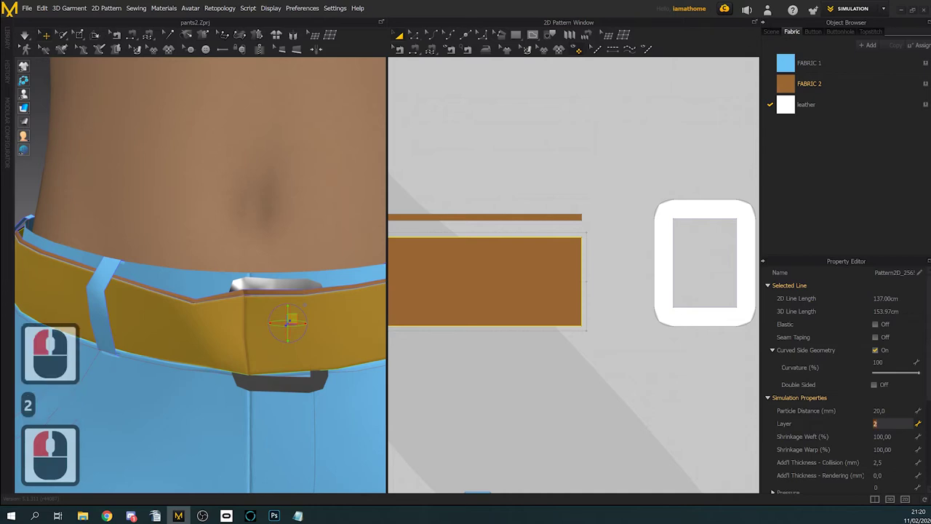
pyautogui.write('1')
pyautogui.press('Return')
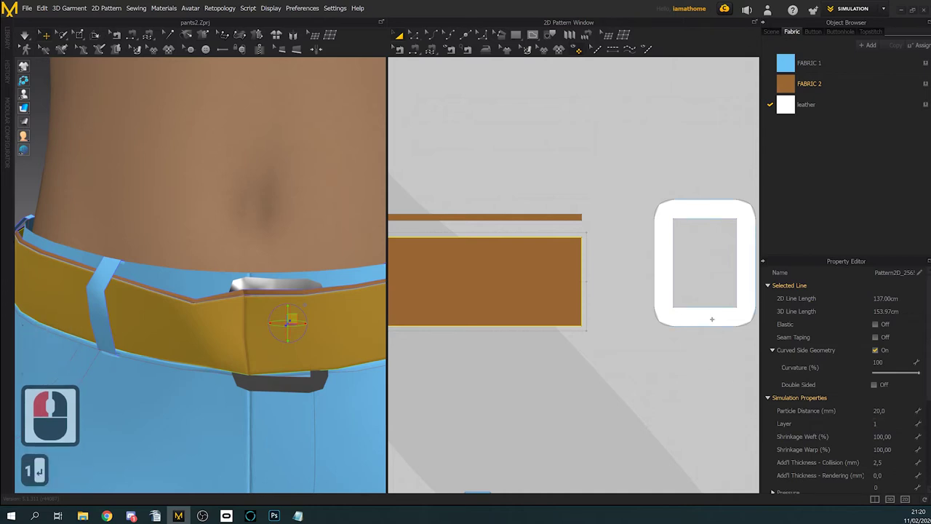
# Step: Set the simulation layer of the buckle's 2D pattern piece to 2 and dismiss the layer notice
pyautogui.click(711, 319)
pyautogui.click(899, 425)
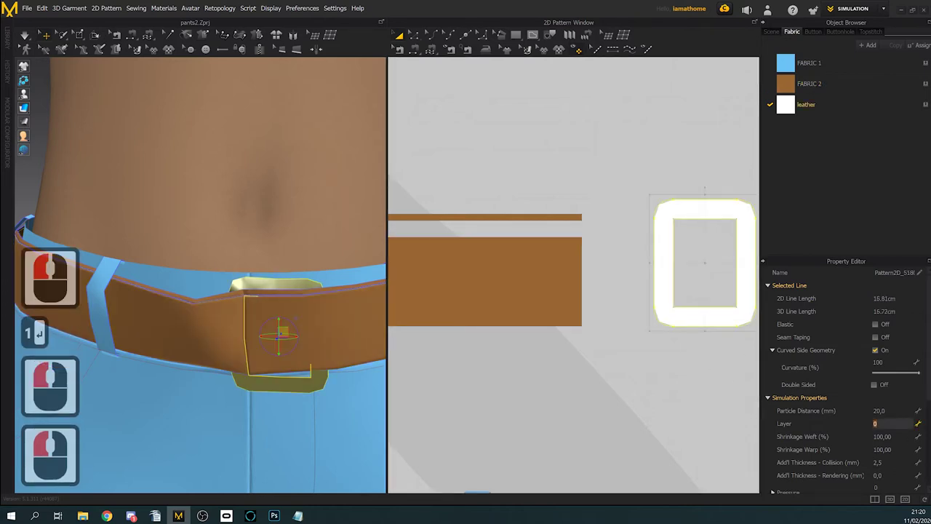
pyautogui.write('2')
pyautogui.press('Return')
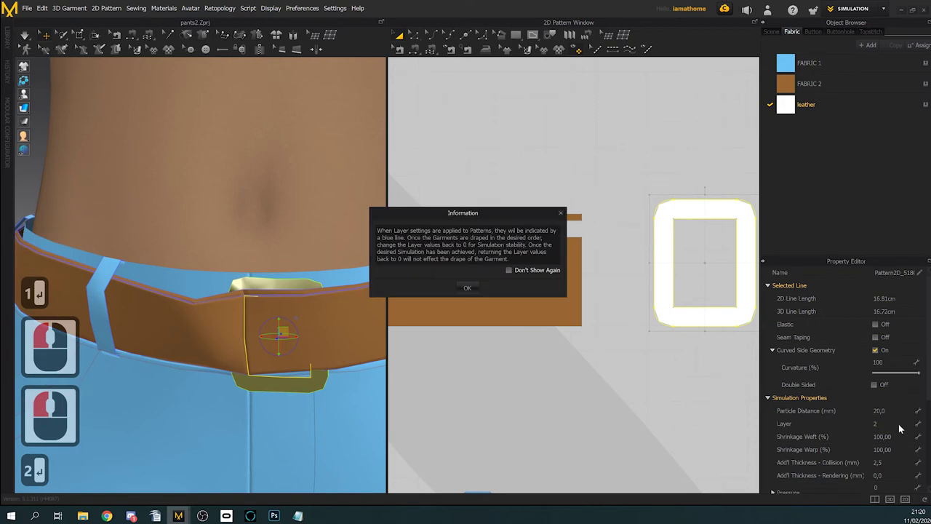
pyautogui.click(476, 288)
# Step: Simulate the garment and pull the buckle frame outward over the front of the belt
pyautogui.click(24, 34)
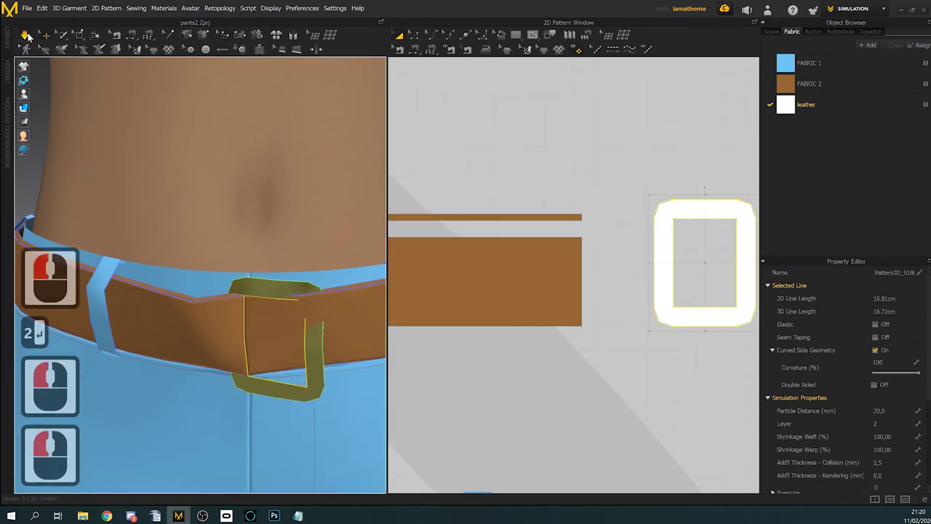
pyautogui.moveTo(298, 354); pyautogui.dragTo(339, 369, button='right')
pyautogui.moveTo(299, 295); pyautogui.dragTo(358, 303)
pyautogui.moveTo(357, 302); pyautogui.dragTo(278, 339, button='right')
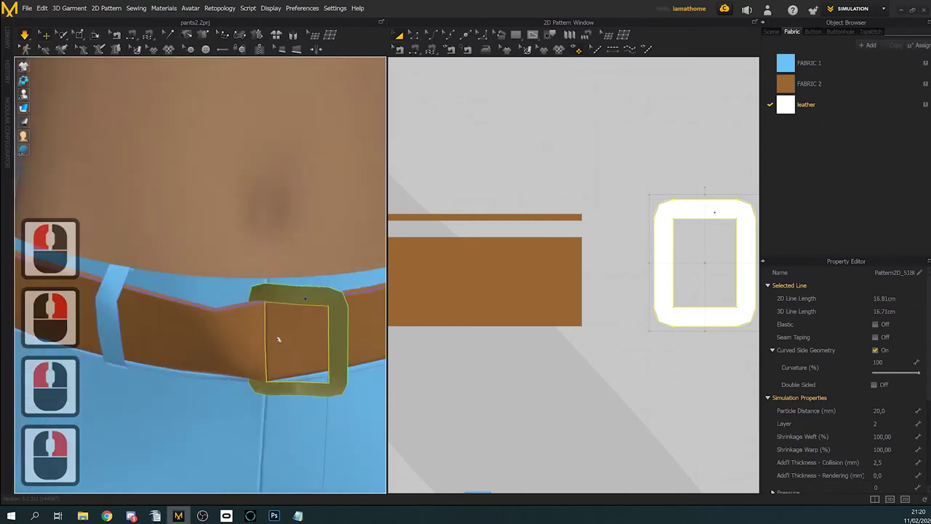
pyautogui.click(25, 36)
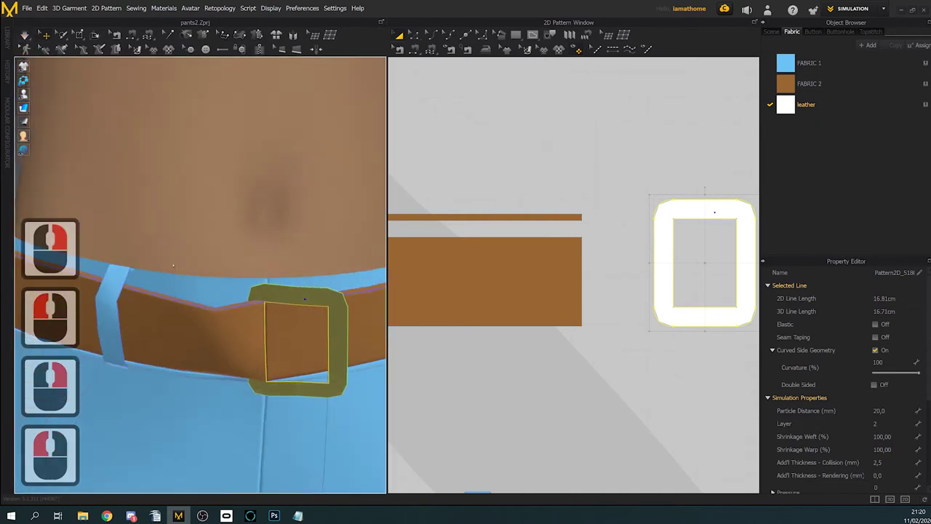
# Step: Undo the recent simulations and layer changes back to the undraped buckle in front of the belt
pyautogui.hotkey('ctrl', 'z')
pyautogui.hotkey('ctrl', 'z')
pyautogui.hotkey('ctrl', 'z')
pyautogui.hotkey('ctrl', 'z')
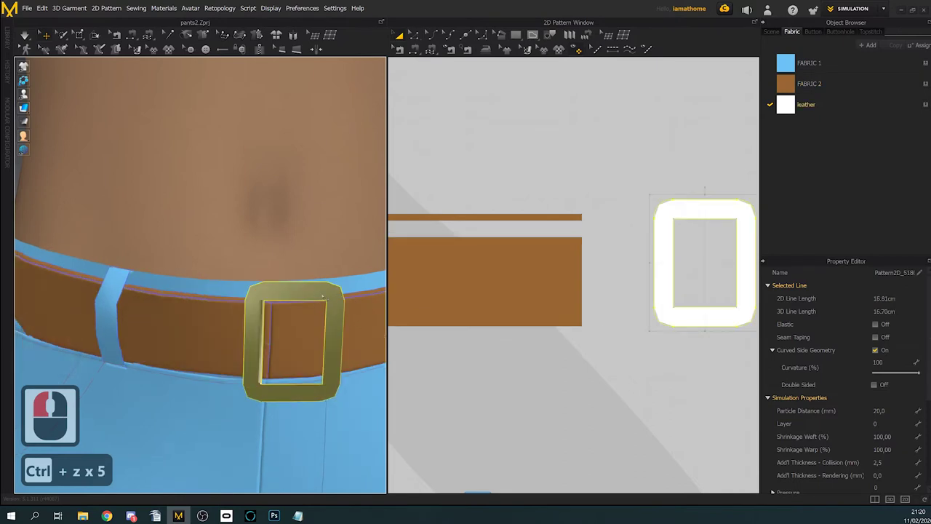
# Step: Select the buckle in 3D, set its simulation layer to 2 and dismiss the layer notice
pyautogui.moveTo(320, 290); pyautogui.dragTo(320, 291)
pyautogui.click(877, 423)
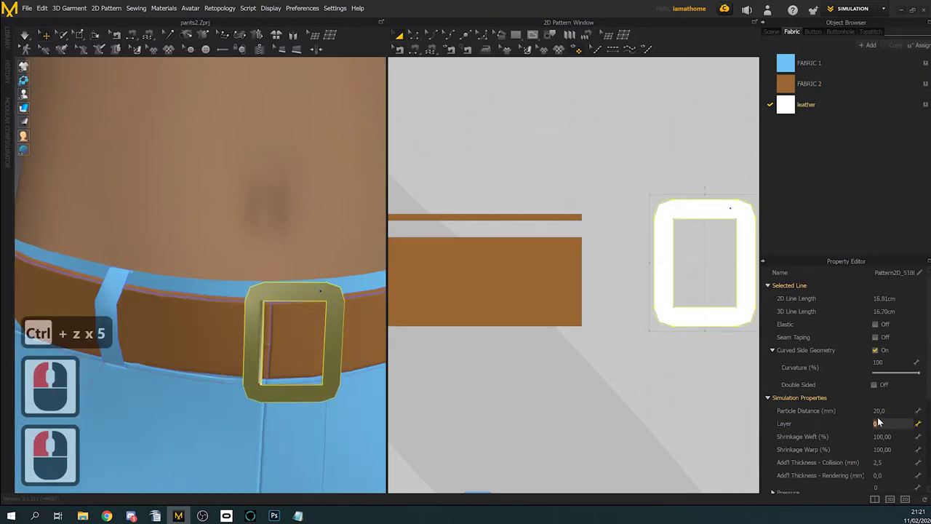
pyautogui.write('2')
pyautogui.press('Return')
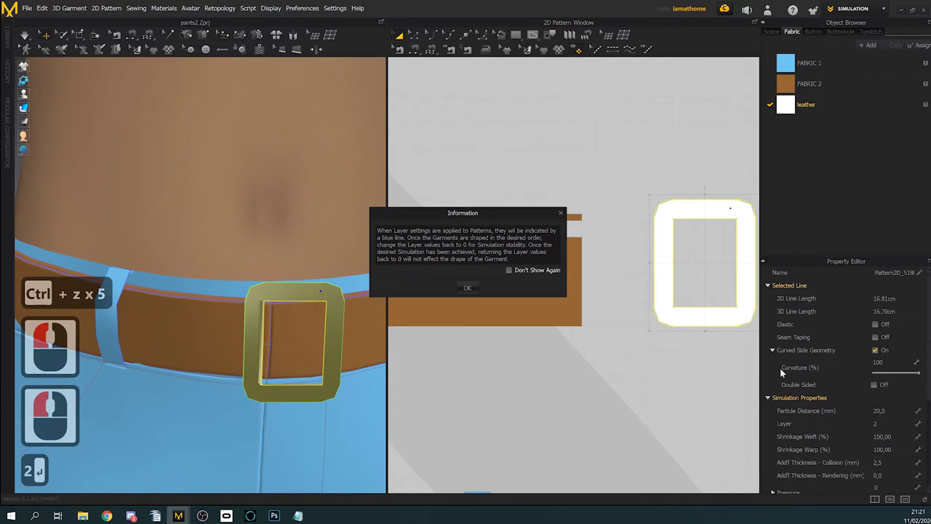
pyautogui.click(467, 288)
# Step: Run the simulation to drape the buckle over the belt, stop it and check the front of the waist
pyautogui.click(24, 35)
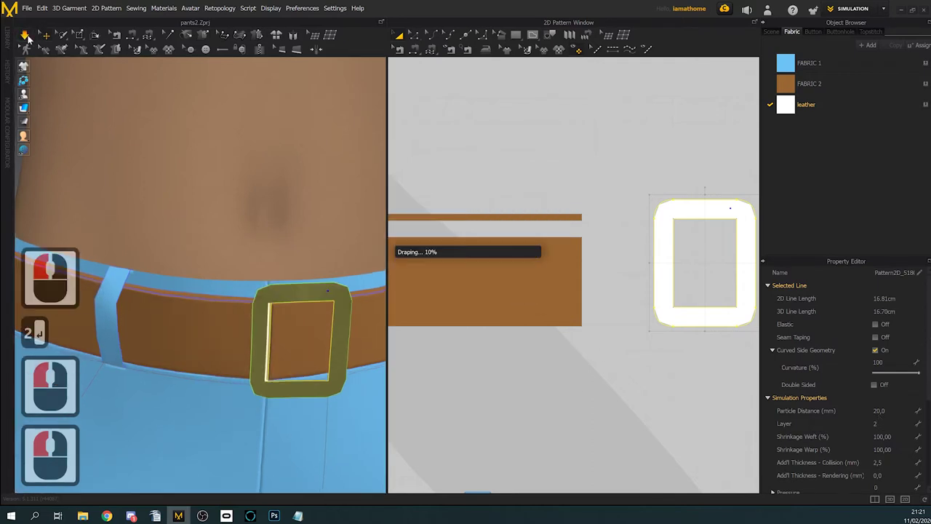
pyautogui.click(24, 35)
pyautogui.scroll(-3, 287, 369)
pyautogui.moveTo(288, 369); pyautogui.dragTo(311, 326, button='right')
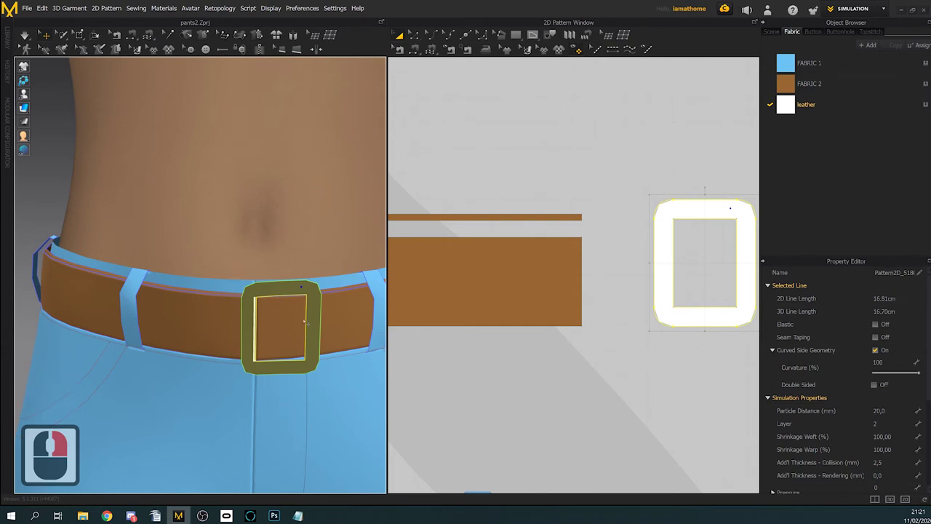
# Step: Draw a vertical internal line across the long belt strip, about 2.1 cm in from its left end
pyautogui.click(306, 322)
pyautogui.scroll(-8, 574, 317)
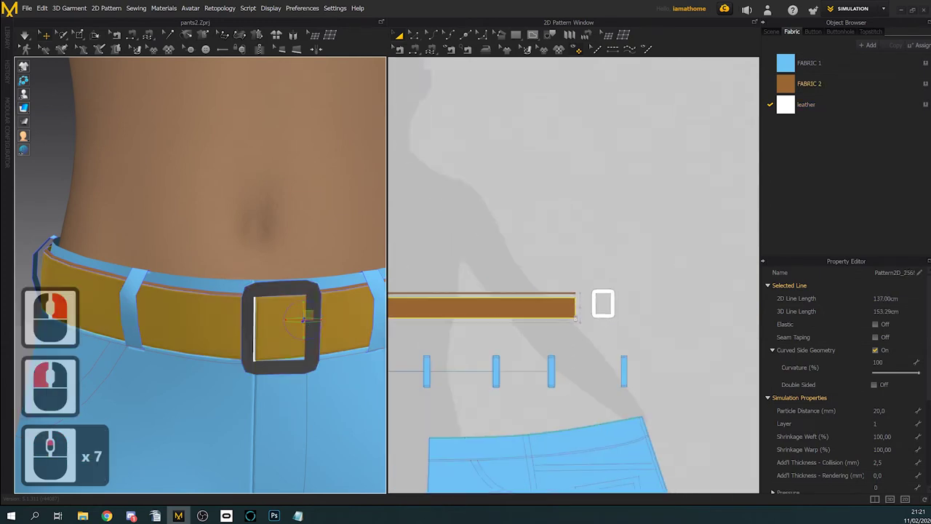
pyautogui.moveTo(574, 317); pyautogui.dragTo(837, 293, button='middle')
pyautogui.scroll(3, 535, 282)
pyautogui.scroll(4, 596, 274)
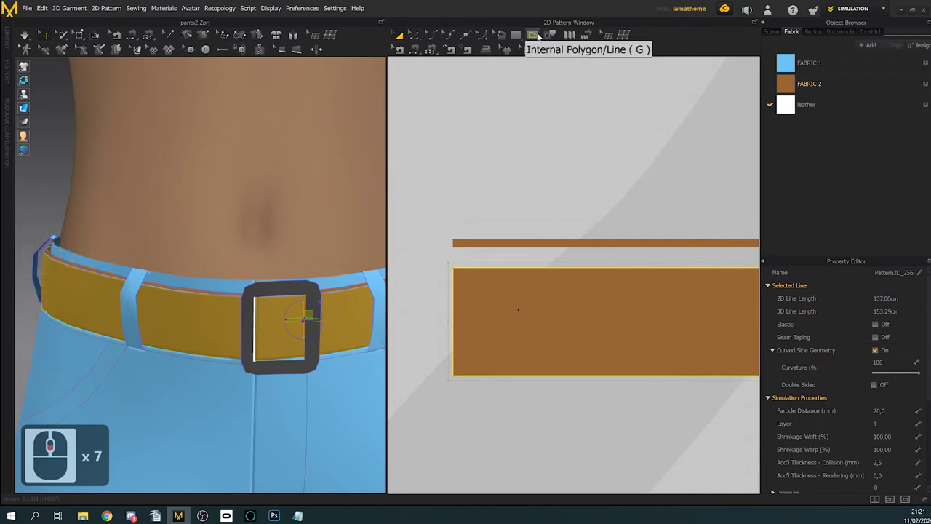
pyautogui.click(539, 35)
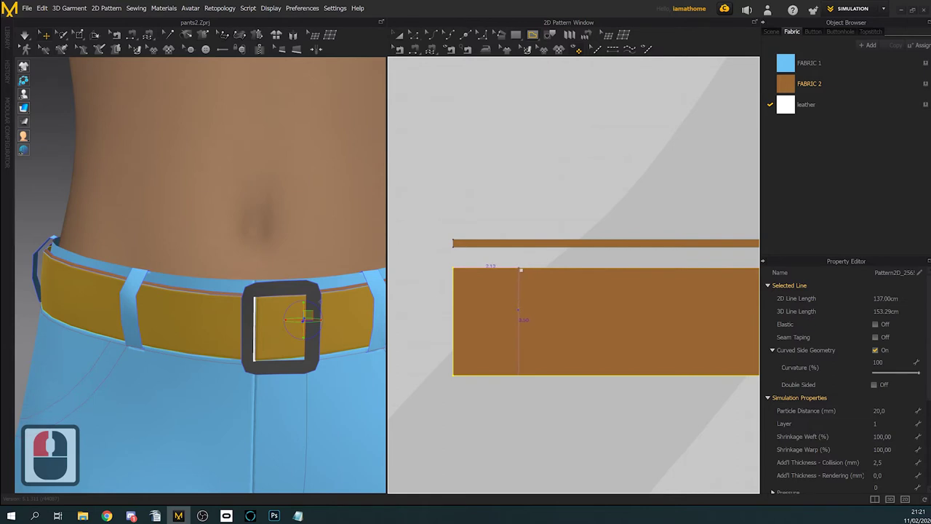
pyautogui.click(520, 270)
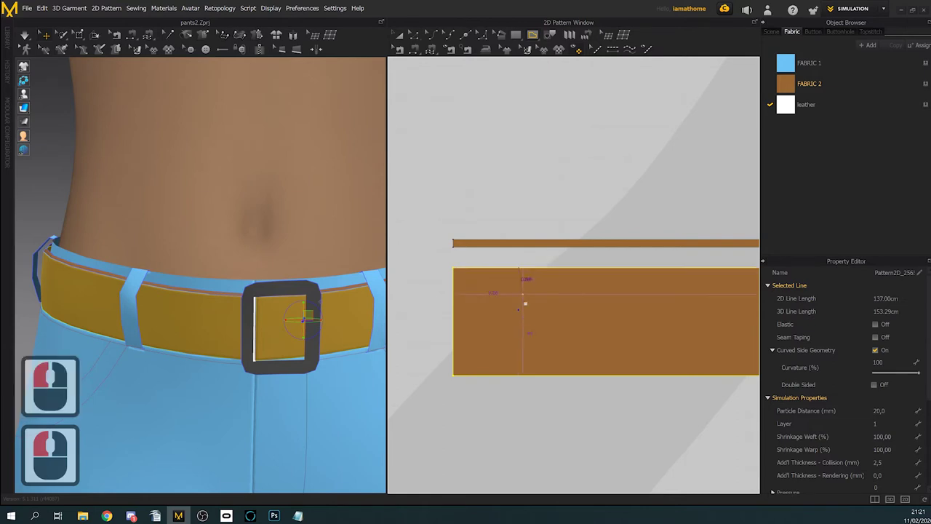
pyautogui.doubleClick(521, 376)
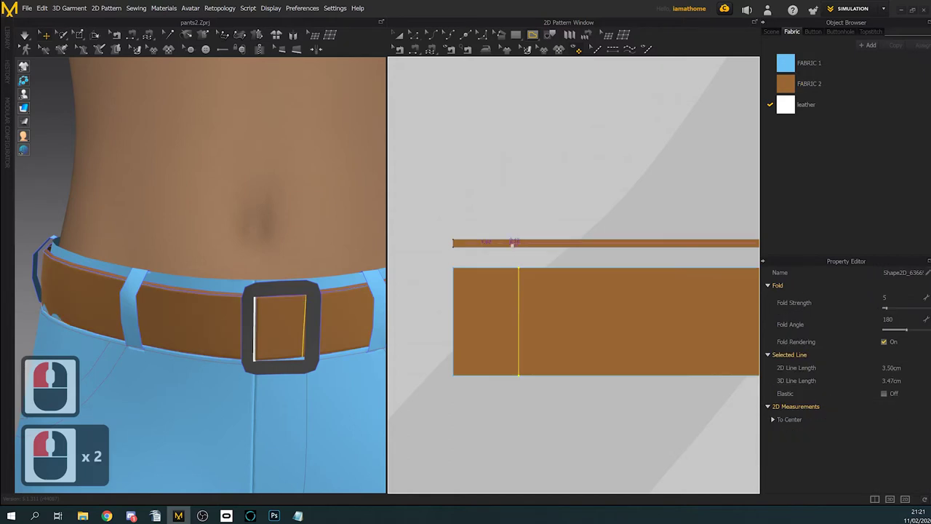
# Step: Segment-sew the belt strip's new internal line to the buckle's inner right edge
pyautogui.moveTo(274, 356); pyautogui.dragTo(289, 351, button='right')
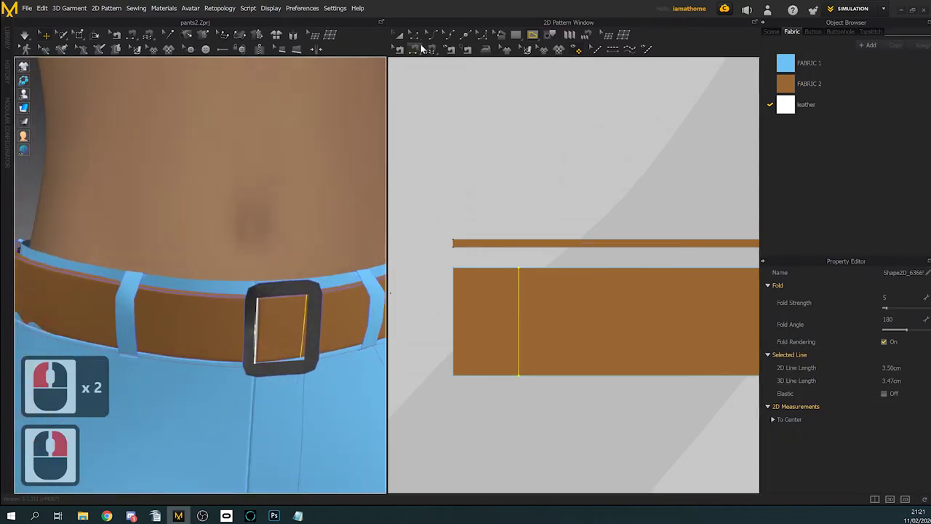
pyautogui.doubleClick(416, 51)
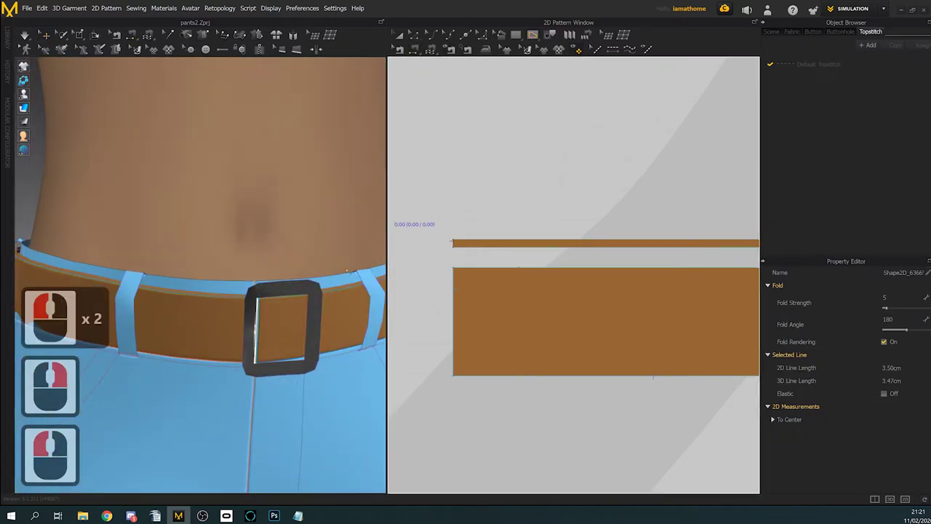
pyautogui.doubleClick(306, 320)
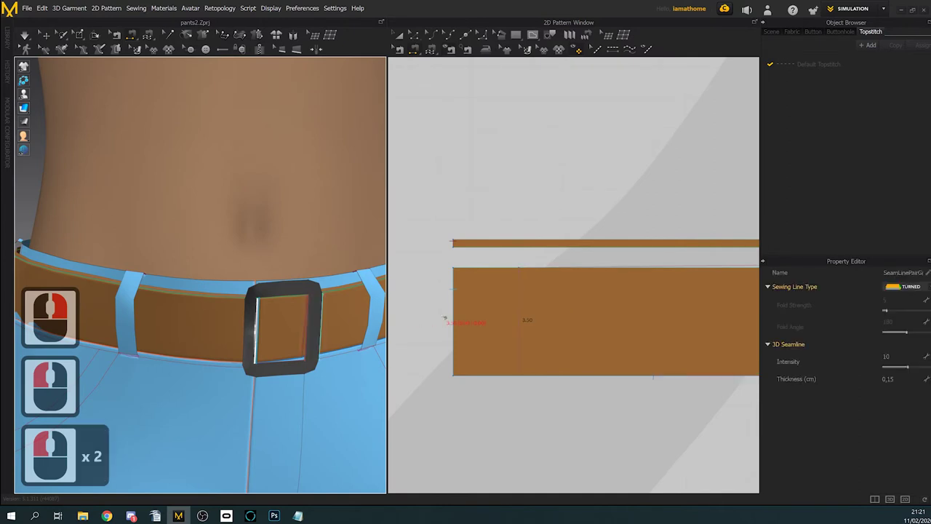
pyautogui.moveTo(377, 329); pyautogui.dragTo(283, 221, button='right')
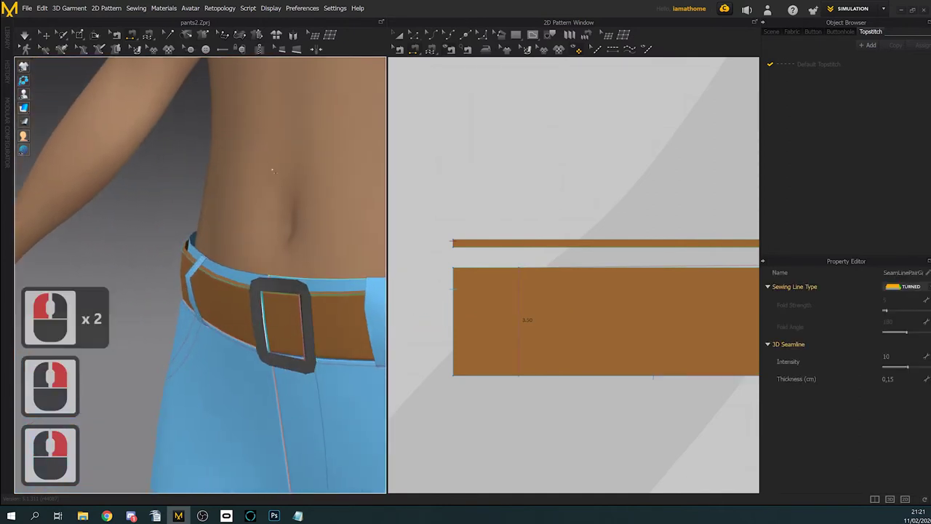
# Step: Simulate the garment with the new buckle seam and inspect how the buckle sits on the belt from both sides
pyautogui.click(25, 35)
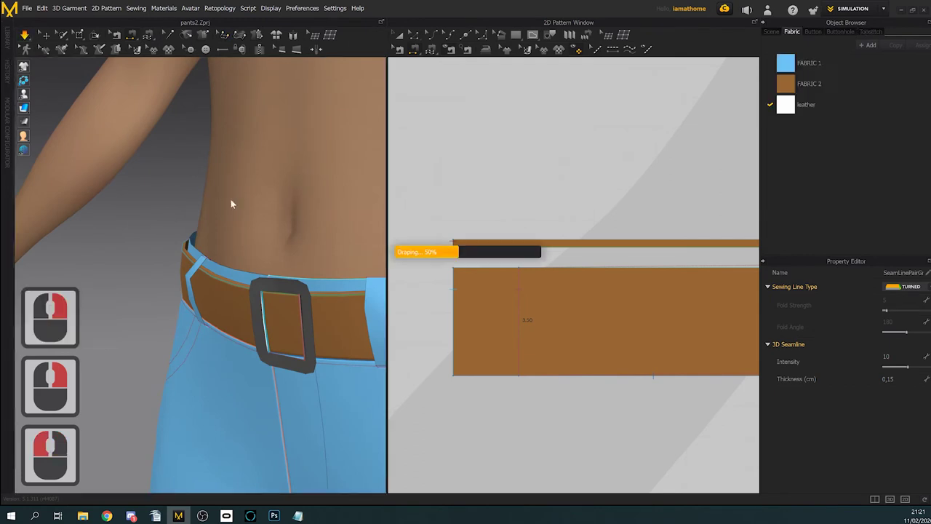
pyautogui.moveTo(294, 217)
pyautogui.mouseDown(button='right')
pyautogui.moveTo(346, 215)
pyautogui.moveTo(299, 216)
pyautogui.mouseUp(button='right')
pyautogui.rightClick(299, 216)
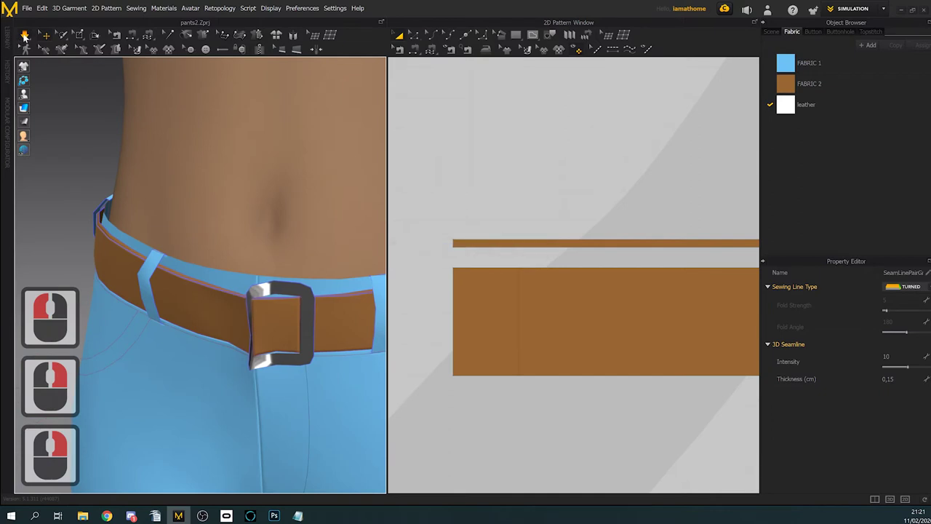
pyautogui.click(317, 300)
pyautogui.moveTo(317, 300); pyautogui.dragTo(328, 296, button='right')
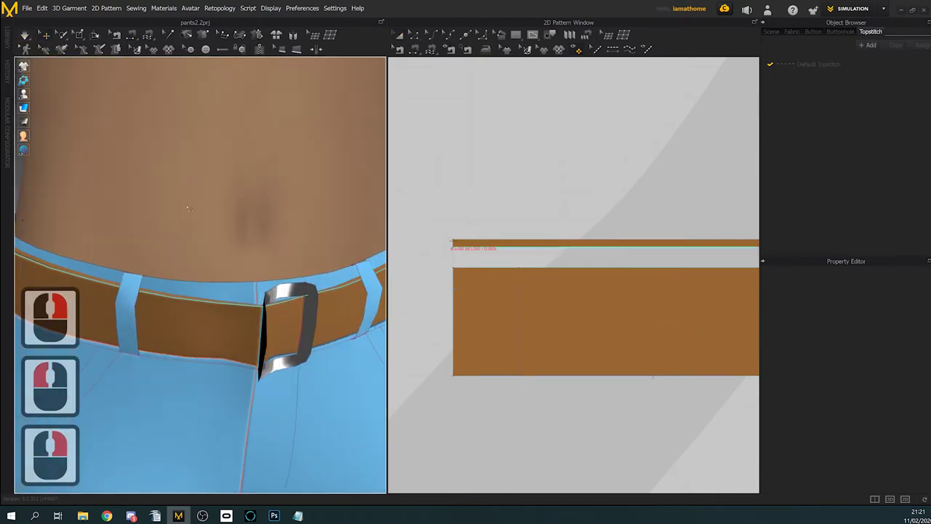
pyautogui.moveTo(266, 289); pyautogui.dragTo(271, 326, button='right')
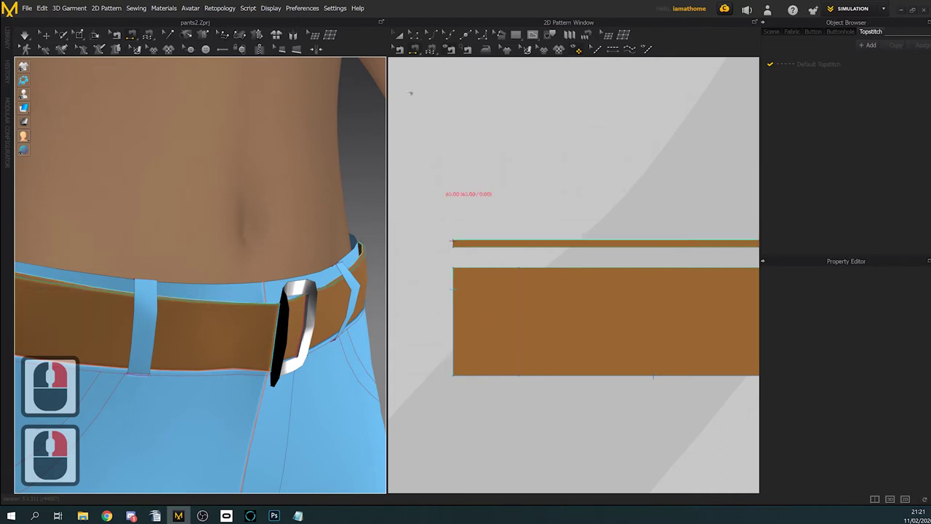
# Step: Examine the existing seams at both ends of the long belt strip with Edit Sewing
pyautogui.click(400, 34)
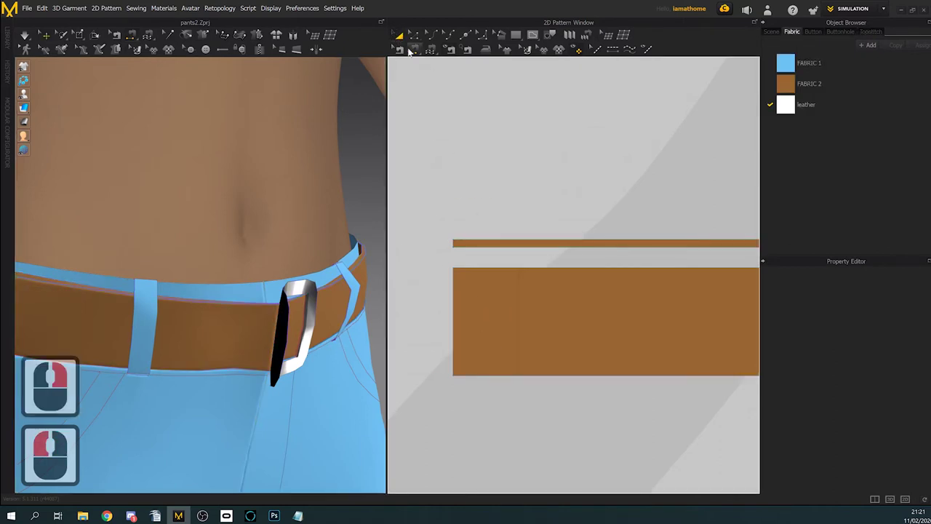
pyautogui.click(400, 49)
pyautogui.click(454, 306)
pyautogui.scroll(-5, 492, 311)
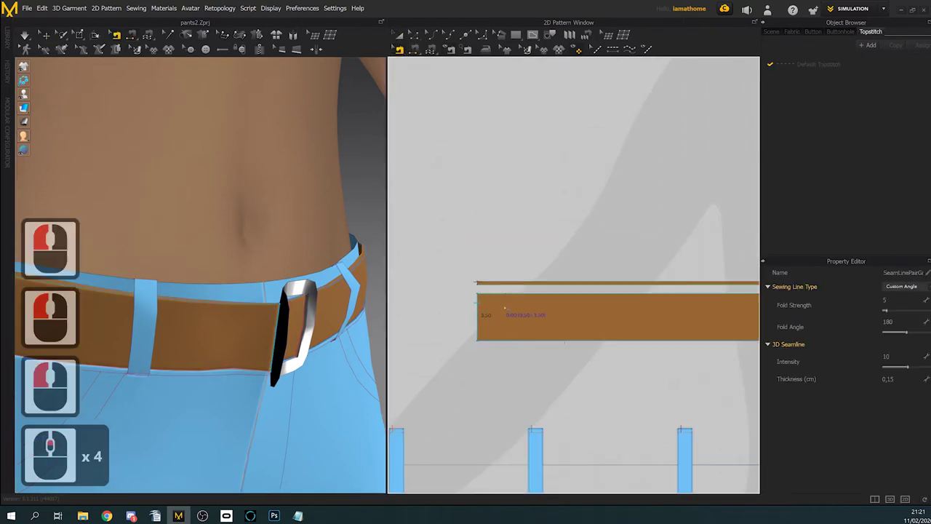
pyautogui.moveTo(553, 313); pyautogui.dragTo(155, 271, button='middle')
pyautogui.scroll(-2, 154, 271)
pyautogui.scroll(-1, 511, 288)
pyautogui.moveTo(647, 281); pyautogui.dragTo(549, 285, button='middle')
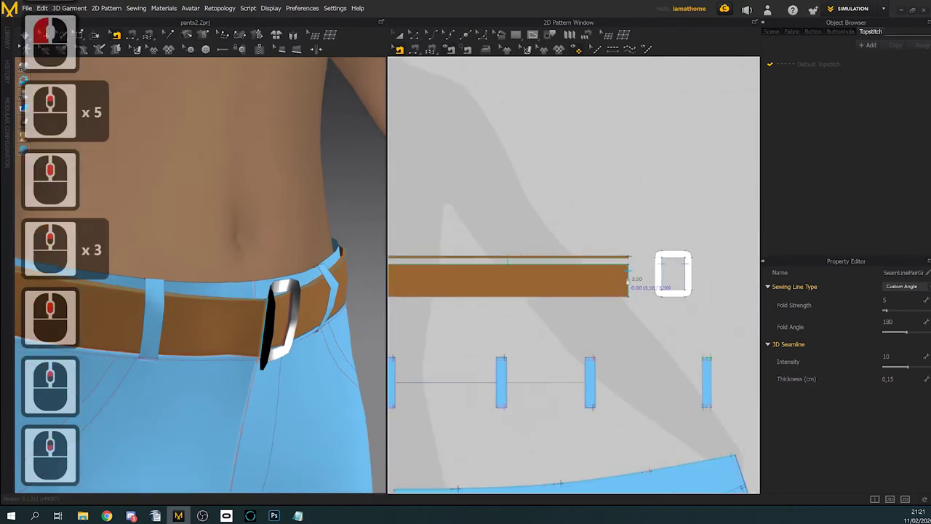
pyautogui.scroll(6, 626, 284)
pyautogui.scroll(-4, 626, 283)
pyautogui.click(623, 276)
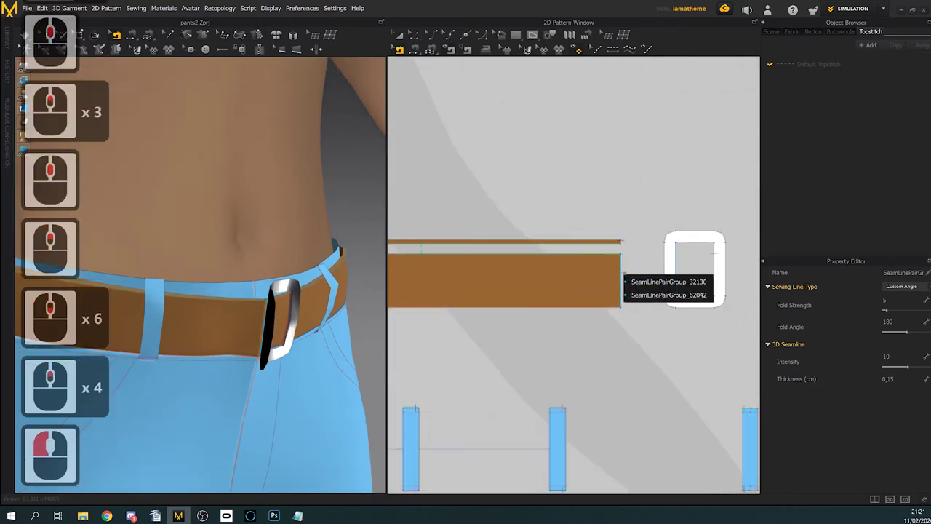
pyautogui.click(621, 271)
pyautogui.click(631, 344)
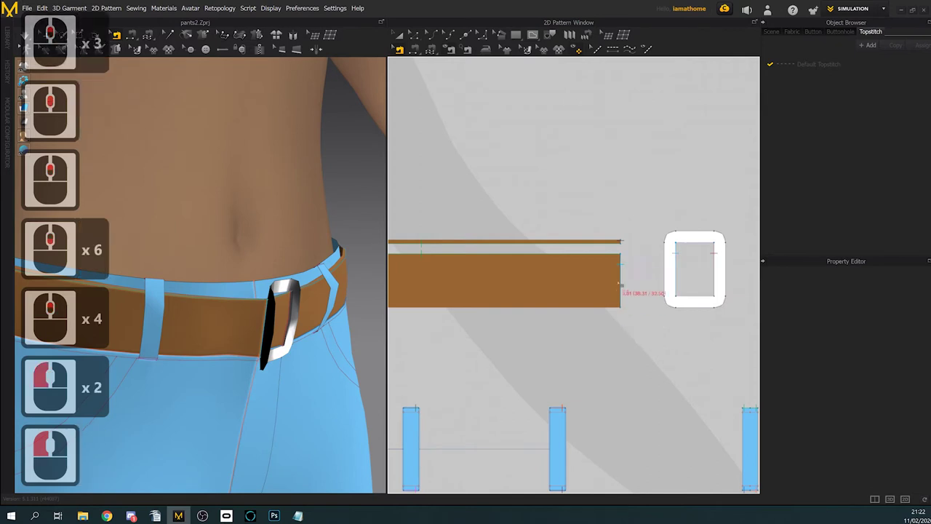
pyautogui.click(622, 279)
pyautogui.click(632, 286)
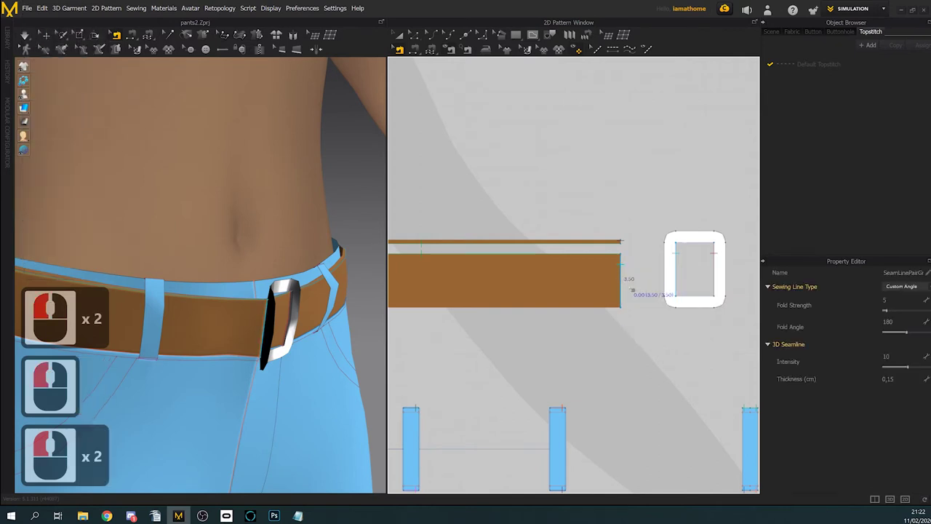
# Step: Try the Turned sewing line type on the seam at the wide belt strip's left end
pyautogui.scroll(4, 622, 304)
pyautogui.moveTo(586, 299); pyautogui.dragTo(875, 264, button='middle')
pyautogui.scroll(-4, 519, 238)
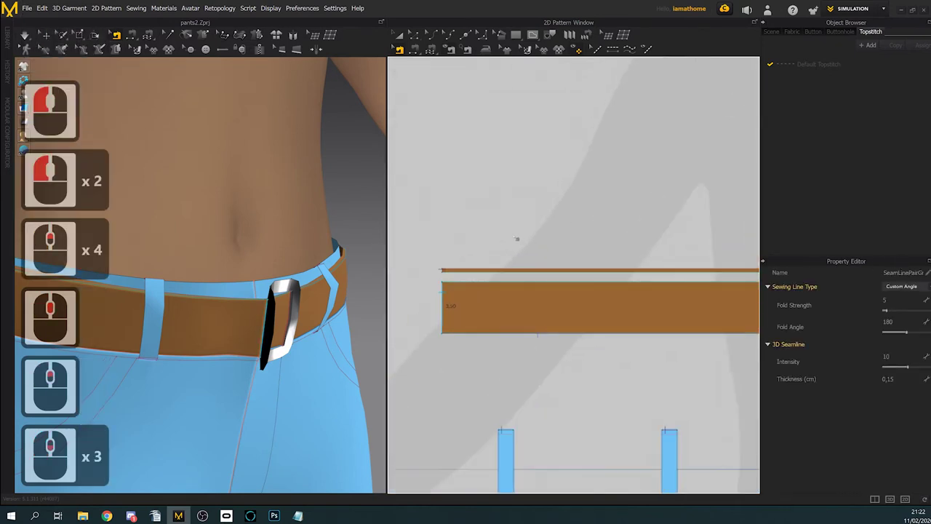
pyautogui.click(443, 308)
pyautogui.click(458, 305)
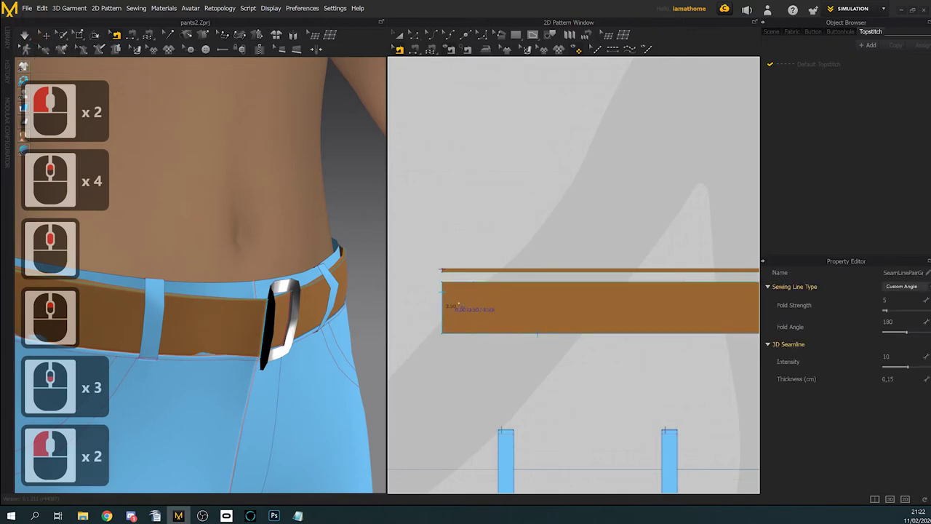
pyautogui.click(924, 290)
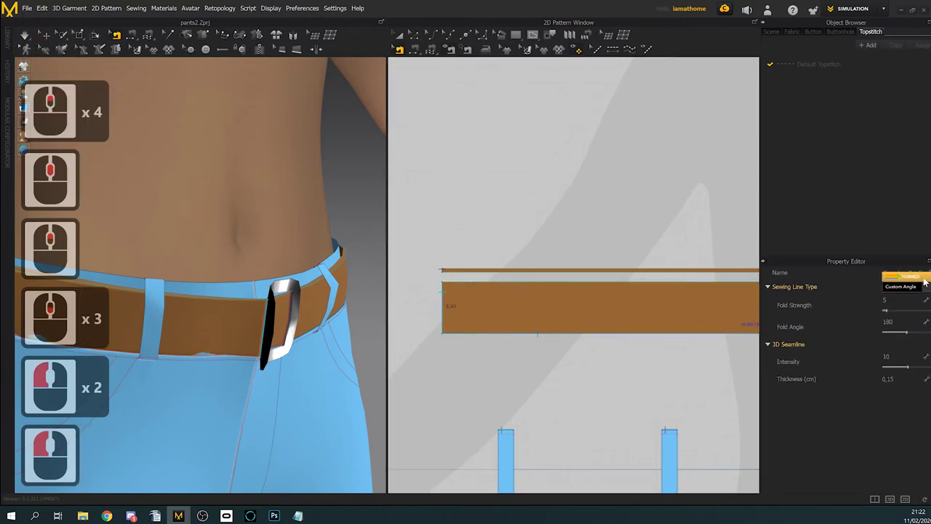
pyautogui.click(906, 277)
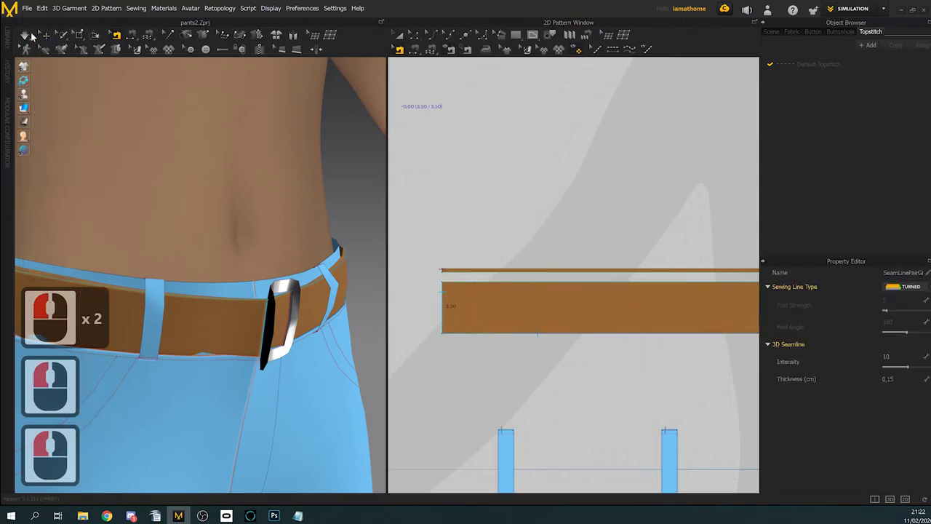
# Step: Simulate the garment, pull the belt beside the buckle to settle it, and stop the simulation
pyautogui.click(25, 35)
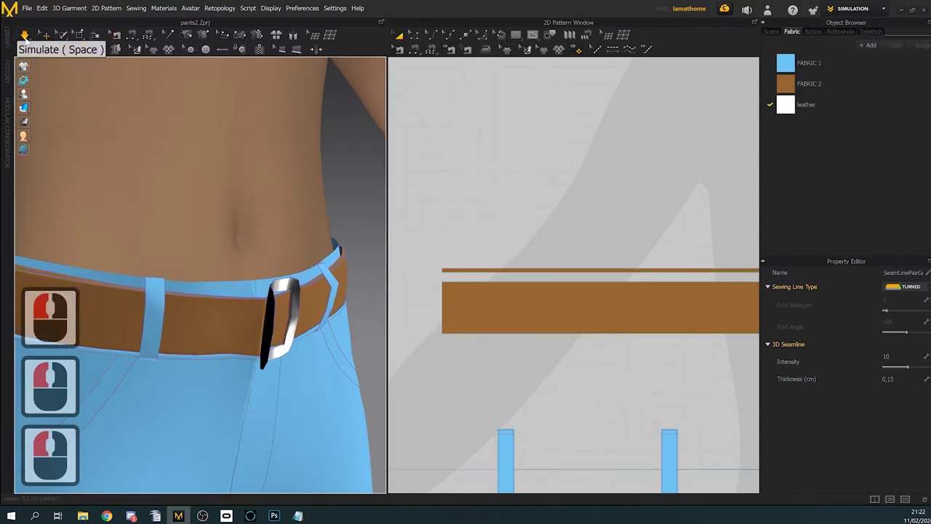
pyautogui.moveTo(291, 308); pyautogui.dragTo(251, 320, button='right')
pyautogui.click(230, 318)
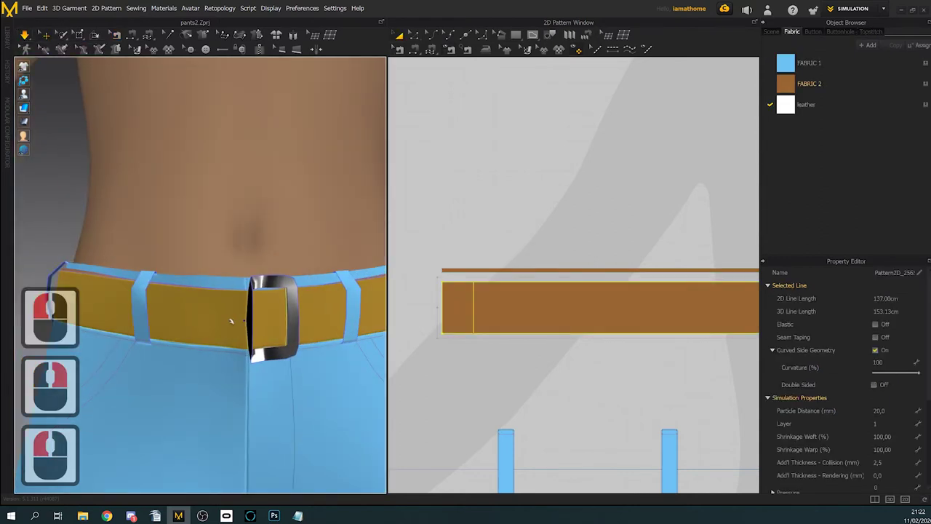
pyautogui.moveTo(250, 318); pyautogui.dragTo(220, 324)
pyautogui.moveTo(250, 332)
pyautogui.mouseDown(button='right')
pyautogui.moveTo(298, 339)
pyautogui.moveTo(262, 342)
pyautogui.mouseUp(button='right')
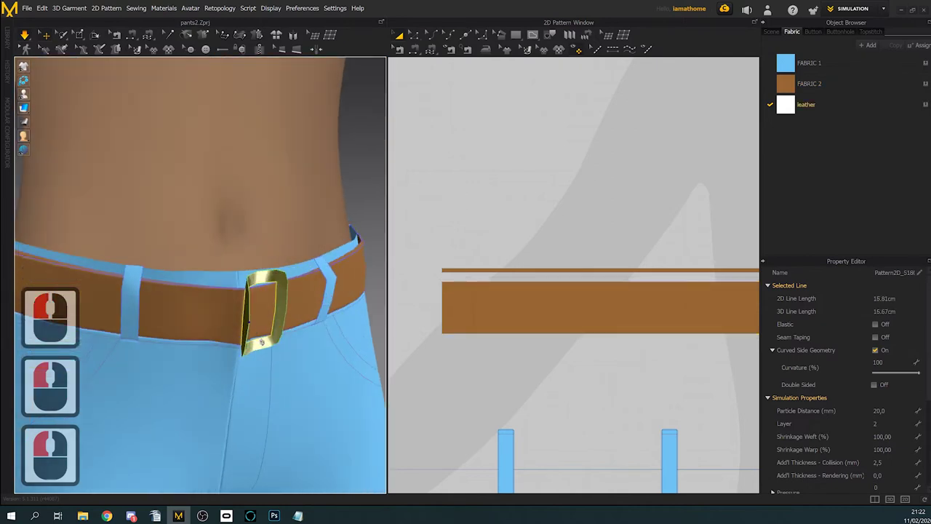
pyautogui.click(262, 342)
pyautogui.click(24, 40)
# Step: Give the seam at the wide belt strip's left end a Custom Angle line type with a fold angle of 0
pyautogui.press('b')
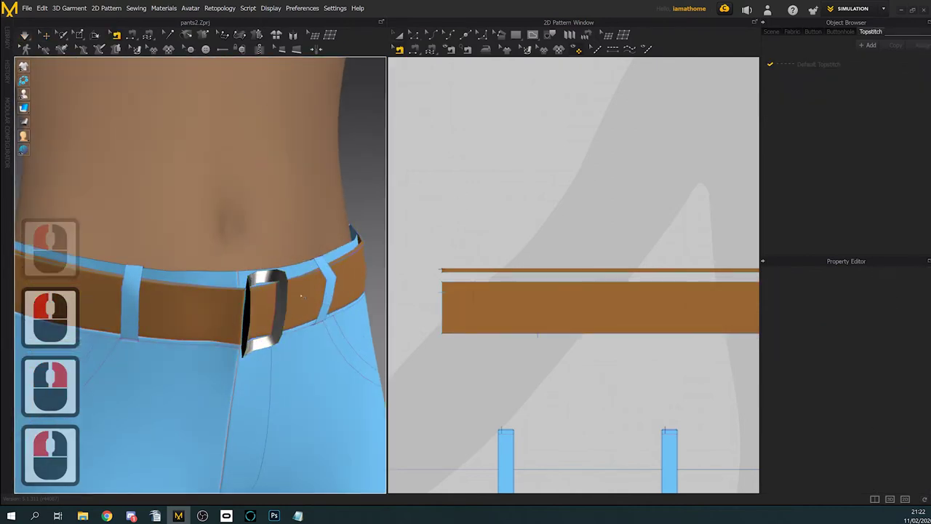
pyautogui.moveTo(301, 295); pyautogui.dragTo(315, 331, button='right')
pyautogui.scroll(3, 313, 331)
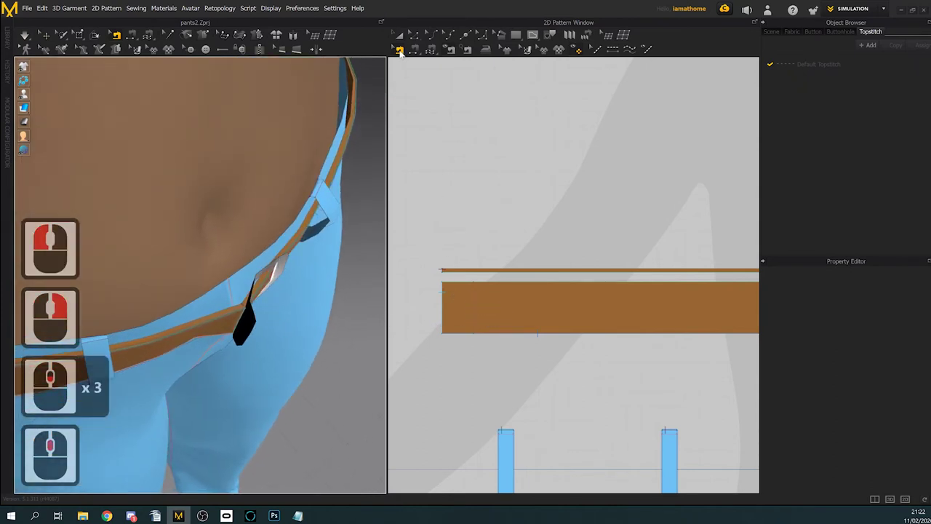
pyautogui.click(445, 299)
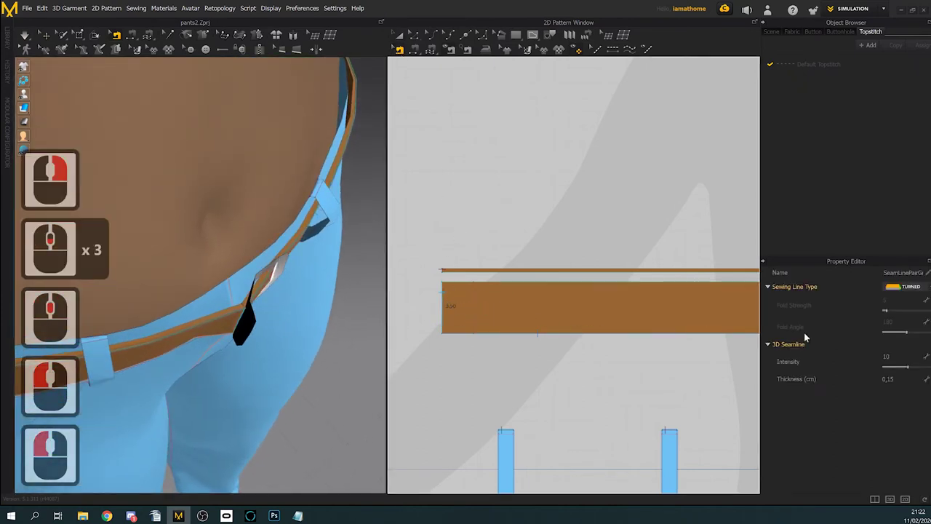
pyautogui.click(923, 288)
pyautogui.click(920, 299)
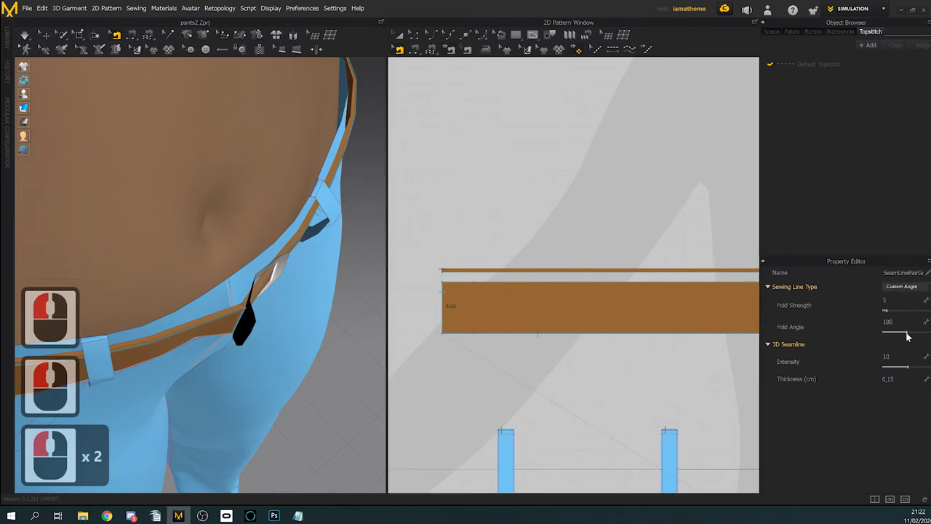
pyautogui.moveTo(908, 336); pyautogui.dragTo(838, 333)
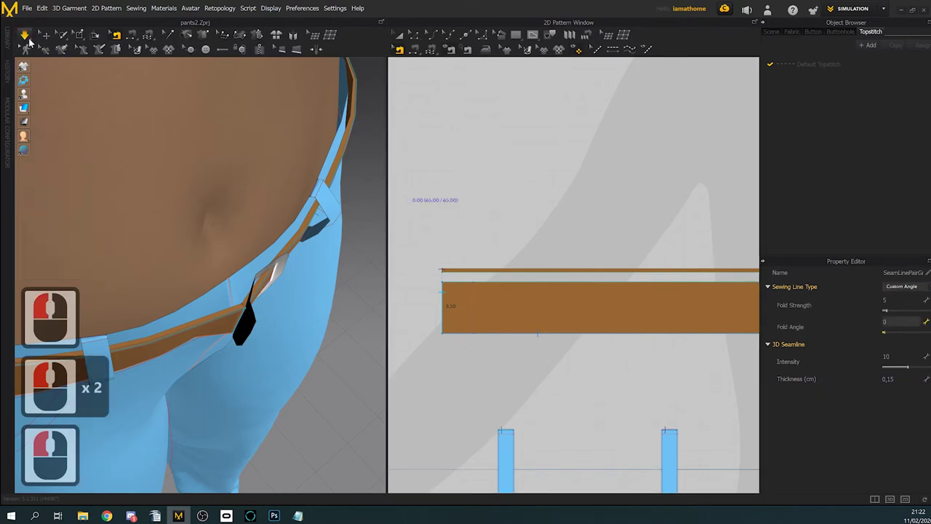
# Step: Run the simulation on the belt and buckle, and inspect their joint from several sides
pyautogui.click(25, 36)
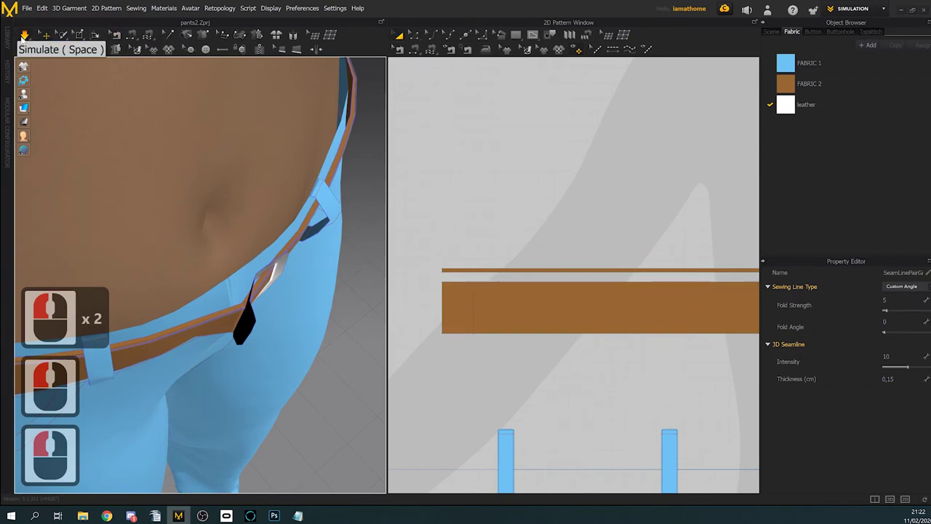
pyautogui.click(116, 35)
pyautogui.moveTo(357, 320); pyautogui.dragTo(311, 303, button='right')
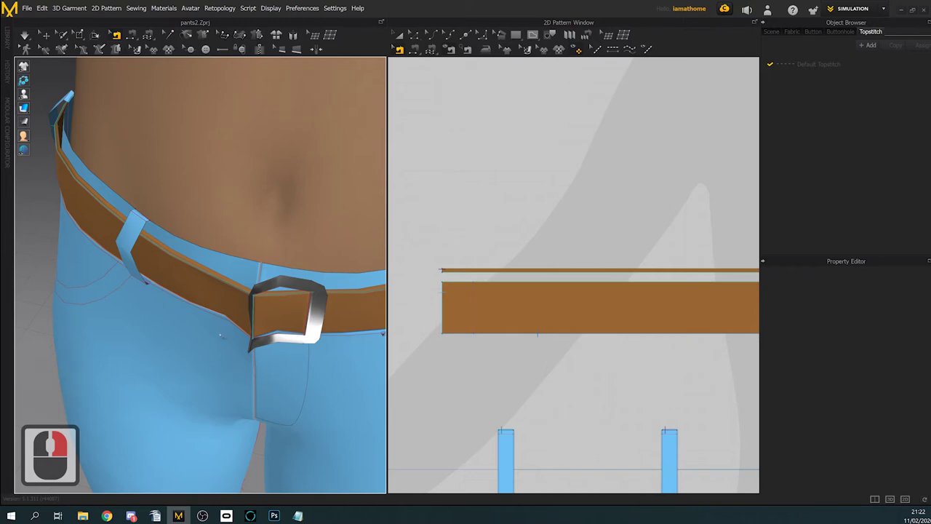
pyautogui.moveTo(221, 335); pyautogui.dragTo(245, 323, button='right')
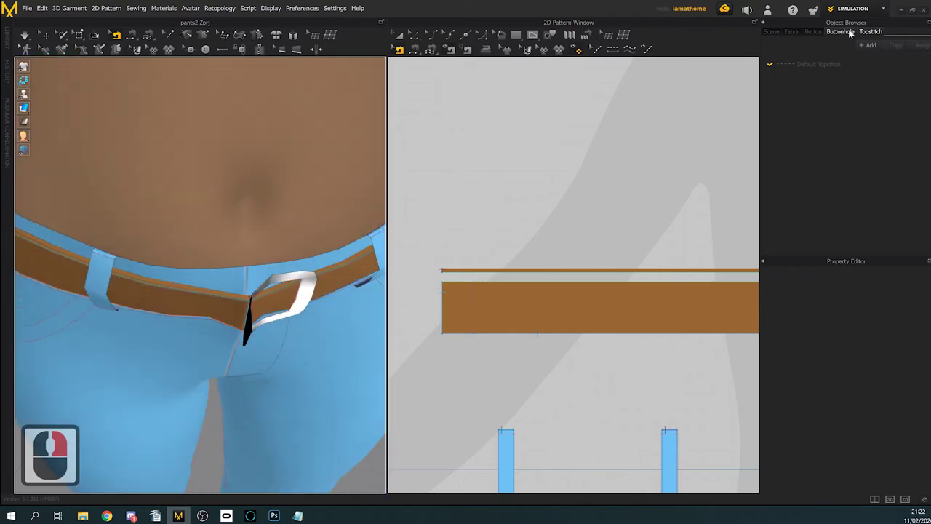
# Step: Launch a second instance of Marvelous Designer from the desktop and return to the pants2.Zprj project
pyautogui.click(900, 12)
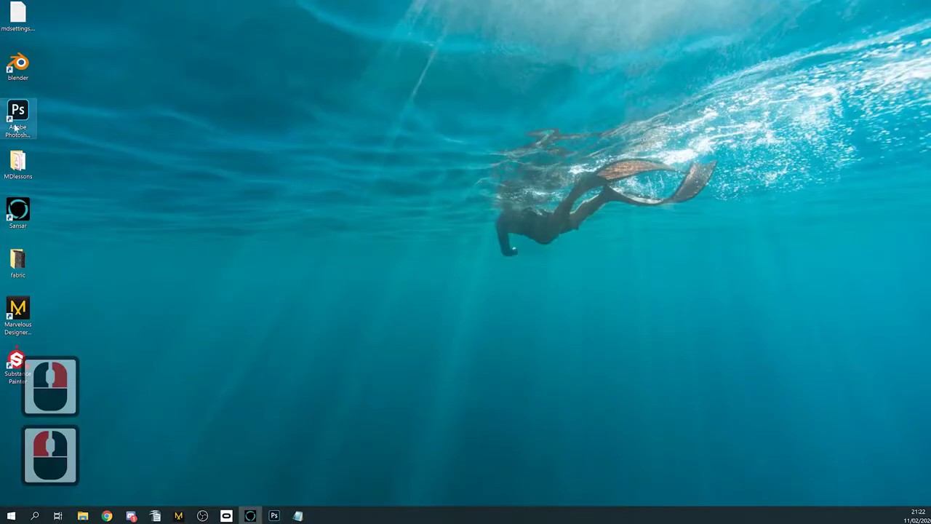
pyautogui.doubleClick(17, 309)
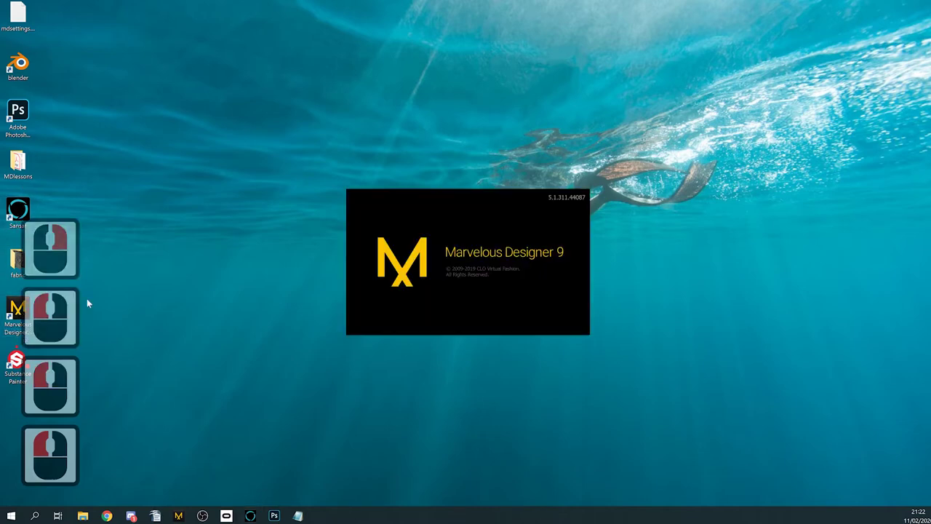
pyautogui.hotkey('alt', 'Tab')
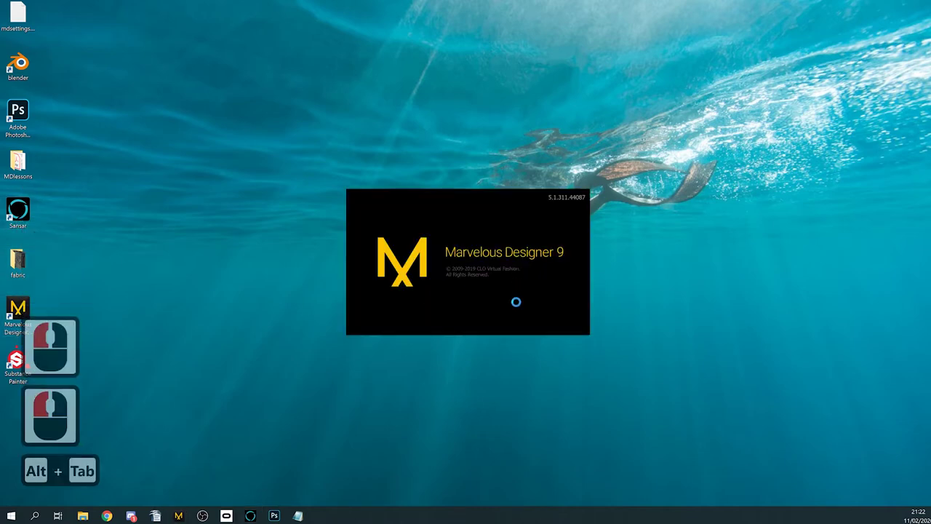
pyautogui.hotkey('alt', 'Tab')
pyautogui.hotkey('alt', 'Tab')
pyautogui.hotkey('alt', 'Tab')
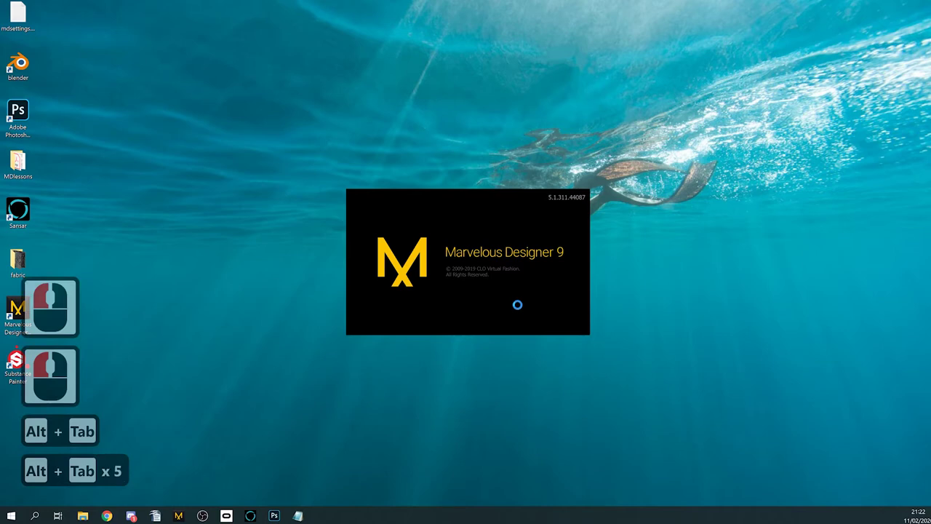
pyautogui.hotkey('alt', 'Tab')
pyautogui.hotkey('alt', 'Tab')
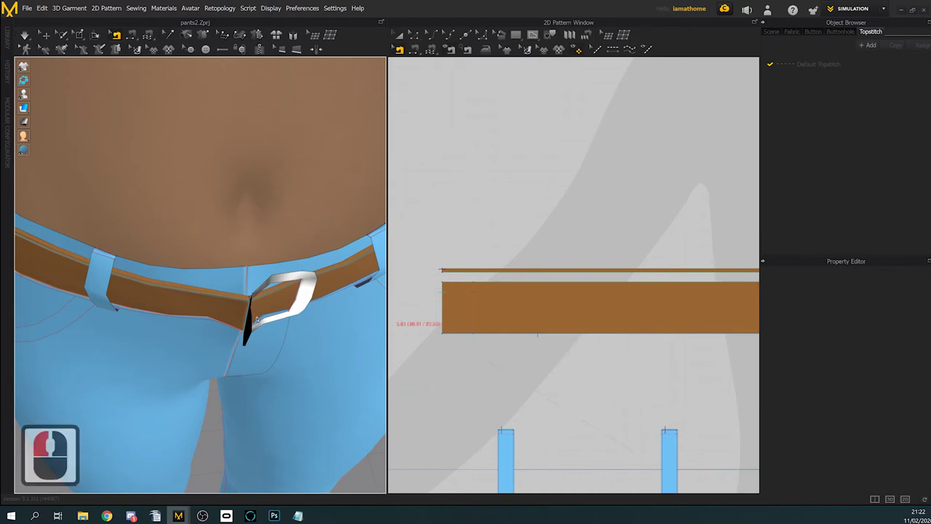
# Step: Set the sewing line type of the seam on the belt strap's short end to Turned
pyautogui.moveTo(258, 320); pyautogui.dragTo(260, 325, button='right')
pyautogui.click(249, 315)
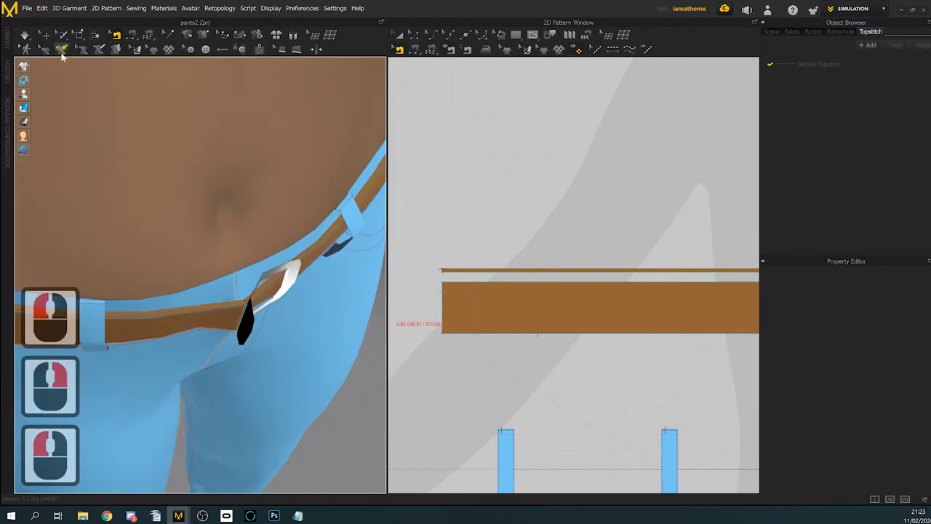
pyautogui.click(413, 51)
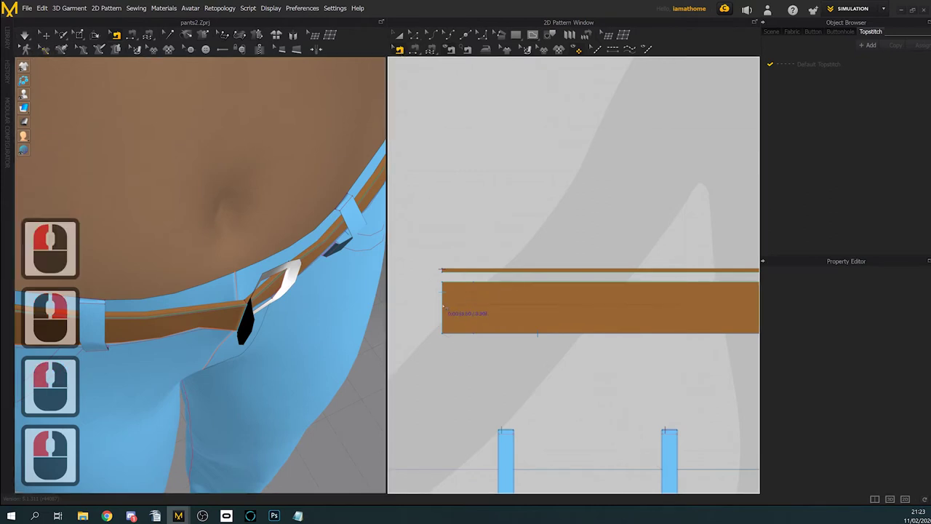
pyautogui.click(443, 306)
pyautogui.click(413, 35)
pyautogui.click(400, 50)
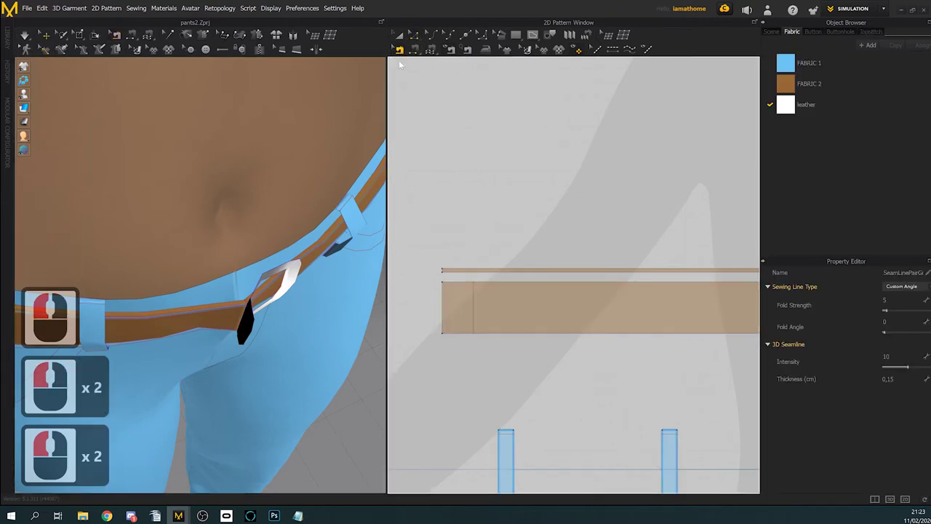
pyautogui.doubleClick(445, 306)
pyautogui.click(917, 289)
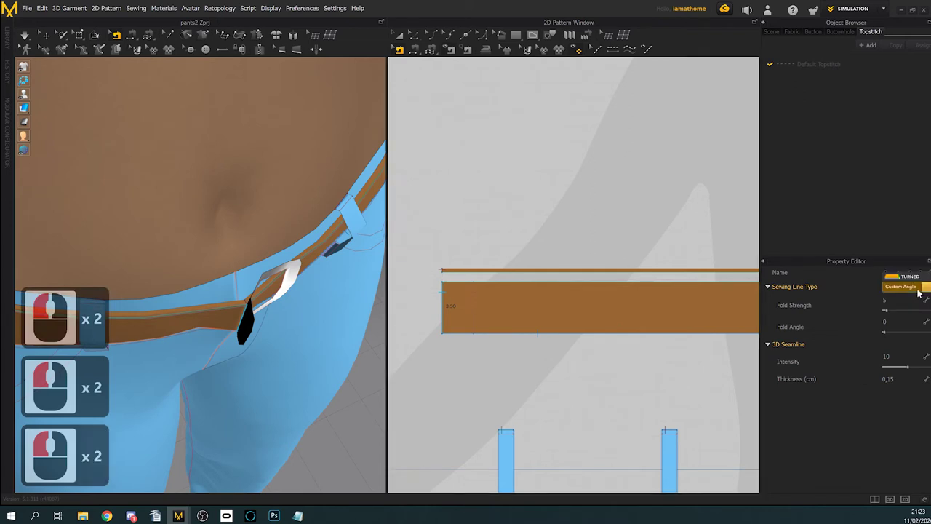
pyautogui.click(914, 280)
# Step: Simulate the garment while pulling the buckle's inner side sideways to flatten it around the belt
pyautogui.click(26, 36)
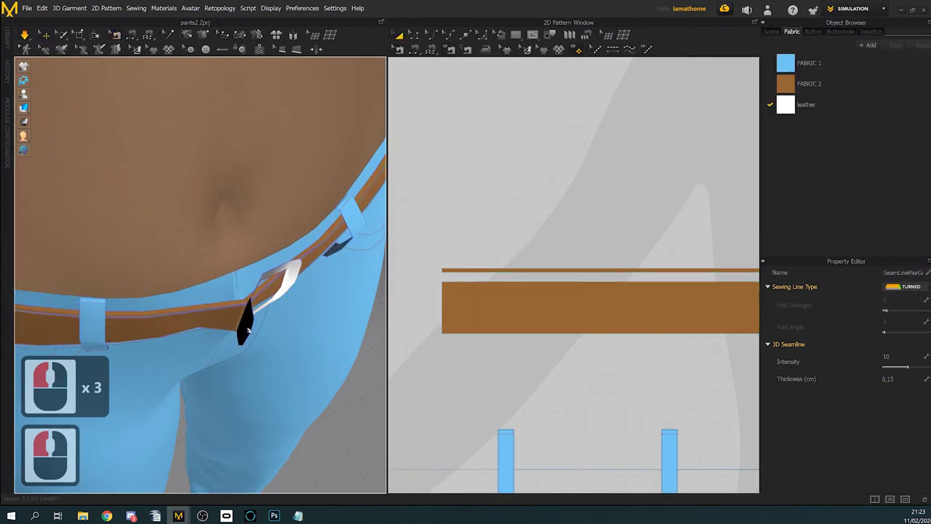
pyautogui.moveTo(249, 331); pyautogui.dragTo(224, 339)
pyautogui.moveTo(225, 342); pyautogui.dragTo(243, 328, button='right')
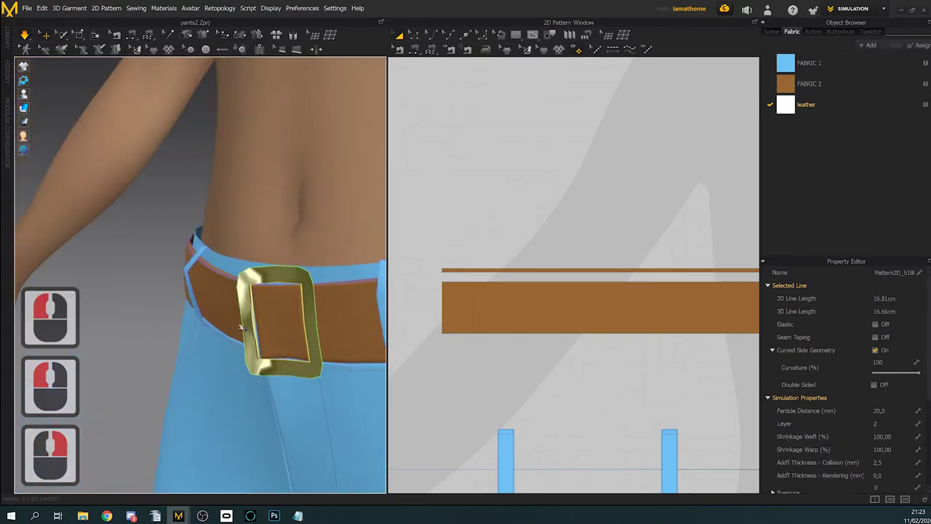
pyautogui.moveTo(243, 328); pyautogui.dragTo(223, 329)
pyautogui.moveTo(222, 329); pyautogui.dragTo(254, 331, button='right')
pyautogui.moveTo(251, 331); pyautogui.dragTo(239, 329)
pyautogui.moveTo(240, 329); pyautogui.dragTo(271, 328, button='right')
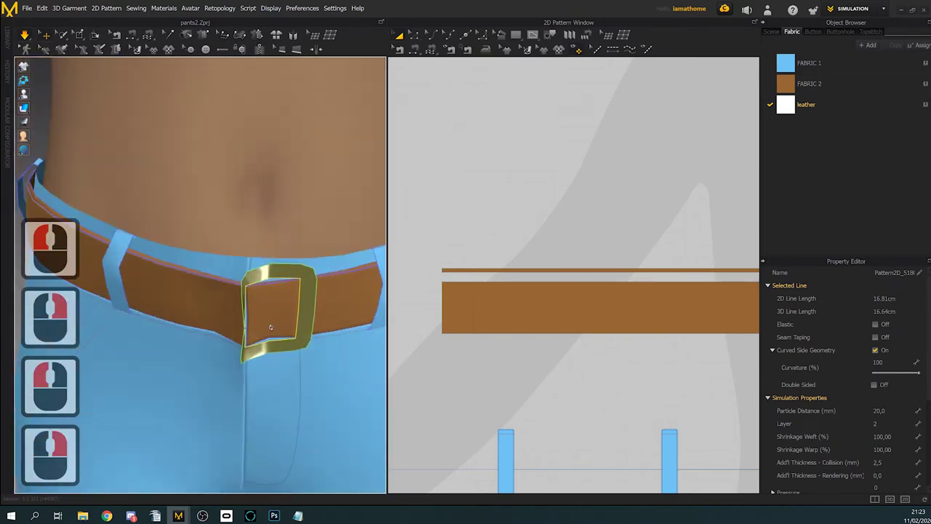
pyautogui.click(25, 35)
# Step: Change the leather fabric's physical property preset to Default_for_Simulation and simulate the buckle with it
pyautogui.press('b')
pyautogui.click(297, 272)
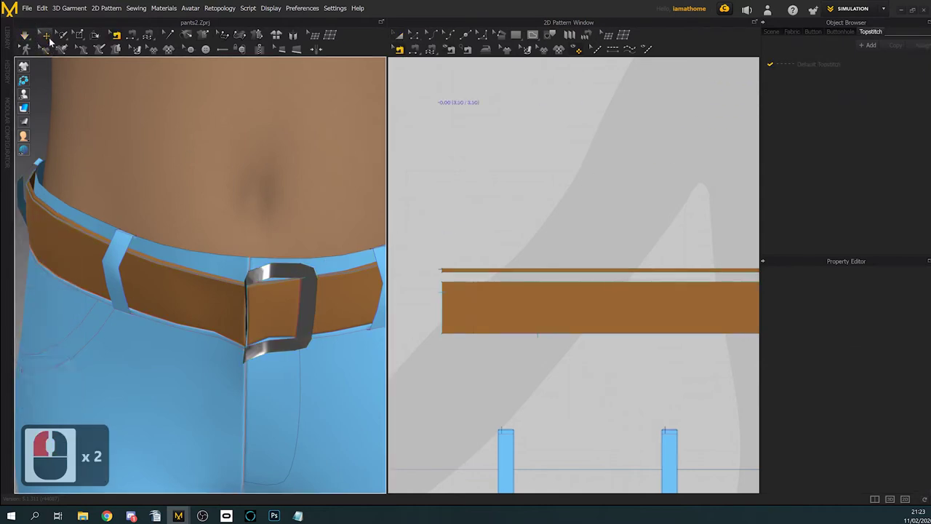
pyautogui.click(45, 35)
pyautogui.click(293, 273)
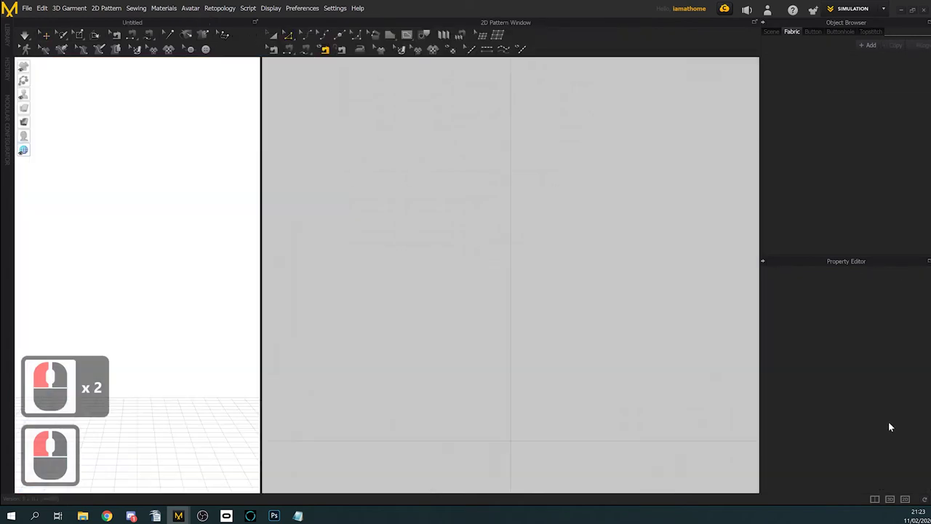
pyautogui.click(902, 13)
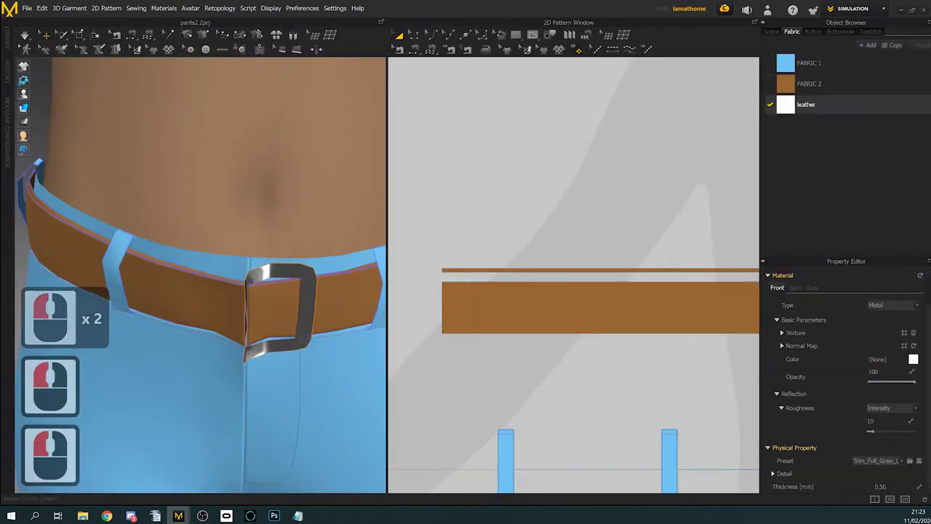
pyautogui.click(882, 461)
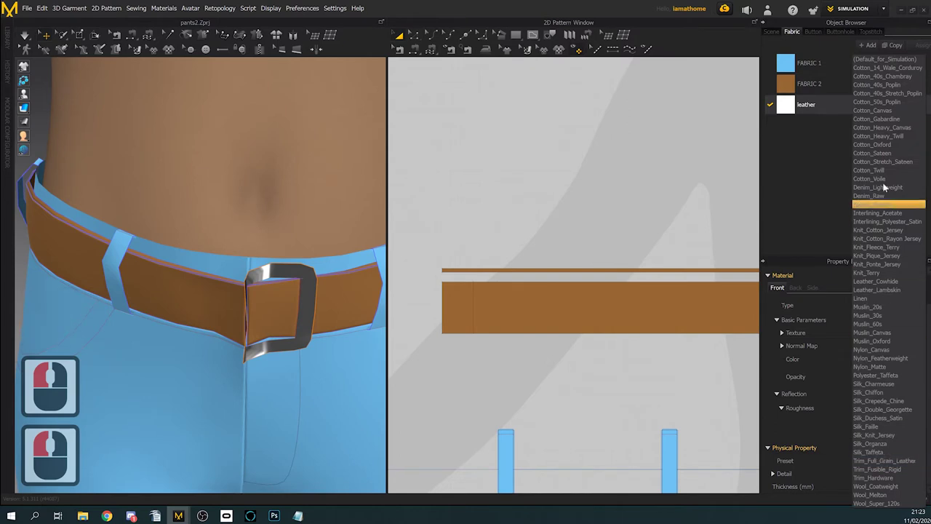
pyautogui.click(770, 103)
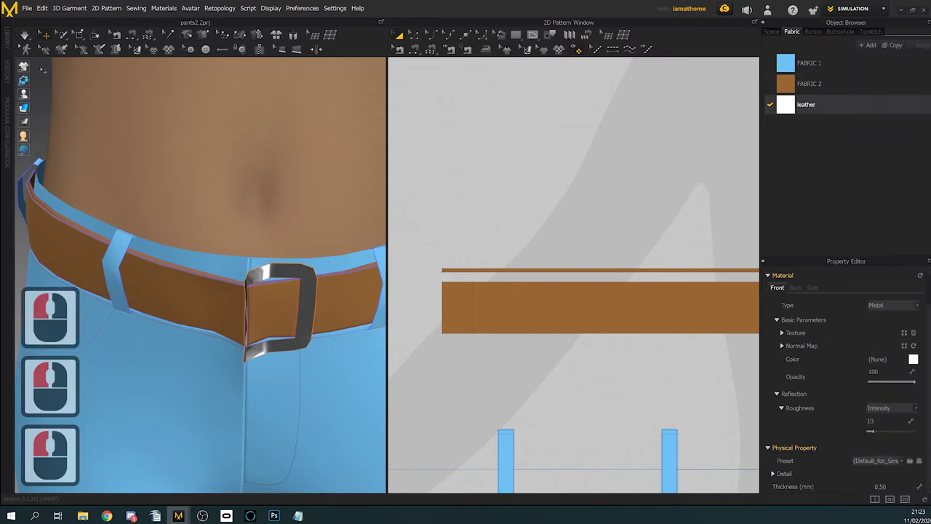
pyautogui.click(24, 35)
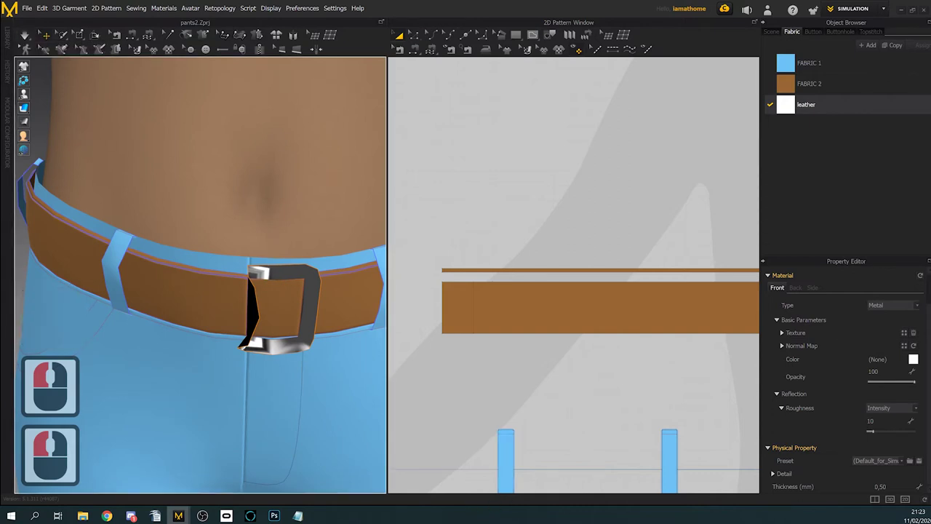
# Step: Move the empty second Marvelous Designer window aside so the pants2.Zprj project is uncovered
pyautogui.hotkey('alt', 'Tab')
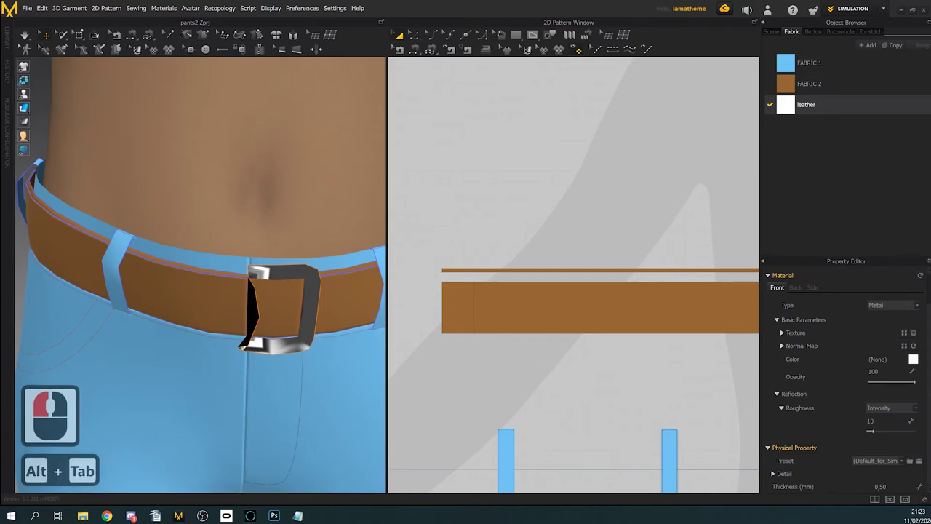
pyautogui.hotkey('alt', 'Tab')
pyautogui.moveTo(572, 2); pyautogui.dragTo(679, 37)
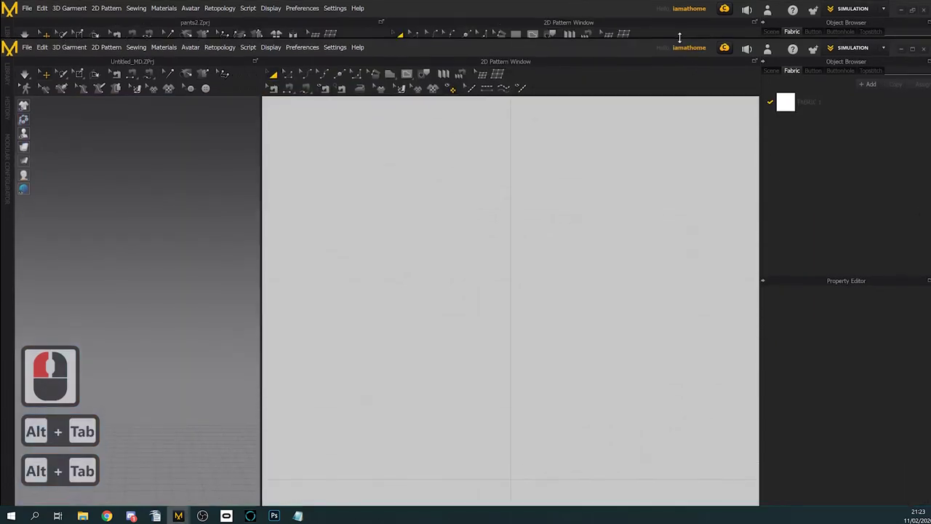
pyautogui.moveTo(605, 45); pyautogui.dragTo(930, 30)
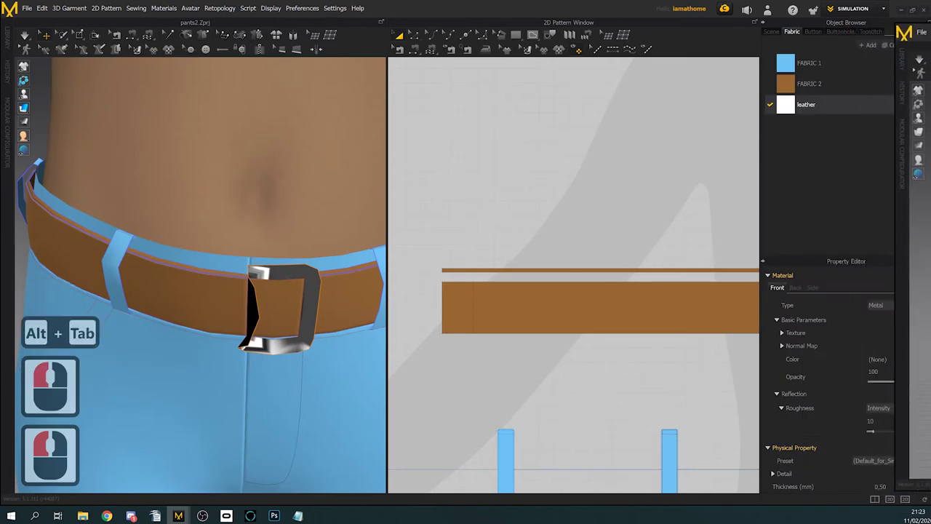
pyautogui.click(829, 175)
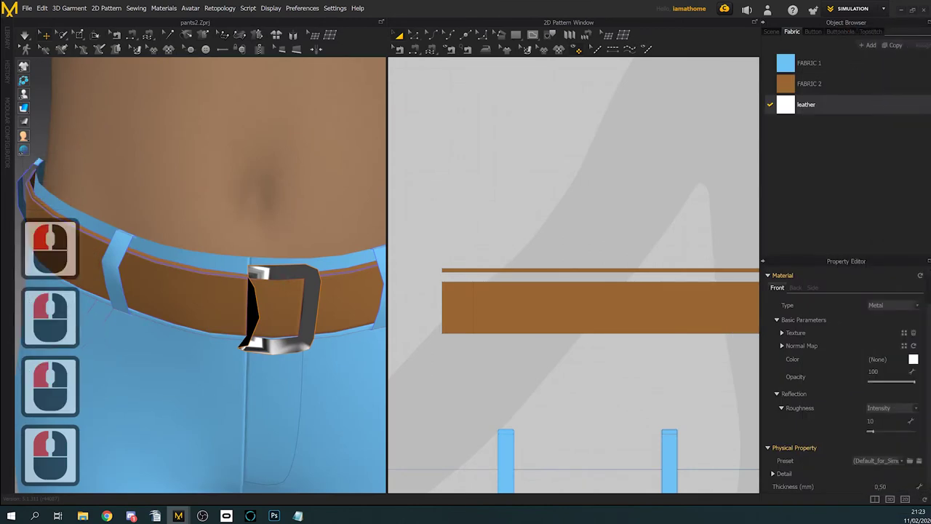
pyautogui.click(930, 45)
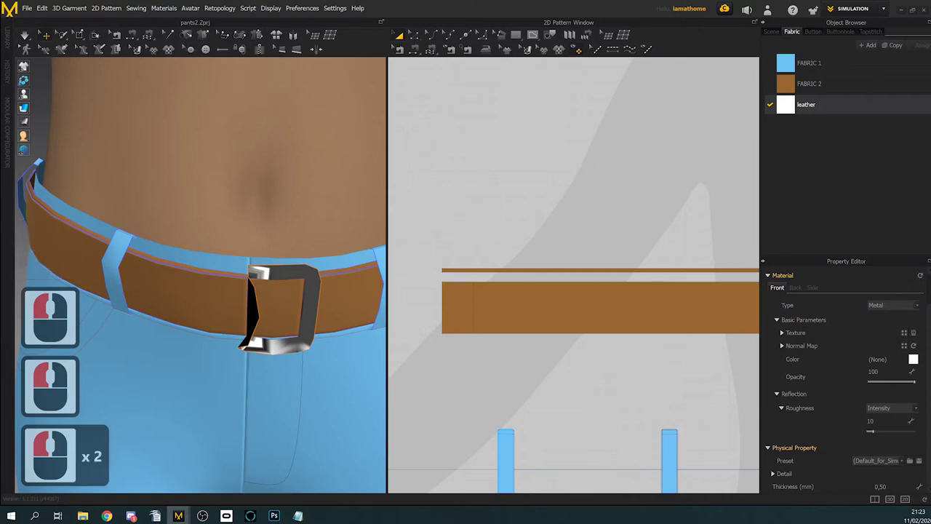
pyautogui.click(930, 45)
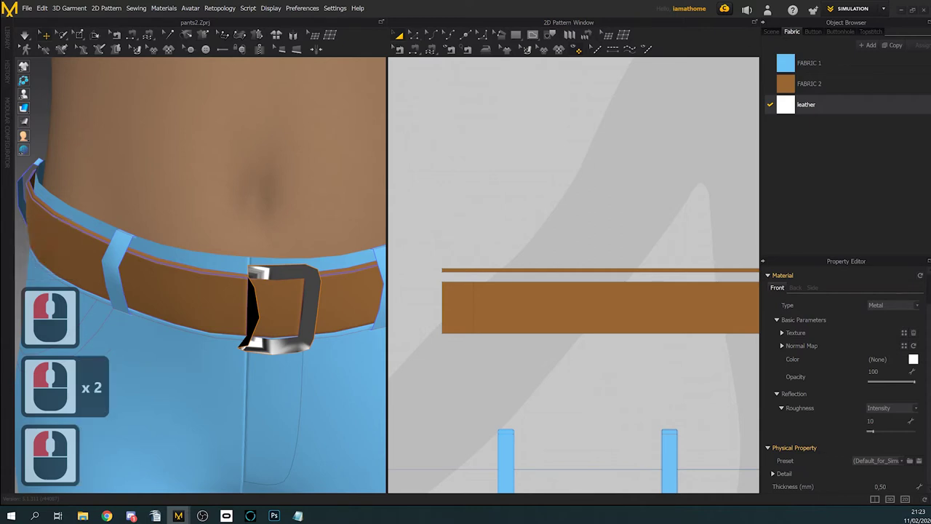
pyautogui.click(930, 45)
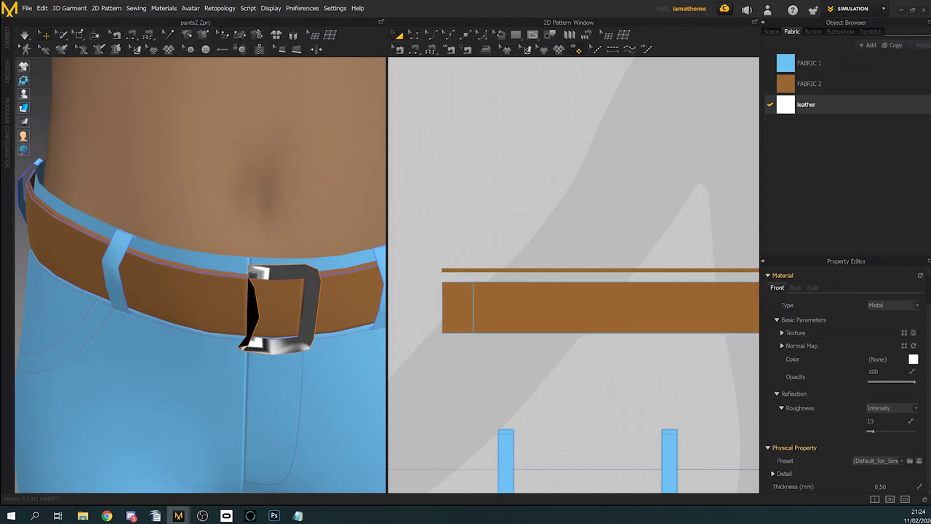
pyautogui.scroll(-3, 601, 307)
pyautogui.scroll(2, 601, 307)
pyautogui.scroll(-3, 601, 307)
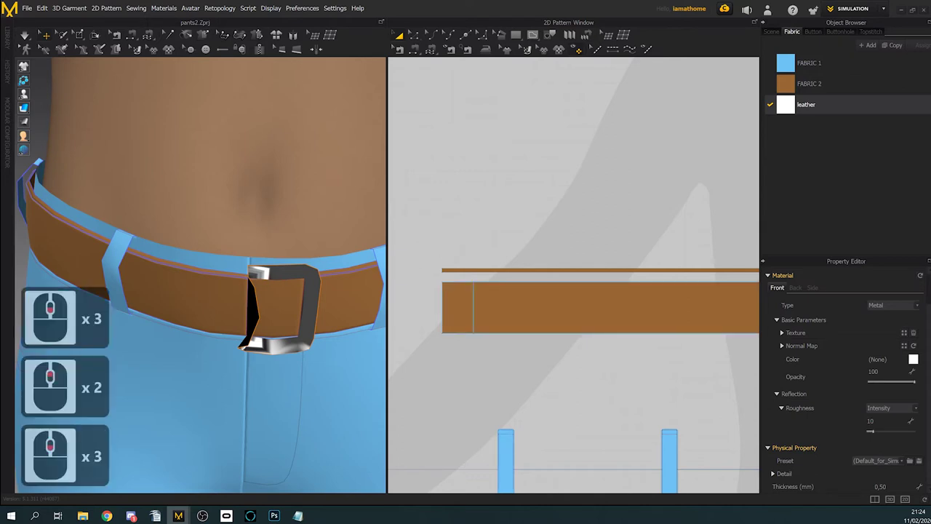
pyautogui.middleClick(601, 307)
pyautogui.scroll(2, 601, 307)
pyautogui.click(601, 308)
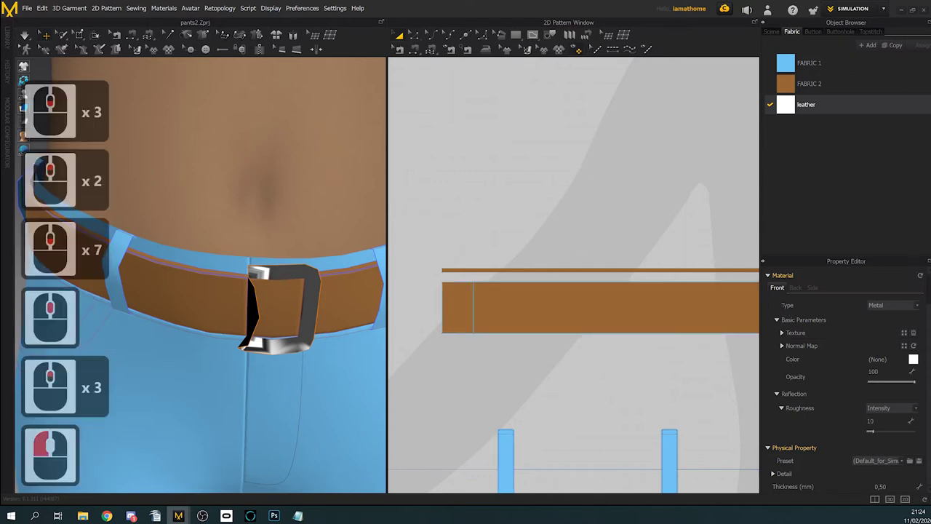
pyautogui.click(601, 307)
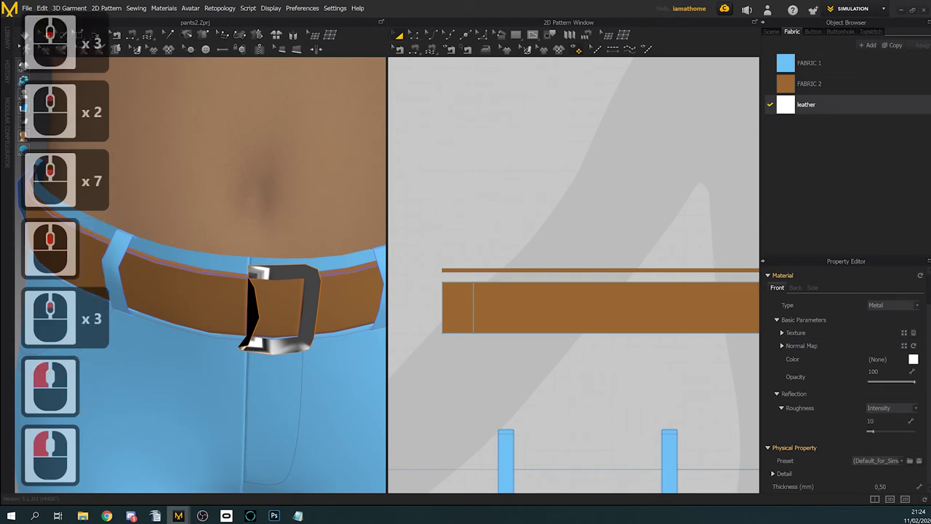
pyautogui.click(817, 160)
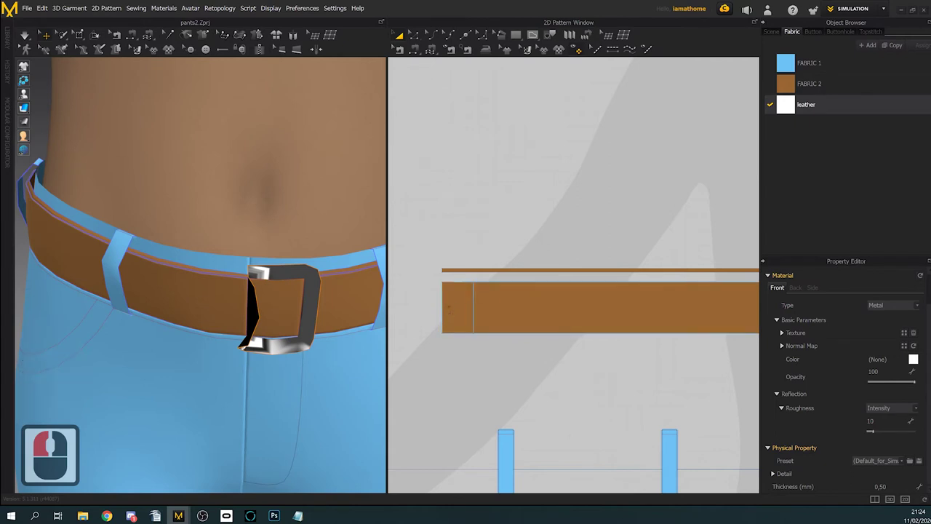
# Step: Change the sewing line type on the belt strap's short end to Custom Angle with a fold angle of 180
pyautogui.click(448, 308)
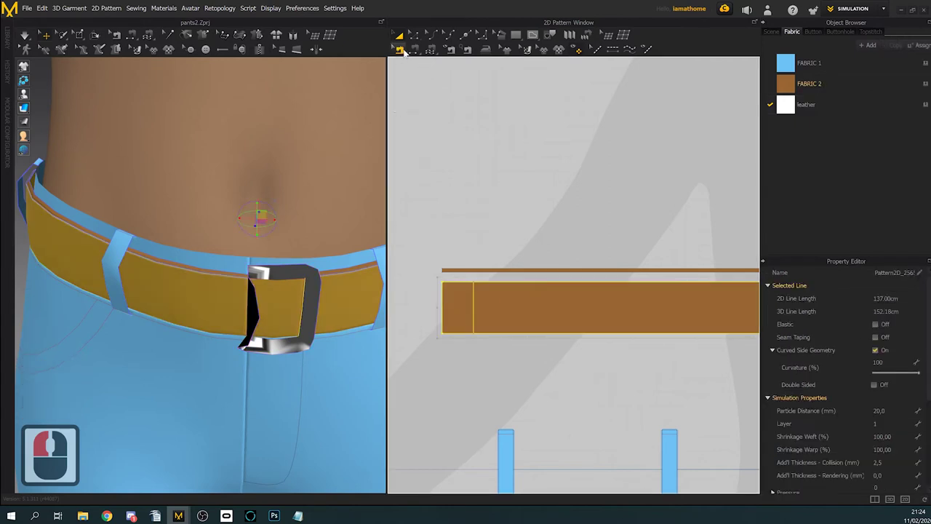
pyautogui.click(398, 49)
pyautogui.click(443, 307)
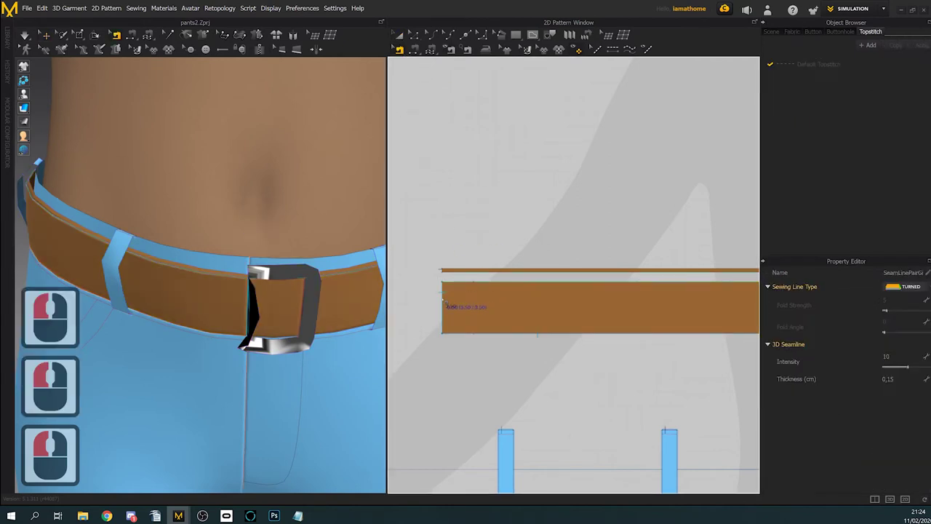
pyautogui.click(918, 291)
pyautogui.click(917, 300)
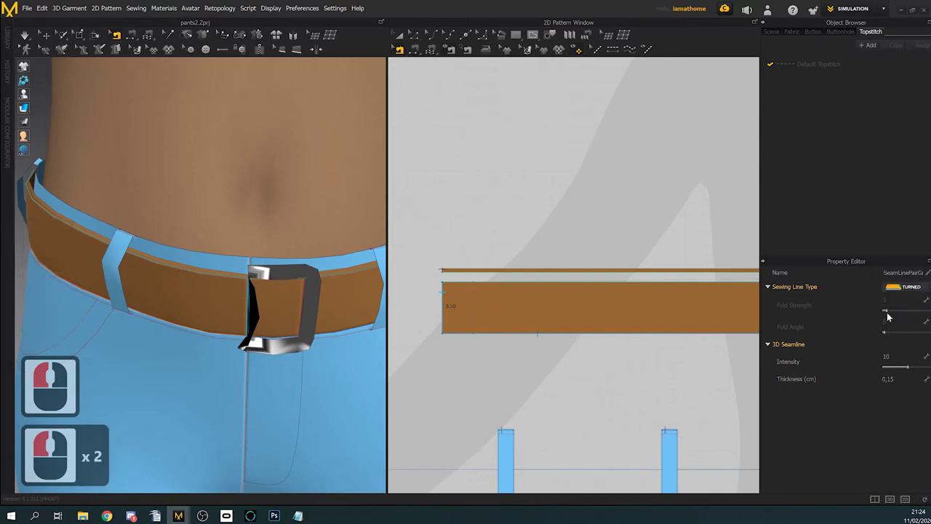
pyautogui.moveTo(892, 322); pyautogui.dragTo(883, 324)
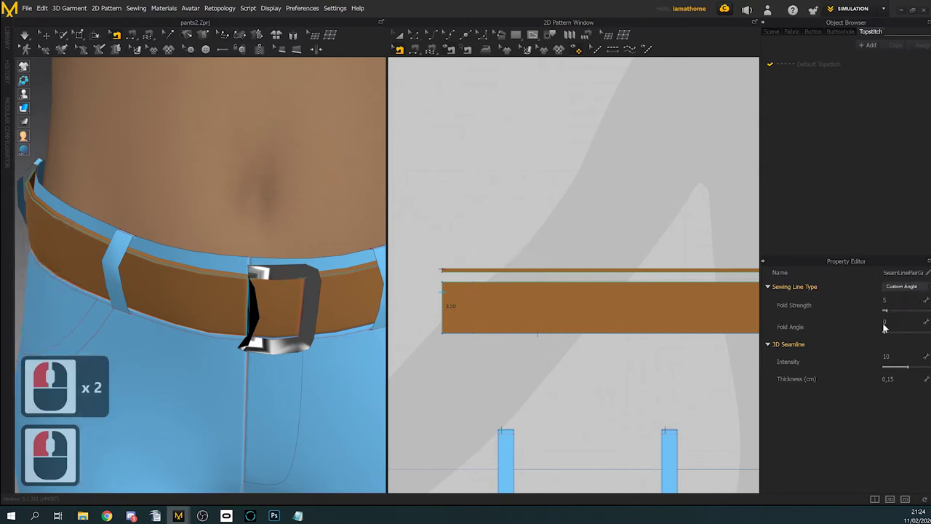
pyautogui.click(895, 321)
pyautogui.click(895, 326)
pyautogui.write('180')
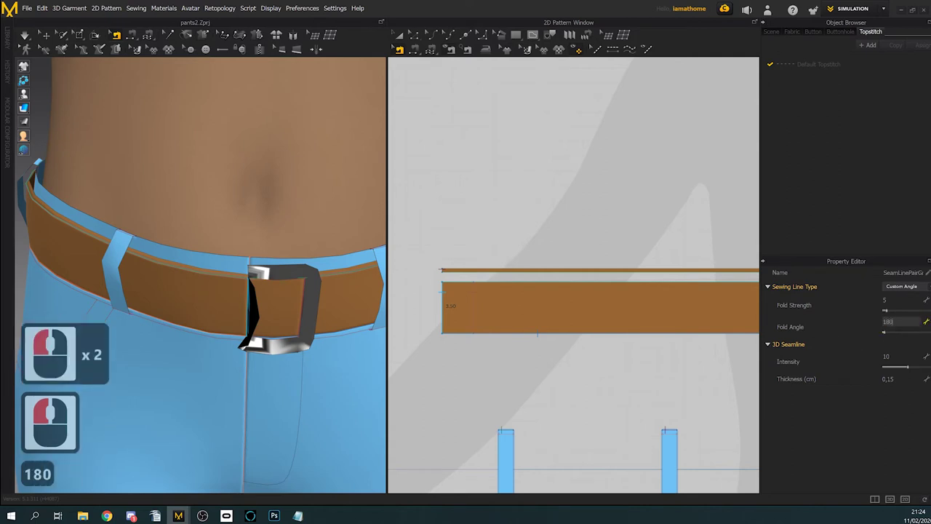
pyautogui.press('Return')
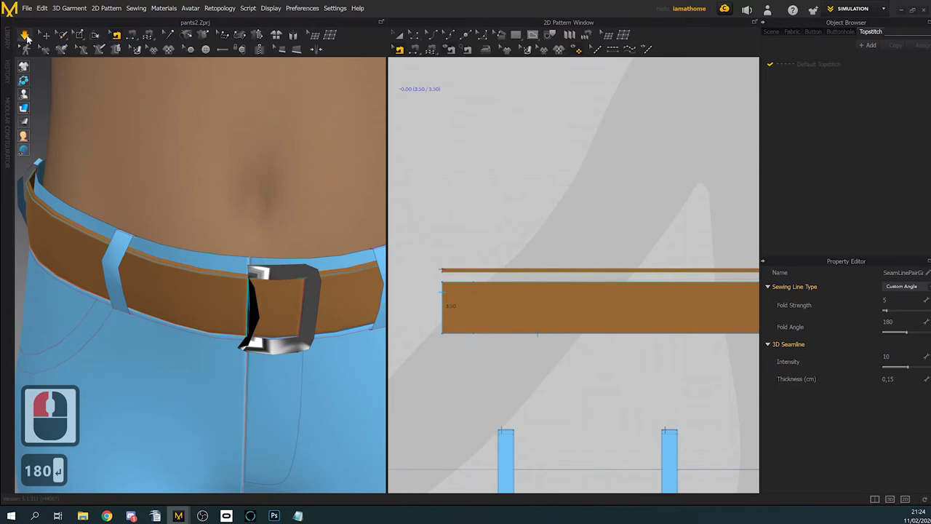
# Step: Simulate the garment with the 180-degree seam while tugging the inner side of the metal buckle
pyautogui.click(25, 34)
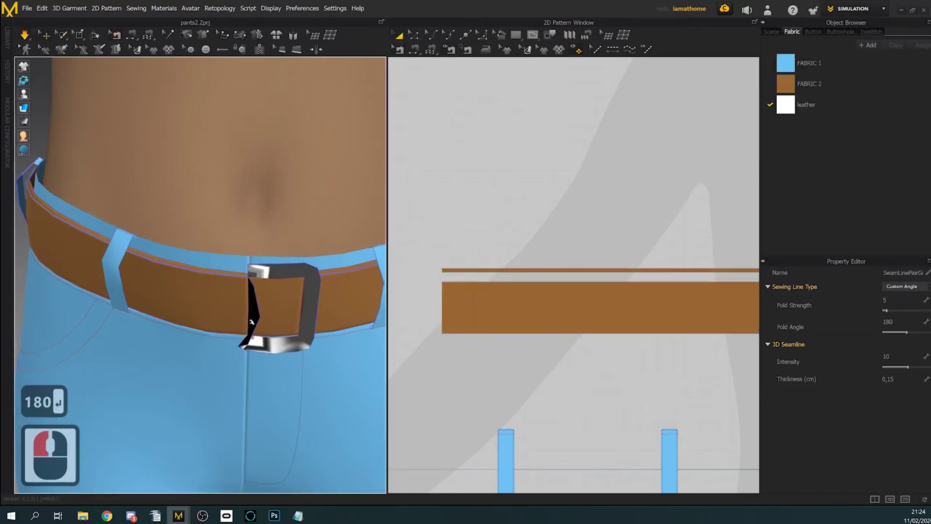
pyautogui.click(253, 320)
pyautogui.moveTo(250, 346); pyautogui.dragTo(171, 291, button='right')
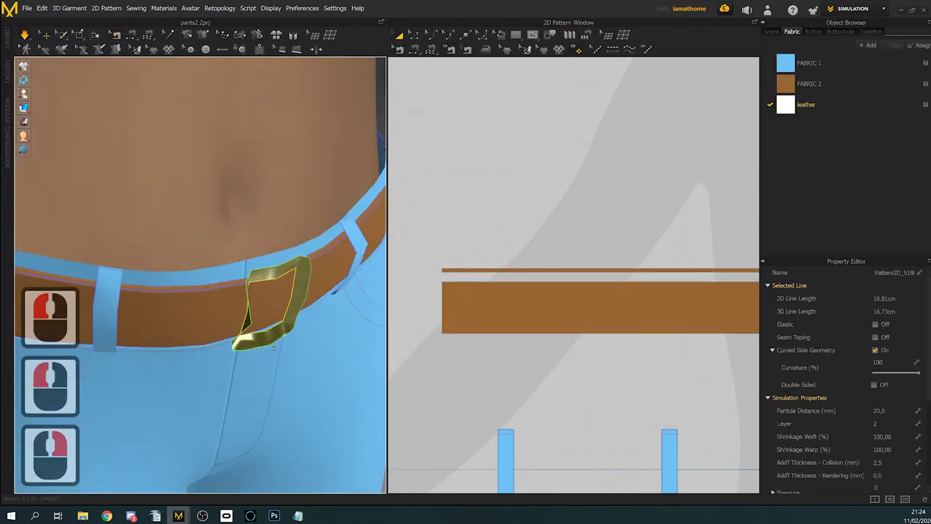
pyautogui.click(25, 36)
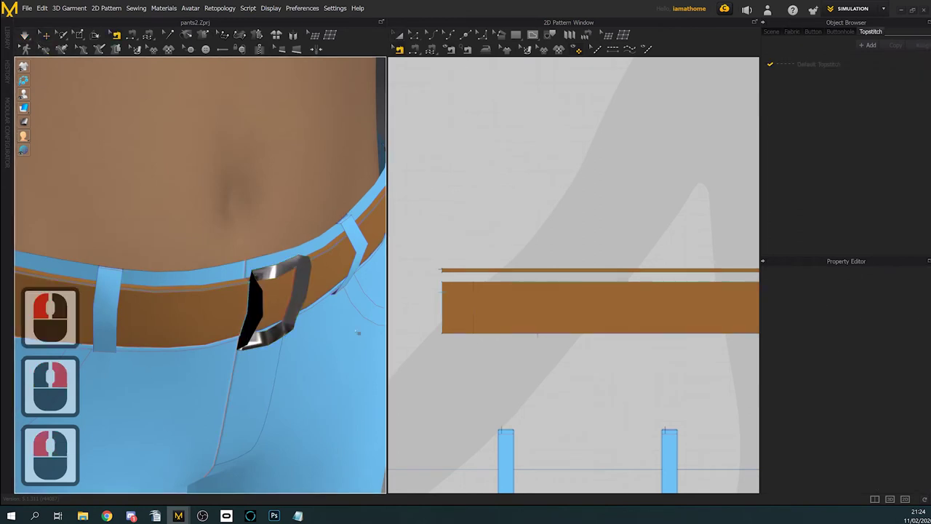
# Step: Select the metal buckle in the 3D view and move it outward and down, clear of the belt
pyautogui.click(251, 309)
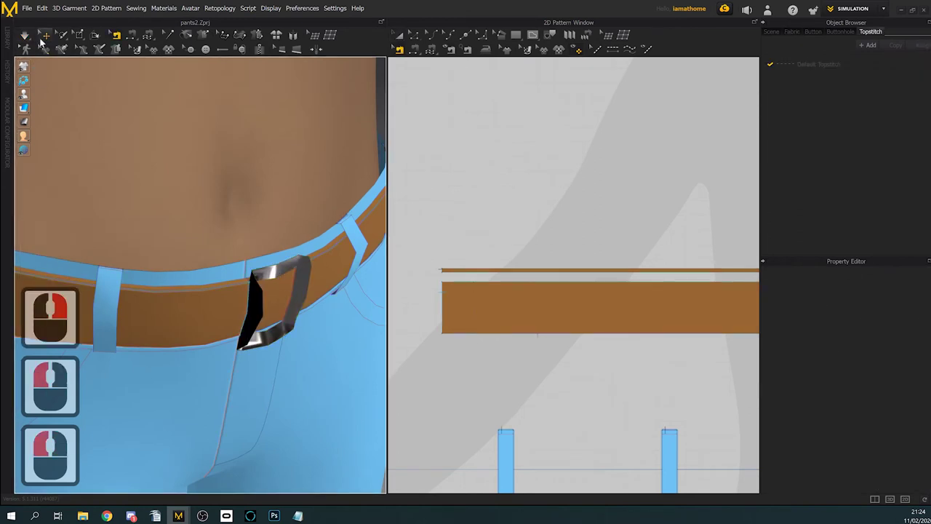
pyautogui.click(45, 37)
pyautogui.doubleClick(293, 271)
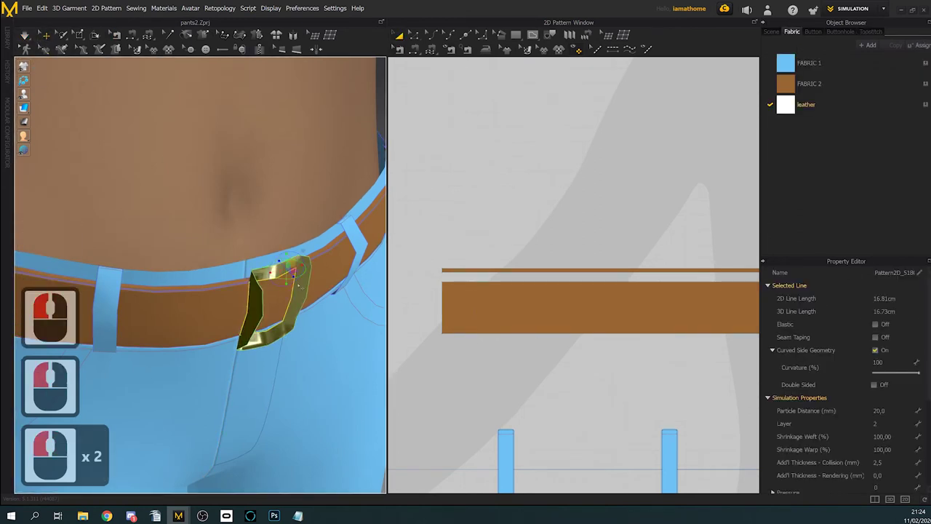
pyautogui.moveTo(294, 275); pyautogui.dragTo(327, 304)
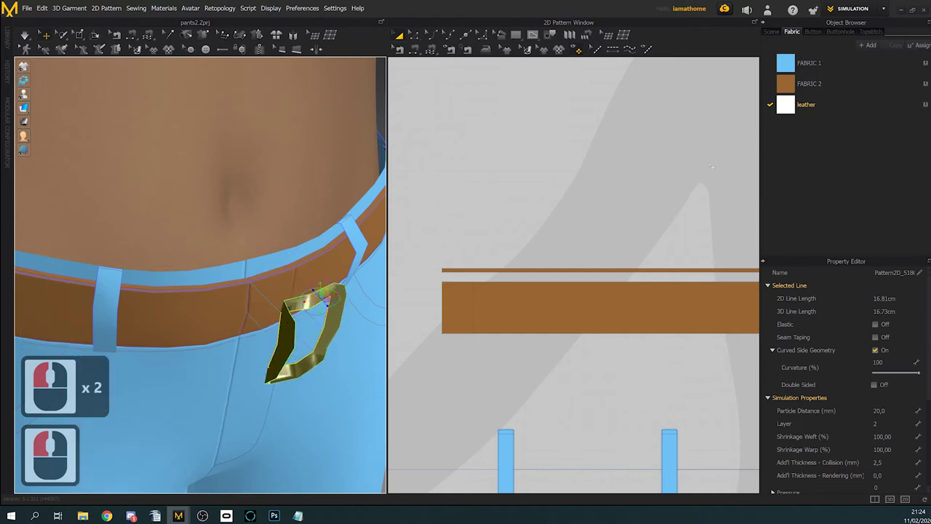
# Step: Change the leather fabric's physical property preset to Trim_Full_Grain_Leather and simulate the buckle back onto the belt
pyautogui.doubleClick(802, 110)
pyautogui.click(889, 461)
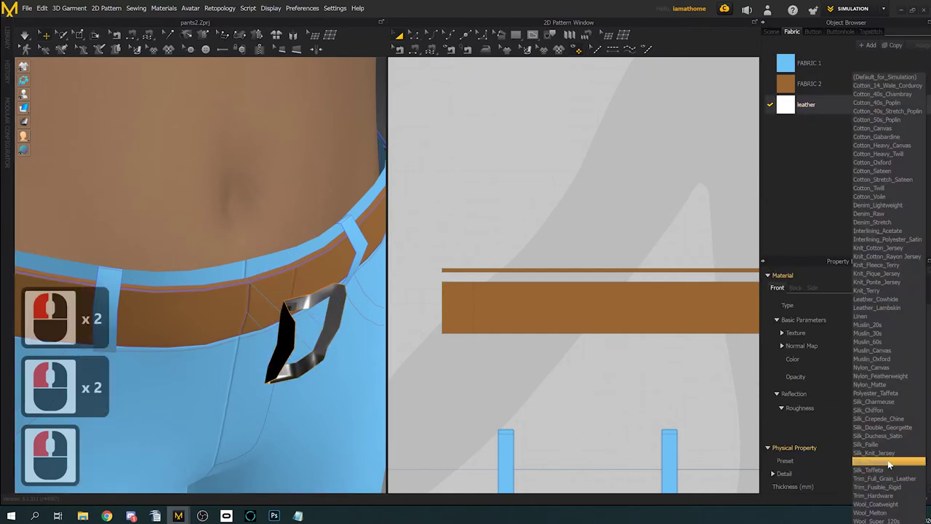
pyautogui.click(884, 478)
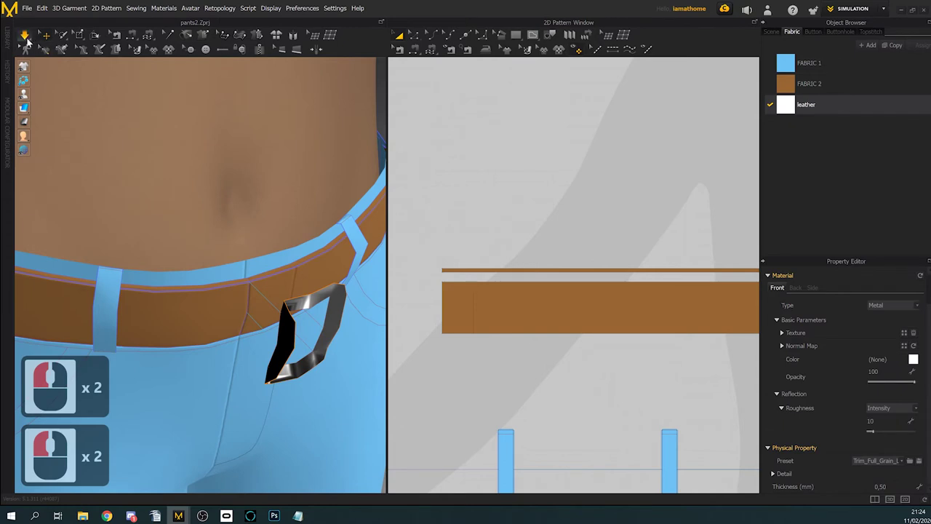
pyautogui.click(25, 38)
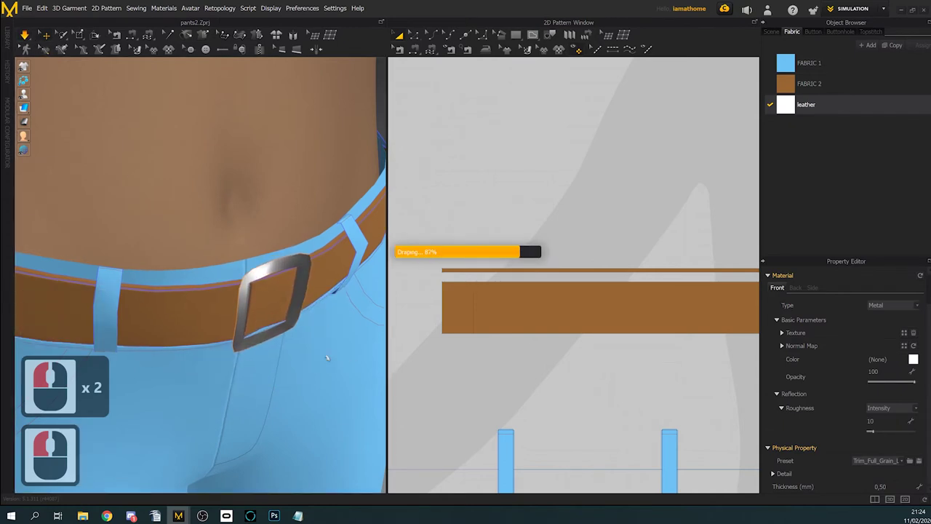
pyautogui.moveTo(327, 358); pyautogui.dragTo(307, 347, button='right')
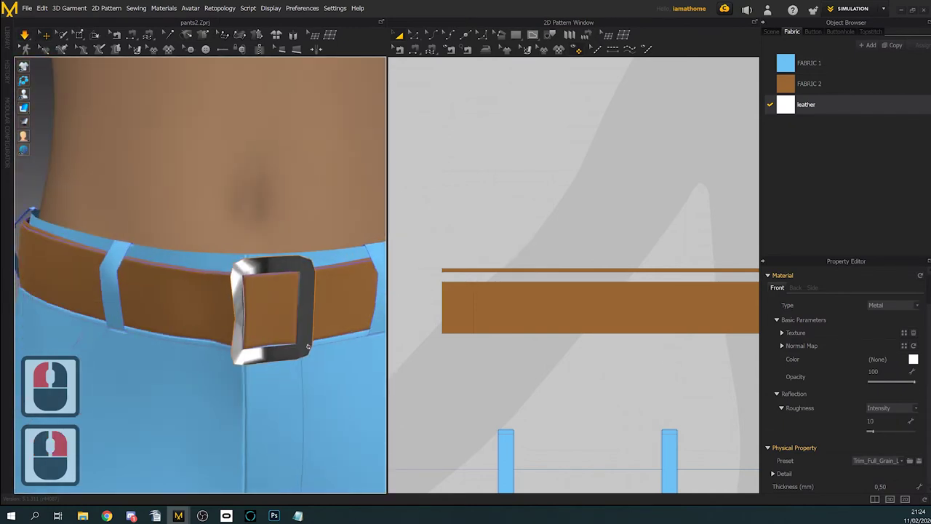
pyautogui.moveTo(261, 278)
pyautogui.mouseDown(button='right')
pyautogui.moveTo(266, 294)
pyautogui.moveTo(249, 291)
pyautogui.moveTo(271, 287)
pyautogui.moveTo(264, 279)
pyautogui.mouseUp(button='right')
pyautogui.click(27, 37)
# Step: Shift the internal fold line at the belt strap's end slightly farther from the short edge and simulate
pyautogui.scroll(-3, 596, 343)
pyautogui.moveTo(531, 323); pyautogui.dragTo(497, 311, button='middle')
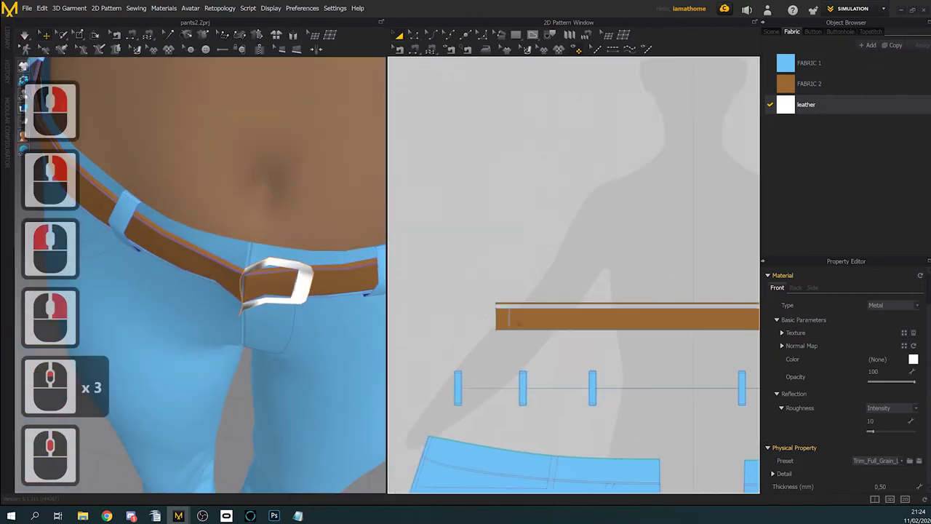
pyautogui.scroll(3, 493, 311)
pyautogui.press('z')
pyautogui.click(546, 326)
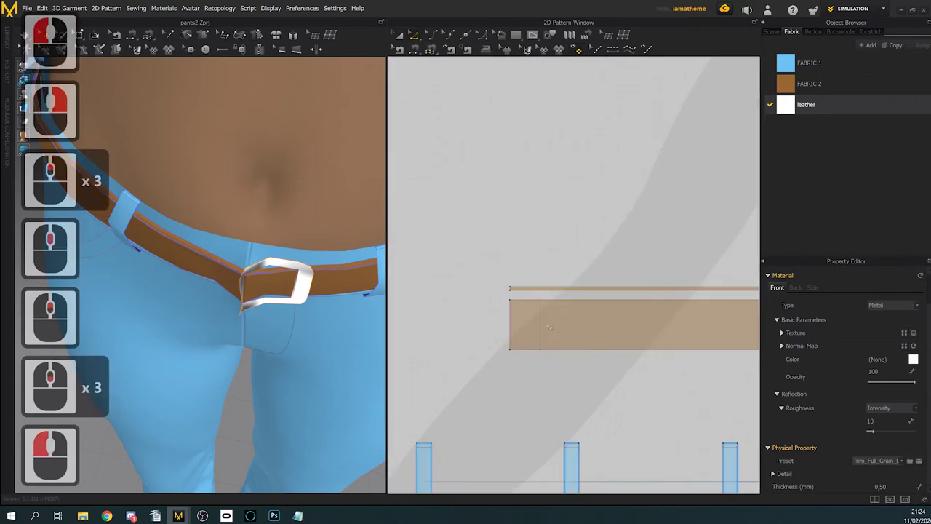
pyautogui.moveTo(547, 326); pyautogui.dragTo(549, 327)
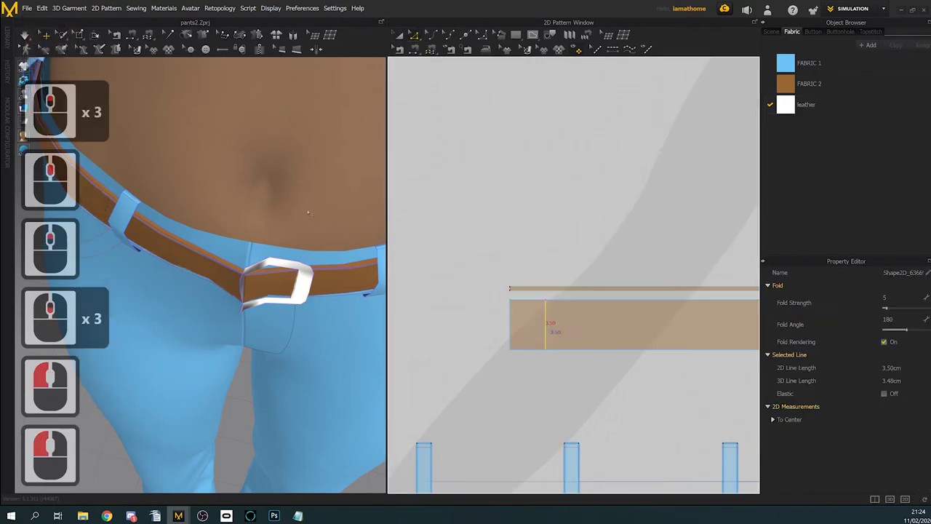
pyautogui.click(23, 37)
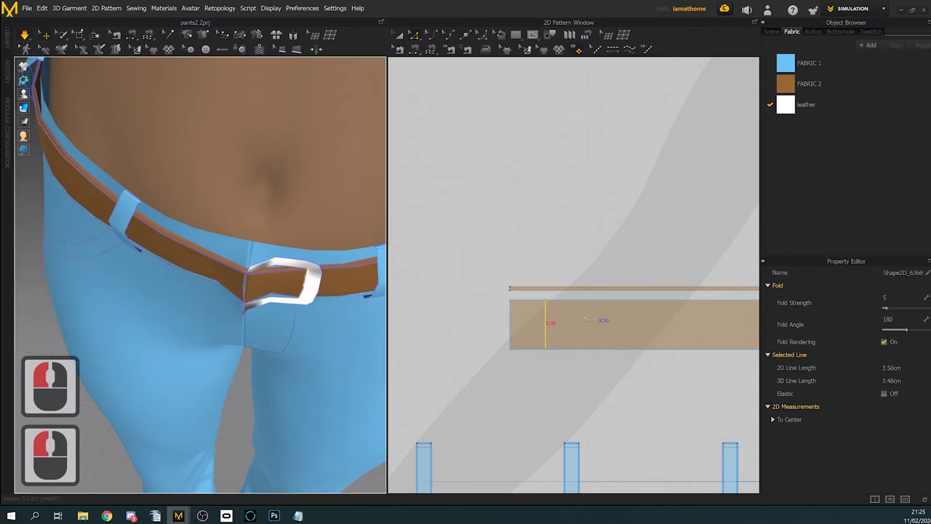
# Step: Move the belt strap's fold line about another 0.48 cm away from the short edge and simulate the garment
pyautogui.moveTo(547, 321); pyautogui.dragTo(554, 321)
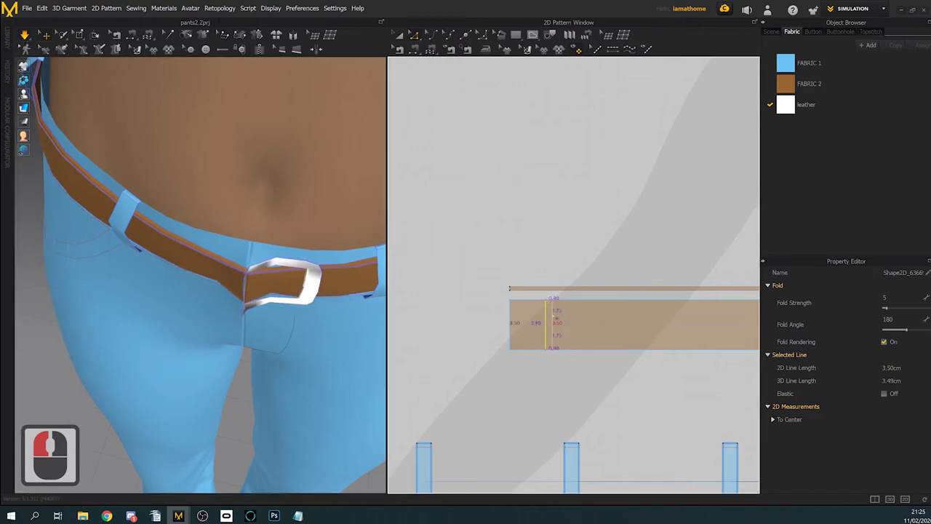
pyautogui.click(24, 36)
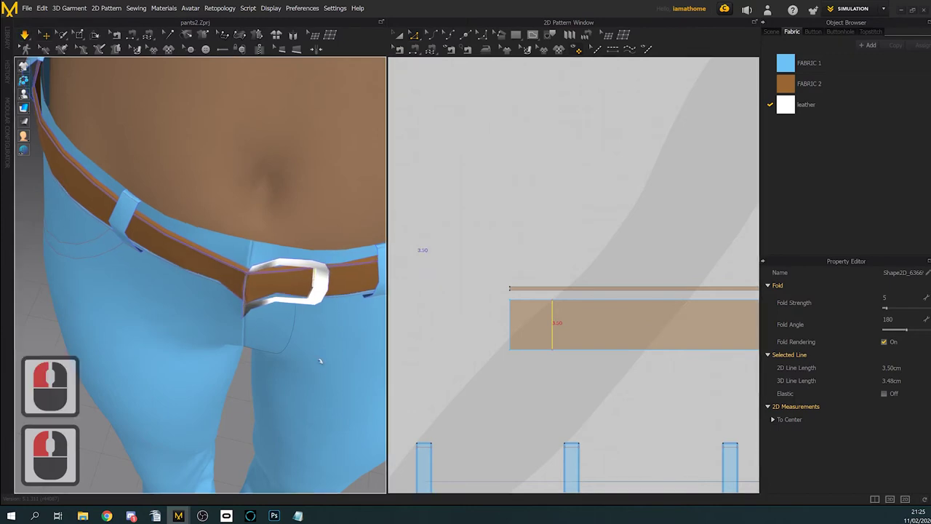
pyautogui.moveTo(281, 299)
pyautogui.mouseDown(button='right')
pyautogui.moveTo(281, 336)
pyautogui.moveTo(284, 297)
pyautogui.mouseUp(button='right')
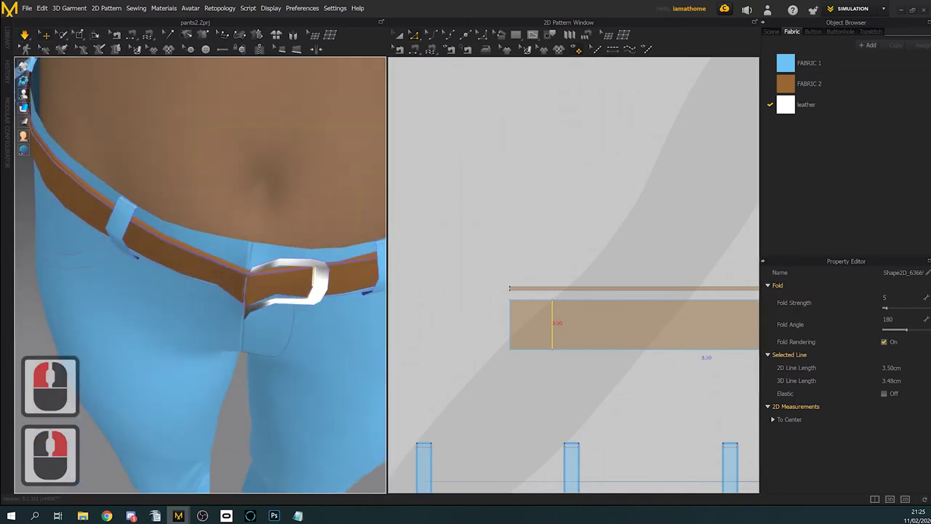
pyautogui.scroll(-2, 284, 296)
pyautogui.scroll(1, 284, 297)
pyautogui.middleClick(284, 297)
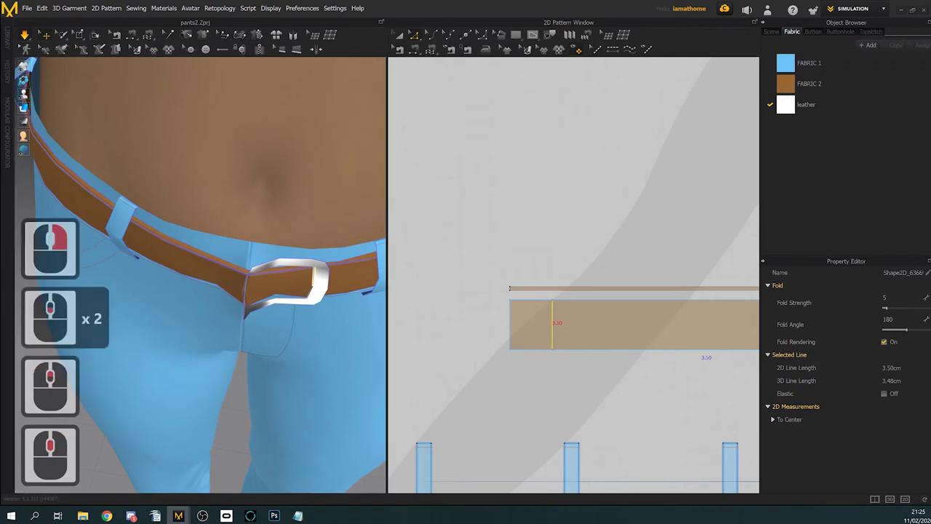
pyautogui.scroll(-6, 284, 297)
pyautogui.scroll(2, 284, 297)
pyautogui.scroll(-1, 283, 296)
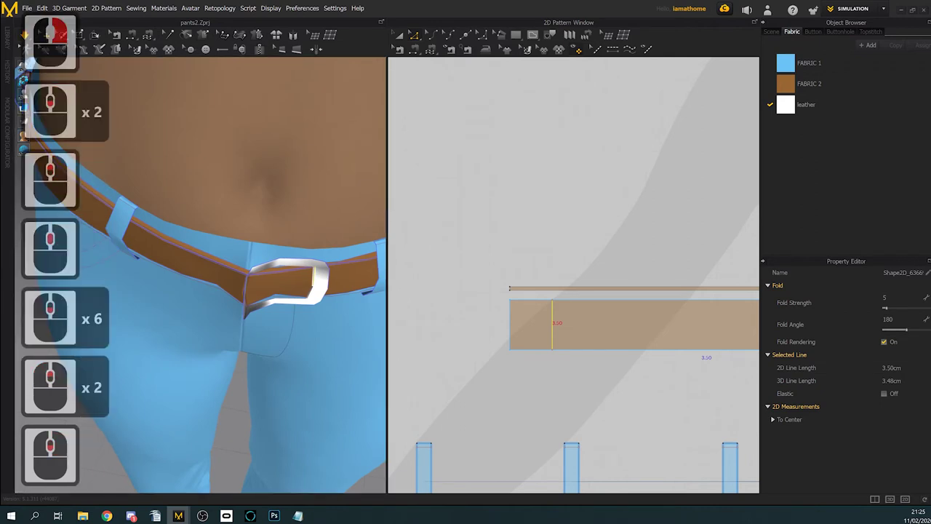
pyautogui.click(284, 297)
pyautogui.click(284, 297)
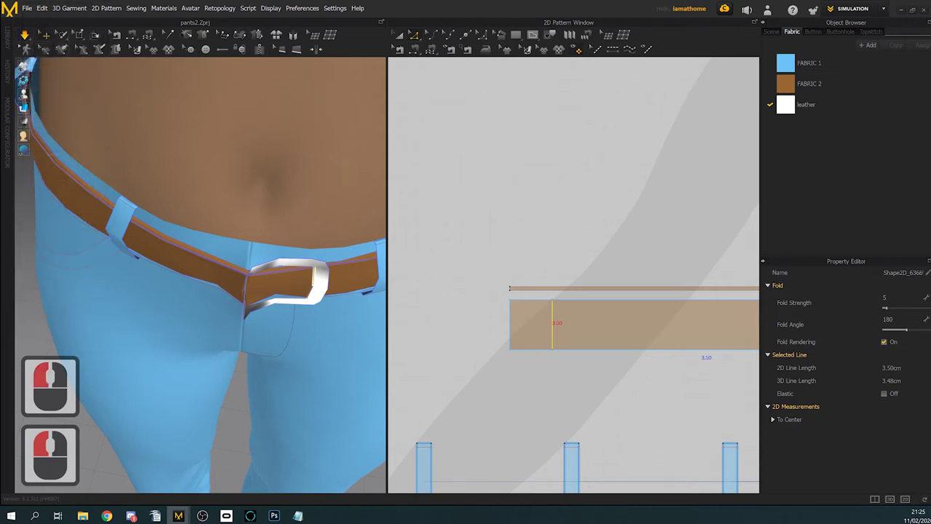
pyautogui.click(283, 297)
pyautogui.click(284, 297)
pyautogui.click(284, 297)
pyautogui.click(284, 297)
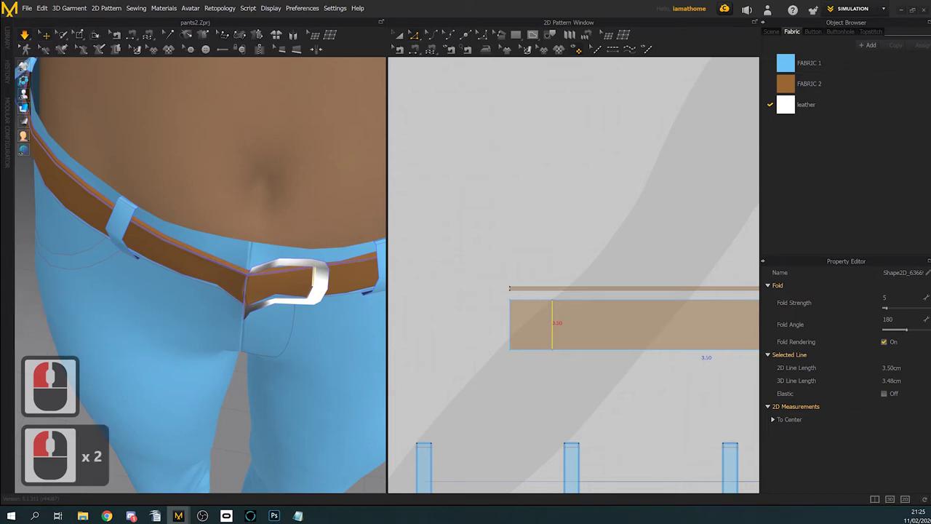
pyautogui.click(284, 297)
pyautogui.click(284, 297)
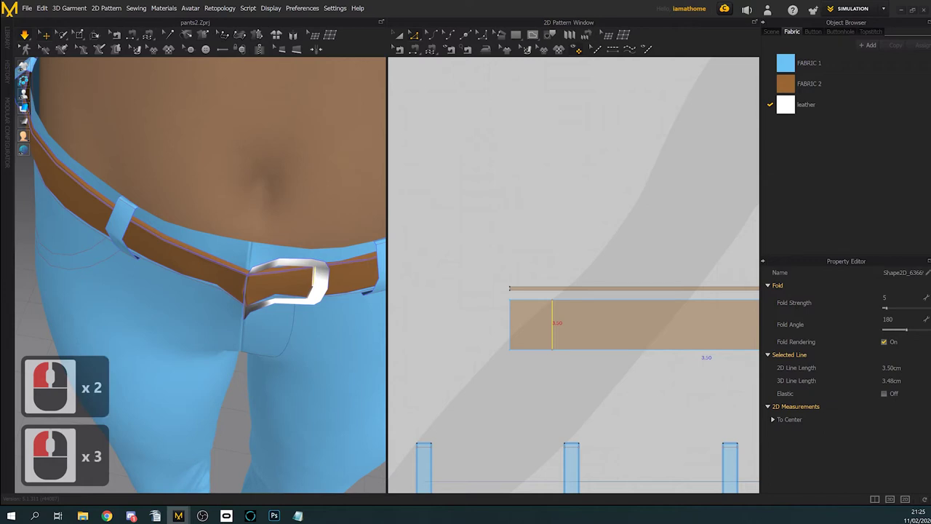
pyautogui.click(284, 297)
pyautogui.click(284, 297)
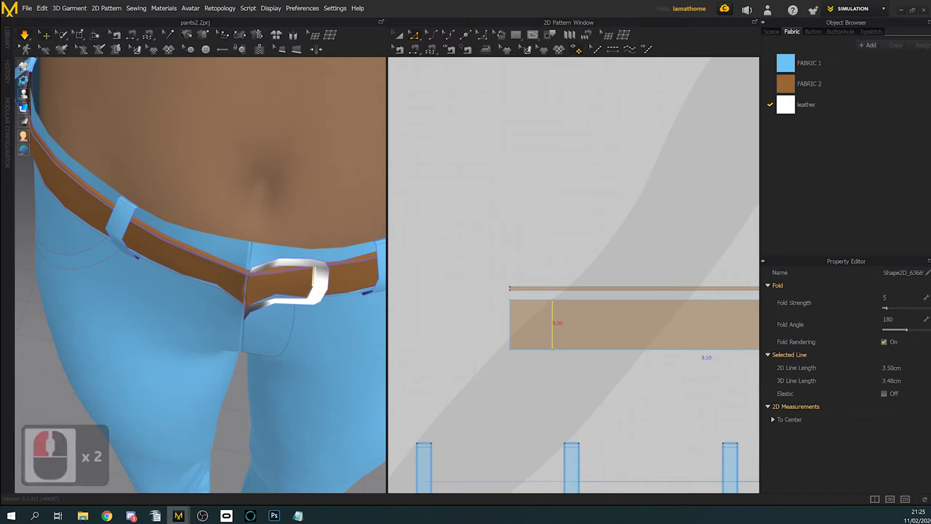
pyautogui.click(552, 323)
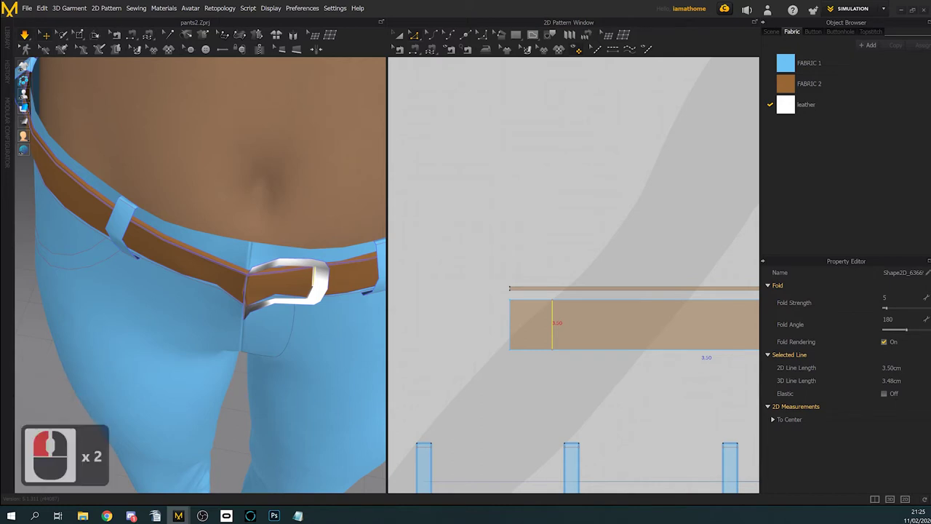
pyautogui.click(552, 324)
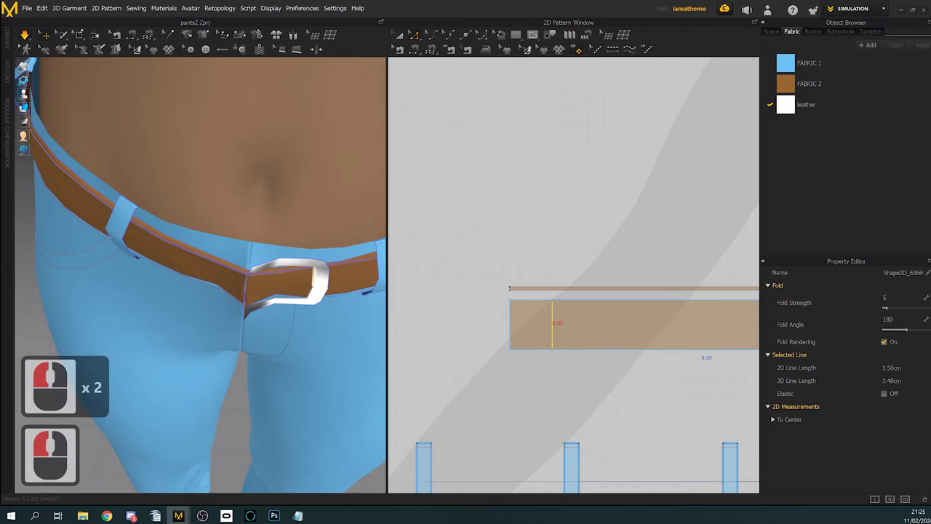
pyautogui.click(553, 324)
pyautogui.click(552, 324)
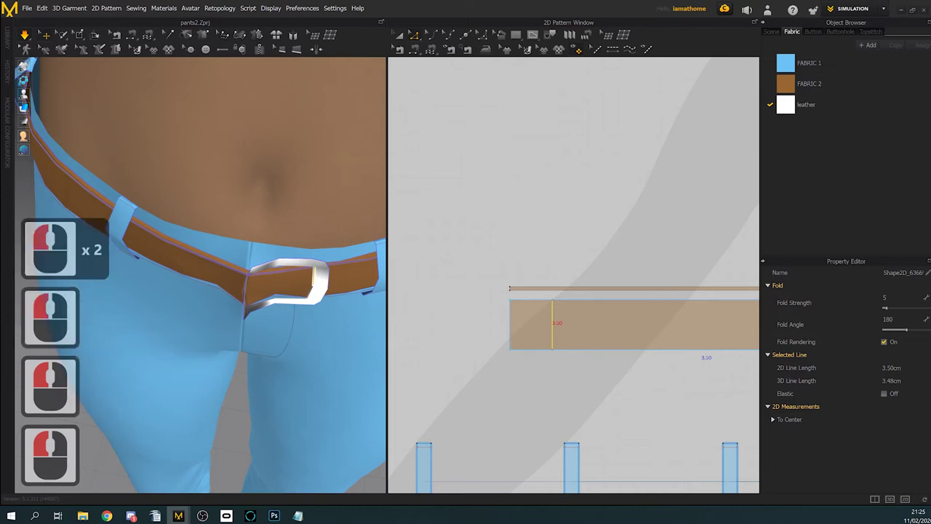
pyautogui.click(553, 324)
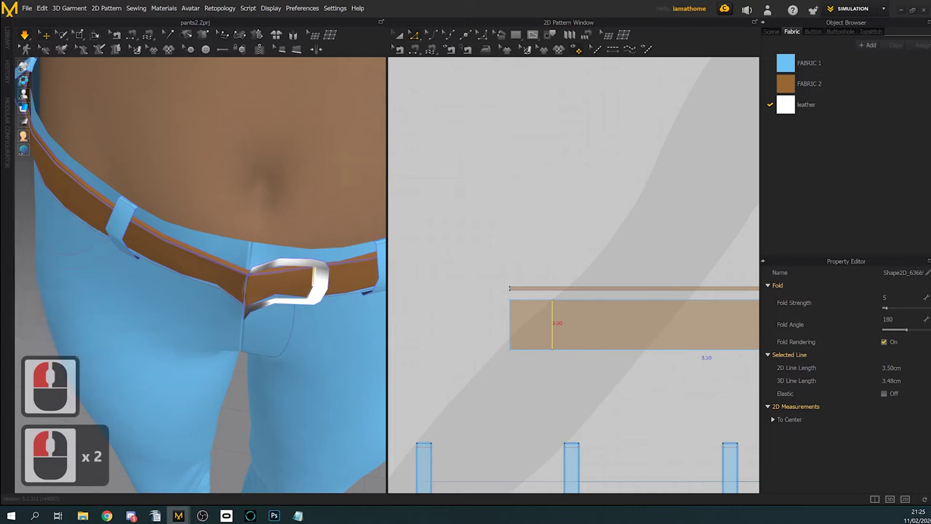
pyautogui.click(552, 324)
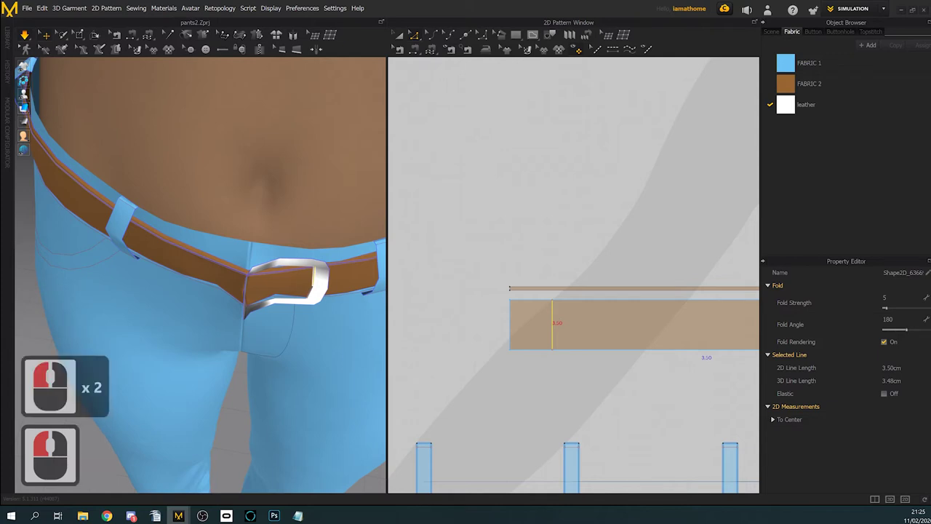
pyautogui.press('Delete')
pyautogui.press('Delete')
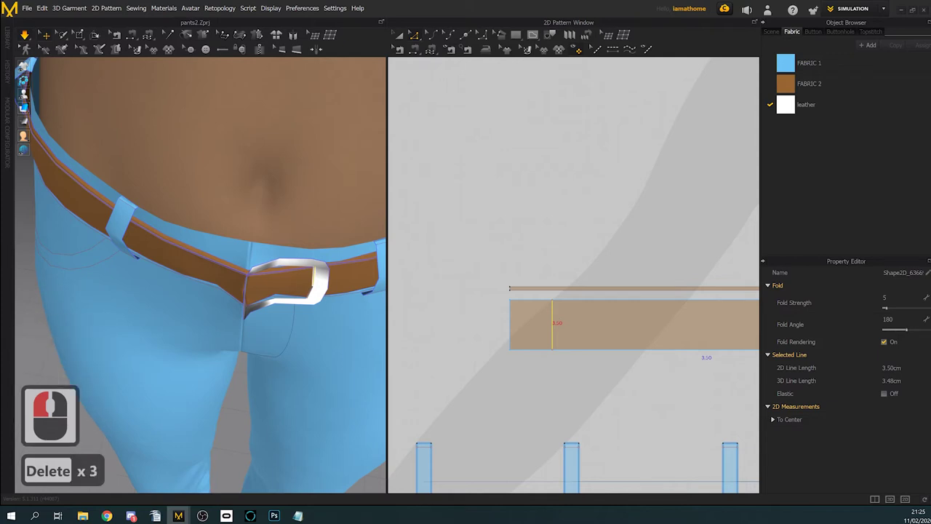
pyautogui.click(553, 324)
pyautogui.scroll(-20, 552, 324)
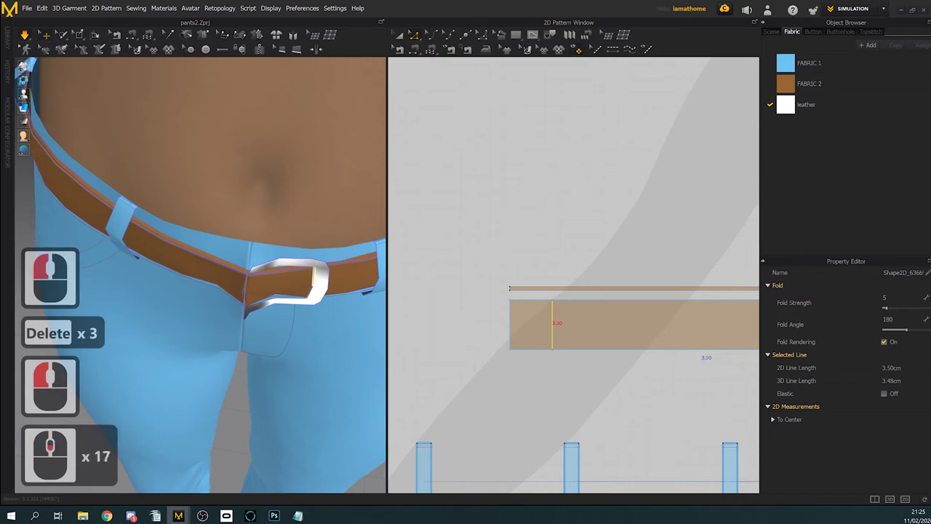
pyautogui.scroll(19, 552, 323)
pyautogui.middleClick(552, 324)
pyautogui.scroll(-1, 552, 323)
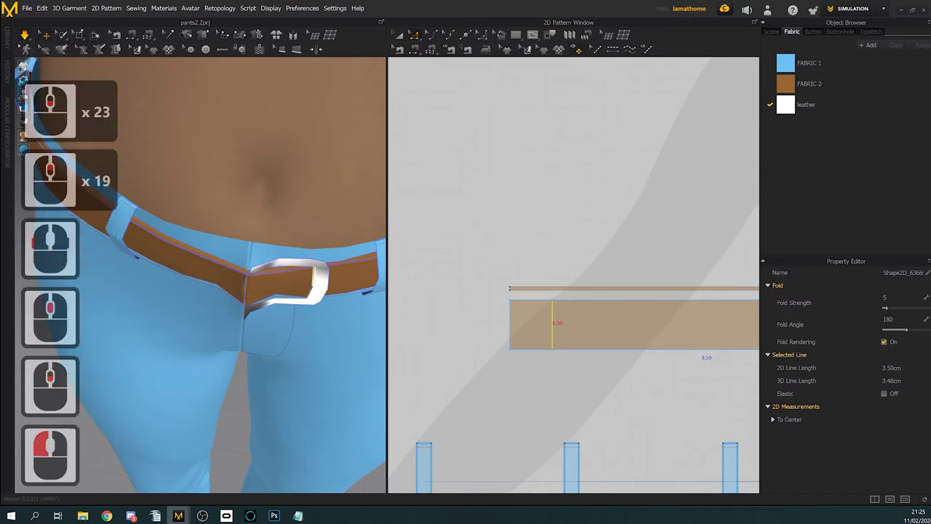
pyautogui.hotkey('ctrl', 'z')
pyautogui.hotkey('ctrl', 'z')
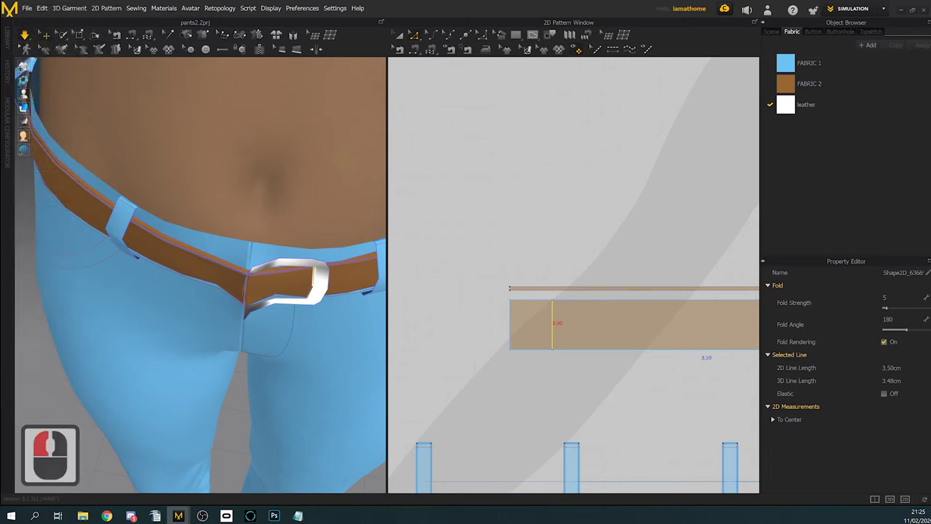
pyautogui.click(552, 324)
pyautogui.click(552, 324)
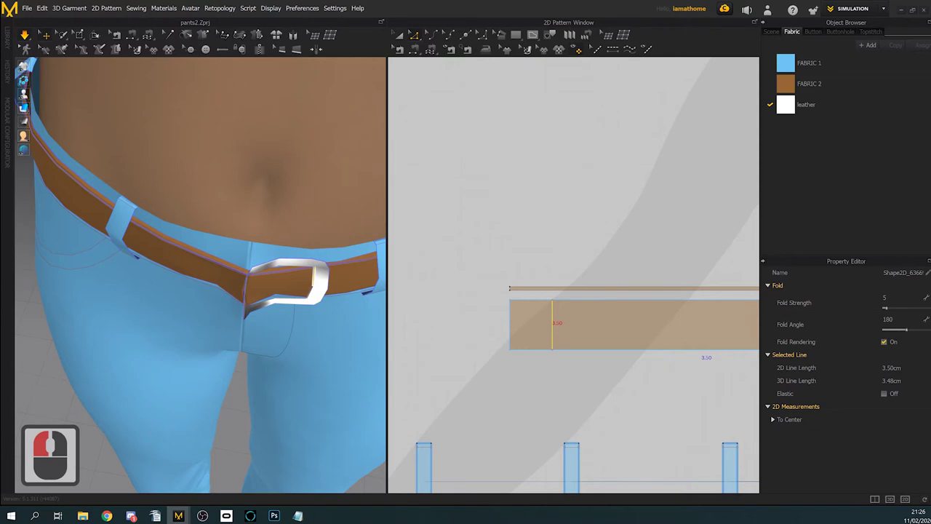
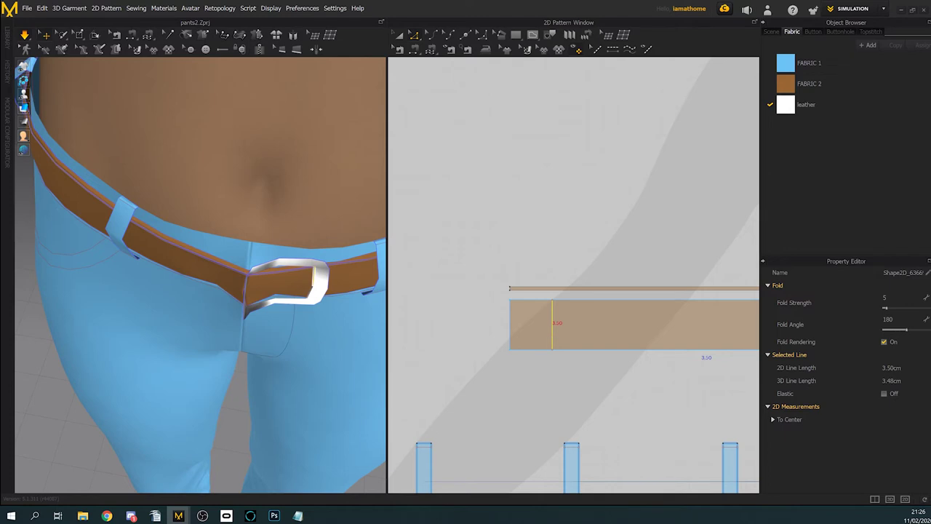
pyautogui.click(552, 325)
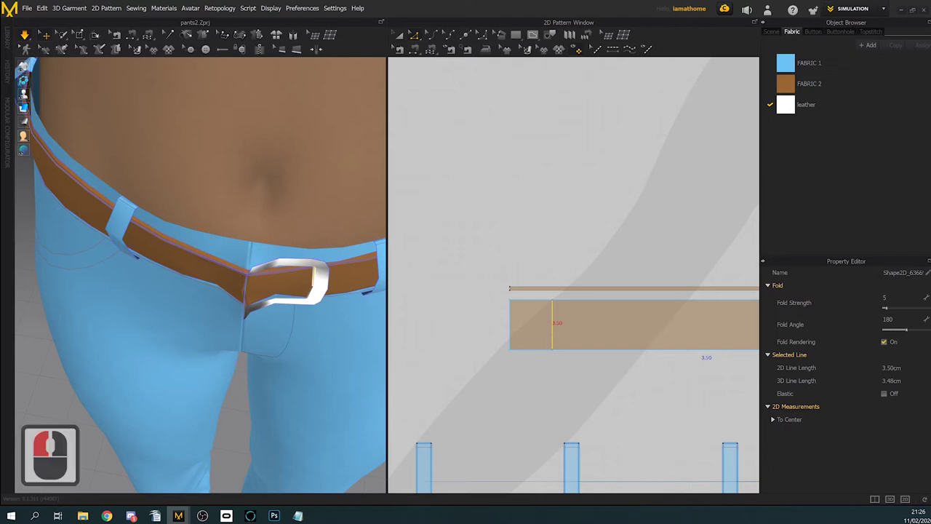
pyautogui.scroll(-5, 552, 325)
pyautogui.click(553, 324)
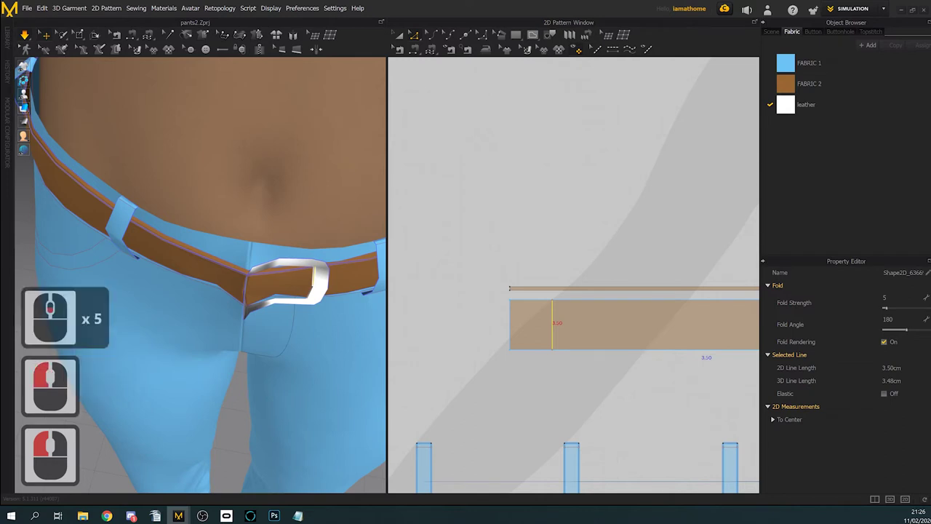
pyautogui.click(692, 358)
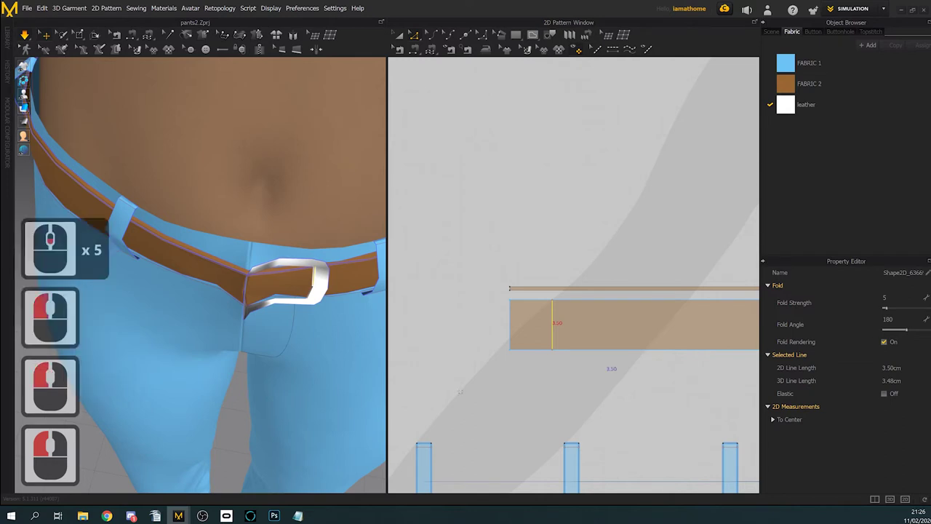
pyautogui.click(547, 316)
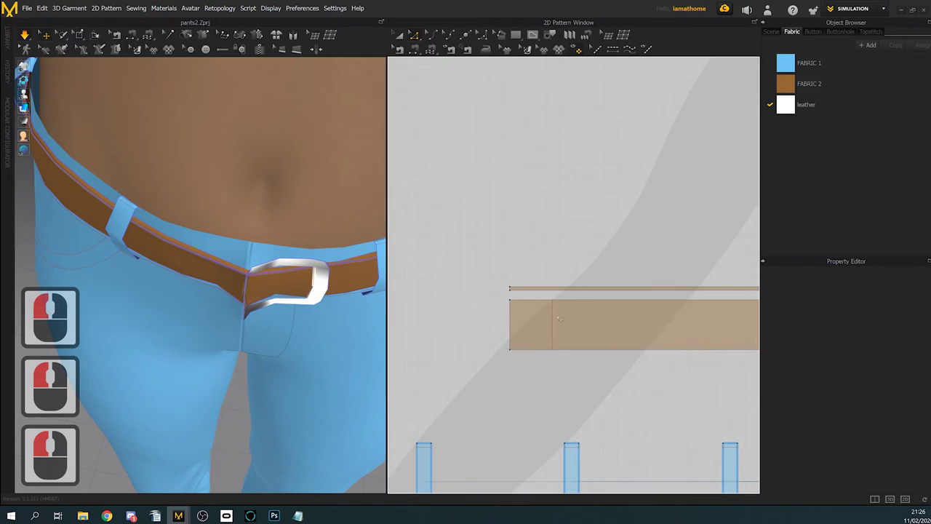
pyautogui.click(553, 322)
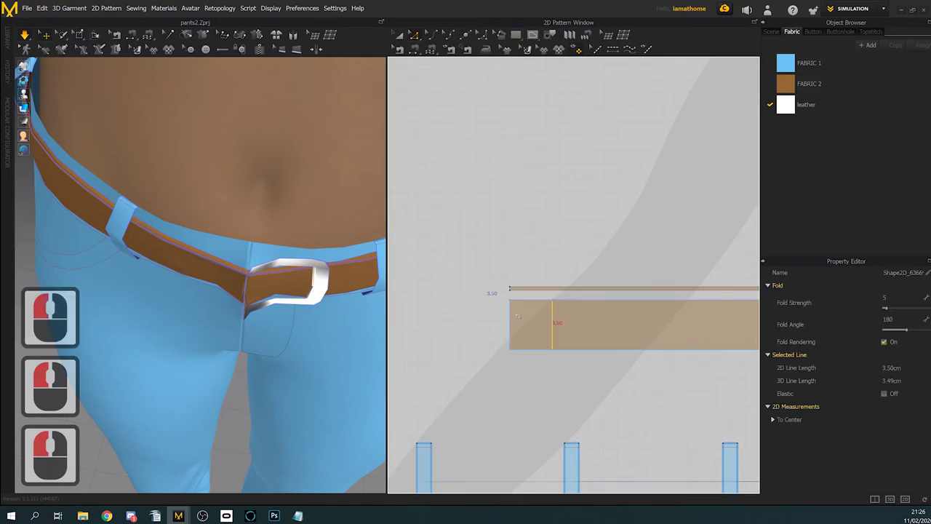
# Step: Move the buckle pattern over the belt strap's short end beside the fold line in the 2D pattern layout
pyautogui.scroll(-6, 561, 263)
pyautogui.scroll(-1, 562, 262)
pyautogui.moveTo(608, 259); pyautogui.dragTo(630, 262, button='middle')
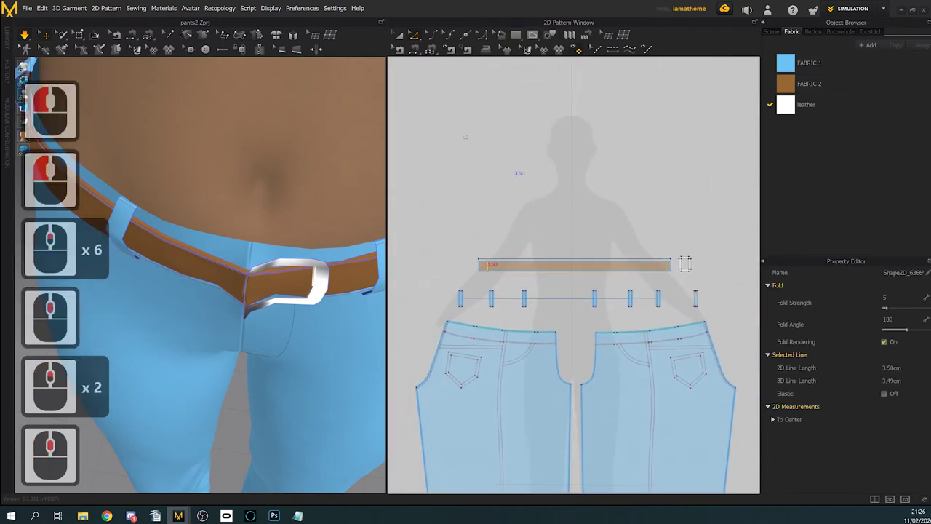
pyautogui.click(399, 38)
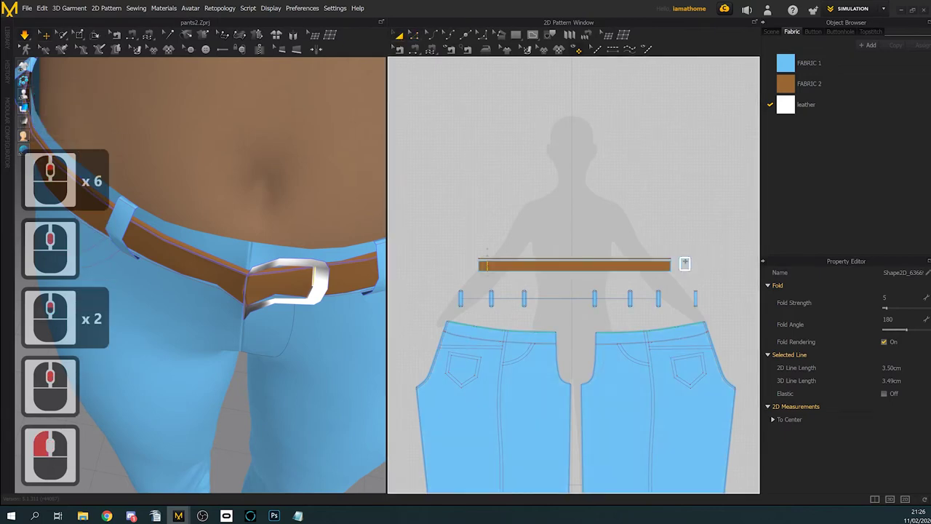
pyautogui.click(686, 258)
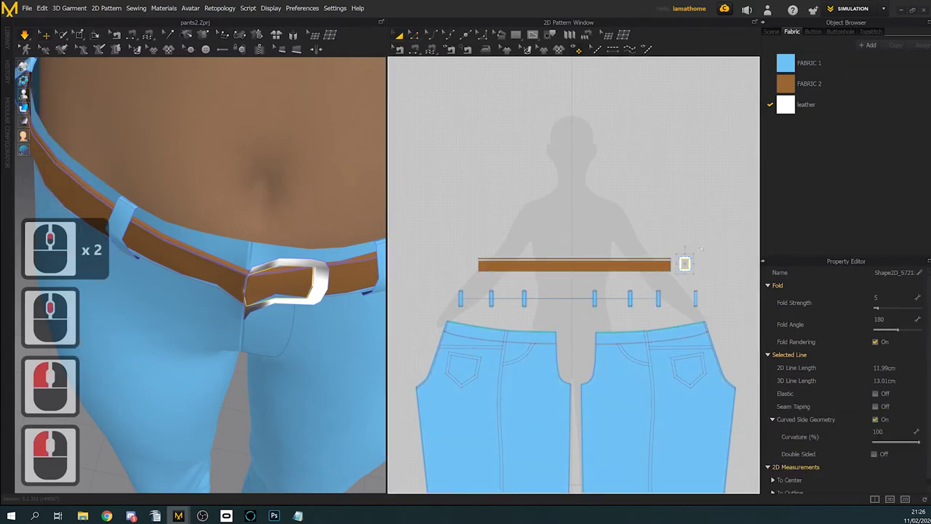
pyautogui.click(703, 251)
pyautogui.doubleClick(684, 262)
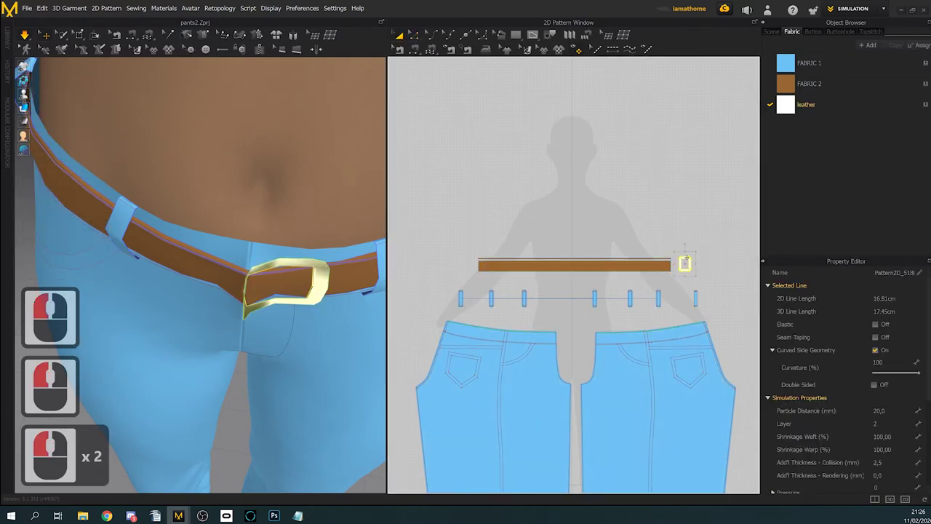
pyautogui.moveTo(685, 259); pyautogui.dragTo(482, 265)
# Step: Align the buckle pattern's inner opening with the belt strap's short end and its long edges
pyautogui.scroll(6, 482, 265)
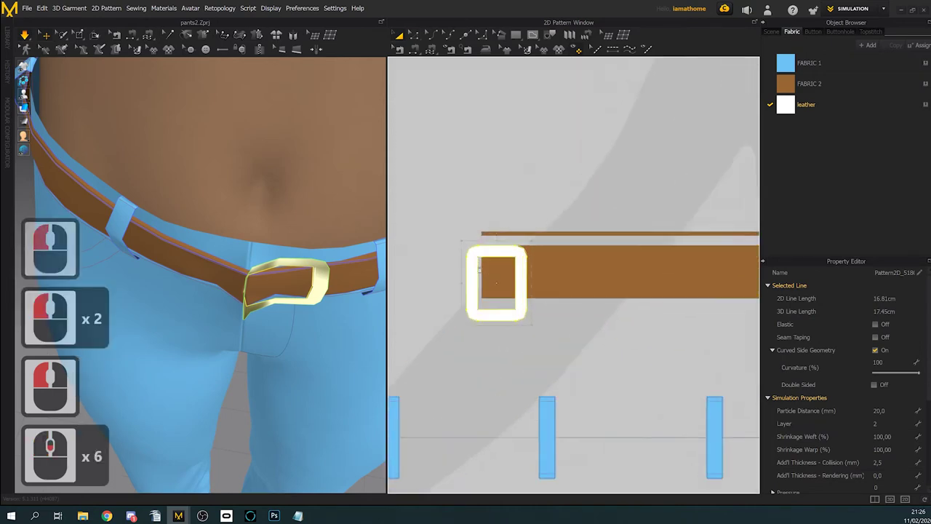
pyautogui.scroll(4, 479, 268)
pyautogui.moveTo(511, 219); pyautogui.dragTo(550, 202)
pyautogui.click(519, 193)
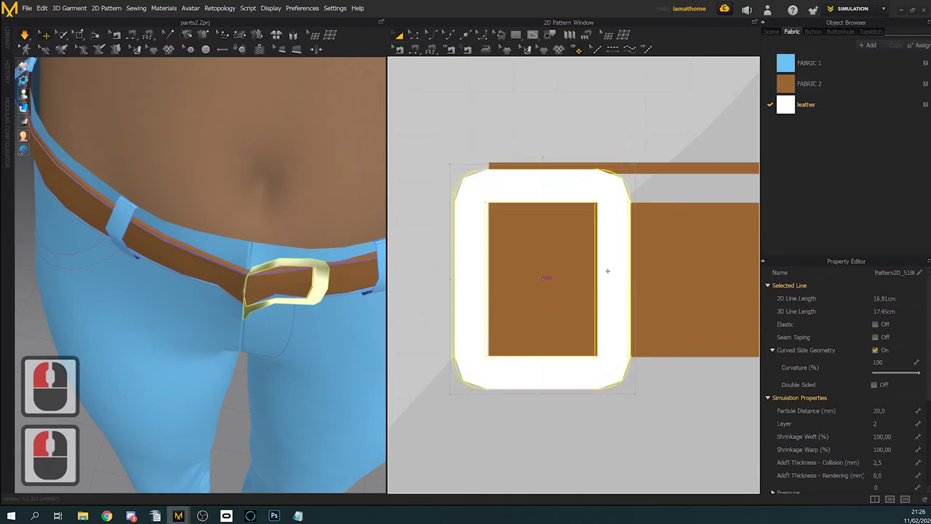
pyautogui.moveTo(607, 271); pyautogui.dragTo(620, 271)
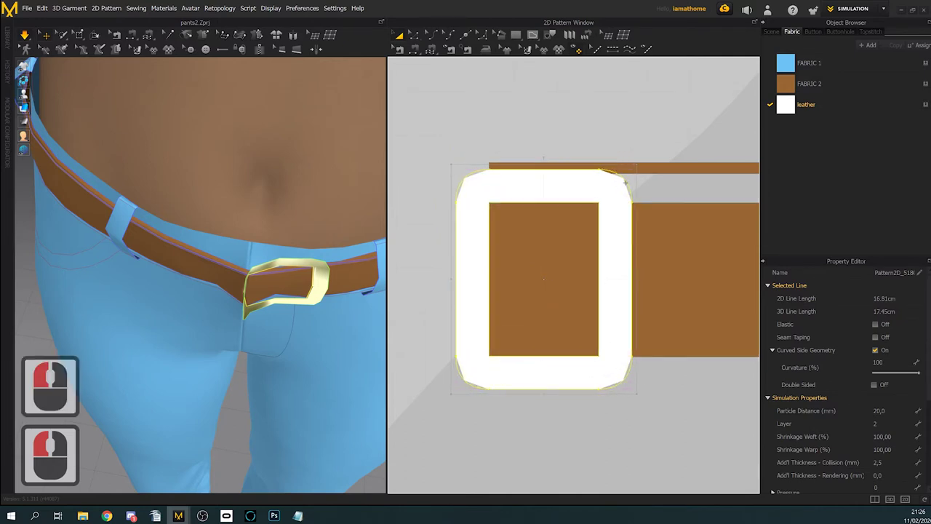
# Step: Display the patterns as outlines only and move the belt's fold line onto the buckle opening's inner edge
pyautogui.click(575, 51)
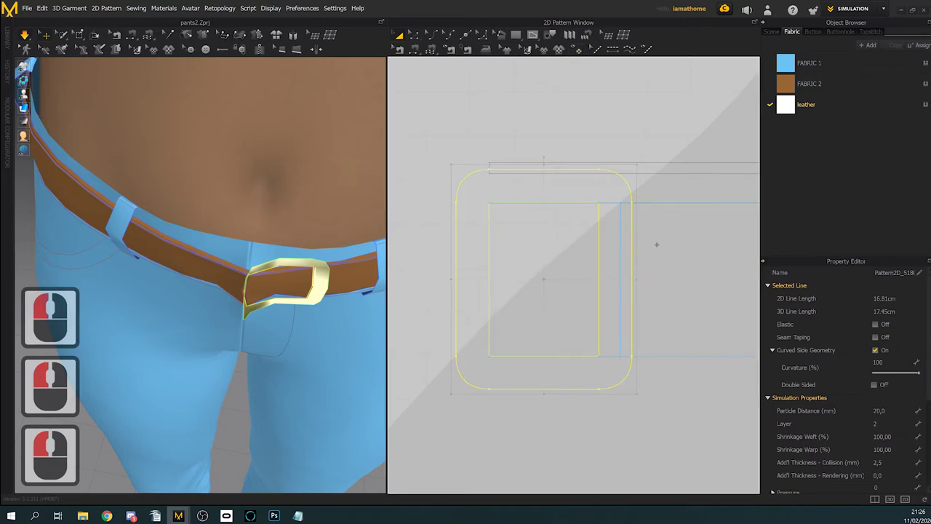
pyautogui.click(415, 36)
pyautogui.click(657, 423)
pyautogui.click(621, 310)
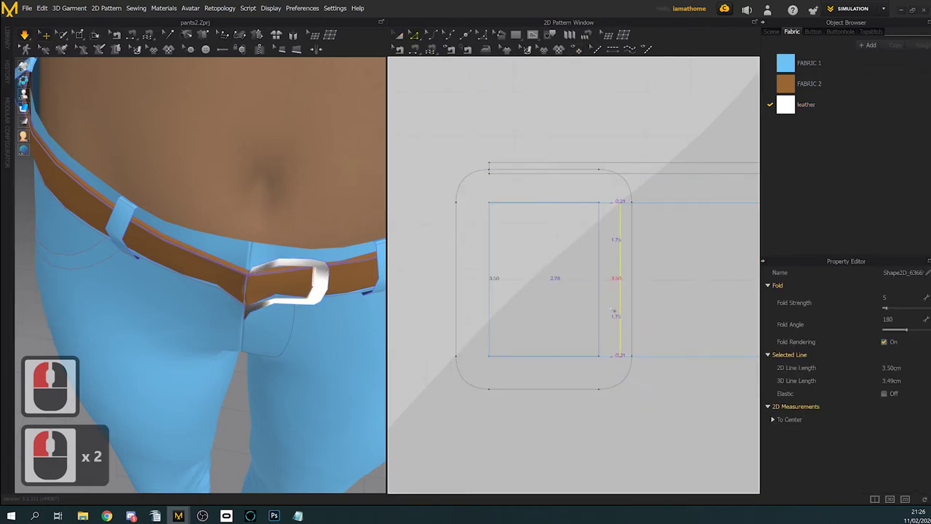
pyautogui.click(604, 310)
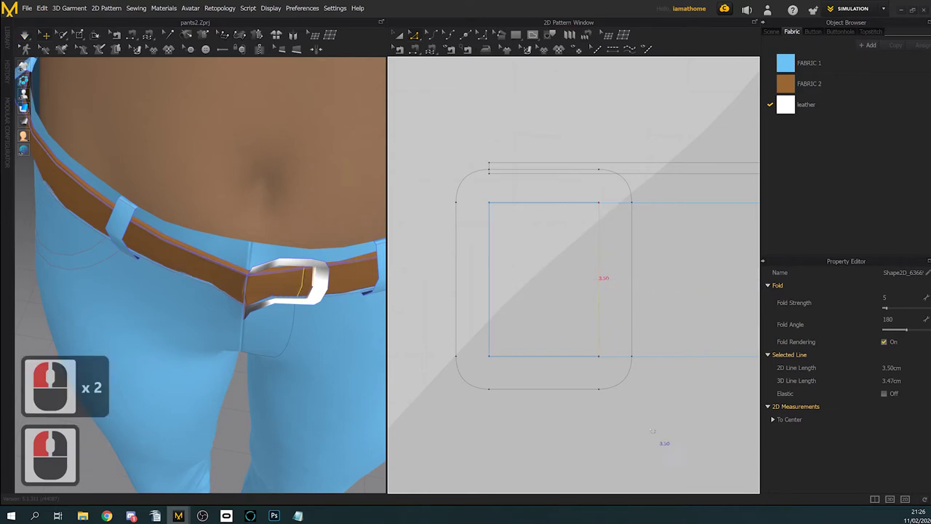
# Step: Simulate the garment with the repositioned fold line, tug the buckle's edge in 3D, and stop the simulation
pyautogui.click(24, 36)
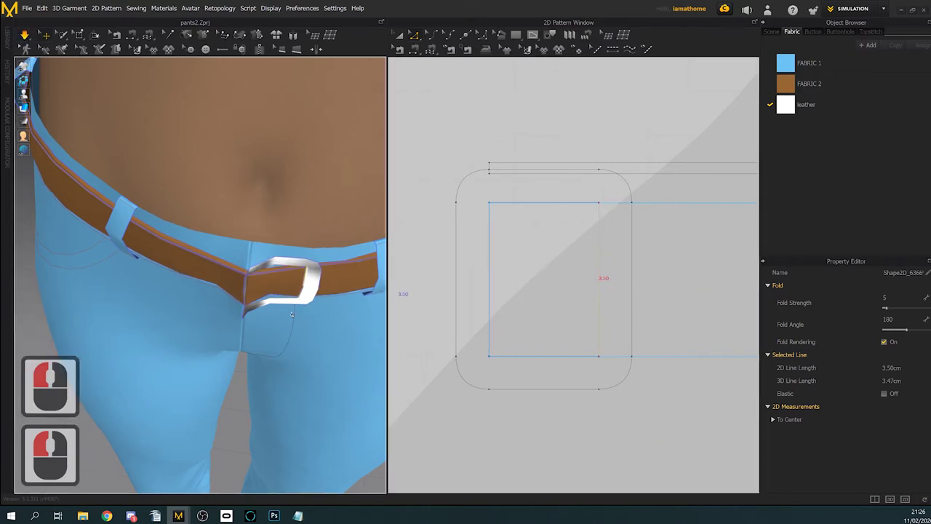
pyautogui.moveTo(292, 316); pyautogui.dragTo(235, 186, button='right')
pyautogui.moveTo(235, 186); pyautogui.dragTo(236, 192, button='middle')
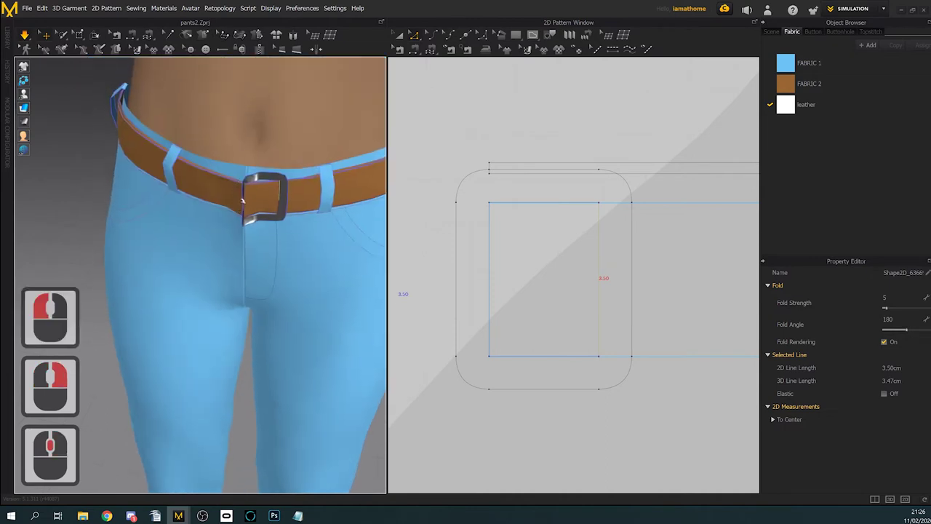
pyautogui.click(244, 200)
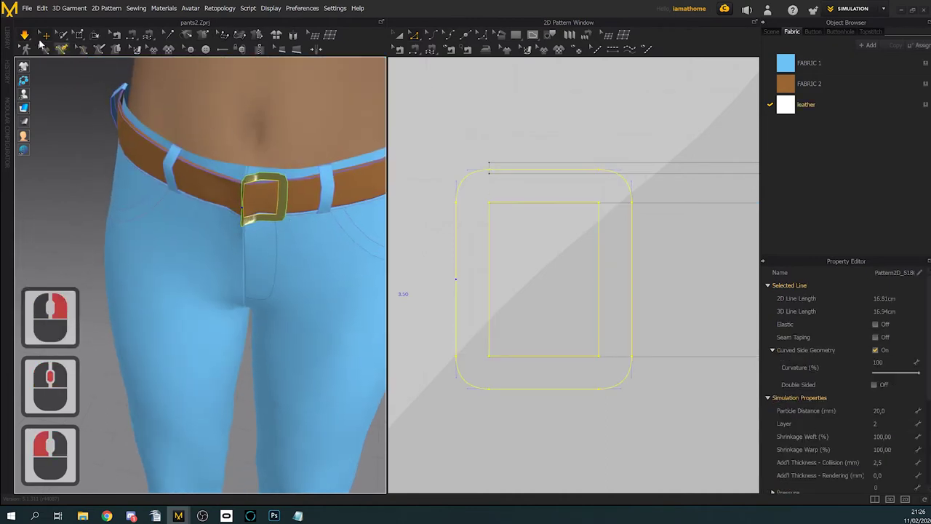
pyautogui.scroll(-2, 472, 284)
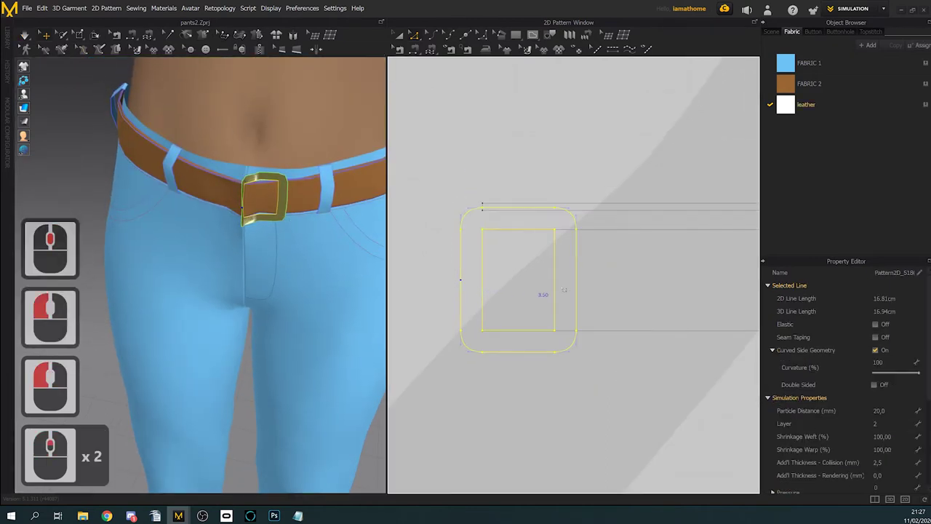
pyautogui.rightClick(496, 228)
pyautogui.click(400, 36)
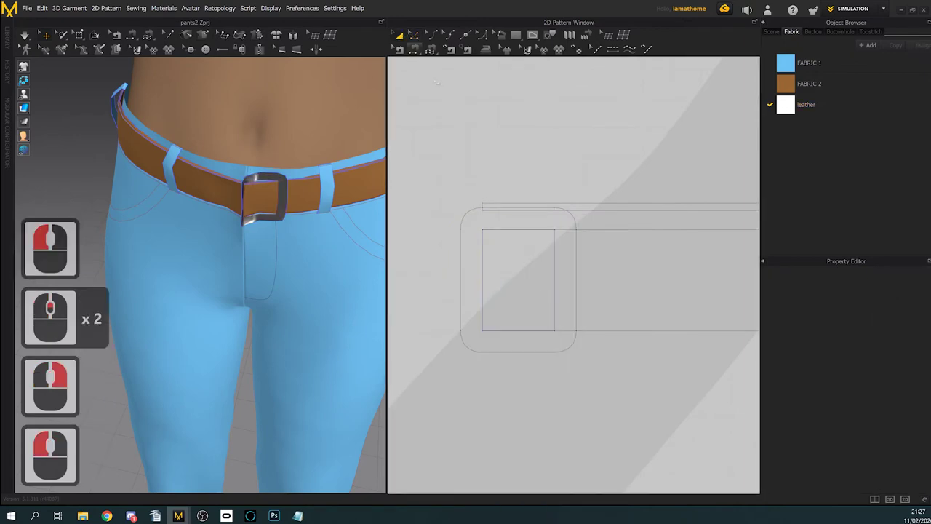
pyautogui.scroll(-3, 510, 179)
pyautogui.moveTo(272, 270)
pyautogui.mouseDown(button='right')
pyautogui.moveTo(308, 267)
pyautogui.moveTo(277, 258)
pyautogui.mouseUp(button='right')
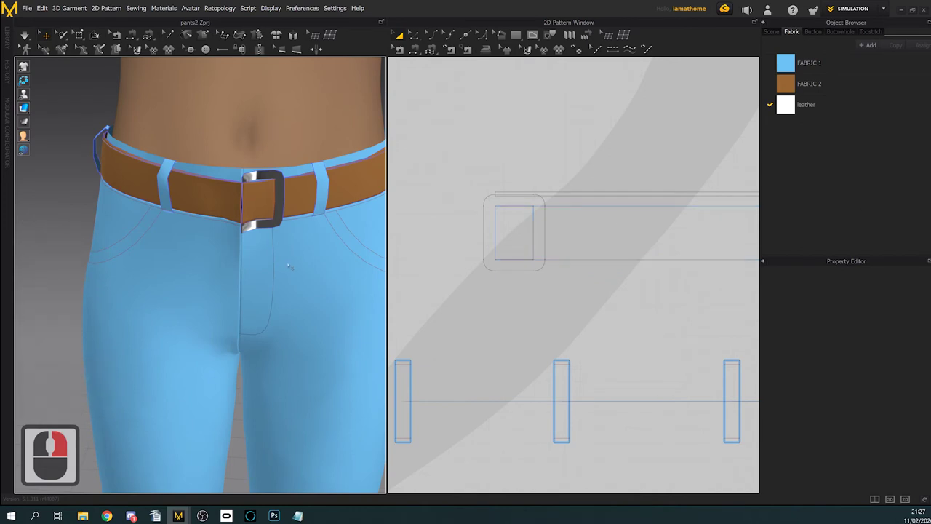
# Step: Save the project under the file name test in the backup folder
pyautogui.click(28, 9)
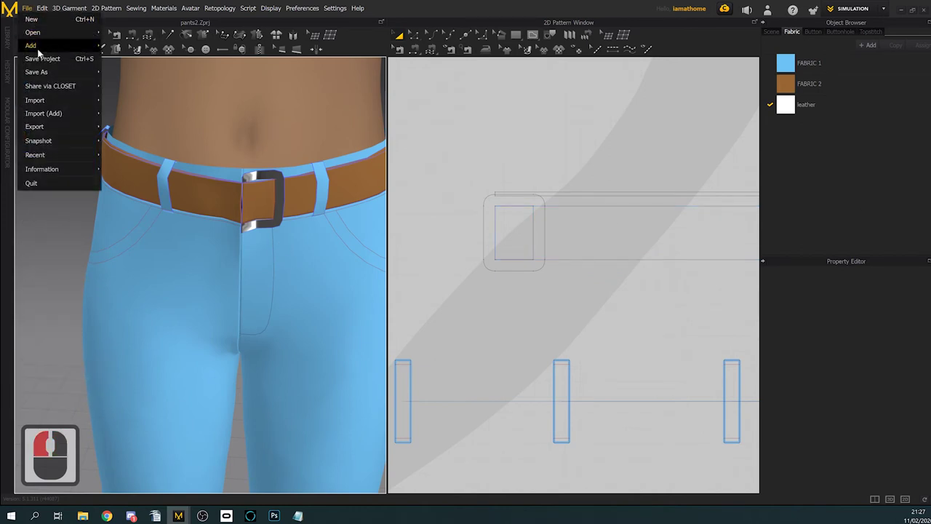
pyautogui.moveTo(42, 75)
pyautogui.click(109, 73)
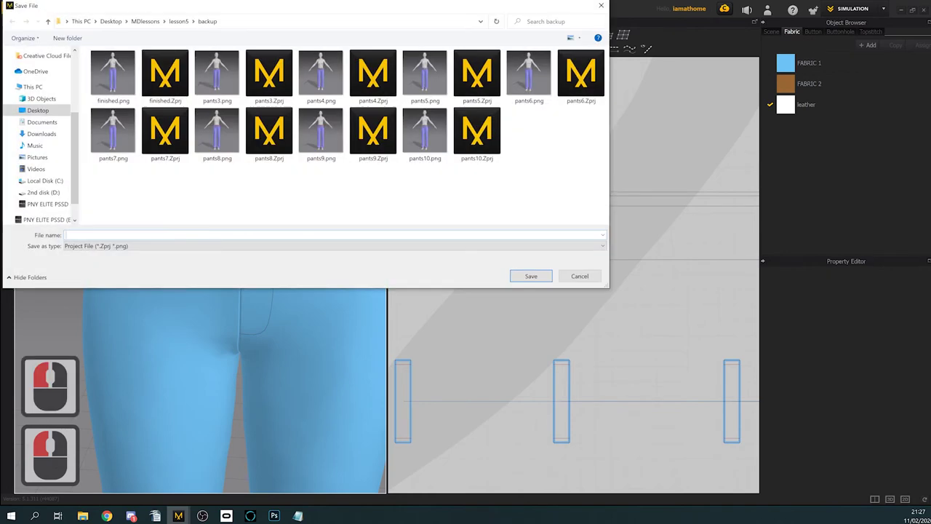
pyautogui.write('test')
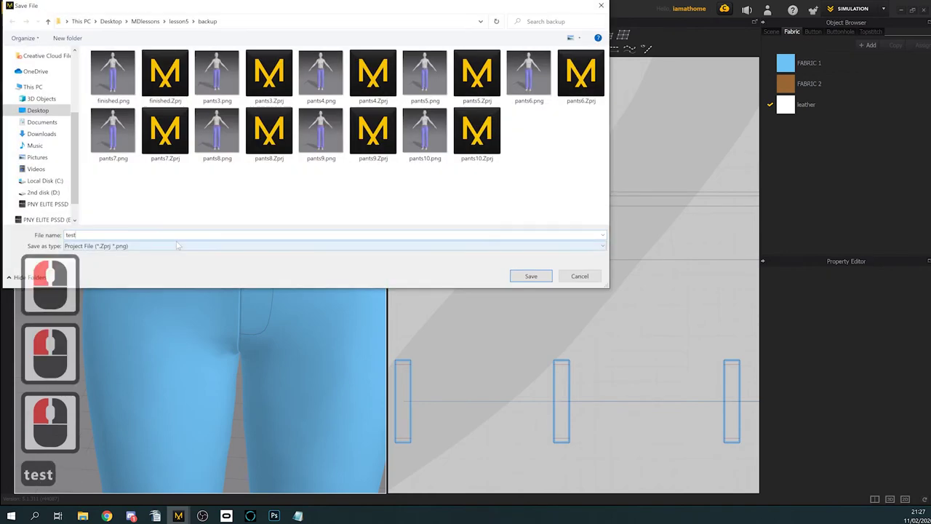
pyautogui.press('Return')
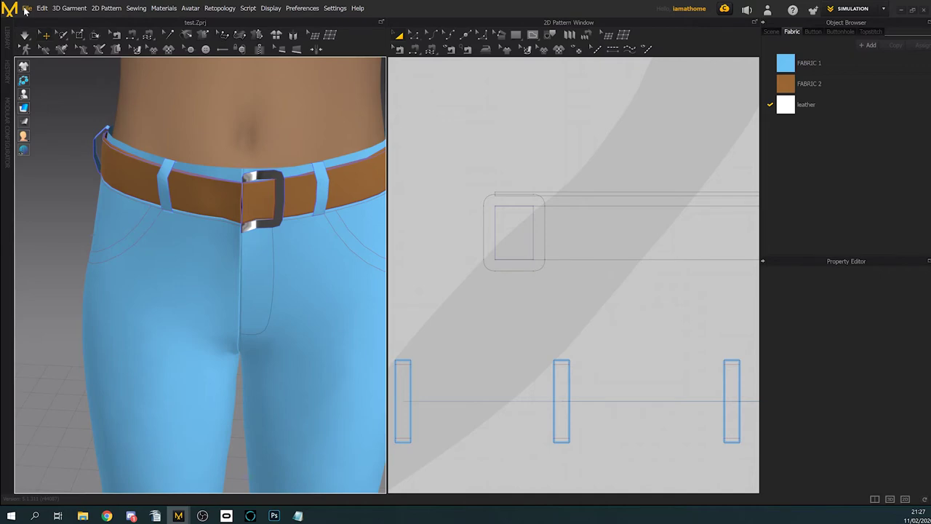
# Step: Open the project pants6.Zprj from the backup folder, loading both the garment and the avatar
pyautogui.click(26, 10)
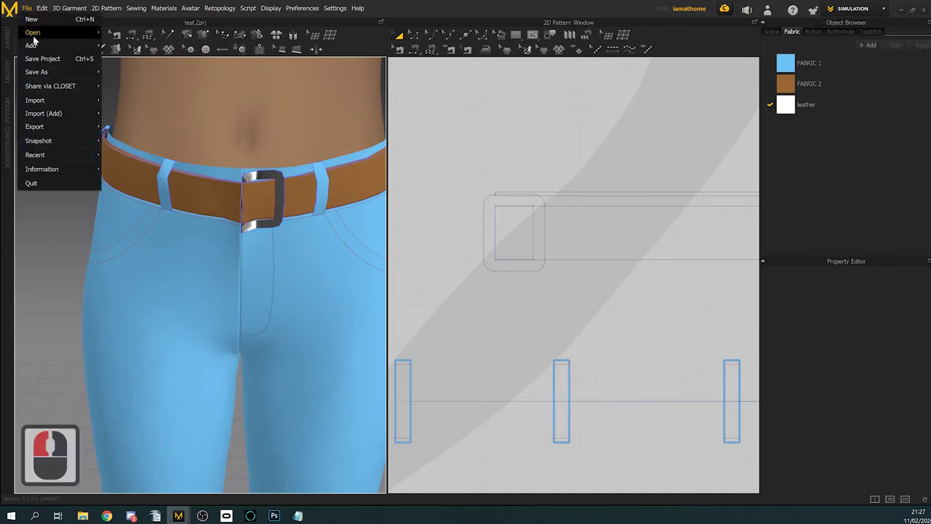
pyautogui.moveTo(36, 38)
pyautogui.click(184, 110)
pyautogui.click(218, 73)
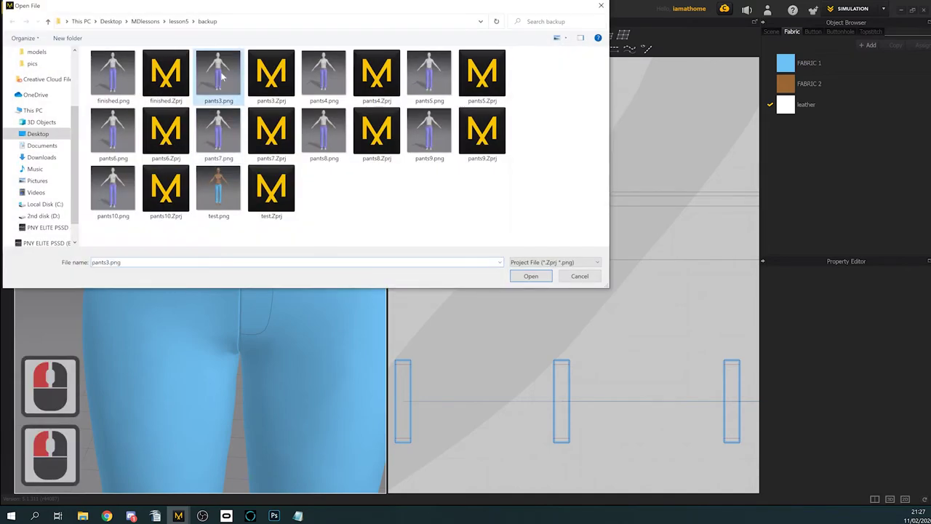
pyautogui.moveTo(607, 286); pyautogui.dragTo(770, 440)
pyautogui.click(115, 132)
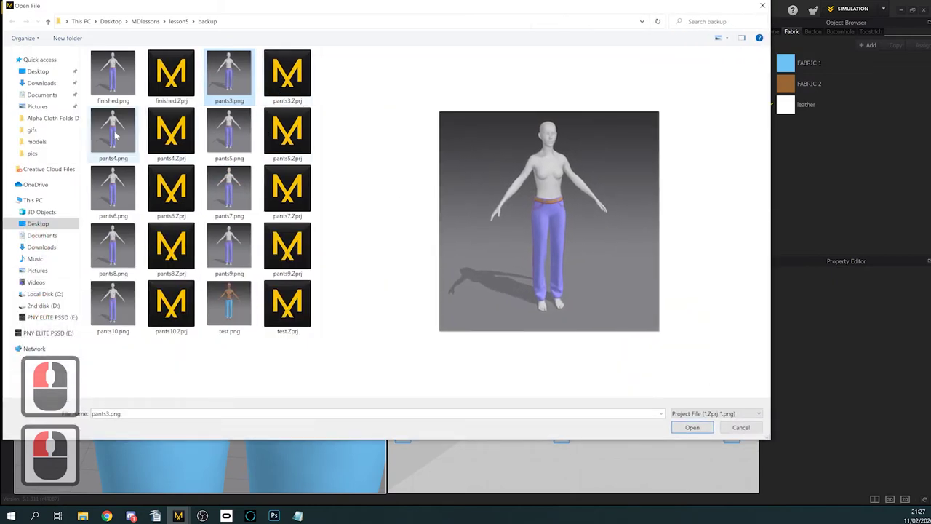
pyautogui.click(222, 128)
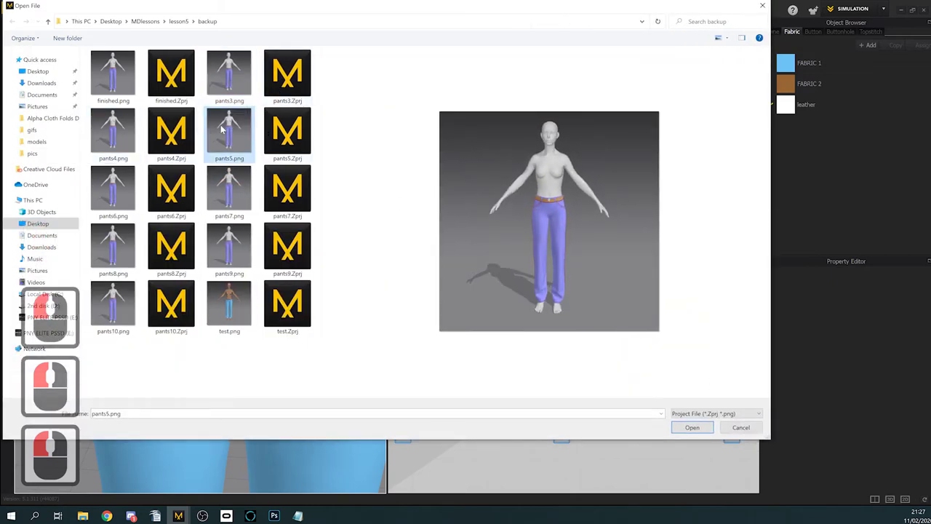
pyautogui.click(119, 194)
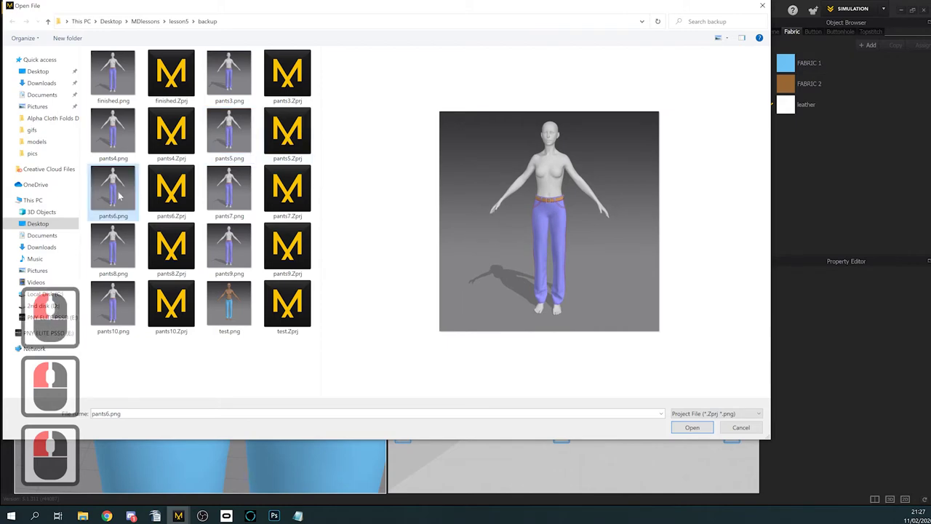
pyautogui.click(171, 191)
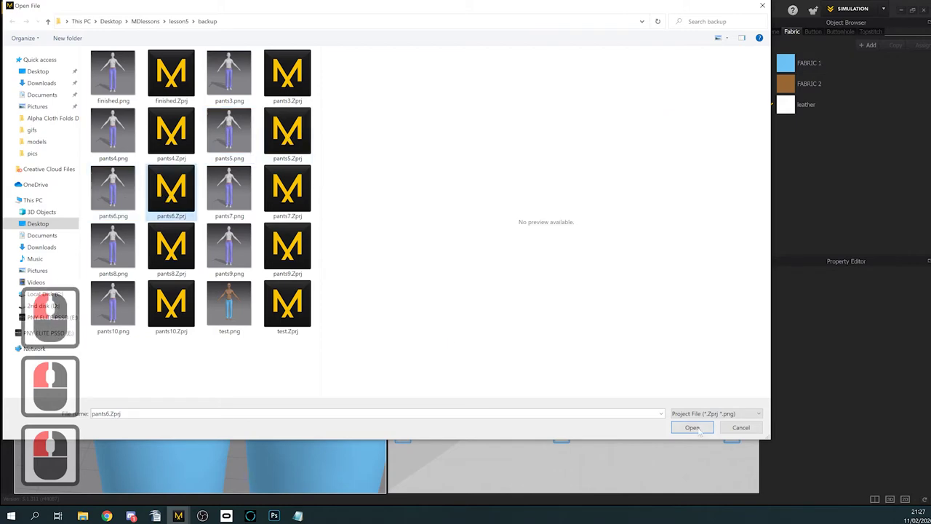
pyautogui.click(695, 428)
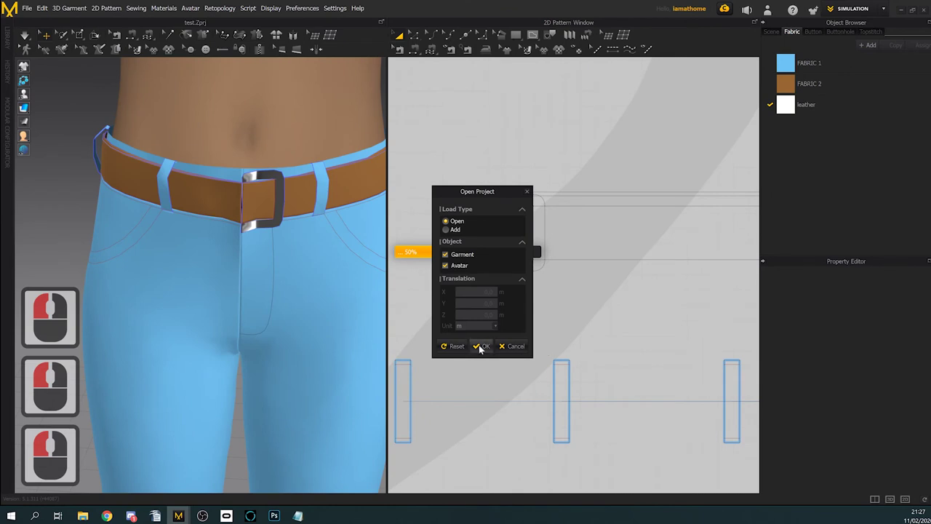
pyautogui.click(481, 347)
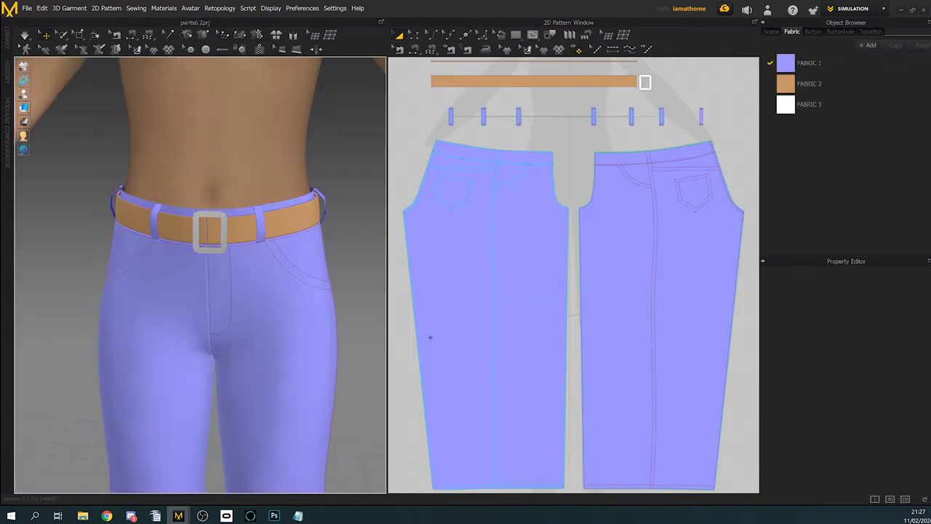
# Step: Sew the belt strap's short end beside the buckle pattern to the nearest inner edge of the buckle opening
pyautogui.scroll(2, 265, 260)
pyautogui.moveTo(264, 259); pyautogui.dragTo(268, 215, button='right')
pyautogui.scroll(3, 266, 247)
pyautogui.scroll(3, 268, 215)
pyautogui.scroll(1, 611, 185)
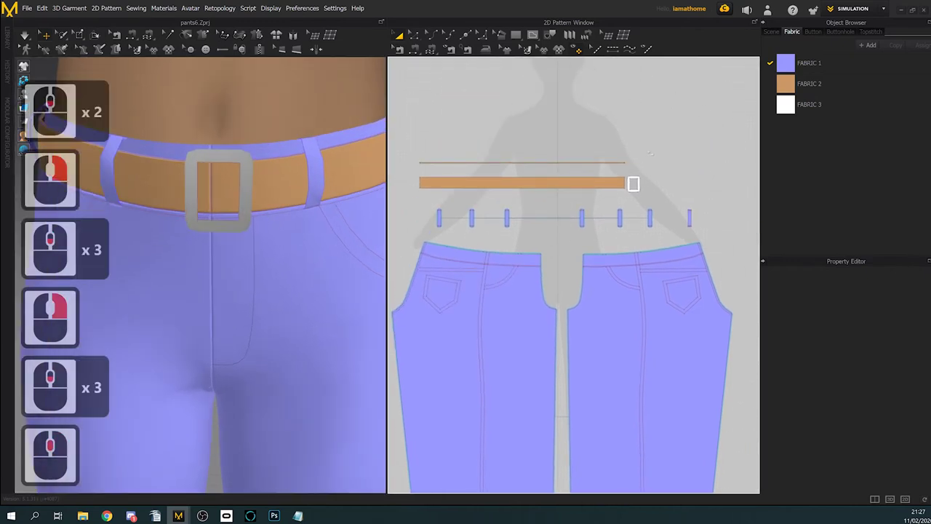
pyautogui.scroll(5, 611, 185)
pyautogui.scroll(3, 590, 202)
pyautogui.scroll(-1, 590, 204)
pyautogui.moveTo(590, 204); pyautogui.dragTo(566, 162, button='middle')
pyautogui.scroll(-2, 565, 162)
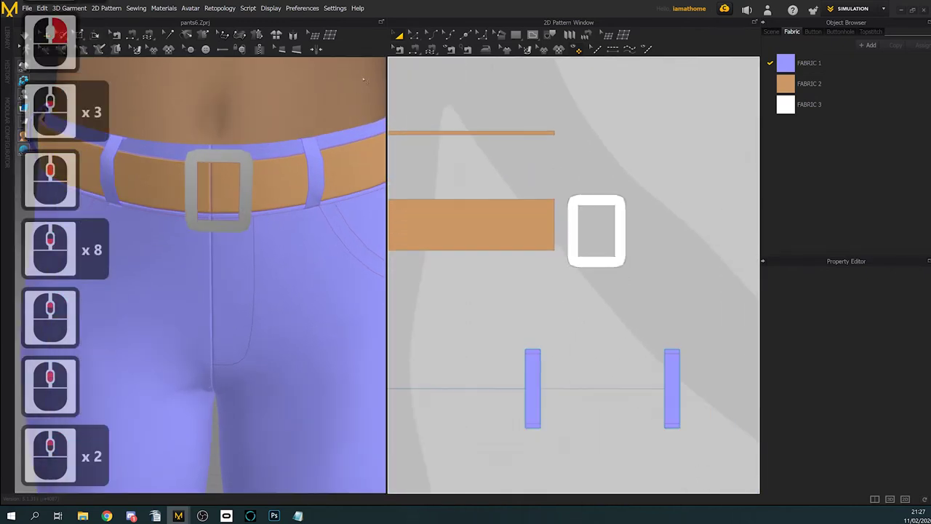
pyautogui.click(400, 49)
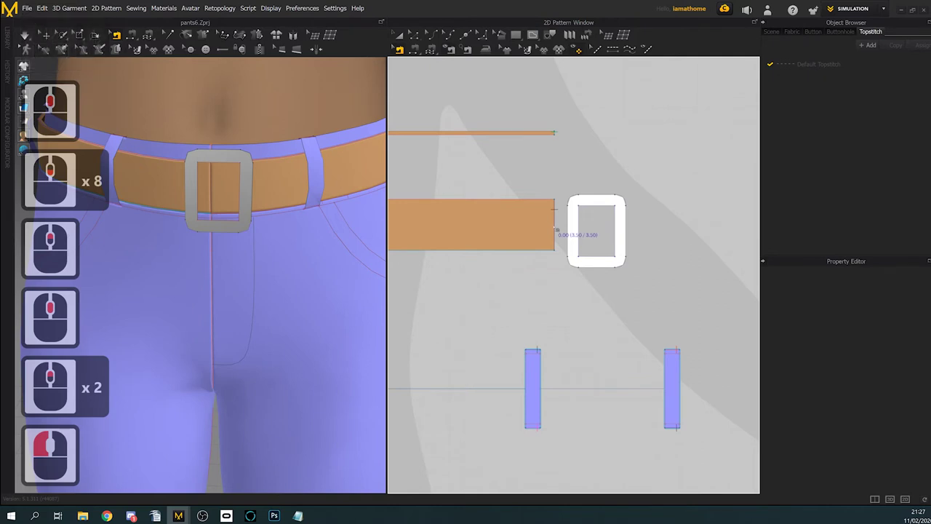
pyautogui.click(556, 229)
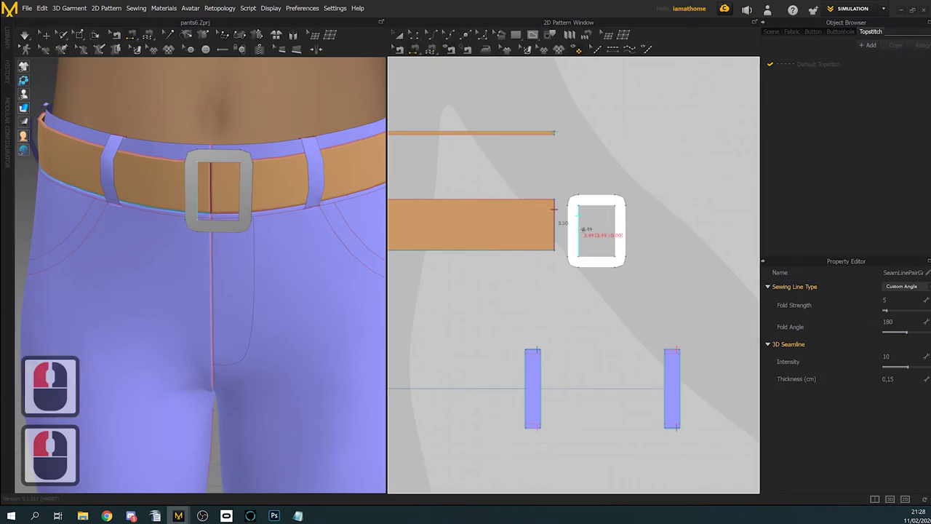
pyautogui.click(557, 222)
pyautogui.scroll(-3, 503, 279)
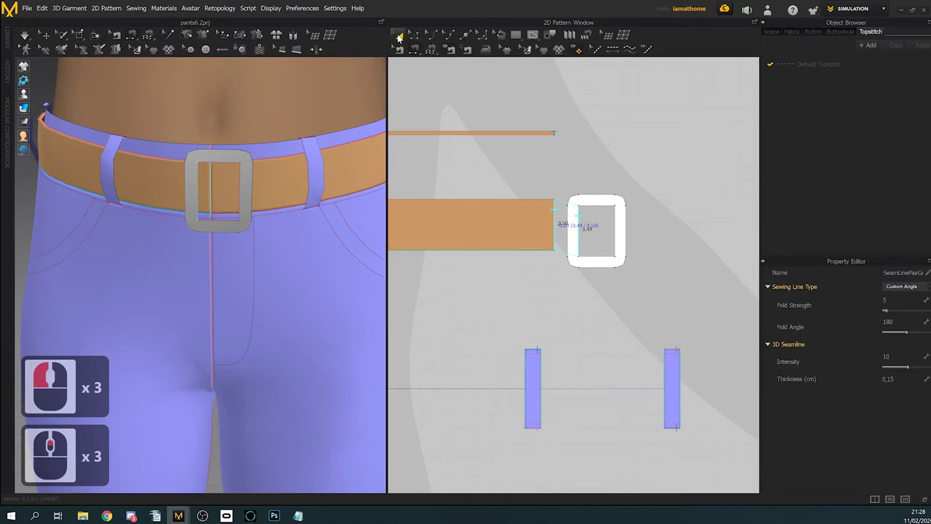
# Step: Set the buckle pattern's simulation layer to 2 and dismiss the information message
pyautogui.click(399, 36)
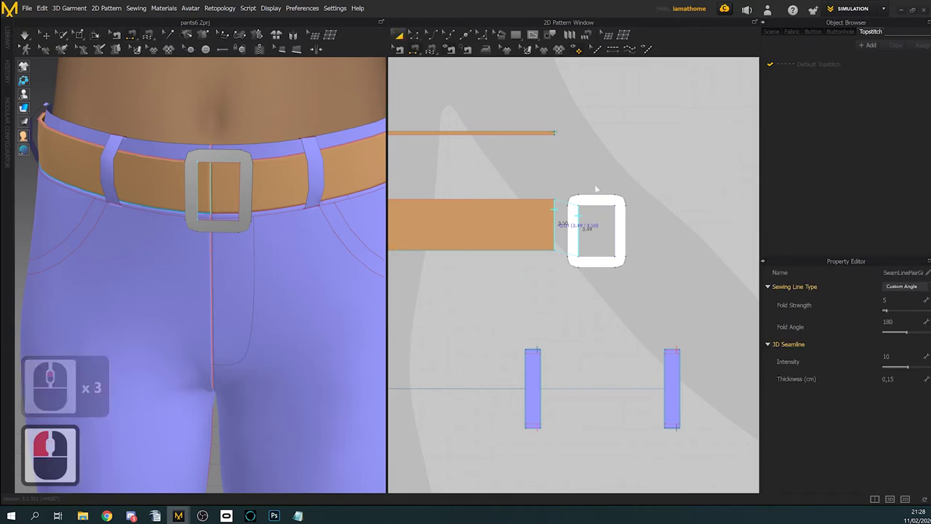
pyautogui.click(500, 139)
pyautogui.click(592, 201)
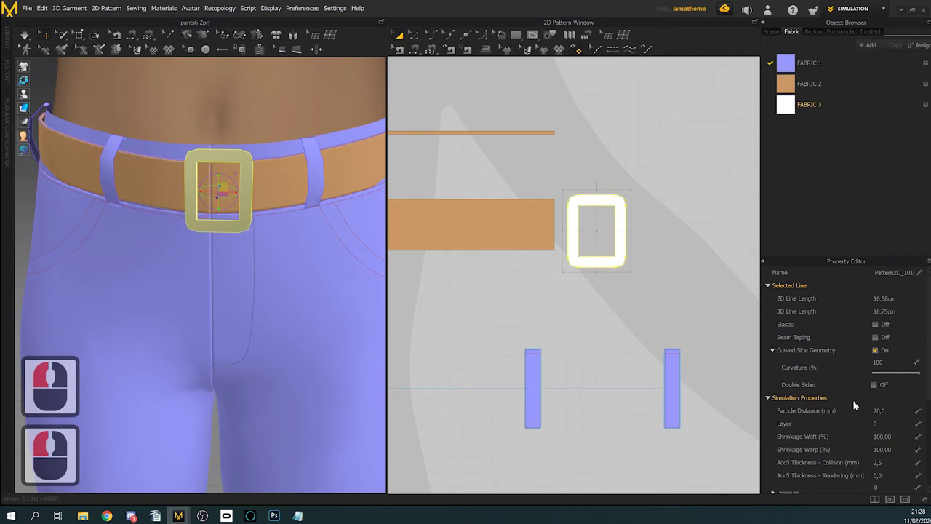
pyautogui.click(880, 424)
pyautogui.write('2')
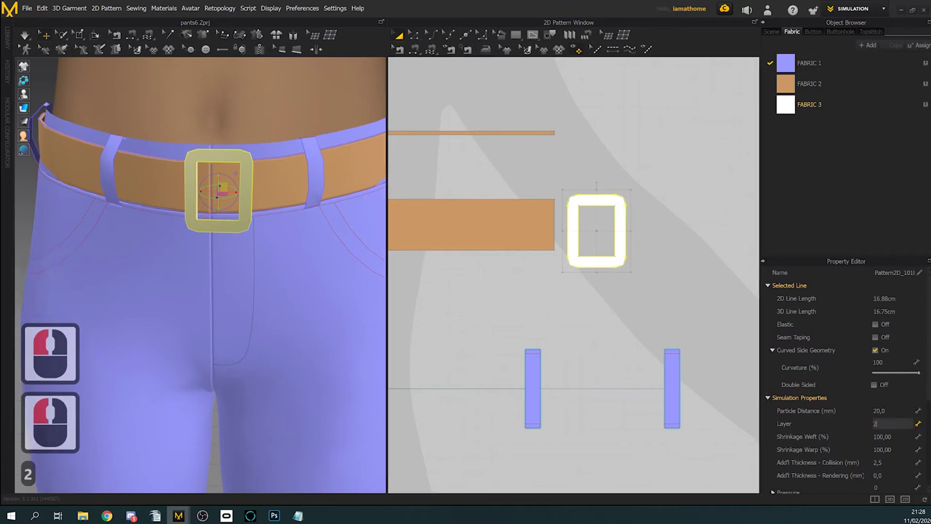
pyautogui.click(893, 413)
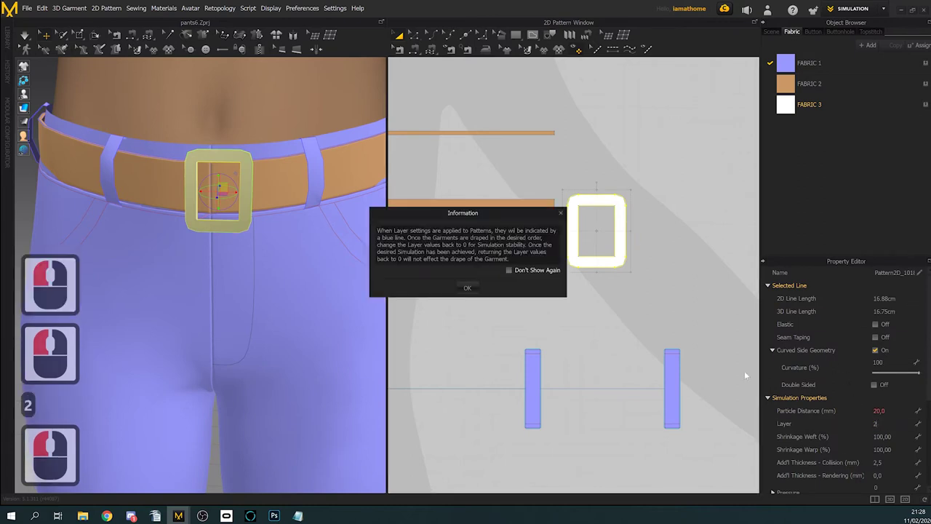
pyautogui.click(466, 289)
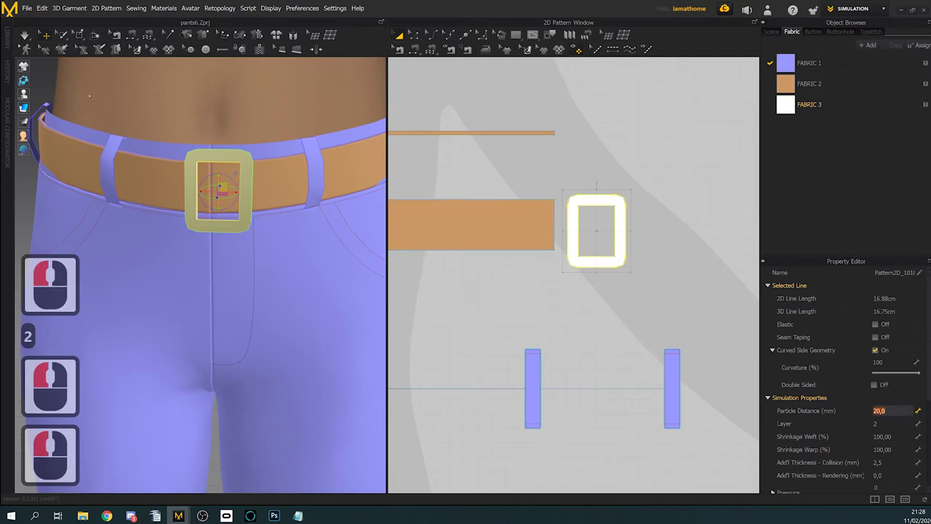
# Step: Simulate the garment so the buckle settles over the belt with its new seam and layer
pyautogui.click(24, 34)
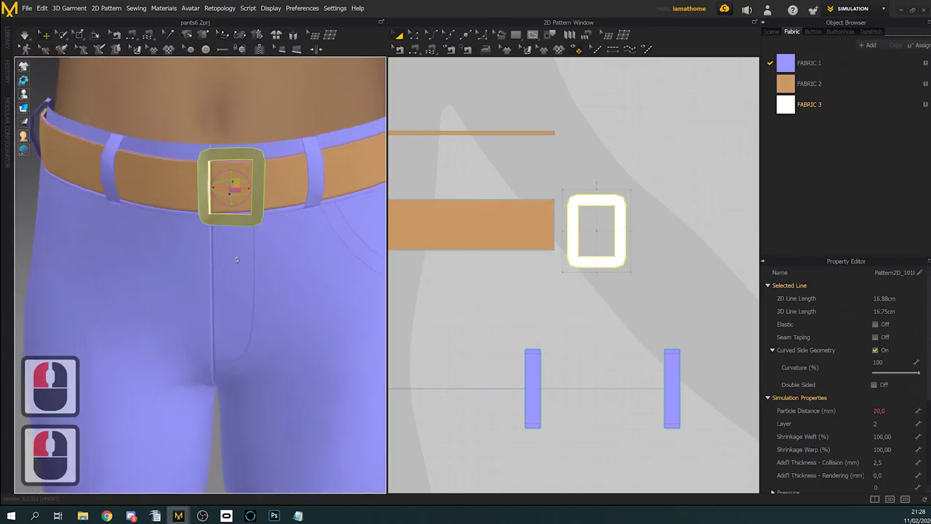
pyautogui.scroll(-2, 629, 273)
pyautogui.scroll(2, 644, 268)
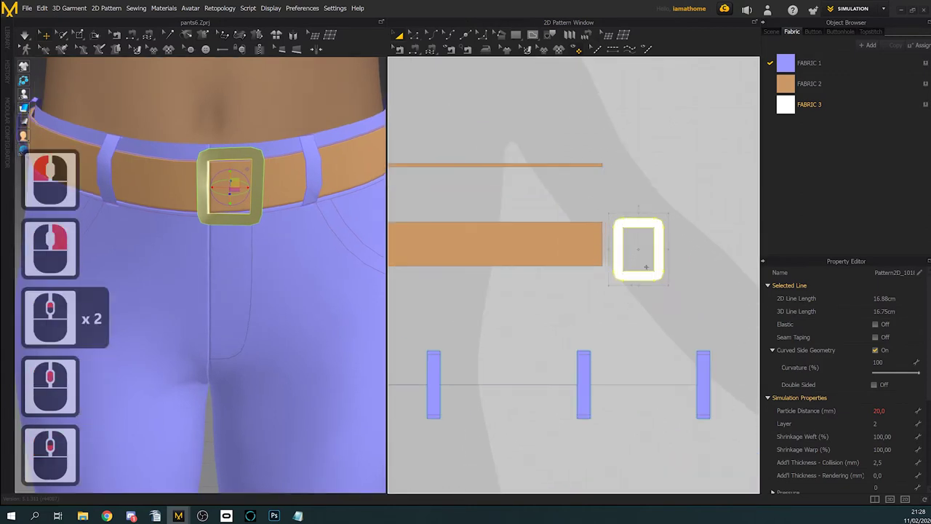
# Step: Inspect the existing seam on the belt's buckle end and trace it to the strap's opposite short end
pyautogui.click(399, 49)
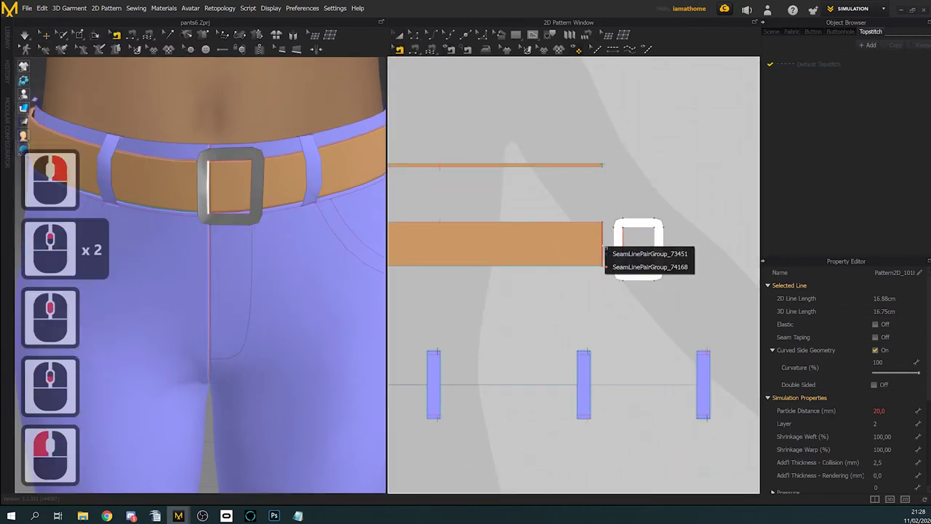
pyautogui.click(620, 254)
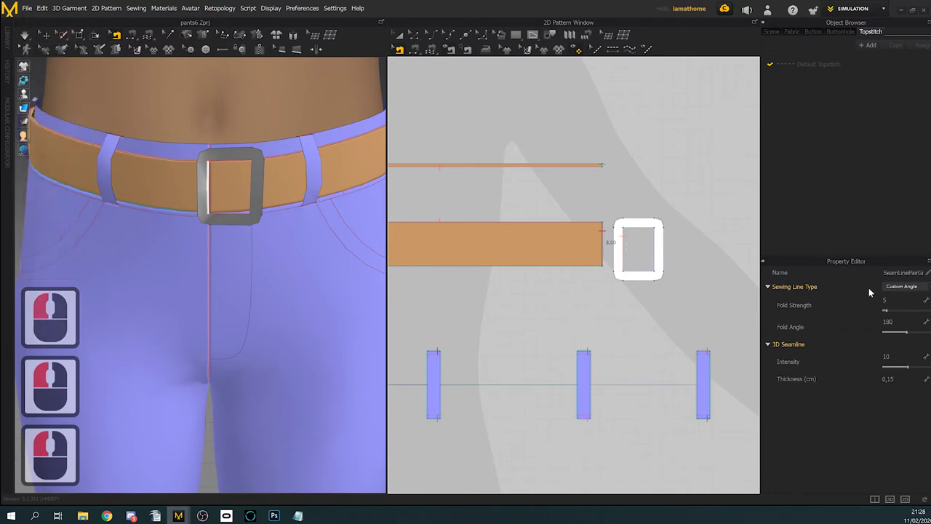
pyautogui.scroll(-5, 575, 302)
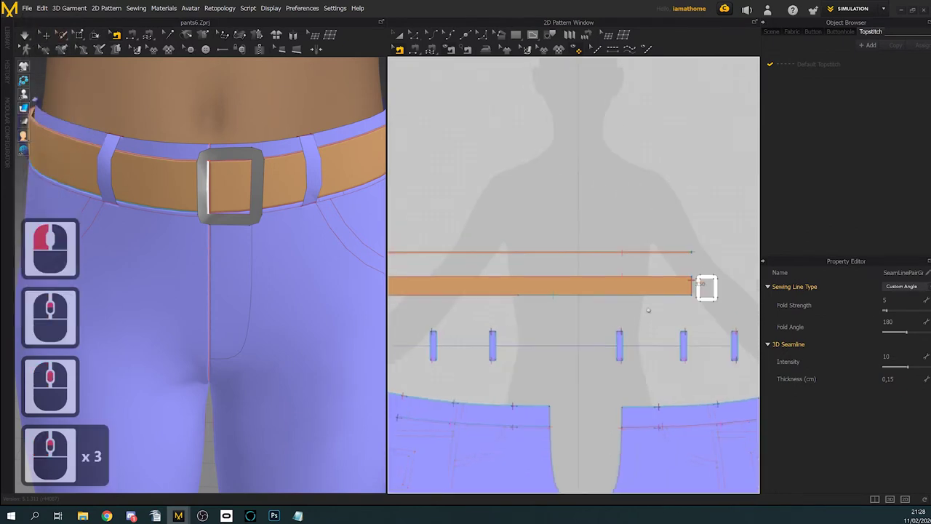
pyautogui.moveTo(649, 310); pyautogui.dragTo(752, 291, button='middle')
pyautogui.scroll(2, 749, 291)
pyautogui.scroll(-2, 539, 274)
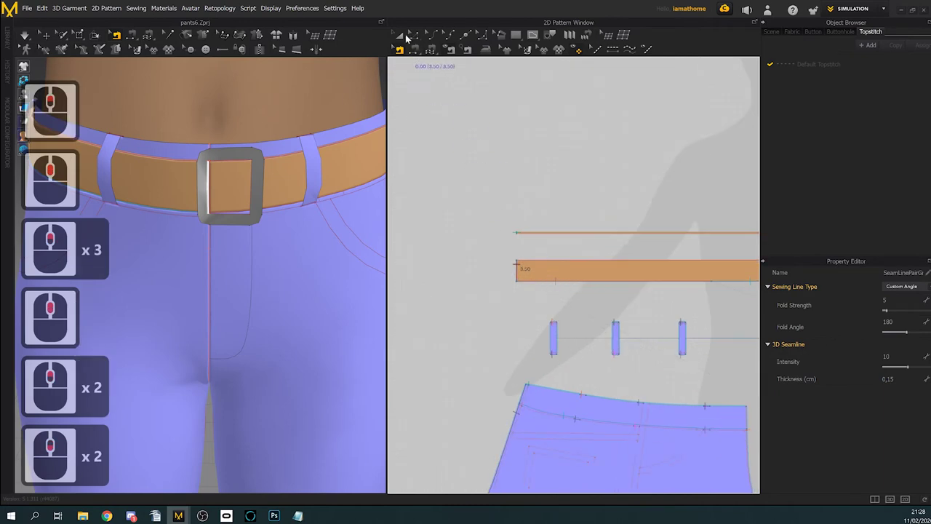
# Step: Move the buckle pattern onto the belt's opposite end, aligning its inner opening with the short end and long edges
pyautogui.click(405, 35)
pyautogui.scroll(-3, 579, 230)
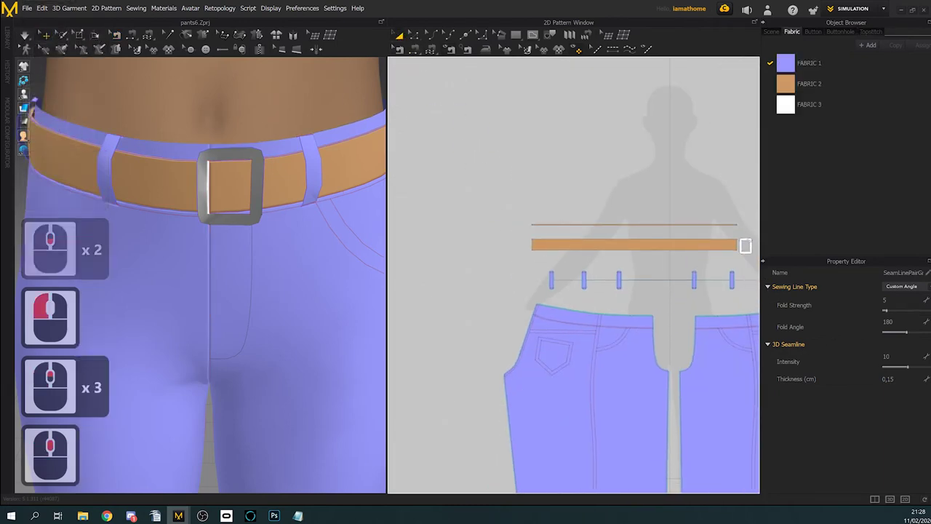
pyautogui.scroll(2, 749, 244)
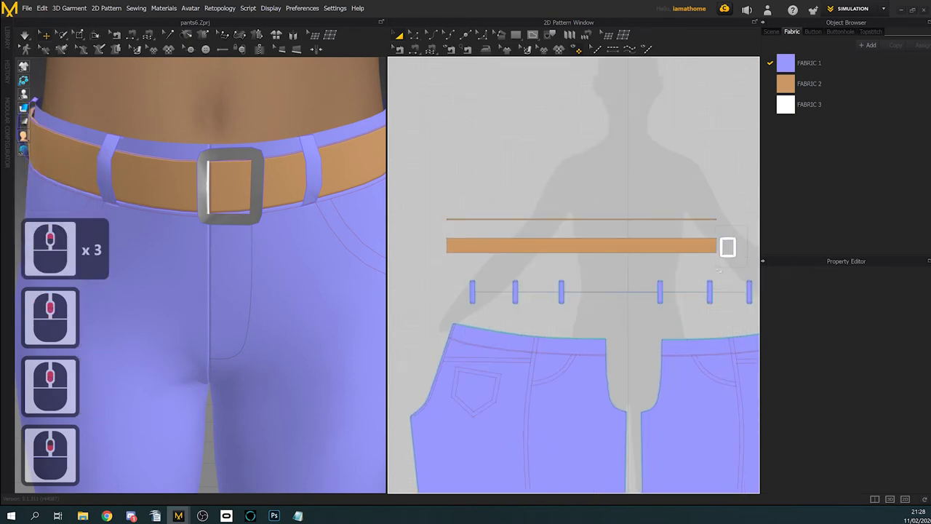
pyautogui.click(728, 248)
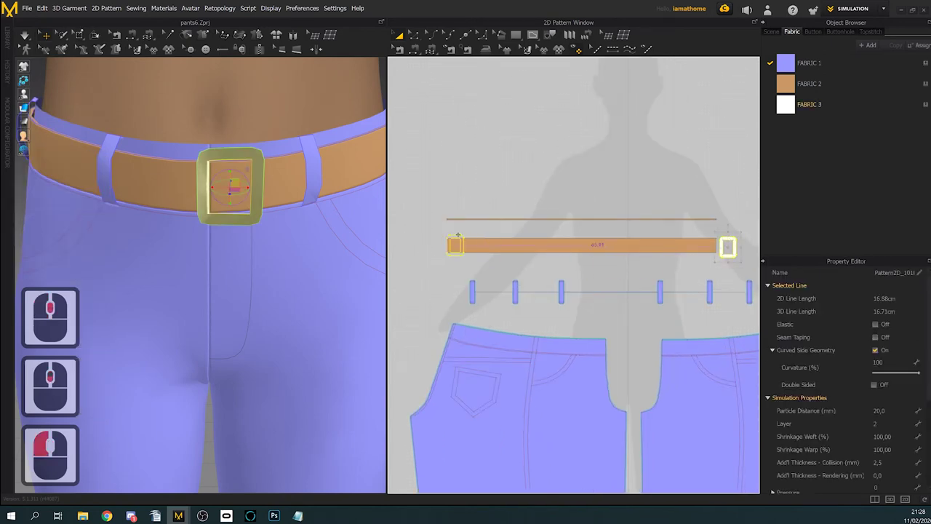
pyautogui.click(457, 245)
pyautogui.scroll(3, 459, 240)
pyautogui.scroll(8, 500, 167)
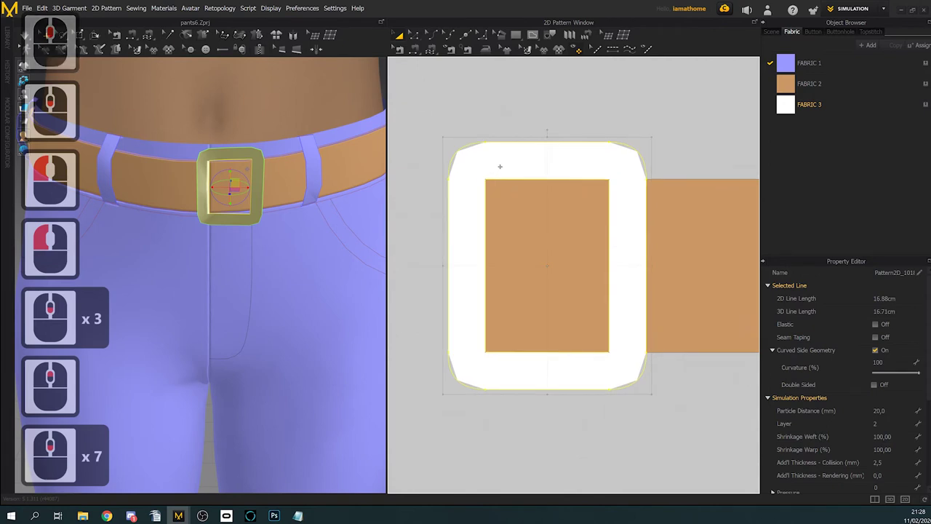
pyautogui.moveTo(500, 167); pyautogui.dragTo(479, 170)
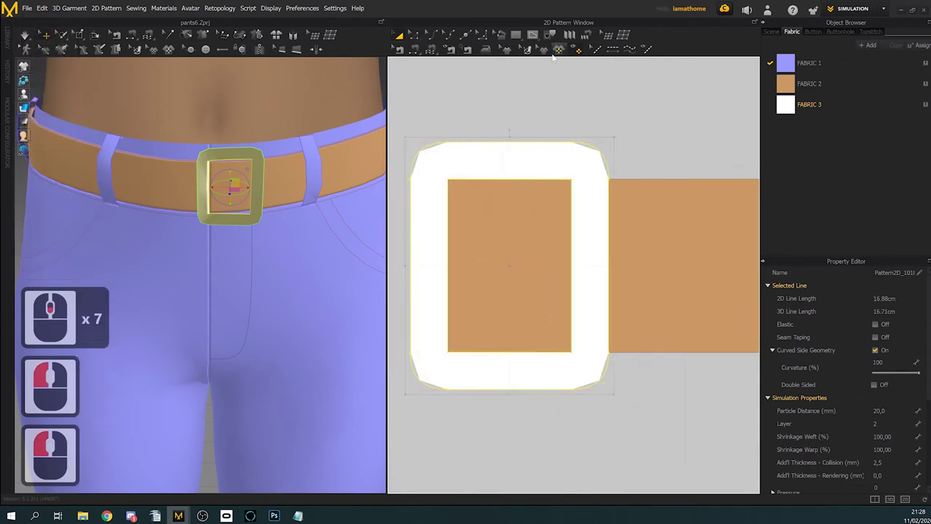
# Step: Display the patterns as outlines only and send the buckle pattern to the back, behind the belt strap
pyautogui.click(559, 49)
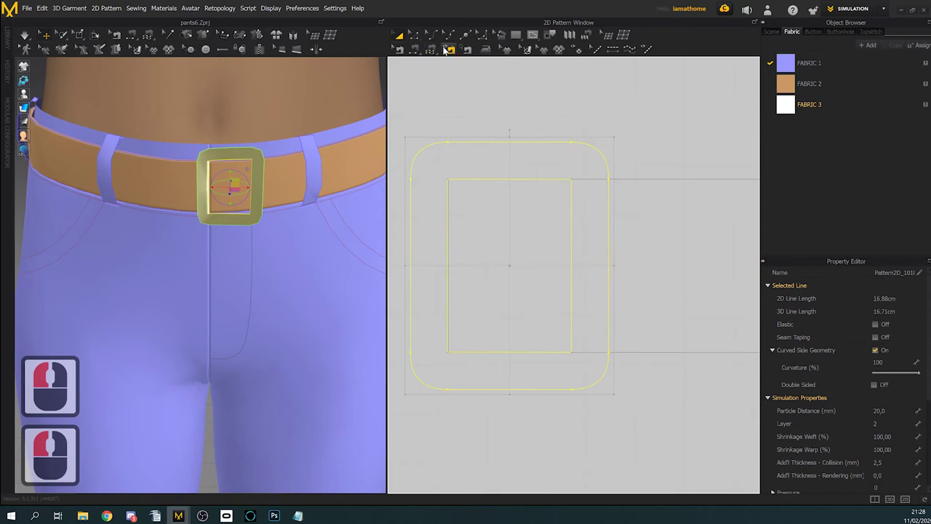
pyautogui.rightClick(536, 158)
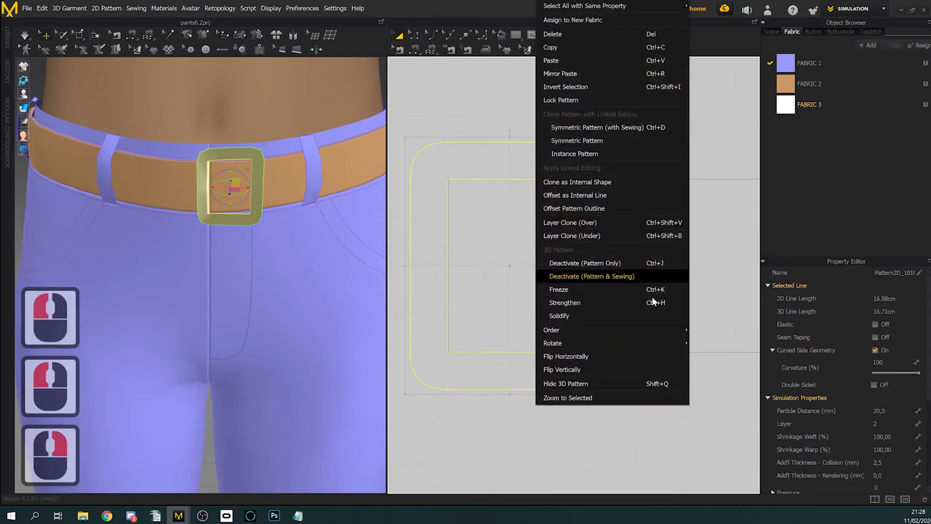
pyautogui.moveTo(648, 343)
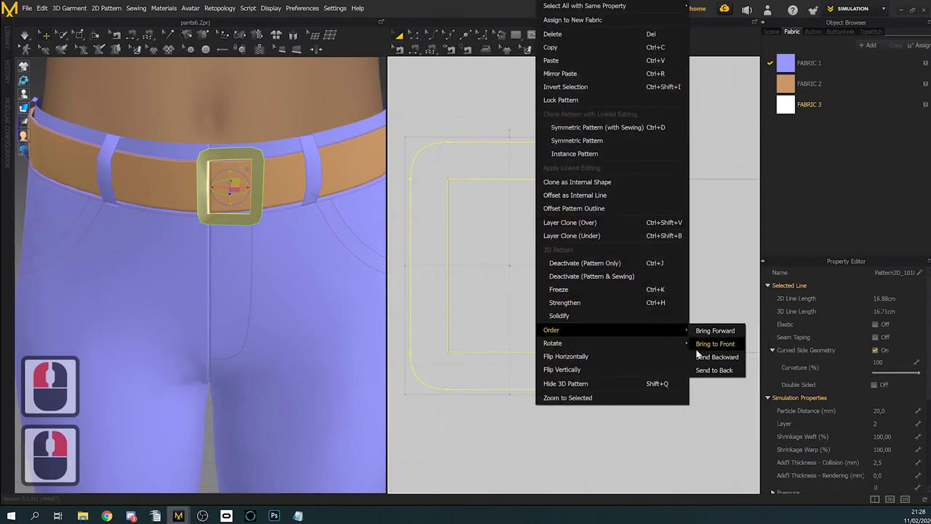
pyautogui.click(705, 369)
# Step: Draw a vertical internal line about 3.5 cm long across the belt, along the inner edge of the buckle opening
pyautogui.click(653, 212)
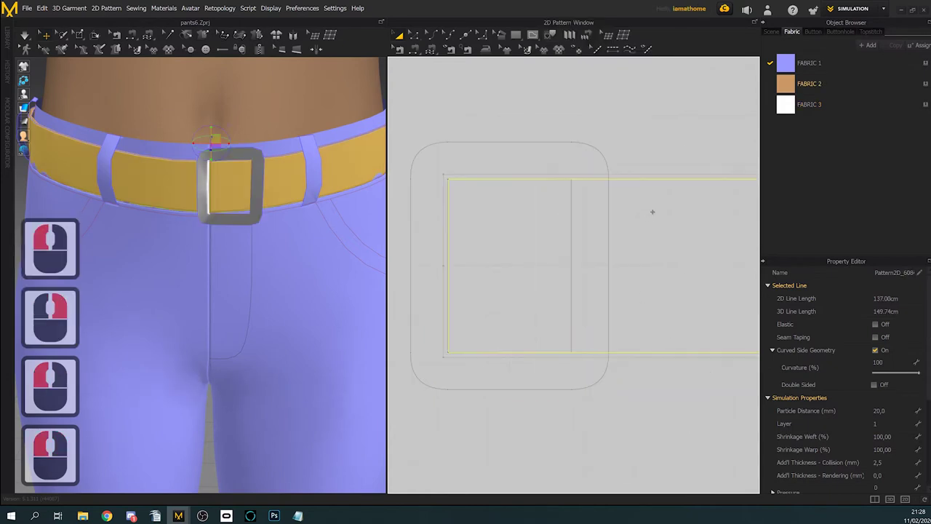
pyautogui.click(533, 36)
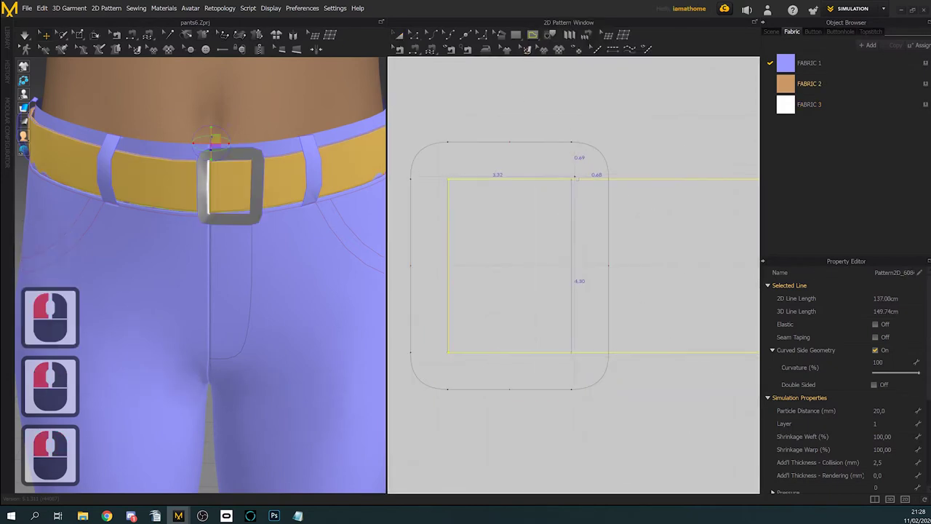
pyautogui.click(572, 180)
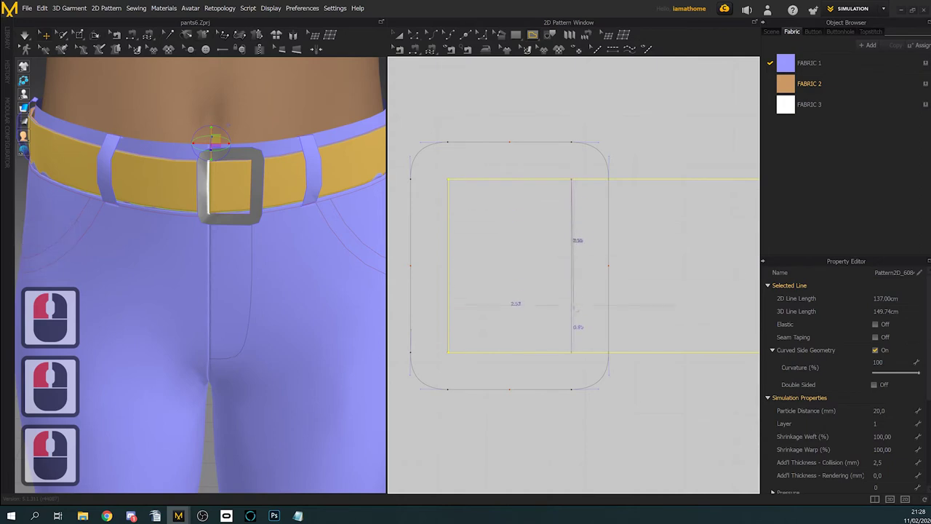
pyautogui.doubleClick(571, 352)
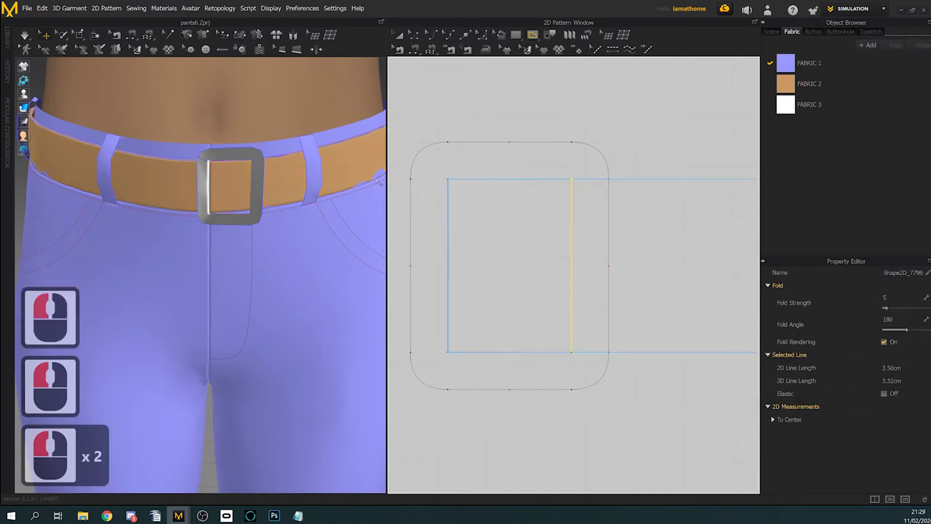
# Step: Move the buckle pattern off the belt strap and place it just beyond the strap's short end
pyautogui.click(400, 35)
pyautogui.scroll(-3, 456, 275)
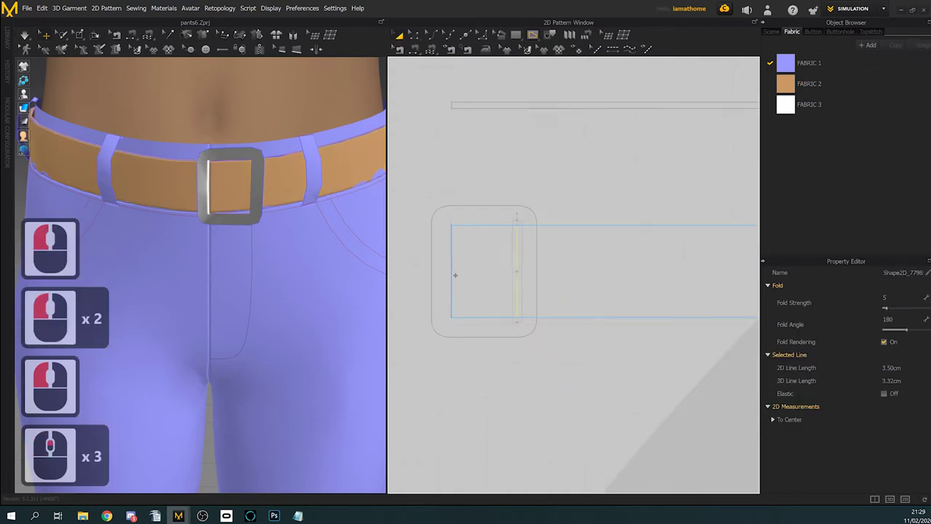
pyautogui.moveTo(458, 272); pyautogui.dragTo(508, 254, button='middle')
pyautogui.moveTo(485, 203); pyautogui.dragTo(401, 205)
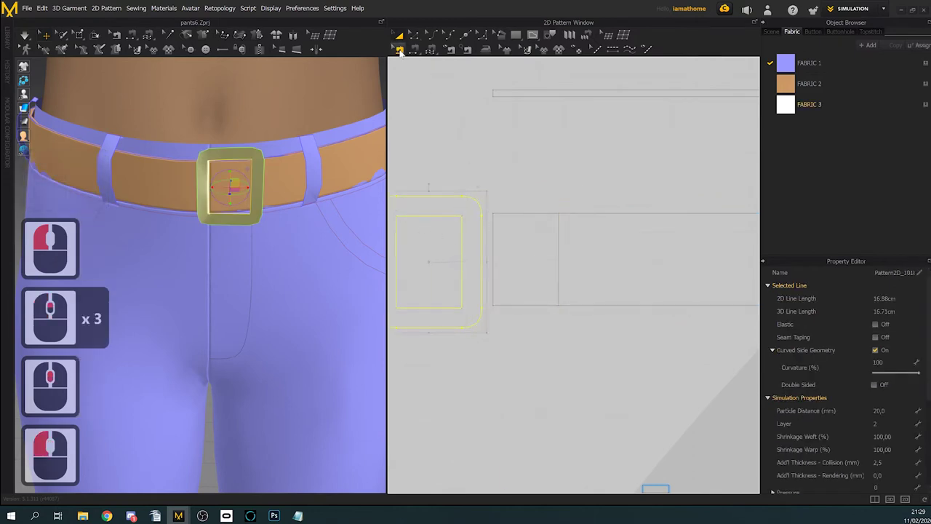
# Step: Sew the buckle opening's inner edge nearest the belt to the strap's new internal line and simulate the garment
pyautogui.click(415, 49)
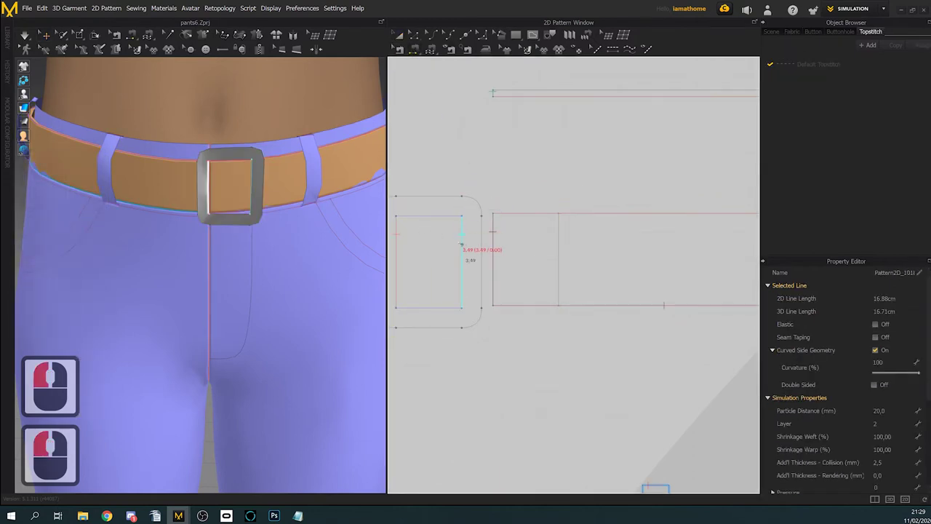
pyautogui.click(462, 244)
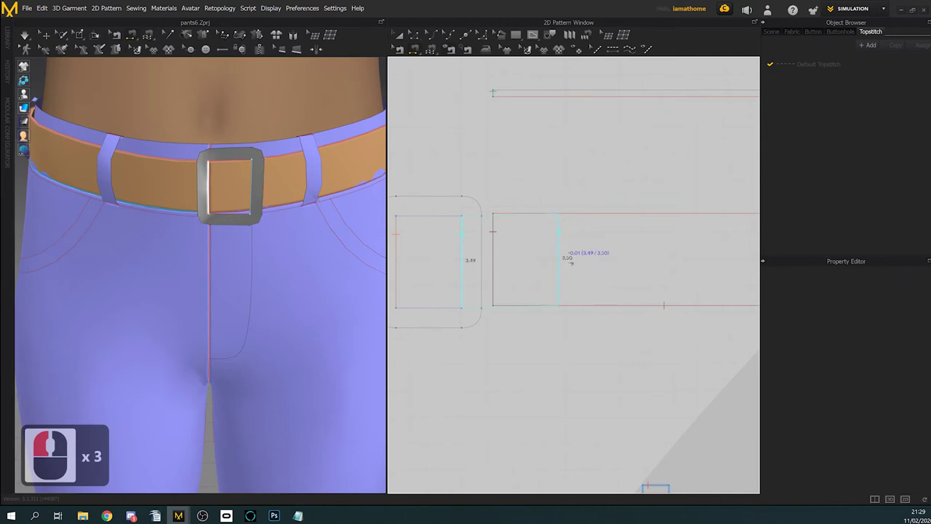
pyautogui.click(560, 237)
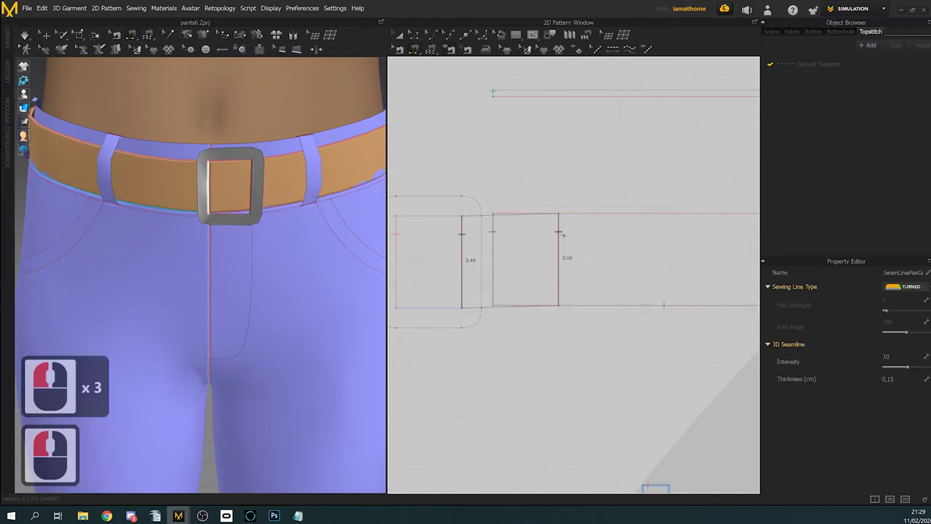
pyautogui.click(24, 35)
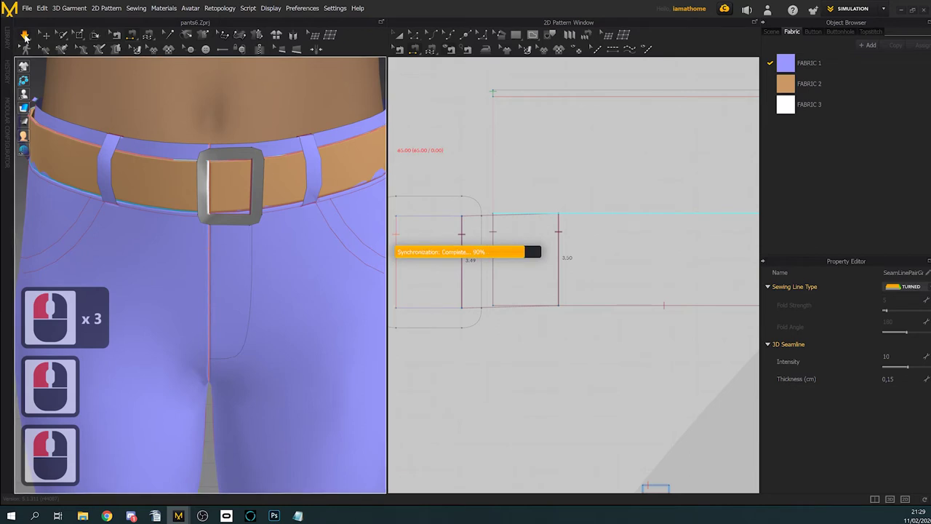
pyautogui.click(25, 35)
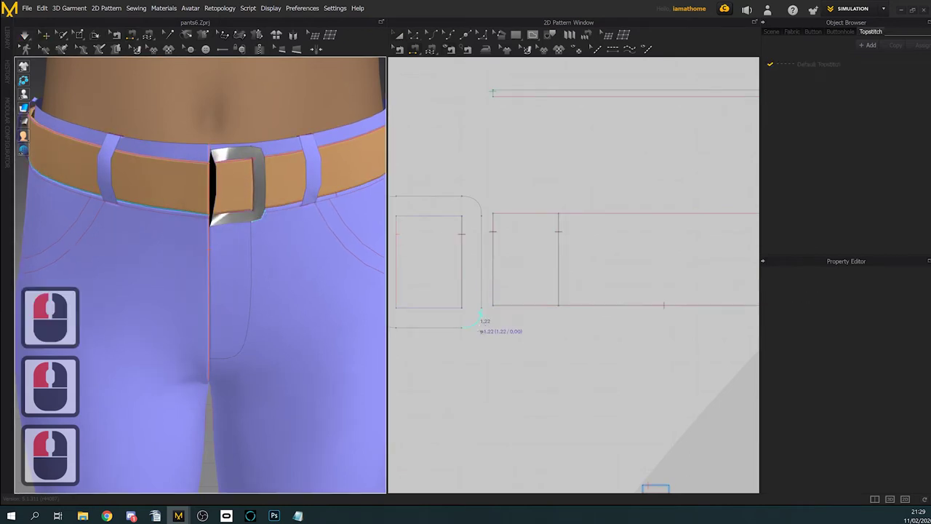
# Step: Set the sewing line type of the seam on the belt's buckle-side short end to Turned and simulate the garment
pyautogui.press('b')
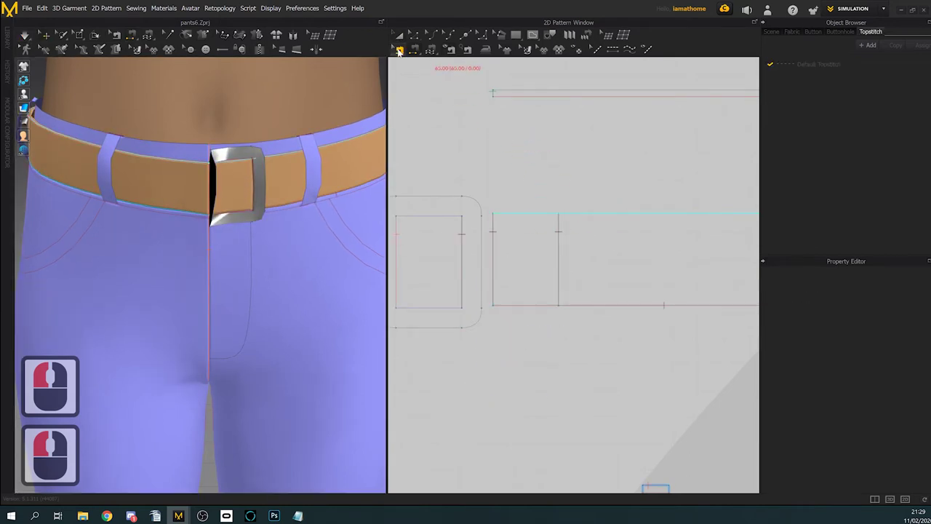
pyautogui.doubleClick(497, 264)
pyautogui.click(903, 288)
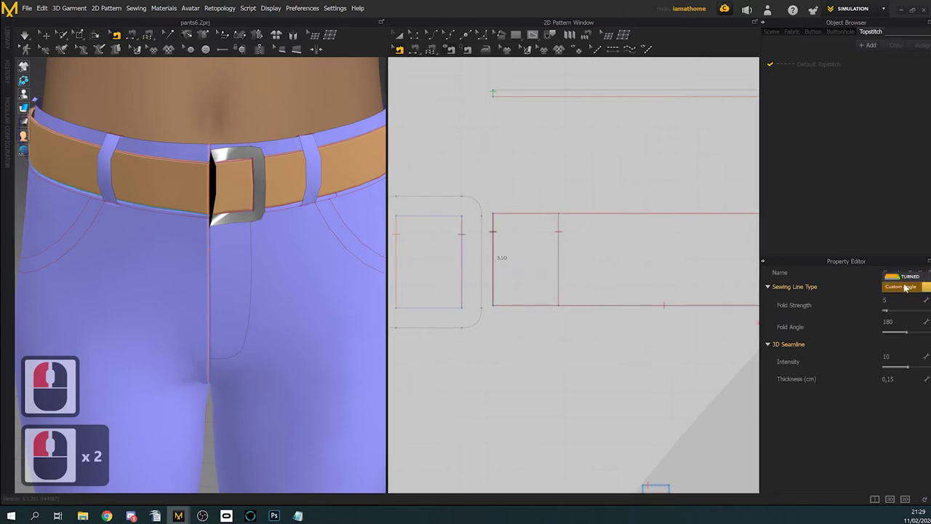
pyautogui.click(905, 278)
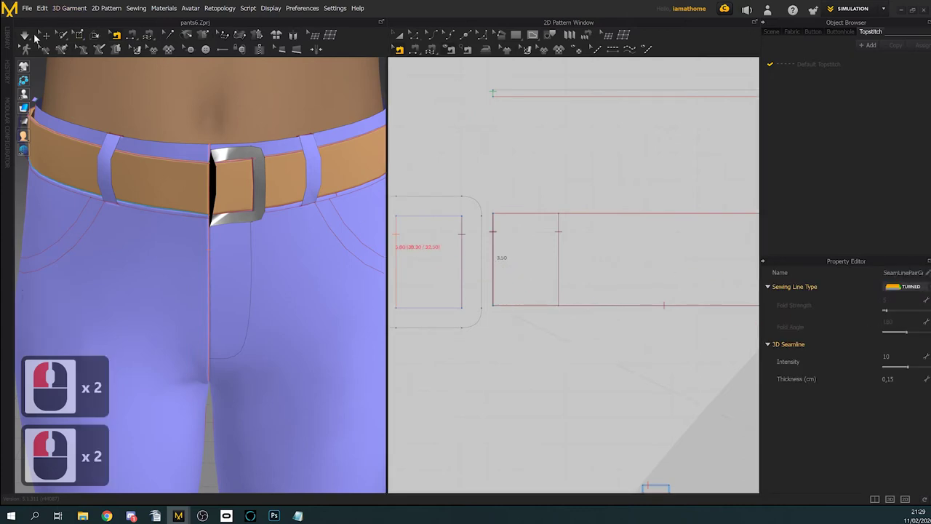
pyautogui.click(25, 35)
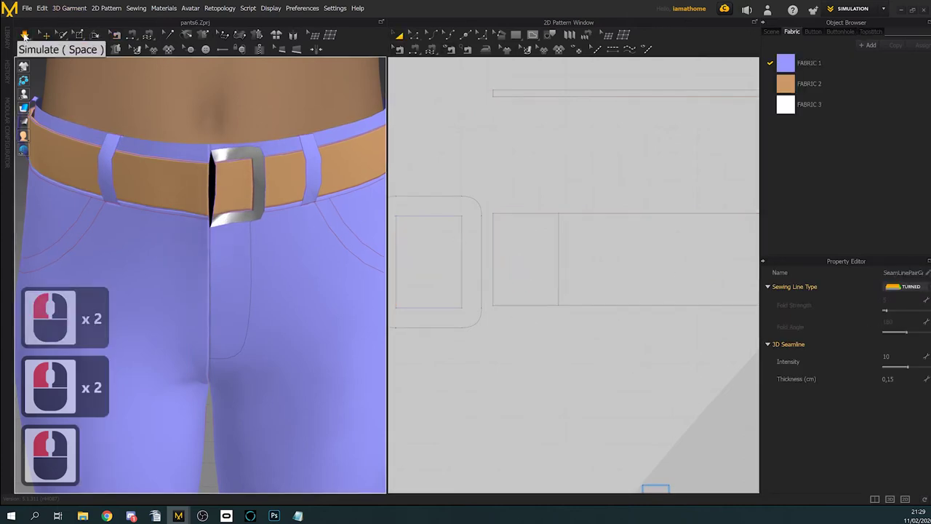
pyautogui.click(25, 34)
pyautogui.scroll(-2, 75, 58)
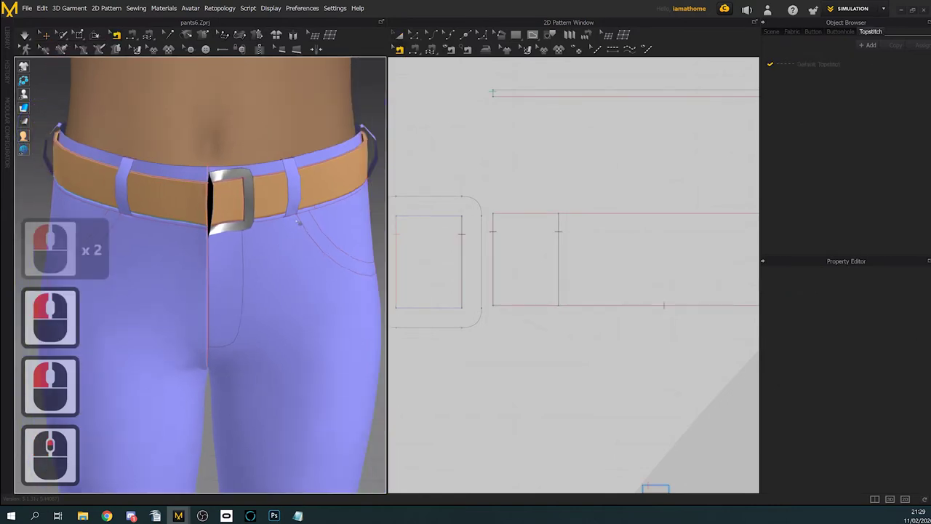
# Step: Open the pants7.Zprj project from the backup folder, loading both garment and avatar
pyautogui.click(27, 9)
pyautogui.moveTo(95, 32)
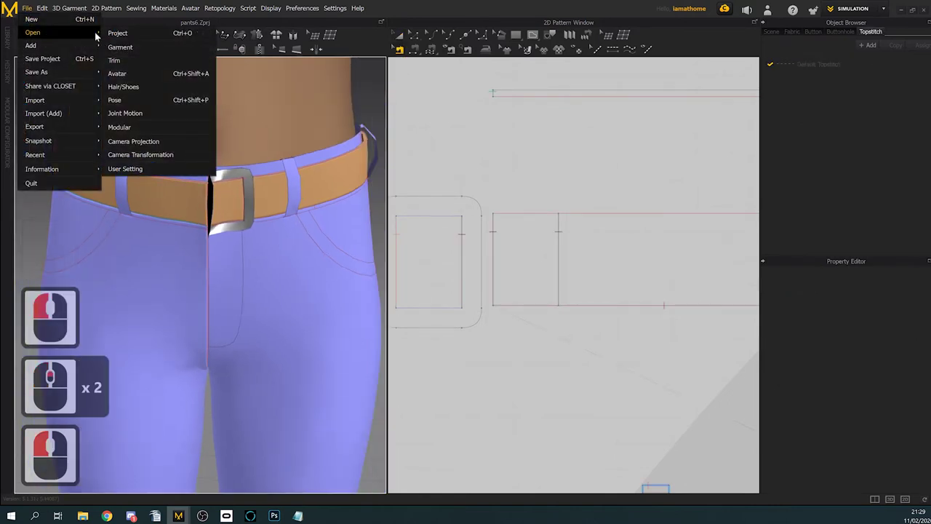
pyautogui.click(135, 32)
pyautogui.click(469, 288)
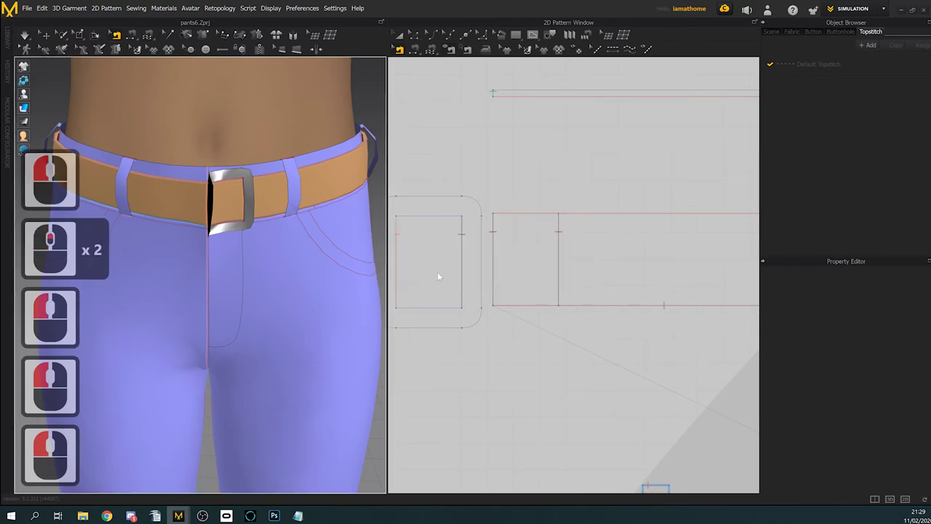
pyautogui.click(233, 191)
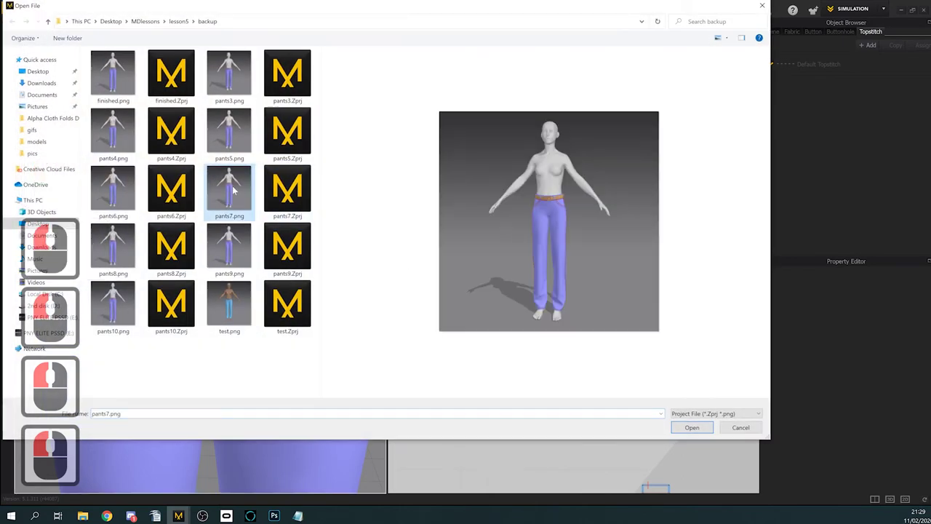
pyautogui.click(117, 192)
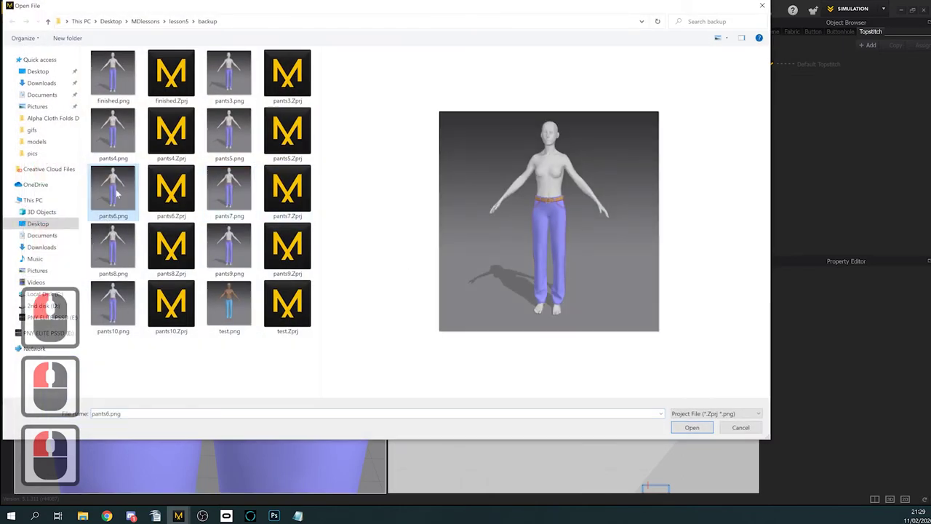
pyautogui.click(231, 138)
pyautogui.click(113, 190)
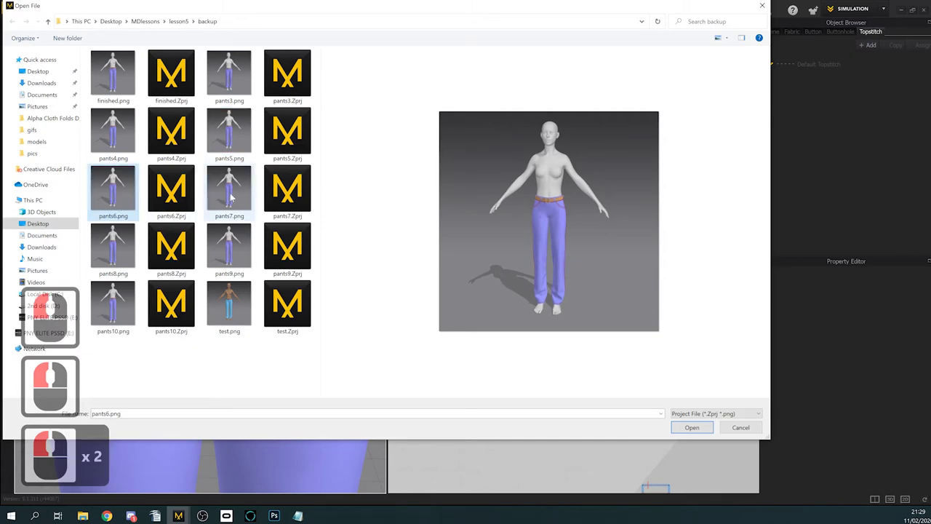
pyautogui.click(229, 191)
pyautogui.click(288, 191)
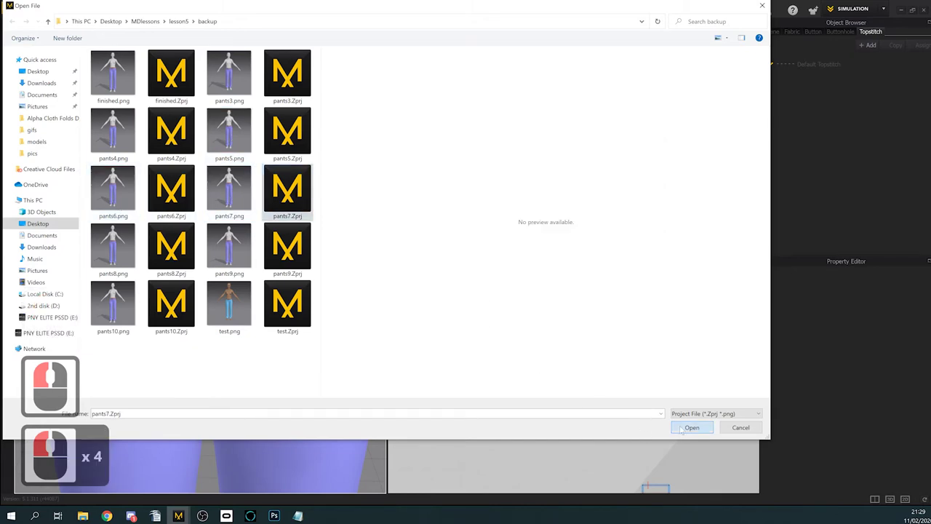
pyautogui.click(690, 428)
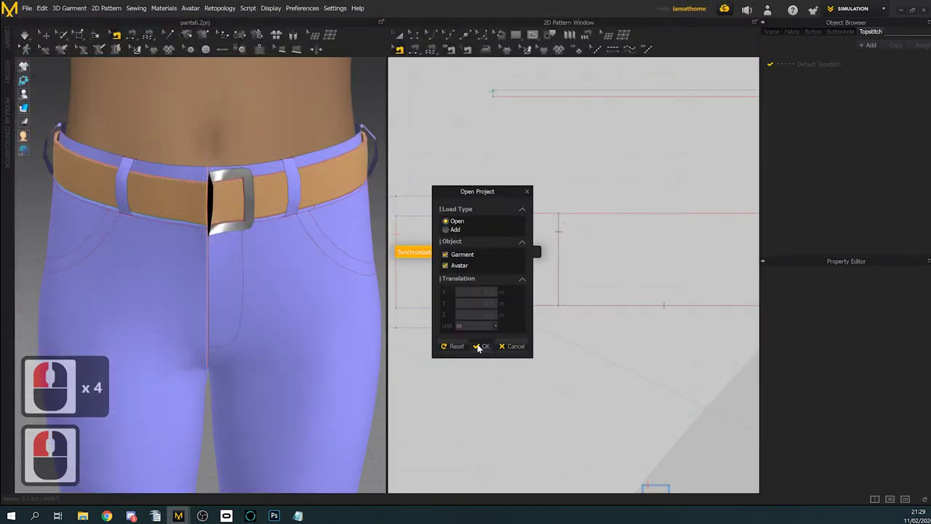
pyautogui.click(483, 346)
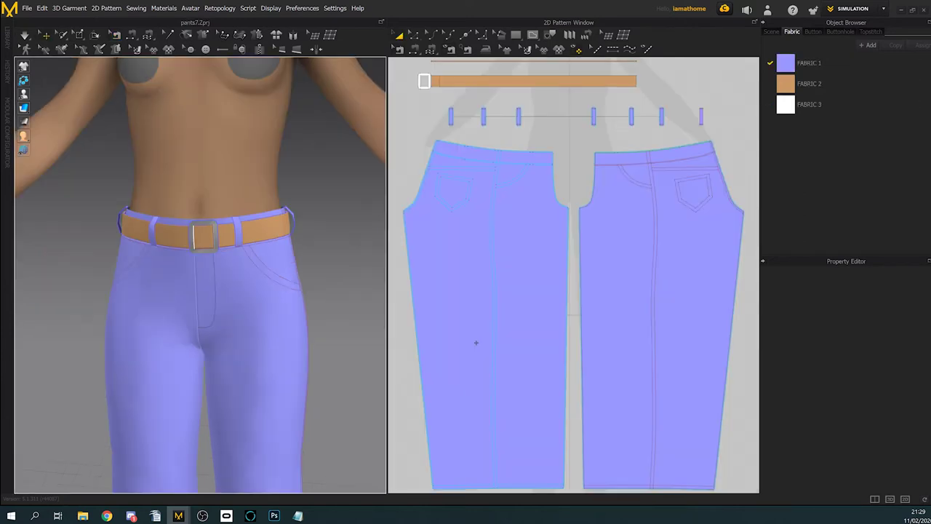
# Step: Simulate the loaded garment and check how the buckle sits on the belt from the front and at an angle
pyautogui.scroll(6, 190, 262)
pyautogui.moveTo(191, 262); pyautogui.dragTo(202, 314, button='middle')
pyautogui.moveTo(202, 314); pyautogui.dragTo(234, 328, button='right')
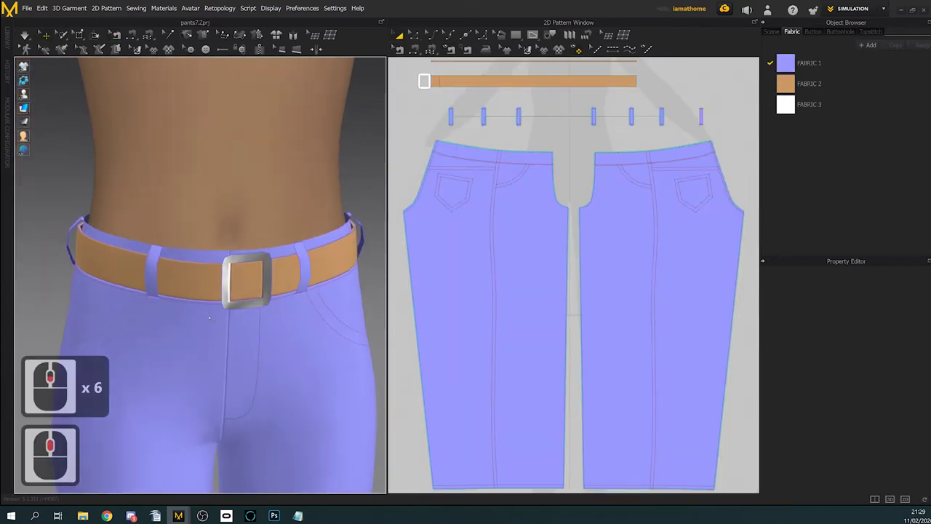
pyautogui.click(26, 36)
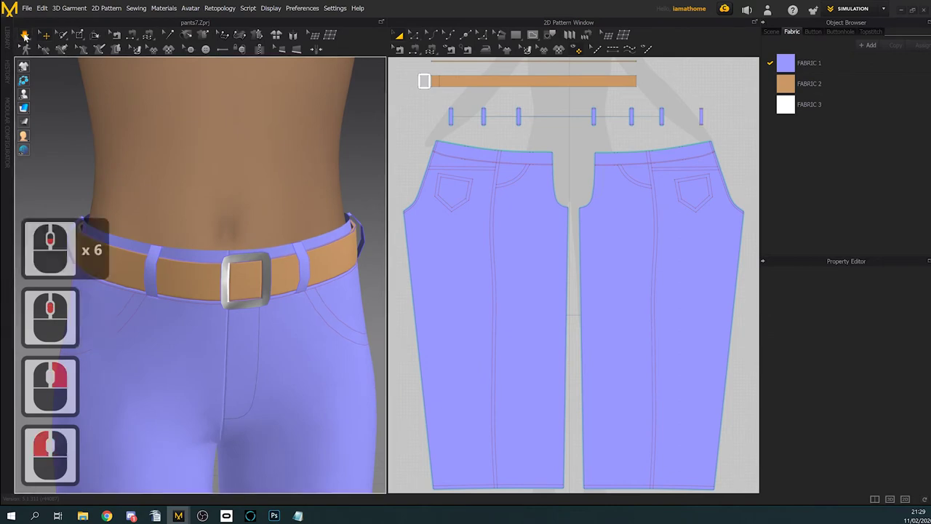
pyautogui.click(26, 36)
pyautogui.moveTo(174, 236); pyautogui.dragTo(239, 249, button='right')
# Step: Inspect the seam at the belt's far short end and trace it to the matching edge of the buckle opening
pyautogui.click(399, 49)
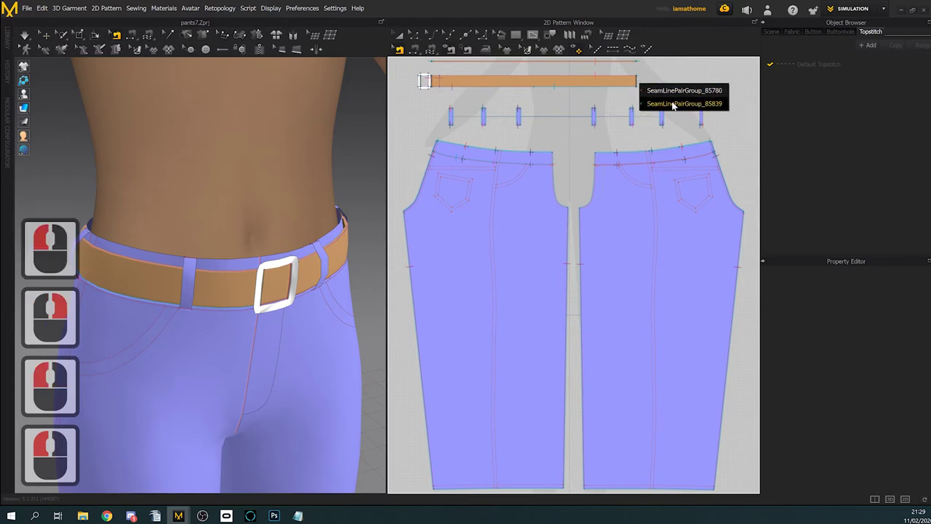
pyautogui.doubleClick(634, 102)
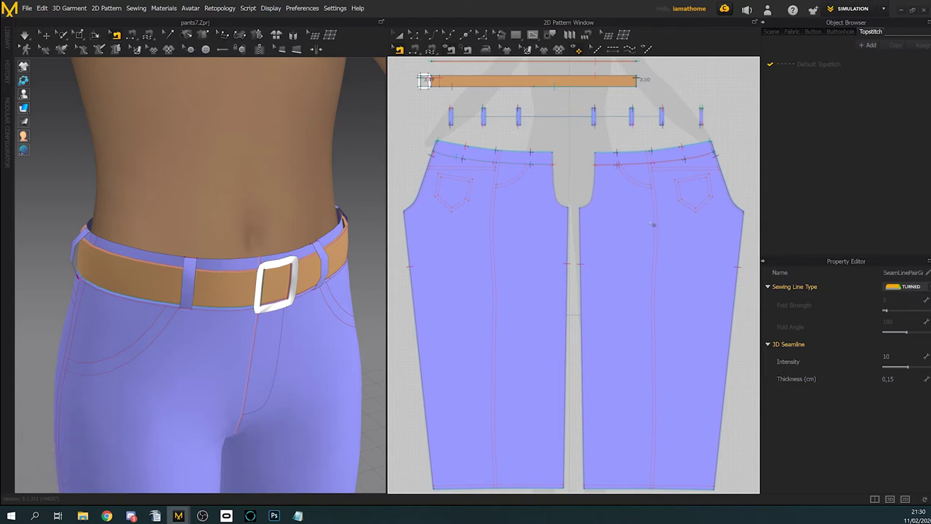
pyautogui.scroll(13, 491, 125)
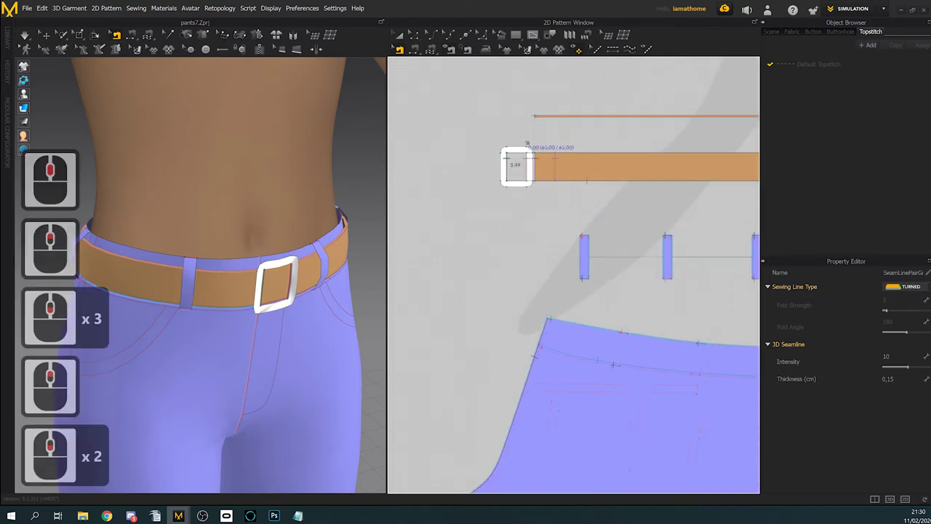
pyautogui.scroll(3, 524, 144)
# Step: Move the buckle pattern slightly farther from the belt and sew the belt's internal line to its adjacent short end
pyautogui.click(526, 186)
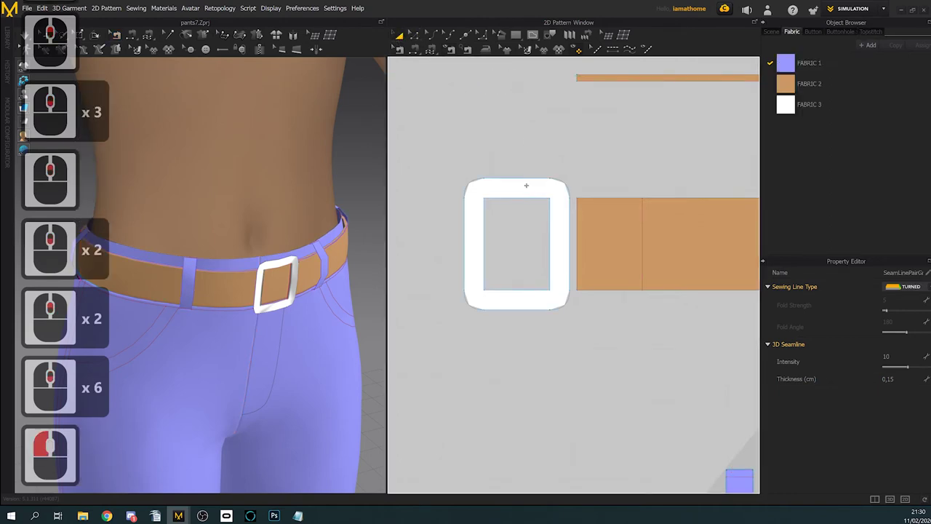
pyautogui.moveTo(507, 187); pyautogui.dragTo(487, 187)
pyautogui.click(415, 51)
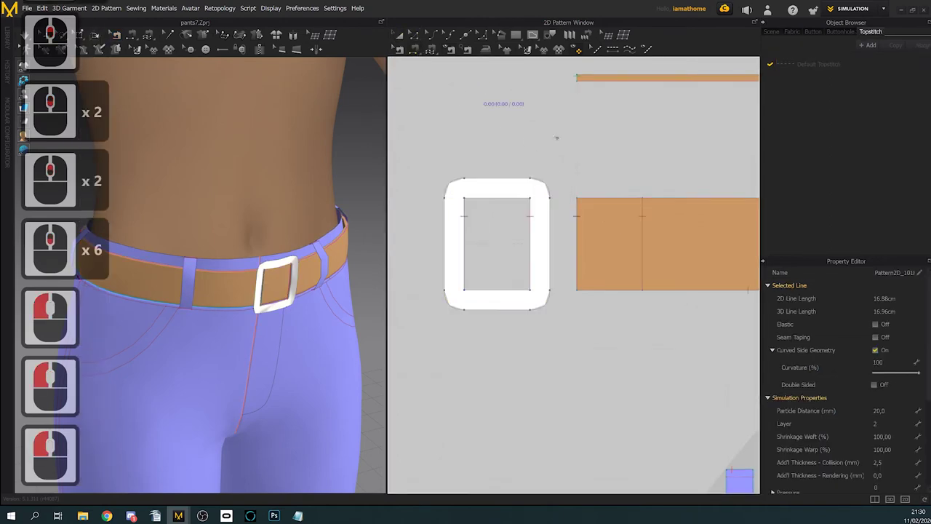
pyautogui.click(643, 239)
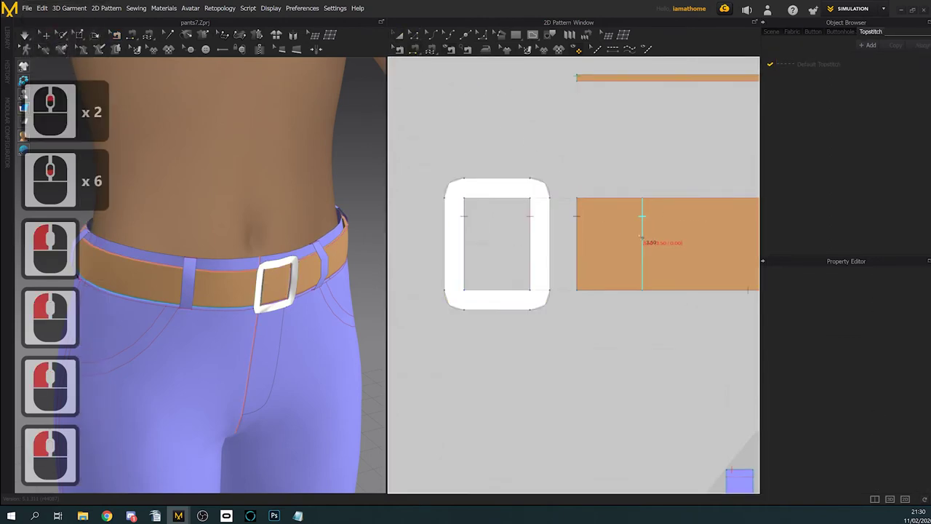
pyautogui.click(578, 246)
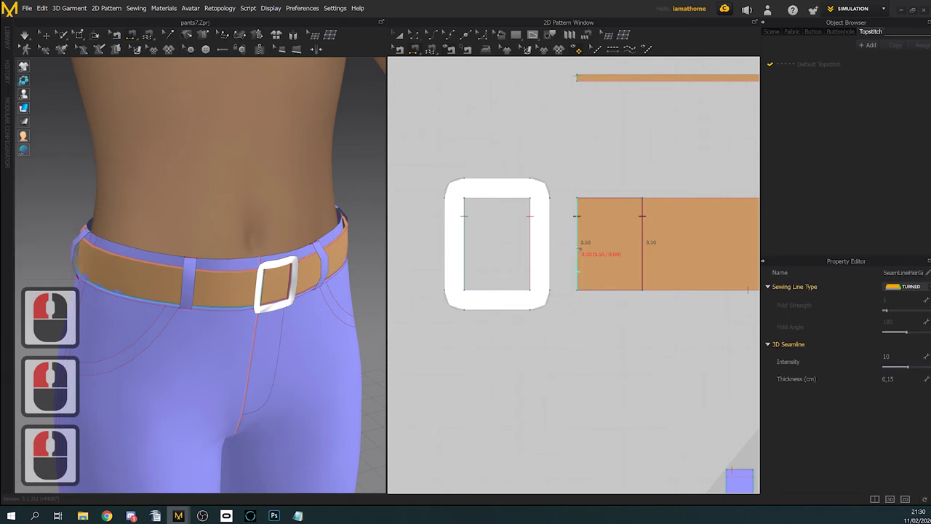
# Step: Inspect the sewing line types of the overlapping seams at both short ends of the belt
pyautogui.click(400, 49)
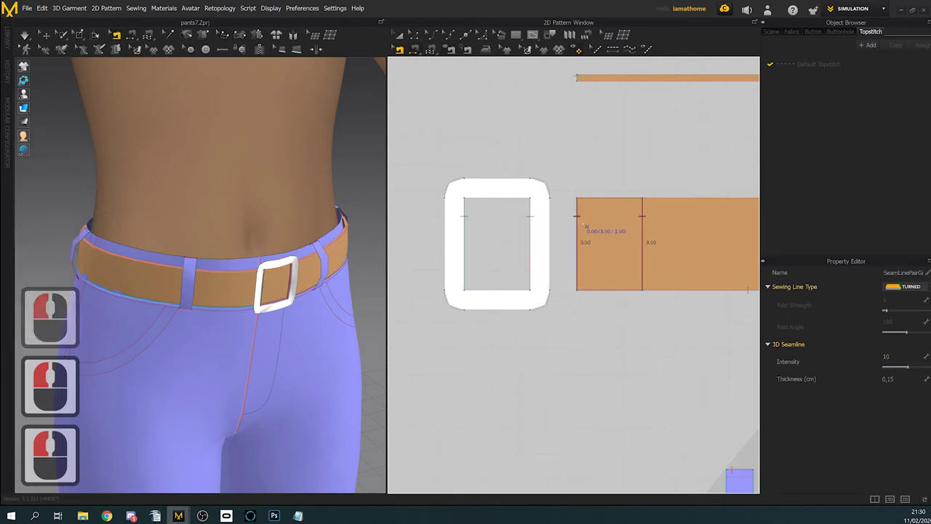
pyautogui.doubleClick(579, 222)
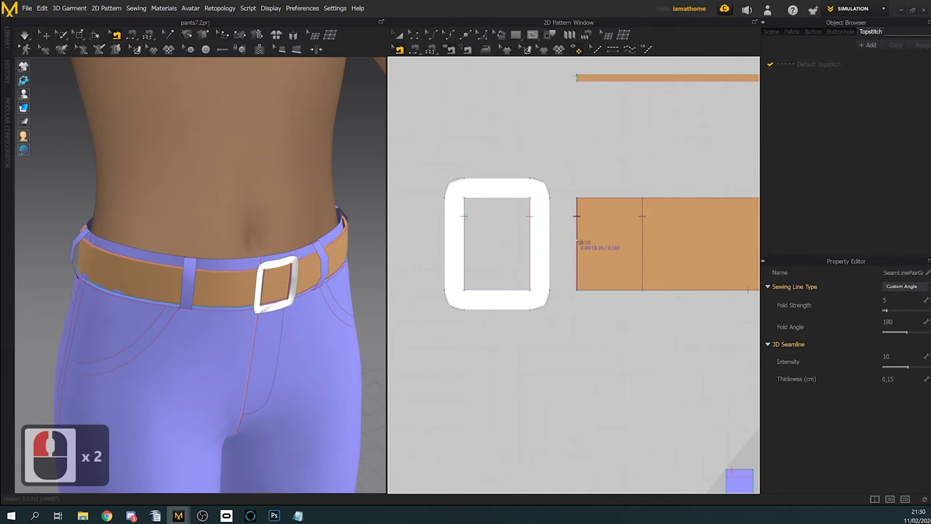
pyautogui.click(580, 239)
pyautogui.click(602, 321)
pyautogui.click(605, 326)
pyautogui.scroll(-3, 636, 311)
pyautogui.moveTo(716, 304); pyautogui.dragTo(455, 257, button='middle')
pyautogui.scroll(-2, 545, 265)
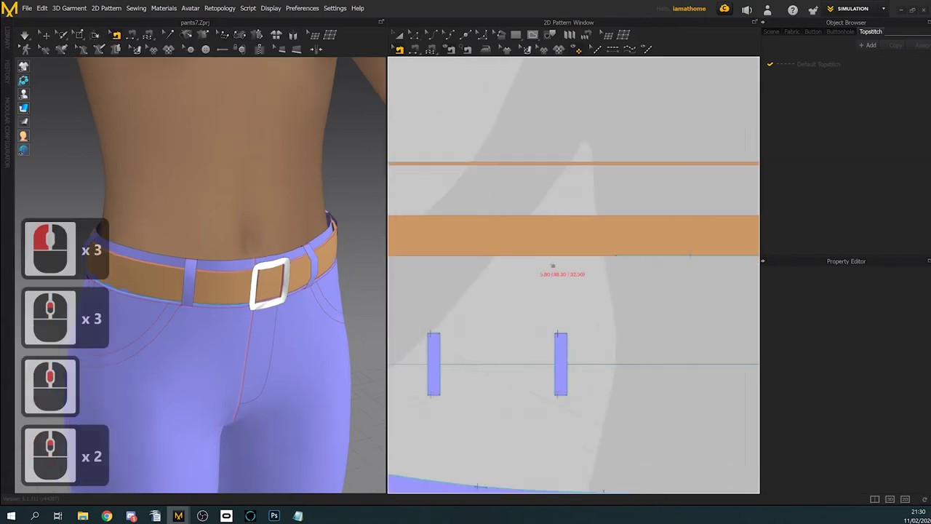
pyautogui.moveTo(678, 265); pyautogui.dragTo(372, 277, button='middle')
pyautogui.scroll(-1, 375, 278)
pyautogui.scroll(-2, 568, 273)
pyautogui.click(642, 254)
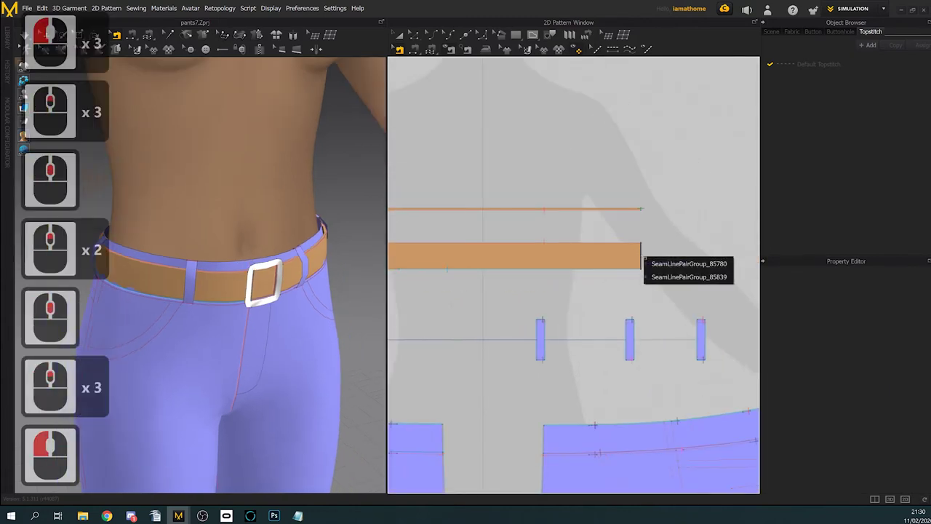
pyautogui.click(663, 278)
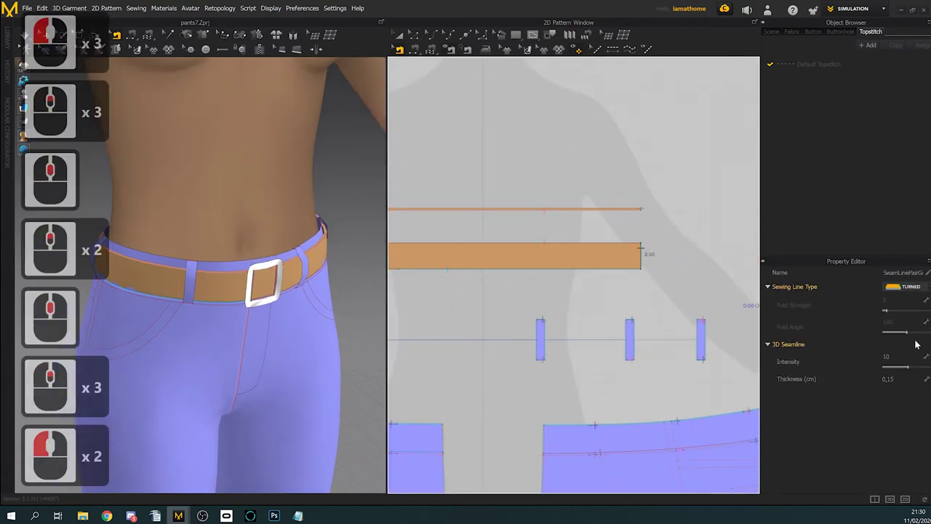
# Step: Examine how the metal buckle sits on the belt from the front, from the side and close up
pyautogui.moveTo(187, 233); pyautogui.dragTo(224, 209, button='middle')
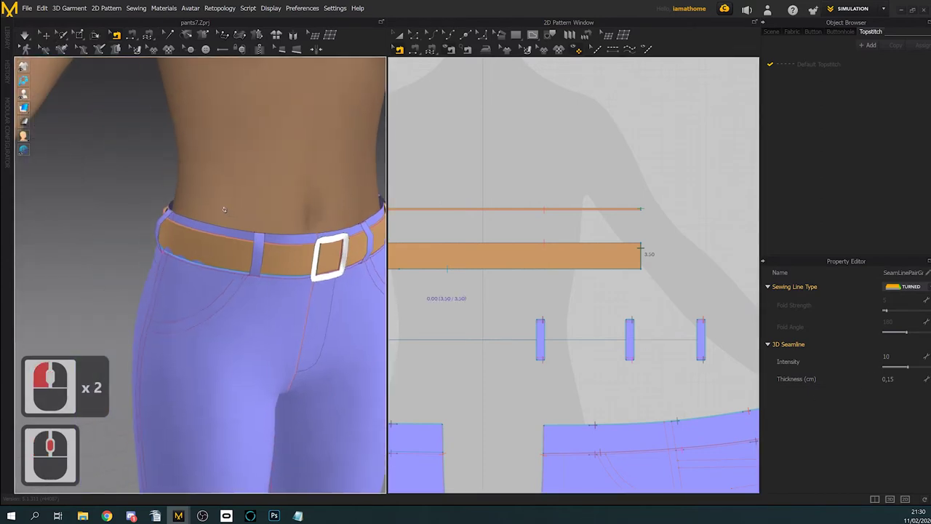
pyautogui.moveTo(224, 209); pyautogui.dragTo(180, 209, button='right')
pyautogui.scroll(-3, 540, 241)
pyautogui.moveTo(539, 241); pyautogui.dragTo(587, 198, button='middle')
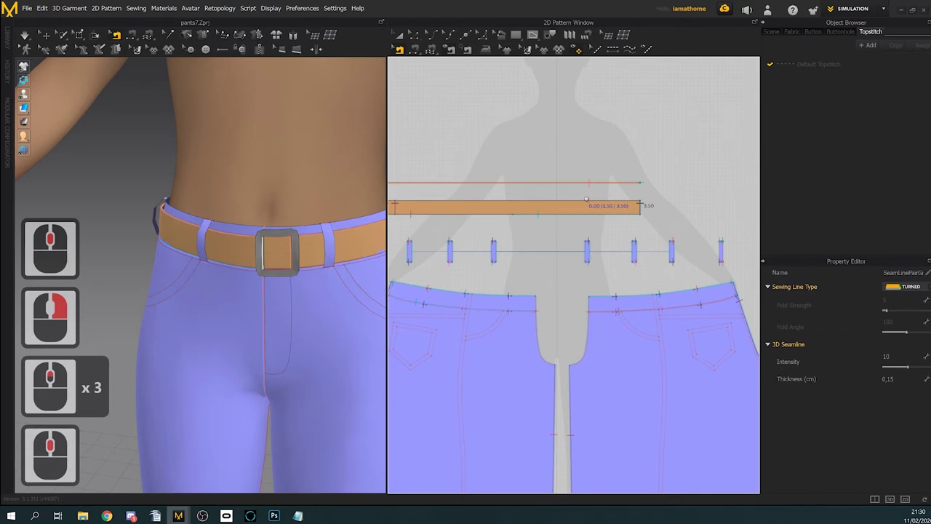
pyautogui.moveTo(319, 270); pyautogui.dragTo(364, 267, button='right')
pyautogui.moveTo(364, 266); pyautogui.dragTo(299, 249, button='middle')
pyautogui.scroll(-5, 299, 249)
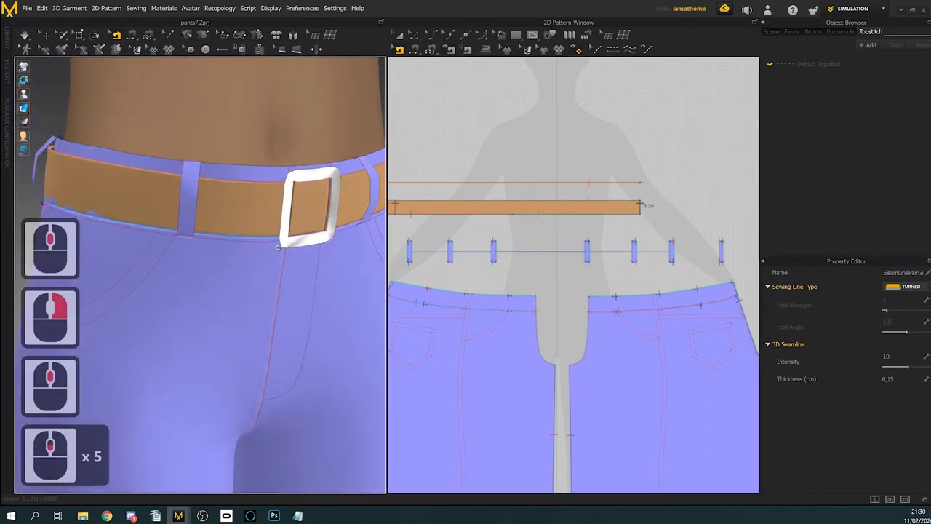
pyautogui.moveTo(299, 249); pyautogui.dragTo(274, 231, button='right')
pyautogui.scroll(-2, 278, 214)
pyautogui.moveTo(279, 214); pyautogui.dragTo(268, 264, button='middle')
pyautogui.scroll(-1, 268, 263)
pyautogui.moveTo(267, 263); pyautogui.dragTo(285, 277, button='right')
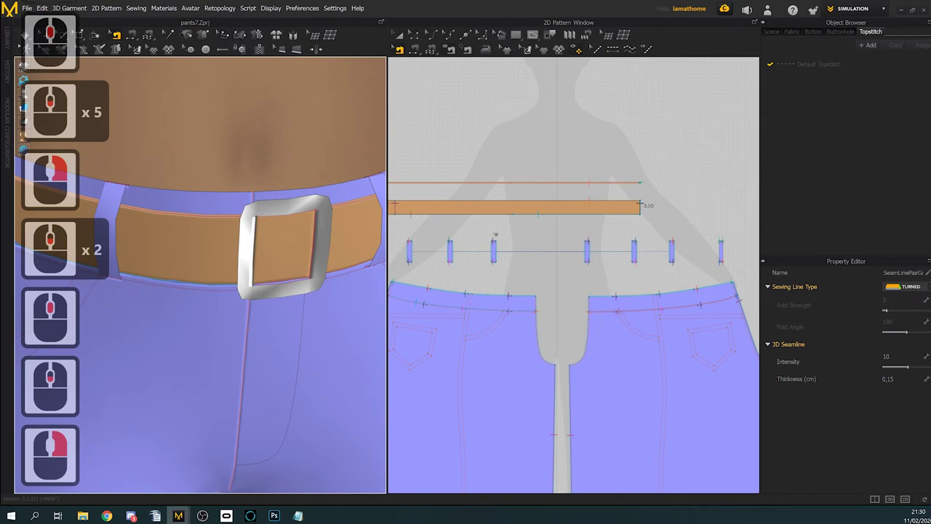
# Step: Create a Layer Clone (Over) of the buckle pattern and place it about 4.5 cm away on the side opposite the belt
pyautogui.moveTo(495, 234); pyautogui.dragTo(641, 228, button='middle')
pyautogui.middleClick(531, 180)
pyautogui.scroll(4, 524, 178)
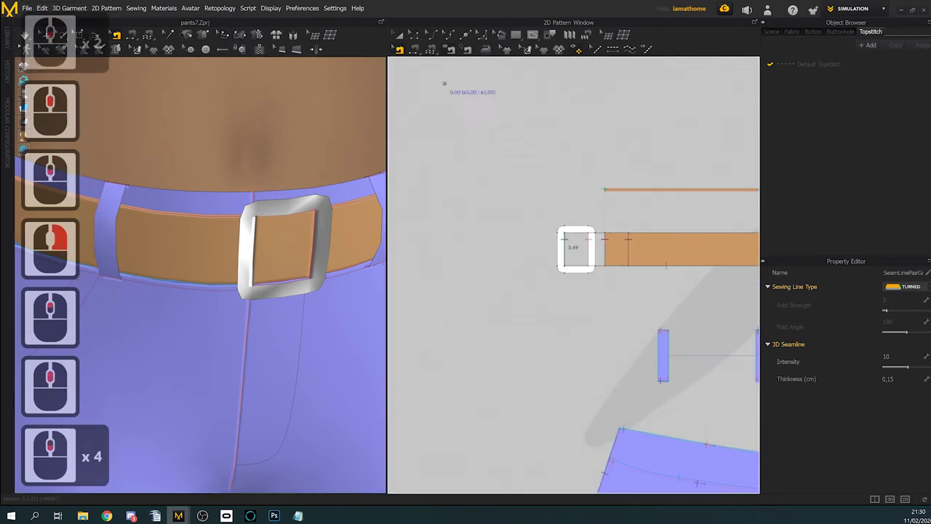
pyautogui.click(399, 34)
pyautogui.scroll(-2, 556, 249)
pyautogui.moveTo(275, 299); pyautogui.dragTo(312, 313, button='right')
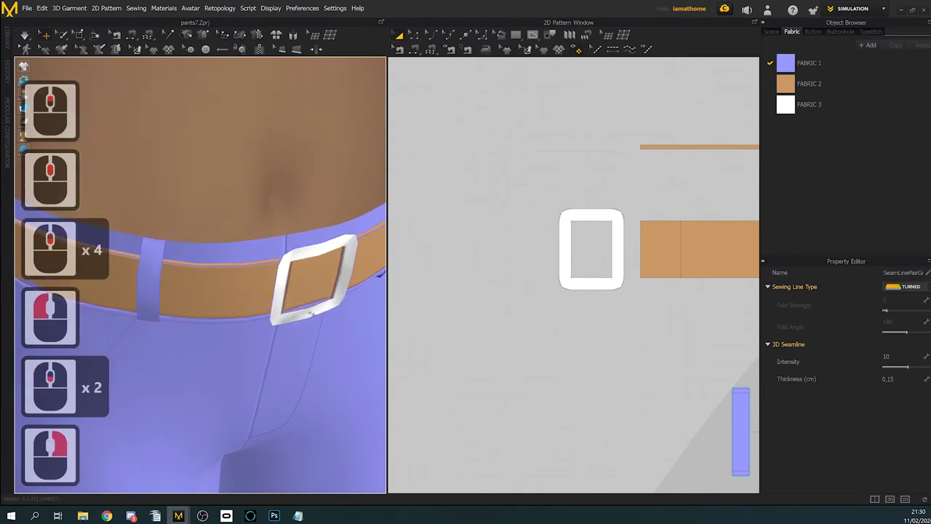
pyautogui.click(595, 215)
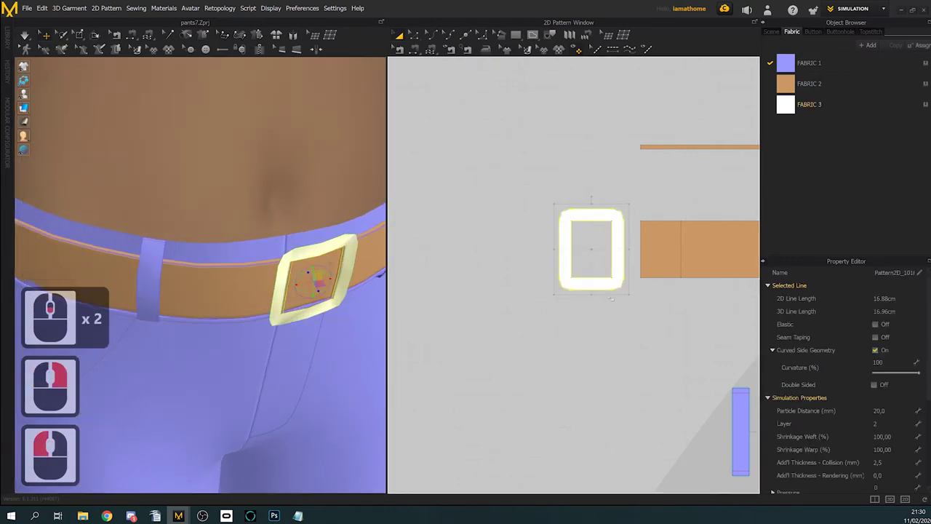
pyautogui.rightClick(590, 209)
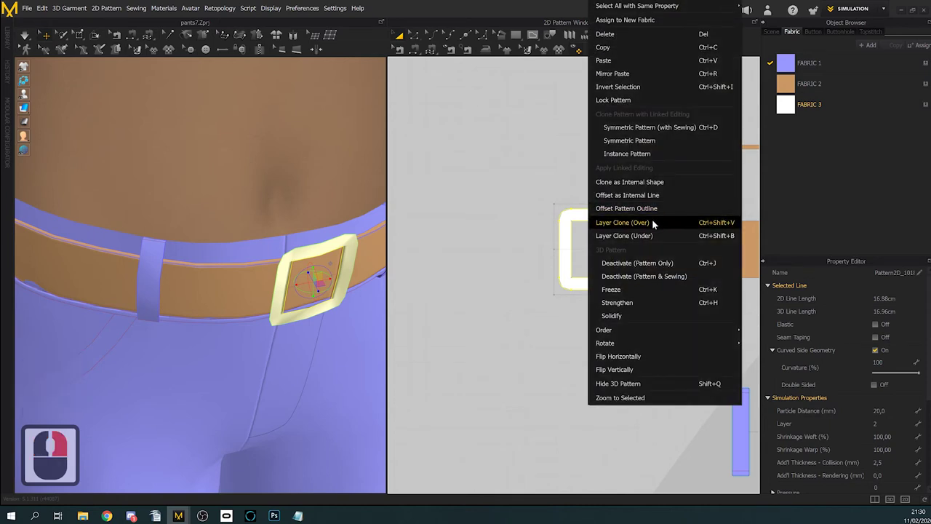
pyautogui.click(623, 223)
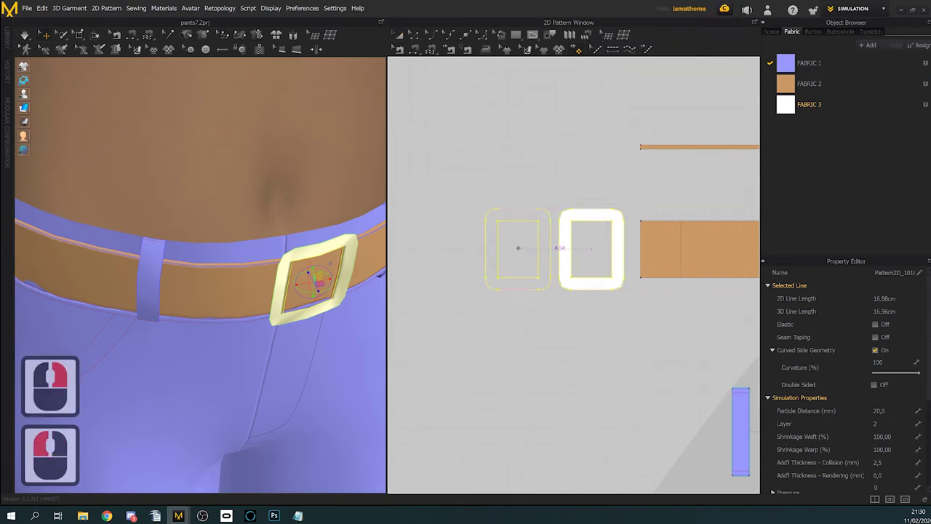
pyautogui.click(518, 249)
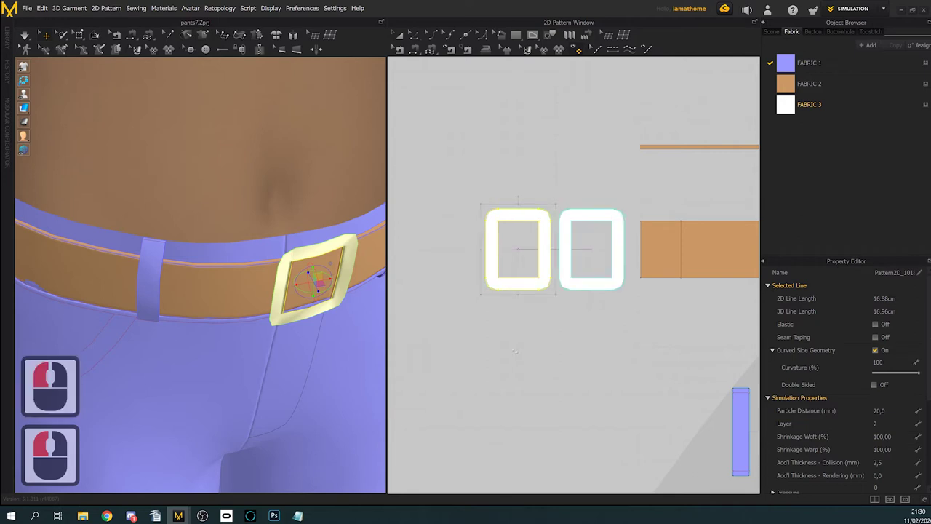
# Step: Try simulating the garment with the cloned buckle layer and undo the drape
pyautogui.moveTo(315, 340); pyautogui.dragTo(121, 114, button='right')
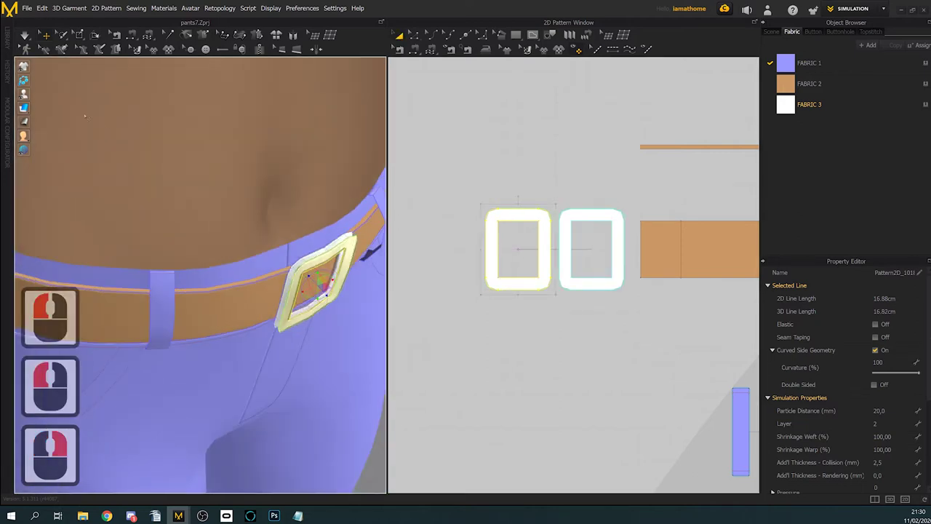
pyautogui.click(24, 35)
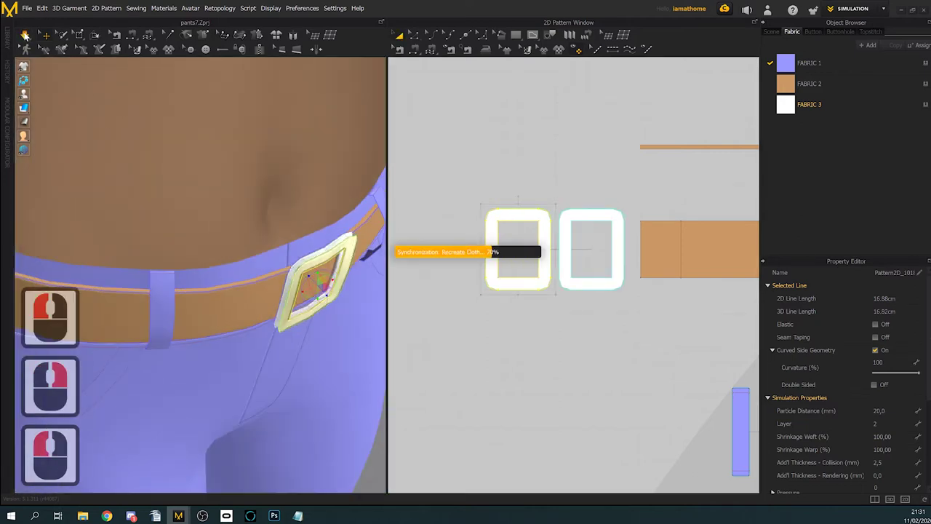
pyautogui.click(24, 34)
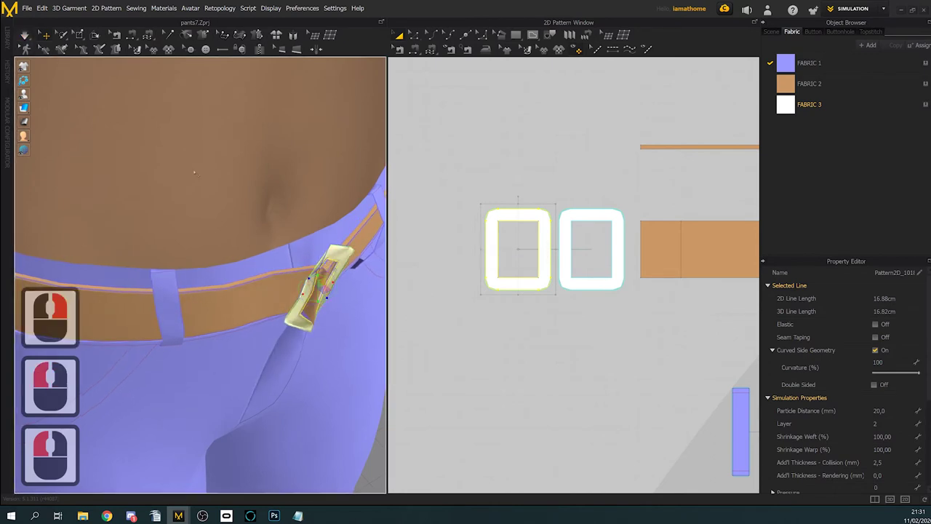
pyautogui.click(528, 214)
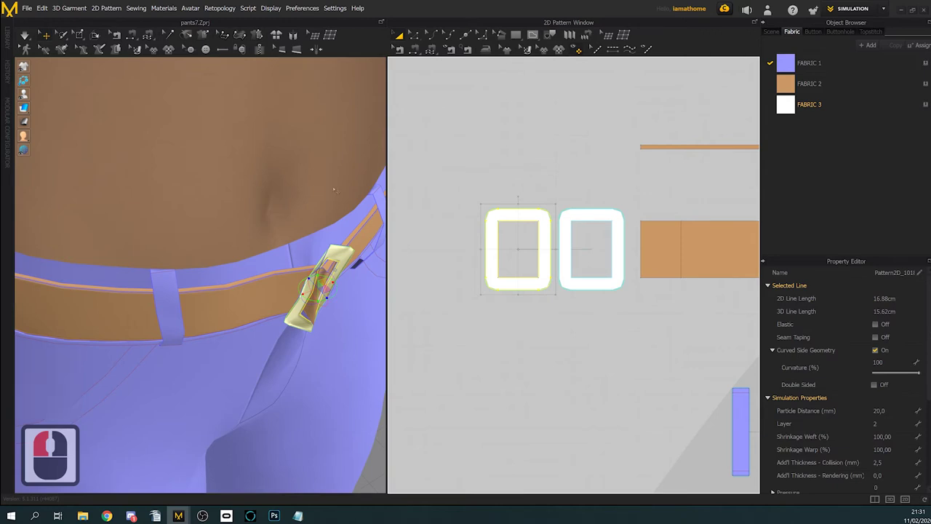
pyautogui.hotkey('ctrl', 'z')
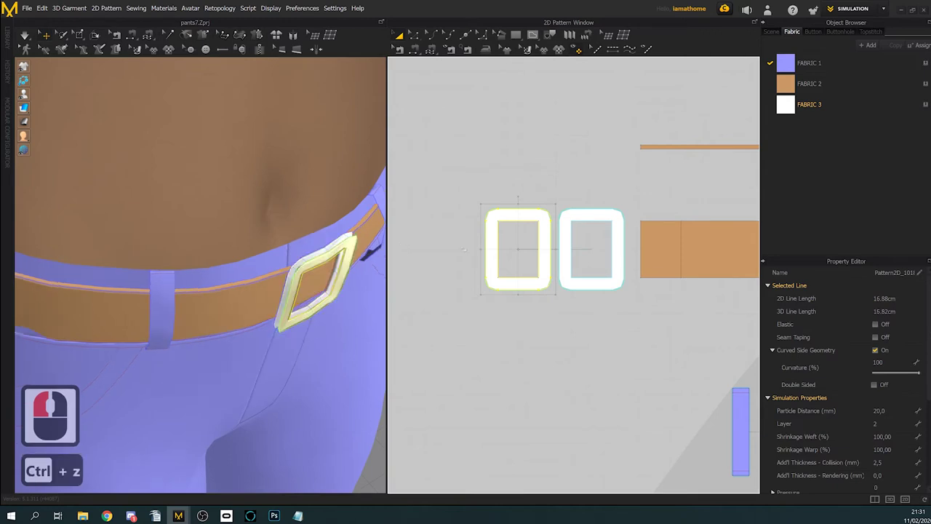
# Step: Remove the linked editing from the cloned buckle and assign it a new separate fabric
pyautogui.click(523, 222)
pyautogui.click(524, 216)
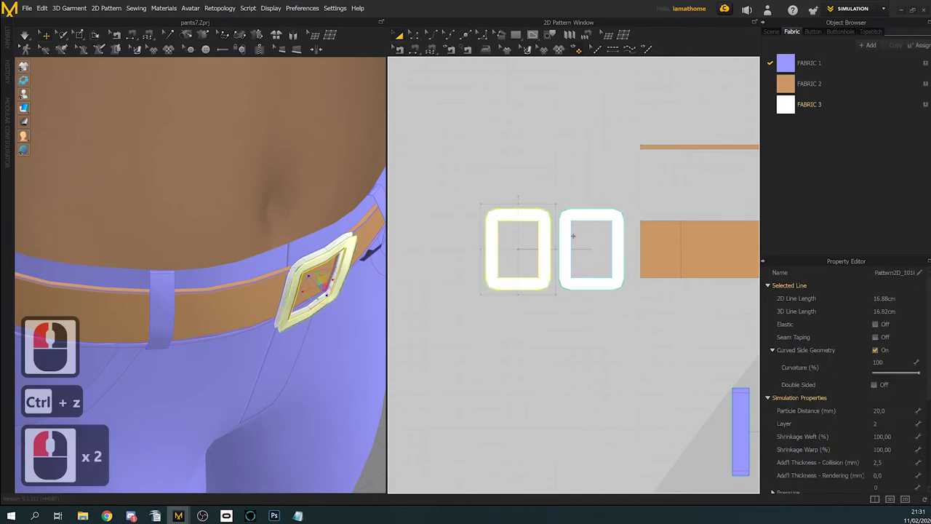
pyautogui.rightClick(543, 225)
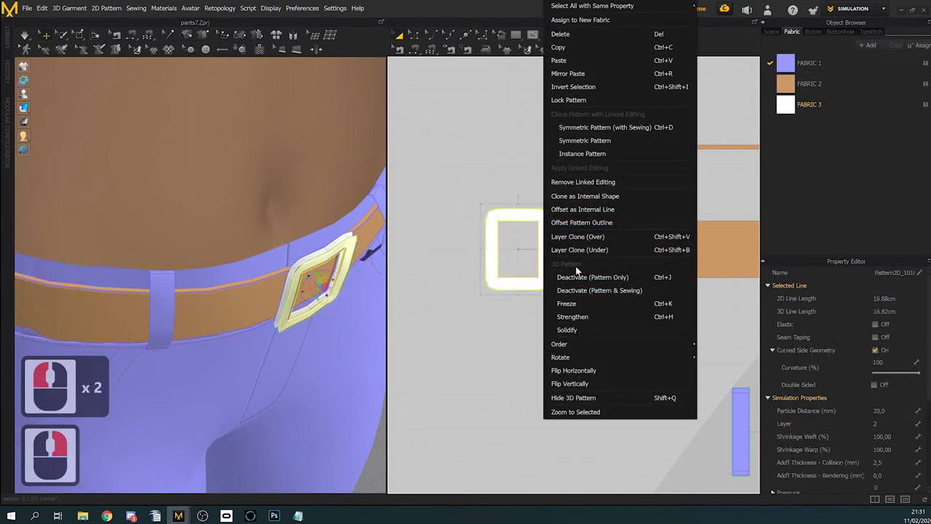
pyautogui.click(581, 187)
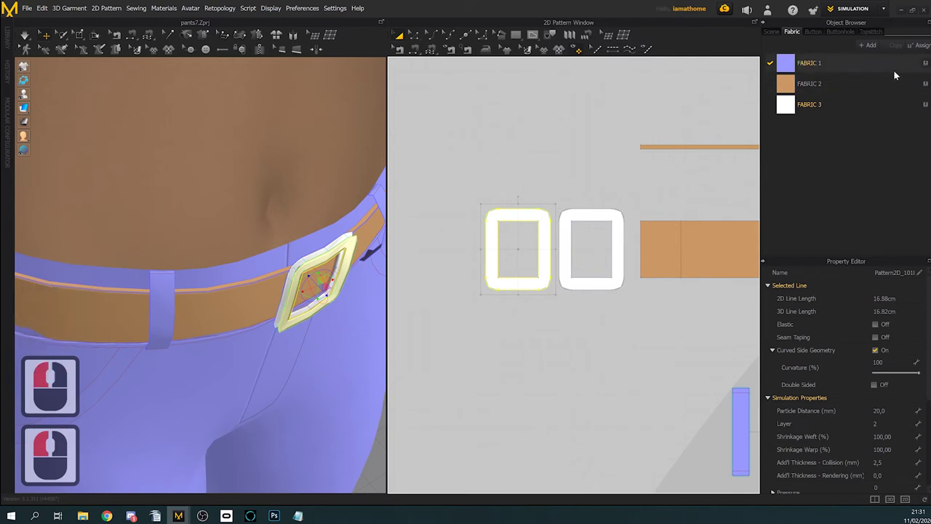
pyautogui.click(873, 109)
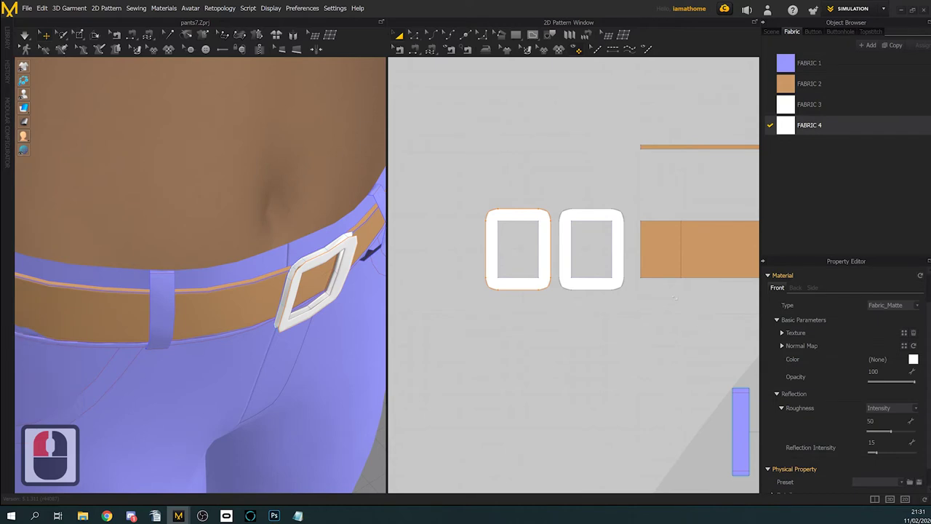
# Step: Rename FABRIC 3 as leather and FABRIC 4 as basic
pyautogui.doubleClick(820, 106)
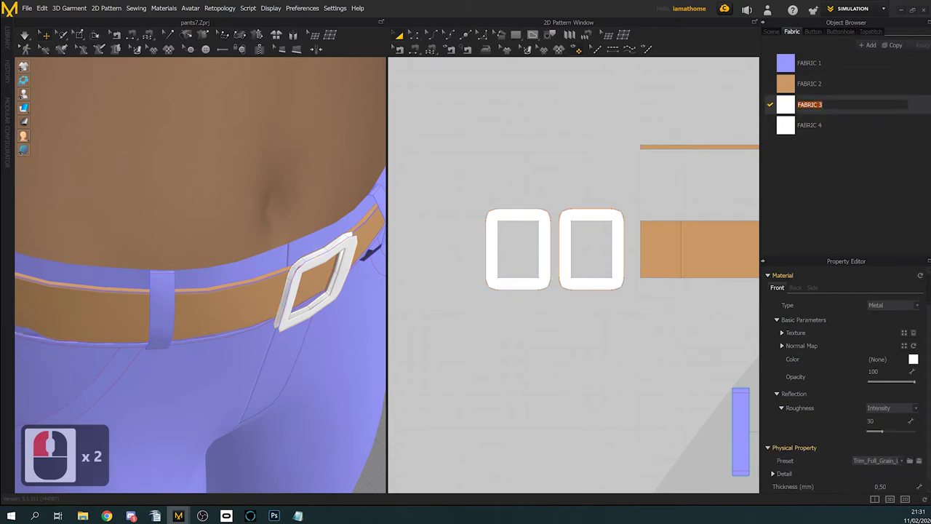
pyautogui.write('leather')
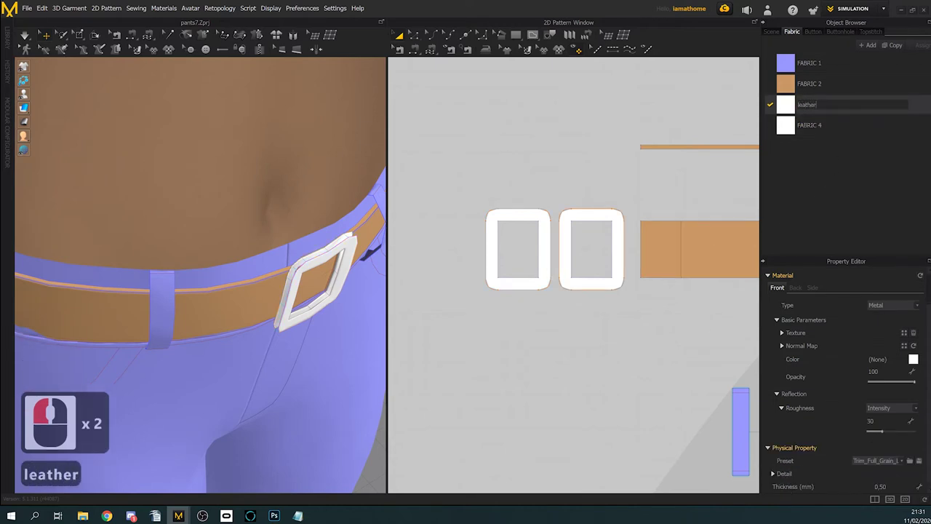
pyautogui.press('Return')
pyautogui.doubleClick(819, 125)
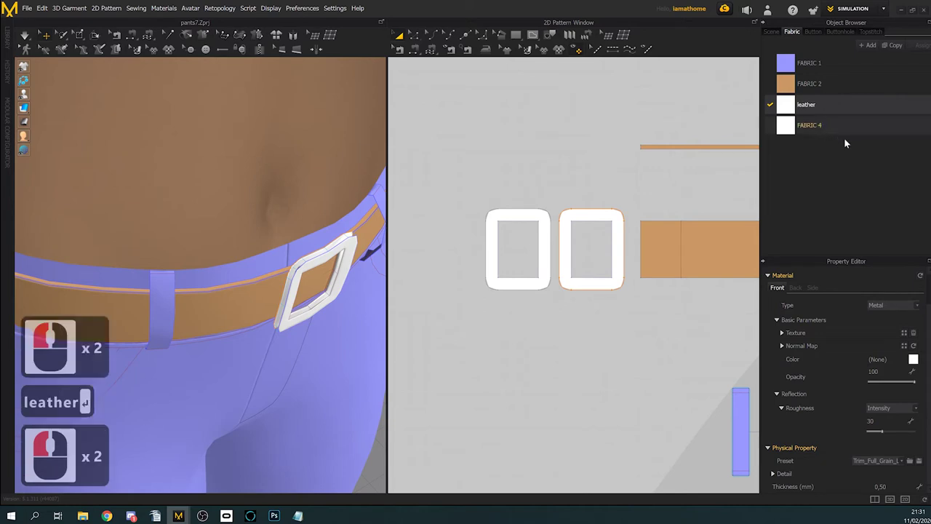
pyautogui.write('basi')
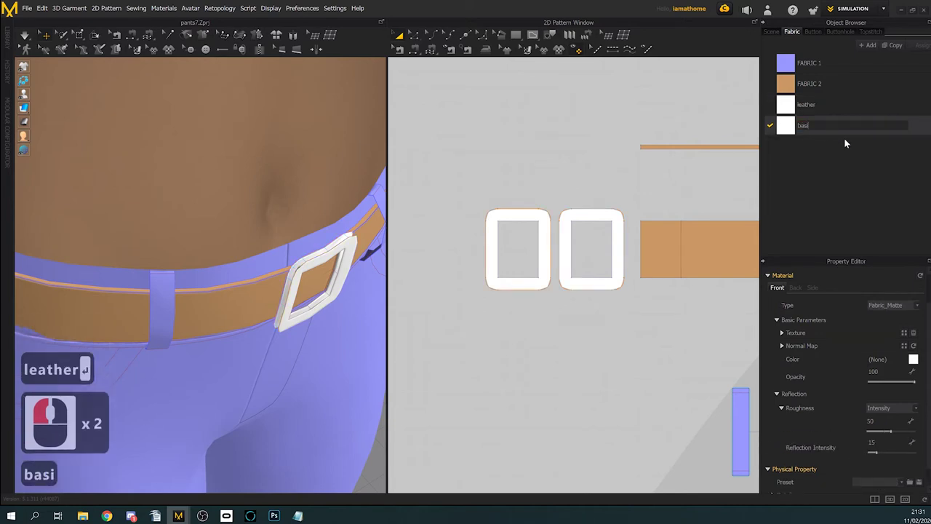
pyautogui.write('c')
pyautogui.press('Return')
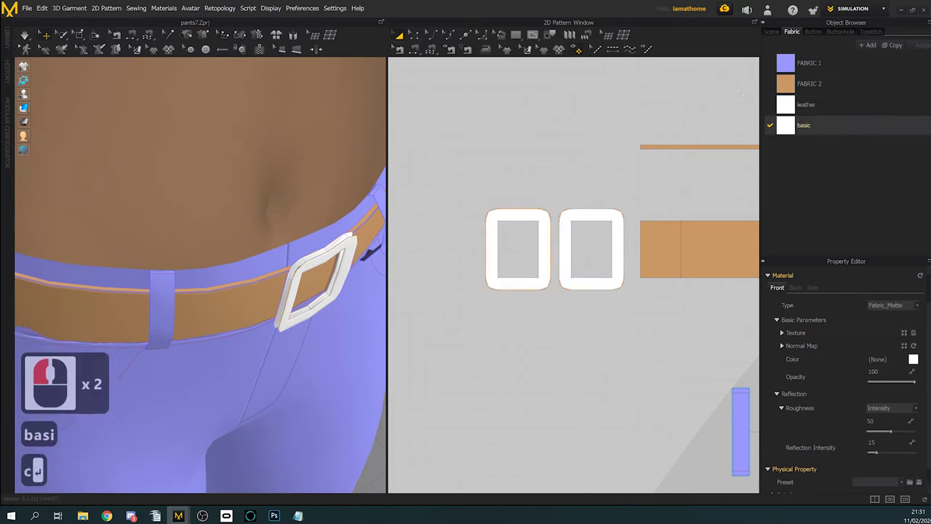
# Step: Try draping the two buckle layers with their separate fabrics, undo the simulation and check the buckle's shape from several angles
pyautogui.click(26, 35)
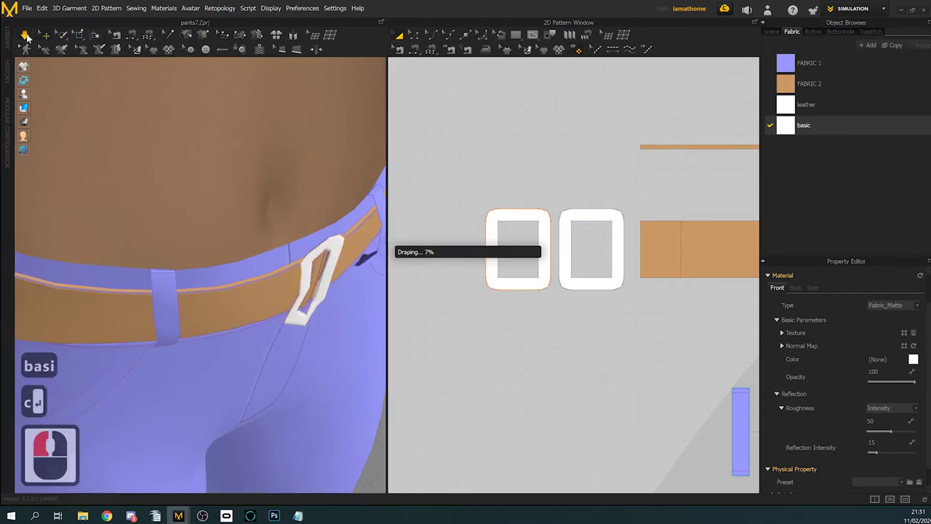
pyautogui.click(26, 35)
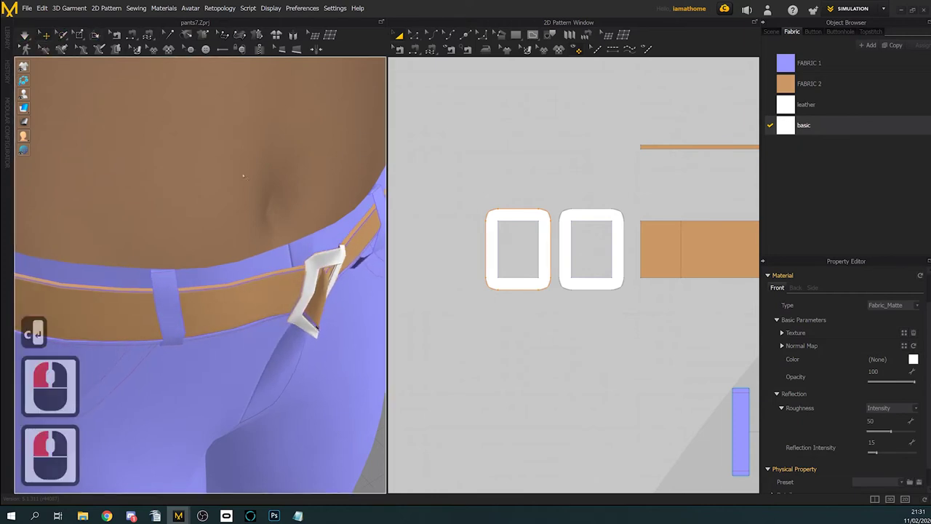
pyautogui.hotkey('ctrl', 'z')
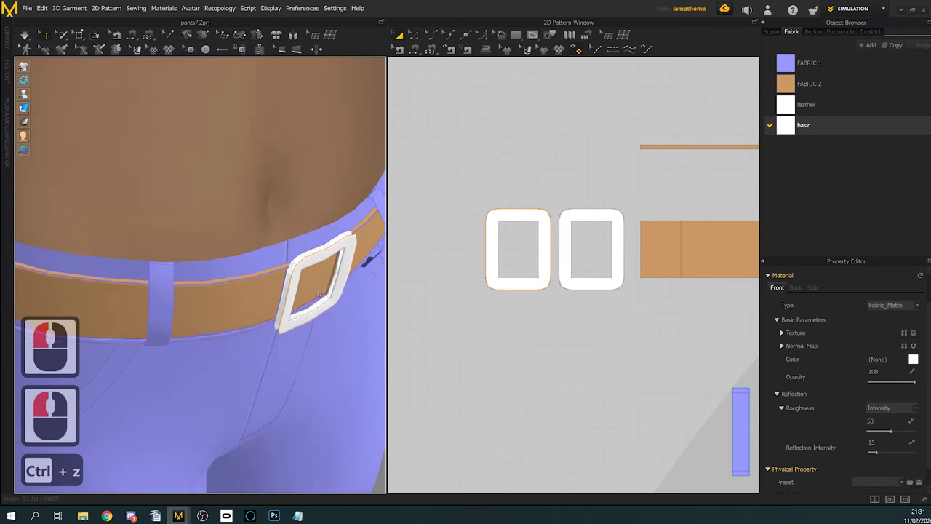
pyautogui.moveTo(319, 294); pyautogui.dragTo(211, 286, button='right')
pyautogui.moveTo(327, 277); pyautogui.dragTo(449, 269, button='right')
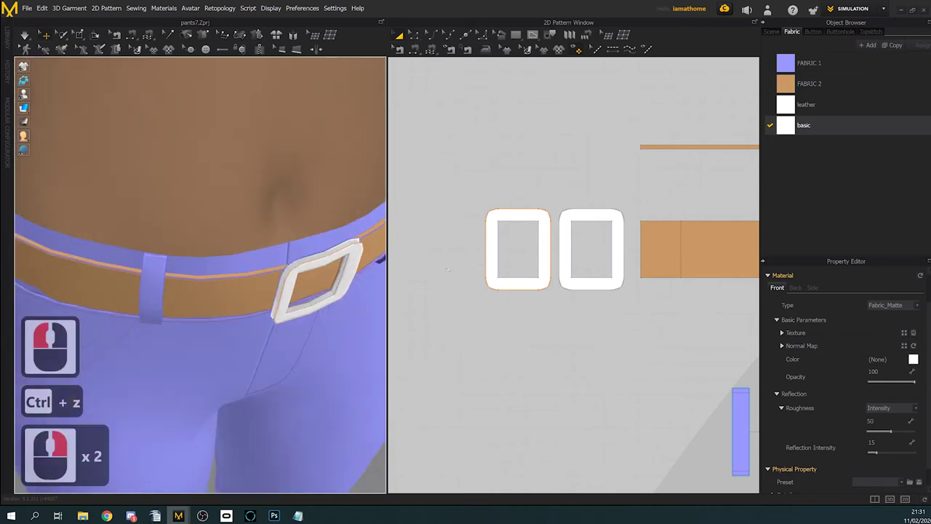
# Step: Check the fabrics of both buckle layers and set the basic fabric's physical property preset to Default_for_Simulation
pyautogui.click(597, 215)
pyautogui.scroll(-8, 850, 412)
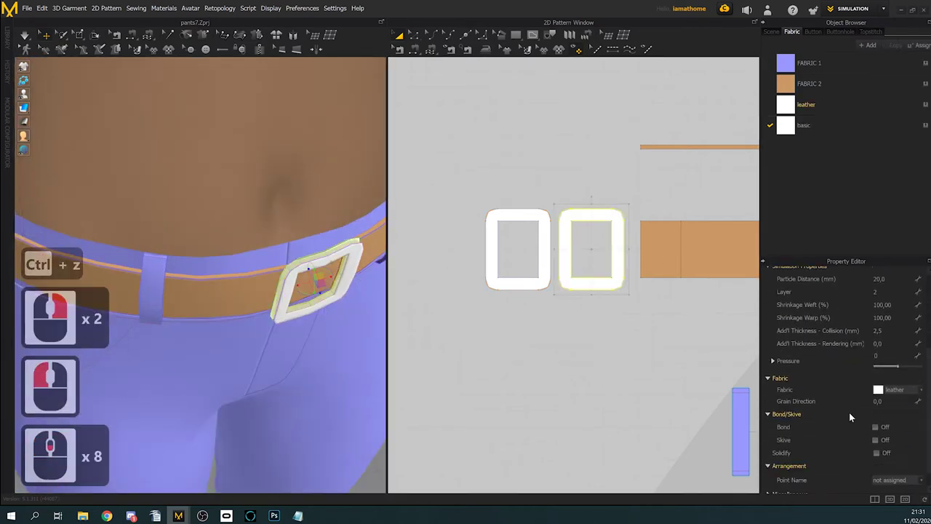
pyautogui.scroll(-1, 849, 413)
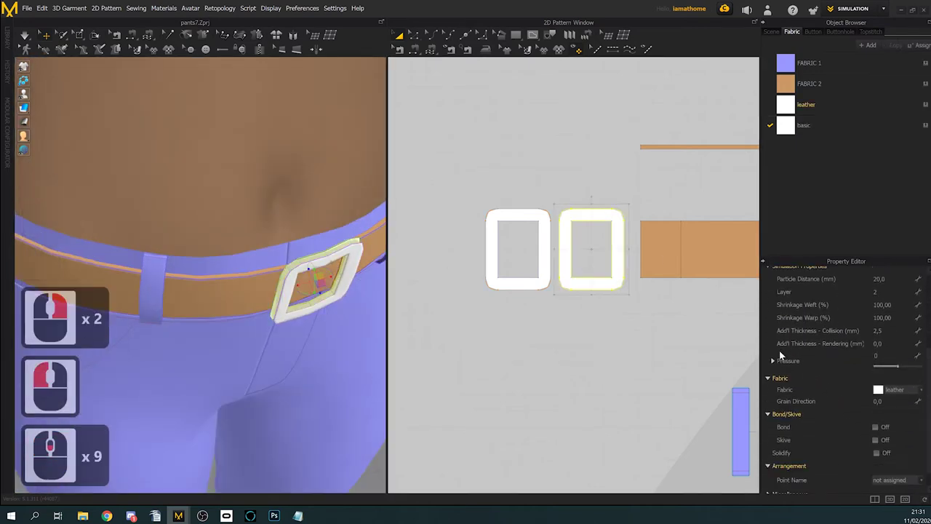
pyautogui.click(539, 282)
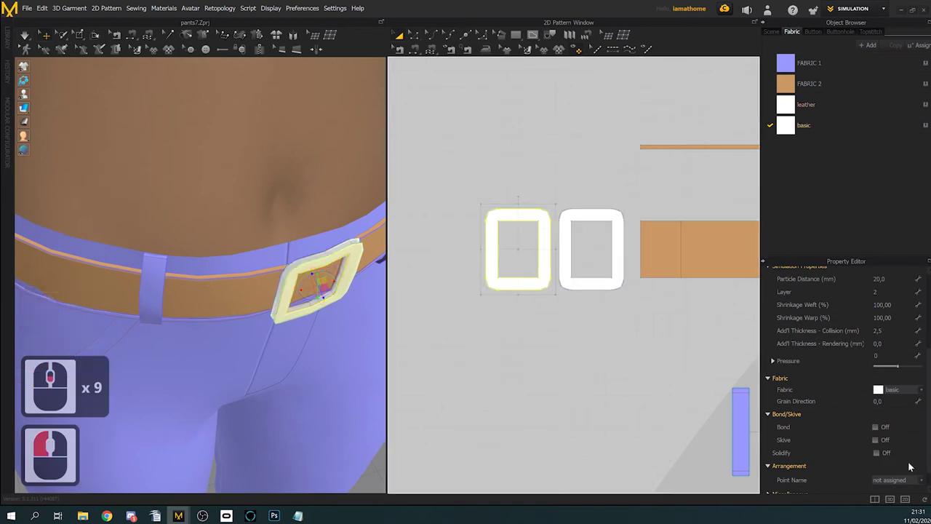
pyautogui.scroll(-2, 889, 421)
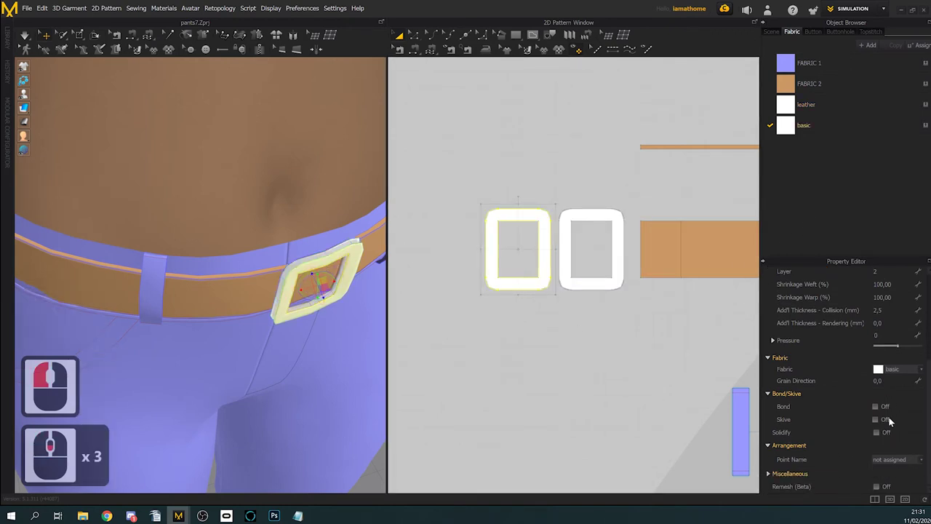
pyautogui.doubleClick(820, 123)
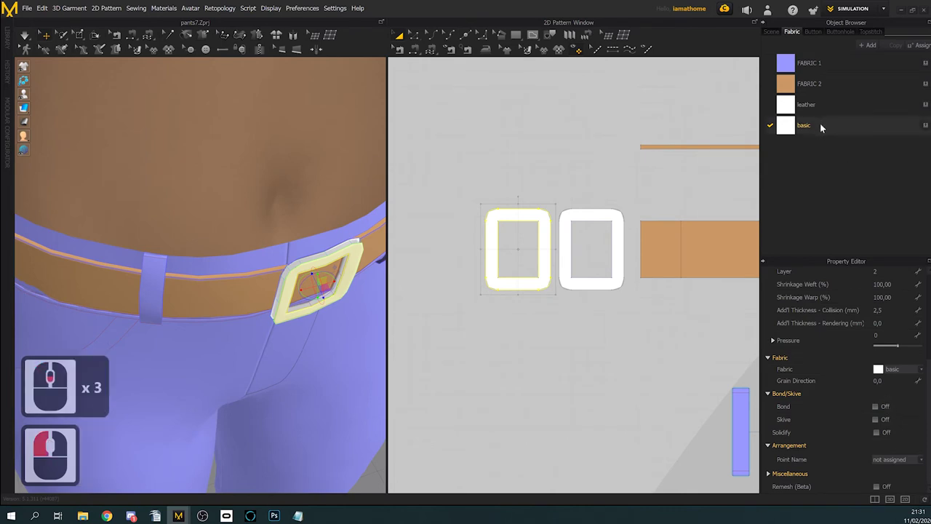
pyautogui.scroll(-3, 871, 435)
pyautogui.scroll(1, 882, 456)
pyautogui.click(884, 459)
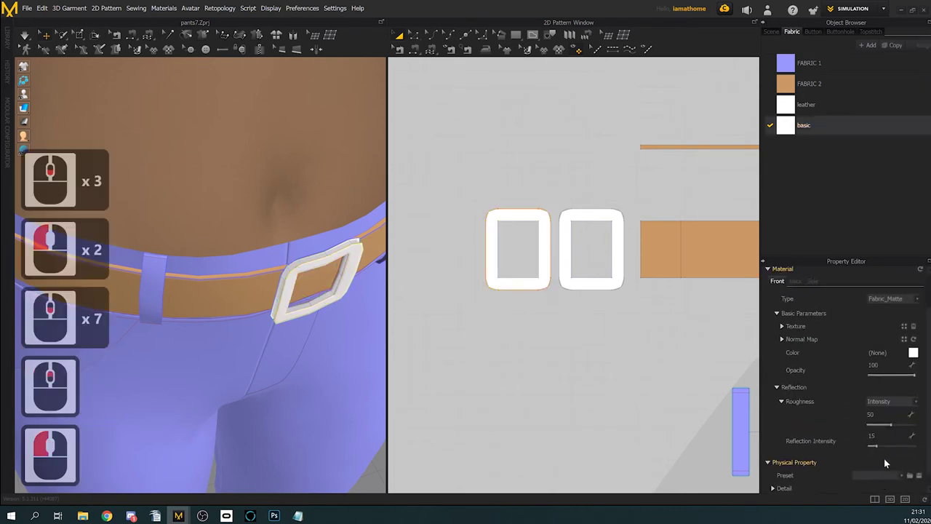
pyautogui.click(887, 474)
pyautogui.click(900, 86)
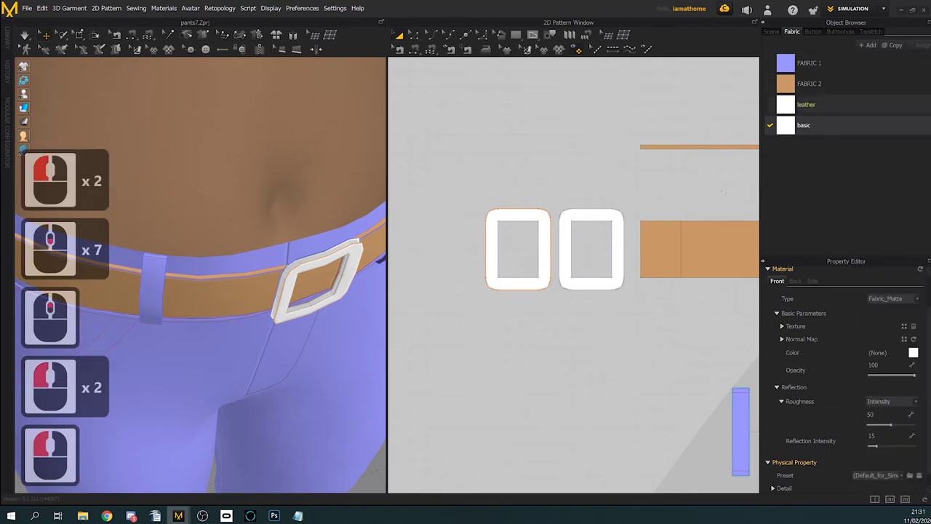
pyautogui.click(544, 364)
# Step: Try simulating the garment with the new preset on the basic fabric and undo the drape
pyautogui.click(24, 35)
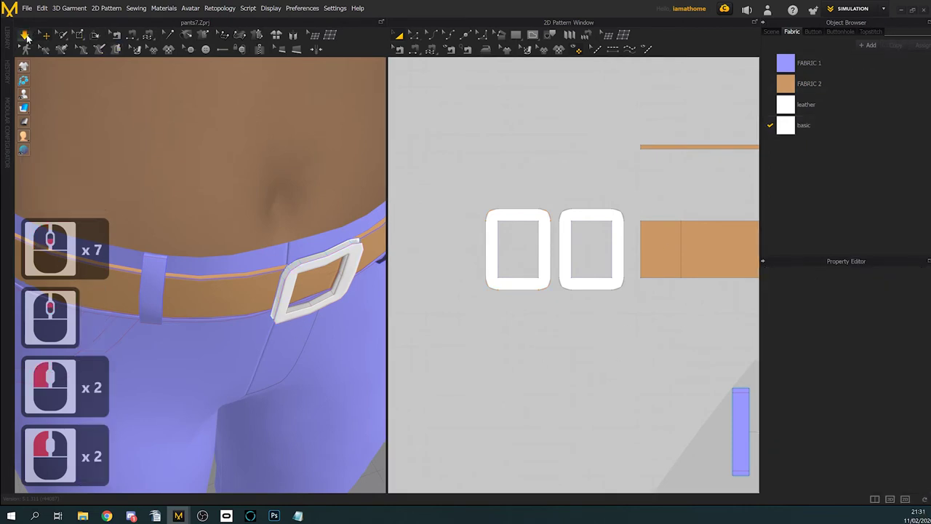
pyautogui.click(24, 35)
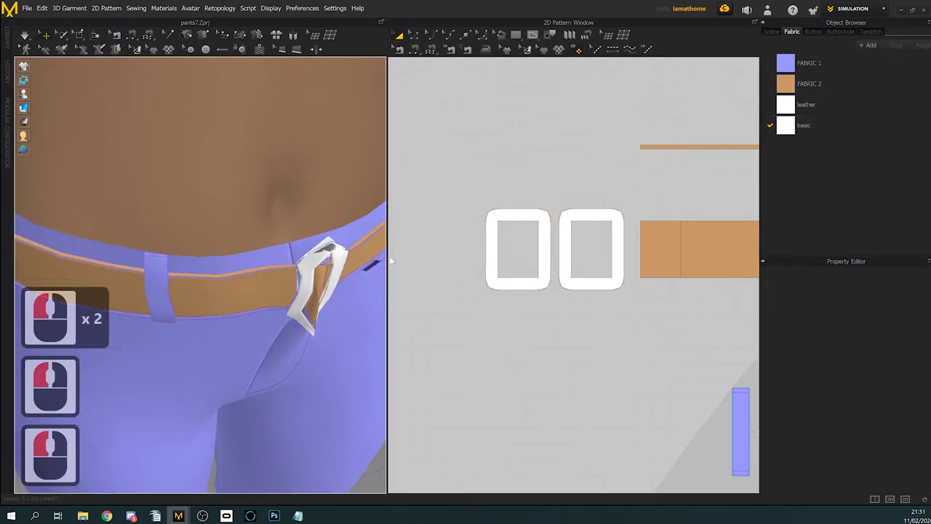
pyautogui.hotkey('ctrl', 'z')
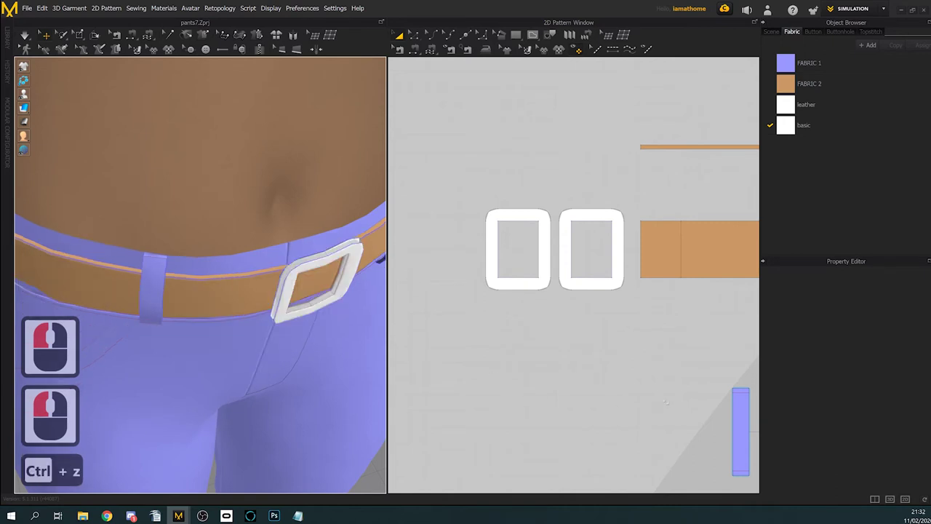
# Step: Delete the sewing that joins the outer outlines of the two buckle layers
pyautogui.scroll(-3, 670, 371)
pyautogui.moveTo(671, 371); pyautogui.dragTo(533, 284, button='middle')
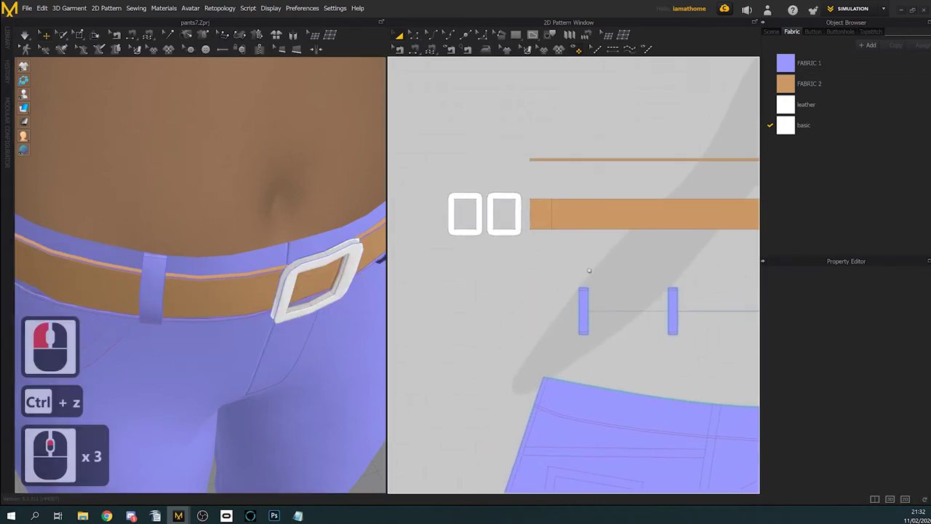
pyautogui.moveTo(478, 207); pyautogui.dragTo(527, 237, button='middle')
pyautogui.scroll(3, 528, 236)
pyautogui.scroll(3, 528, 236)
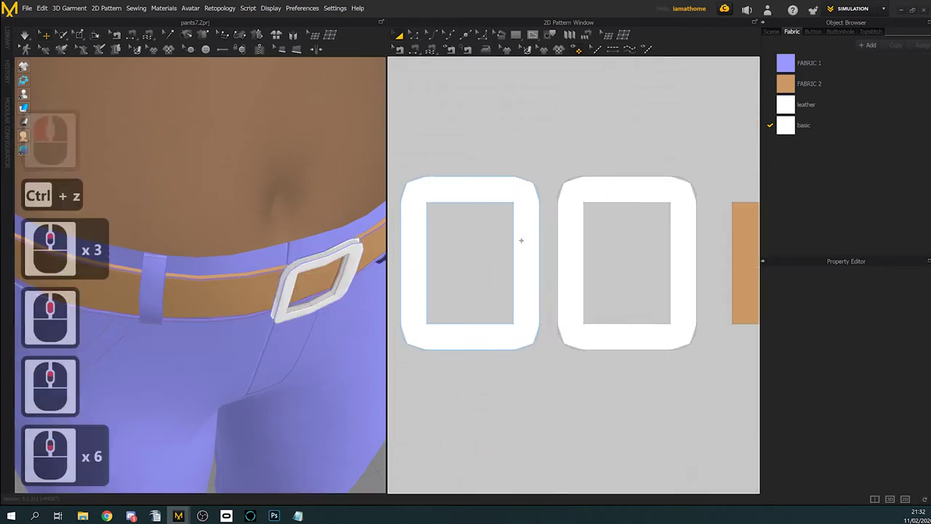
pyautogui.scroll(-3, 545, 255)
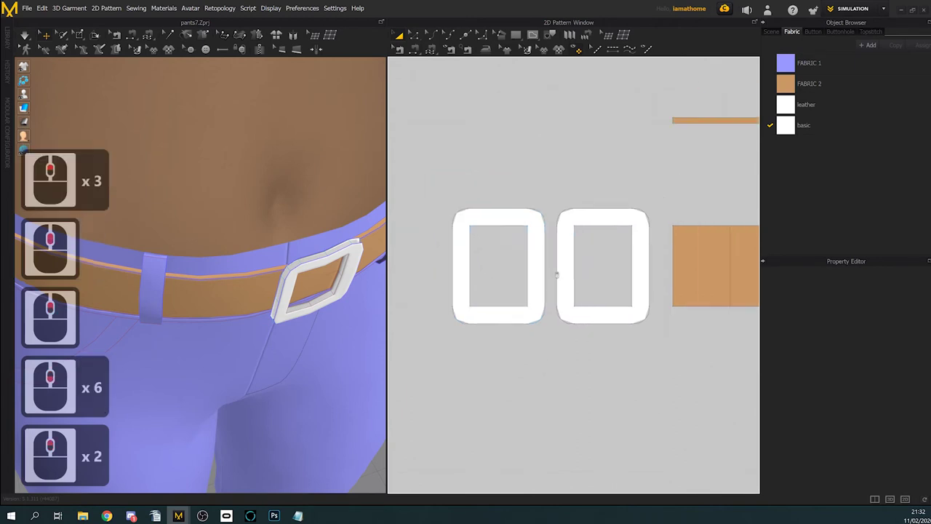
pyautogui.click(549, 225)
pyautogui.click(542, 228)
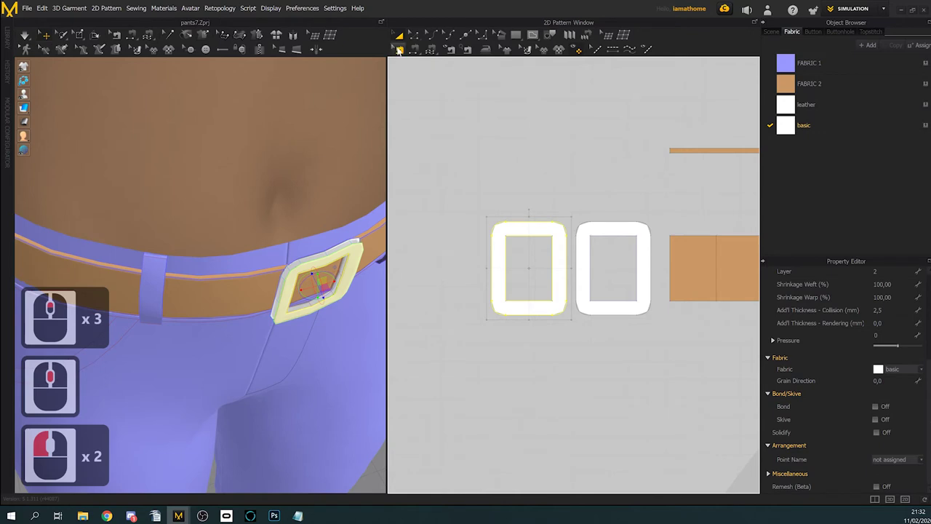
pyautogui.click(398, 49)
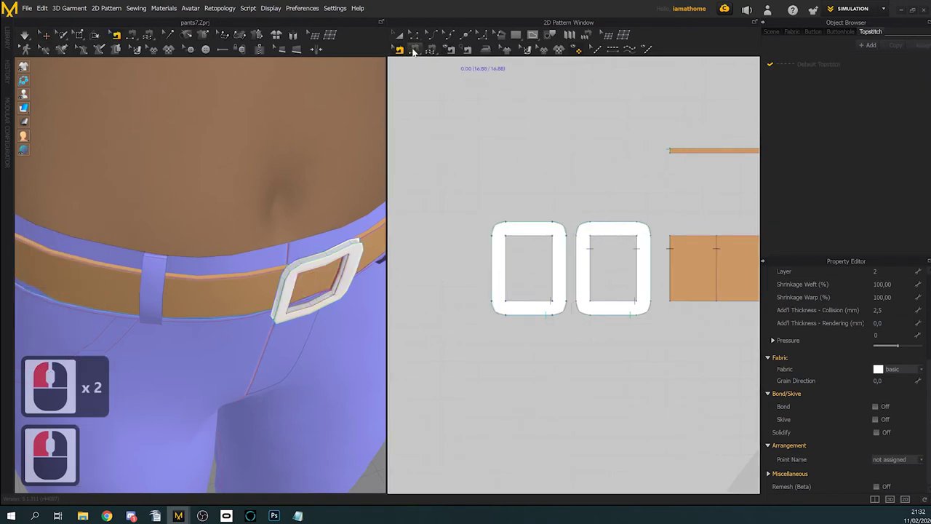
pyautogui.click(414, 52)
pyautogui.click(398, 53)
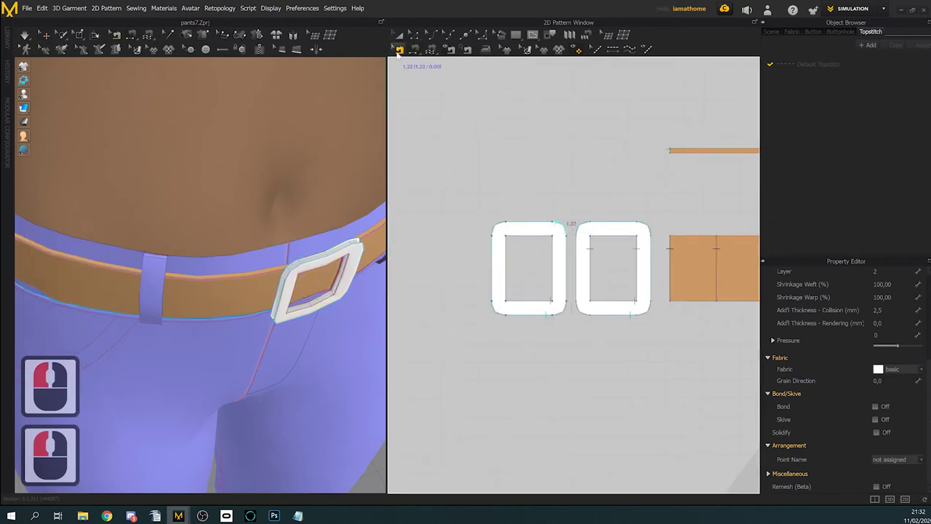
pyautogui.click(536, 228)
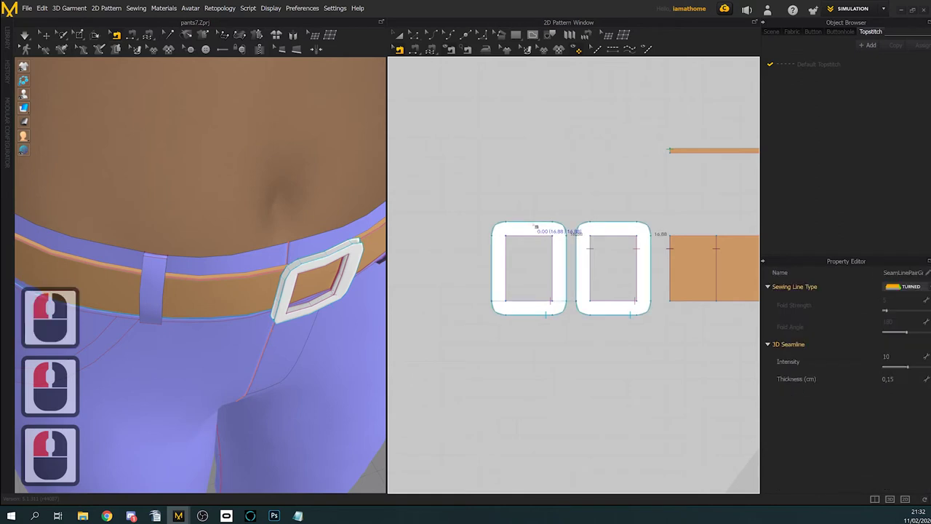
pyautogui.rightClick(537, 228)
pyautogui.click(544, 244)
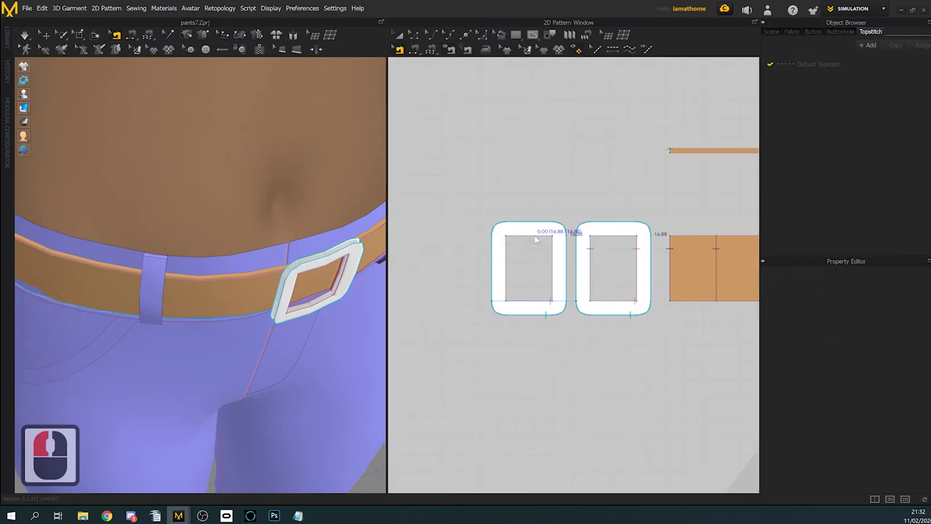
# Step: Delete the sewing on the buckle's inner opening and undo the seam deletions on both outlines
pyautogui.click(530, 196)
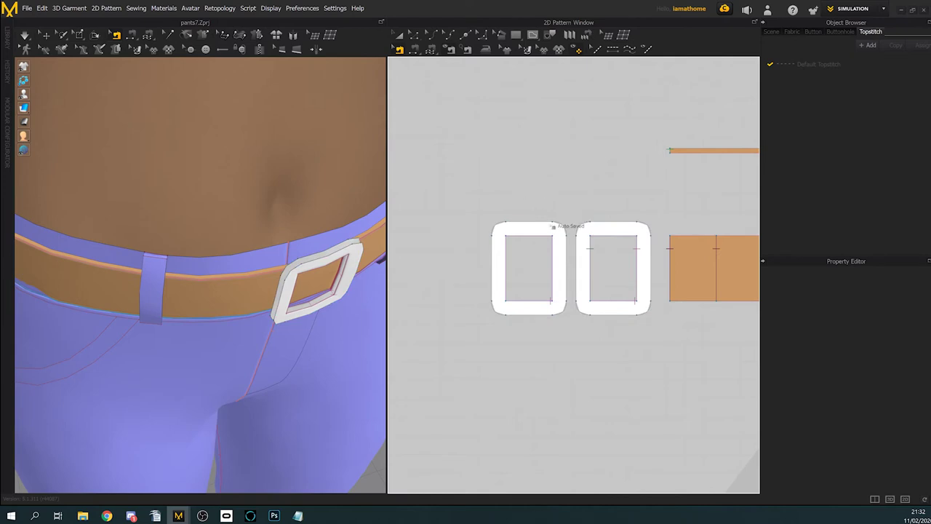
pyautogui.click(540, 237)
pyautogui.rightClick(539, 236)
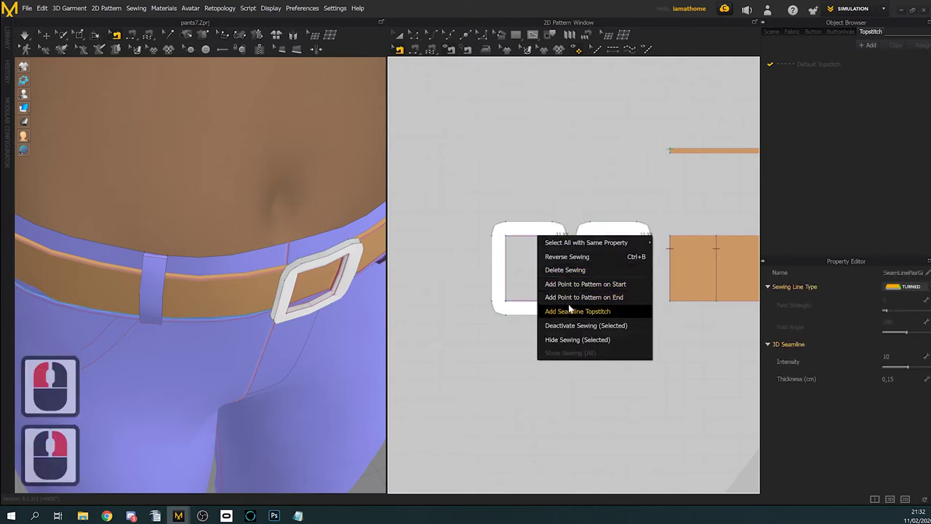
pyautogui.click(563, 264)
pyautogui.click(454, 139)
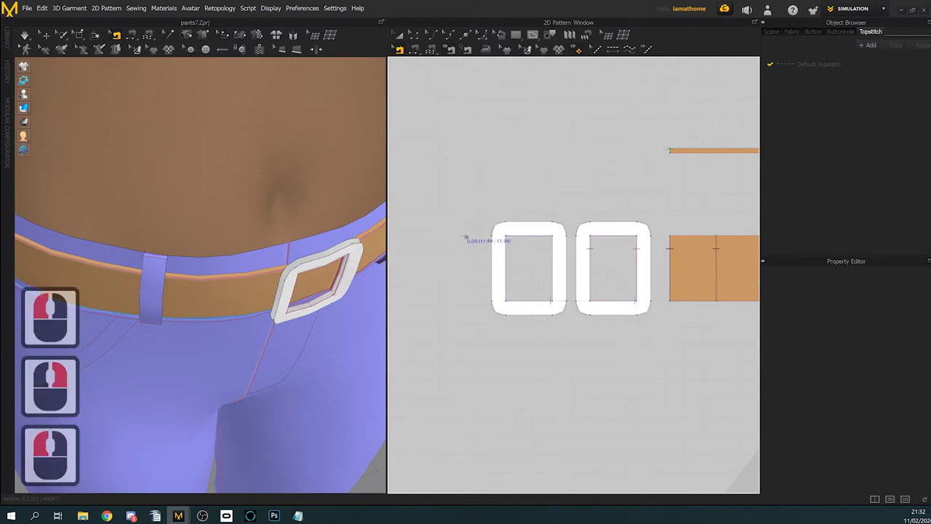
pyautogui.hotkey('ctrl', 'z')
pyautogui.hotkey('ctrl', 'z')
pyautogui.hotkey('ctrl', 'z')
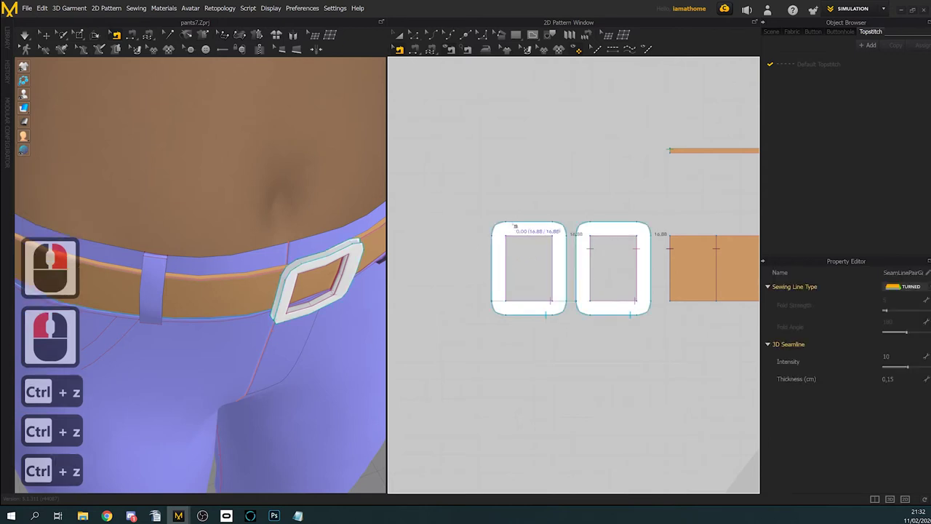
# Step: Offset the basic-fabric buckle's outer outline as internal lines with distance 0,25 cm and 2 offsets, and set their fold angle to 0
pyautogui.doubleClick(551, 164)
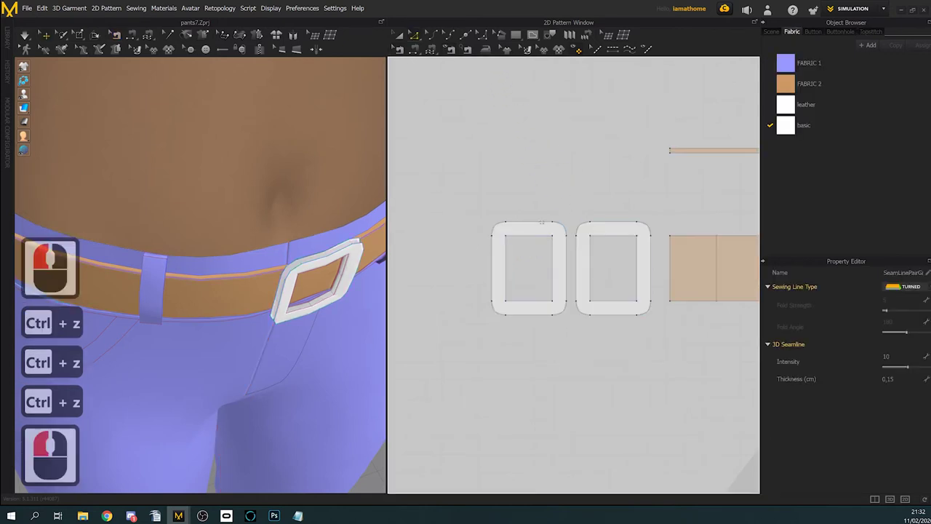
pyautogui.click(539, 225)
pyautogui.click(540, 227)
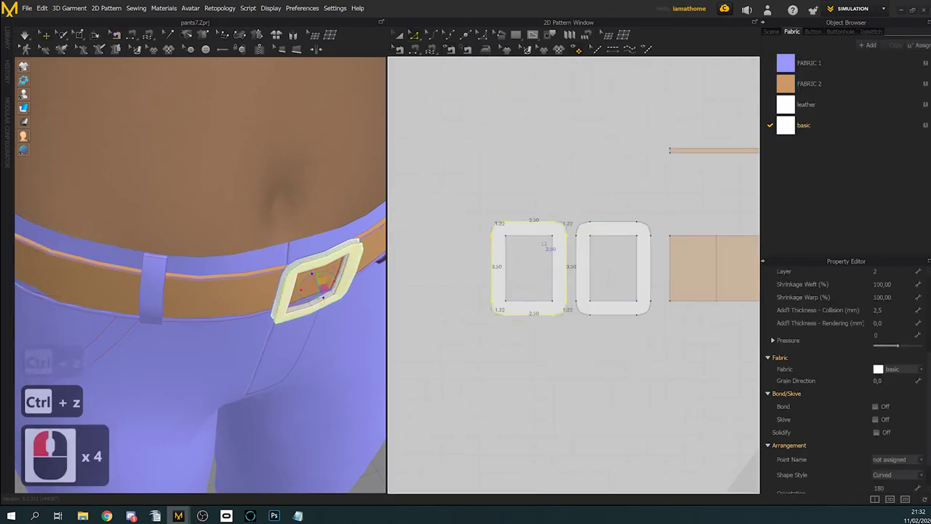
pyautogui.keyDown('shift'); pyautogui.doubleClick(540, 238); pyautogui.keyUp('shift')
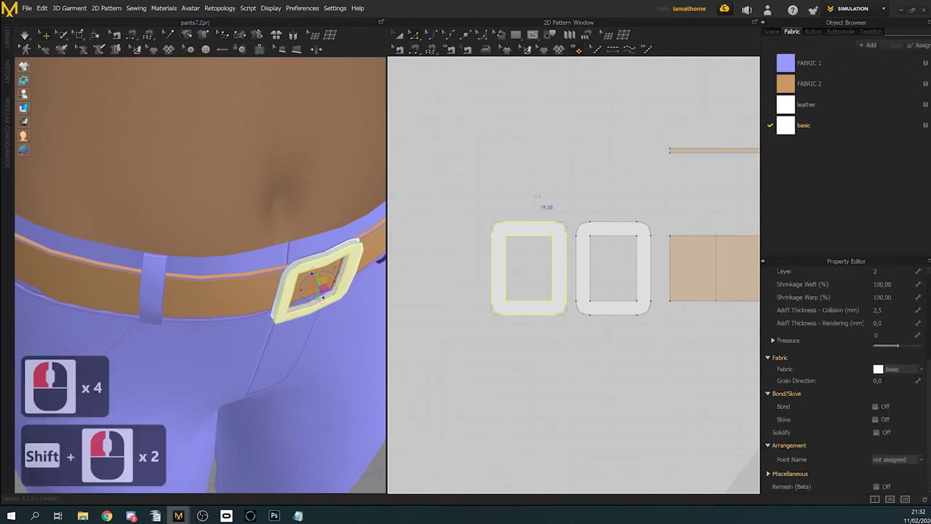
pyautogui.click(537, 196)
pyautogui.doubleClick(543, 224)
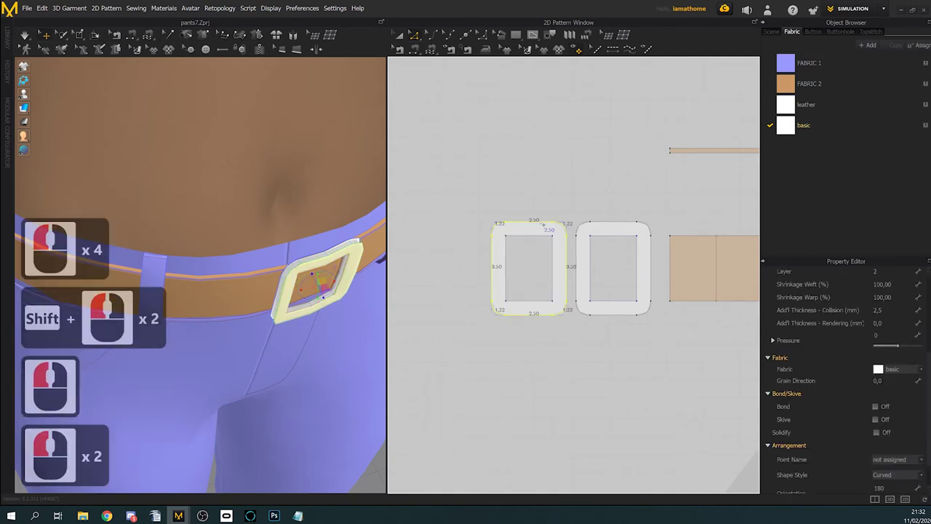
pyautogui.rightClick(540, 222)
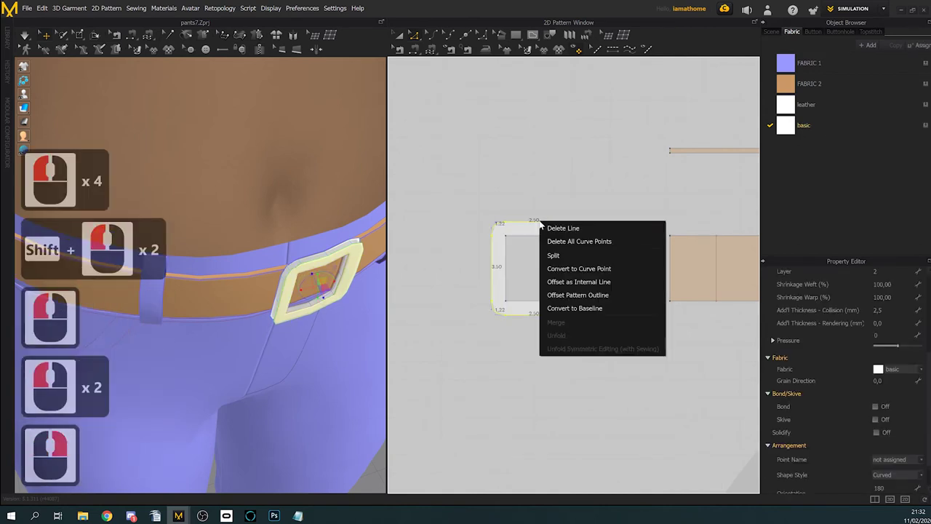
pyautogui.click(599, 287)
pyautogui.click(402, 177)
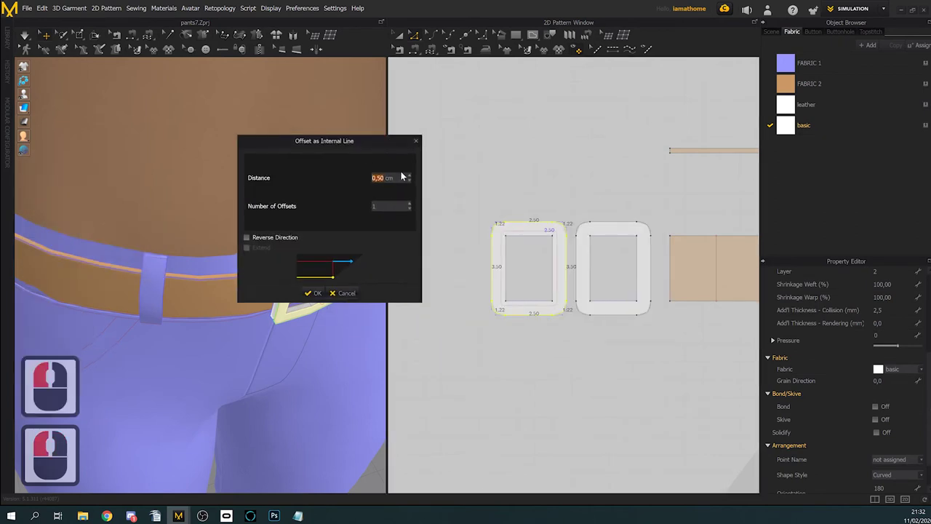
pyautogui.write('0,')
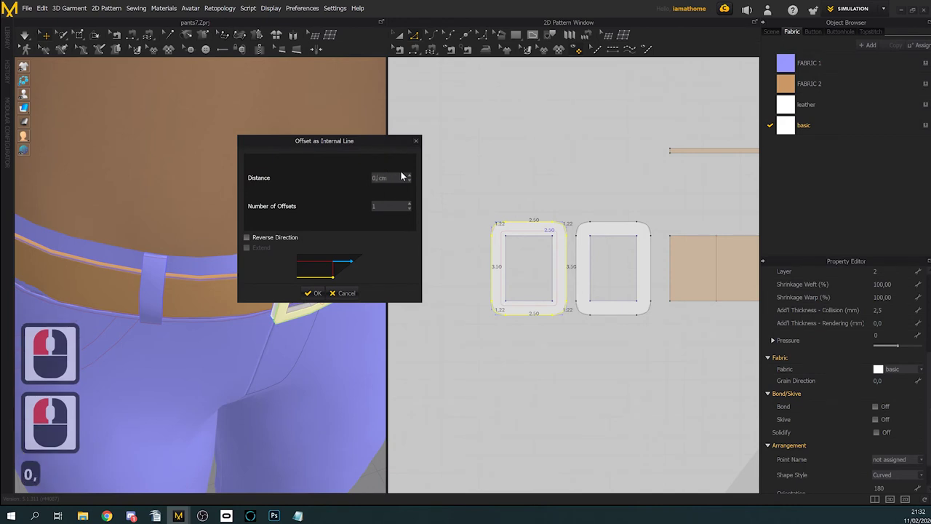
pyautogui.write('25')
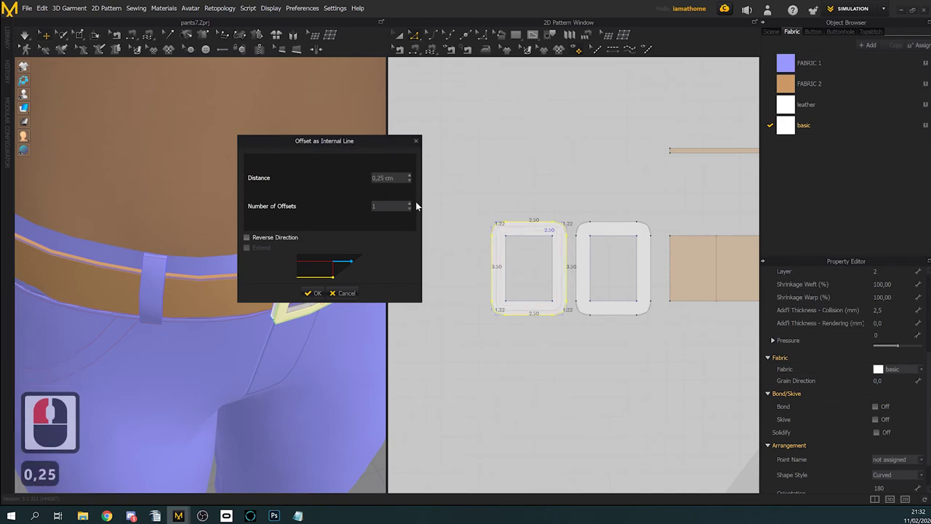
pyautogui.click(410, 204)
pyautogui.click(409, 204)
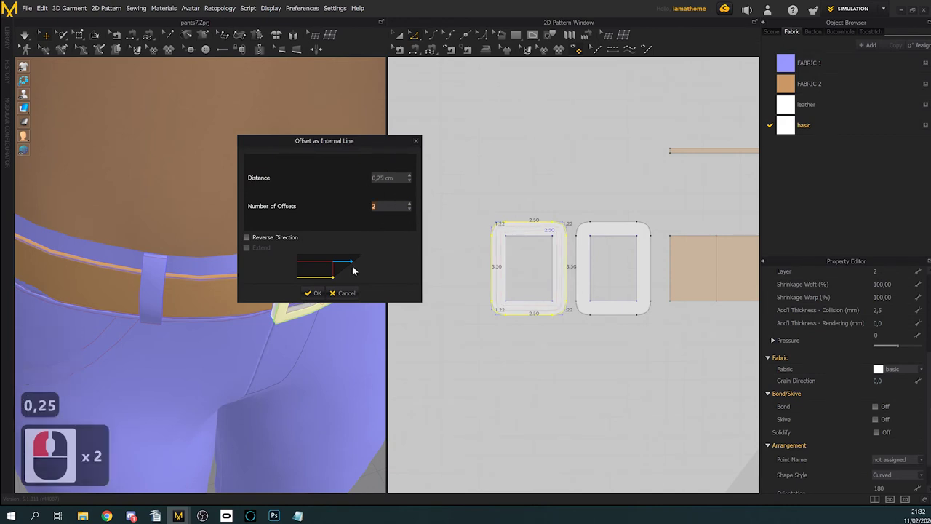
pyautogui.click(314, 293)
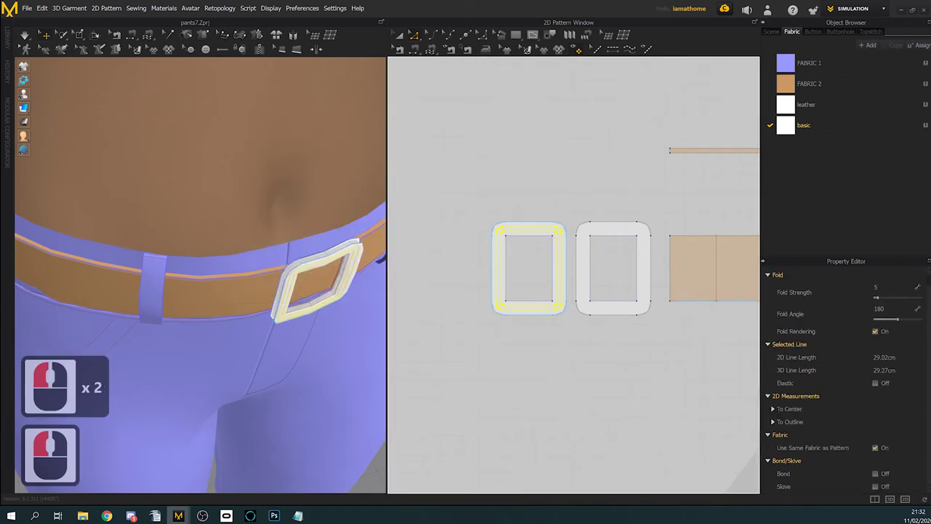
pyautogui.moveTo(898, 318); pyautogui.dragTo(872, 323)
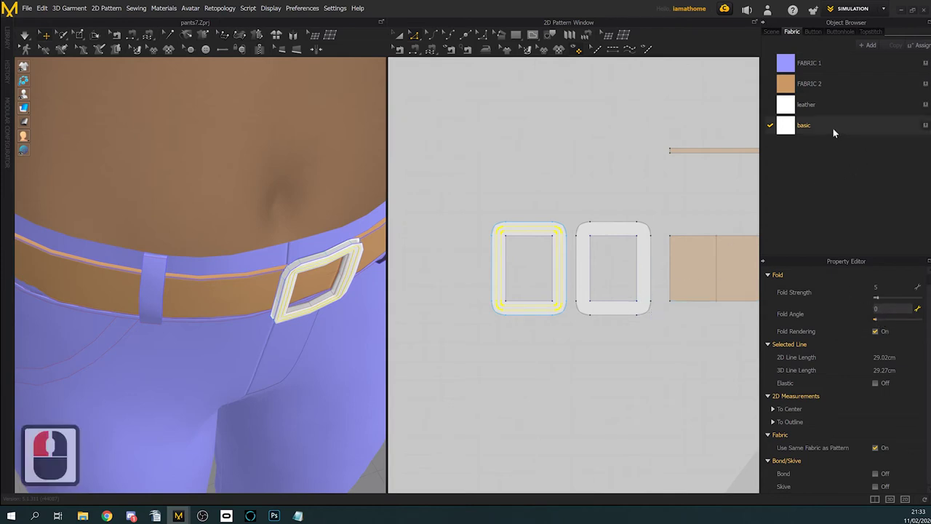
# Step: Set the physical property preset of FABRIC 2 to (Default_for_Simulation)
pyautogui.click(825, 84)
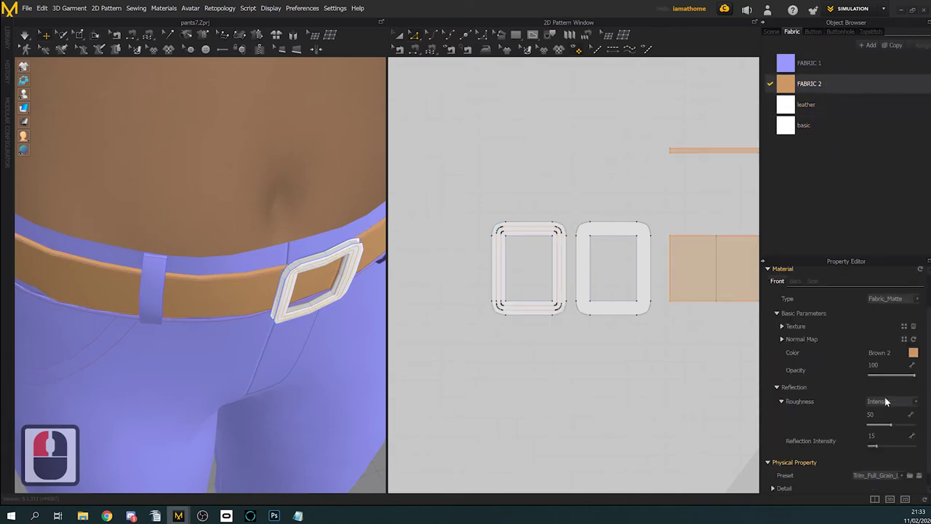
pyautogui.click(884, 478)
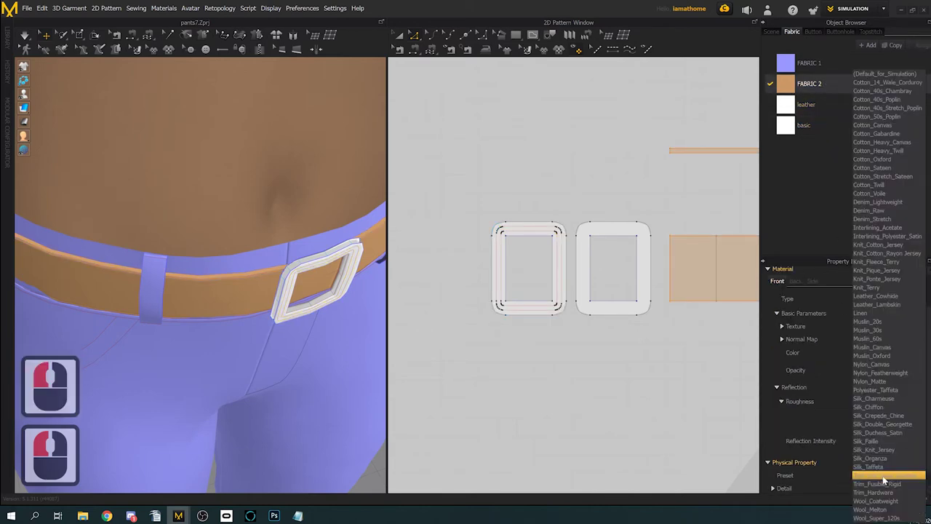
pyautogui.click(890, 77)
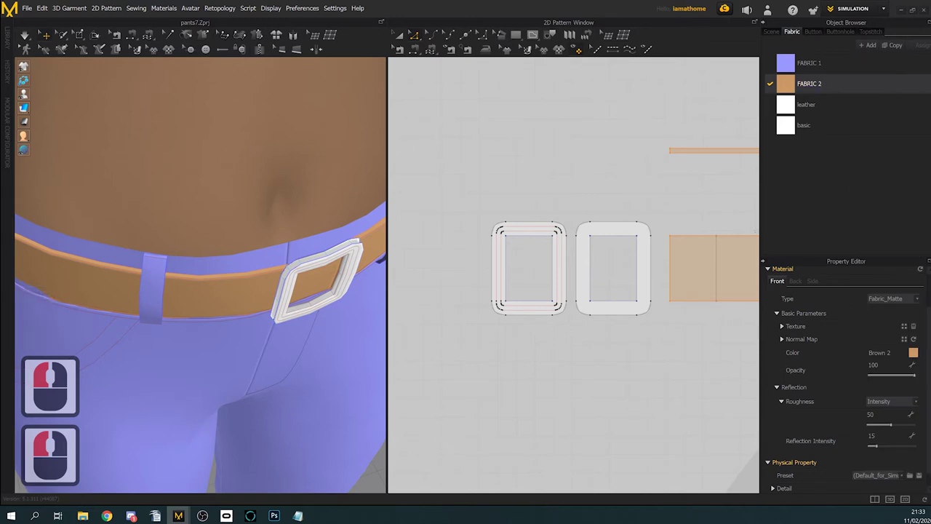
# Step: Check the leather and basic fabric presets, try simulating the garment, and undo the drape
pyautogui.click(818, 104)
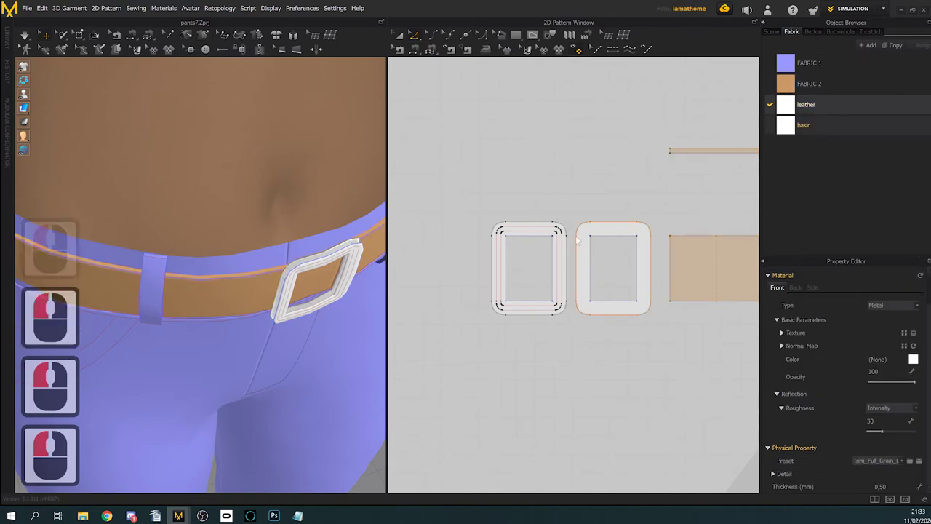
pyautogui.click(818, 127)
pyautogui.click(24, 35)
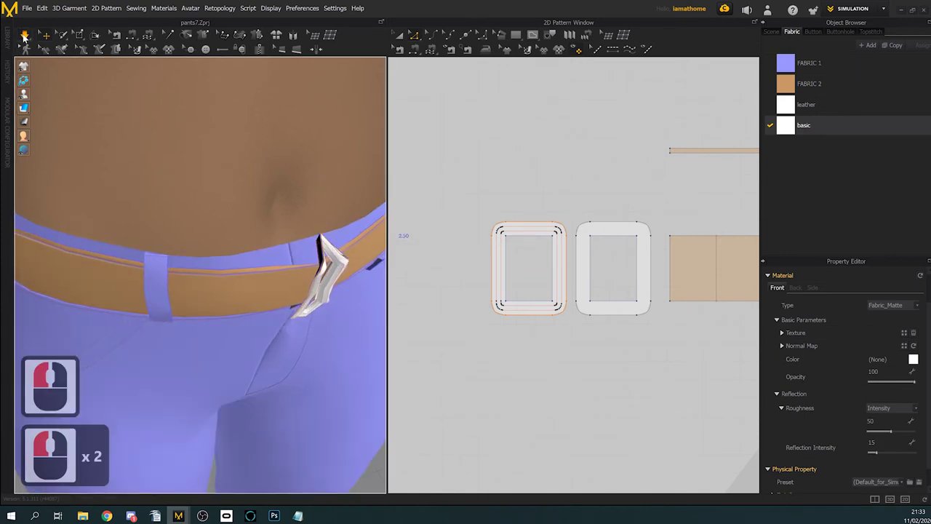
pyautogui.click(24, 36)
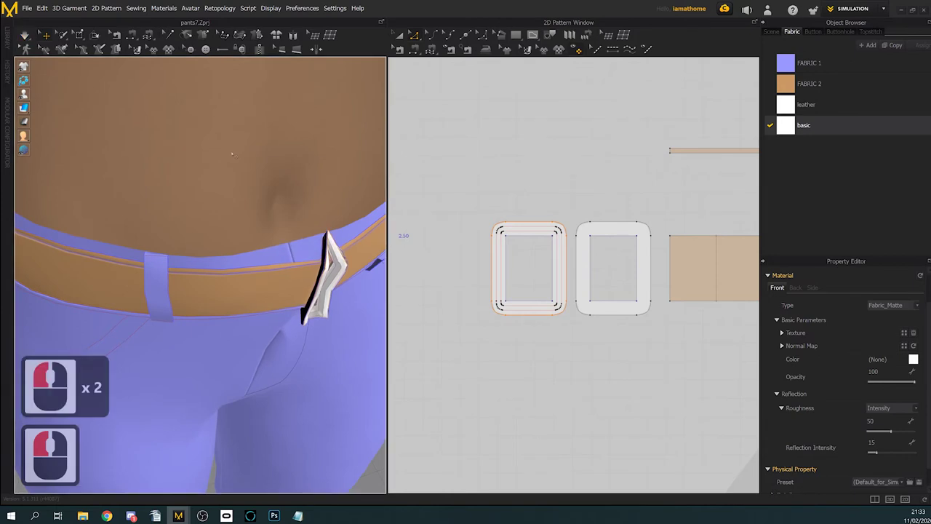
pyautogui.hotkey('ctrl', 'z')
pyautogui.hotkey('ctrl', 'z')
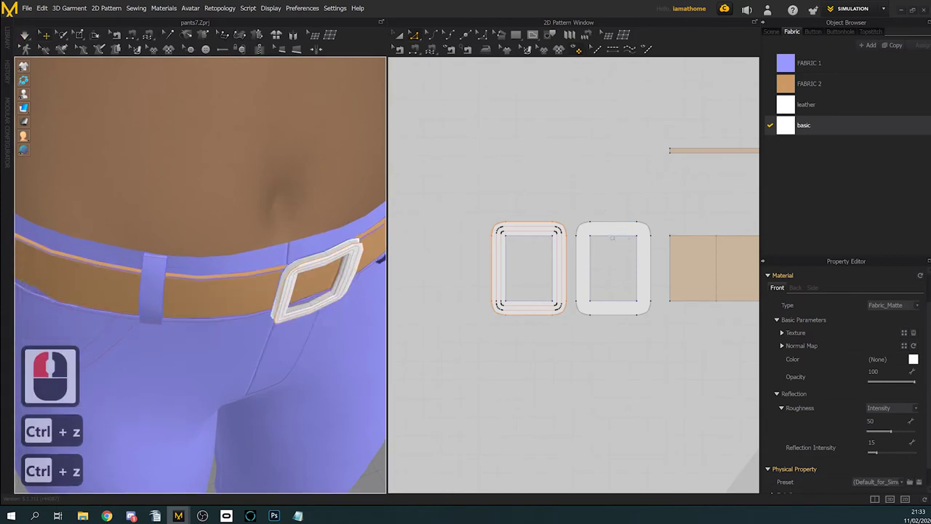
# Step: Examine the pattern properties of both buckle layers and the basic fabric's material and physical settings
pyautogui.click(401, 36)
pyautogui.moveTo(453, 180); pyautogui.dragTo(665, 357)
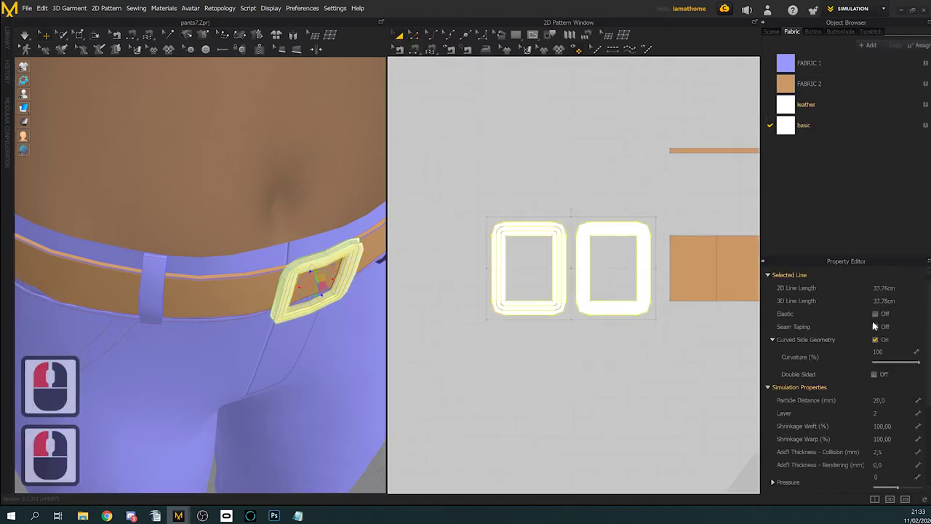
pyautogui.click(832, 126)
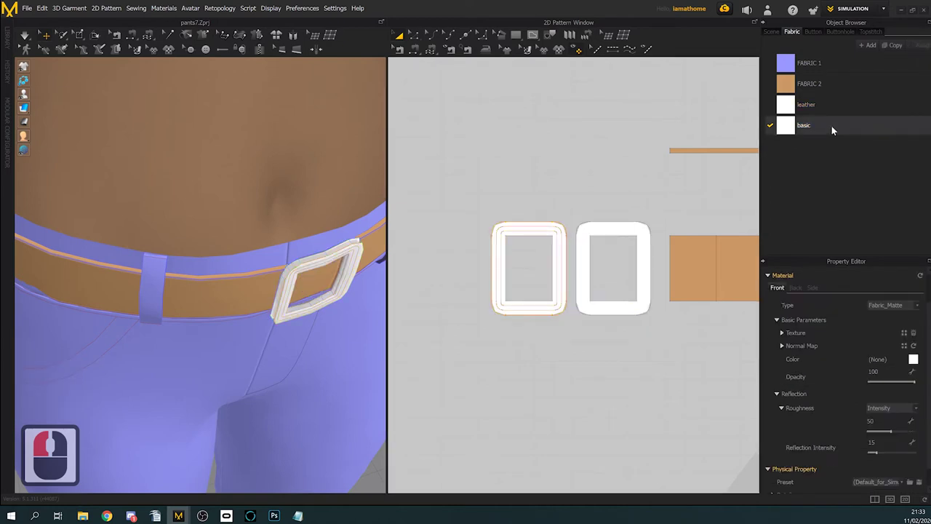
pyautogui.scroll(9, 855, 375)
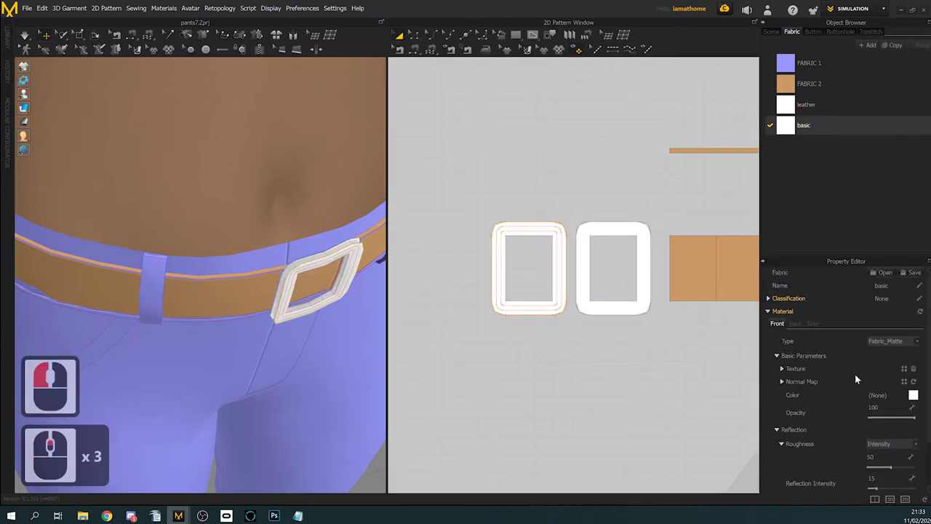
pyautogui.scroll(-3, 834, 390)
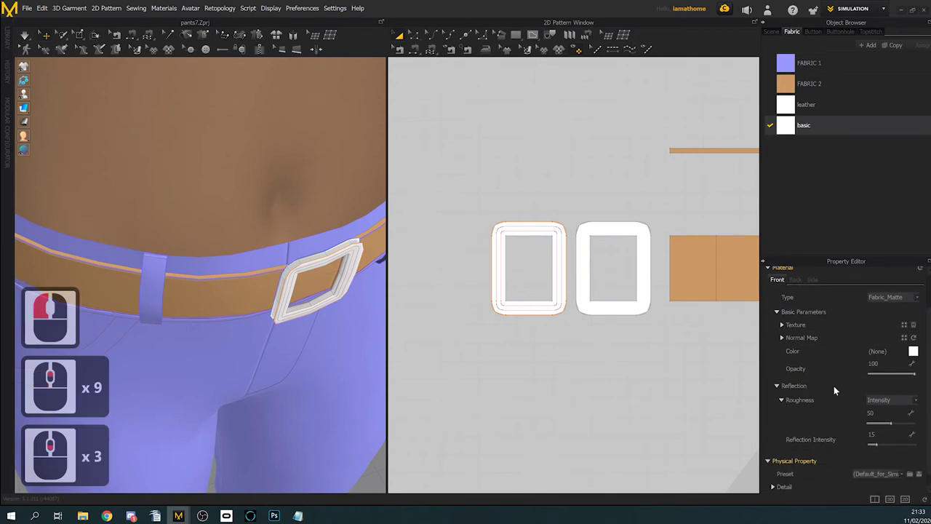
pyautogui.scroll(9, 819, 374)
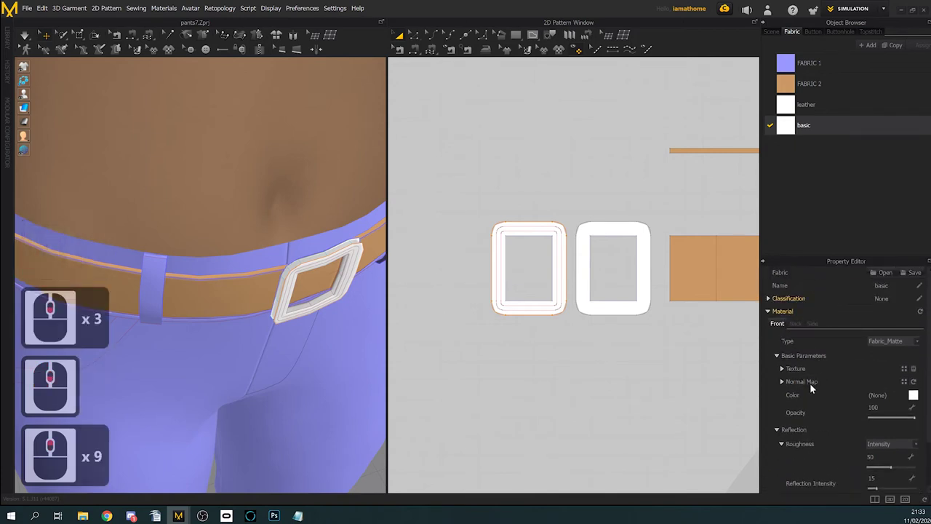
pyautogui.scroll(-1, 810, 383)
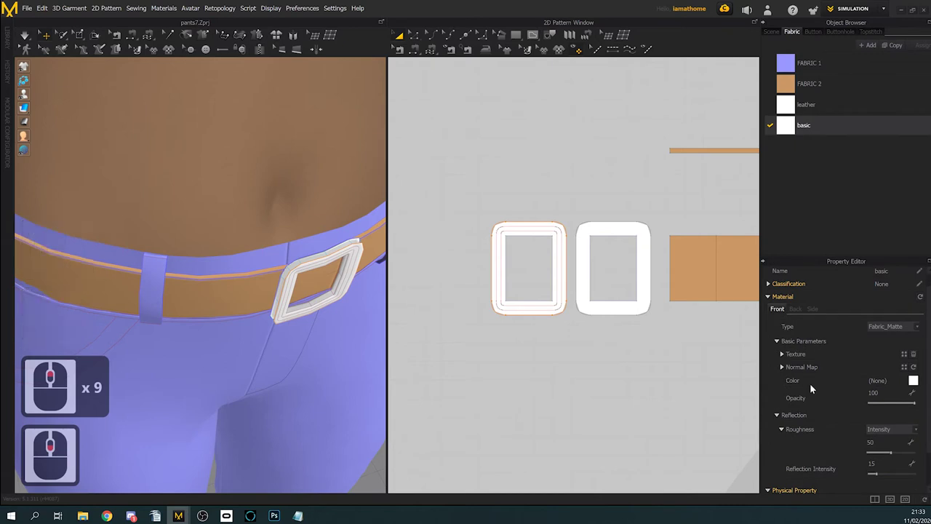
pyautogui.scroll(5, 807, 386)
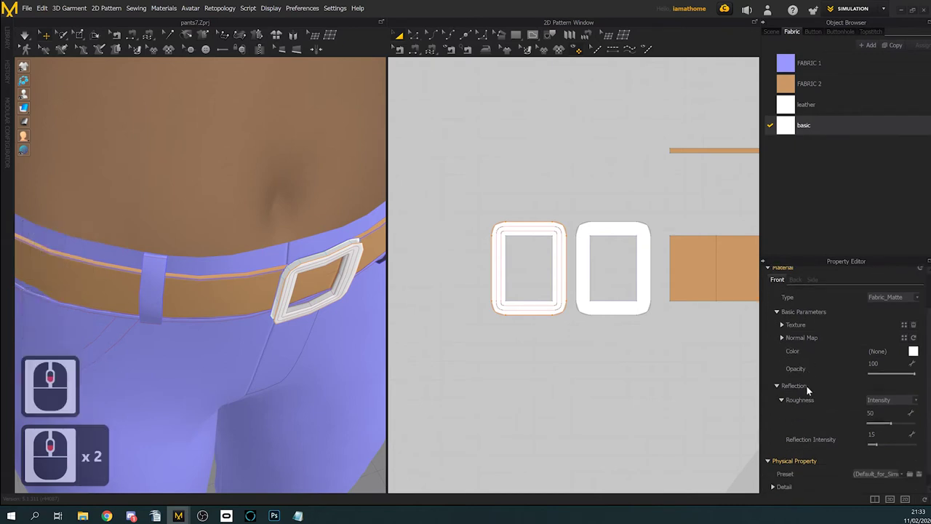
# Step: Turn on seam taping for the leather buckle layer
pyautogui.click(646, 273)
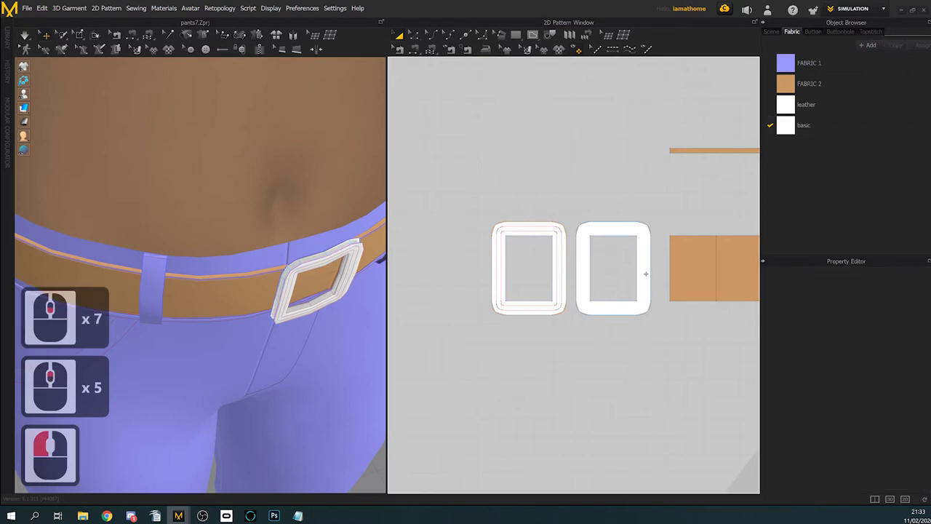
pyautogui.click(646, 271)
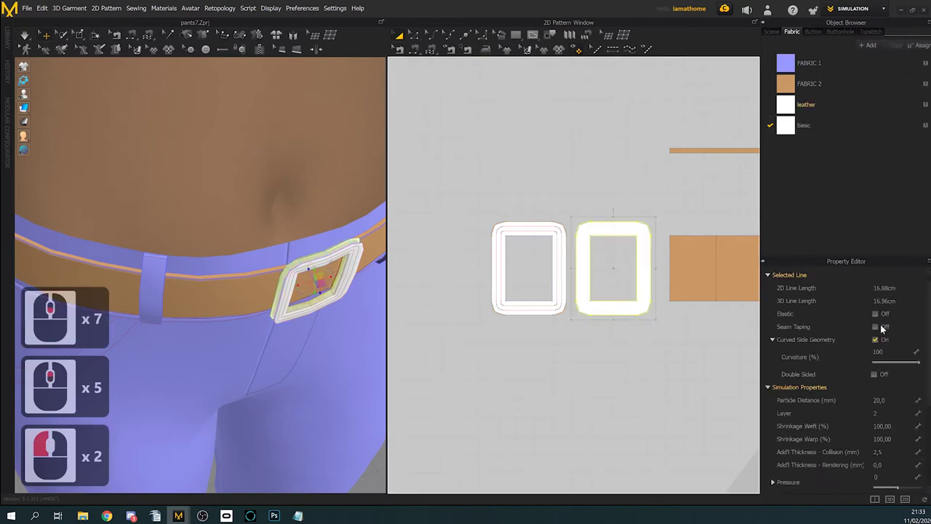
pyautogui.click(879, 327)
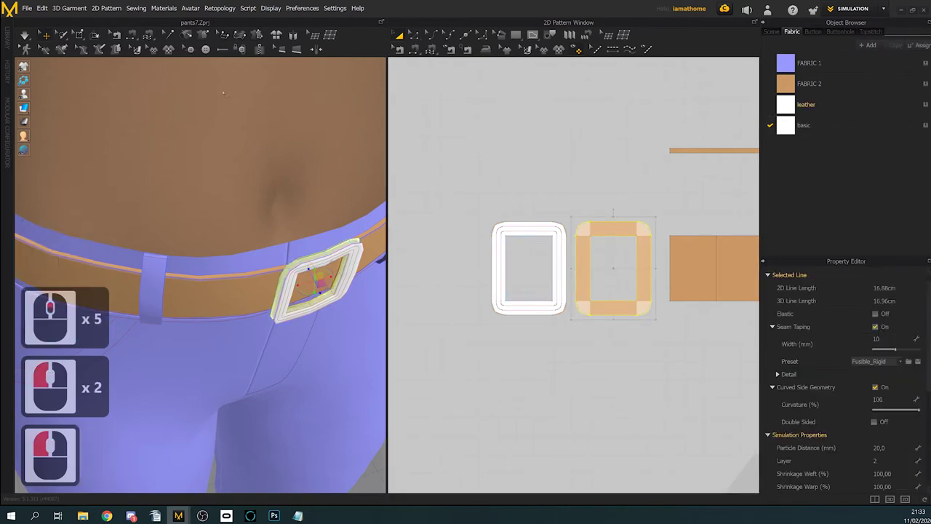
# Step: Try simulating the garment with the seam-taped buckle and undo the drape
pyautogui.click(25, 36)
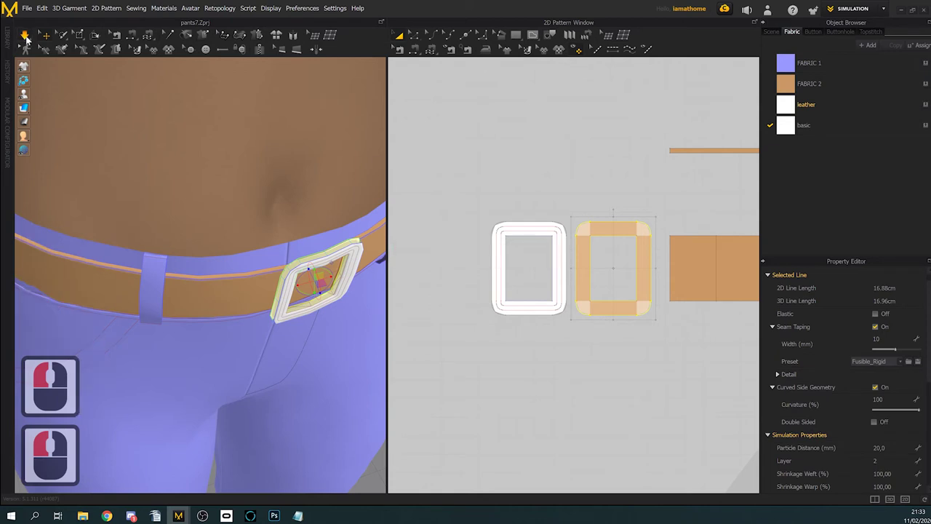
pyautogui.click(27, 38)
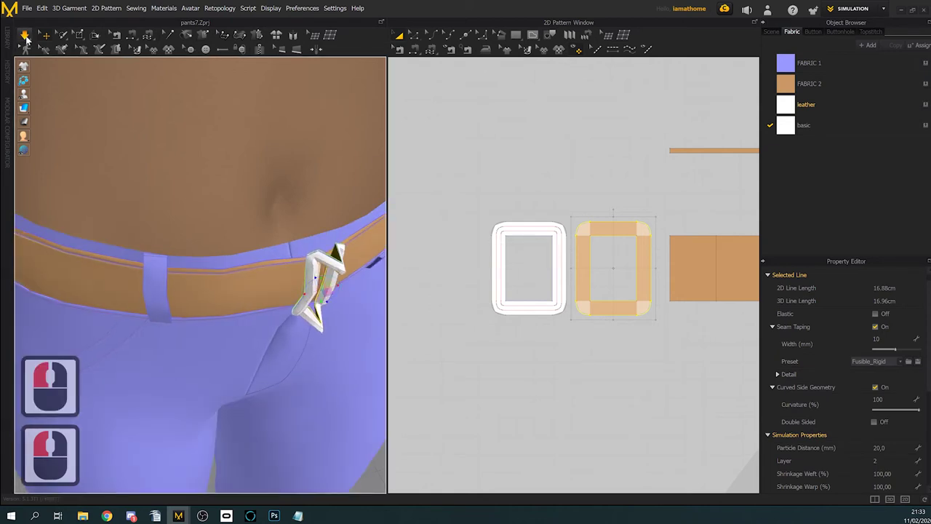
pyautogui.click(26, 37)
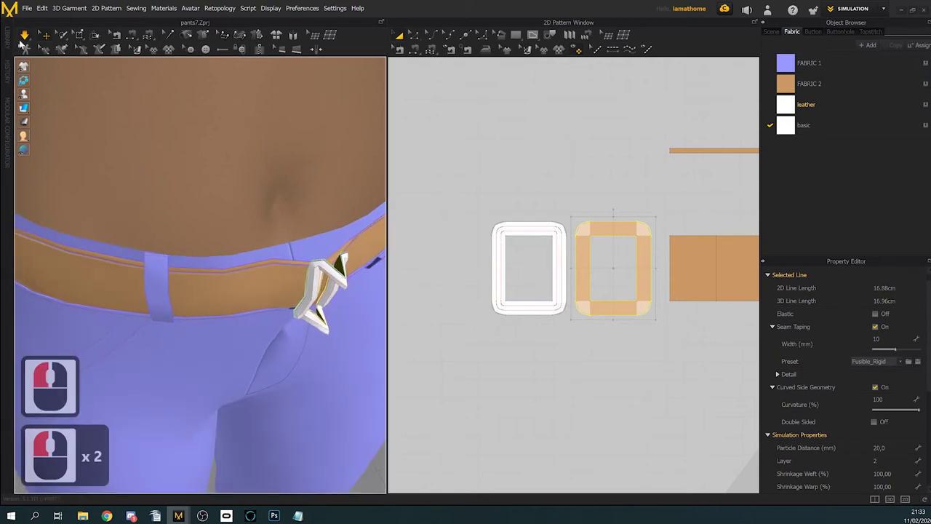
pyautogui.click(26, 37)
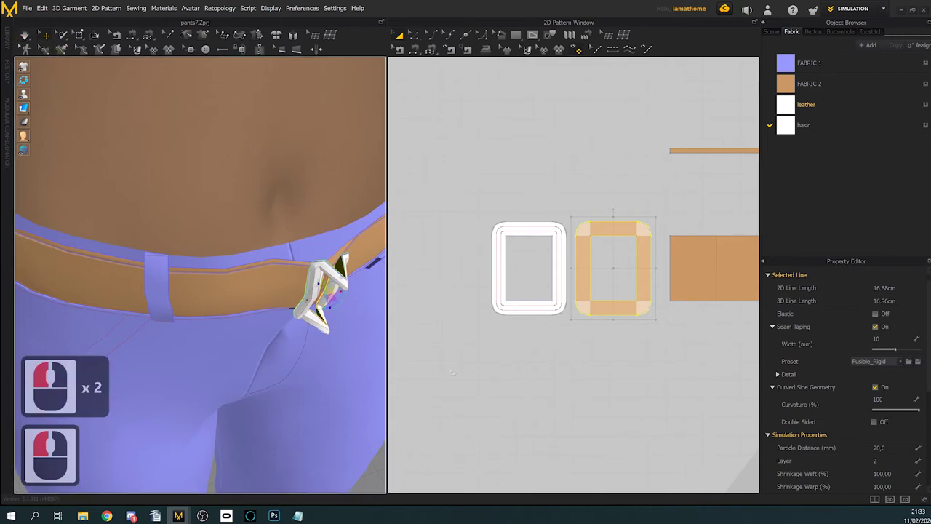
pyautogui.hotkey('ctrl', 'z')
pyautogui.hotkey('ctrl', 'z')
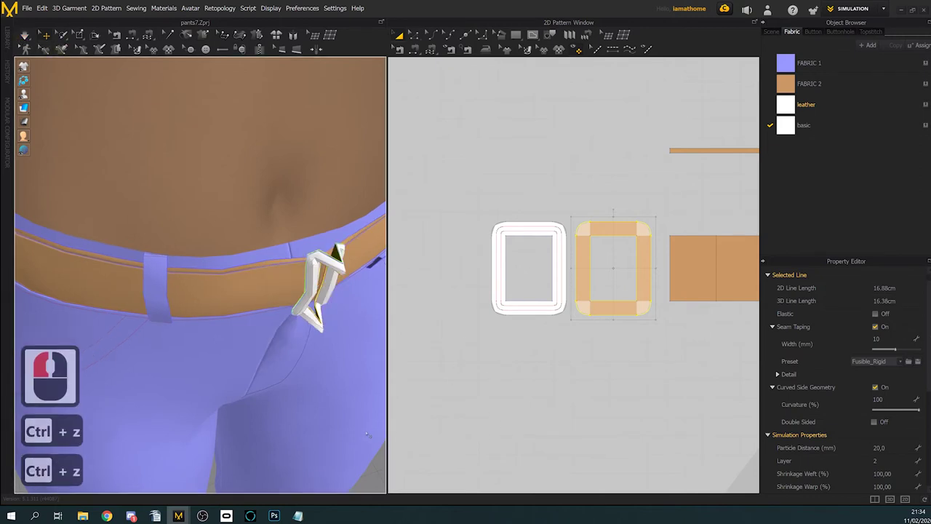
# Step: Freeze the belt pattern and simulate the garment to drape the buckle
pyautogui.click(691, 263)
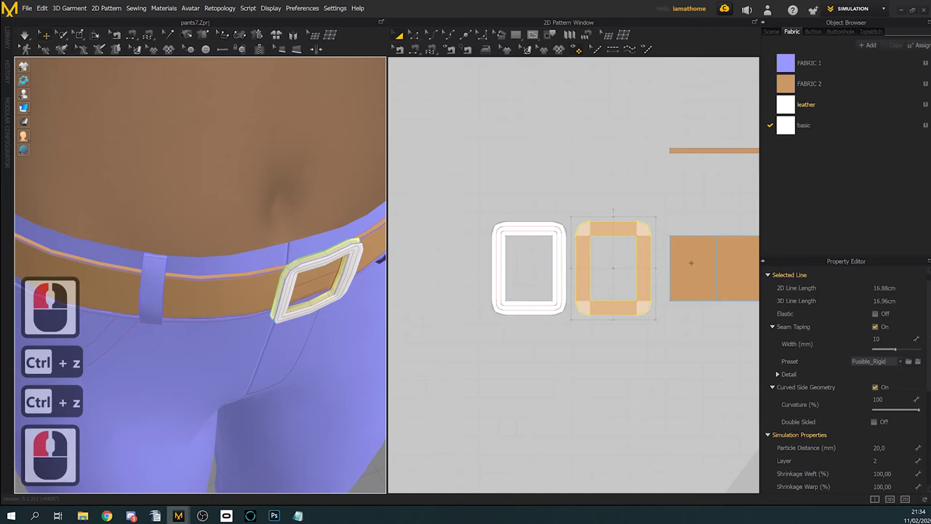
pyautogui.rightClick(230, 295)
pyautogui.click(270, 87)
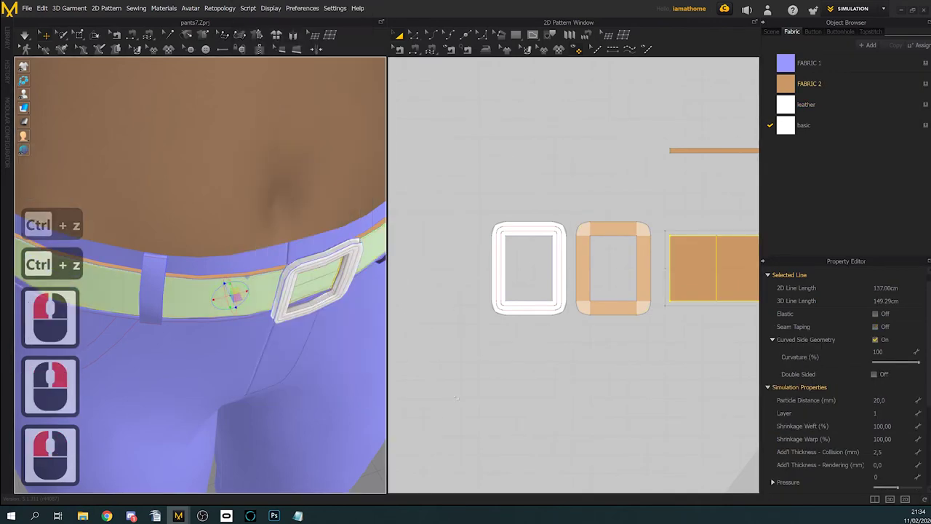
pyautogui.click(440, 146)
pyautogui.click(24, 35)
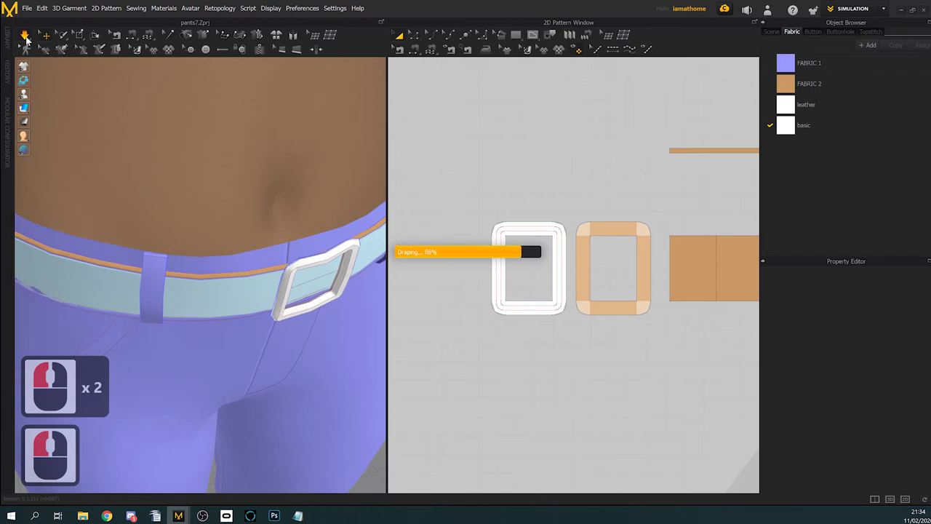
pyautogui.click(27, 39)
# Step: Freeze both front leg pieces of the pants together
pyautogui.scroll(-8, 251, 266)
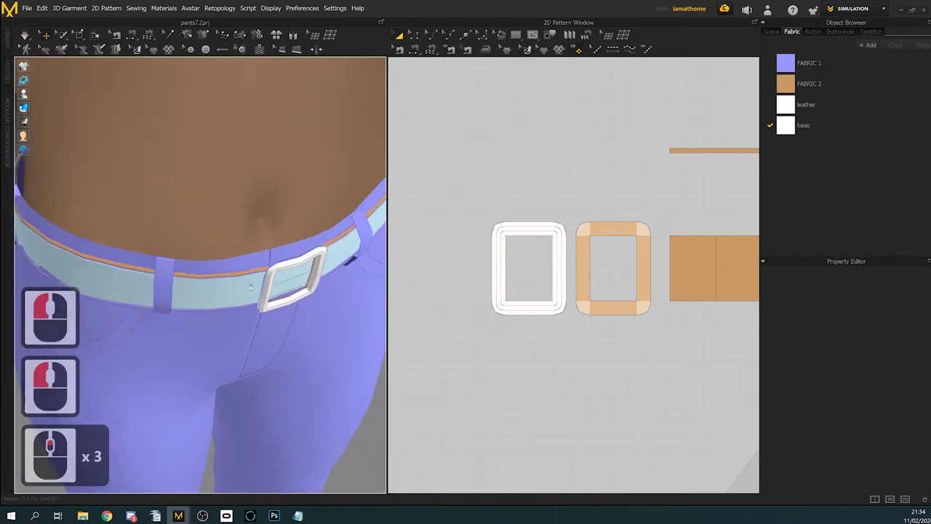
pyautogui.moveTo(238, 266); pyautogui.dragTo(284, 303, button='right')
pyautogui.scroll(-6, 285, 304)
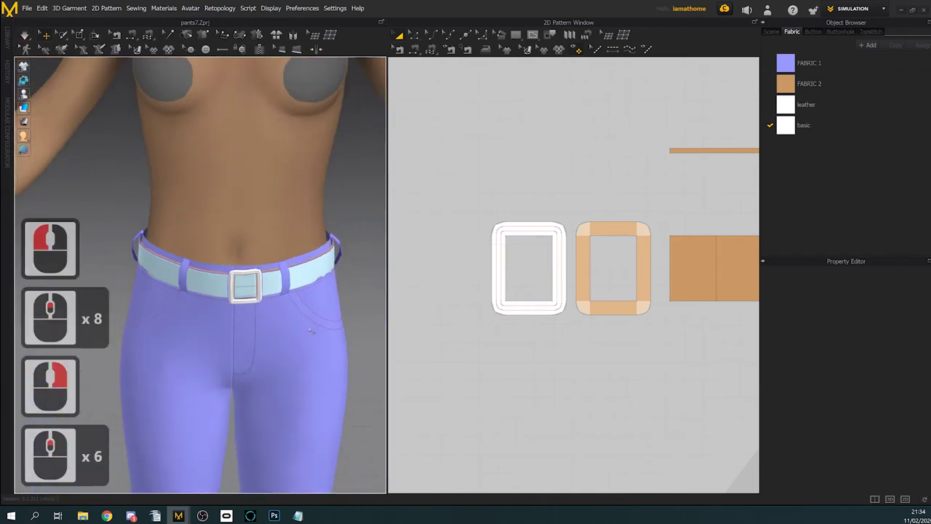
pyautogui.click(299, 344)
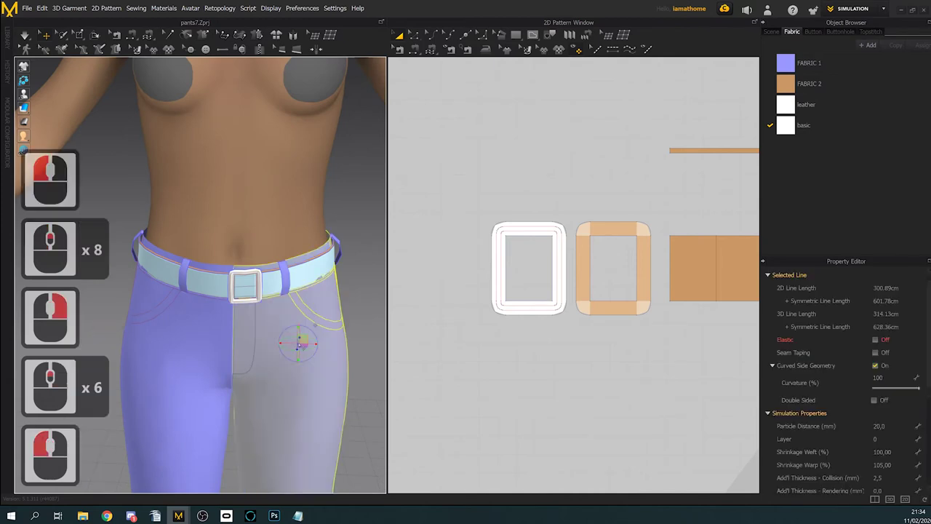
pyautogui.keyDown('shift'); pyautogui.click(202, 353); pyautogui.keyUp('shift')
pyautogui.rightClick(201, 353)
pyautogui.click(241, 209)
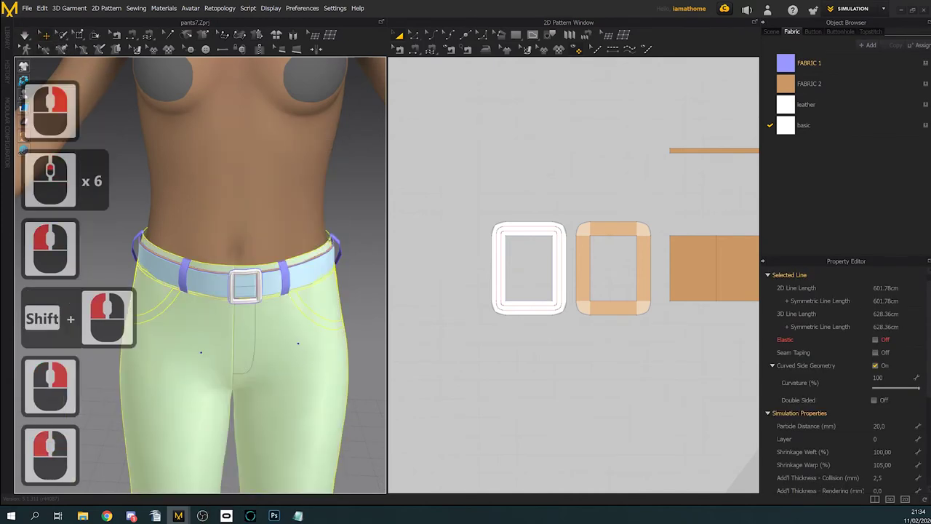
pyautogui.click(353, 171)
# Step: Turn off fold rendering for the inner of the two internal lines on the white buckle pattern
pyautogui.scroll(-2, 292, 283)
pyautogui.moveTo(292, 283); pyautogui.dragTo(265, 291, button='middle')
pyautogui.scroll(-3, 264, 291)
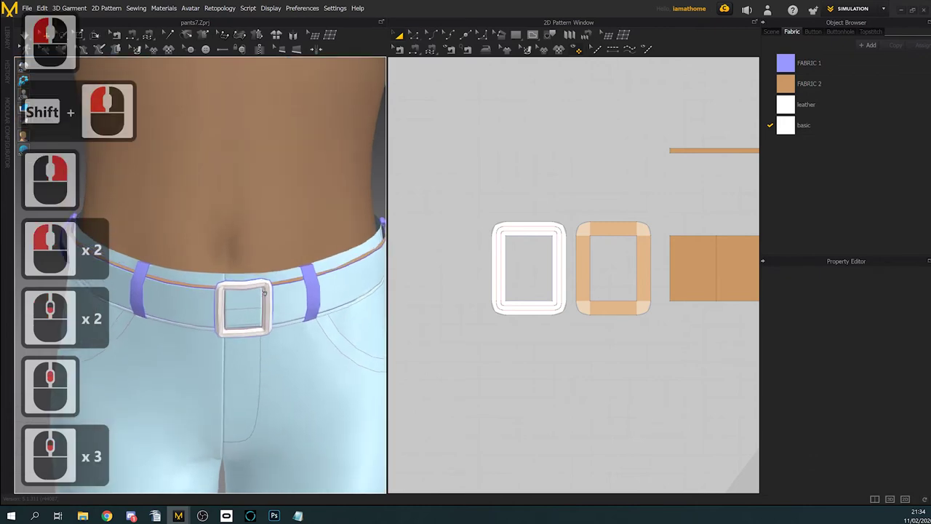
pyautogui.moveTo(264, 291); pyautogui.dragTo(247, 314, button='right')
pyautogui.scroll(-4, 503, 261)
pyautogui.scroll(-4, 254, 297)
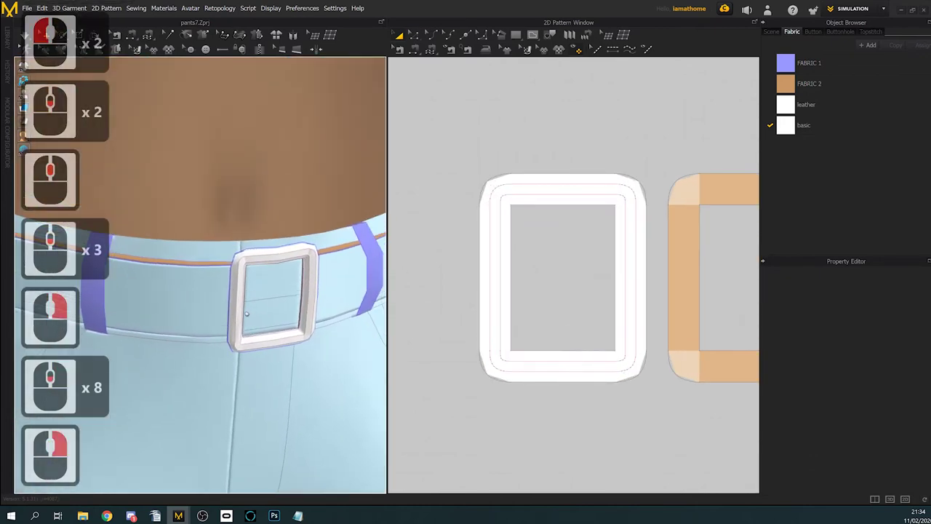
pyautogui.moveTo(246, 315); pyautogui.dragTo(238, 313, button='middle')
pyautogui.click(563, 191)
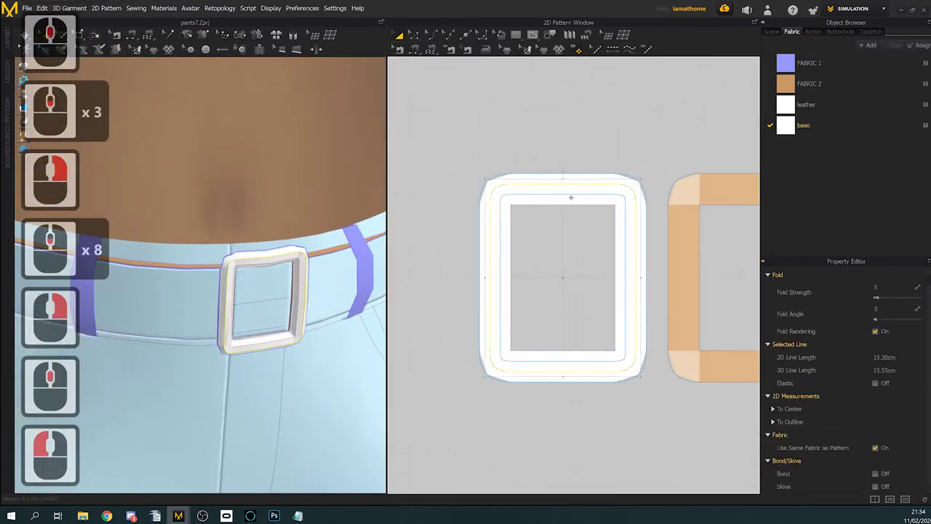
pyautogui.click(637, 185)
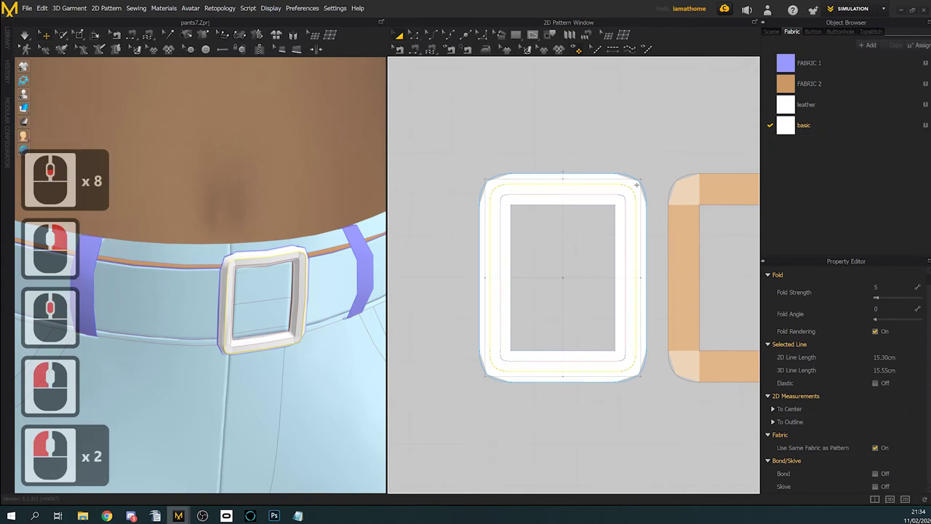
pyautogui.click(612, 195)
pyautogui.click(615, 198)
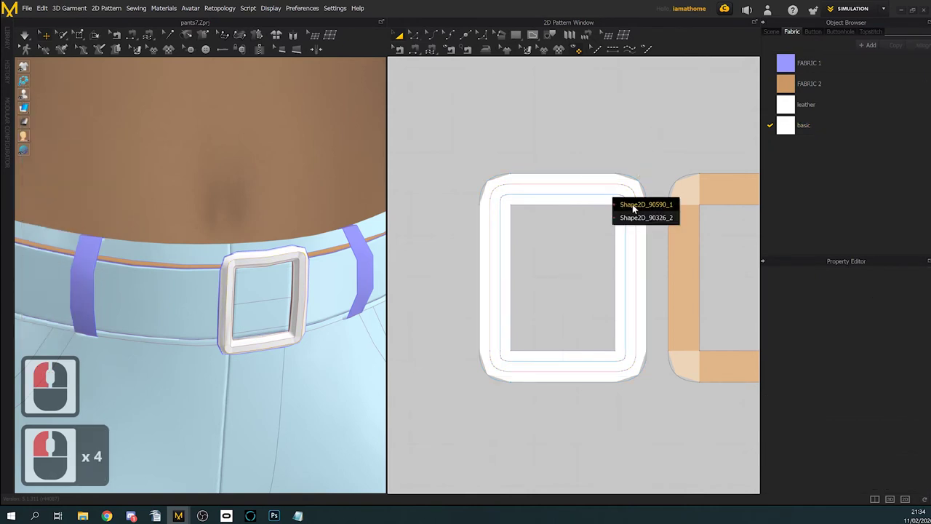
pyautogui.click(632, 206)
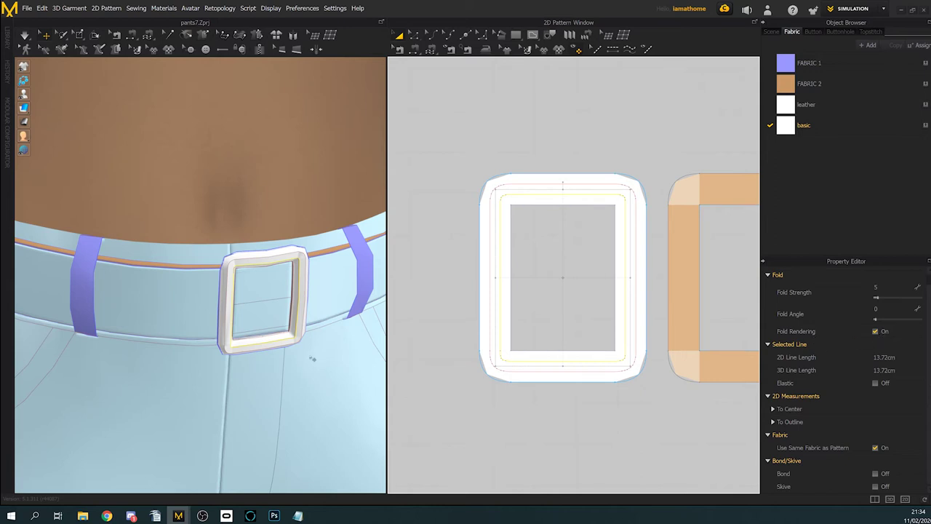
pyautogui.moveTo(312, 353); pyautogui.dragTo(344, 296, button='right')
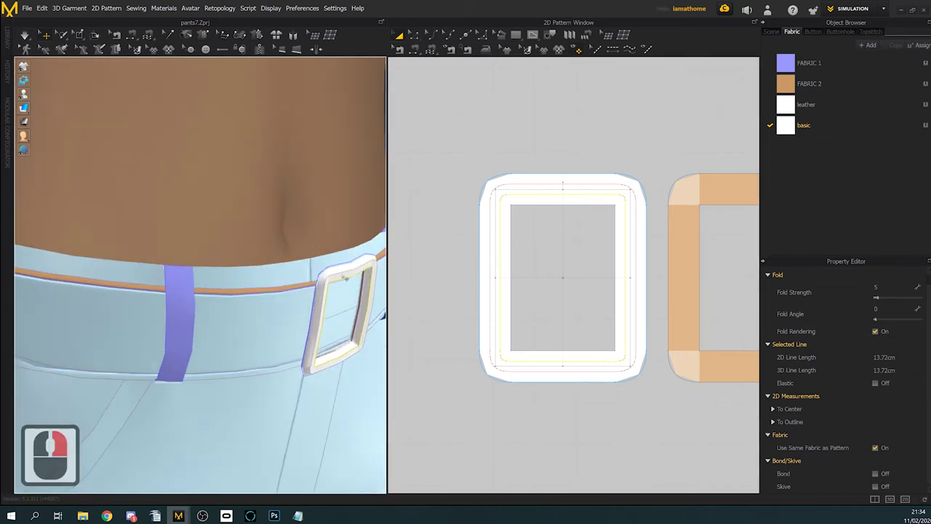
pyautogui.click(882, 332)
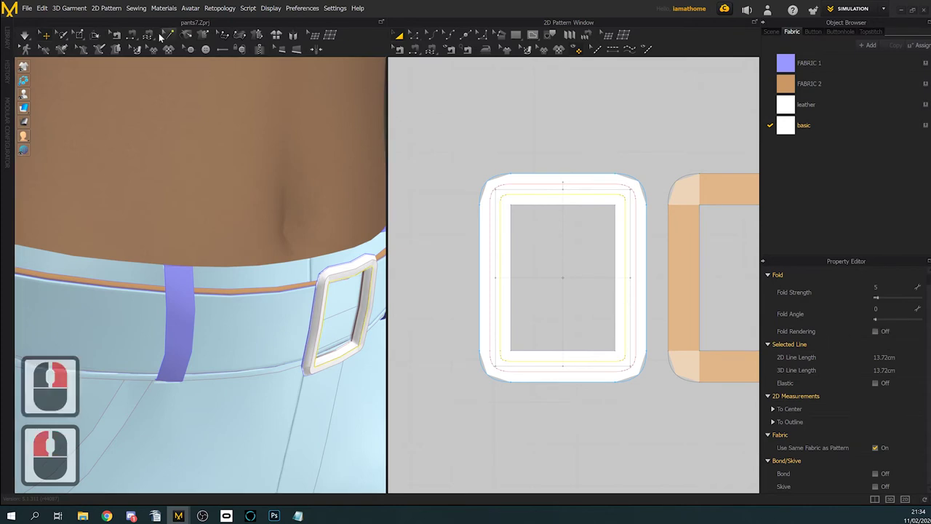
# Step: Simulate the garment briefly to settle the buckle after the fold rendering change, and stop the simulation
pyautogui.click(25, 35)
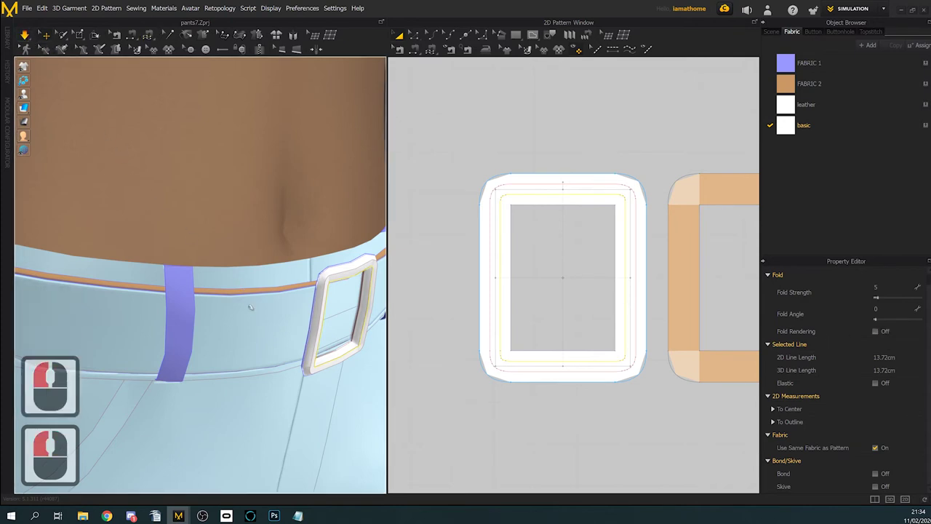
pyautogui.moveTo(254, 320); pyautogui.dragTo(228, 322, button='right')
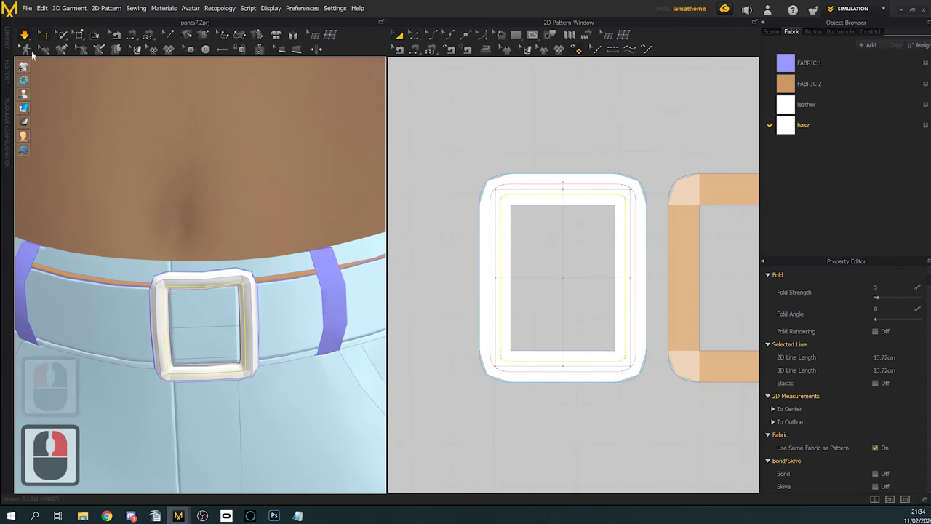
pyautogui.click(24, 35)
# Step: Scale up the whole white buckle pattern slightly from its upper-left corner
pyautogui.click(549, 179)
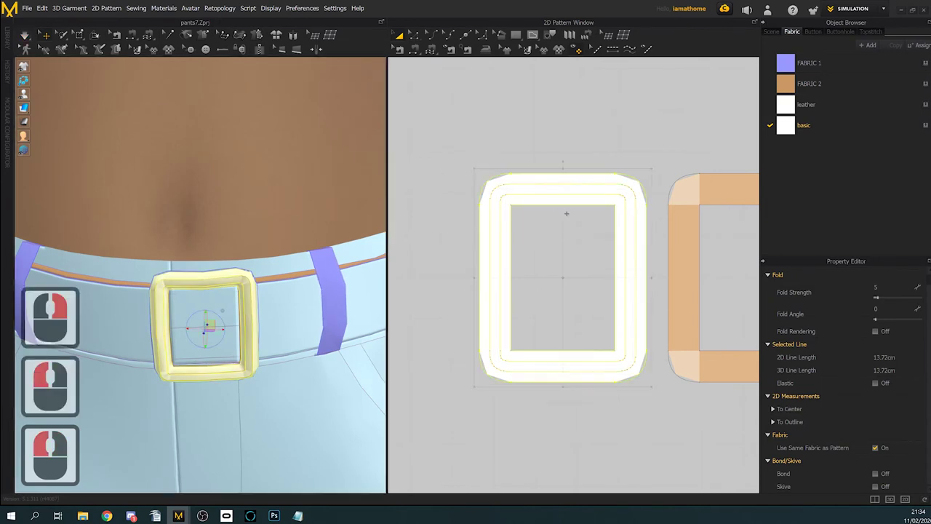
pyautogui.scroll(3, 582, 241)
pyautogui.scroll(1, 581, 241)
pyautogui.click(529, 195)
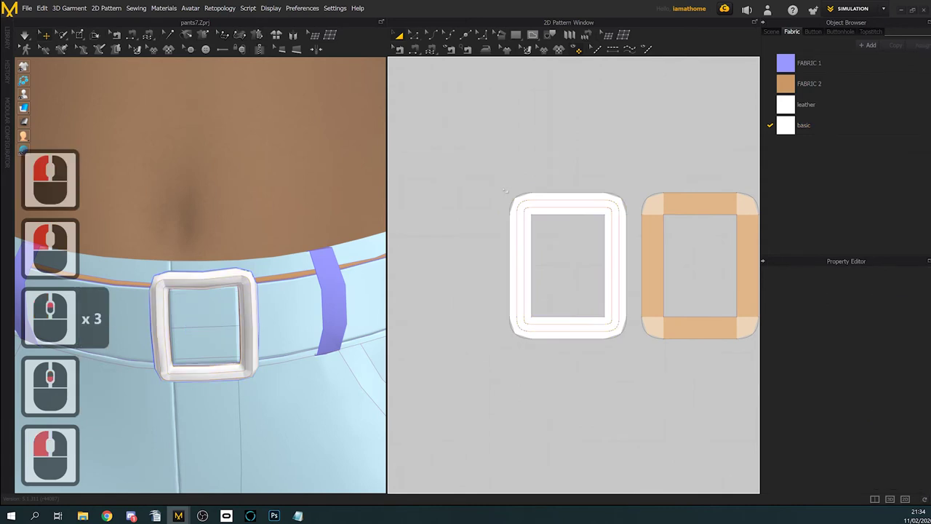
pyautogui.click(512, 196)
pyautogui.moveTo(505, 189); pyautogui.dragTo(480, 172)
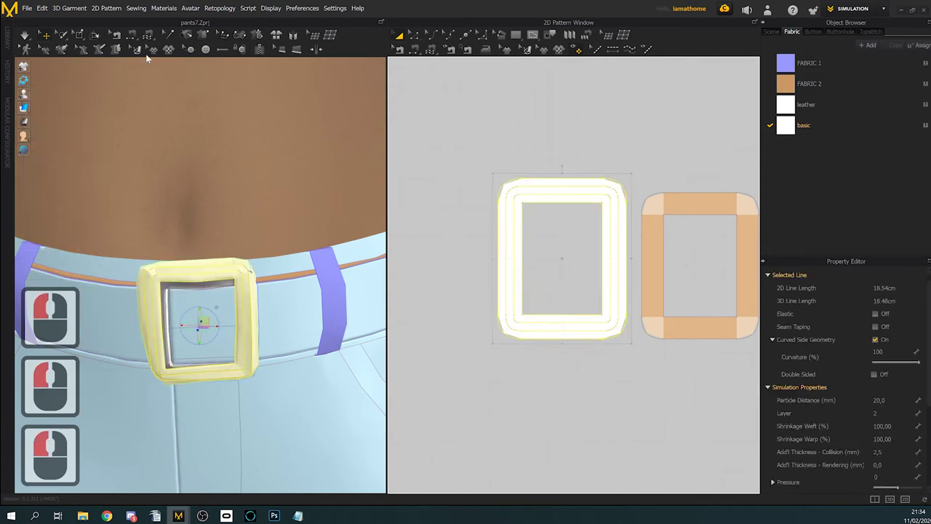
# Step: Simulate the garment to drape the enlarged buckle on the belt, stop the simulation and deselect the pattern
pyautogui.click(24, 35)
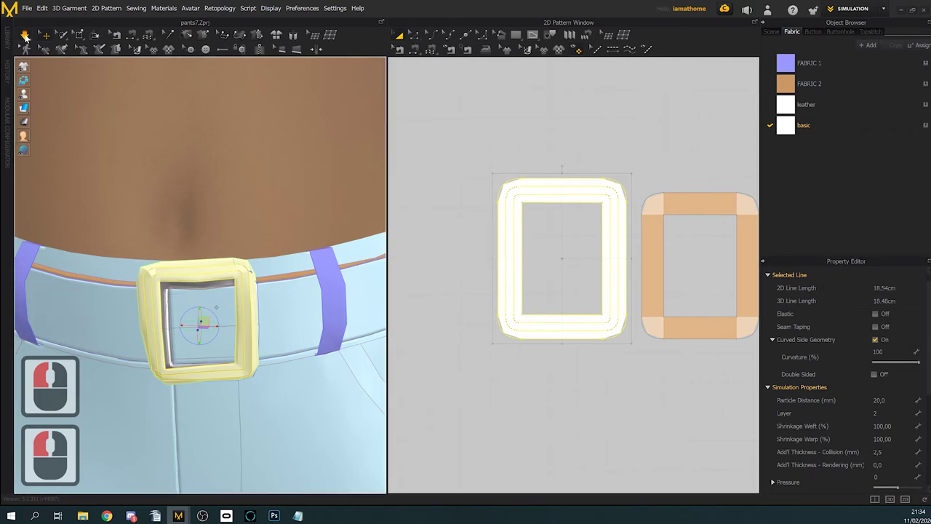
pyautogui.click(25, 37)
pyautogui.moveTo(168, 328); pyautogui.dragTo(236, 356, button='right')
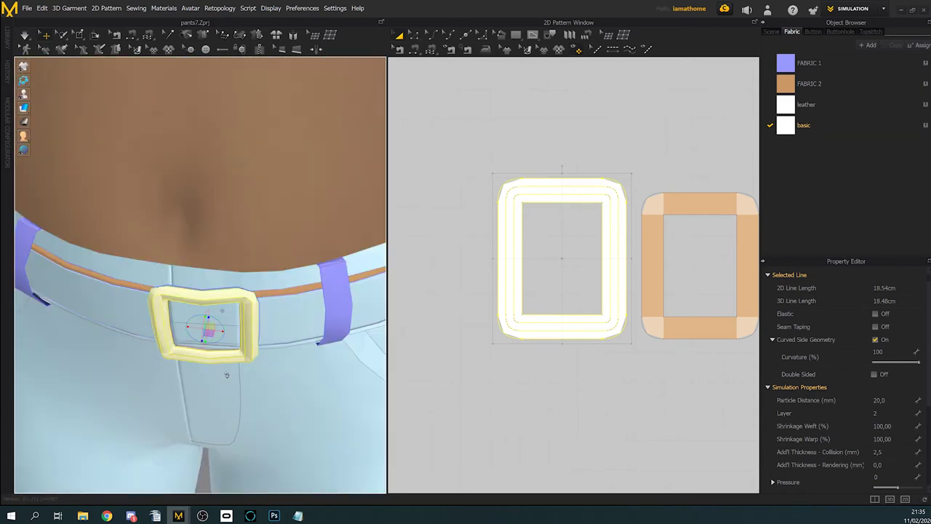
pyautogui.scroll(4, 235, 348)
pyautogui.scroll(-3, 235, 348)
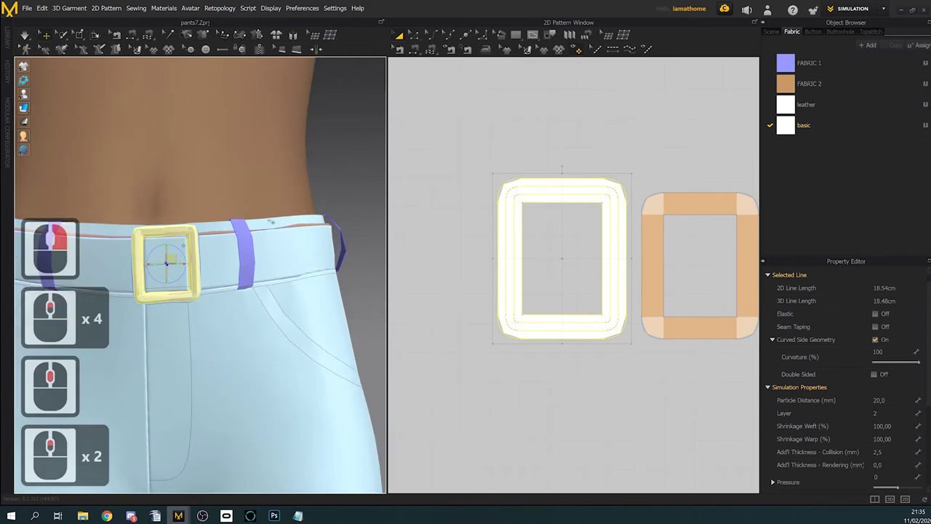
pyautogui.click(326, 189)
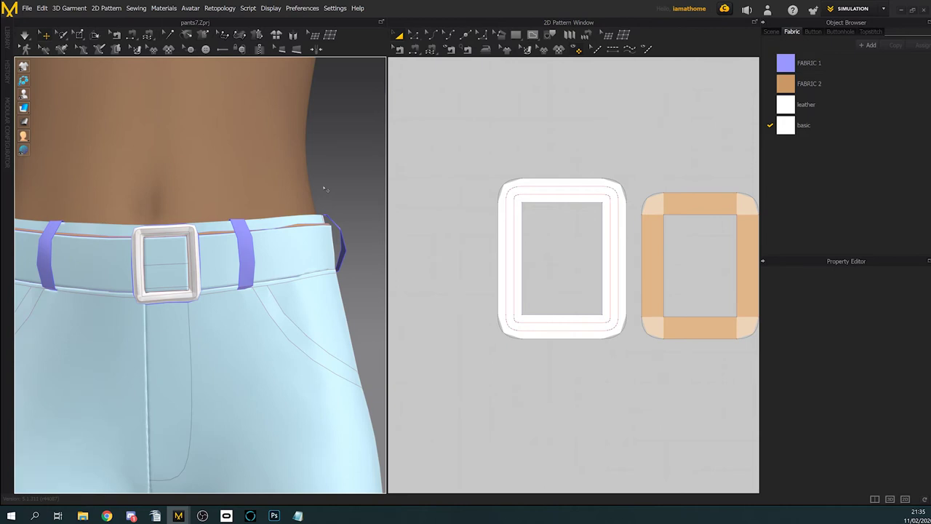
# Step: Compare with the leather fabric's material settings and set the basic fabric's material type to Metal
pyautogui.moveTo(238, 326); pyautogui.dragTo(245, 333, button='right')
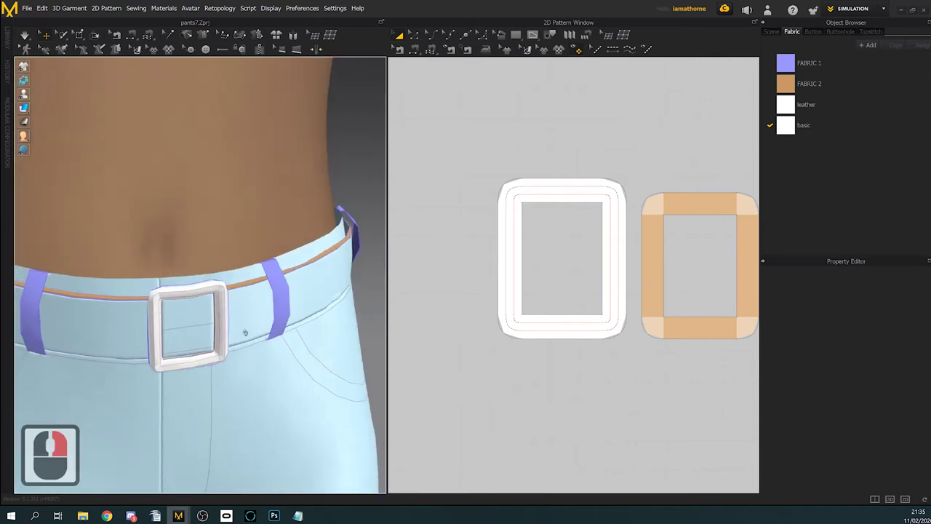
pyautogui.scroll(-1, 203, 393)
pyautogui.moveTo(195, 433); pyautogui.dragTo(194, 395, button='middle')
pyautogui.moveTo(235, 345); pyautogui.dragTo(243, 345, button='right')
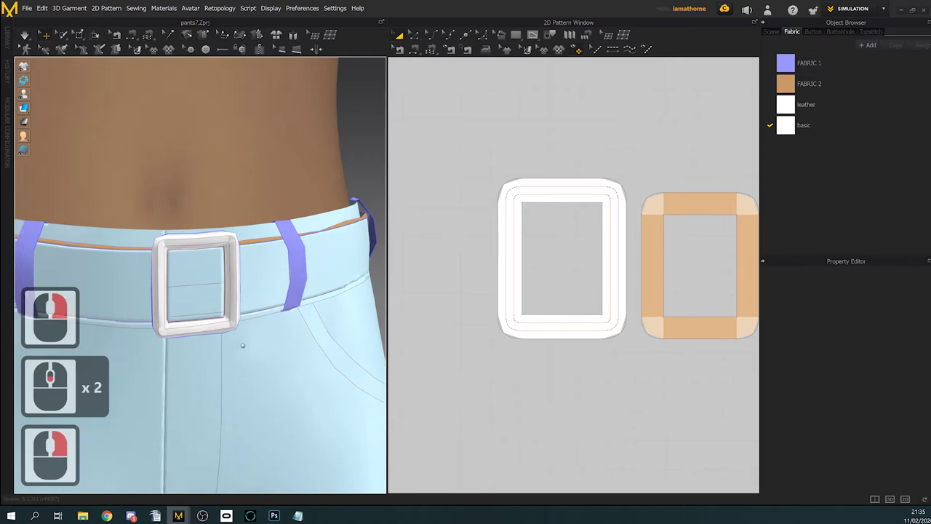
pyautogui.moveTo(243, 345); pyautogui.dragTo(251, 344, button='middle')
pyautogui.click(818, 103)
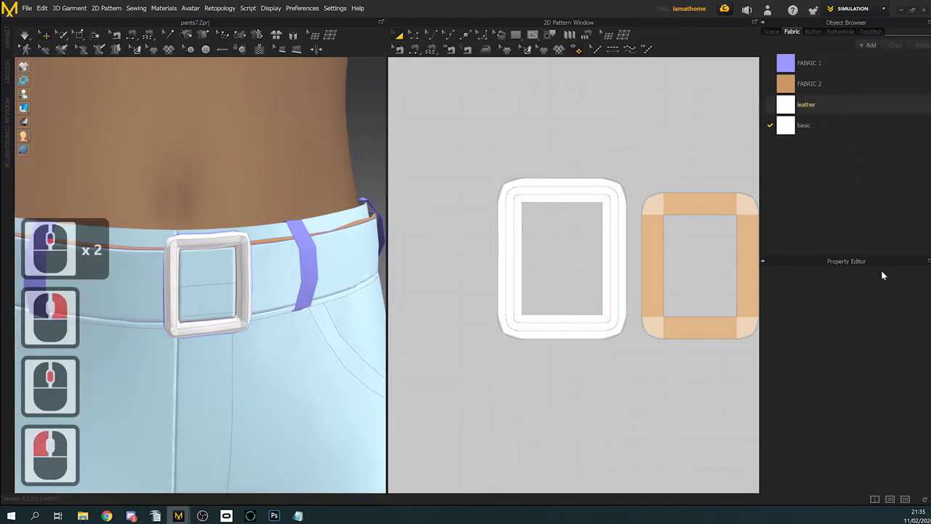
pyautogui.scroll(-3, 899, 343)
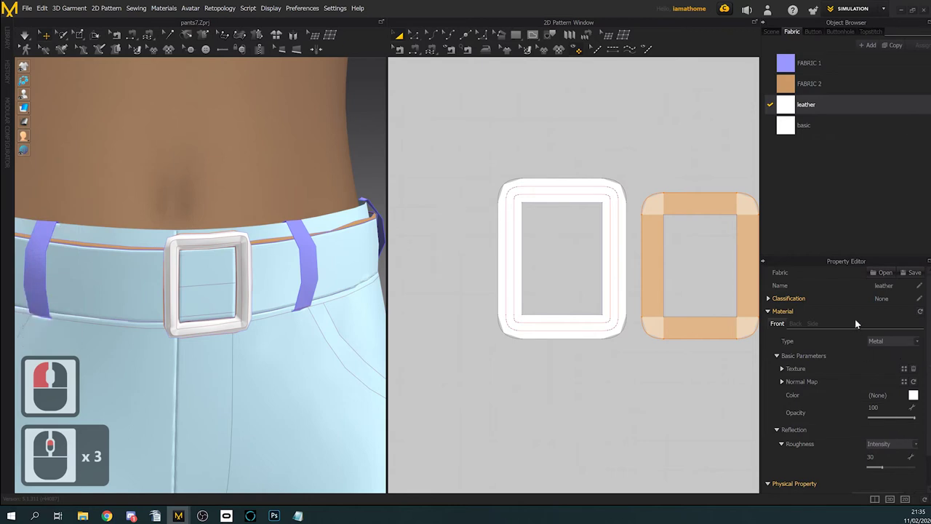
pyautogui.click(848, 126)
pyautogui.click(893, 342)
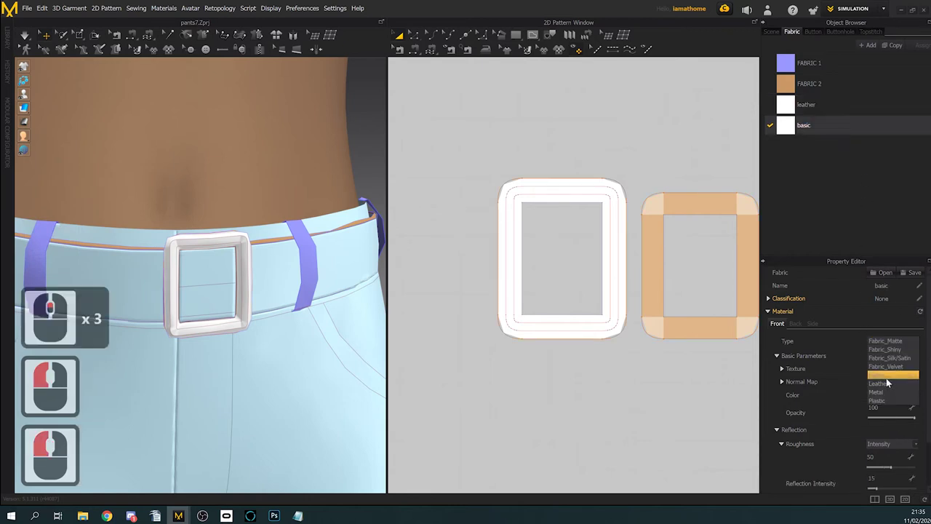
pyautogui.click(887, 390)
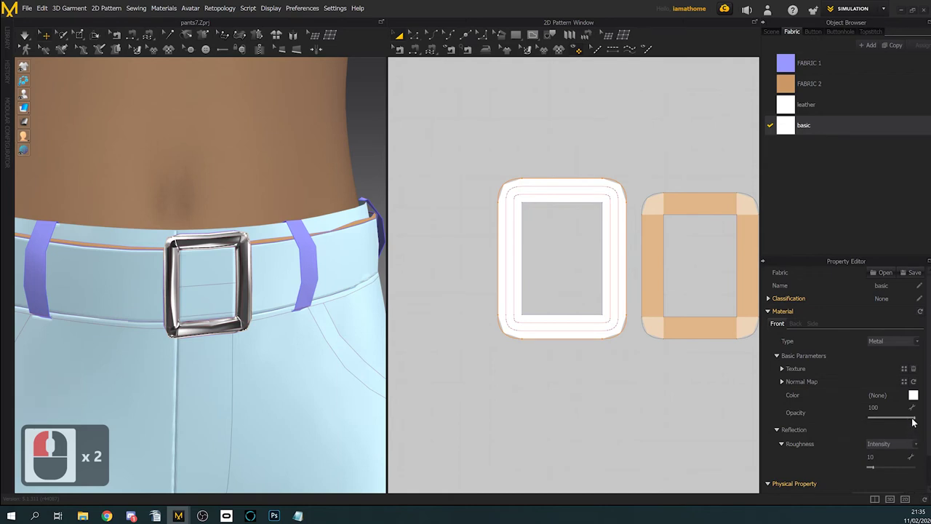
# Step: Set the basic fabric's reflection roughness intensity to 27, keeping its opacity at 100
pyautogui.moveTo(915, 420); pyautogui.dragTo(922, 428)
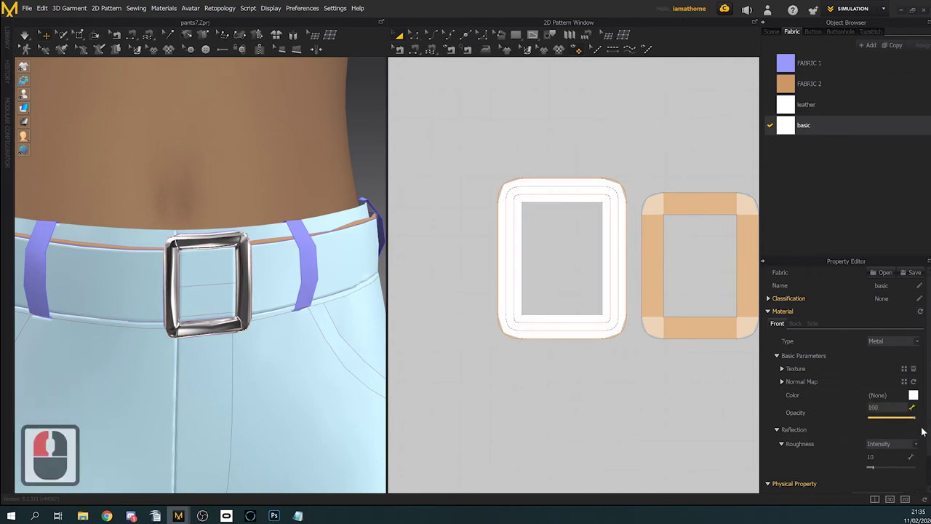
pyautogui.click(880, 467)
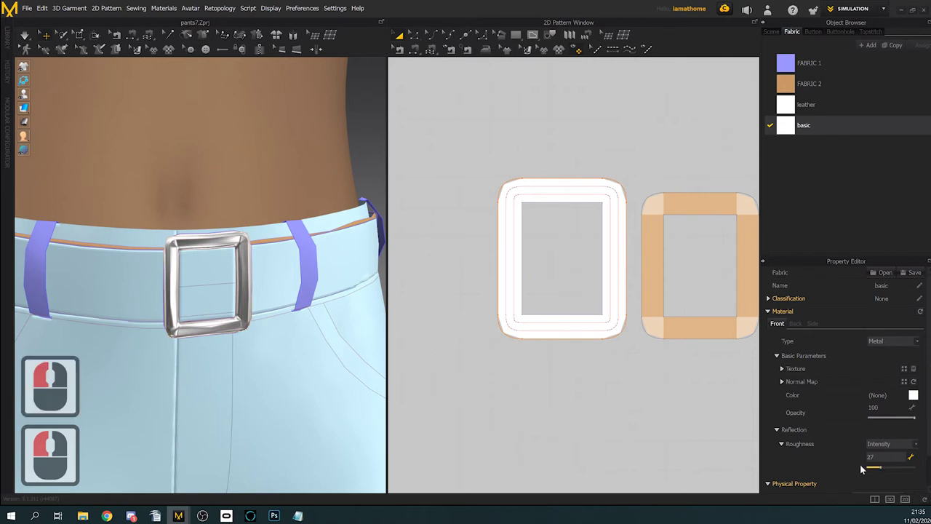
pyautogui.moveTo(251, 329); pyautogui.dragTo(235, 330, button='right')
pyautogui.moveTo(235, 330); pyautogui.dragTo(306, 270, button='middle')
pyautogui.moveTo(306, 269); pyautogui.dragTo(308, 277, button='right')
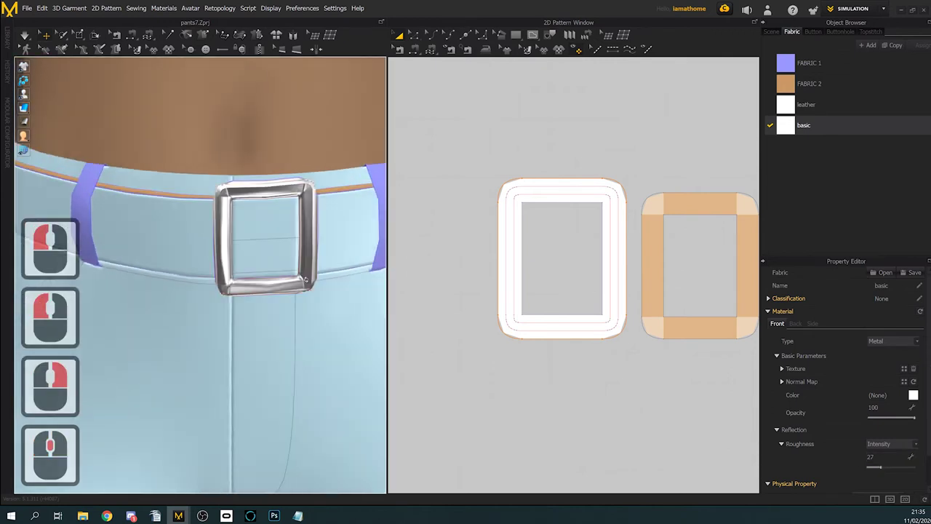
pyautogui.scroll(2, 308, 277)
pyautogui.moveTo(308, 277); pyautogui.dragTo(285, 258, button='middle')
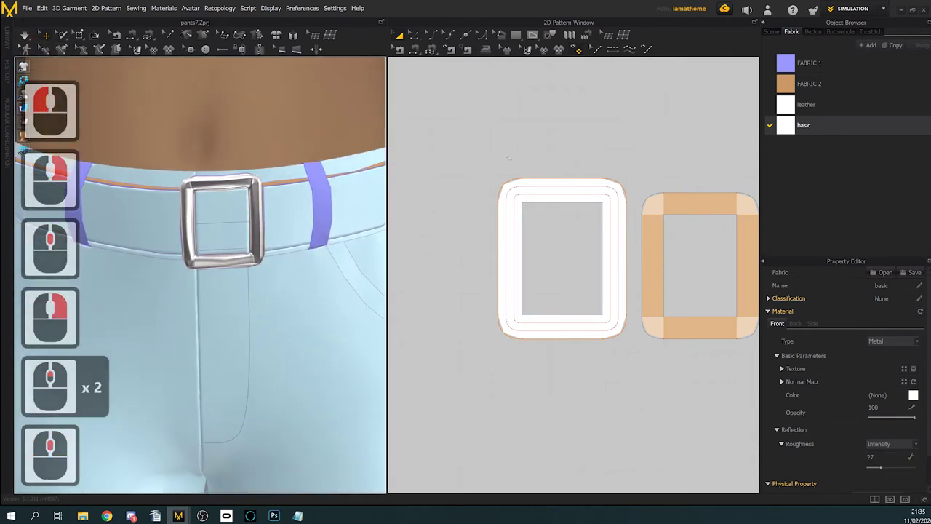
pyautogui.scroll(-5, 292, 255)
pyautogui.moveTo(291, 255)
pyautogui.mouseDown(button='right')
pyautogui.moveTo(345, 256)
pyautogui.moveTo(281, 259)
pyautogui.mouseUp(button='right')
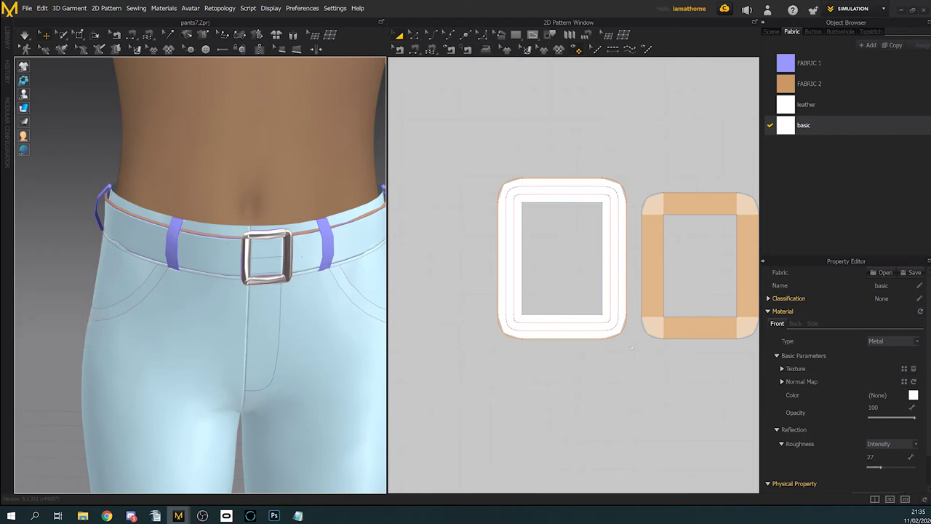
# Step: Check the lengths of the belt pattern's short end edge and its long upper edge
pyautogui.scroll(-2, 632, 348)
pyautogui.moveTo(632, 347); pyautogui.dragTo(657, 287, button='middle')
pyautogui.scroll(-4, 599, 280)
pyautogui.moveTo(601, 281); pyautogui.dragTo(503, 294, button='middle')
pyautogui.moveTo(617, 302); pyautogui.dragTo(535, 292, button='middle')
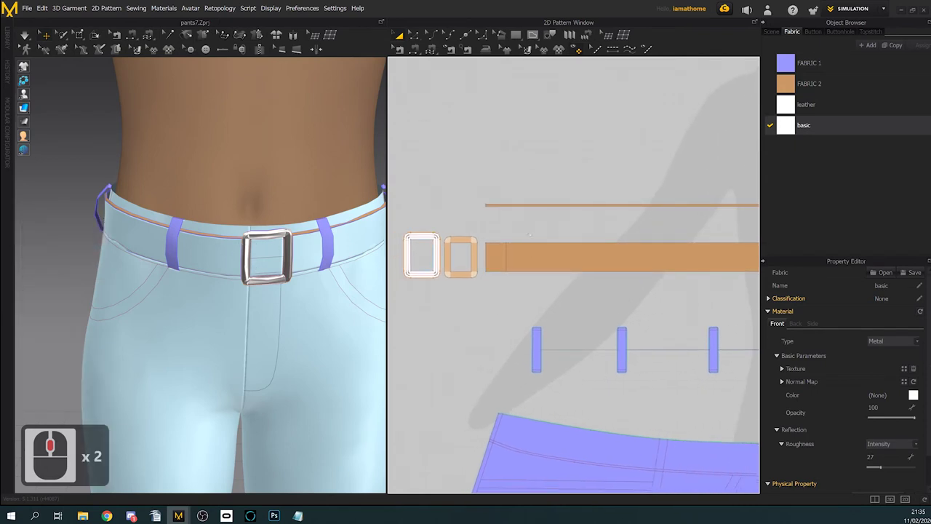
pyautogui.scroll(-3, 564, 244)
pyautogui.moveTo(578, 251); pyautogui.dragTo(518, 235, button='middle')
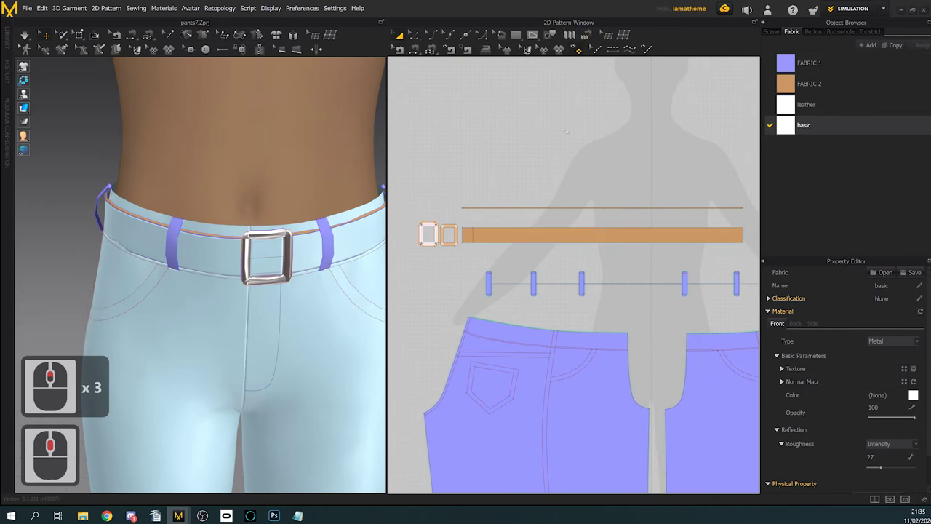
pyautogui.scroll(5, 534, 227)
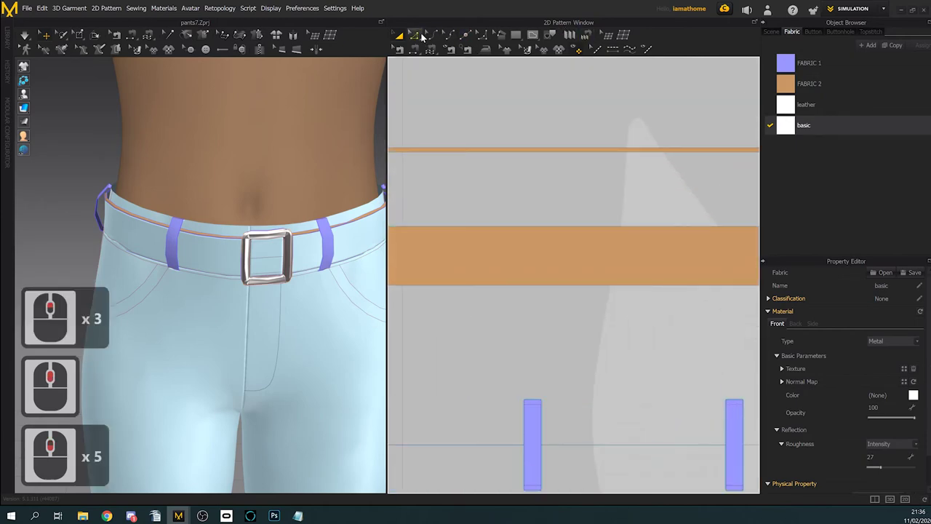
pyautogui.click(419, 35)
pyautogui.moveTo(657, 254); pyautogui.dragTo(574, 223, button='middle')
pyautogui.click(680, 223)
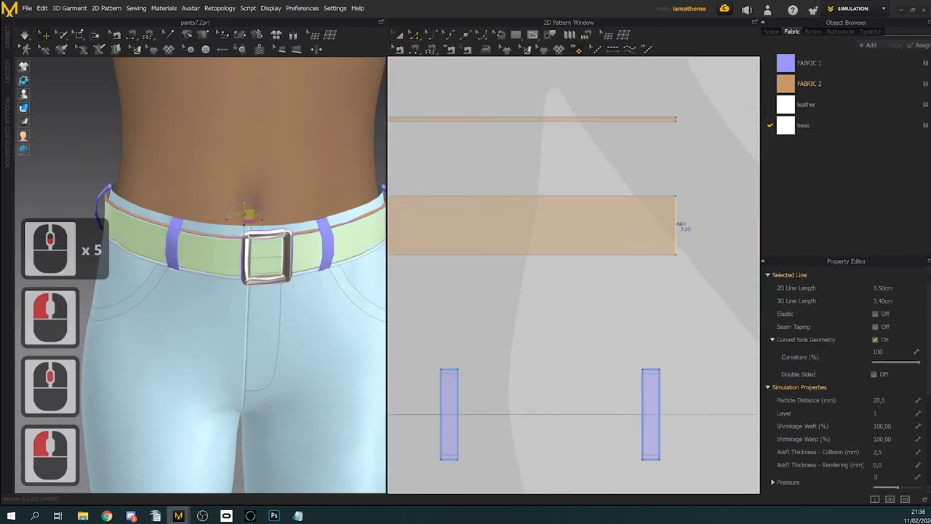
pyautogui.scroll(-4, 593, 187)
pyautogui.middleClick(702, 263)
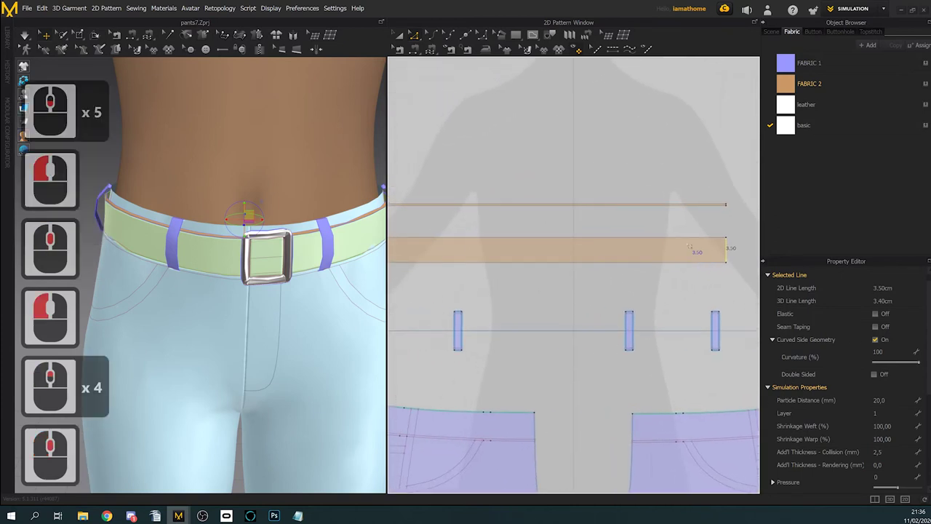
pyautogui.click(682, 241)
pyautogui.scroll(-3, 680, 241)
pyautogui.middleClick(575, 110)
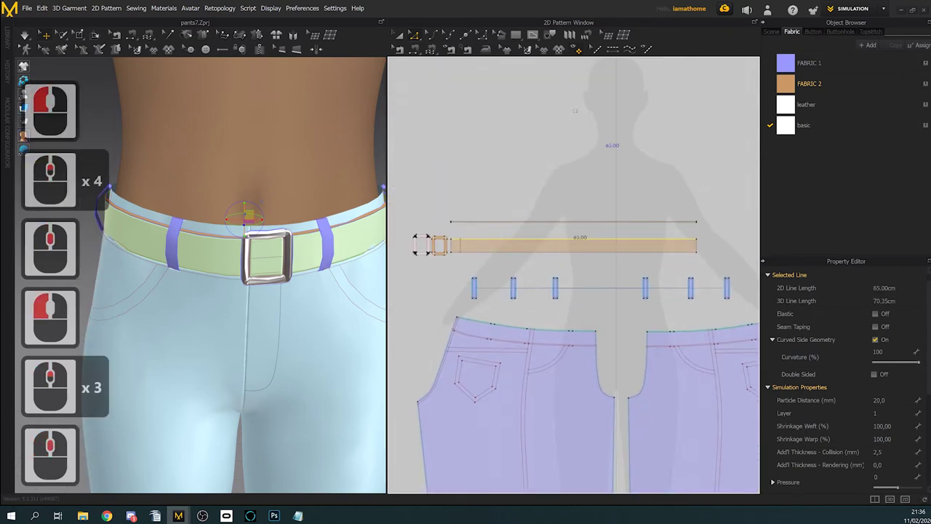
# Step: Create a rectangle pattern piece 20 cm wide and 3.5 cm high above the belt pattern and synchronize it to 3D
pyautogui.click(521, 41)
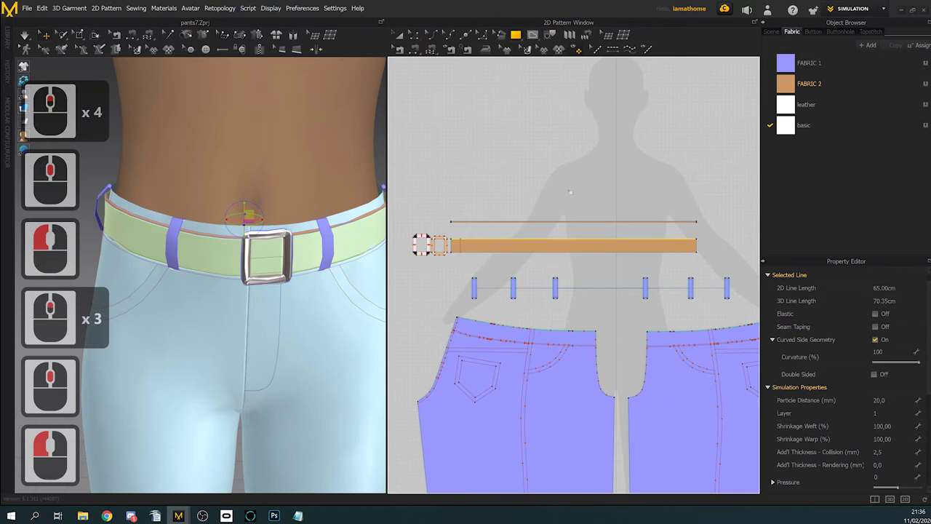
pyautogui.click(571, 192)
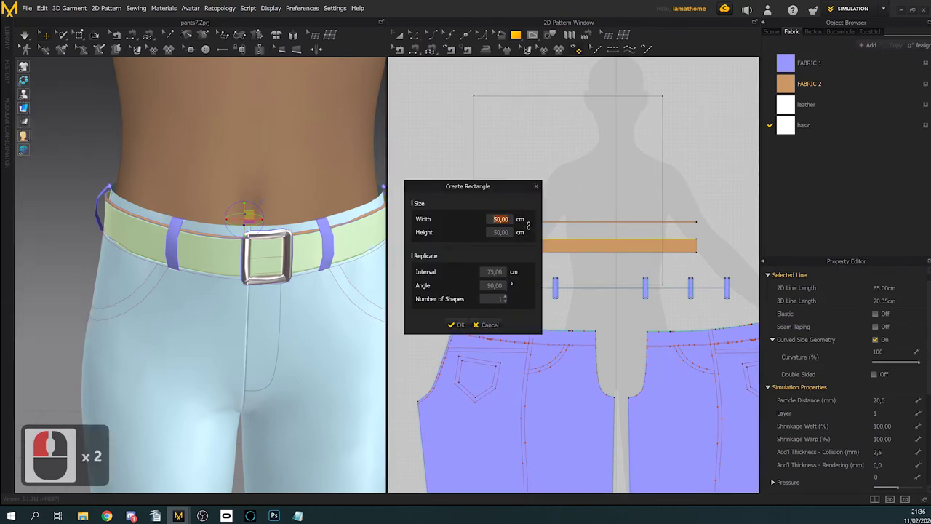
pyautogui.write('20')
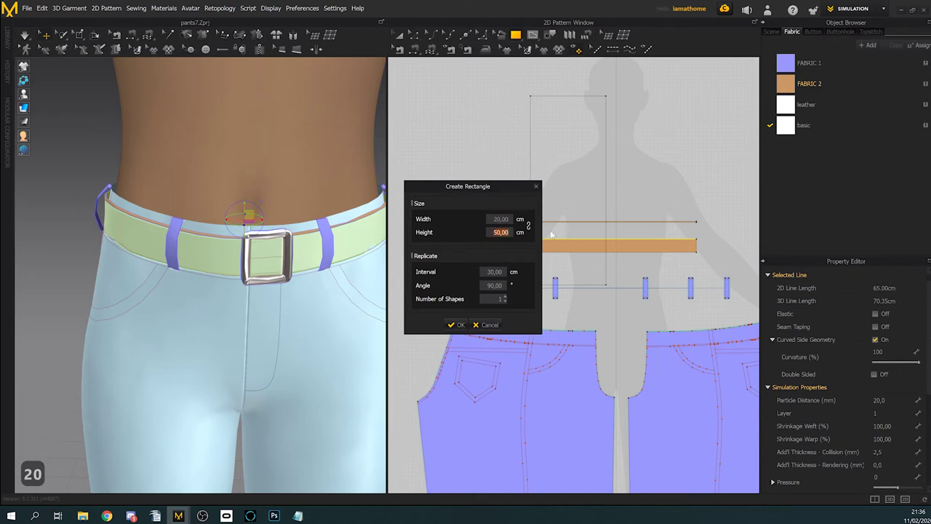
pyautogui.click(501, 232)
pyautogui.write('3,5')
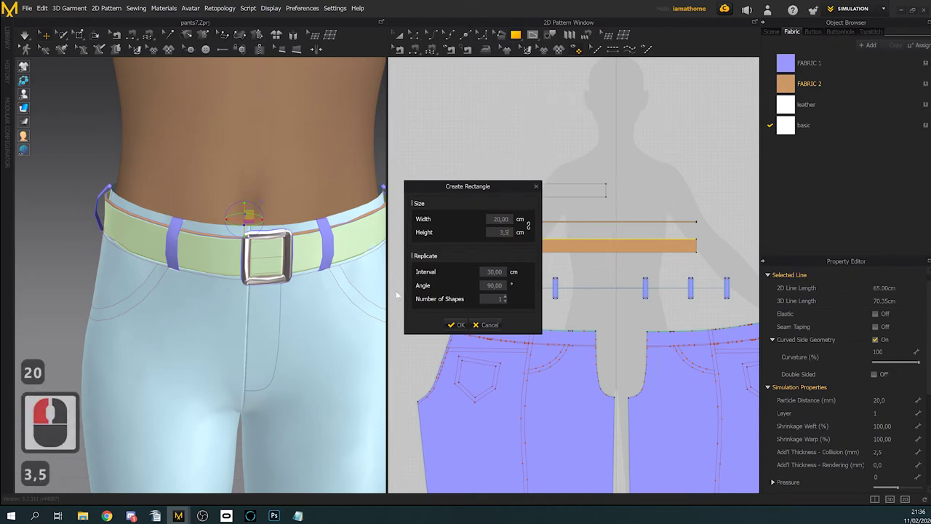
pyautogui.click(456, 325)
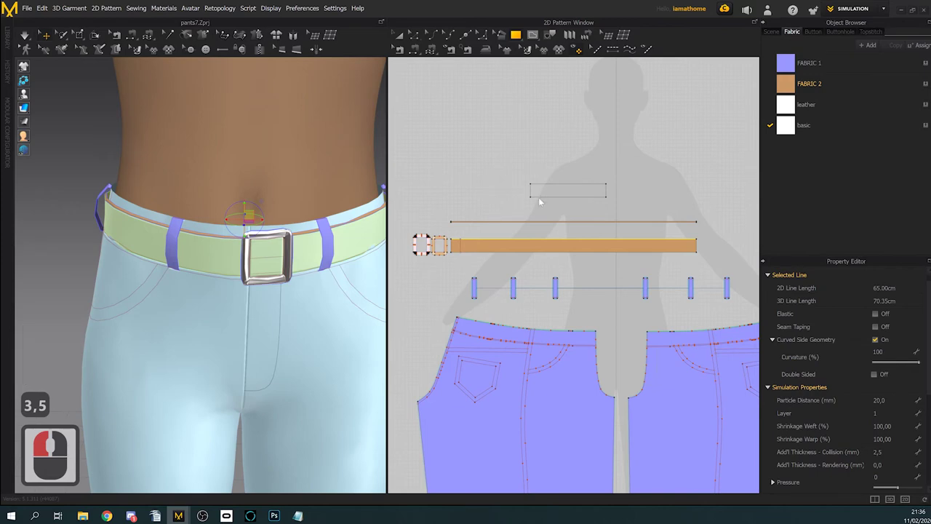
pyautogui.click(567, 195)
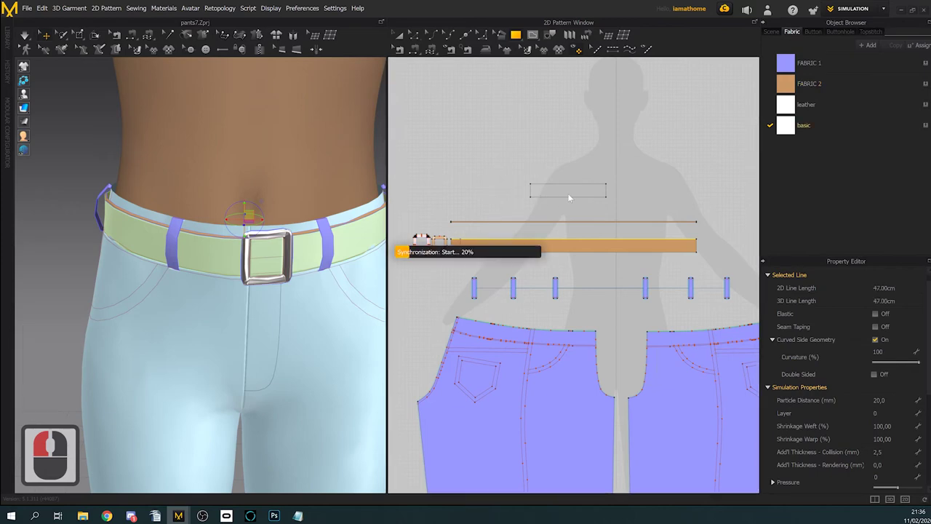
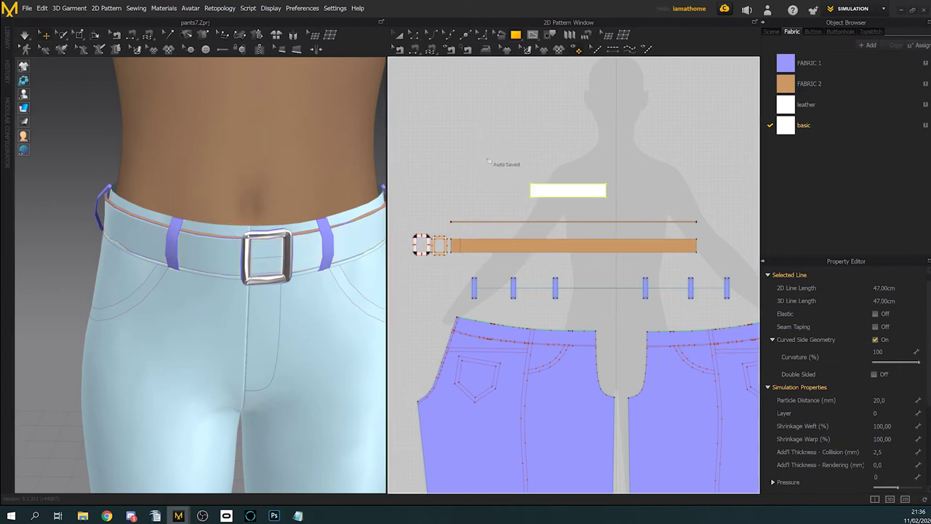
# Step: Examine the belt's thin edging strip and the metal buckle up close from several angles on the garment
pyautogui.scroll(-1, 283, 302)
pyautogui.moveTo(283, 302); pyautogui.dragTo(288, 297, button='right')
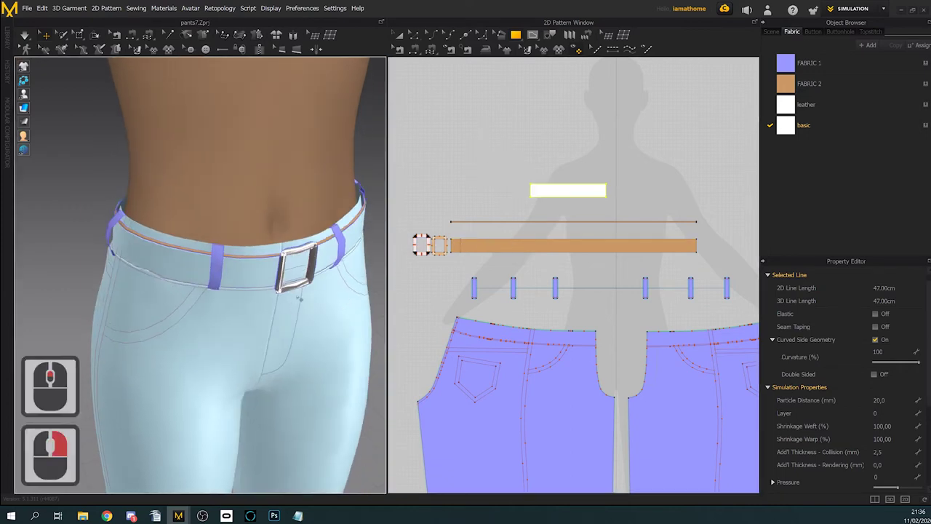
pyautogui.scroll(7, 292, 292)
pyautogui.moveTo(293, 292); pyautogui.dragTo(230, 304, button='middle')
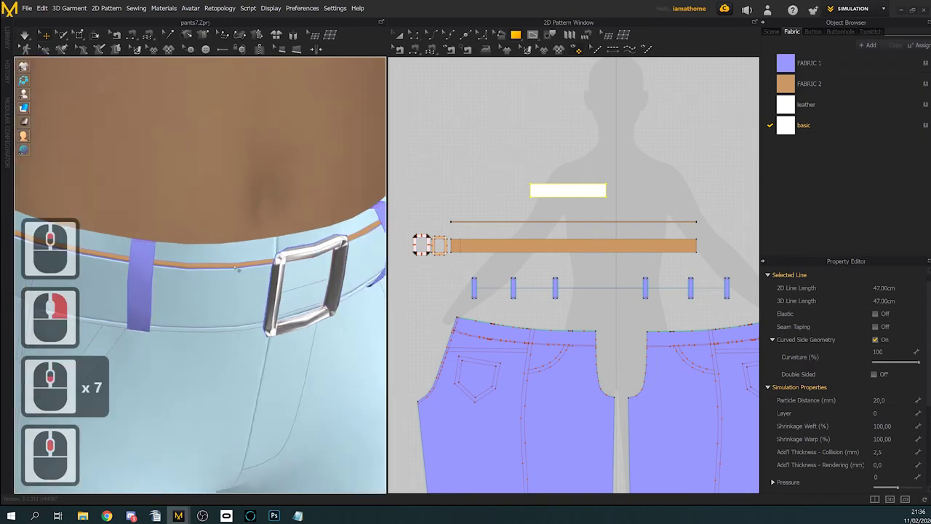
pyautogui.click(236, 267)
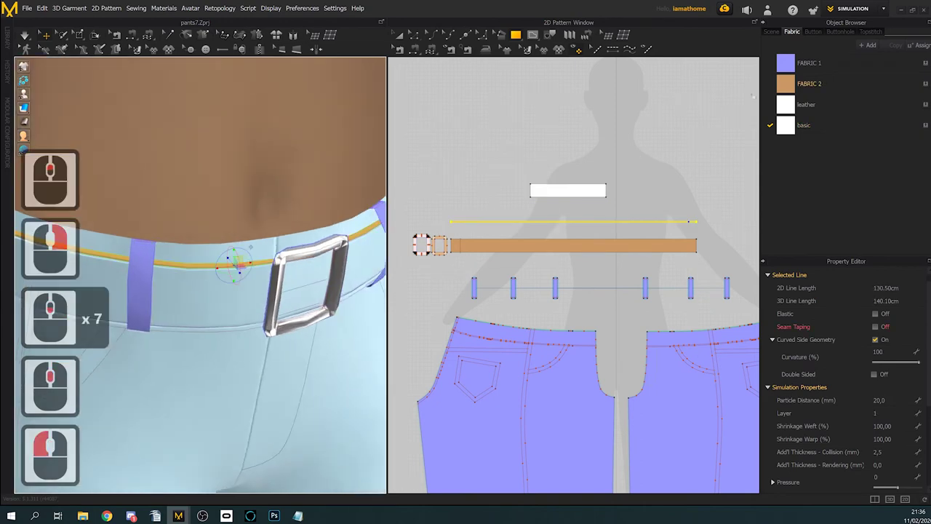
pyautogui.moveTo(298, 307)
pyautogui.mouseDown(button='right')
pyautogui.moveTo(320, 309)
pyautogui.moveTo(283, 300)
pyautogui.mouseUp(button='right')
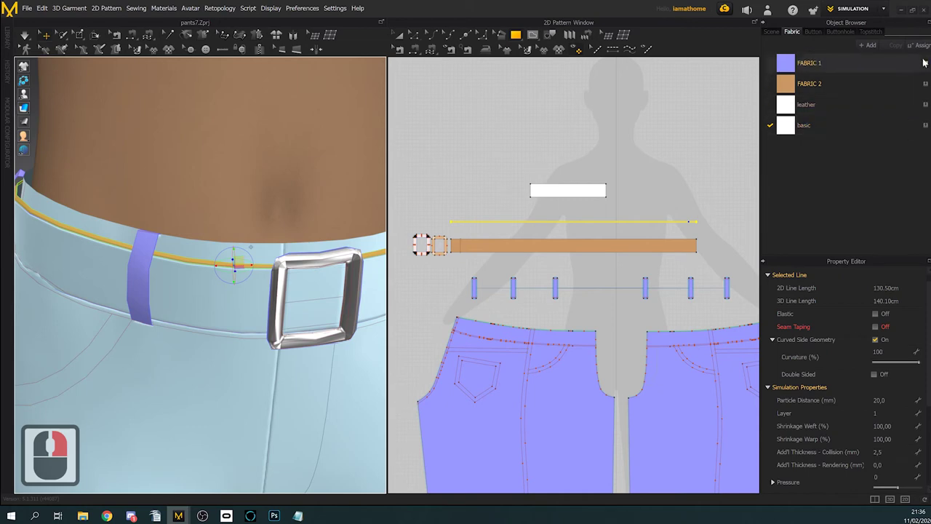
pyautogui.moveTo(330, 312)
pyautogui.mouseDown(button='right')
pyautogui.moveTo(347, 308)
pyautogui.moveTo(337, 297)
pyautogui.mouseUp(button='right')
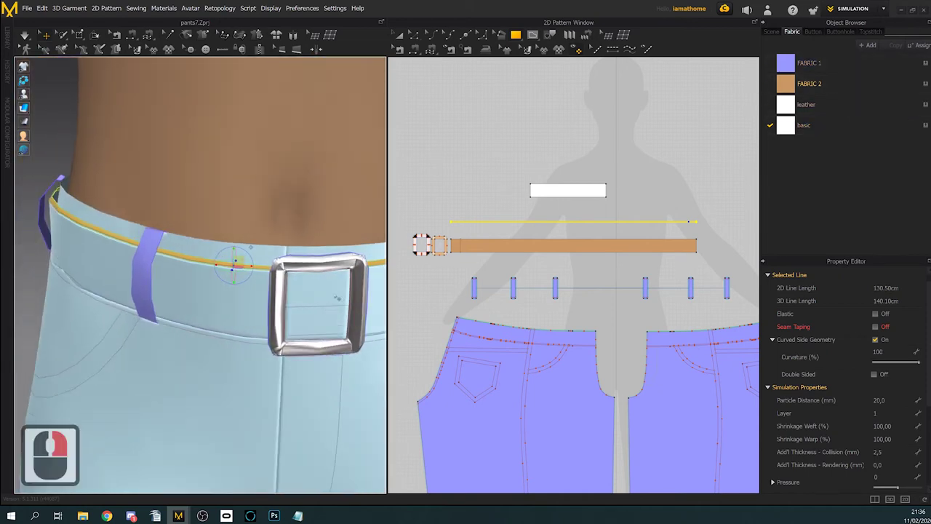
pyautogui.moveTo(318, 300); pyautogui.dragTo(308, 272, button='middle')
pyautogui.moveTo(308, 272)
pyautogui.mouseDown(button='right')
pyautogui.moveTo(300, 259)
pyautogui.moveTo(322, 277)
pyautogui.mouseUp(button='right')
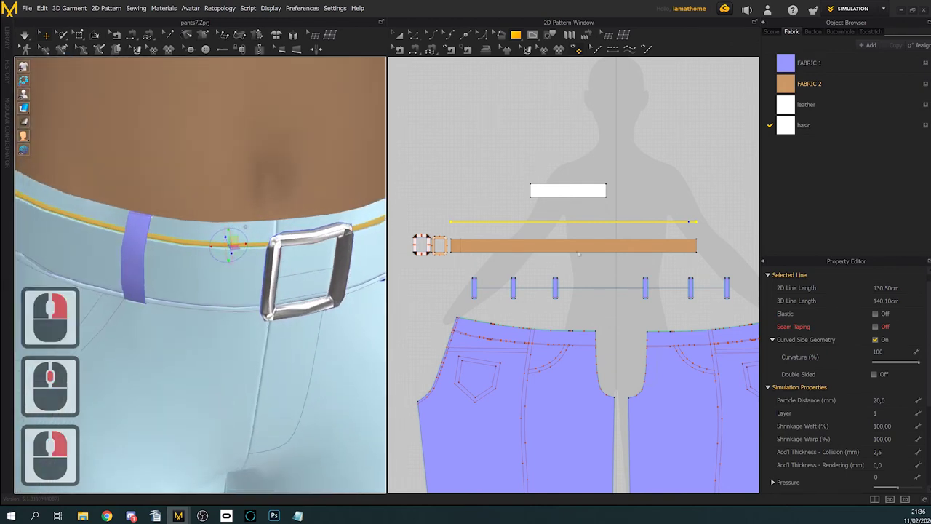
# Step: Move the new rectangle pattern directly beneath the end of the belt pattern nearest the buckle pieces
pyautogui.scroll(2, 549, 192)
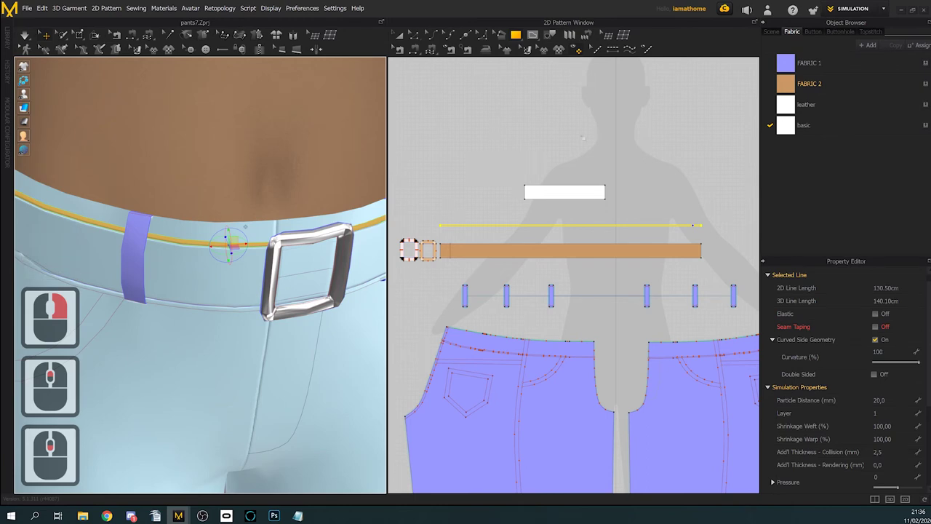
pyautogui.scroll(-2, 593, 175)
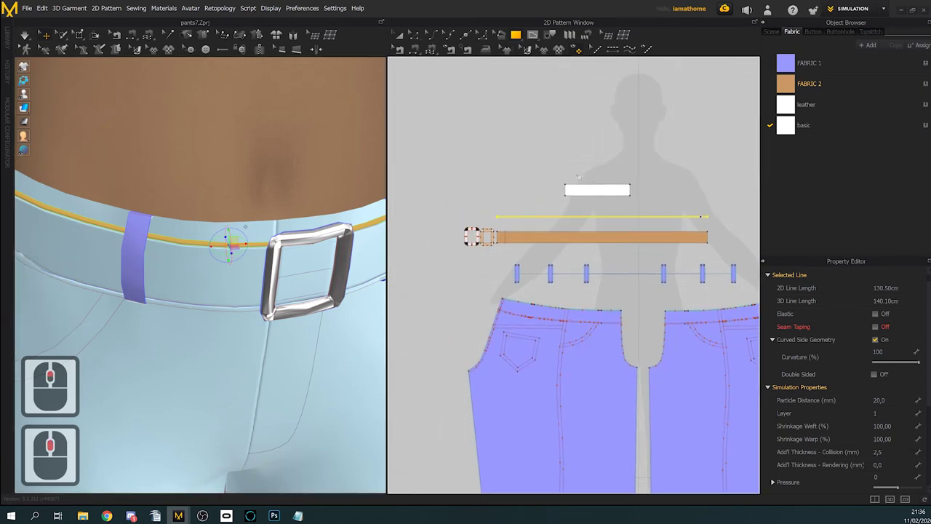
pyautogui.scroll(2, 578, 175)
pyautogui.click(396, 37)
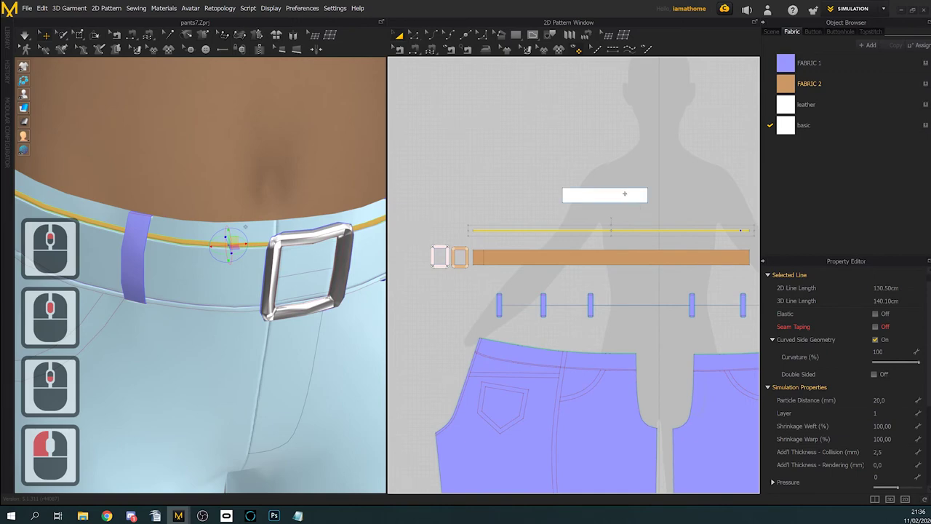
pyautogui.moveTo(624, 193); pyautogui.dragTo(585, 294)
pyautogui.moveTo(534, 276); pyautogui.dragTo(534, 277)
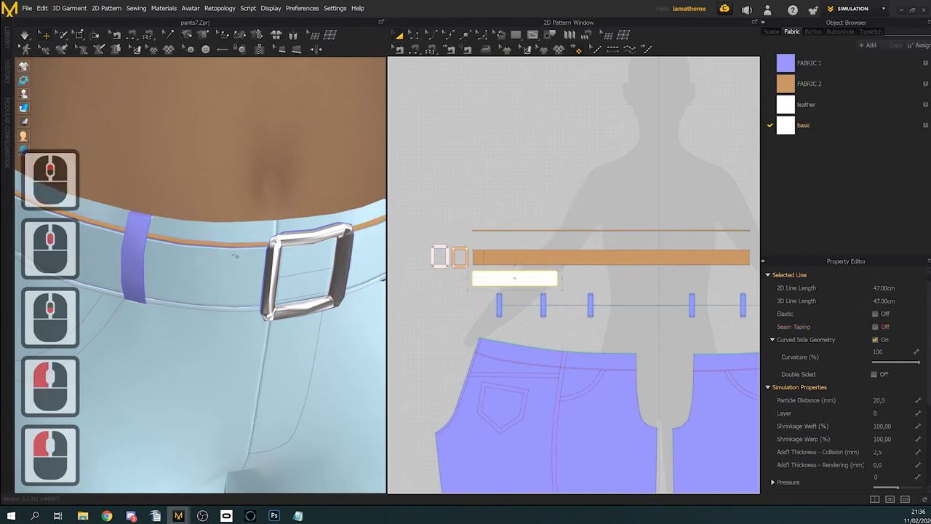
# Step: Check the belt's ends, and shift the rectangle along the belt pattern to align with the end farthest from the buckle pieces
pyautogui.click(257, 271)
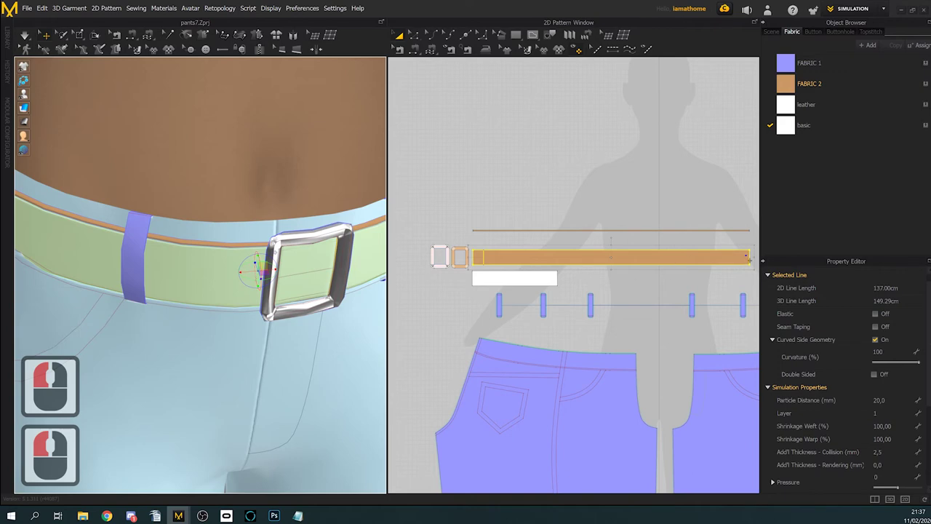
pyautogui.scroll(9, 719, 298)
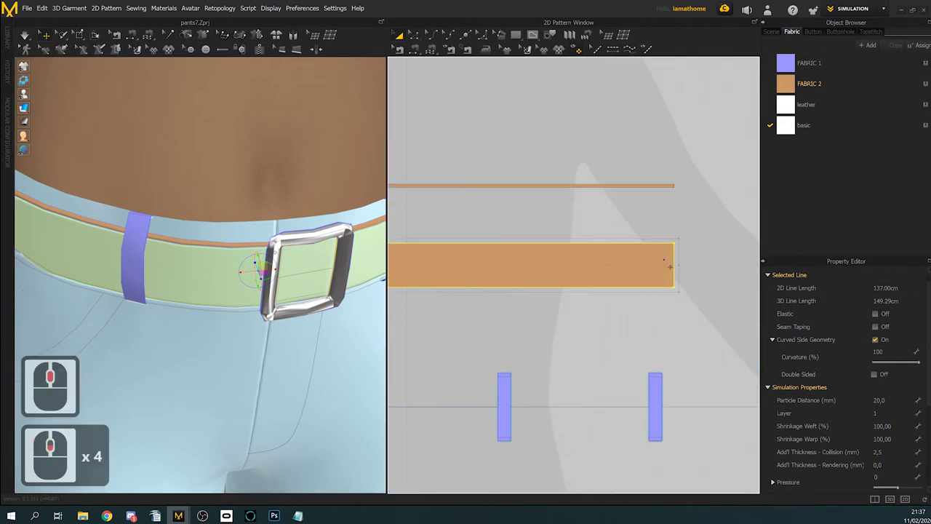
pyautogui.scroll(-3, 670, 267)
pyautogui.click(491, 280)
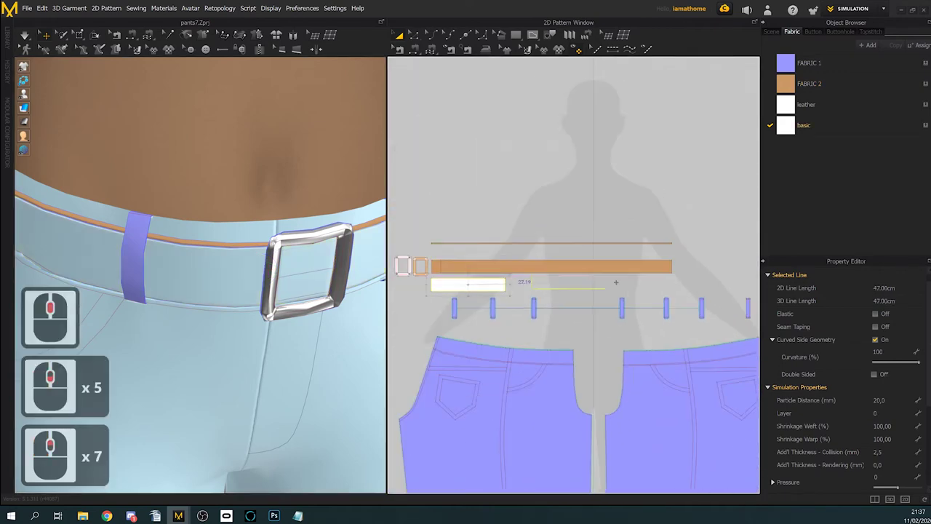
pyautogui.click(657, 281)
pyautogui.scroll(4, 674, 265)
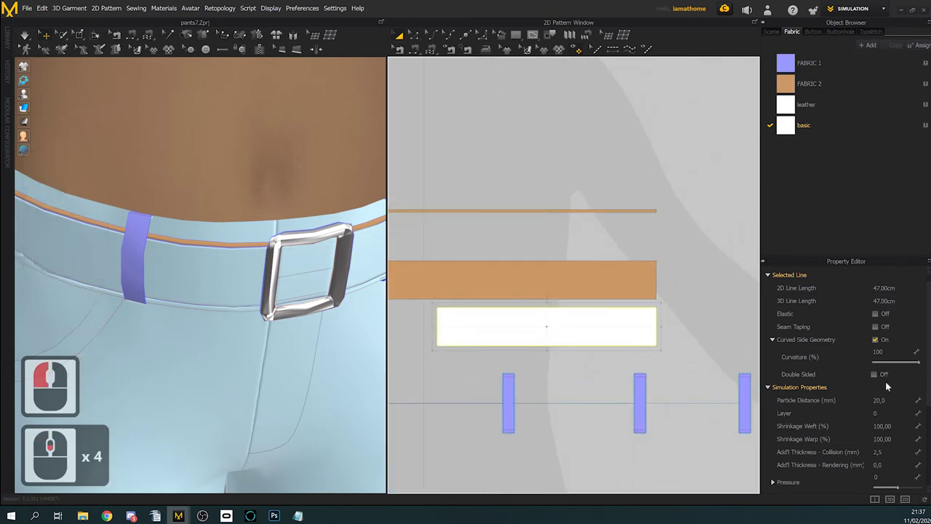
# Step: Assign FABRIC 2 to the new rectangle piece
pyautogui.moveTo(930, 342); pyautogui.dragTo(929, 388)
pyautogui.click(909, 422)
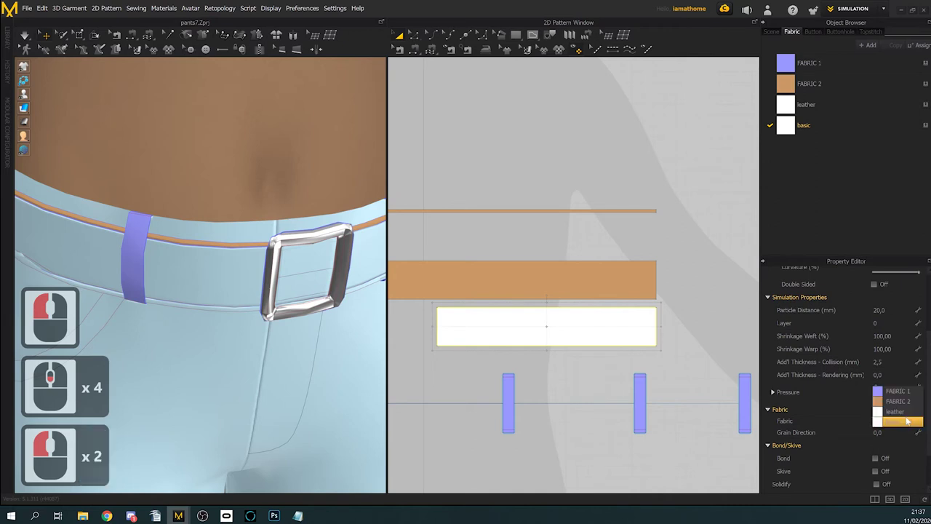
pyautogui.click(899, 402)
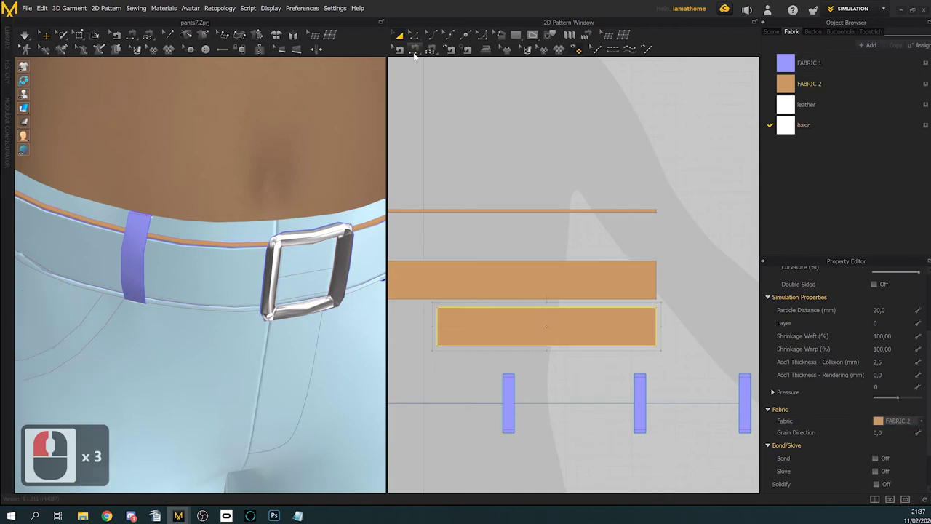
# Step: Sew the rectangle's outer short edge to the adjacent short end edge of the belt pattern with segment sewing
pyautogui.click(413, 50)
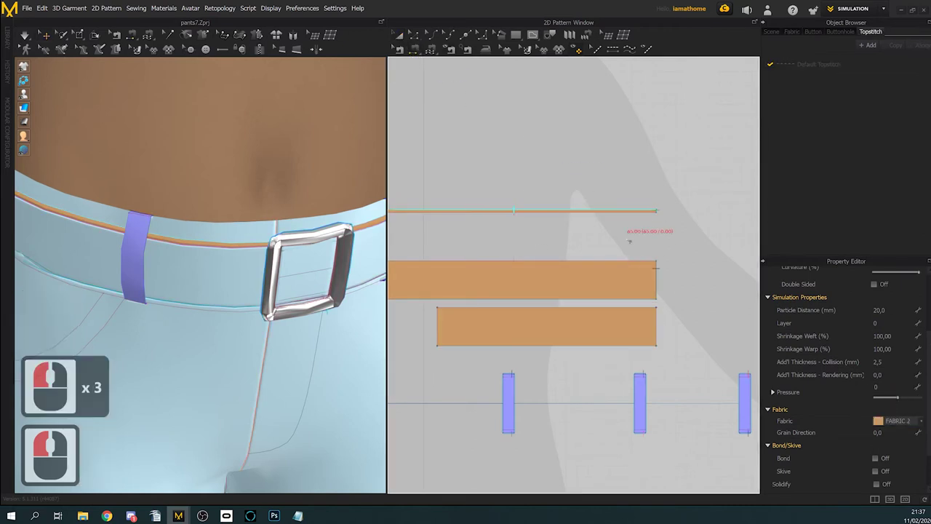
pyautogui.click(658, 308)
pyautogui.click(658, 278)
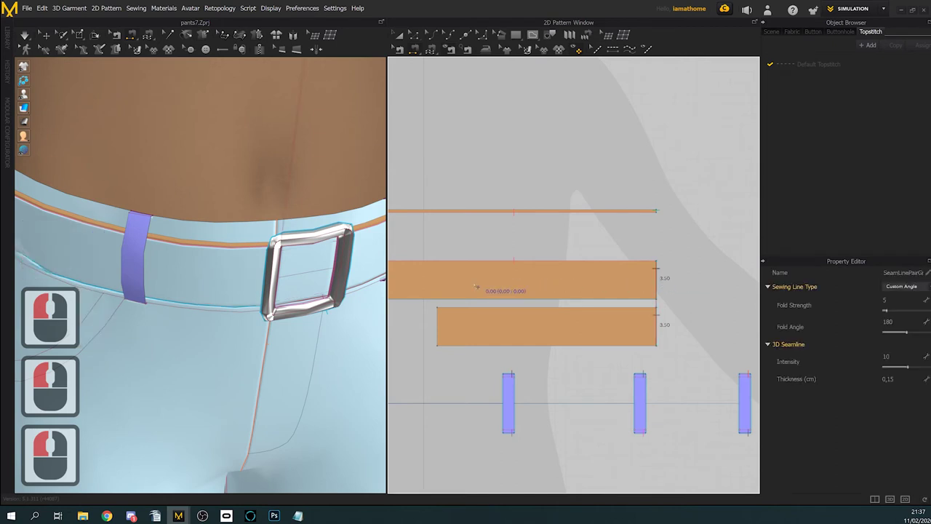
# Step: Move the new strip in 3D from chest height down in front of the pants and bring it closer to the body
pyautogui.scroll(-6, 342, 318)
pyautogui.scroll(-18, 342, 318)
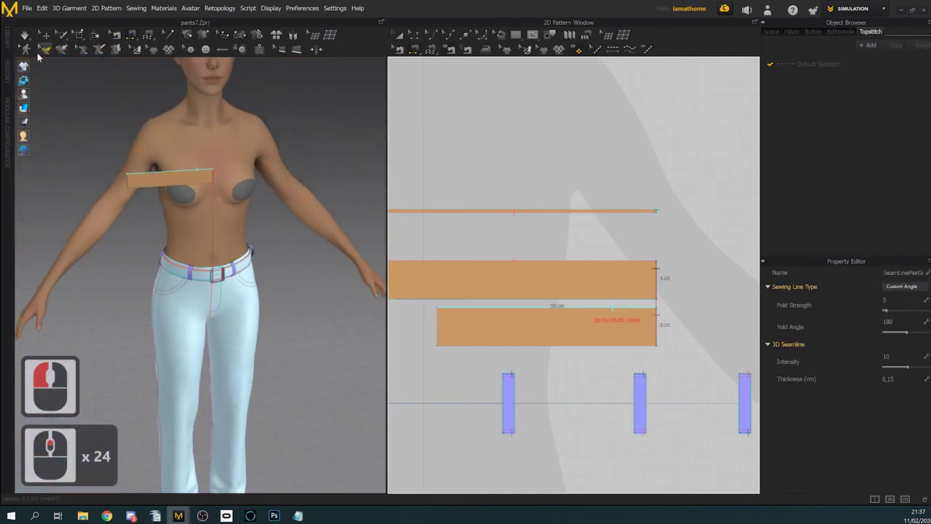
pyautogui.click(46, 35)
pyautogui.moveTo(180, 183); pyautogui.dragTo(185, 288)
pyautogui.moveTo(186, 288); pyautogui.dragTo(233, 324, button='right')
pyautogui.moveTo(214, 268); pyautogui.dragTo(172, 269)
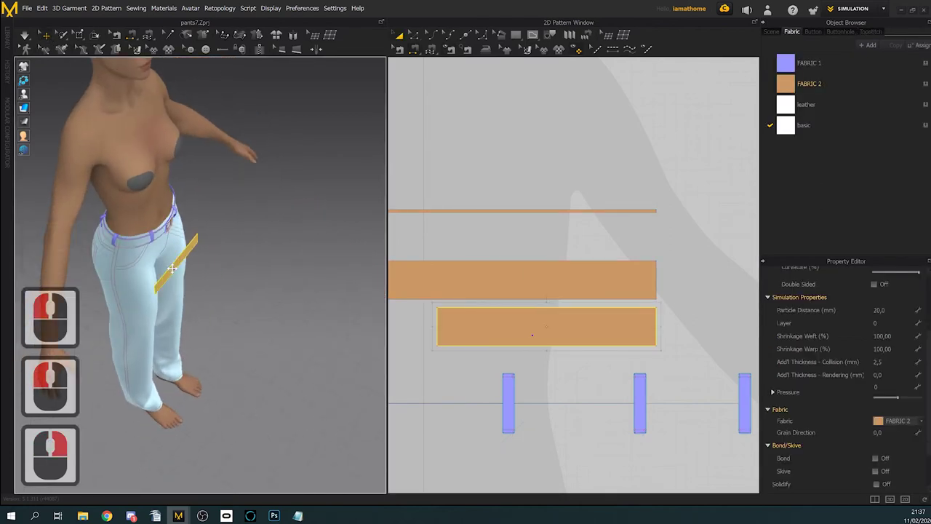
# Step: Position the new strip in 3D in front of the belt, with one short end beside the buckle
pyautogui.scroll(-17, 218, 182)
pyautogui.moveTo(247, 216); pyautogui.dragTo(216, 173, button='right')
pyautogui.scroll(-2, 215, 174)
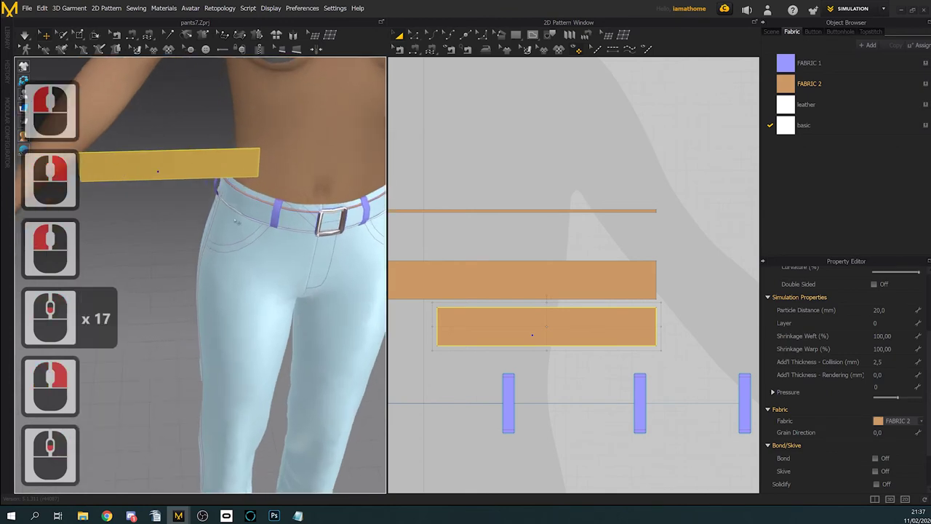
pyautogui.moveTo(216, 173); pyautogui.dragTo(207, 173, button='middle')
pyautogui.moveTo(206, 174); pyautogui.dragTo(270, 235)
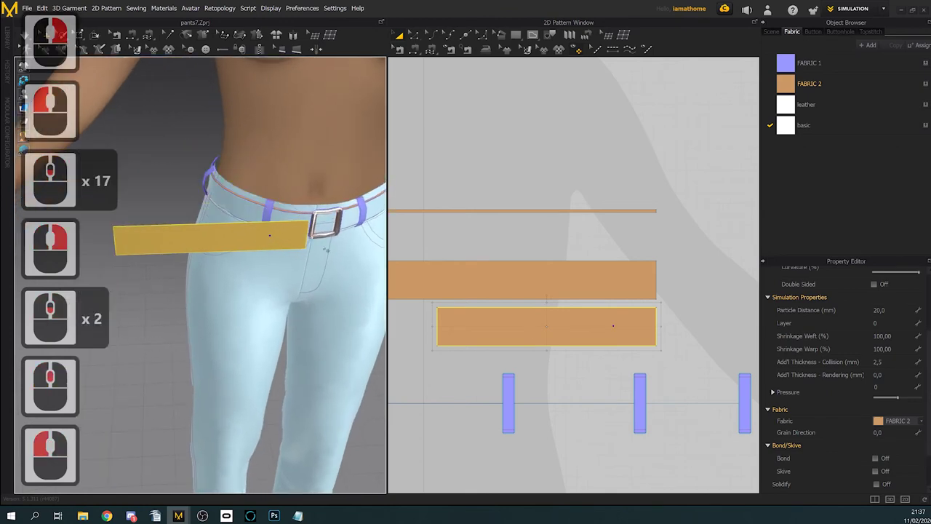
pyautogui.moveTo(293, 259); pyautogui.dragTo(285, 275, button='middle')
pyautogui.scroll(-3, 283, 272)
pyautogui.moveTo(262, 267); pyautogui.dragTo(277, 252)
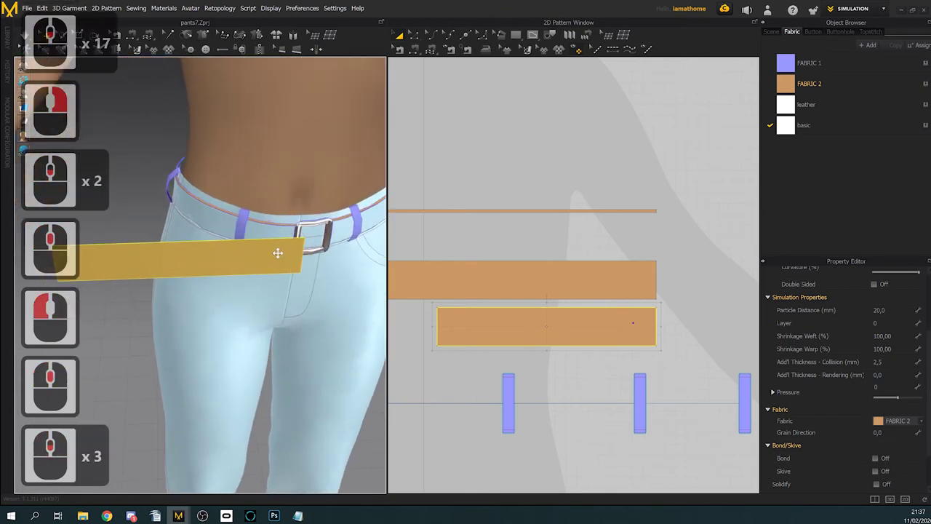
# Step: Compare with the belt's layer setting and set the new strip's layer to 2
pyautogui.click(478, 283)
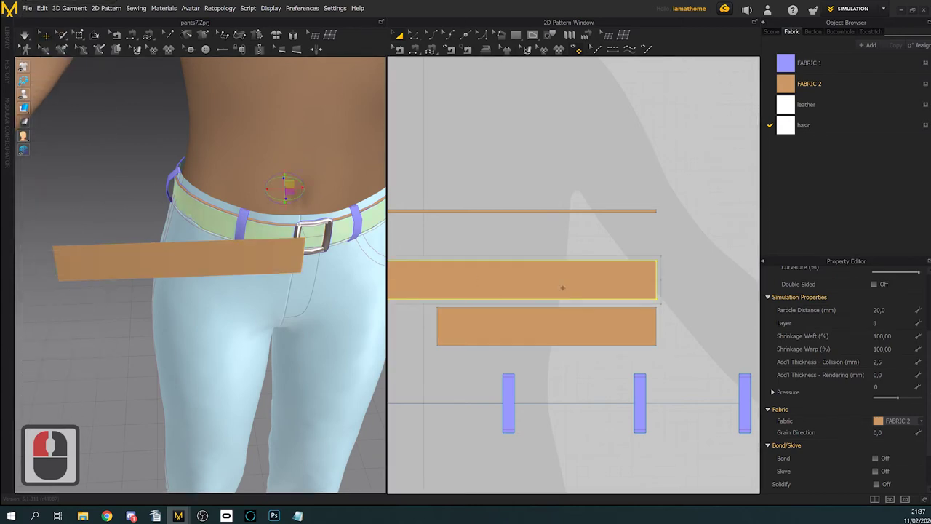
pyautogui.click(546, 326)
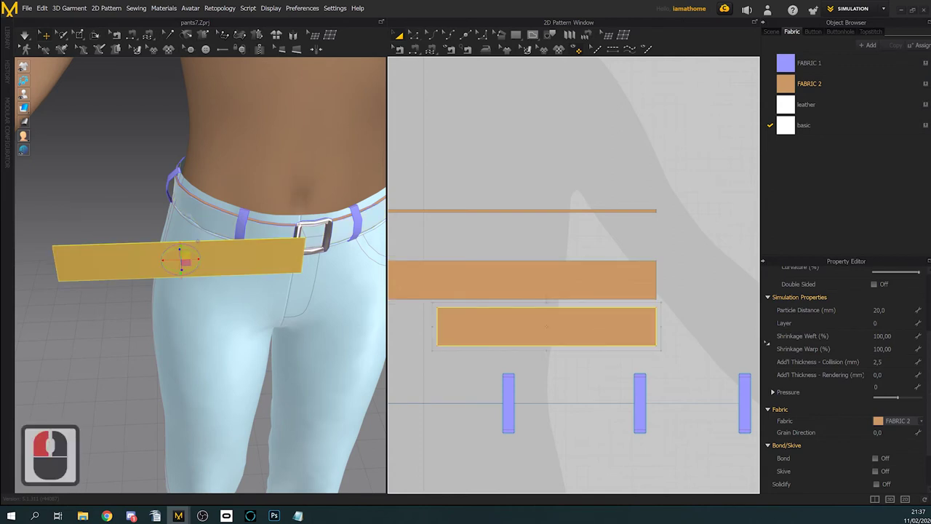
pyautogui.doubleClick(878, 323)
pyautogui.write('2')
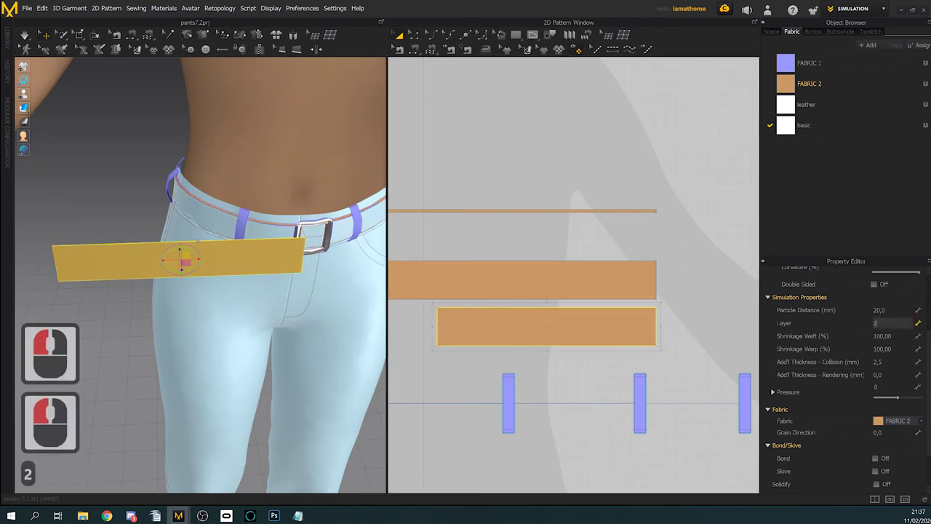
pyautogui.press('Return')
pyautogui.click(466, 288)
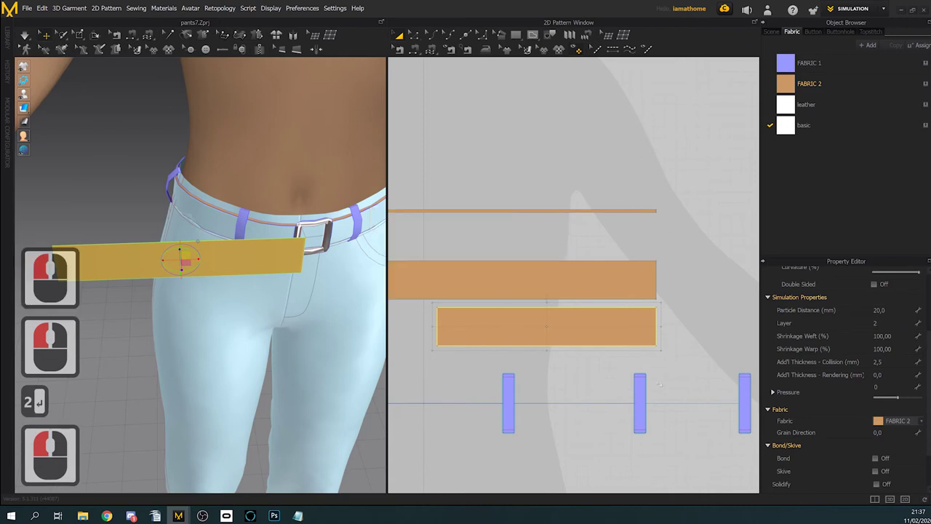
pyautogui.scroll(-6, 670, 332)
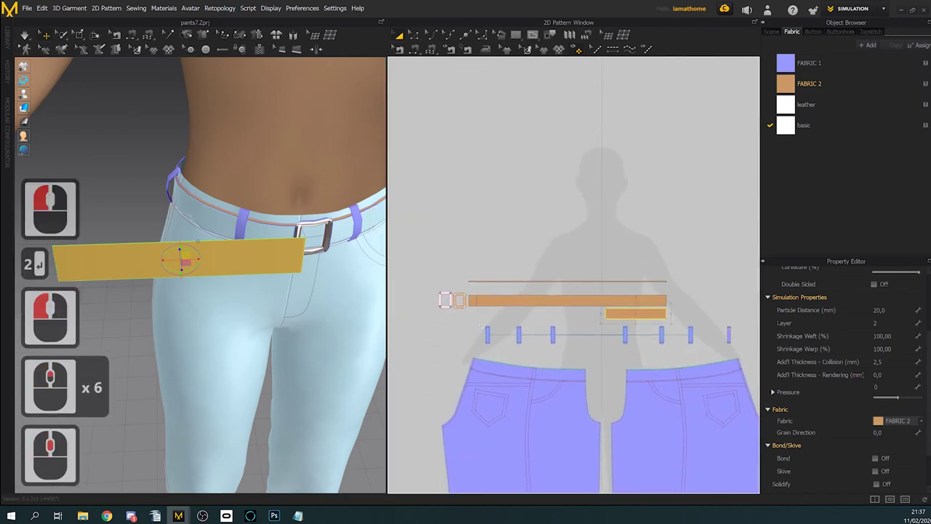
# Step: Select all seven belt loops and set their layer to 3, closing the layer information message
pyautogui.click(512, 347)
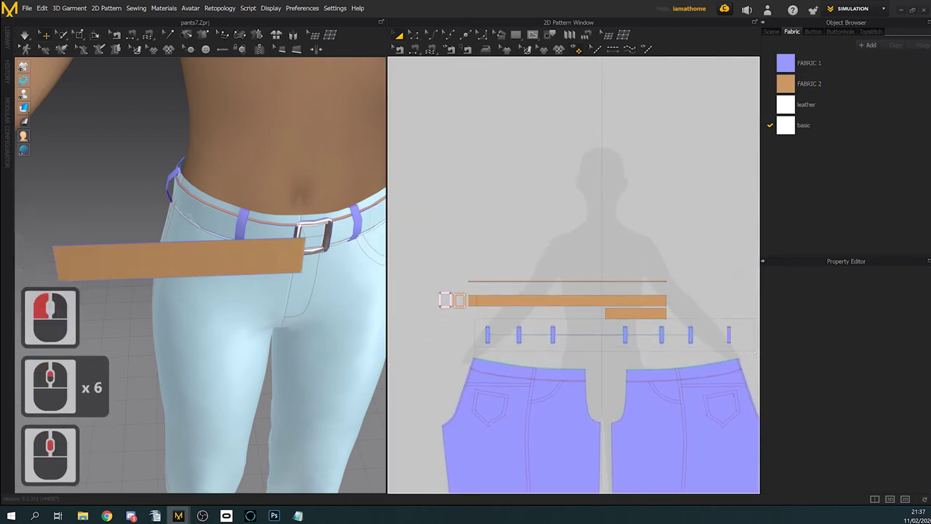
pyautogui.moveTo(755, 353); pyautogui.dragTo(756, 353)
pyautogui.doubleClick(883, 349)
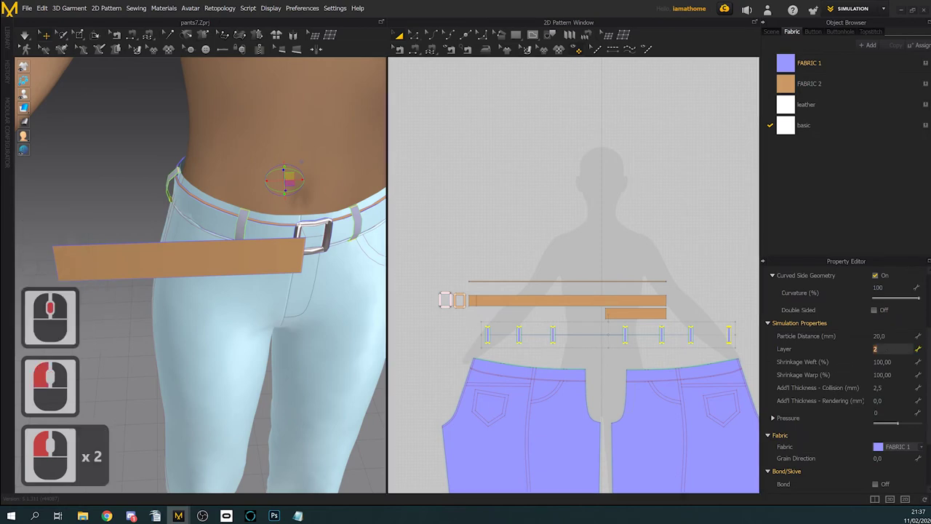
pyautogui.write('3')
pyautogui.press('Return')
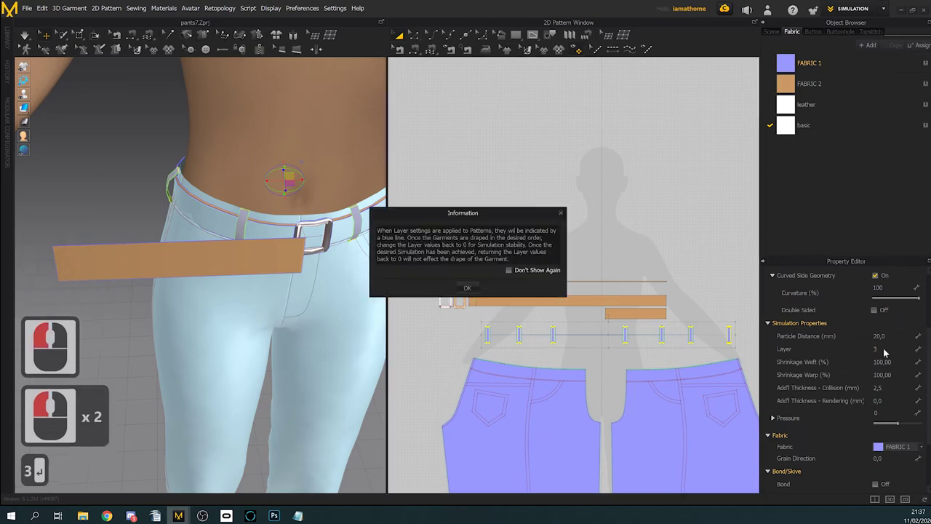
pyautogui.click(468, 289)
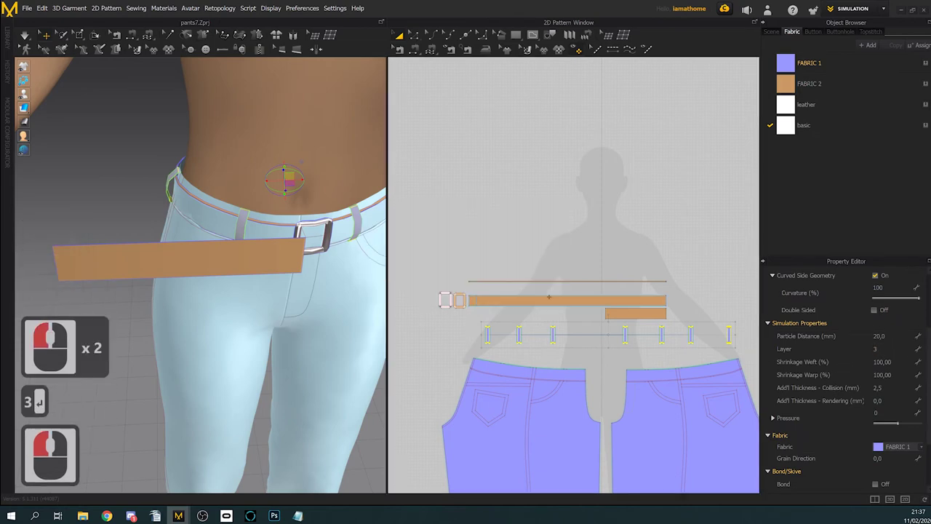
# Step: Move the new strip in 3D closer to the pants, level with the belt, with its short end meeting the buckle
pyautogui.moveTo(475, 301); pyautogui.dragTo(513, 307, button='middle')
pyautogui.moveTo(292, 300); pyautogui.dragTo(328, 303, button='middle')
pyautogui.moveTo(270, 329); pyautogui.dragTo(301, 329, button='right')
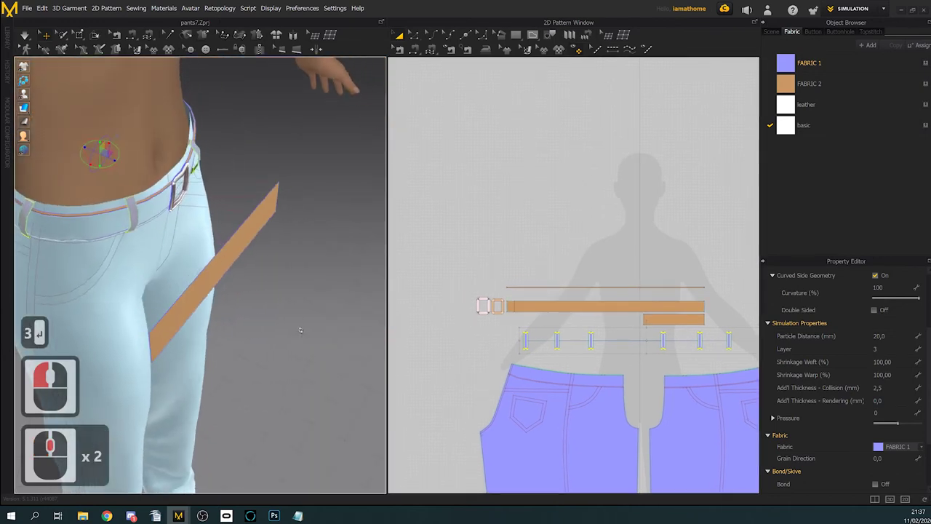
pyautogui.moveTo(197, 275); pyautogui.dragTo(91, 262)
pyautogui.moveTo(91, 262); pyautogui.dragTo(273, 256, button='right')
pyautogui.moveTo(271, 254); pyautogui.dragTo(342, 311)
pyautogui.moveTo(342, 310); pyautogui.dragTo(372, 334, button='right')
pyautogui.moveTo(256, 337); pyautogui.dragTo(177, 318)
pyautogui.moveTo(178, 319); pyautogui.dragTo(244, 361, button='right')
pyautogui.moveTo(243, 361); pyautogui.dragTo(235, 365, button='middle')
pyautogui.moveTo(272, 312); pyautogui.dragTo(269, 332)
pyautogui.moveTo(288, 382); pyautogui.dragTo(262, 375, button='right')
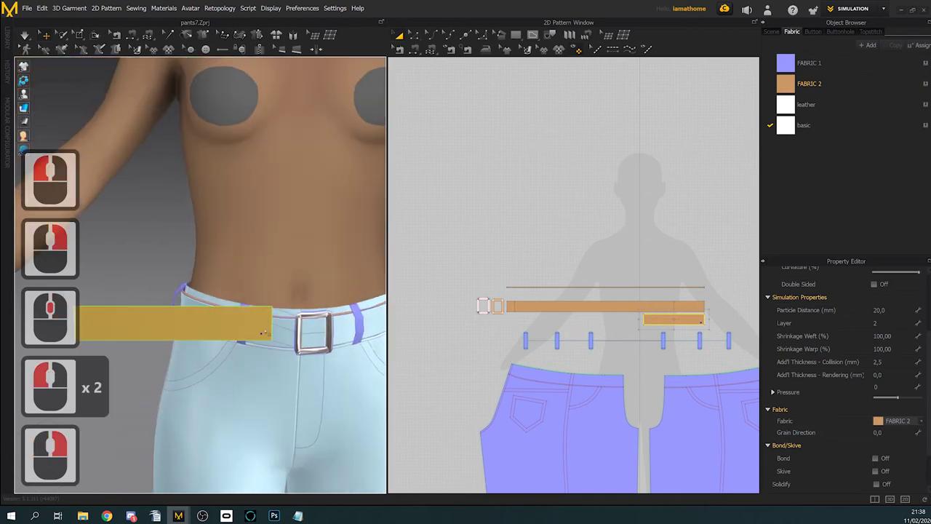
pyautogui.moveTo(256, 327); pyautogui.dragTo(283, 335)
# Step: Free-sew the strip's lower long edge to the belt's lower edge over about 16 cm from the shared end
pyautogui.scroll(-3, 668, 304)
pyautogui.moveTo(668, 303); pyautogui.dragTo(596, 286, button='middle')
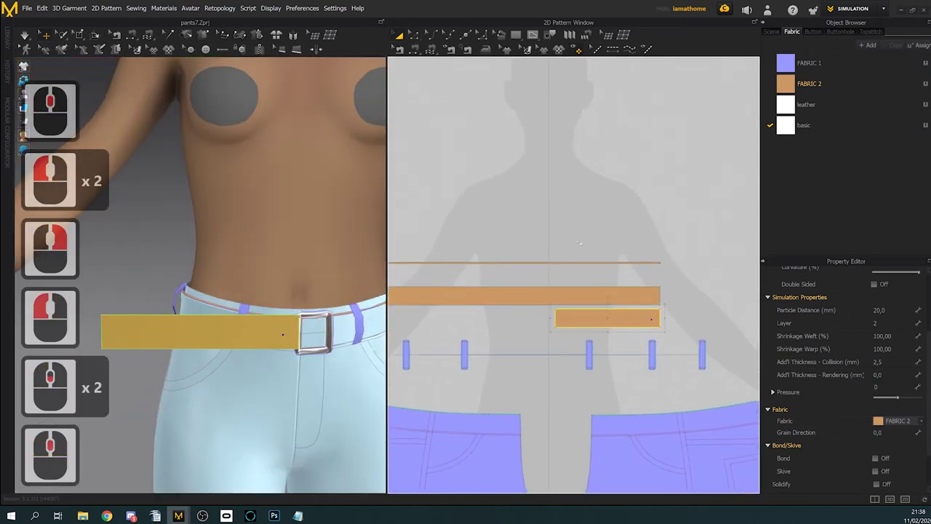
pyautogui.moveTo(432, 52); pyautogui.dragTo(445, 66)
pyautogui.scroll(-2, 647, 288)
pyautogui.scroll(2, 651, 295)
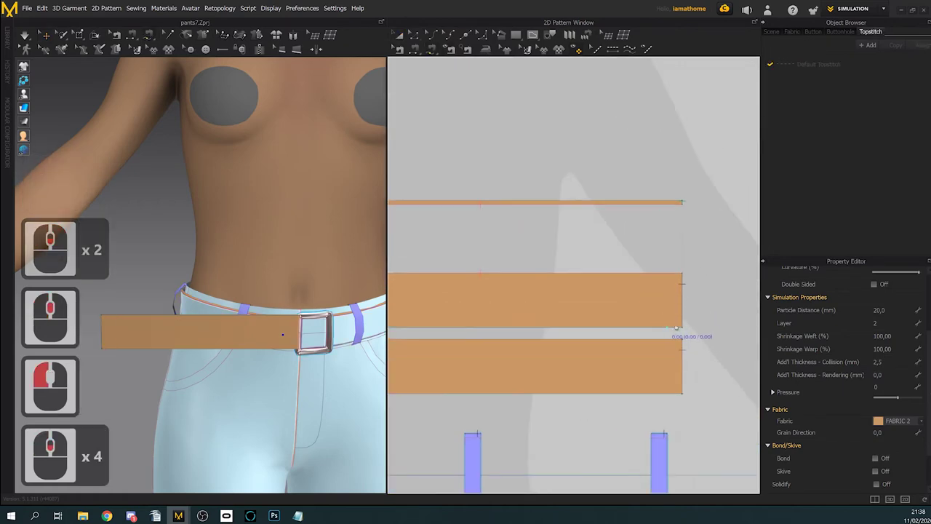
pyautogui.scroll(2, 728, 337)
pyautogui.click(709, 332)
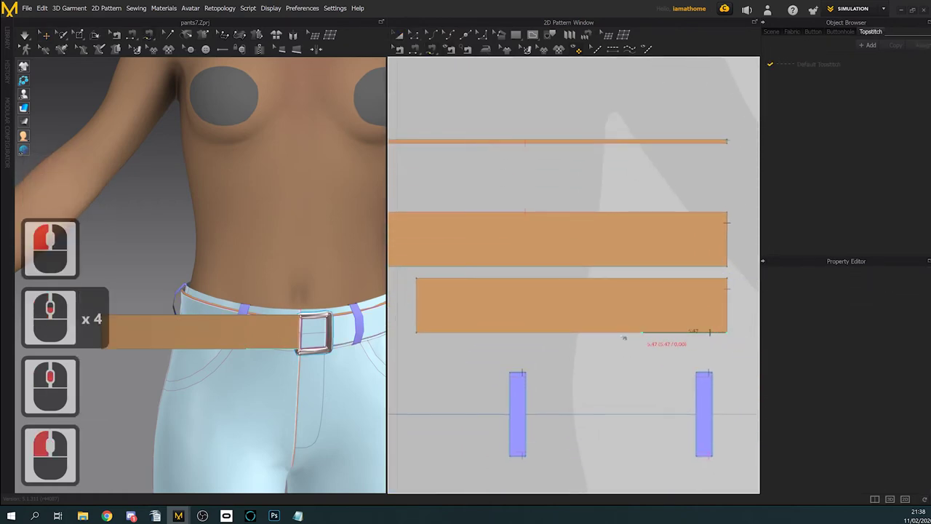
pyautogui.click(478, 333)
pyautogui.click(717, 267)
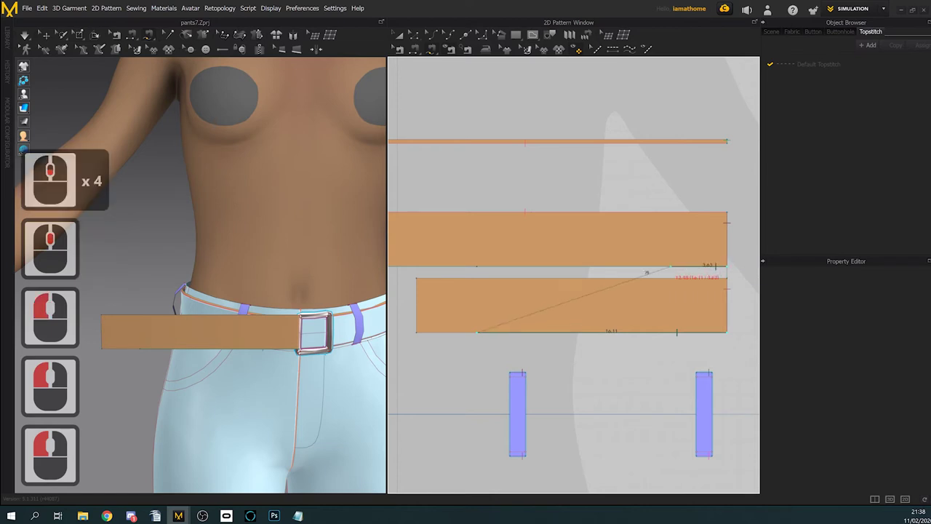
pyautogui.click(478, 267)
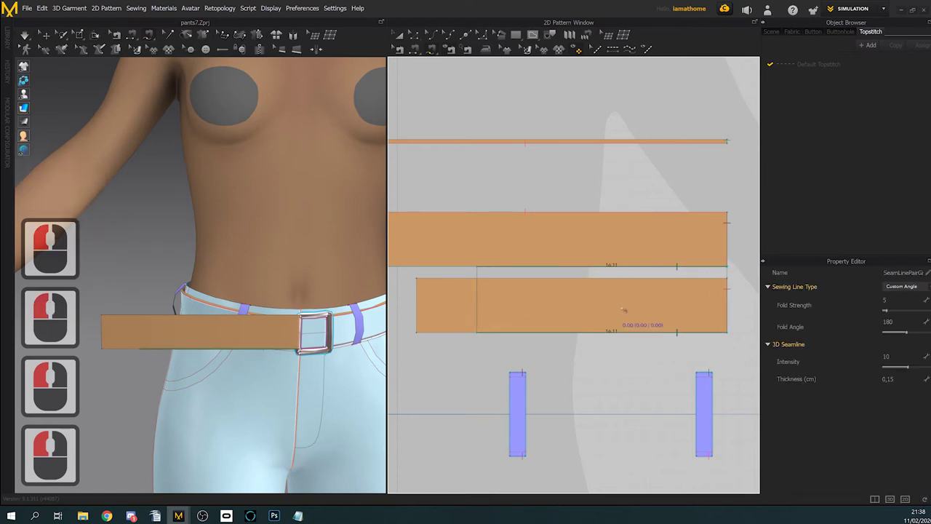
# Step: Free-sew the strip's upper long edge to the belt's upper edge over about 15.5 cm from the shared end
pyautogui.click(727, 279)
pyautogui.click(486, 278)
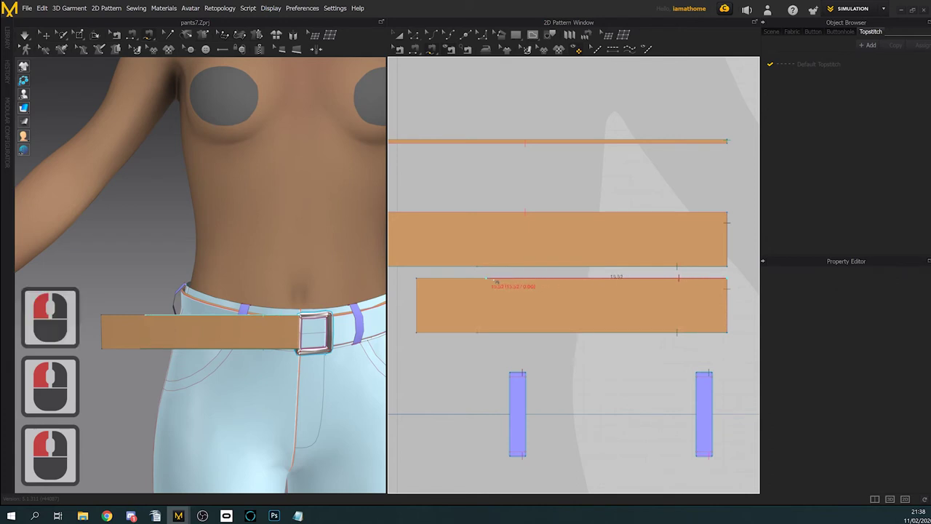
pyautogui.click(729, 216)
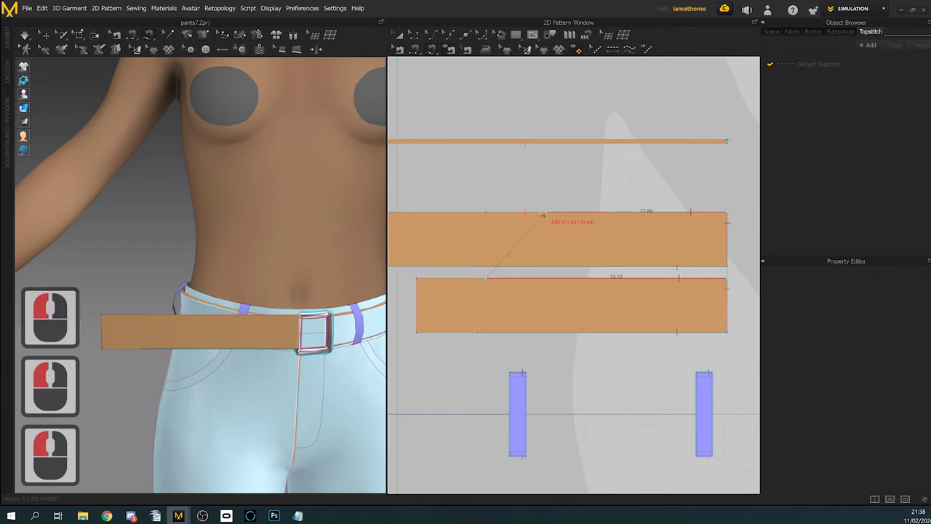
pyautogui.click(488, 214)
pyautogui.scroll(-4, 420, 347)
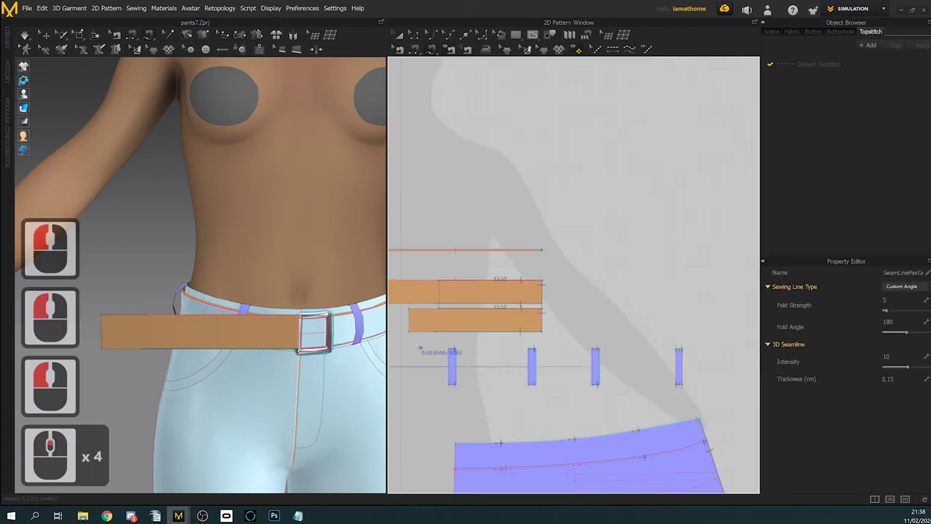
pyautogui.scroll(5, 446, 289)
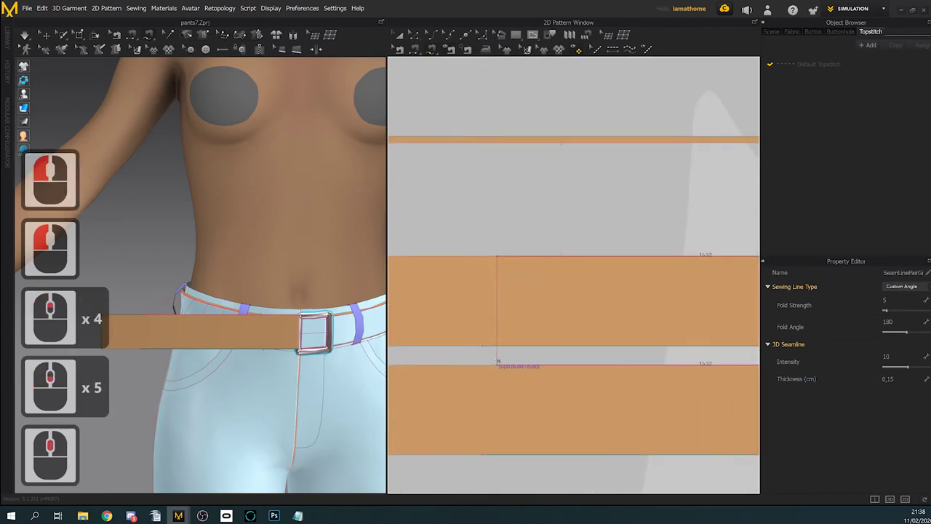
pyautogui.scroll(-4, 539, 299)
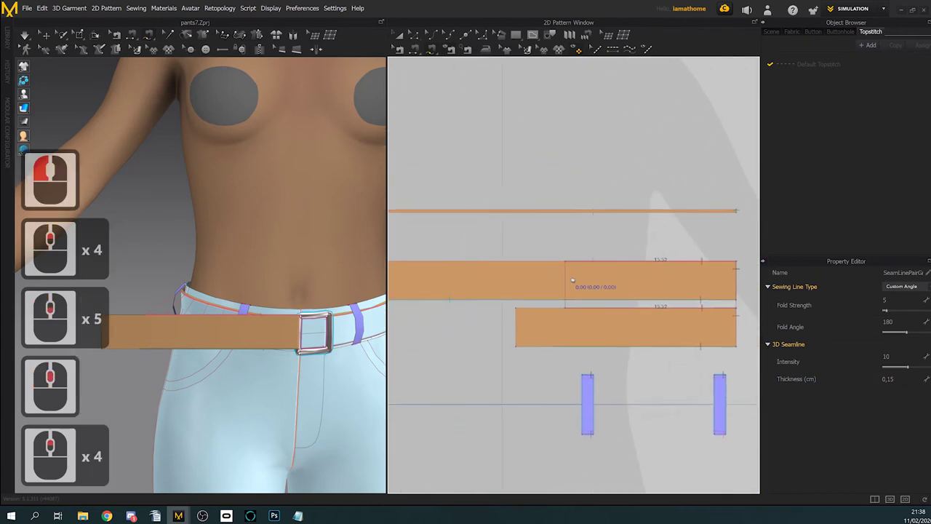
# Step: Run the simulation to wrap the sewn strip onto the belt, and stop it
pyautogui.moveTo(165, 382); pyautogui.dragTo(201, 238, button='right')
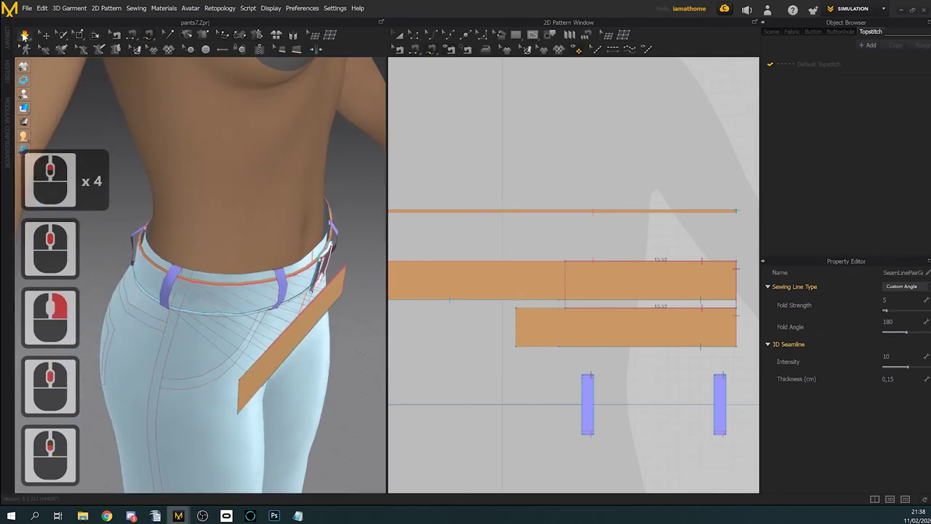
pyautogui.click(24, 35)
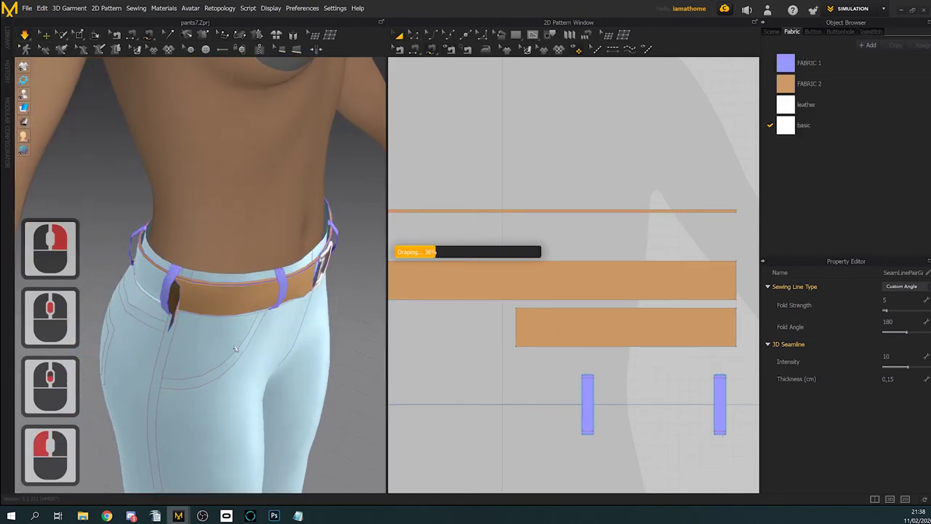
pyautogui.moveTo(213, 304)
pyautogui.mouseDown(button='right')
pyautogui.moveTo(187, 302)
pyautogui.moveTo(203, 301)
pyautogui.mouseUp(button='right')
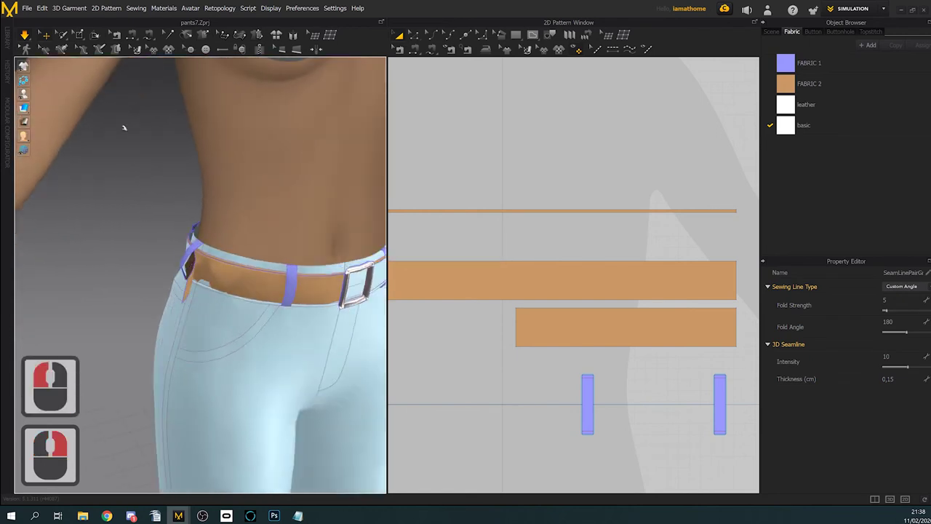
pyautogui.click(24, 35)
# Step: Pull the strip's free end outward at the side belt loop and run the simulation to drape it again
pyautogui.moveTo(146, 285); pyautogui.dragTo(241, 288, button='right')
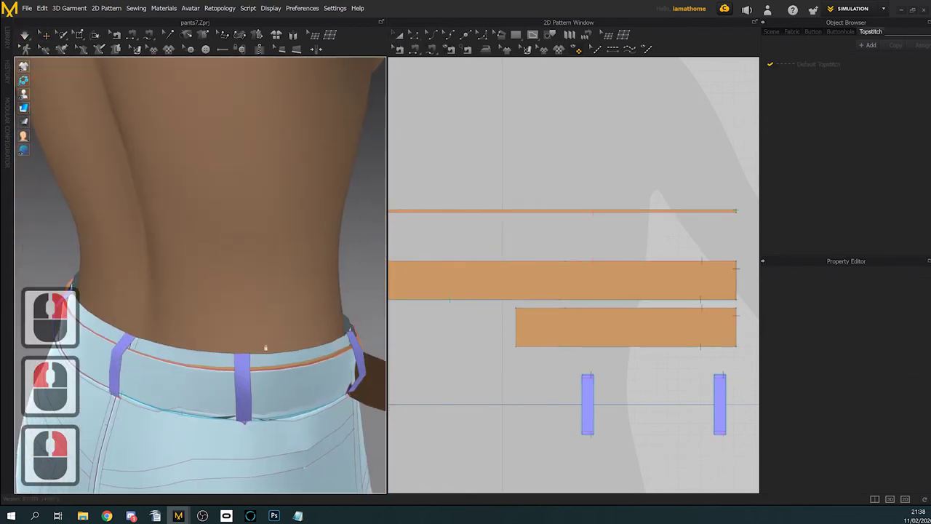
pyautogui.scroll(-3, 267, 347)
pyautogui.moveTo(308, 352); pyautogui.dragTo(281, 356, button='right')
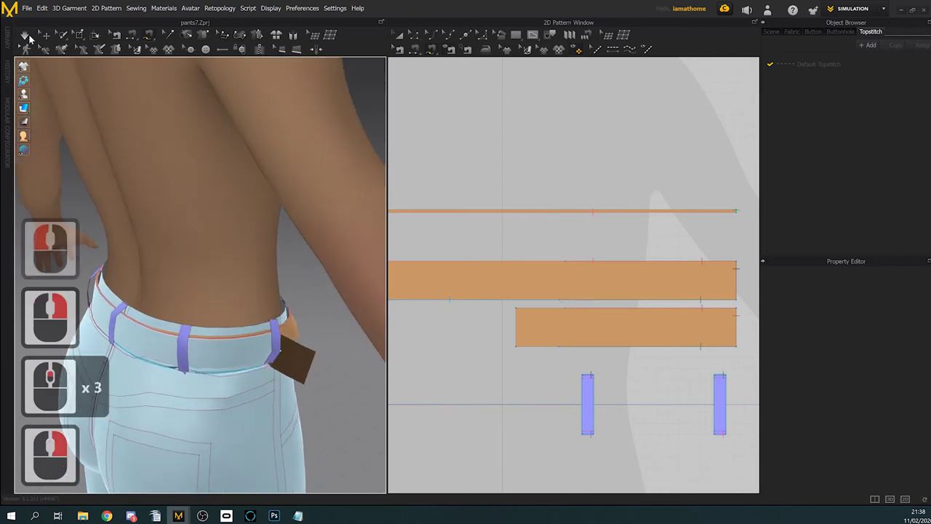
pyautogui.click(46, 35)
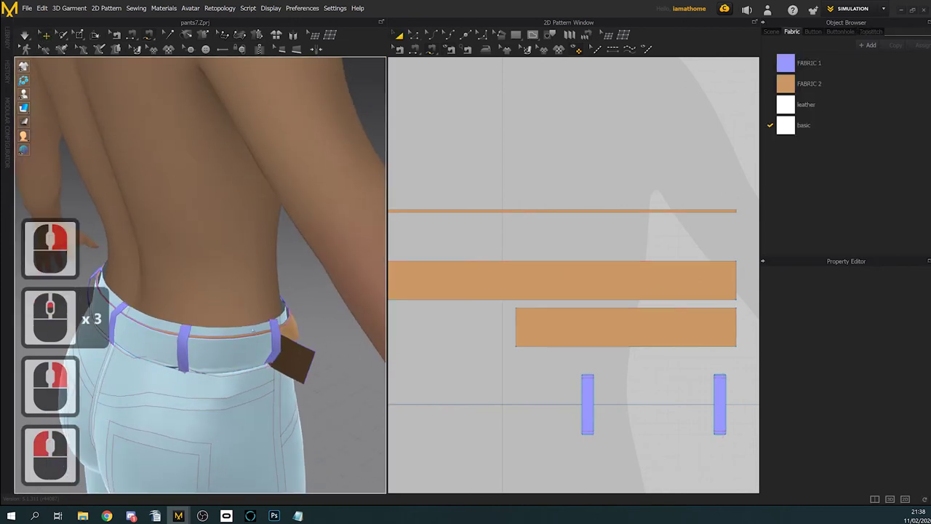
pyautogui.moveTo(279, 351); pyautogui.dragTo(314, 357)
pyautogui.click(297, 361)
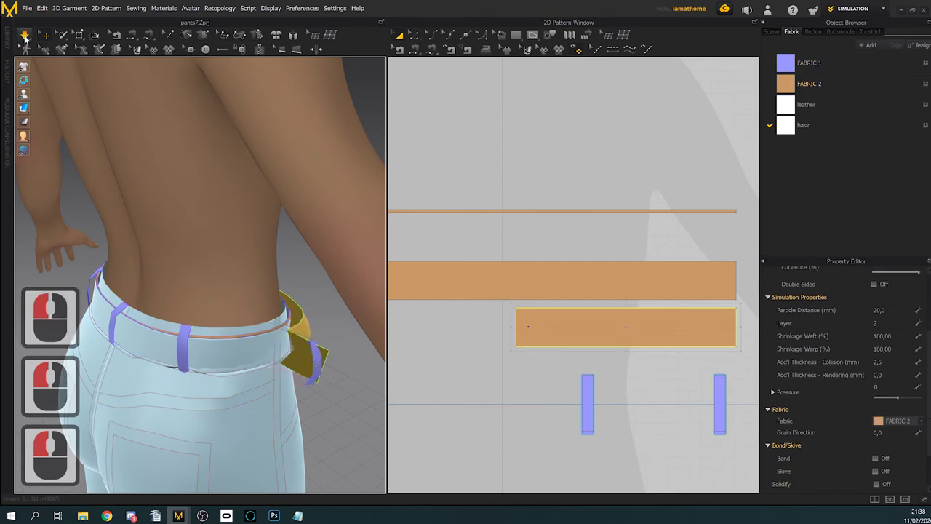
pyautogui.click(25, 38)
pyautogui.moveTo(214, 218); pyautogui.dragTo(214, 251, button='right')
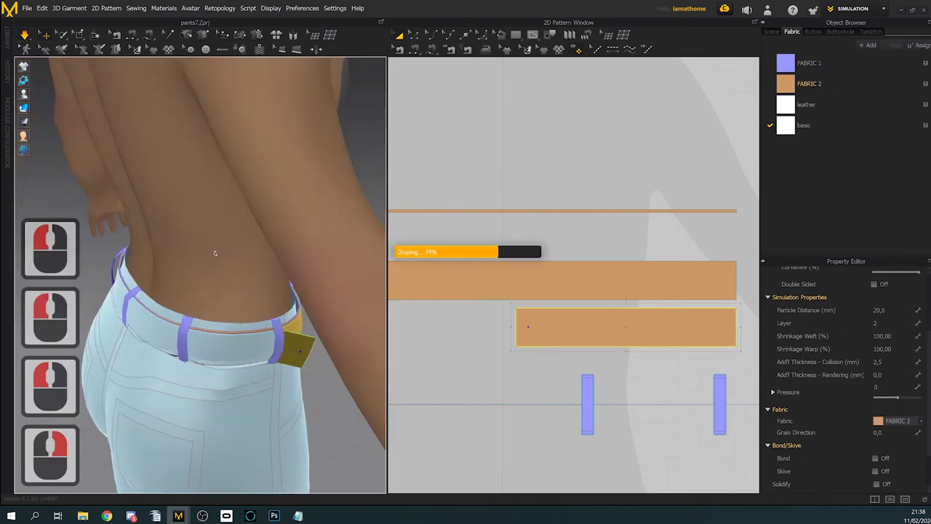
pyautogui.moveTo(241, 350); pyautogui.dragTo(270, 340, button='right')
# Step: Tug the strip's free end and lower edge into place around the side belt loop during simulation, and stop simulating
pyautogui.moveTo(244, 320); pyautogui.dragTo(276, 355)
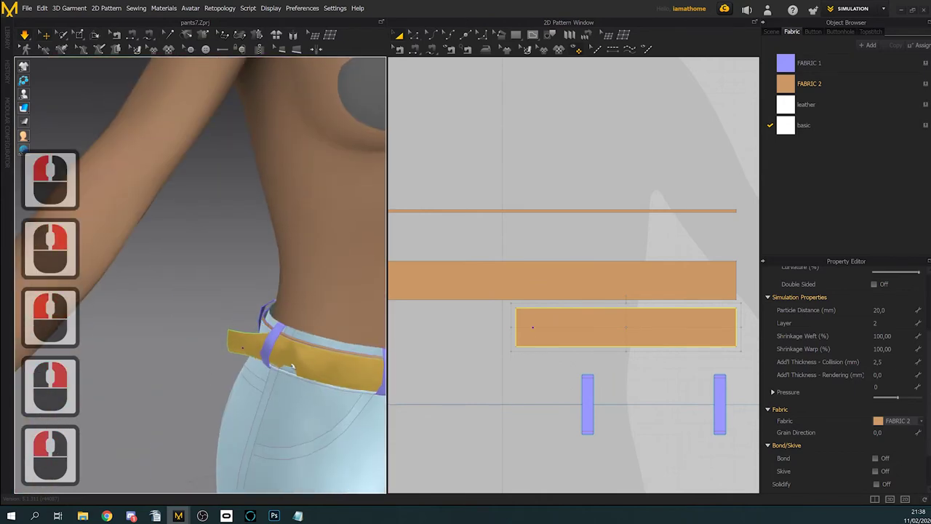
pyautogui.click(292, 368)
pyautogui.moveTo(292, 367); pyautogui.dragTo(271, 368, button='right')
pyautogui.click(46, 37)
pyautogui.moveTo(314, 304); pyautogui.dragTo(287, 281, button='middle')
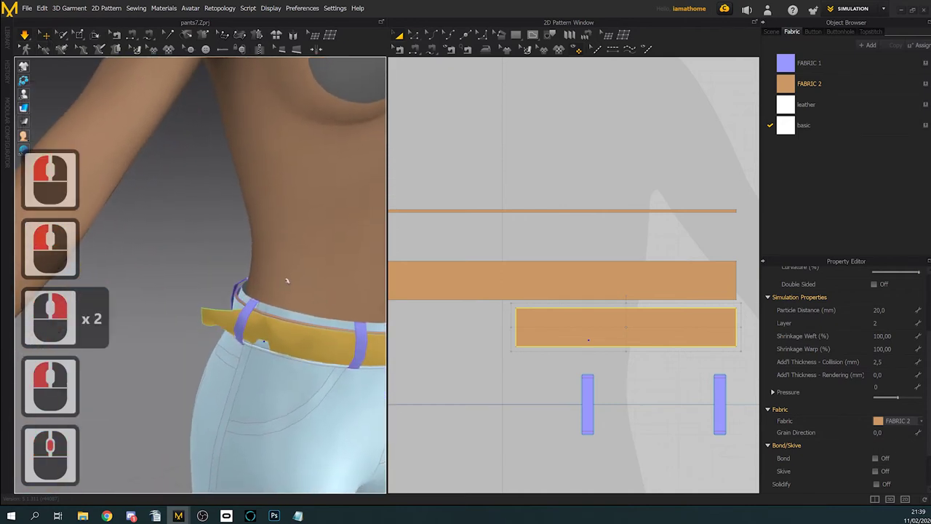
pyautogui.scroll(2, 287, 281)
pyautogui.click(28, 36)
# Step: Split the strip's free short edge into two segments using Uniform Split
pyautogui.moveTo(495, 323); pyautogui.dragTo(549, 321, button='middle')
pyautogui.scroll(2, 549, 321)
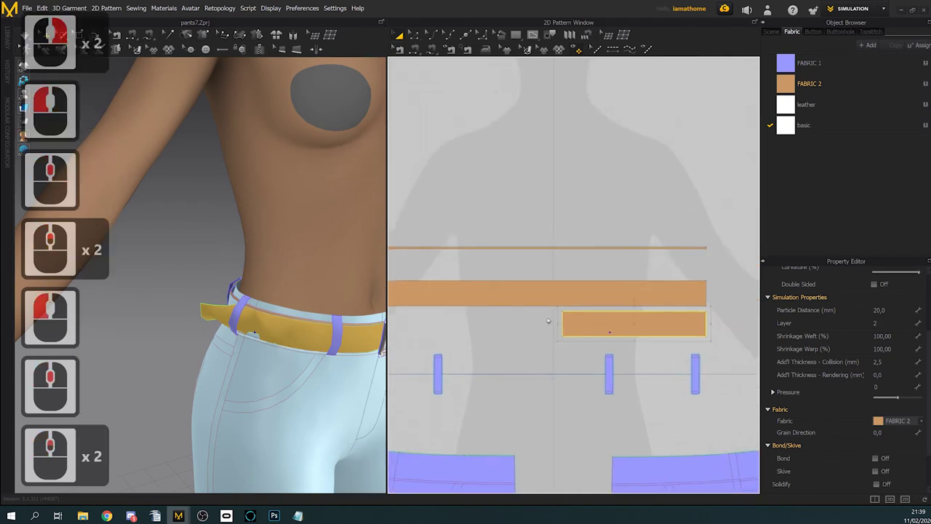
pyautogui.scroll(3, 549, 321)
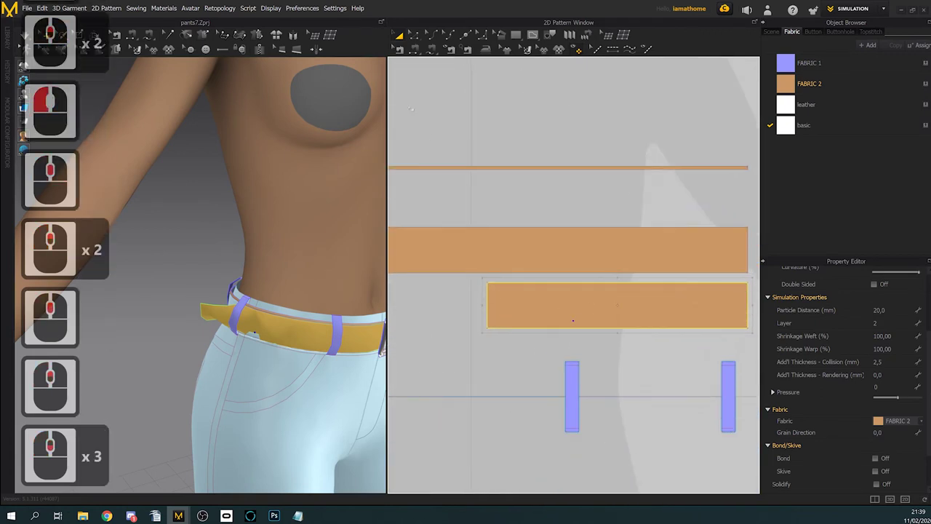
pyautogui.click(414, 34)
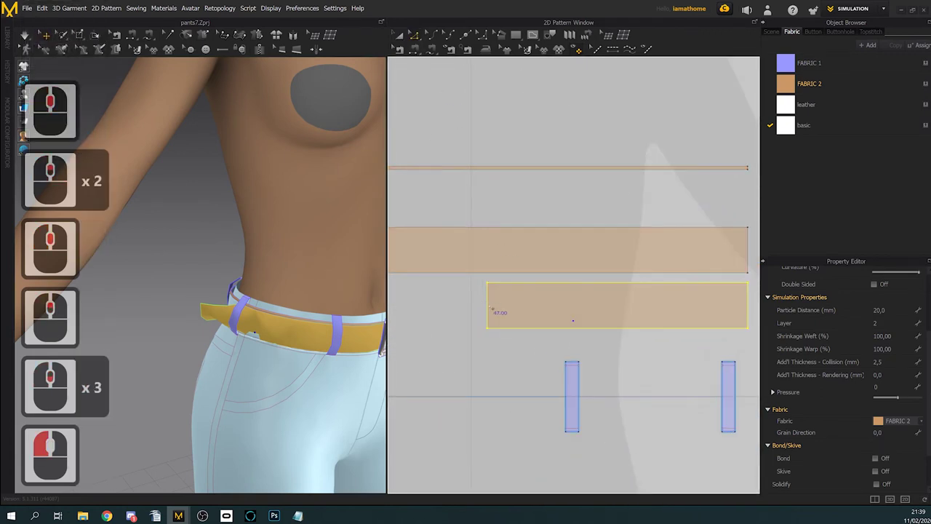
pyautogui.rightClick(489, 311)
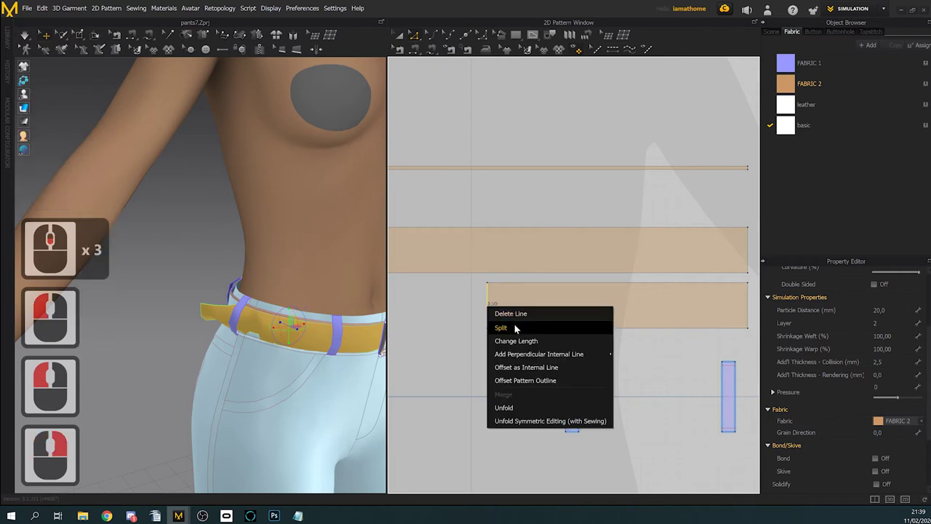
pyautogui.click(515, 325)
pyautogui.click(444, 296)
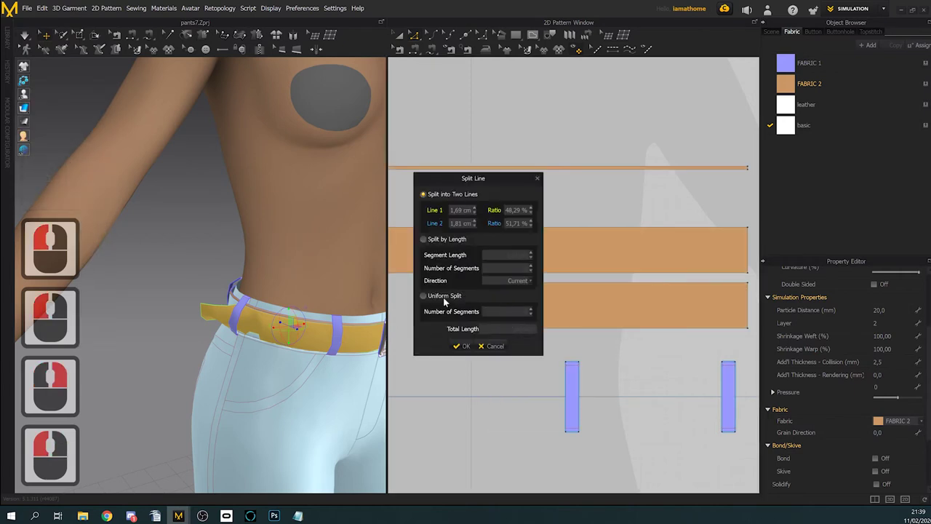
pyautogui.click(466, 346)
# Step: Pull the new middle point of the strip's free short edge outward to form a pointed belt tip
pyautogui.click(483, 353)
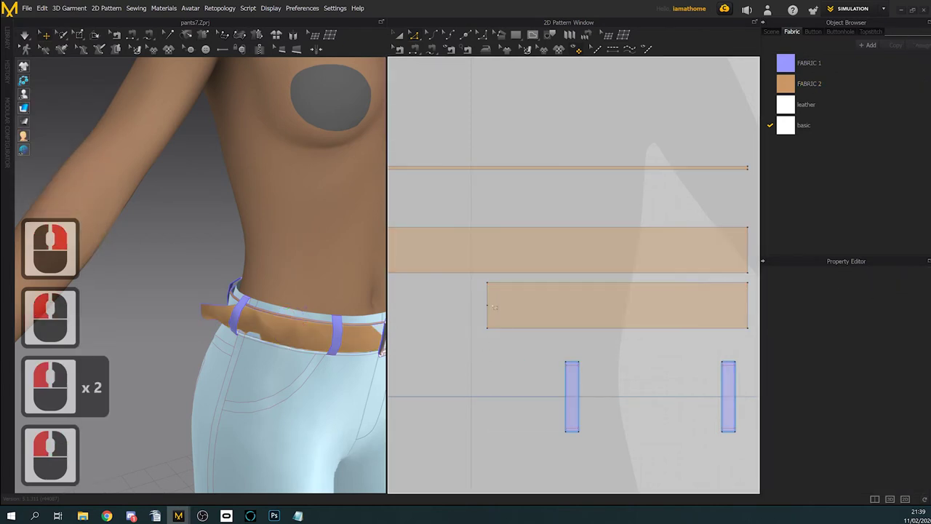
pyautogui.moveTo(488, 306); pyautogui.dragTo(466, 305)
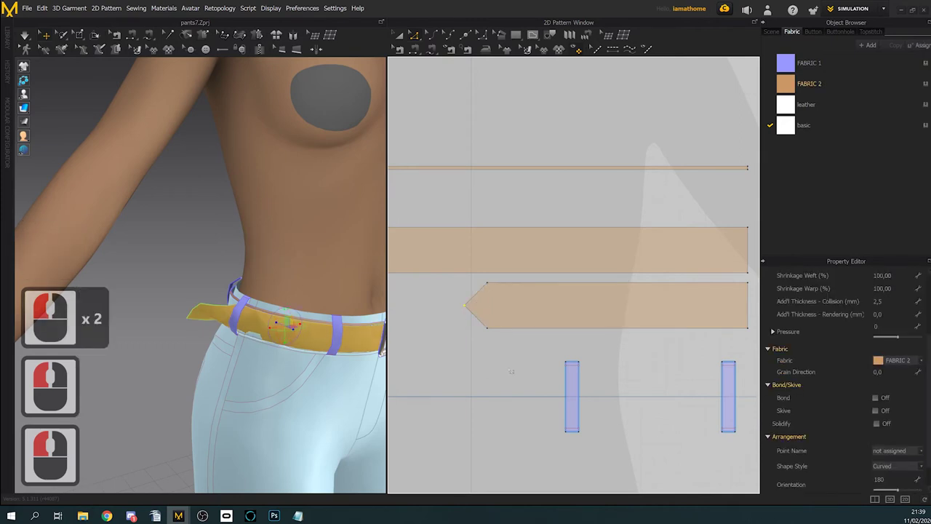
pyautogui.click(512, 372)
# Step: Unfreeze the long belt strip that runs around the waist behind the metal buckle
pyautogui.moveTo(372, 353); pyautogui.dragTo(359, 352, button='right')
pyautogui.moveTo(359, 352); pyautogui.dragTo(317, 342, button='middle')
pyautogui.moveTo(317, 342); pyautogui.dragTo(285, 351, button='right')
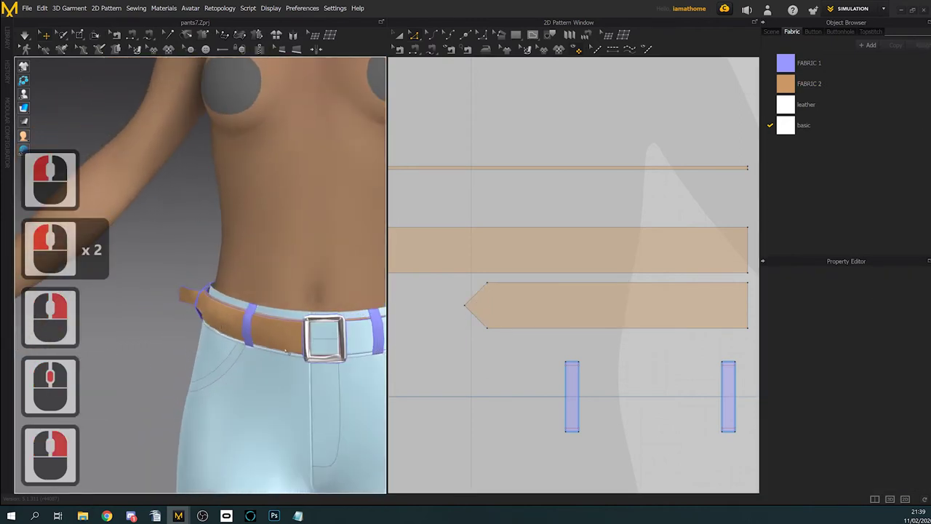
pyautogui.moveTo(285, 352); pyautogui.dragTo(240, 331, button='middle')
pyautogui.click(357, 311)
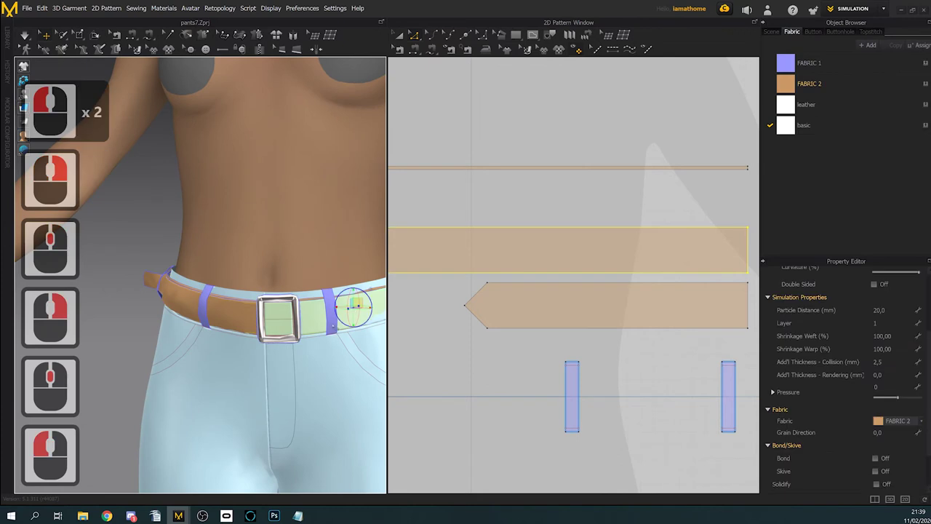
pyautogui.scroll(-6, 601, 352)
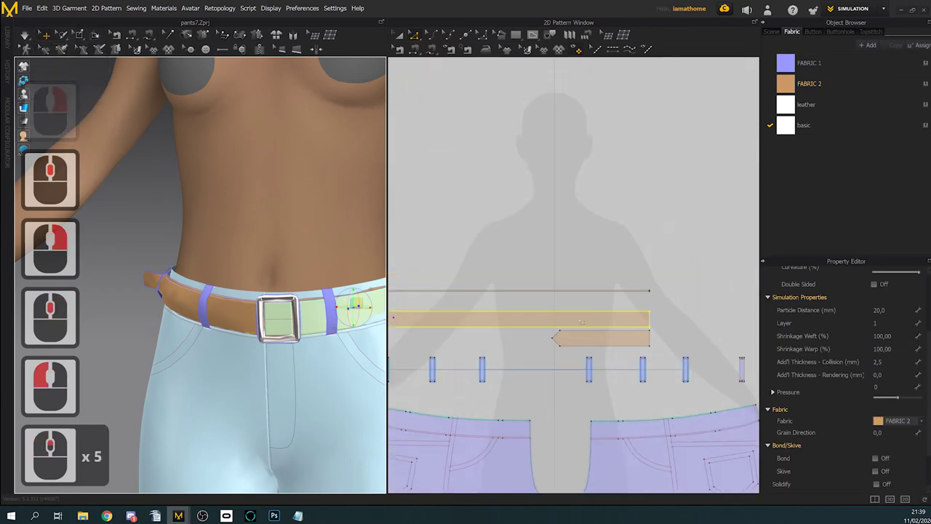
pyautogui.rightClick(313, 316)
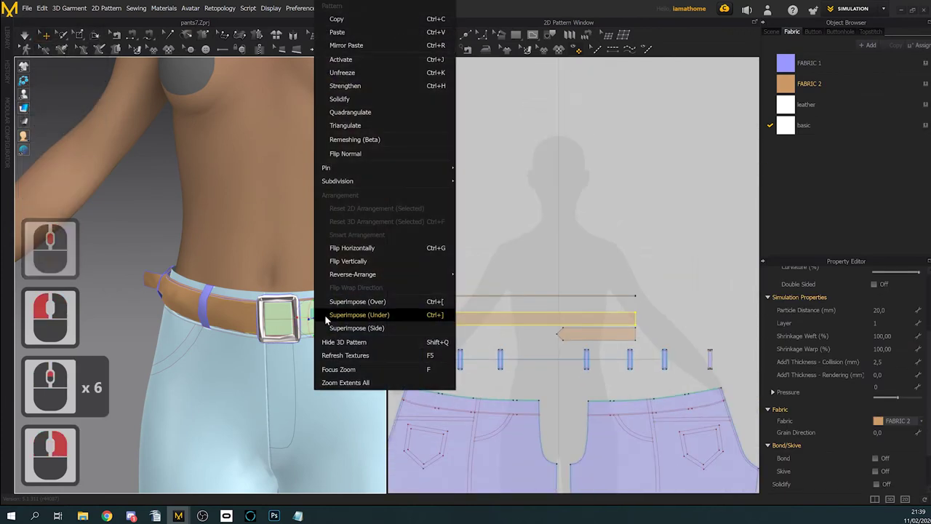
pyautogui.click(364, 72)
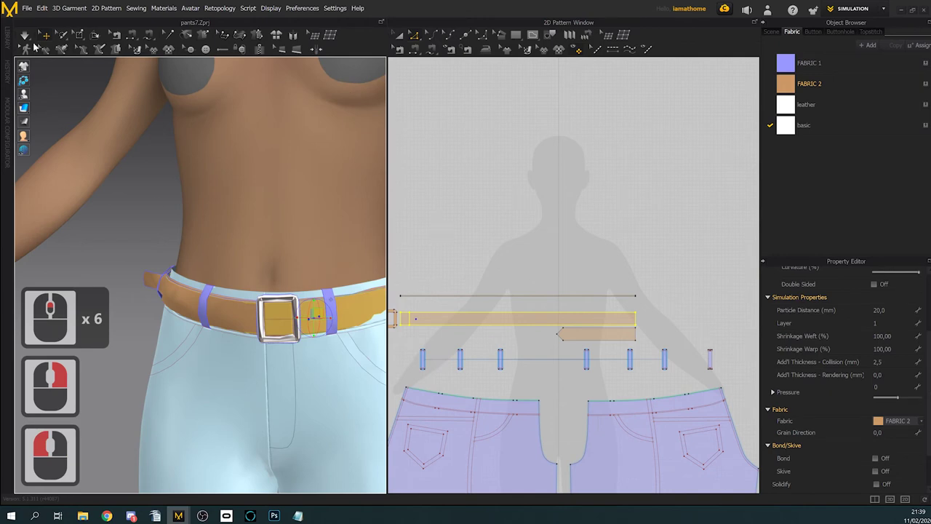
# Step: Run the simulation to drape the unfrozen belt together with the buckle, and stop simulating
pyautogui.click(25, 35)
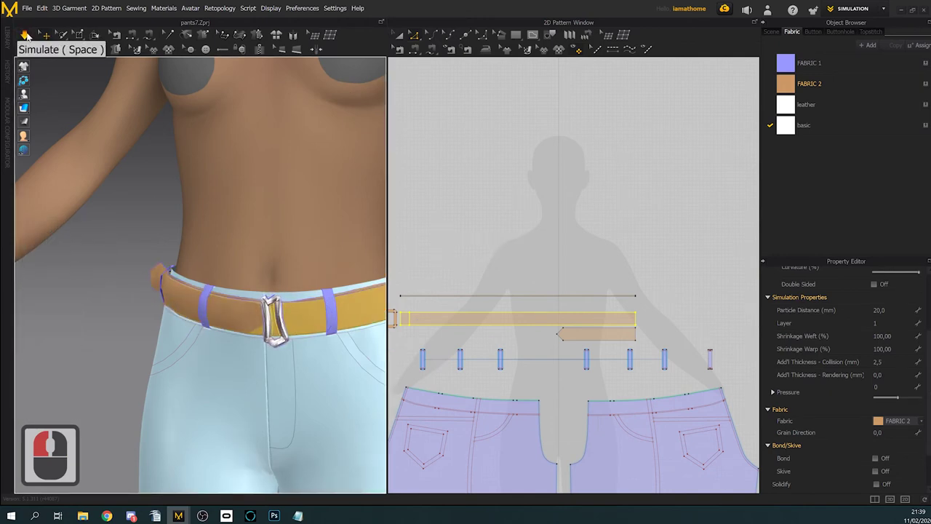
pyautogui.click(25, 35)
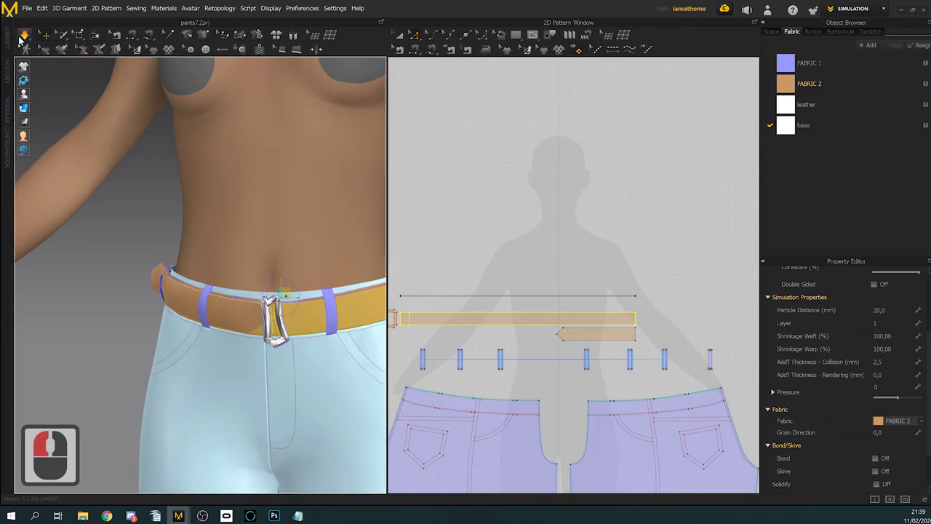
pyautogui.click(24, 35)
pyautogui.scroll(-2, 501, 297)
pyautogui.scroll(10, 501, 297)
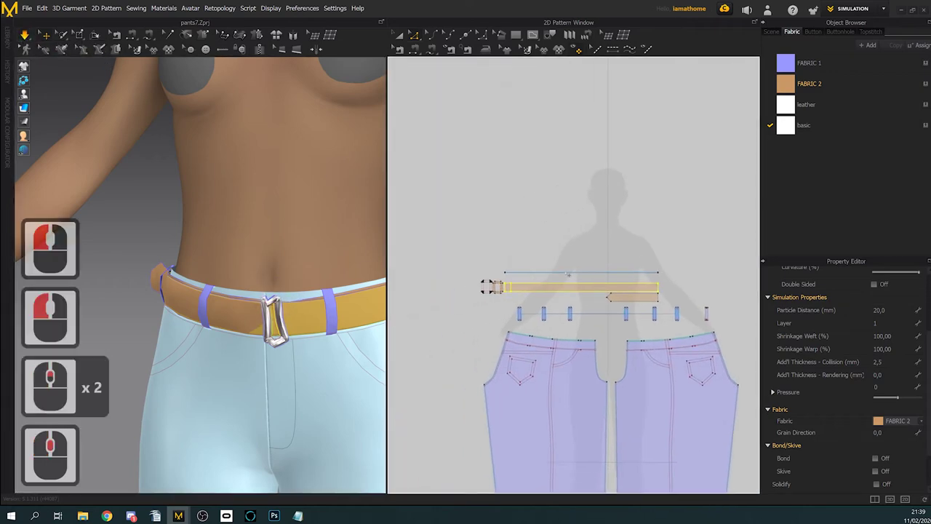
pyautogui.scroll(3, 492, 281)
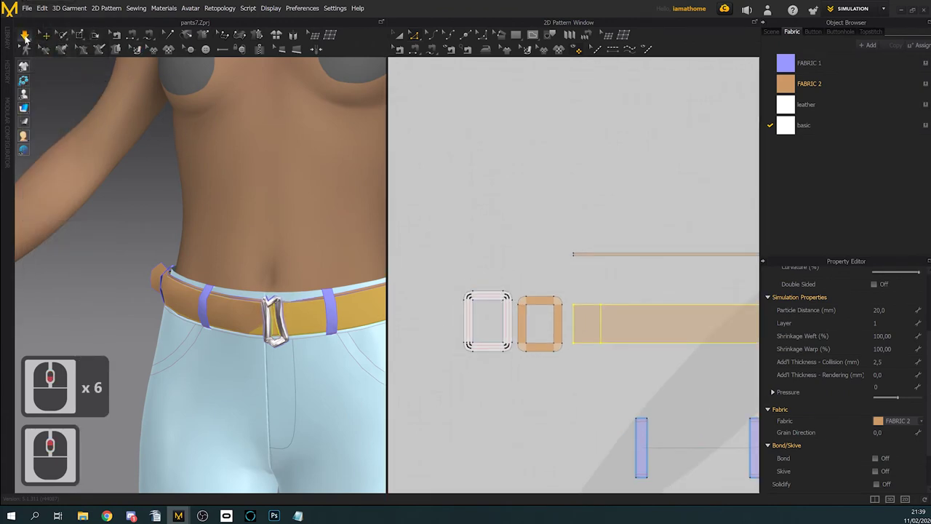
pyautogui.click(24, 38)
pyautogui.click(540, 323)
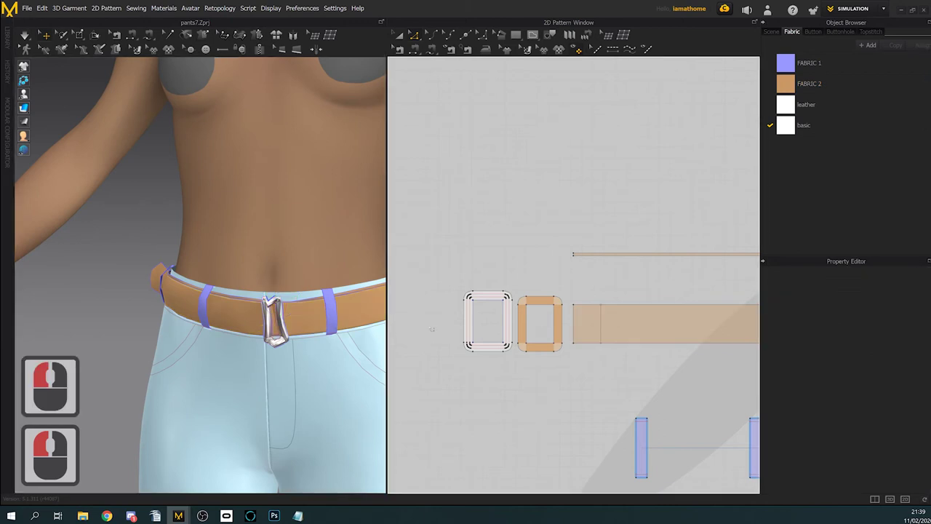
# Step: Undo the belt and buckle simulation
pyautogui.hotkey('ctrl', 'z')
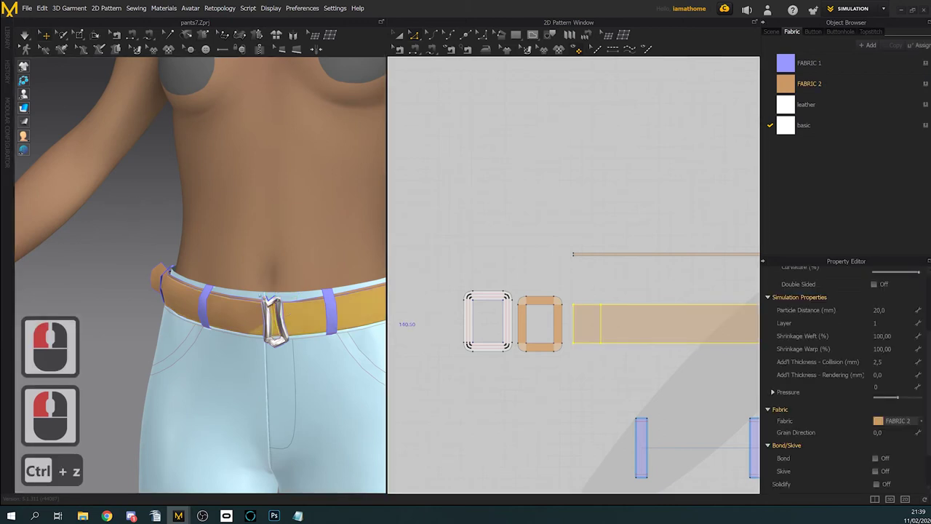
pyautogui.hotkey('ctrl', 'z')
pyautogui.hotkey('ctrl', 'z')
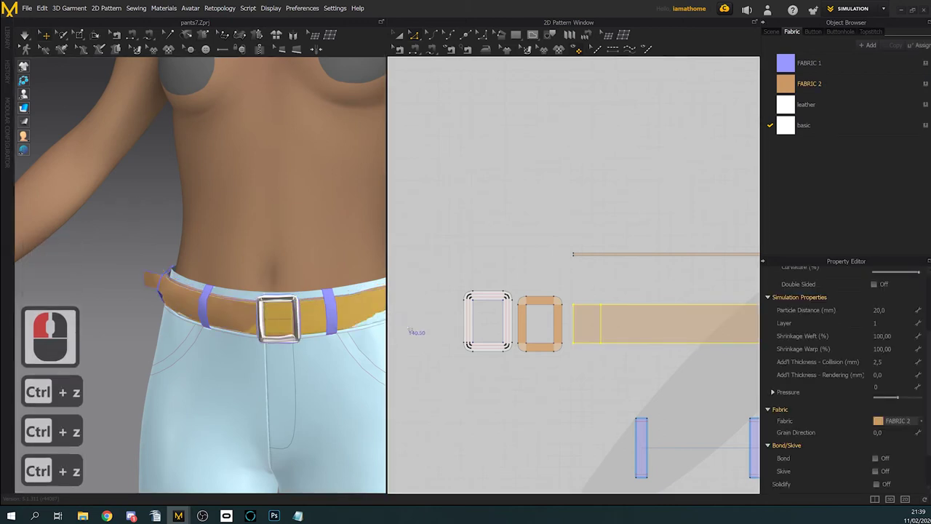
pyautogui.scroll(2, 551, 314)
pyautogui.click(559, 323)
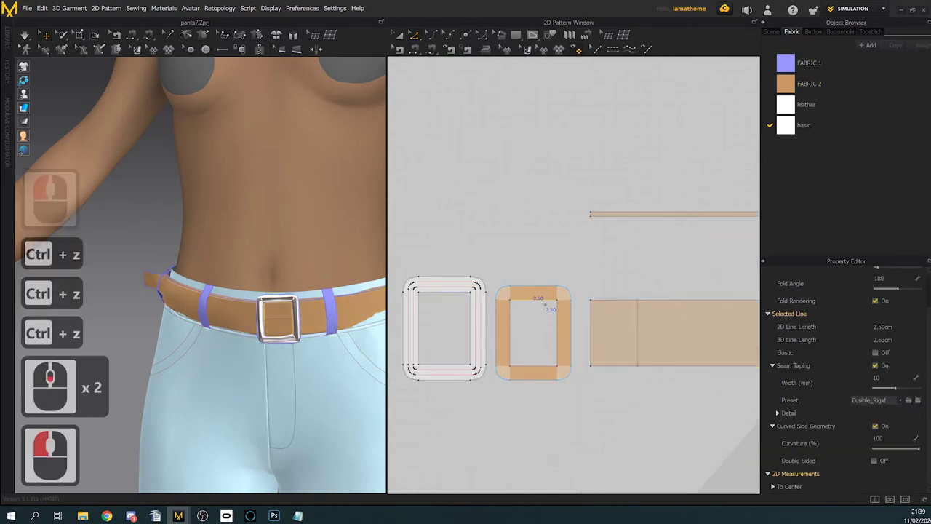
pyautogui.keyDown('shift'); pyautogui.click(559, 327); pyautogui.keyUp('shift')
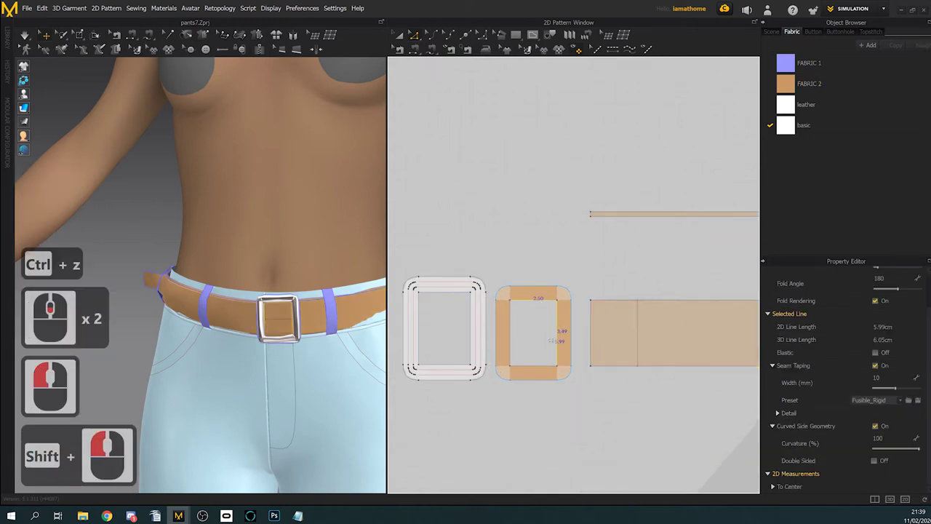
pyautogui.keyDown('shift'); pyautogui.click(521, 363); pyautogui.keyUp('shift')
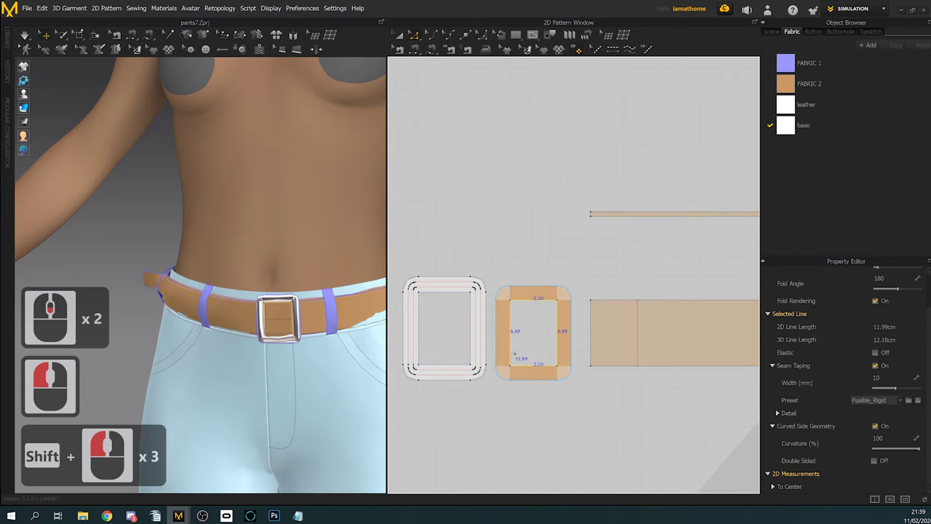
pyautogui.rightClick(514, 353)
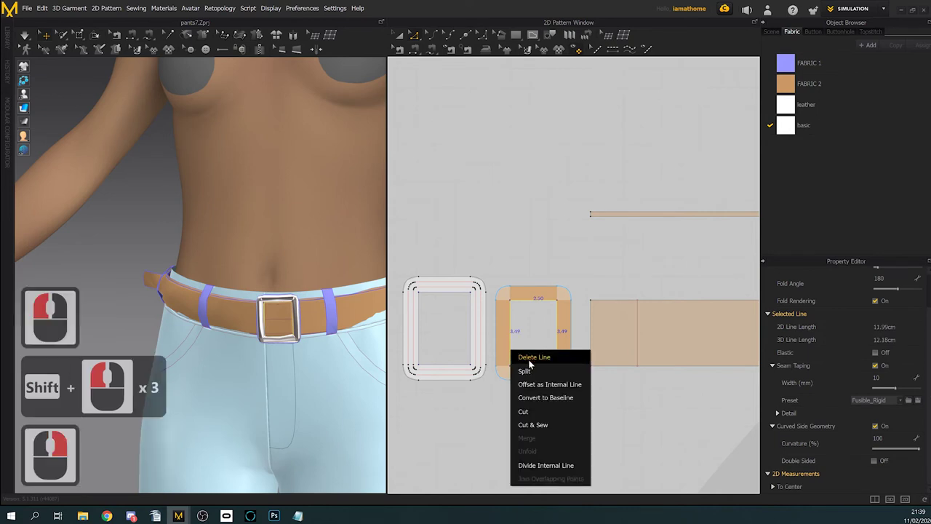
pyautogui.click(548, 320)
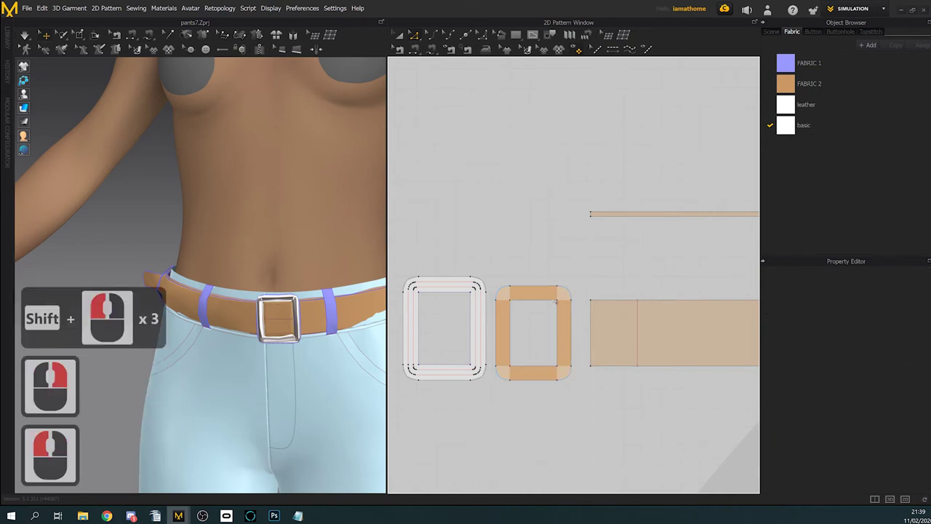
# Step: Delete the corner points of the internal rectangle in the smaller rounded buckle piece to remove the rectangle
pyautogui.click(559, 305)
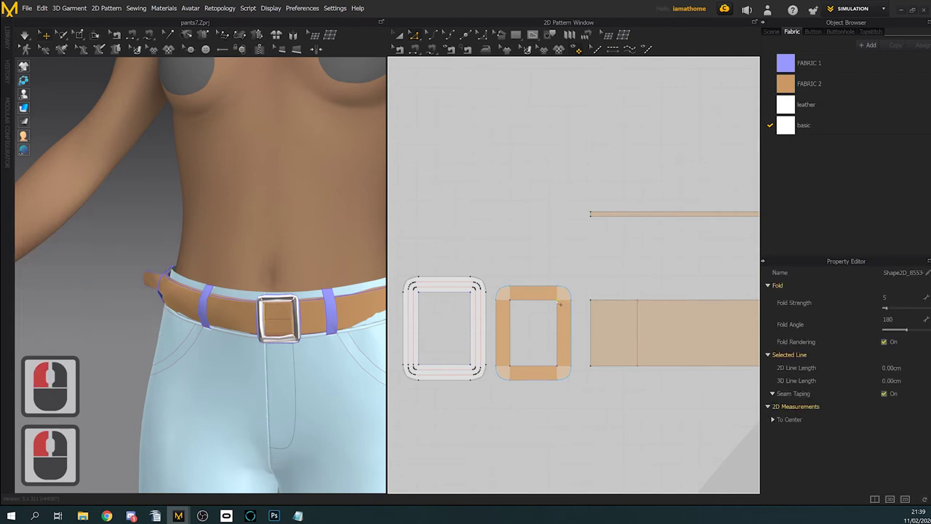
pyautogui.press('Delete')
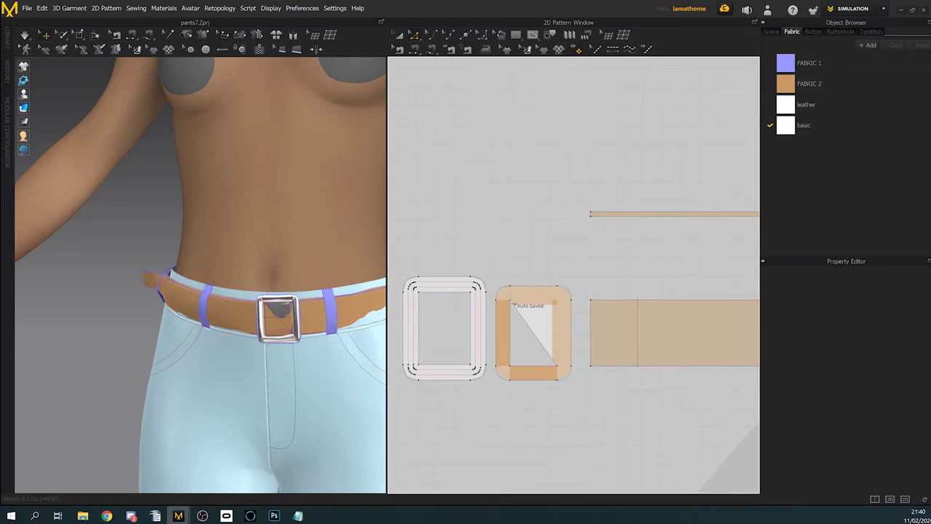
pyautogui.click(553, 364)
pyautogui.press('Delete')
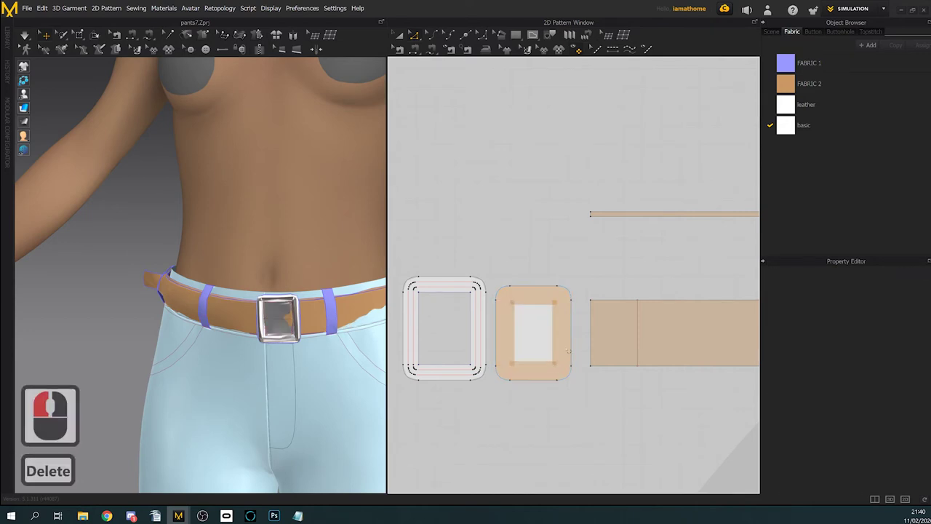
# Step: Set up Offset as Internal Line for the smaller buckle piece's outline with a distance of 0,75 cm and 1 offset
pyautogui.doubleClick(575, 345)
pyautogui.rightClick(574, 345)
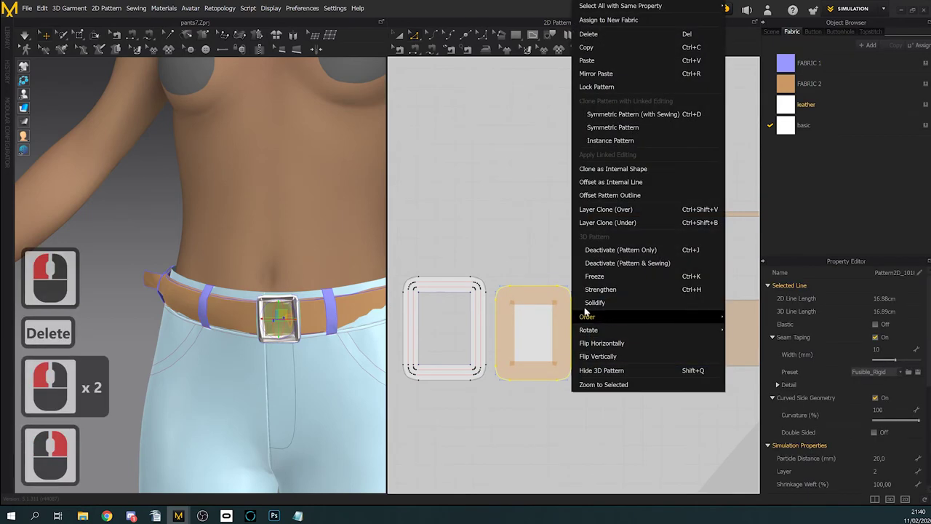
pyautogui.click(617, 182)
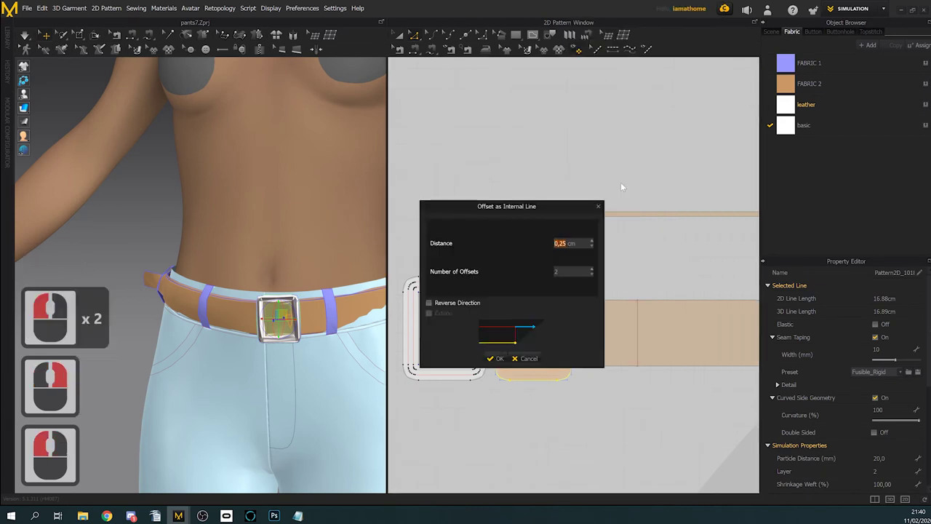
pyautogui.moveTo(538, 203); pyautogui.dragTo(659, 92)
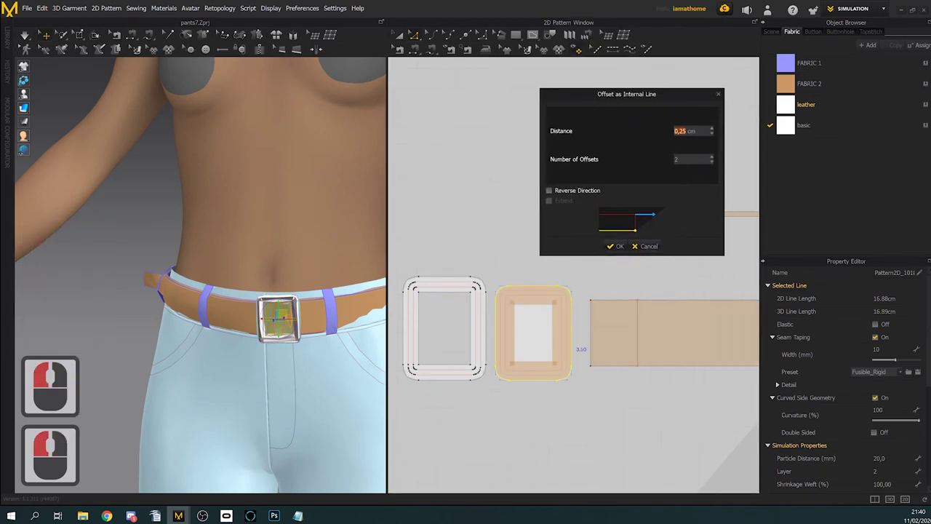
pyautogui.write('0.7')
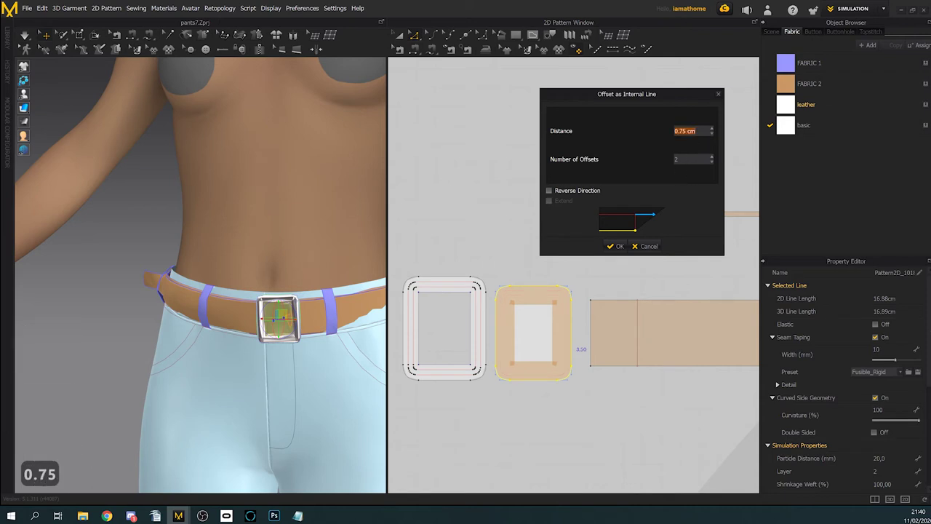
pyautogui.click(711, 128)
pyautogui.write('0')
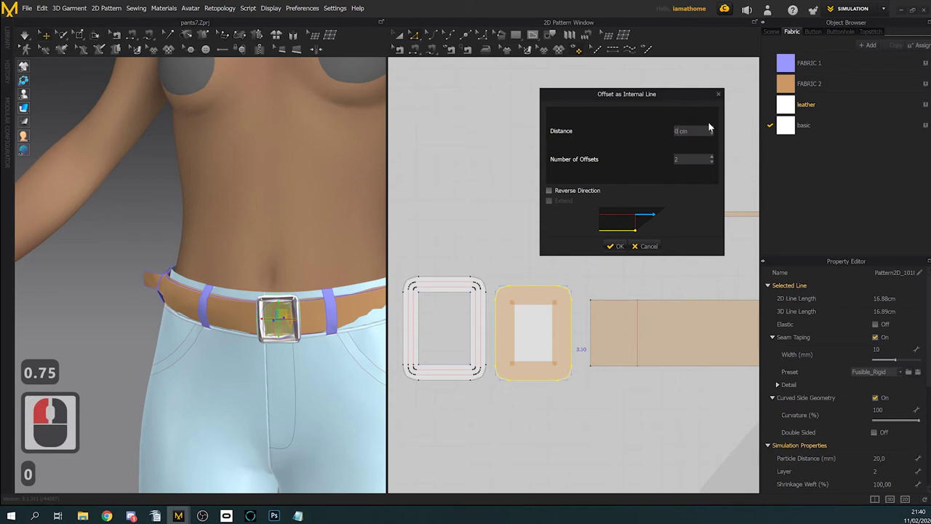
pyautogui.write(',75')
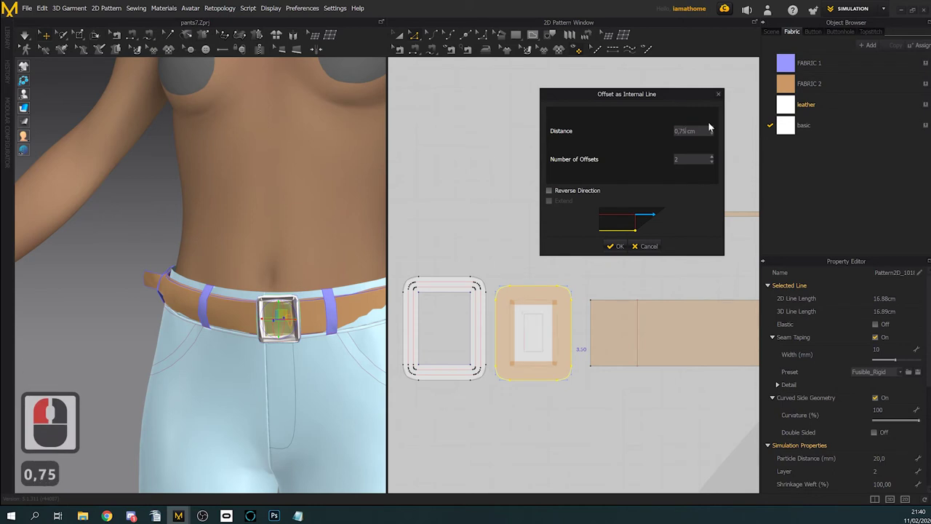
pyautogui.click(712, 166)
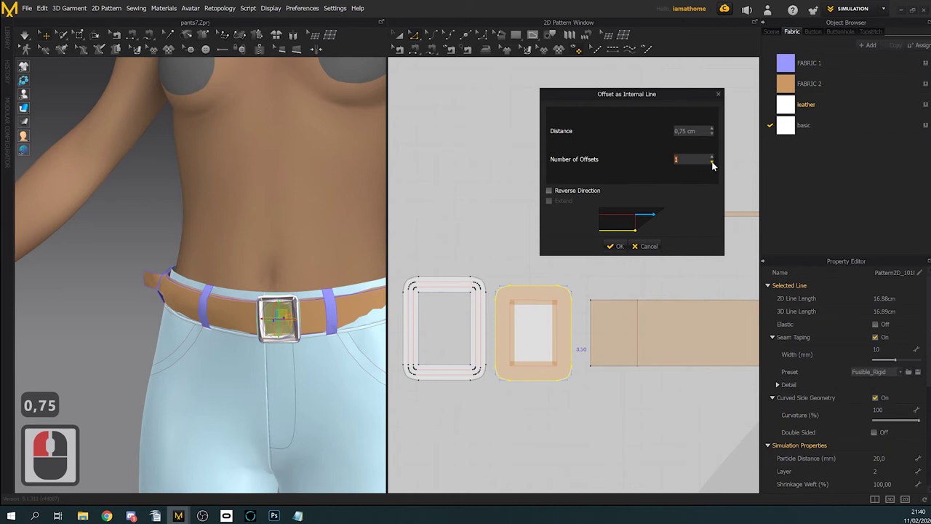
# Step: Offset the tan buckle piece's outline as one internal line at a distance of 0.75 cm
pyautogui.click(618, 246)
pyautogui.scroll(3, 548, 220)
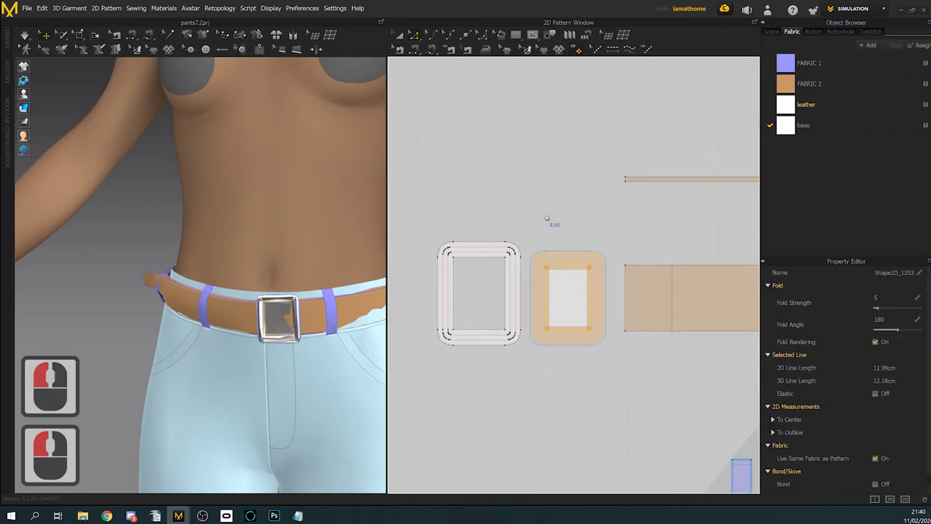
# Step: Try to sew all four inner edges of the white buckle frame to the matching internal rectangle edges of the tan buckle piece
pyautogui.click(412, 49)
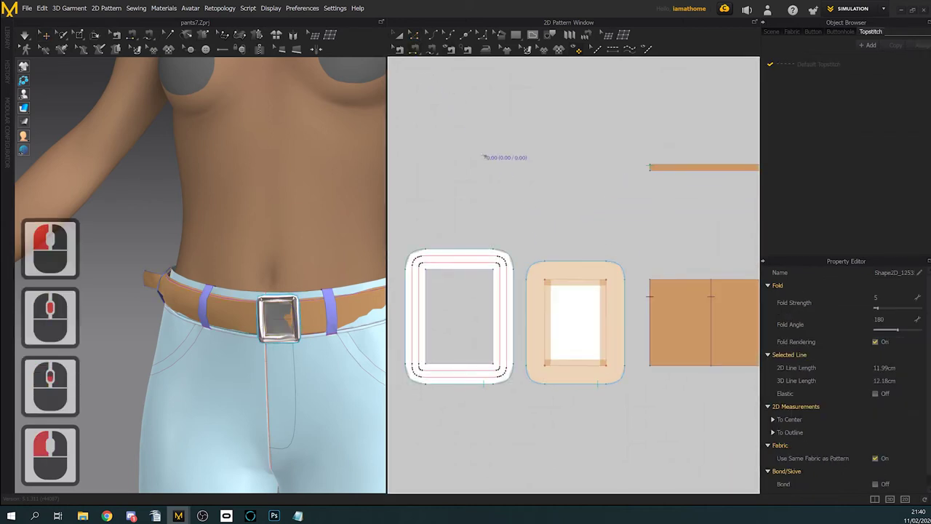
pyautogui.click(450, 272)
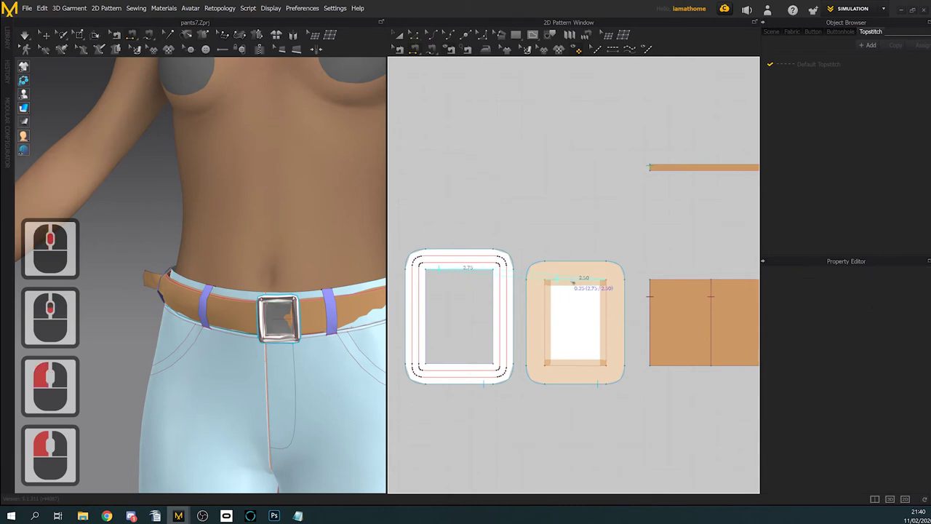
pyautogui.click(573, 282)
pyautogui.click(496, 302)
pyautogui.click(611, 313)
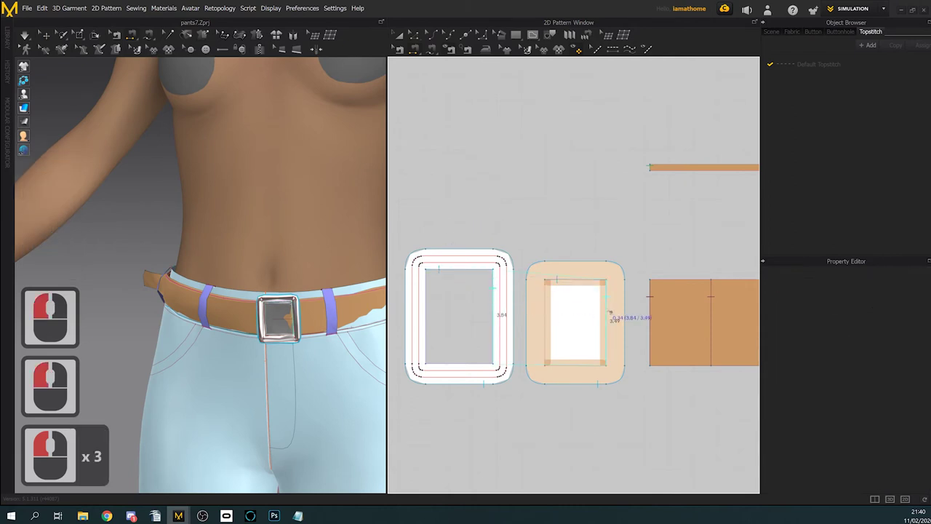
pyautogui.click(471, 364)
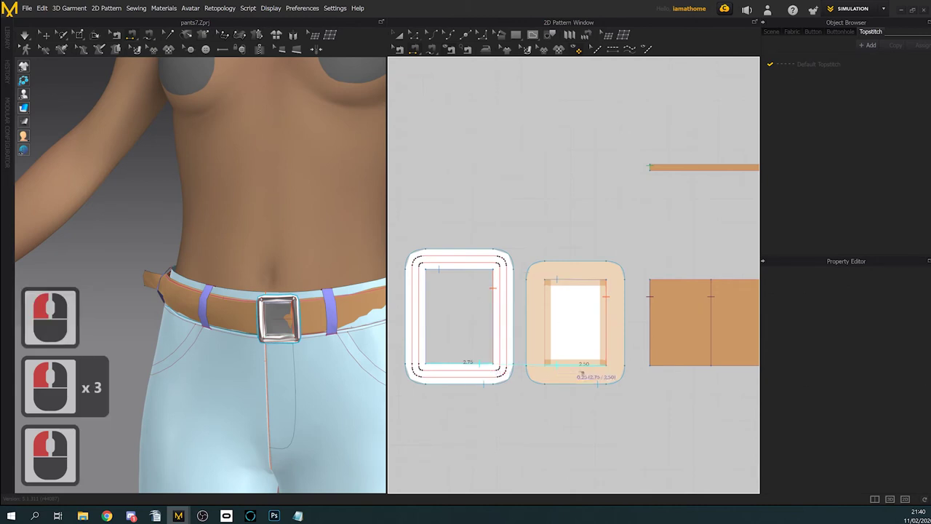
pyautogui.click(593, 379)
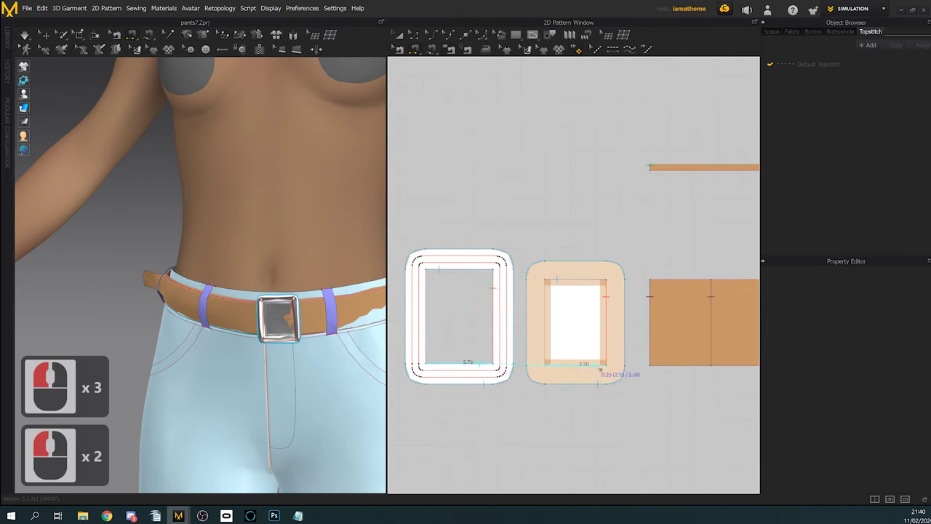
pyautogui.click(600, 369)
pyautogui.click(449, 311)
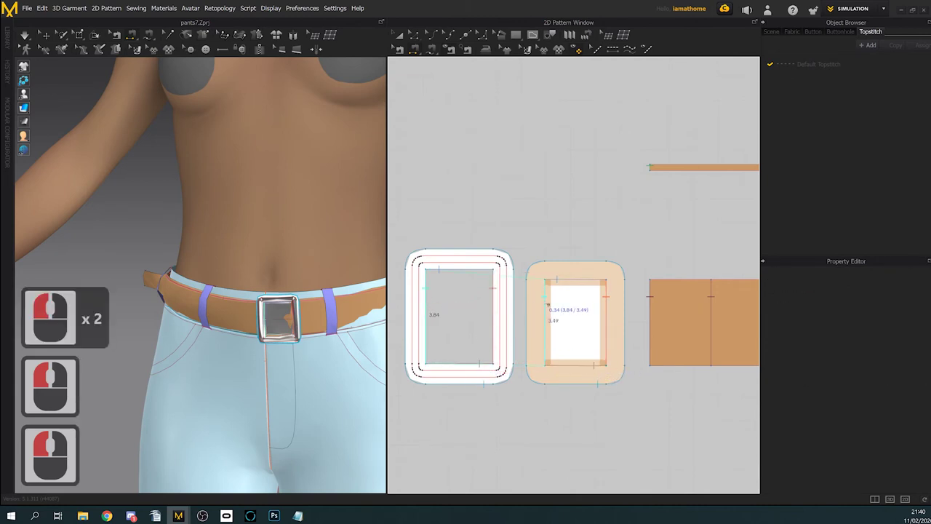
pyautogui.click(449, 311)
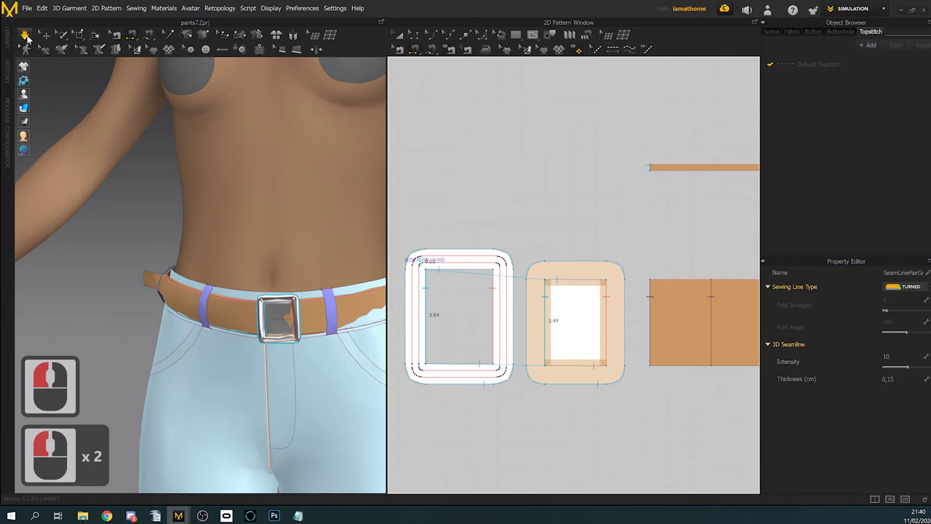
# Step: Simulate the garment briefly to drape the belt and buckle, and inspect the buckle from the side
pyautogui.click(24, 36)
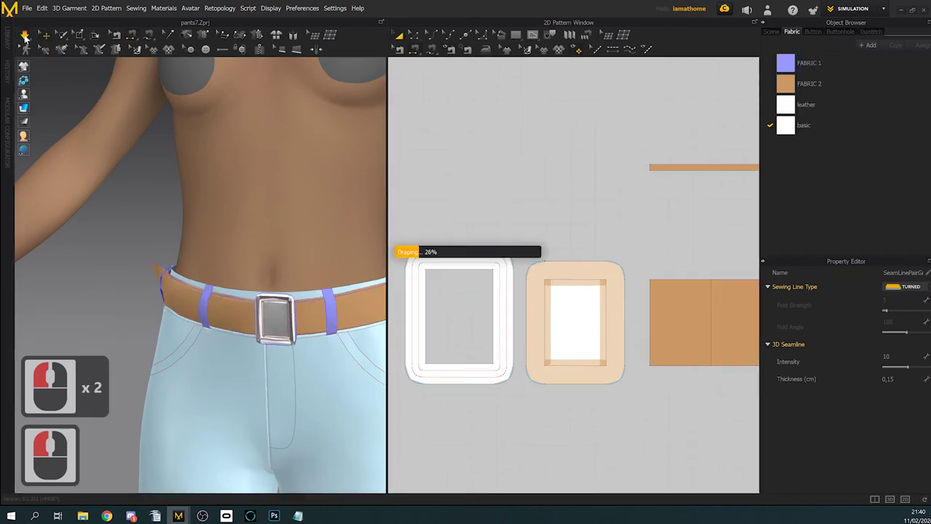
pyautogui.click(26, 38)
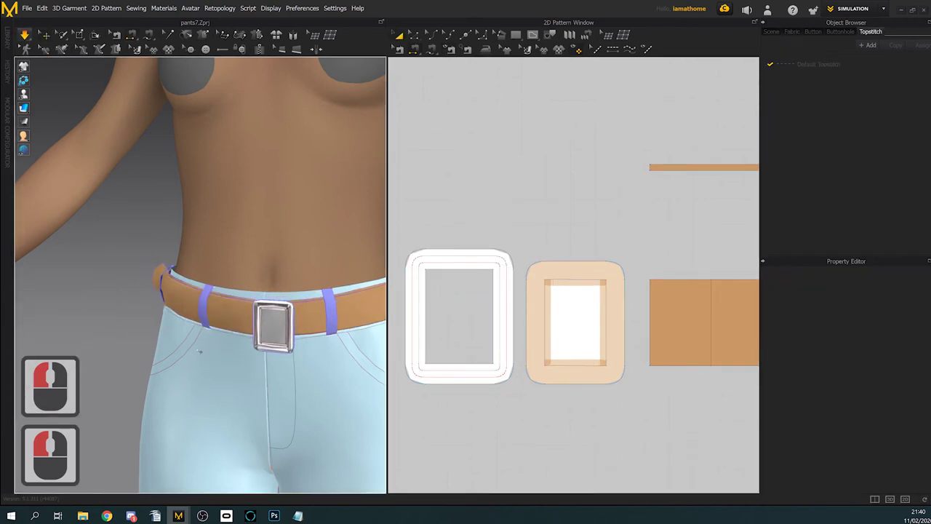
pyautogui.moveTo(202, 350); pyautogui.dragTo(235, 354, button='right')
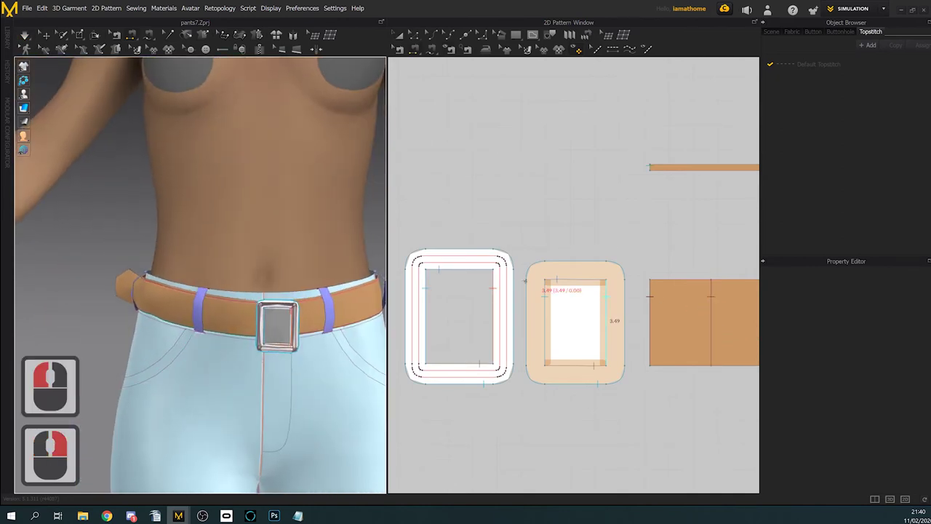
pyautogui.scroll(-5, 575, 217)
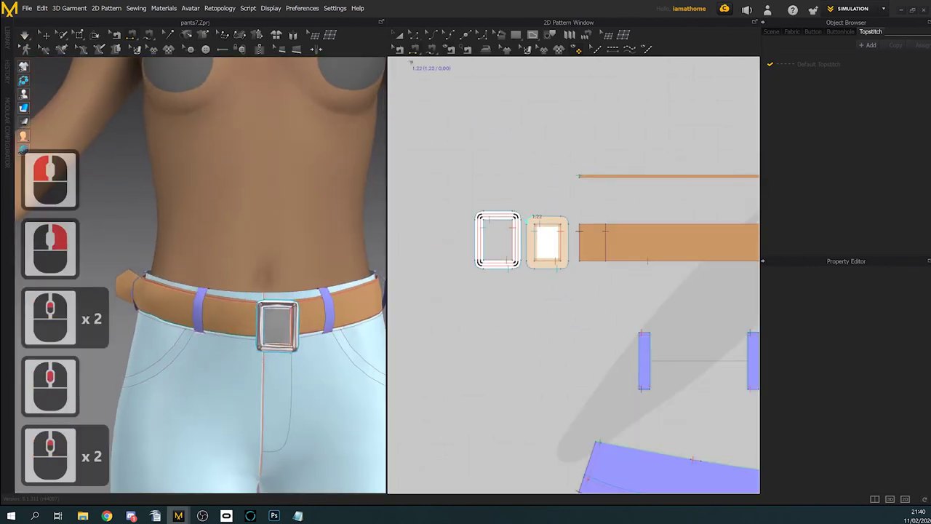
pyautogui.moveTo(272, 351); pyautogui.dragTo(314, 348, button='right')
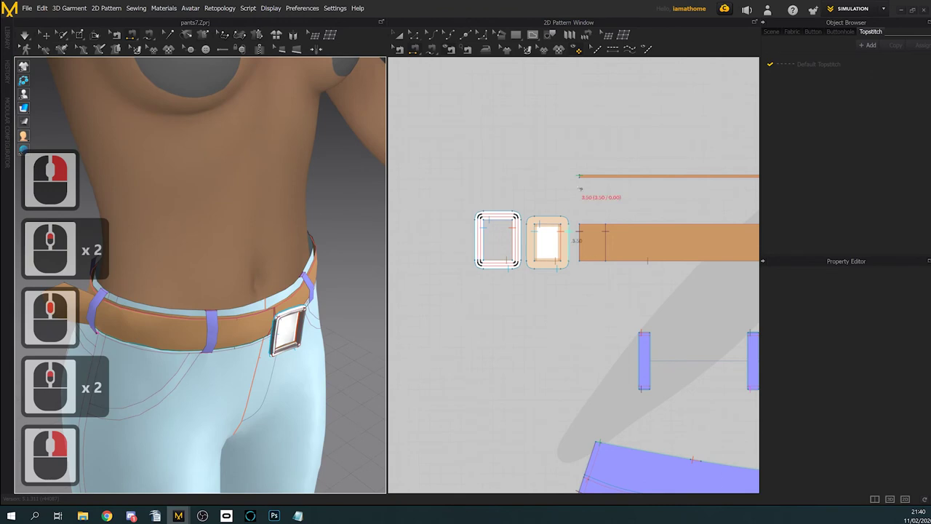
# Step: Try to sew the left edge of the tan buckle piece's internal rectangle to the belt's nearest end edge
pyautogui.scroll(3, 580, 189)
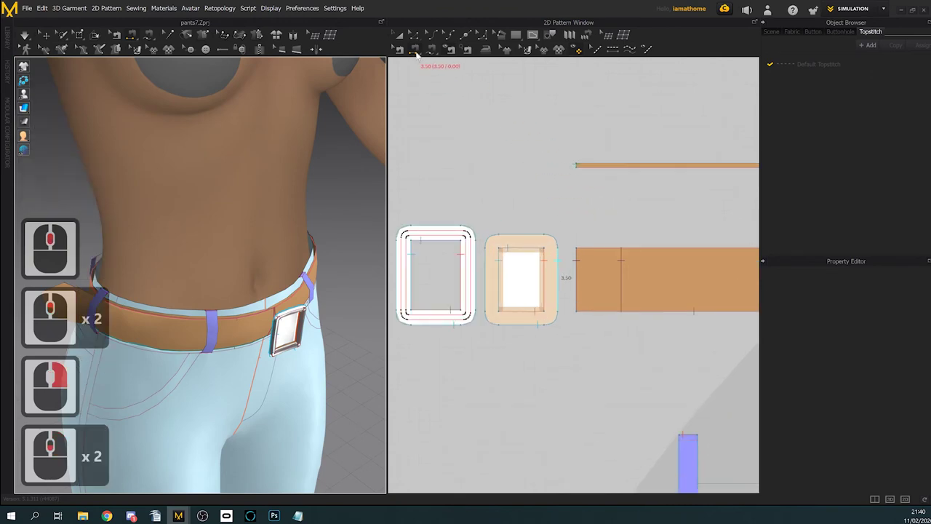
pyautogui.click(520, 282)
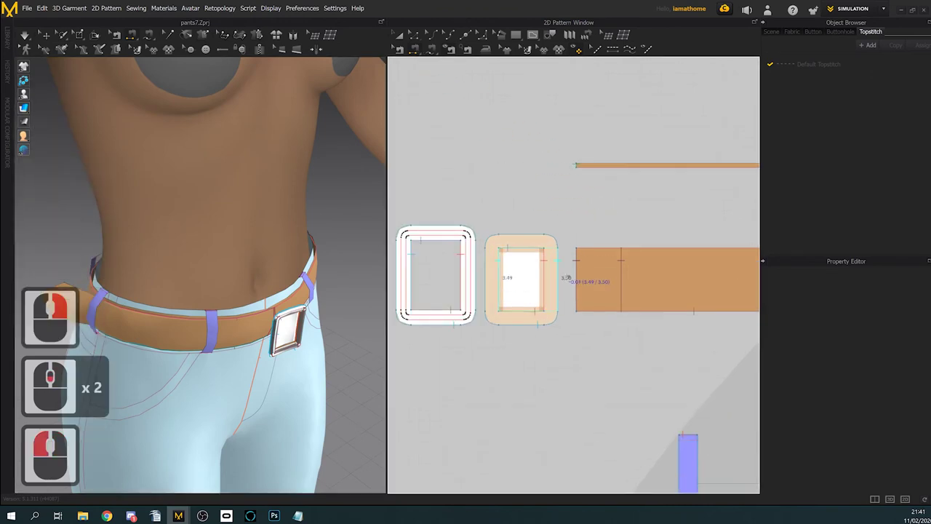
pyautogui.click(581, 276)
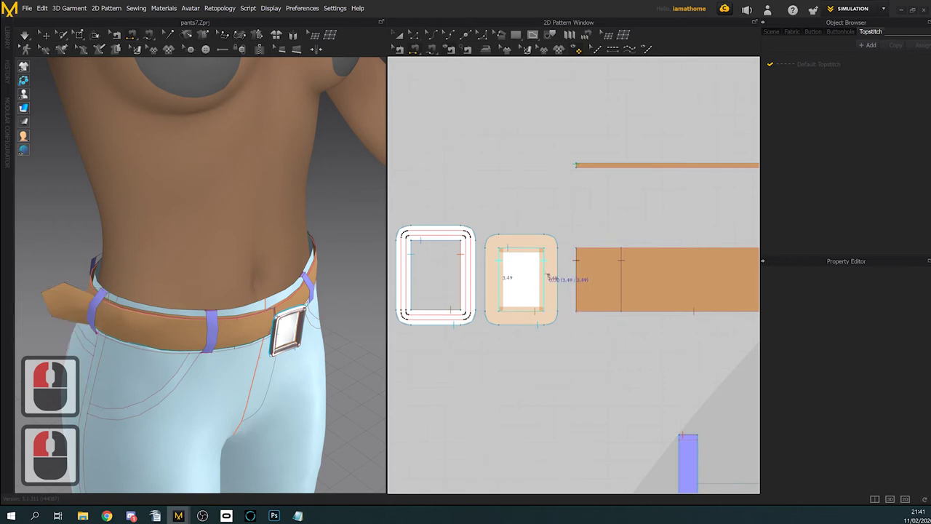
pyautogui.click(580, 278)
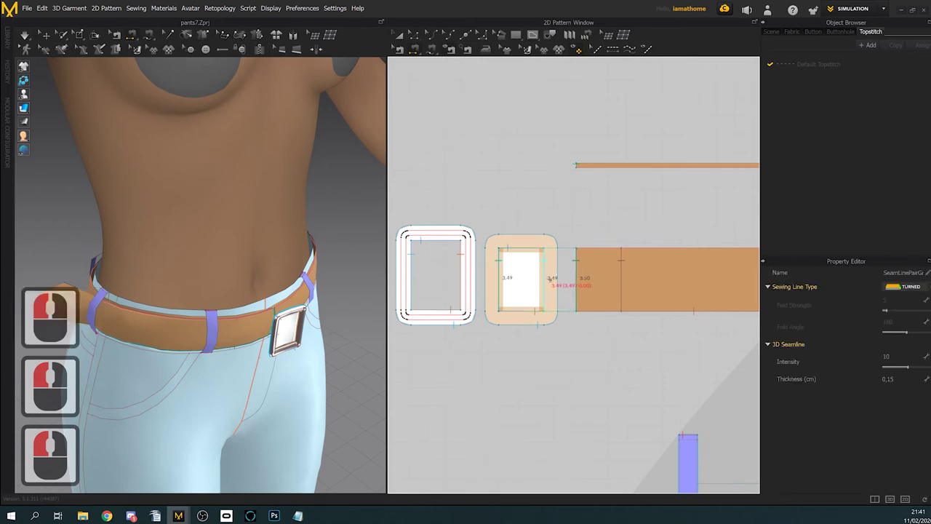
# Step: Try to sew the right edge of the tan piece's internal rectangle to the belt's far end, and undo that seam
pyautogui.click(551, 280)
pyautogui.scroll(-5, 618, 309)
pyautogui.moveTo(581, 314); pyautogui.dragTo(464, 309, button='middle')
pyautogui.scroll(-1, 640, 297)
pyautogui.moveTo(673, 291); pyautogui.dragTo(458, 313, button='middle')
pyautogui.click(588, 314)
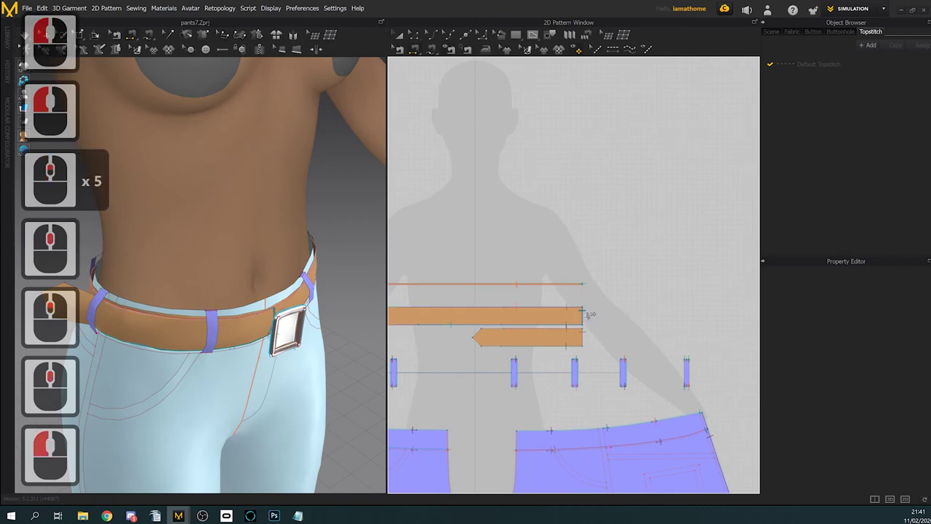
pyautogui.moveTo(259, 366); pyautogui.dragTo(230, 387, button='right')
pyautogui.hotkey('ctrl', 'z')
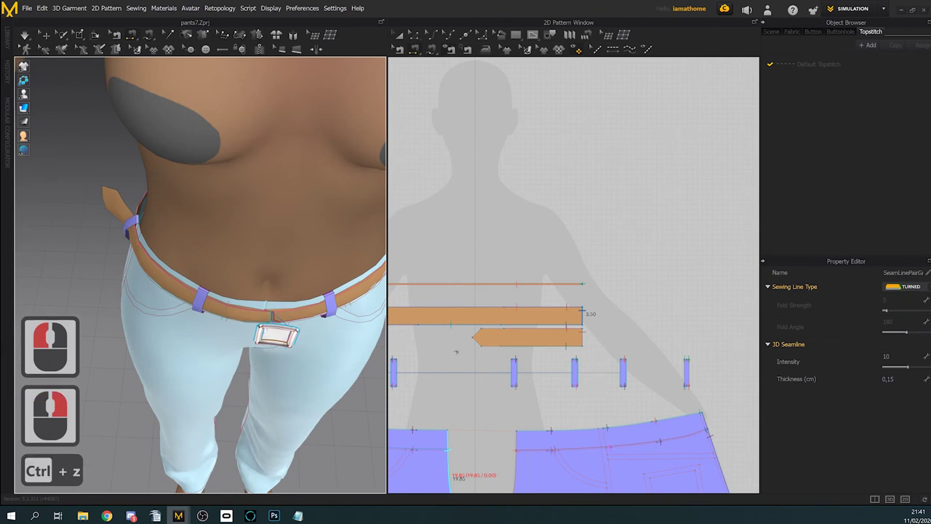
pyautogui.hotkey('ctrl', 'z')
# Step: Try to sew the internal rectangle's right edge to the vertical internal line near the belt's buckle end, and run the simulation
pyautogui.scroll(4, 218, 291)
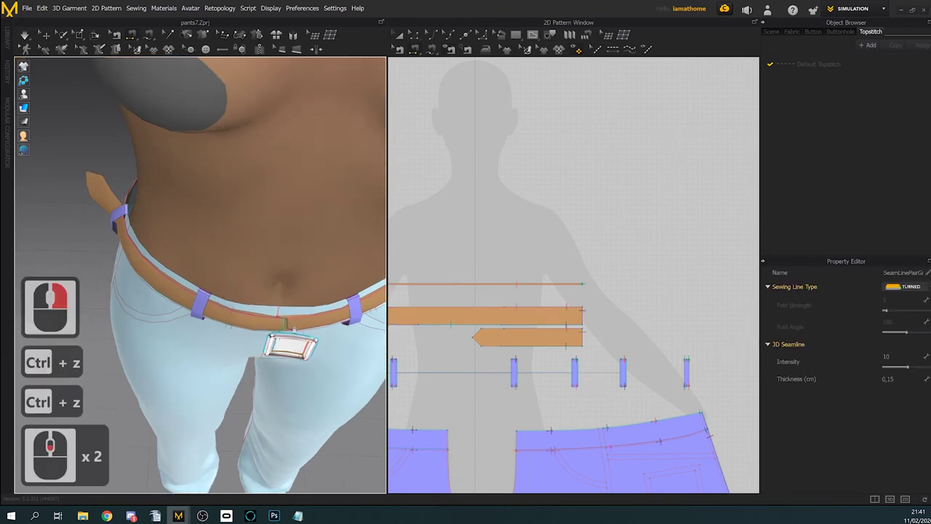
pyautogui.moveTo(299, 348); pyautogui.dragTo(320, 336, button='right')
pyautogui.scroll(-1, 402, 326)
pyautogui.moveTo(399, 322); pyautogui.dragTo(661, 306, button='middle')
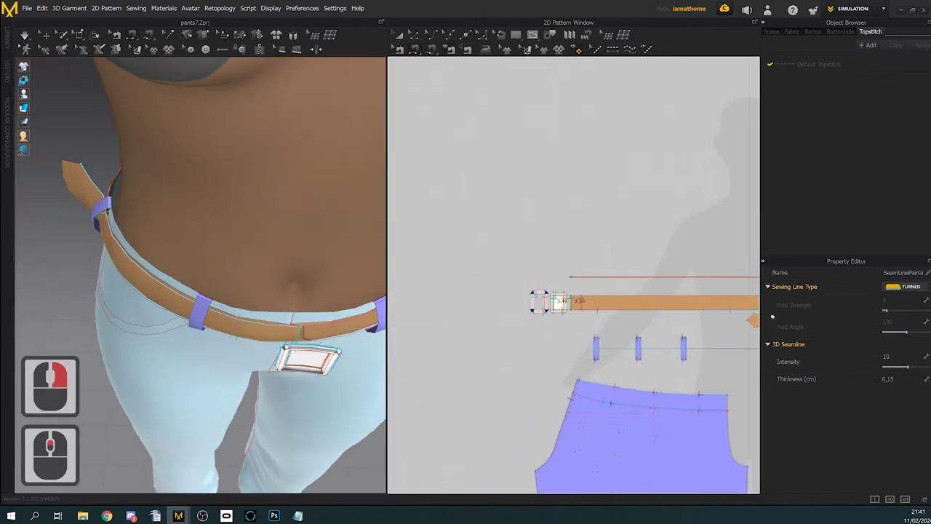
pyautogui.scroll(-2, 661, 306)
pyautogui.scroll(5, 593, 301)
pyautogui.scroll(4, 635, 318)
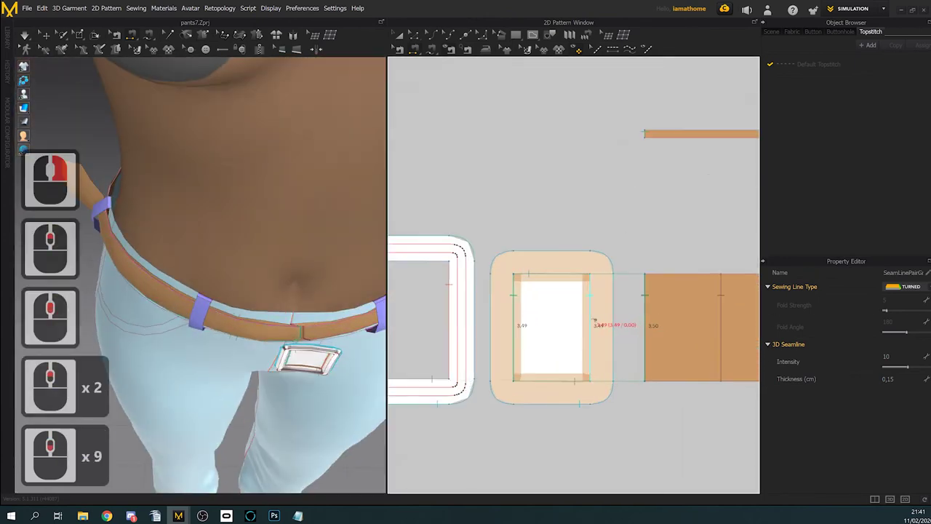
pyautogui.click(593, 323)
pyautogui.click(721, 317)
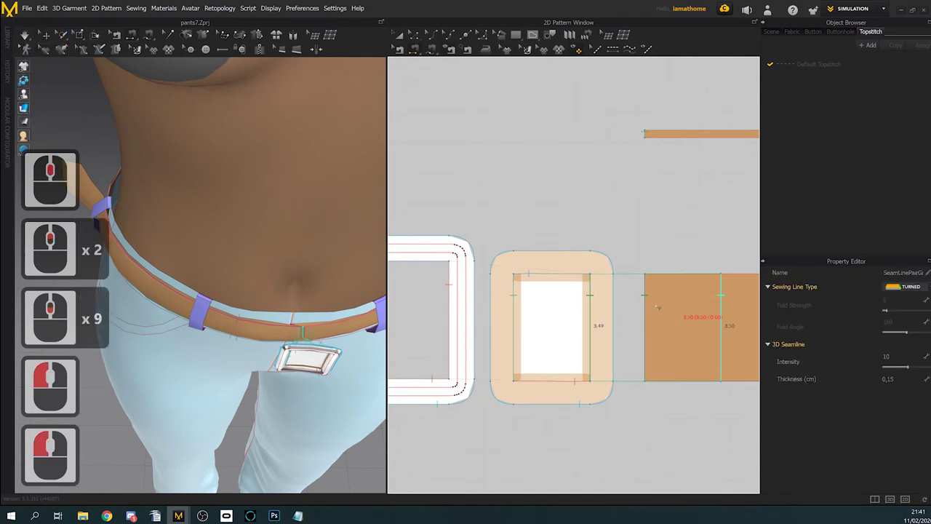
pyautogui.click(729, 315)
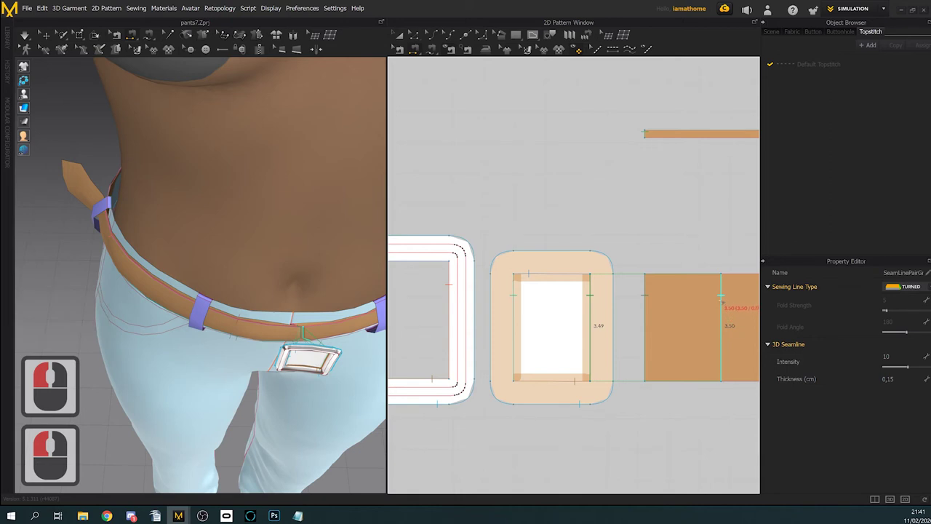
pyautogui.press('space')
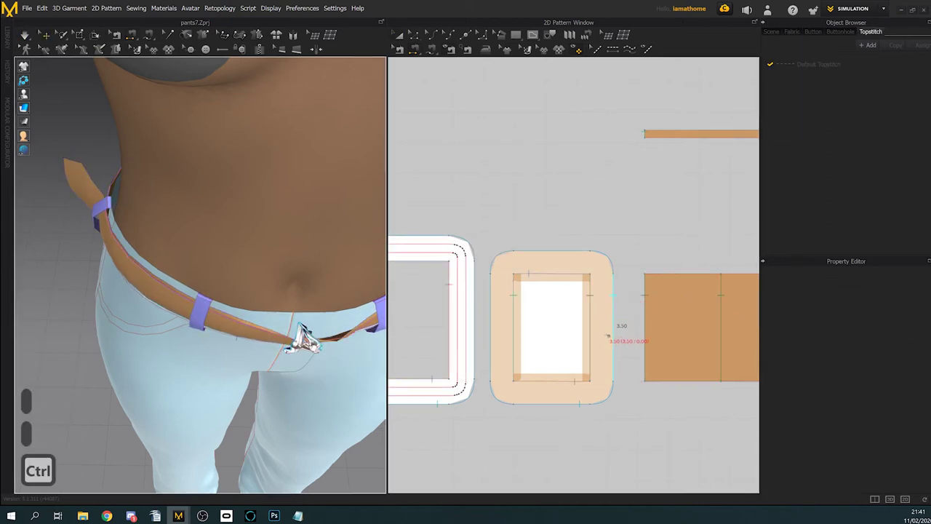
# Step: Undo the latest simulation and the two seams joining the tan buckle piece to the belt
pyautogui.hotkey('ctrl', 'z')
pyautogui.hotkey('ctrl', 'z')
pyautogui.scroll(-7, 671, 369)
pyautogui.moveTo(671, 370); pyautogui.dragTo(565, 318, button='middle')
pyautogui.keyDown('ctrl'); pyautogui.scroll(-1, 564, 319); pyautogui.keyUp('ctrl')
pyautogui.hotkey('ctrl', 'z')
pyautogui.keyDown('ctrl'); pyautogui.scroll(-1, 564, 319); pyautogui.keyUp('ctrl')
pyautogui.scroll(3, 562, 318)
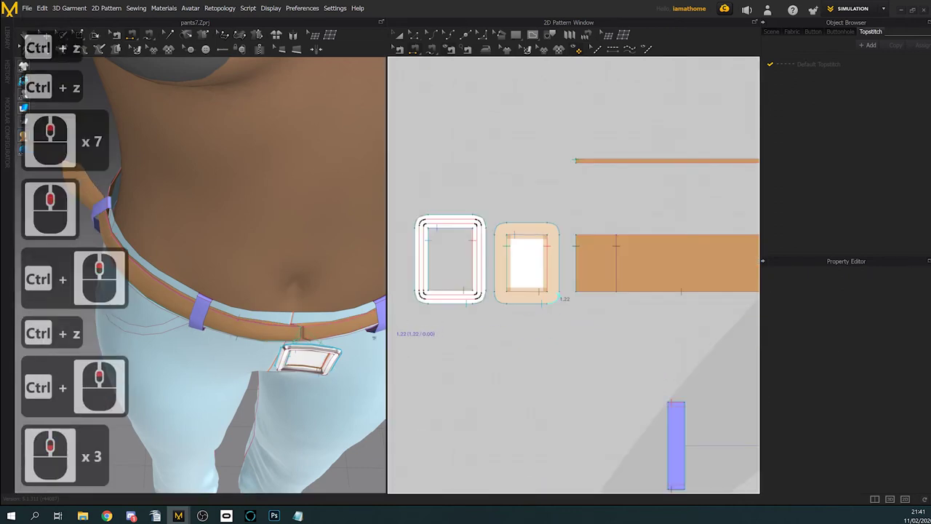
pyautogui.hotkey('ctrl', 'z')
pyautogui.press('ctrl')
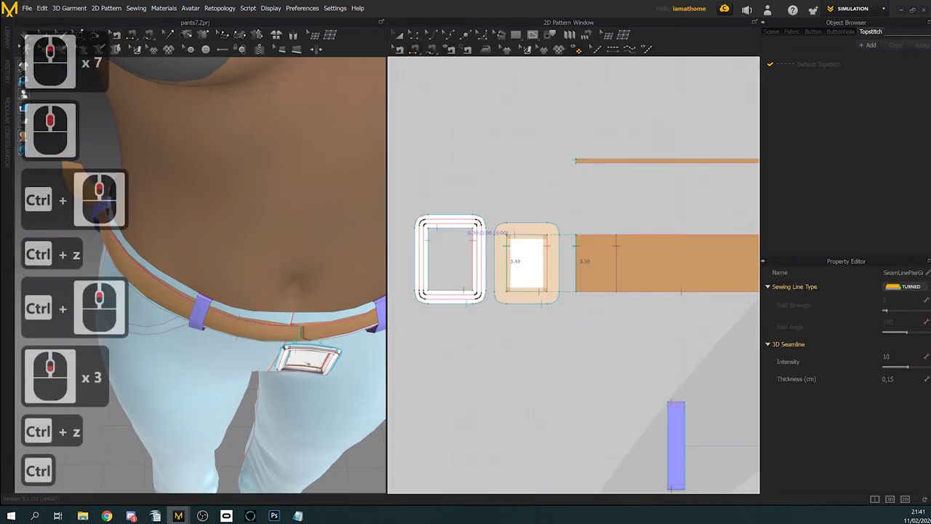
pyautogui.hotkey('ctrl', 'z')
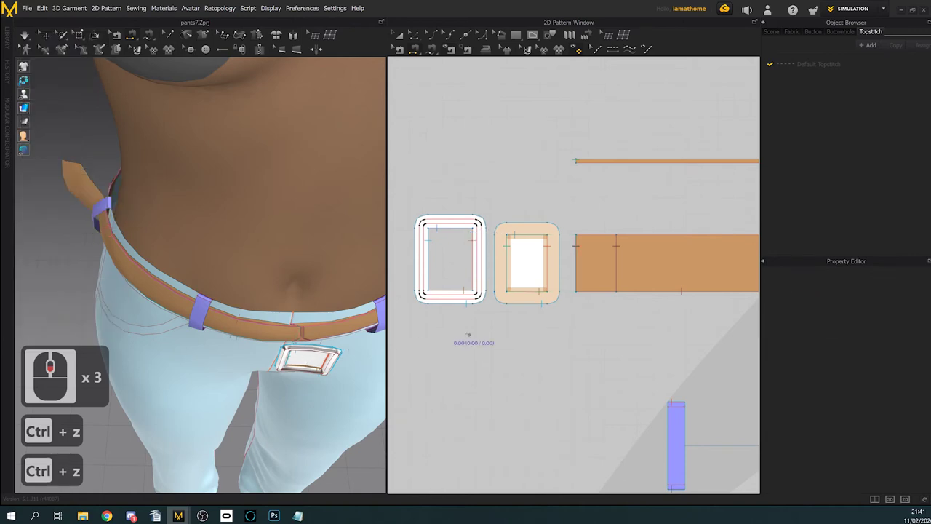
# Step: Undo the last simulation and the seams joining the tan buckle piece's internal rectangle to the white frame
pyautogui.press('ctrl')
pyautogui.hotkey('ctrl', 'z')
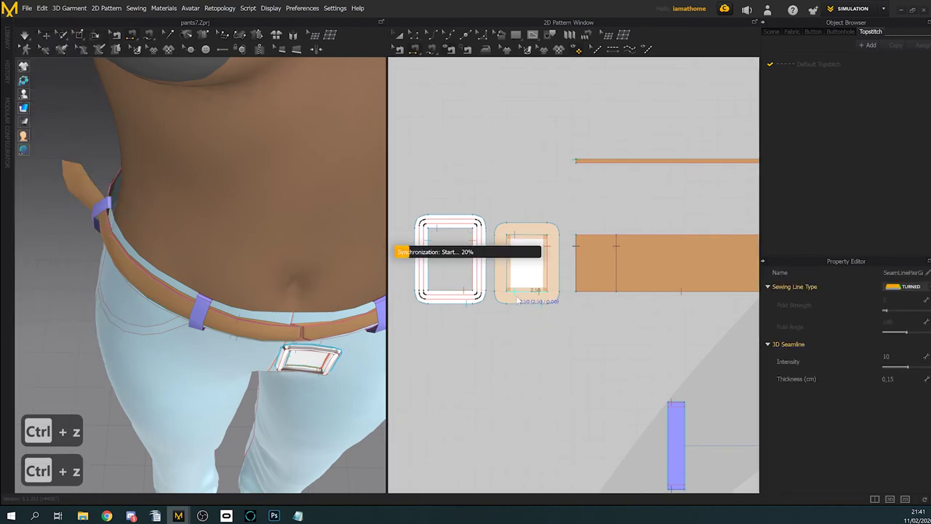
pyautogui.press('ctrl')
pyautogui.hotkey('ctrl', 'z')
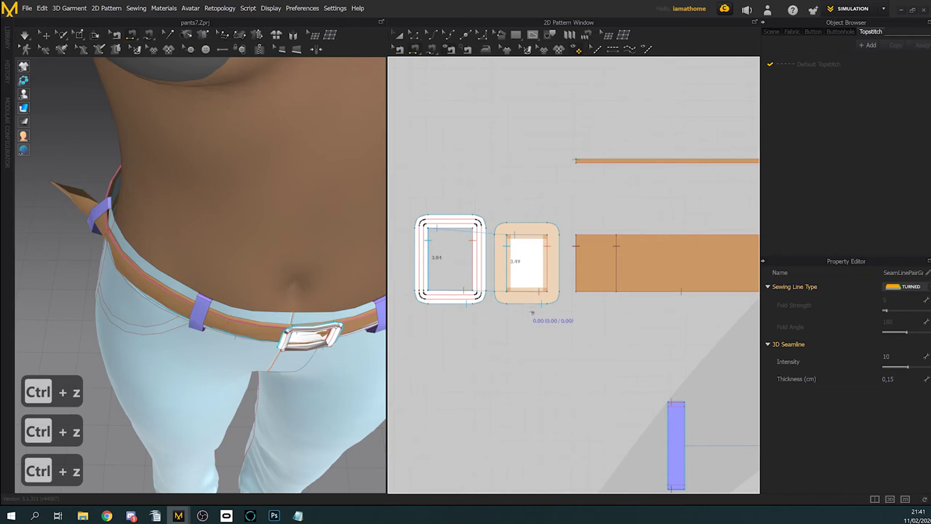
pyautogui.hotkey('ctrl', 'z')
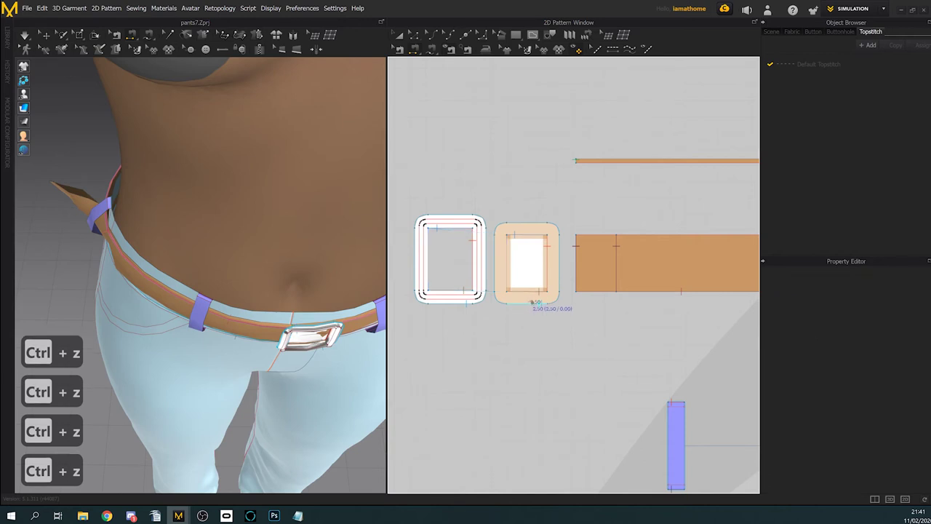
pyautogui.hotkey('ctrl', 'z')
pyautogui.hotkey('ctrl', 'z')
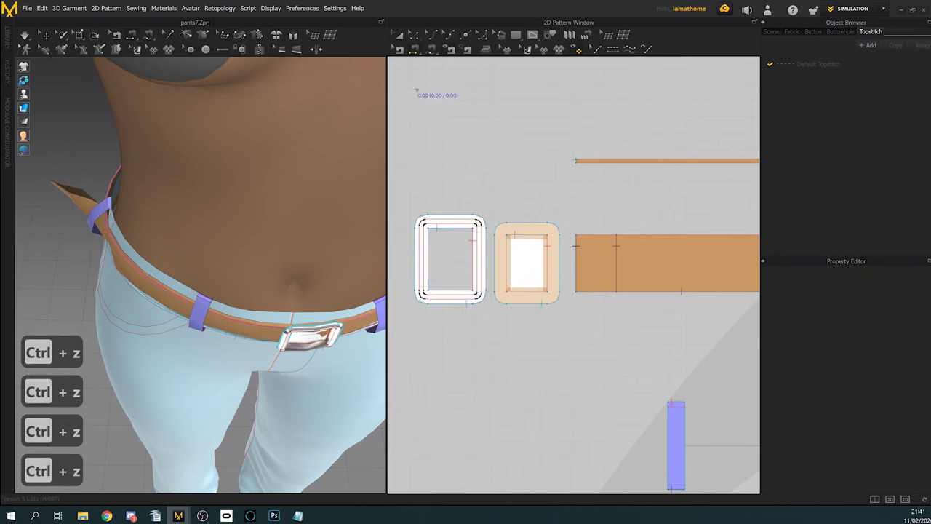
# Step: Undo the tan buckle piece's internal rectangle and the earlier edits to its inner opening
pyautogui.click(414, 35)
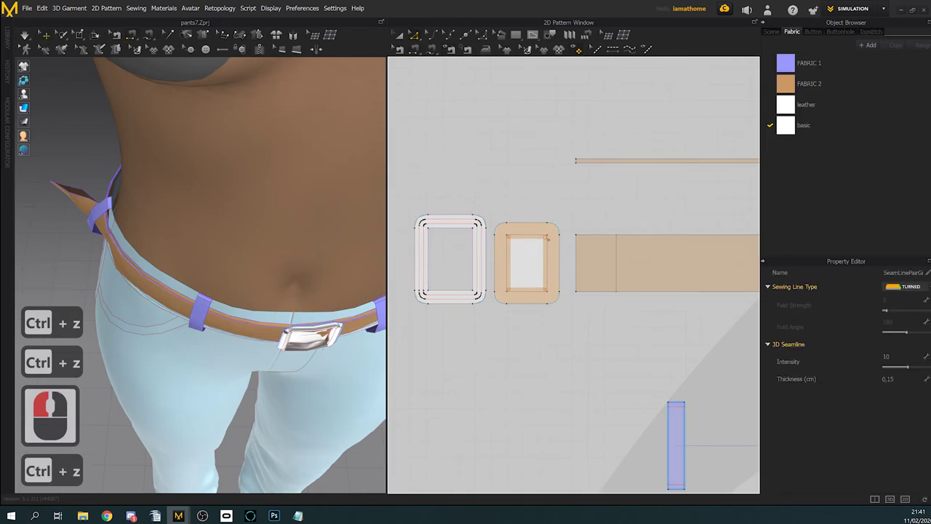
pyautogui.hotkey('ctrl', 'z')
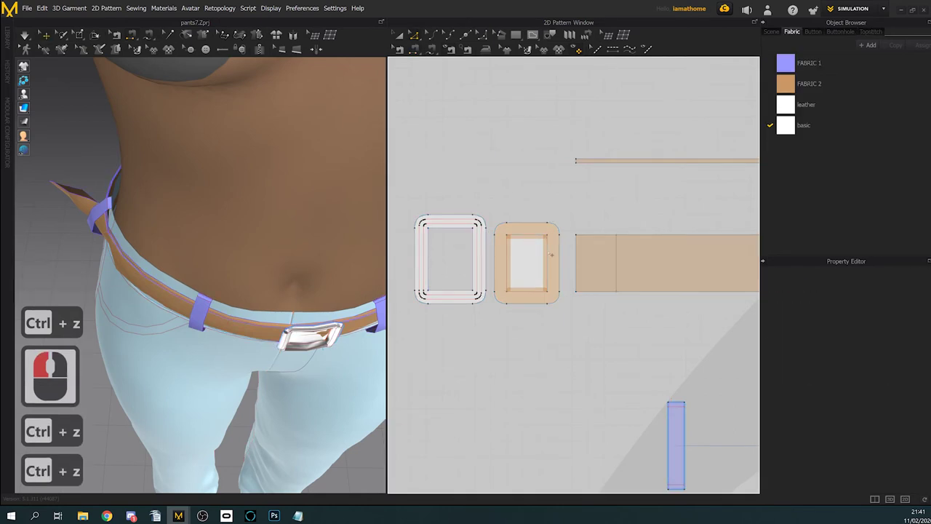
pyautogui.hotkey('ctrl', 'z')
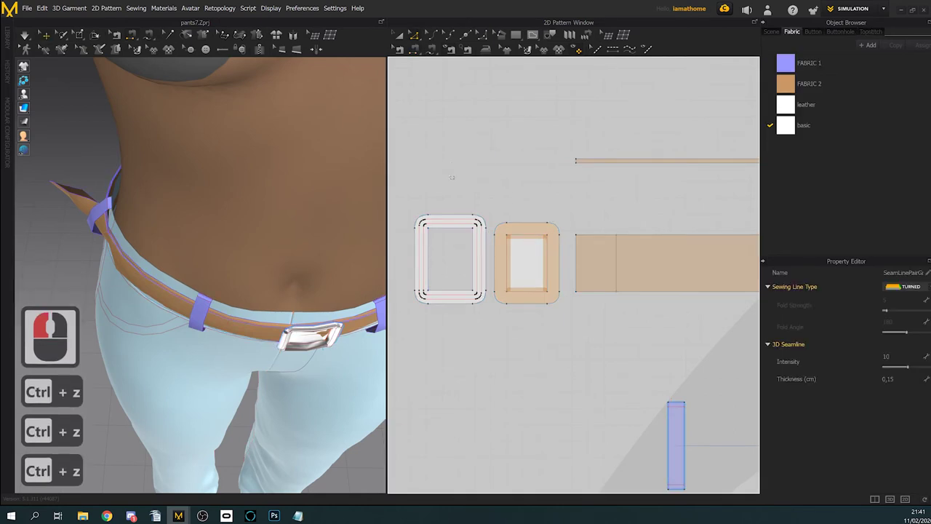
pyautogui.hotkey('ctrl', 'z')
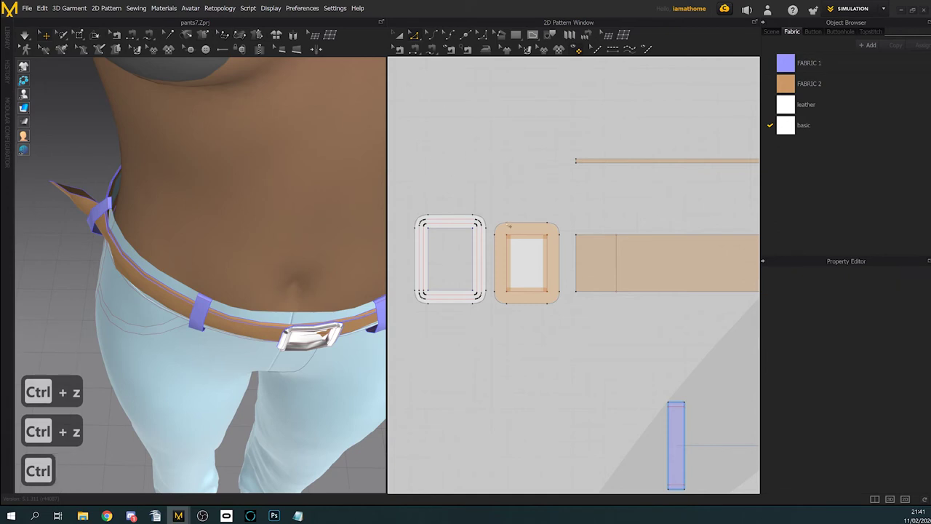
pyautogui.hotkey('ctrl', 'z')
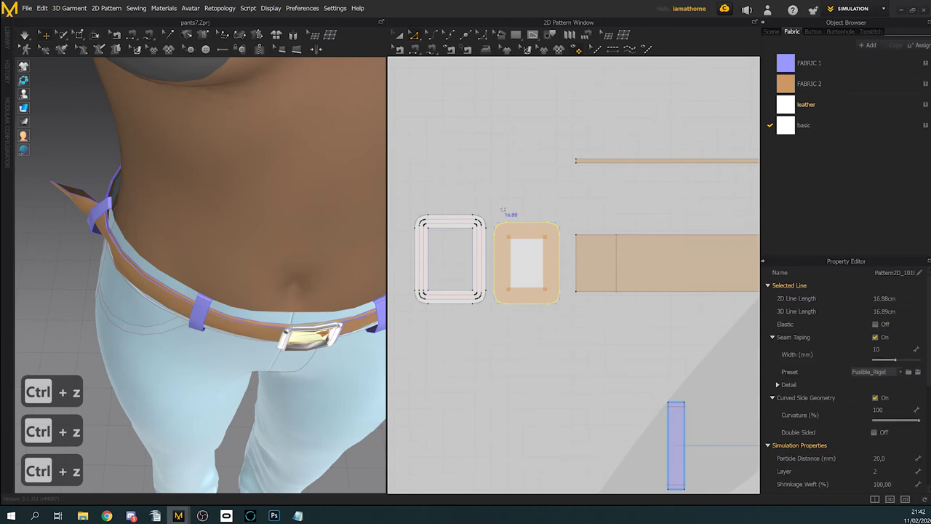
pyautogui.hotkey('ctrl', 'z')
pyautogui.hotkey('ctrl', 'z')
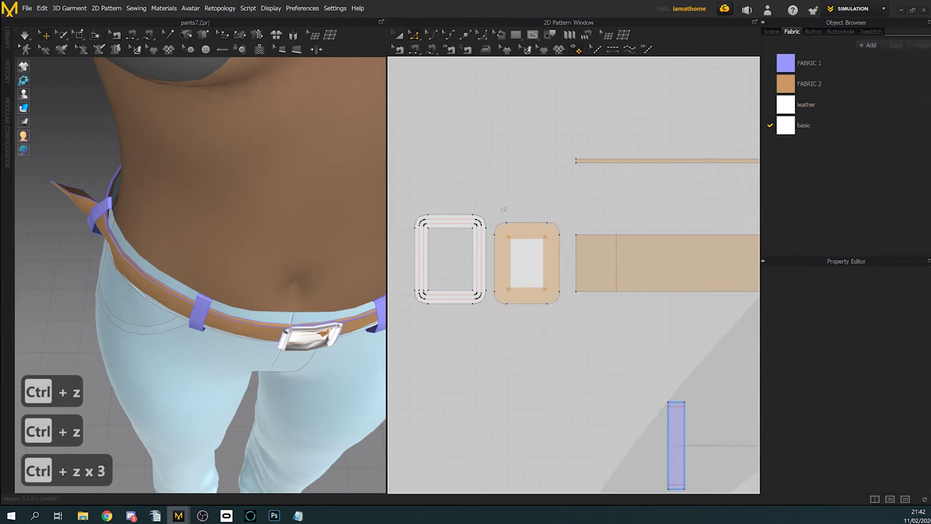
pyautogui.hotkey('ctrl', 'z')
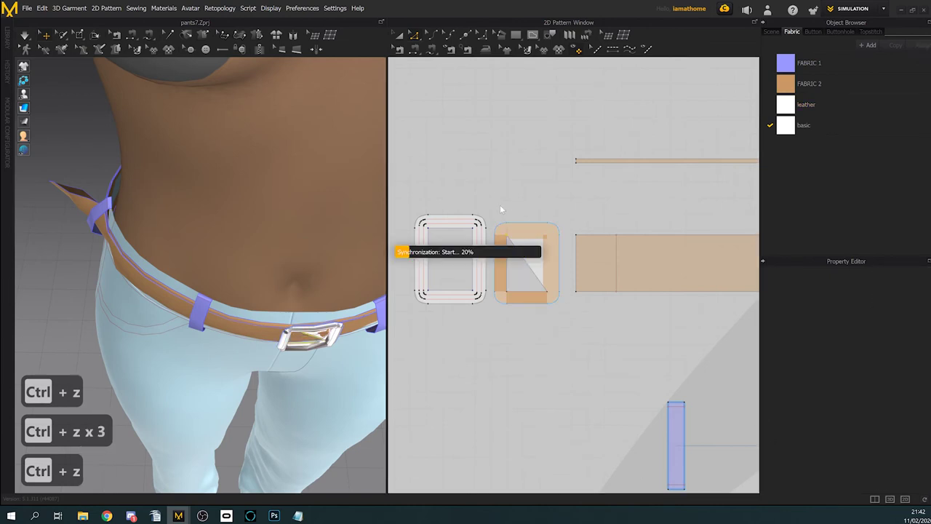
pyautogui.hotkey('ctrl', 'z')
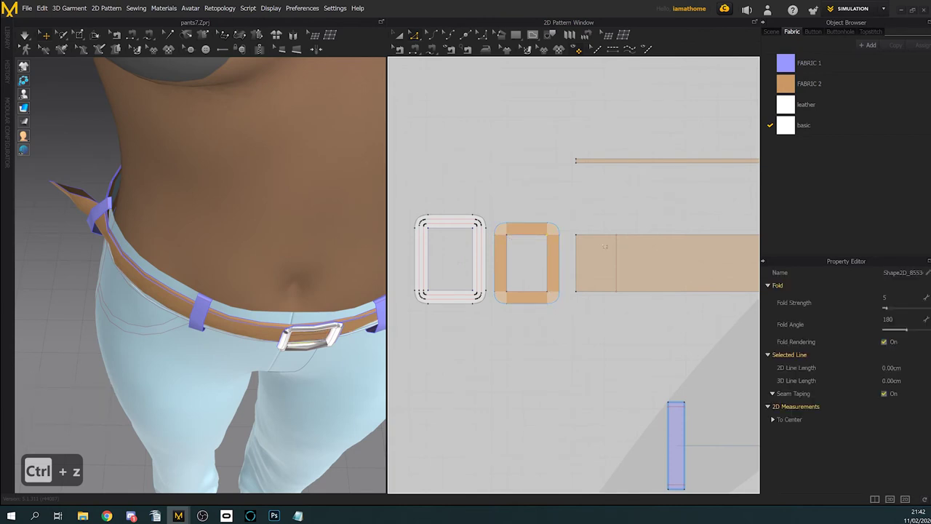
# Step: Check the lengths of the belt's buckle-side end edge, its vertical internal line and its far end edge
pyautogui.click(578, 270)
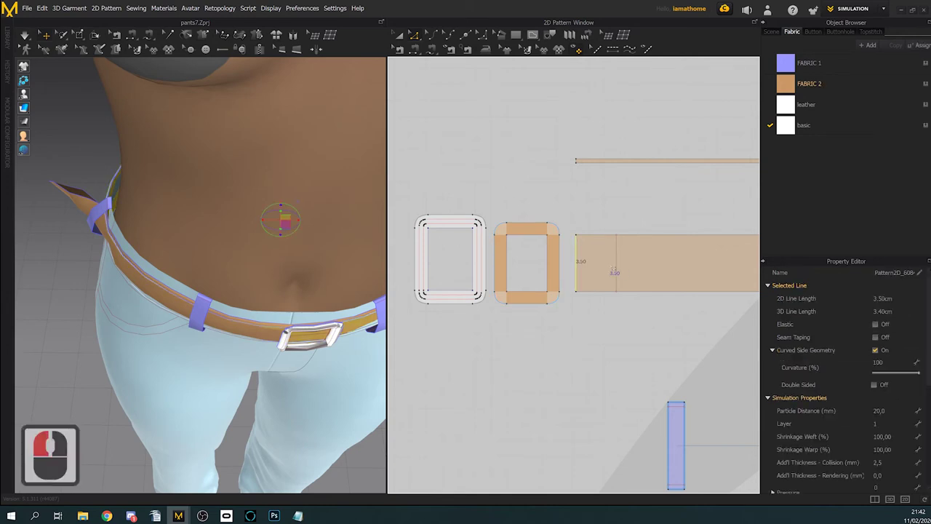
pyautogui.click(619, 269)
pyautogui.scroll(-6, 582, 268)
pyautogui.middleClick(655, 289)
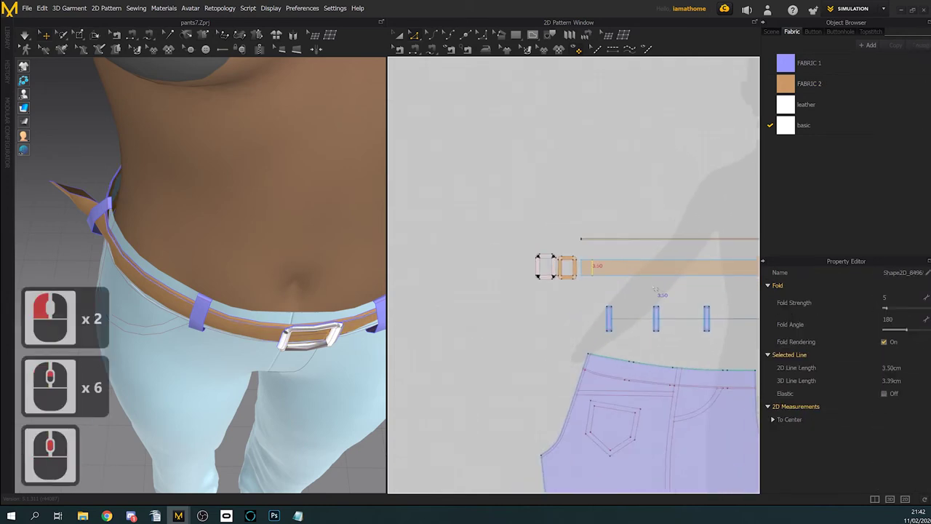
pyautogui.moveTo(666, 287); pyautogui.dragTo(422, 291, button='middle')
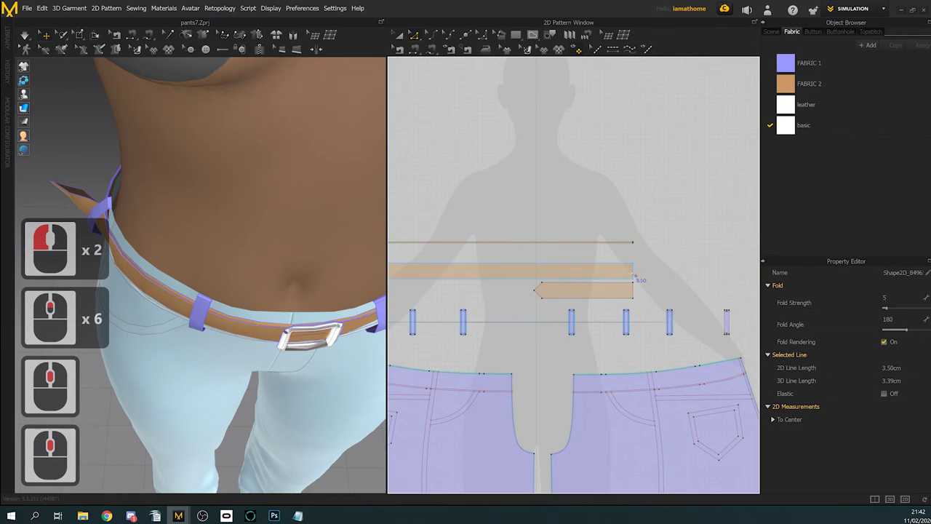
pyautogui.click(634, 272)
pyautogui.moveTo(494, 286); pyautogui.dragTo(684, 290, button='middle')
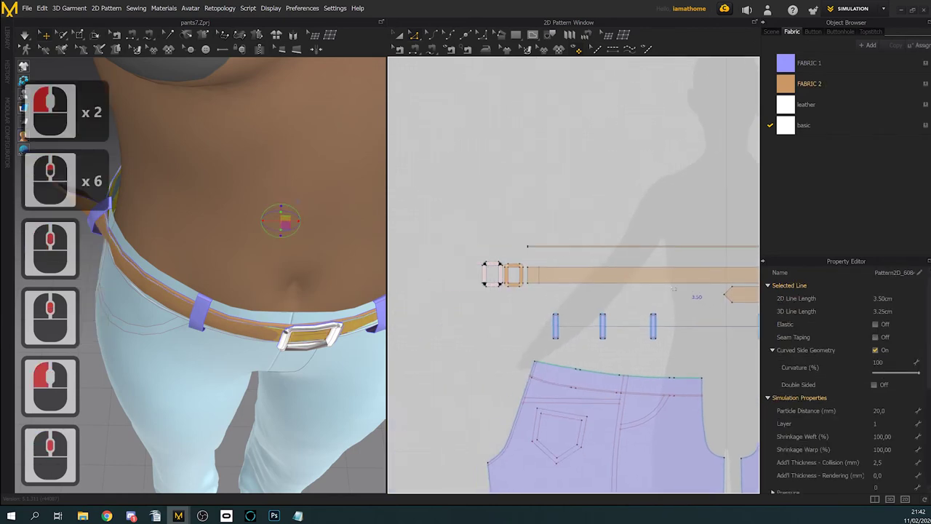
pyautogui.click(539, 276)
pyautogui.scroll(7, 498, 305)
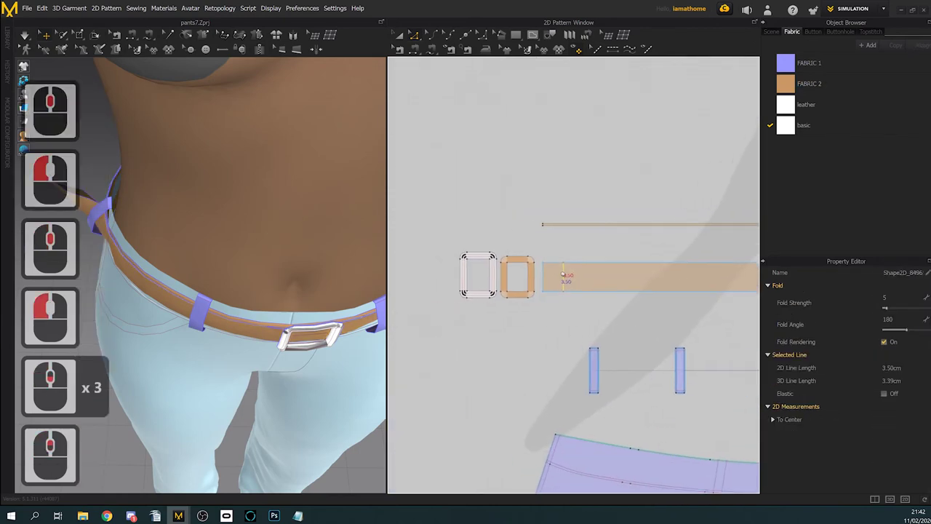
pyautogui.scroll(1, 503, 279)
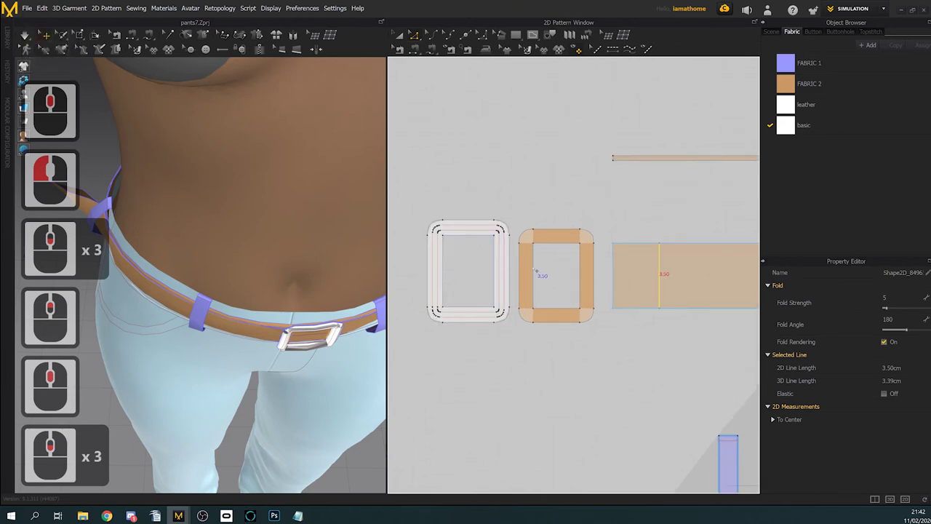
# Step: Inspect the seams on the belt's buckle-side end edge and on the adjacent vertical internal line using Edit Sewing
pyautogui.click(399, 51)
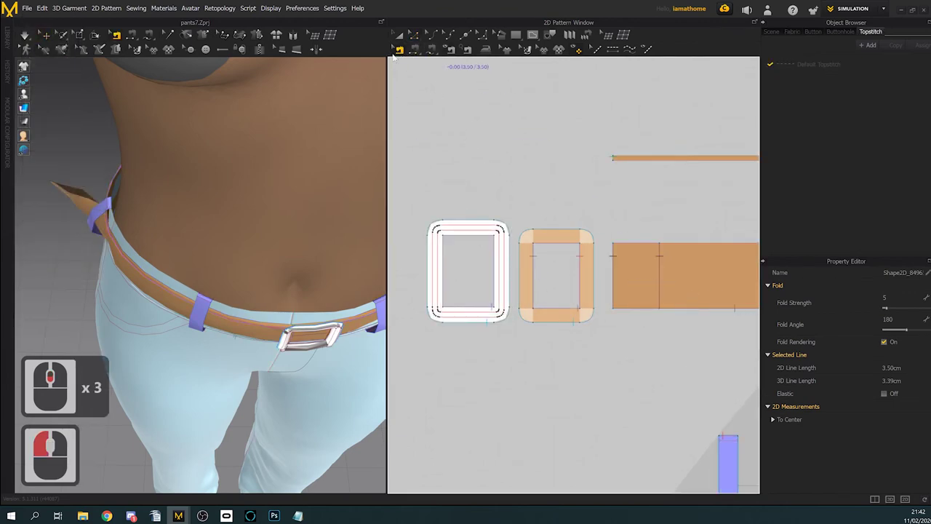
pyautogui.click(396, 52)
pyautogui.click(615, 276)
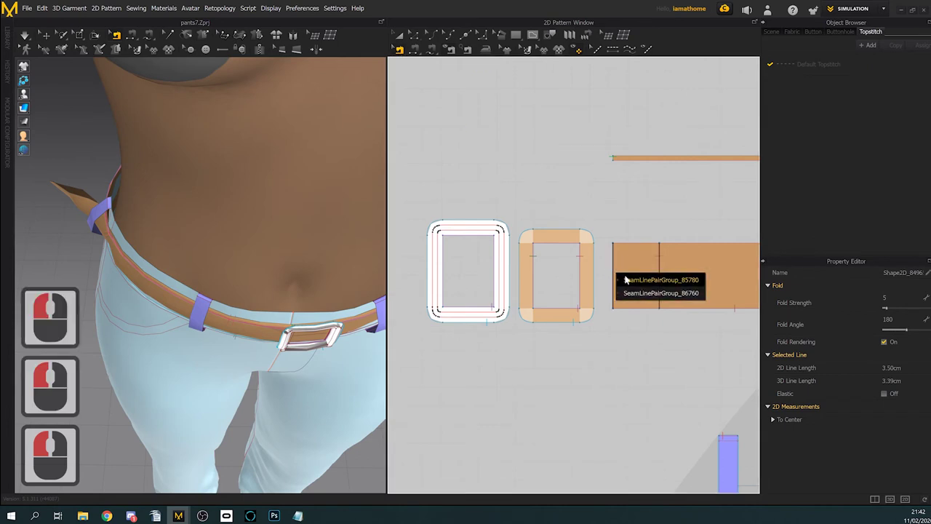
pyautogui.click(631, 283)
pyautogui.scroll(-5, 631, 284)
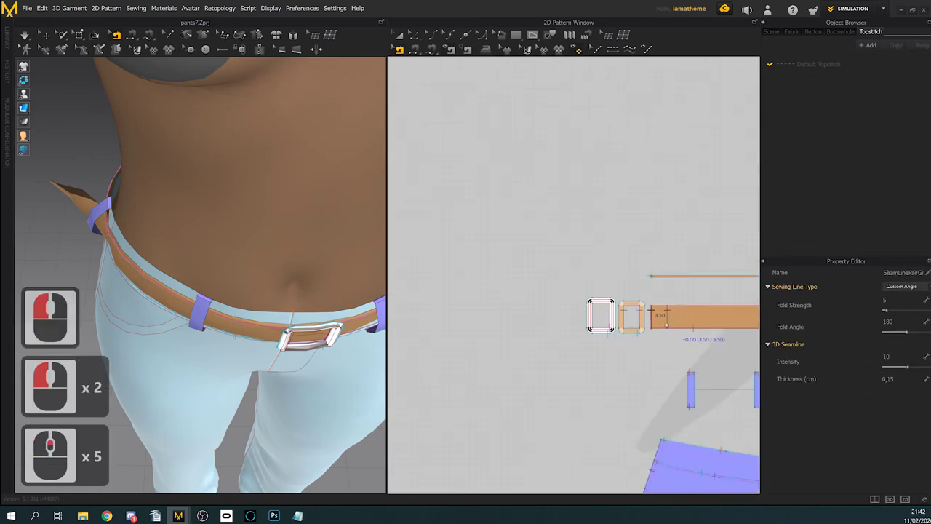
pyautogui.moveTo(575, 238); pyautogui.dragTo(580, 238, button='middle')
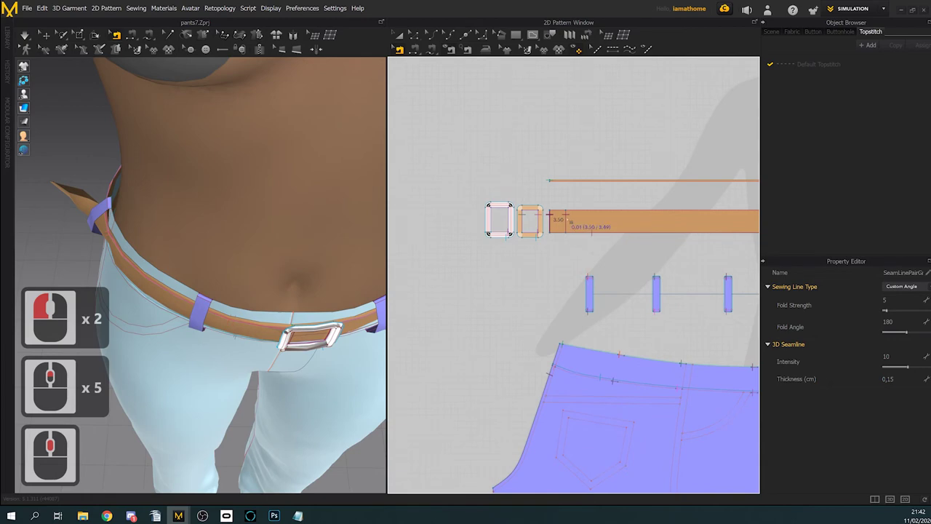
pyautogui.click(571, 219)
pyautogui.click(586, 237)
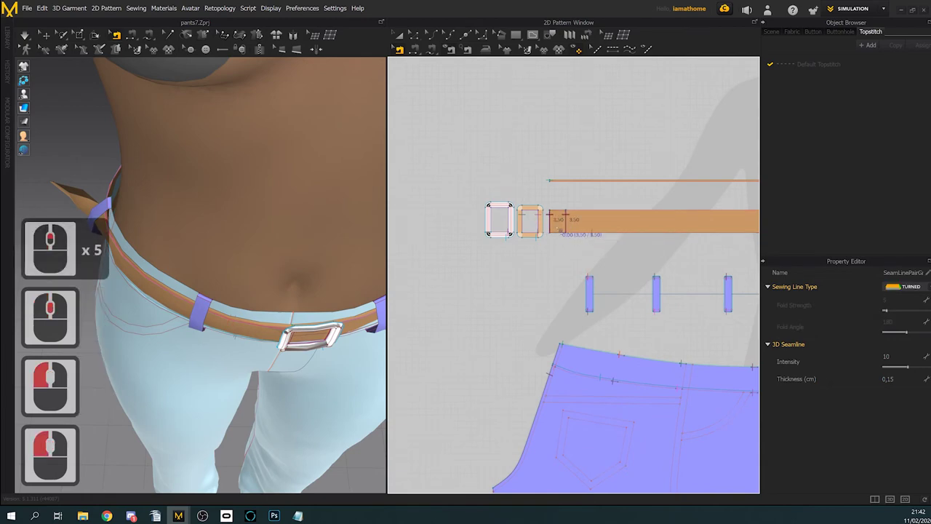
pyautogui.scroll(3, 557, 228)
pyautogui.moveTo(557, 228); pyautogui.dragTo(584, 234, button='middle')
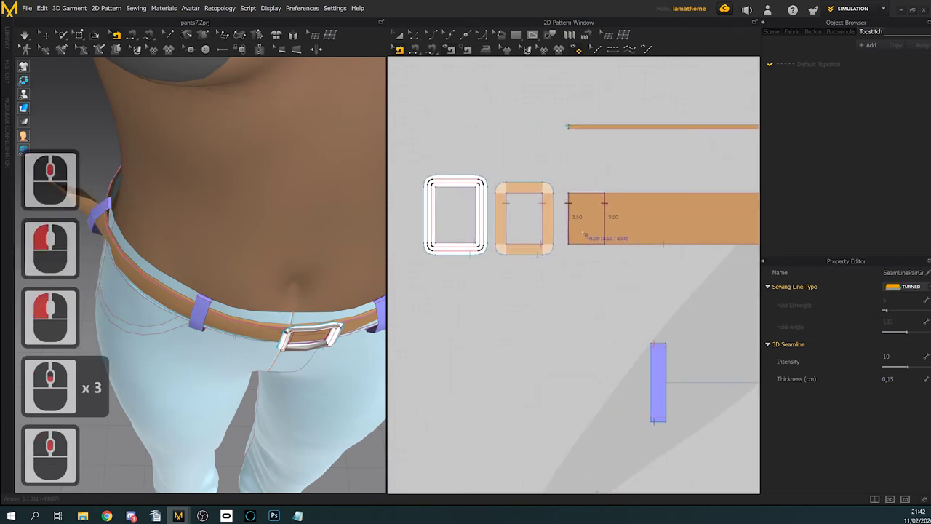
# Step: Examine the overlapping seams on the tan piece's inner opening and select SeamLinePairGroup_85780 on the belt's buckle-side end edge
pyautogui.click(450, 49)
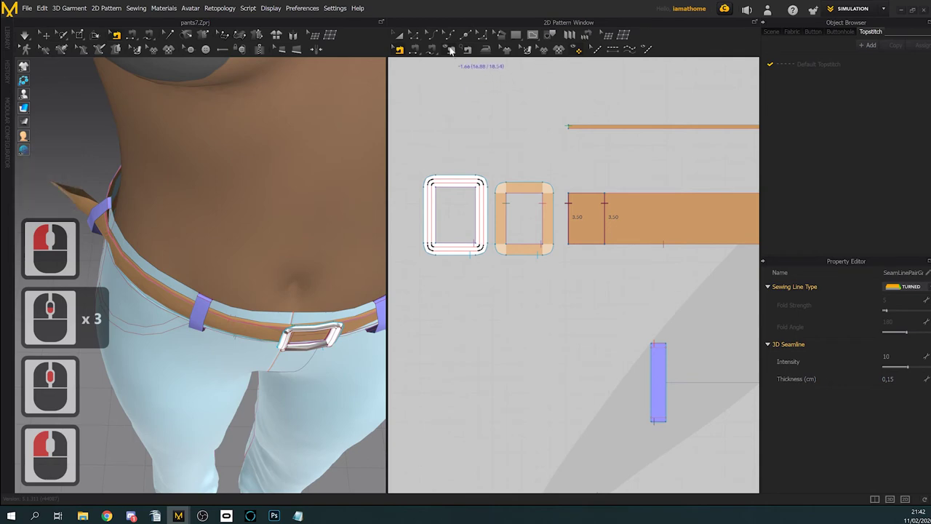
pyautogui.click(451, 50)
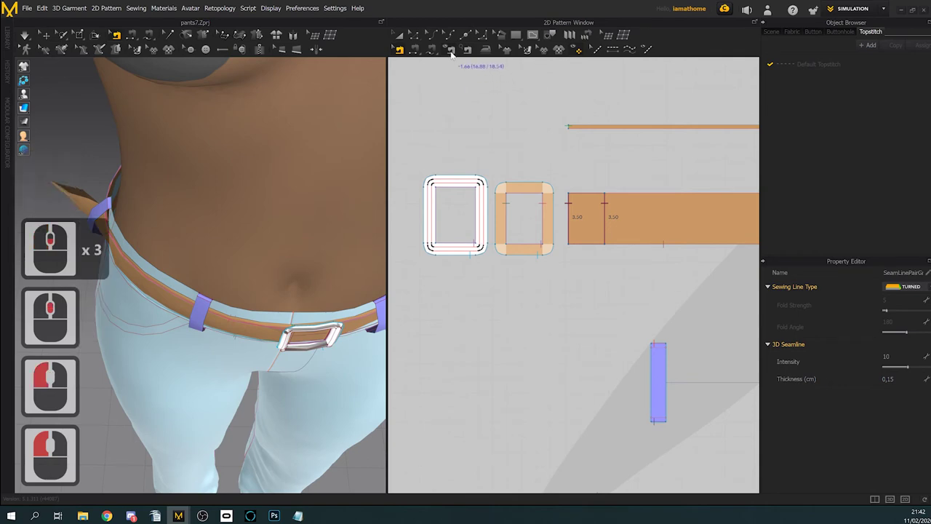
pyautogui.click(524, 222)
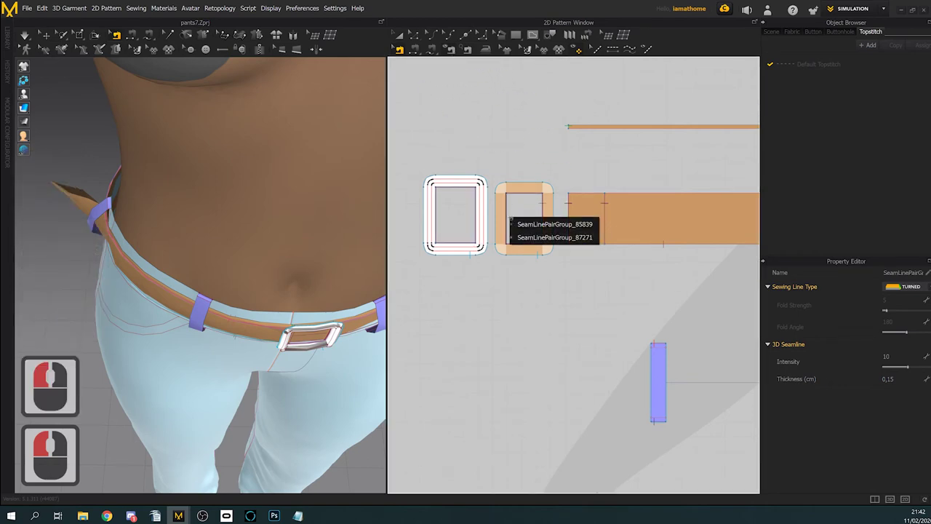
pyautogui.click(574, 206)
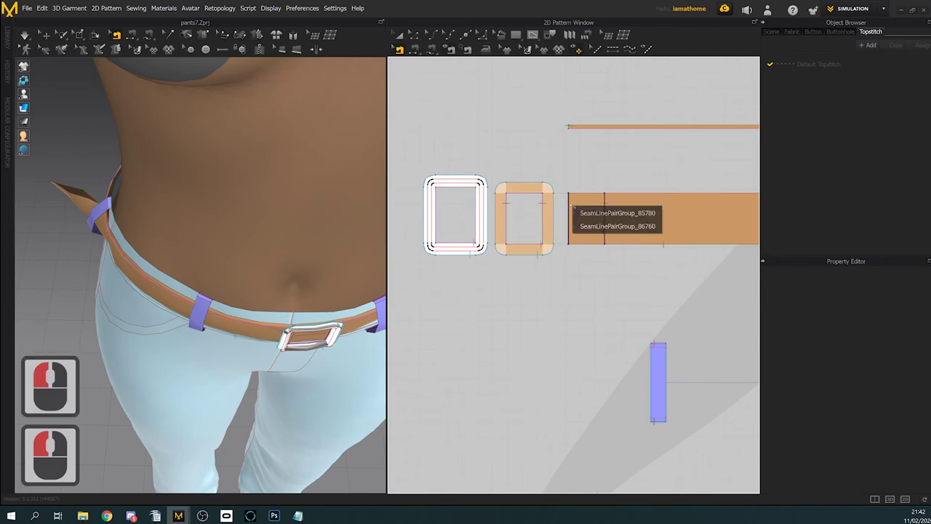
pyautogui.click(583, 214)
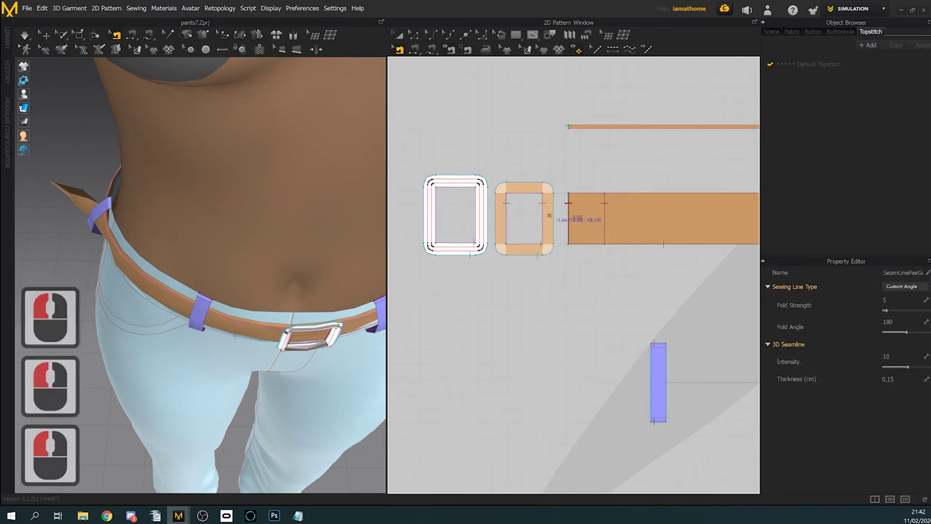
pyautogui.scroll(2, 549, 216)
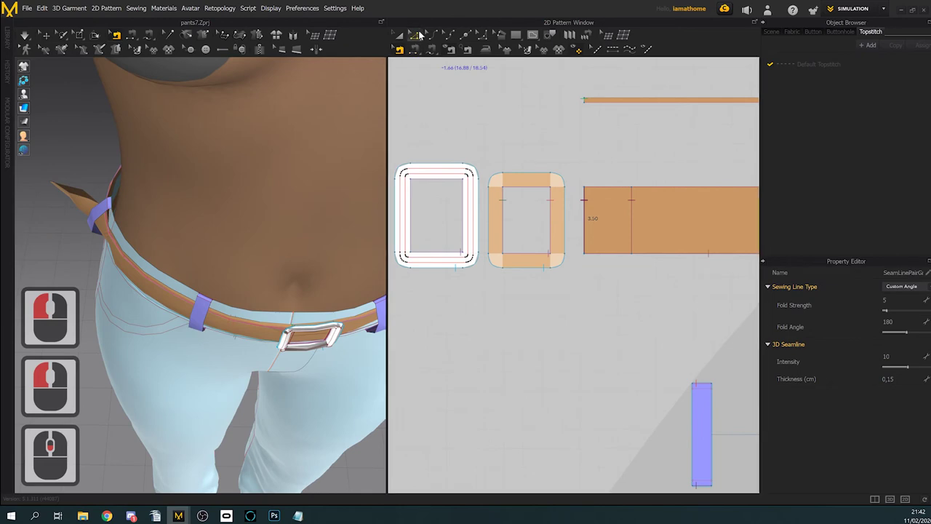
# Step: Move the tan buckle piece straight down, clear of the white frame and the belt
pyautogui.click(400, 34)
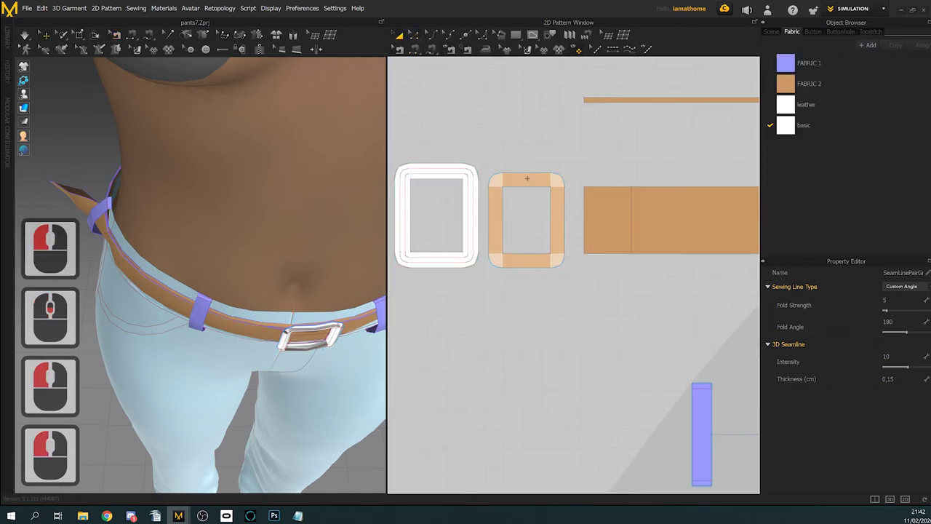
pyautogui.moveTo(528, 178); pyautogui.dragTo(528, 269)
# Step: Inspect the seam on the belt's buckle-side end edge using Edit Sewing
pyautogui.click(399, 50)
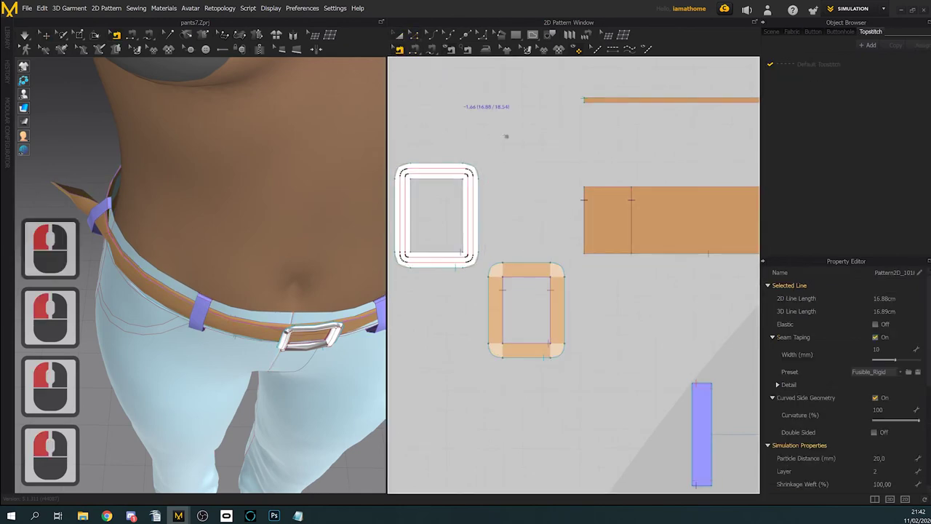
pyautogui.click(588, 242)
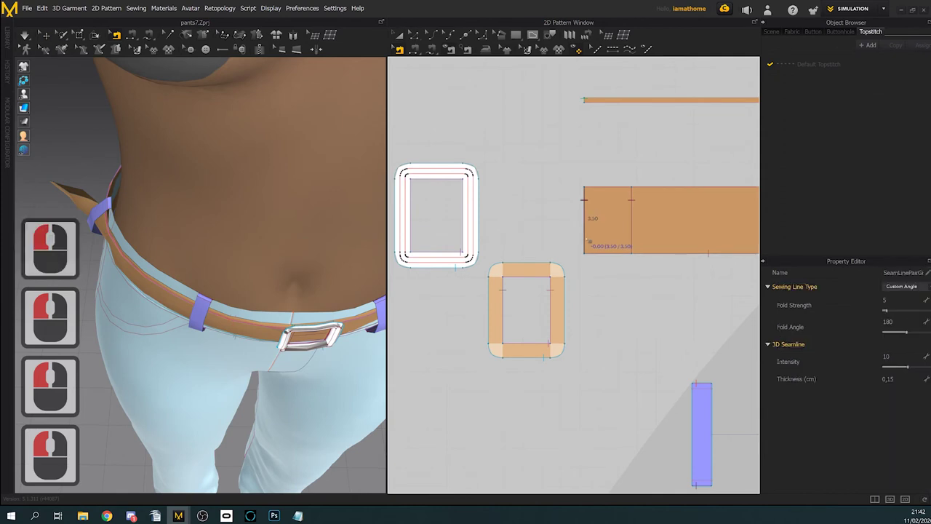
pyautogui.click(453, 52)
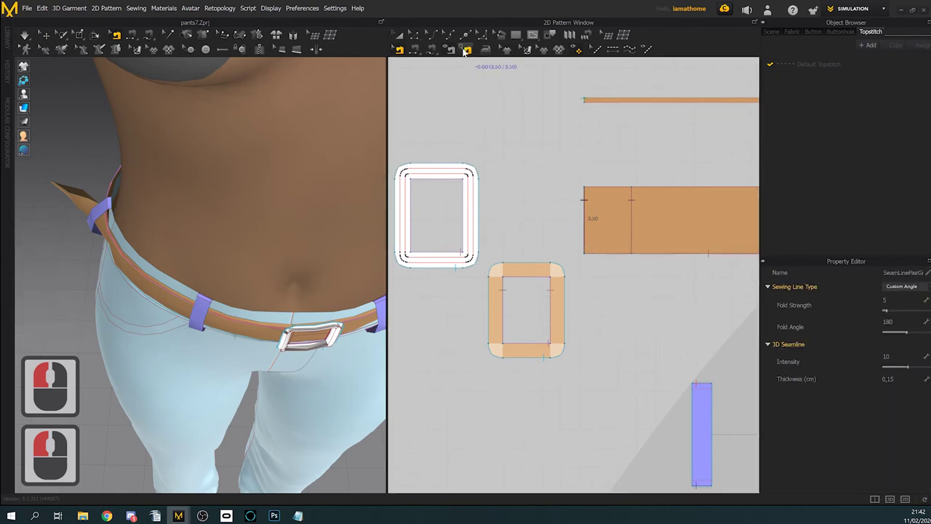
pyautogui.click(467, 49)
pyautogui.click(466, 50)
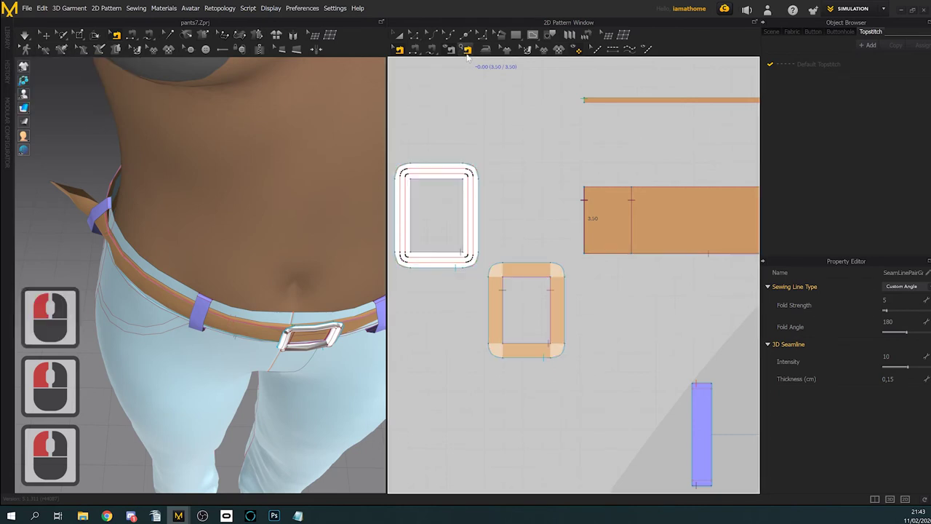
# Step: Delete SeamLinePairGroup_85839 from the left inner edge of the tan buckle piece
pyautogui.click(505, 289)
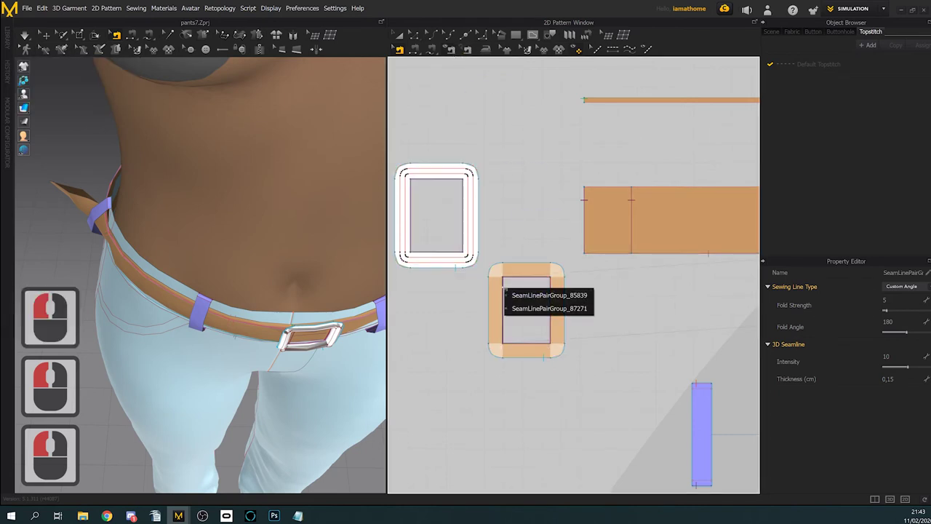
pyautogui.scroll(-4, 630, 305)
pyautogui.moveTo(623, 308); pyautogui.dragTo(516, 270, button='middle')
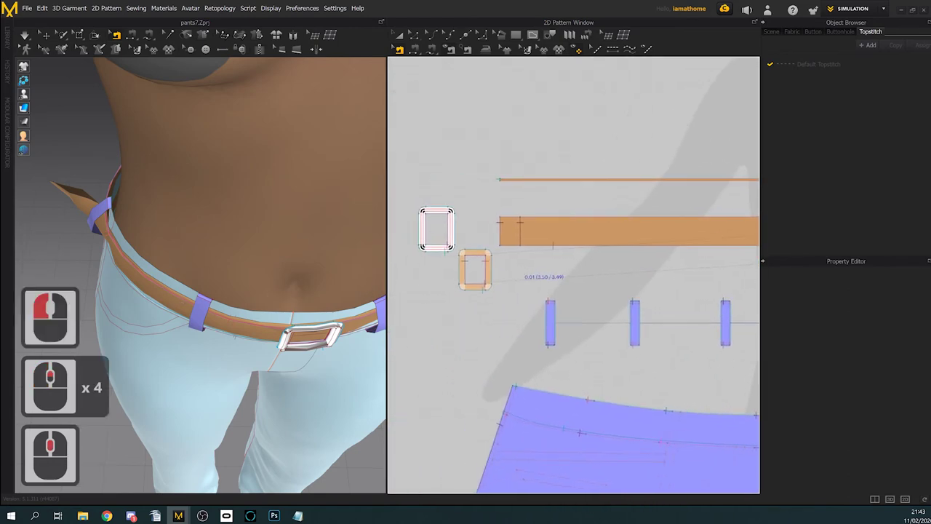
pyautogui.scroll(2, 460, 269)
pyautogui.click(480, 270)
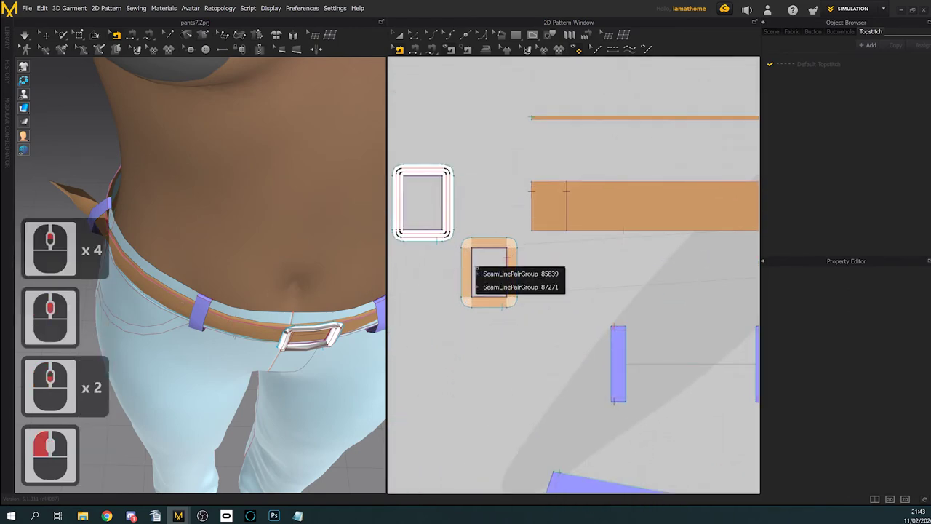
pyautogui.click(486, 273)
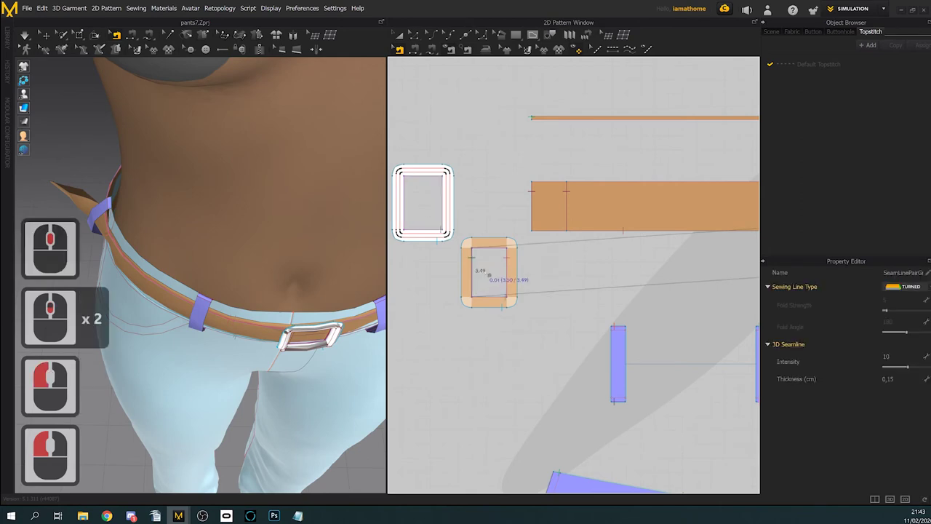
pyautogui.press('Delete')
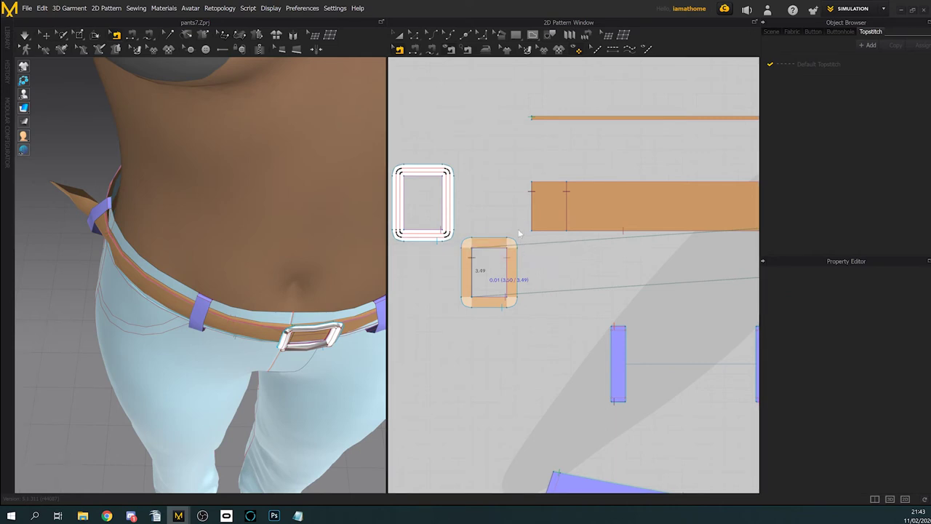
pyautogui.click(513, 188)
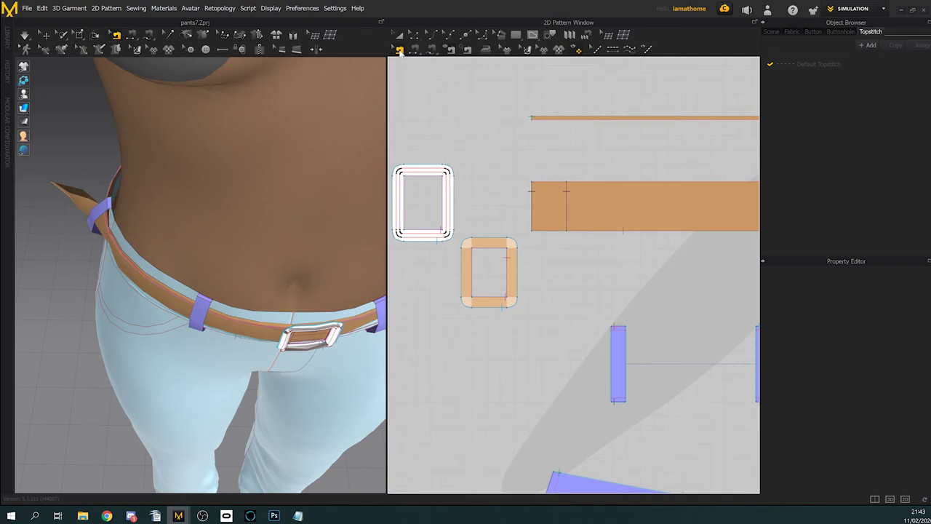
# Step: Try sewing the tan piece's left inner edge to the belt's buckle-side end edge with Segment Sewing, and simulate the garment briefly
pyautogui.click(414, 48)
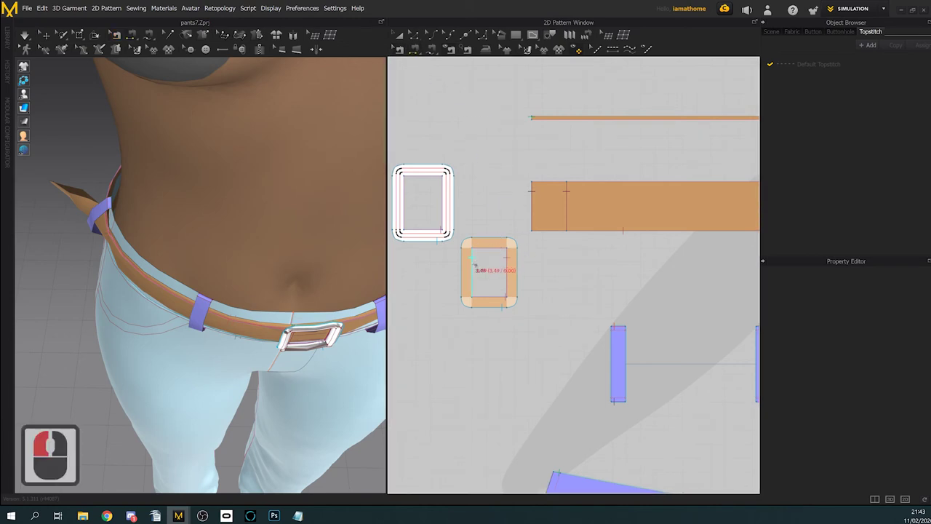
pyautogui.click(473, 266)
pyautogui.click(533, 191)
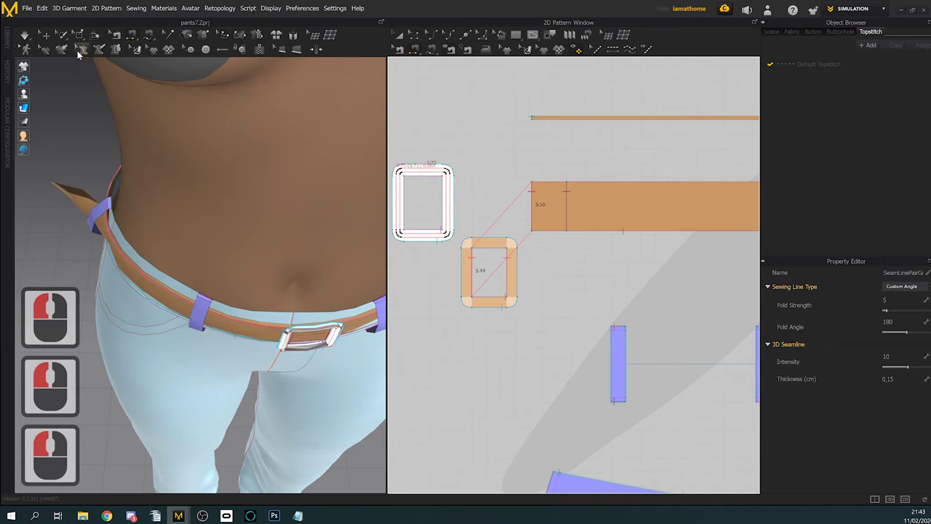
pyautogui.click(24, 34)
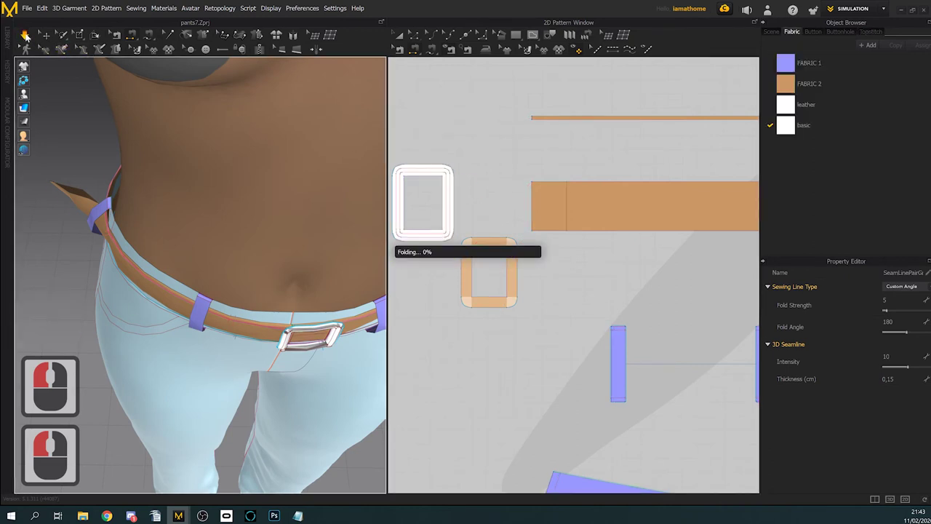
pyautogui.click(26, 37)
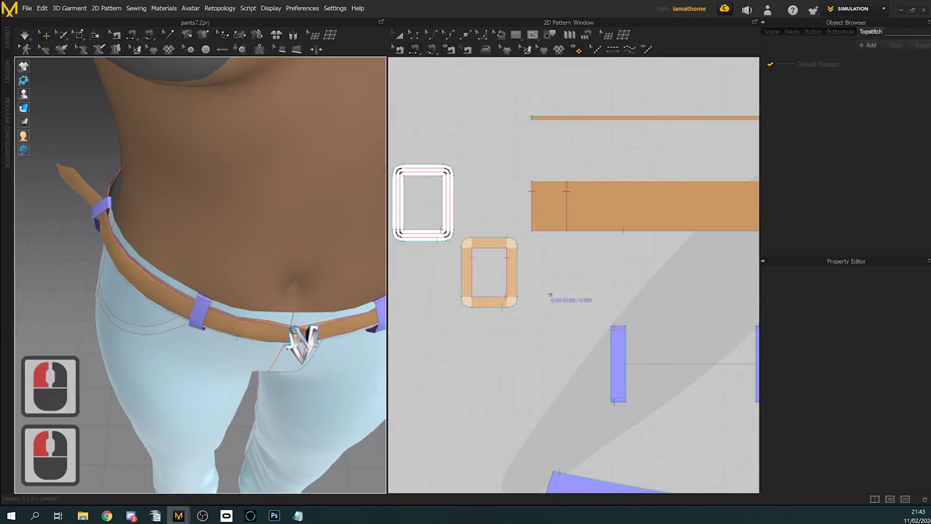
# Step: Undo the simulation and the new seam between the tan piece and the belt end
pyautogui.hotkey('ctrl', 'z')
pyautogui.hotkey('ctrl', 'z')
pyautogui.scroll(-3, 537, 280)
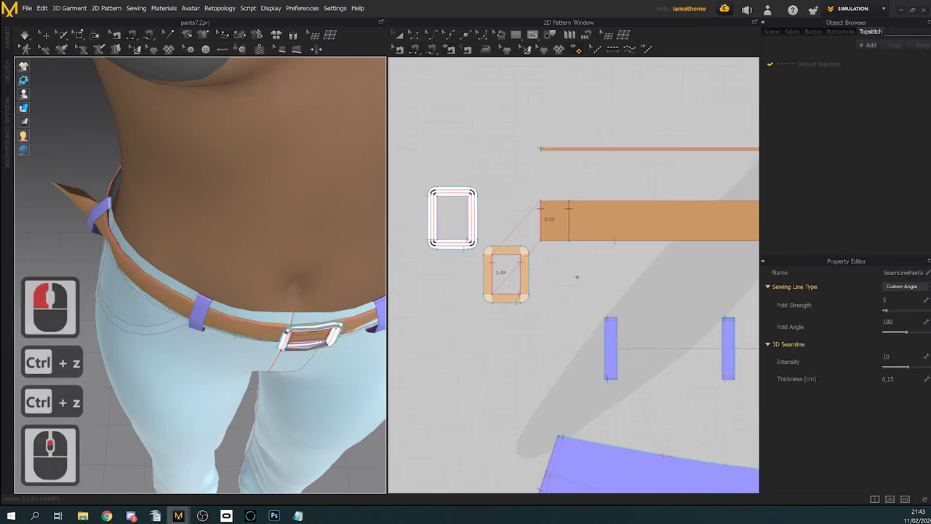
pyautogui.scroll(3, 550, 271)
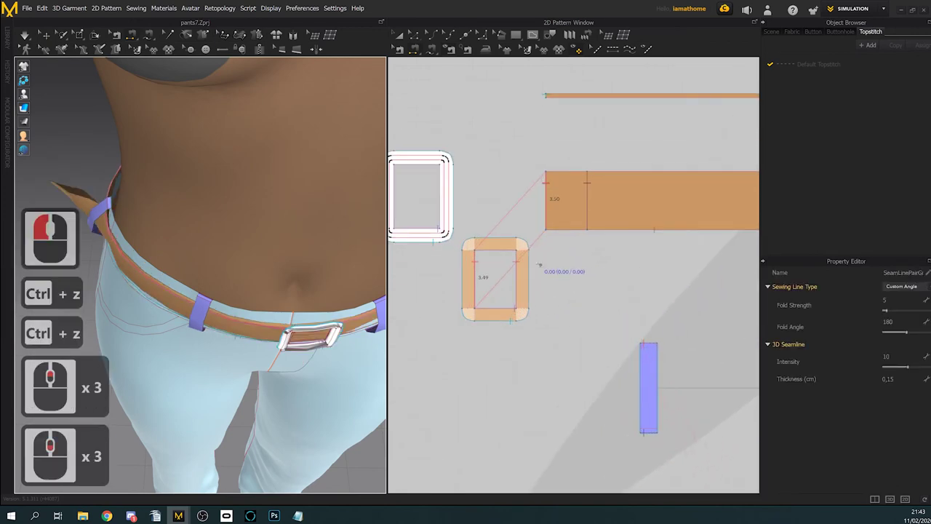
pyautogui.hotkey('ctrl', 'z')
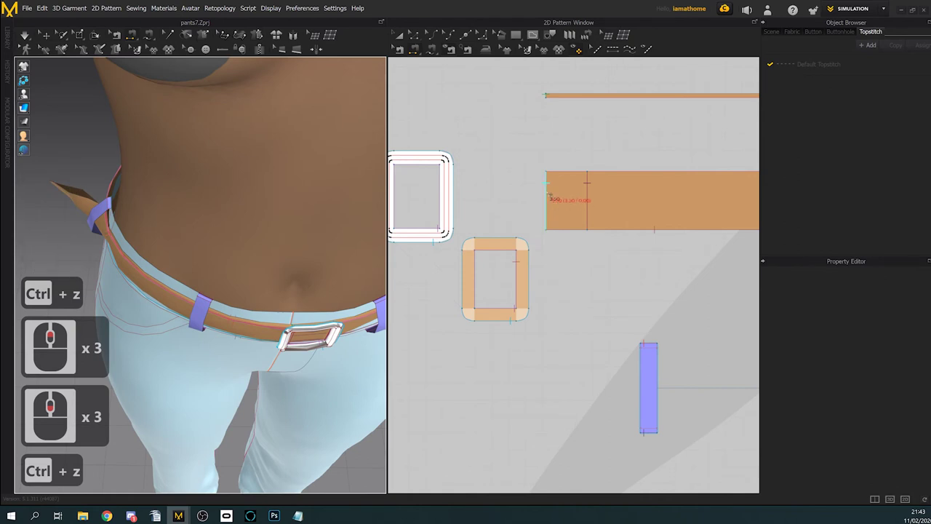
pyautogui.click(515, 277)
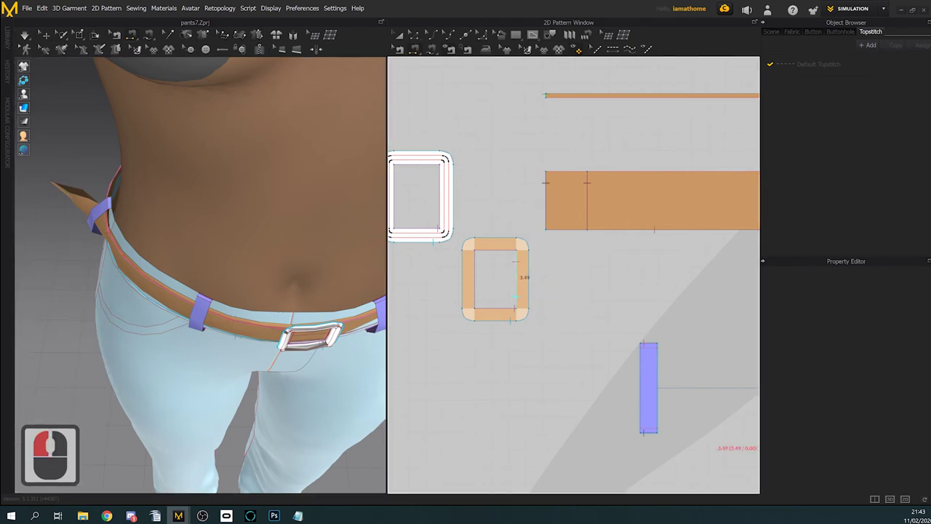
pyautogui.click(131, 516)
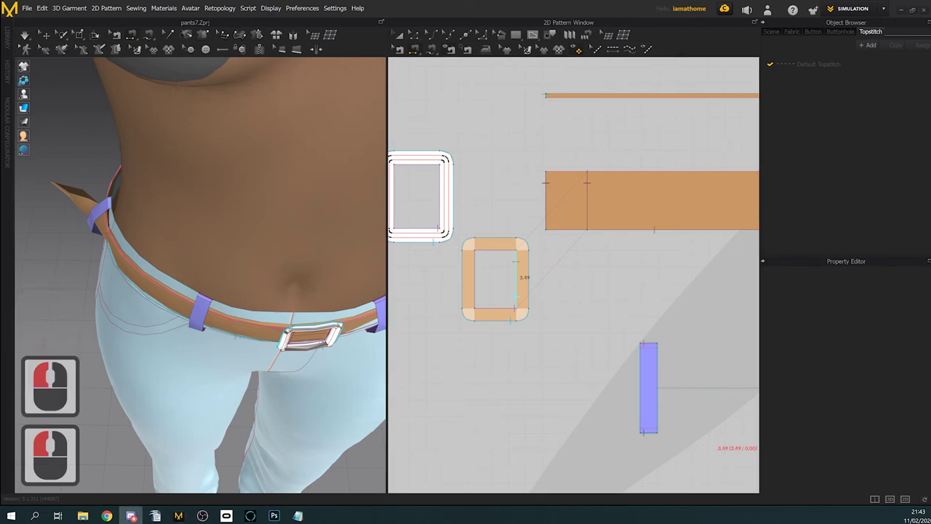
pyautogui.click(251, 516)
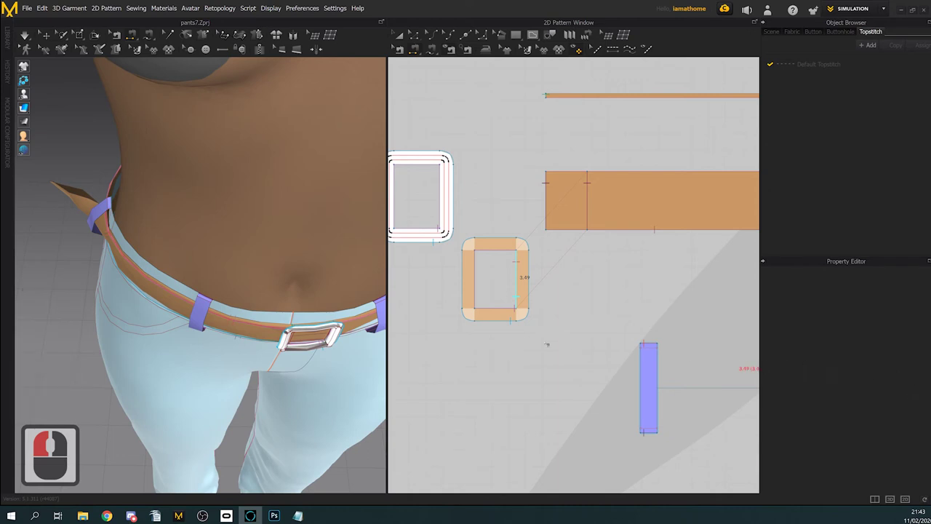
pyautogui.scroll(-1, 558, 334)
pyautogui.scroll(3, 558, 333)
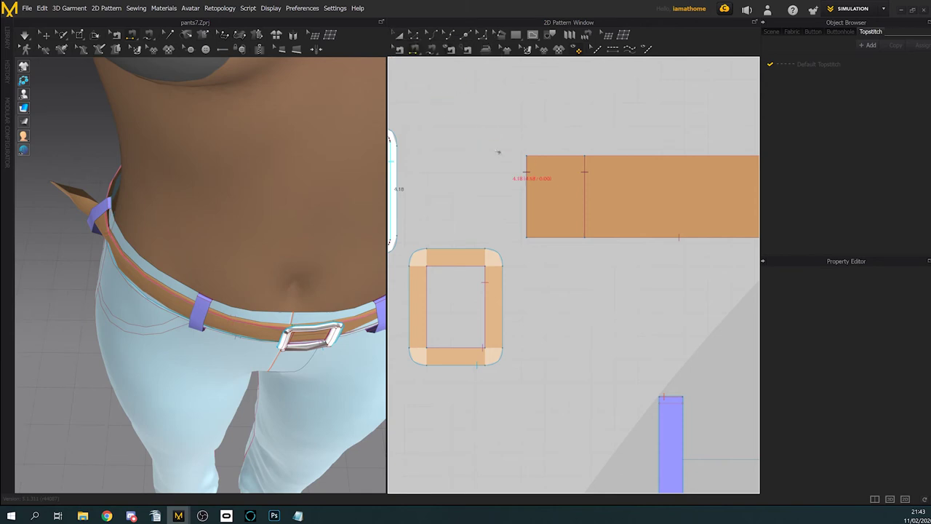
# Step: Check the length of the belt's buckle-side end edge, and move the tan buckle piece directly below that end of the belt
pyautogui.click(413, 35)
pyautogui.click(529, 195)
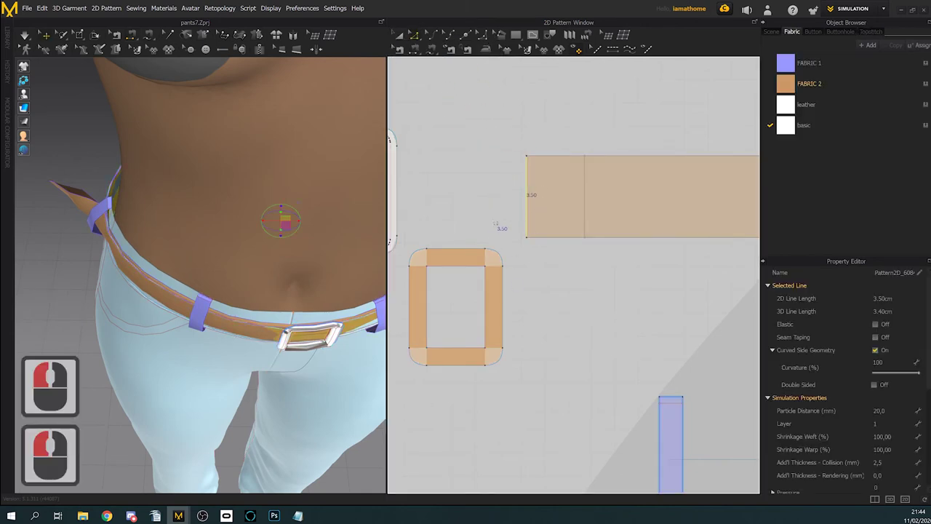
pyautogui.click(398, 37)
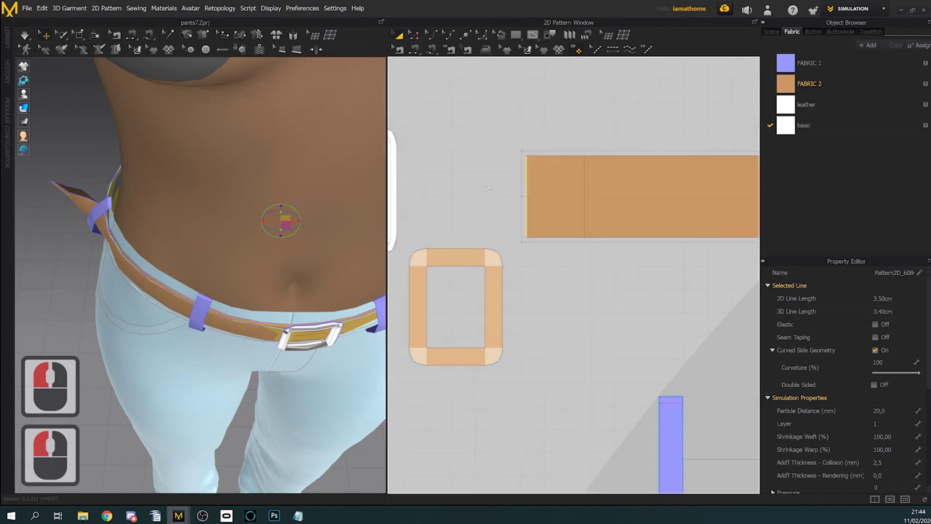
pyautogui.moveTo(461, 260); pyautogui.dragTo(583, 278)
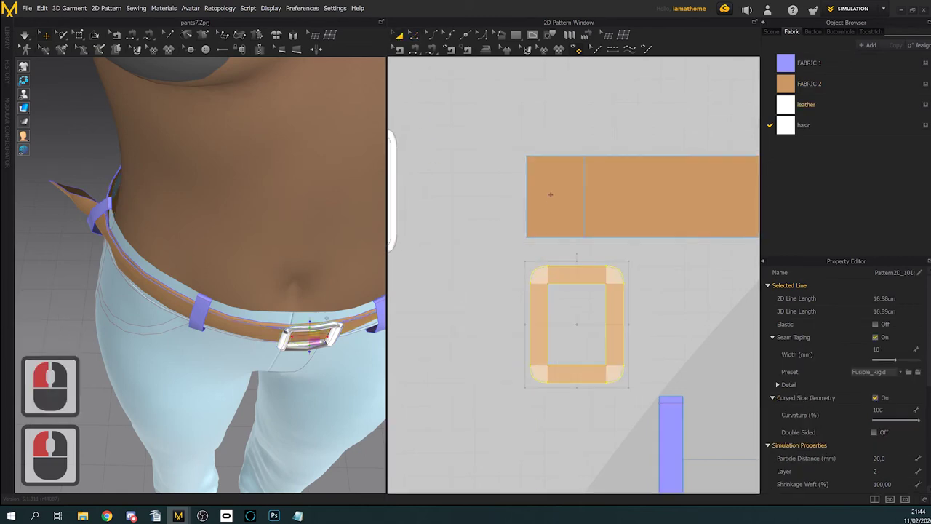
pyautogui.scroll(2, 550, 193)
# Step: Select the seam on the belt's buckle-side end edge with Edit Sewing to see which line it joins
pyautogui.click(414, 49)
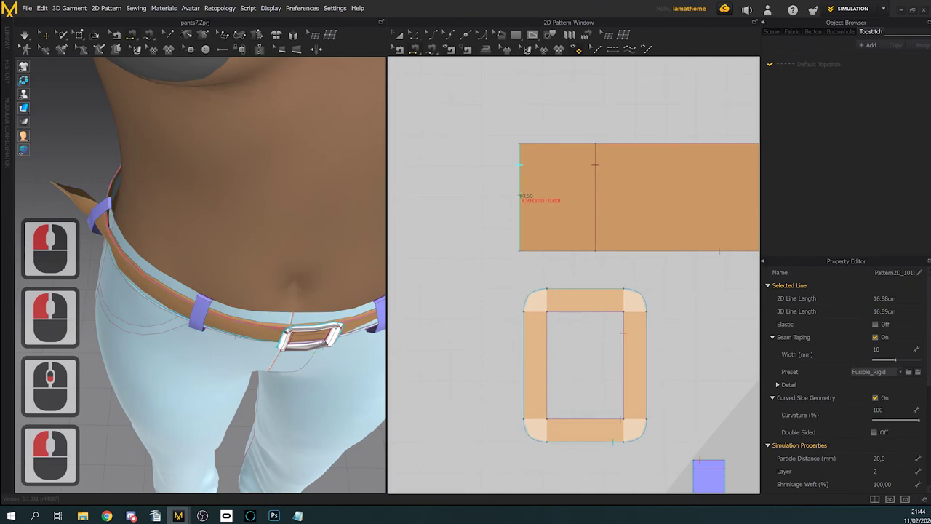
pyautogui.click(398, 50)
pyautogui.click(520, 191)
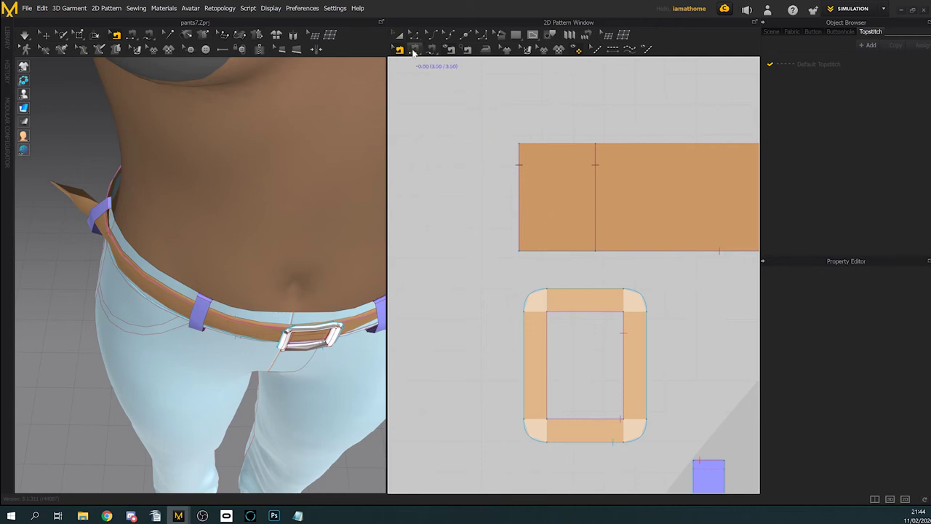
pyautogui.click(414, 50)
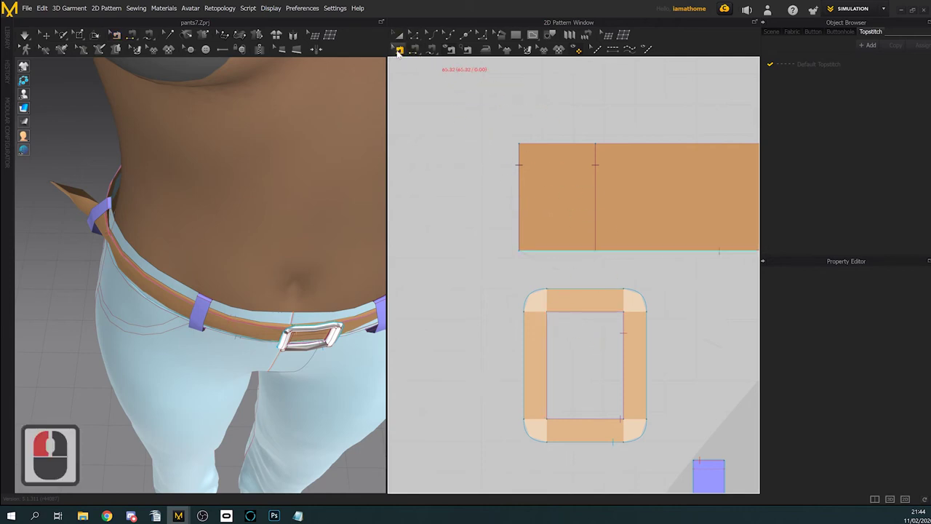
pyautogui.click(399, 50)
pyautogui.click(525, 182)
pyautogui.click(527, 186)
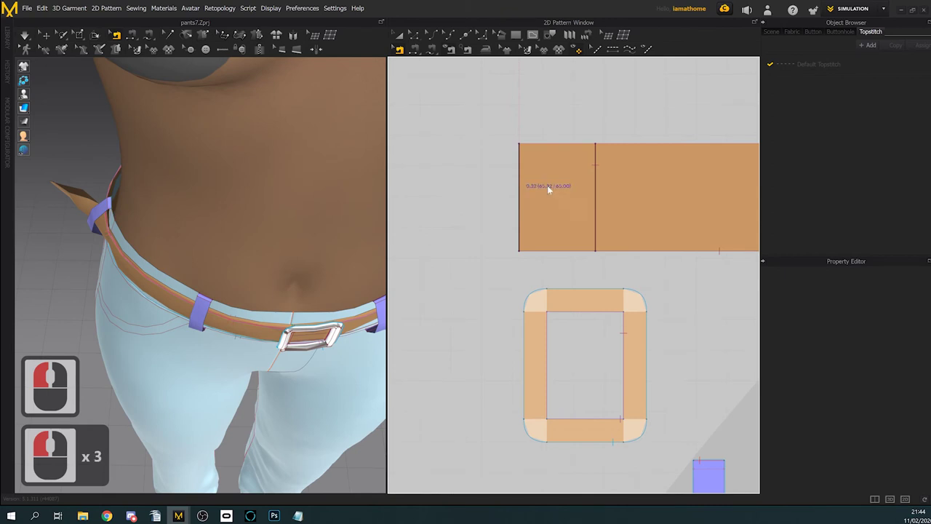
# Step: Examine the overlapping seams on the belt's internal line, picking the one that joins it to the belt's buckle-side end edge
pyautogui.scroll(-5, 575, 203)
pyautogui.moveTo(579, 209); pyautogui.dragTo(603, 237, button='middle')
pyautogui.scroll(-3, 436, 219)
pyautogui.scroll(3, 561, 228)
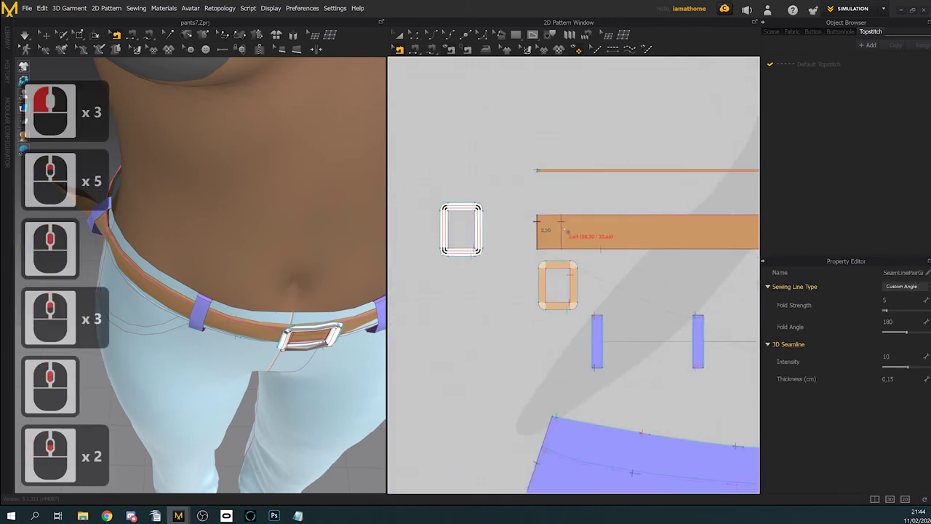
pyautogui.click(561, 230)
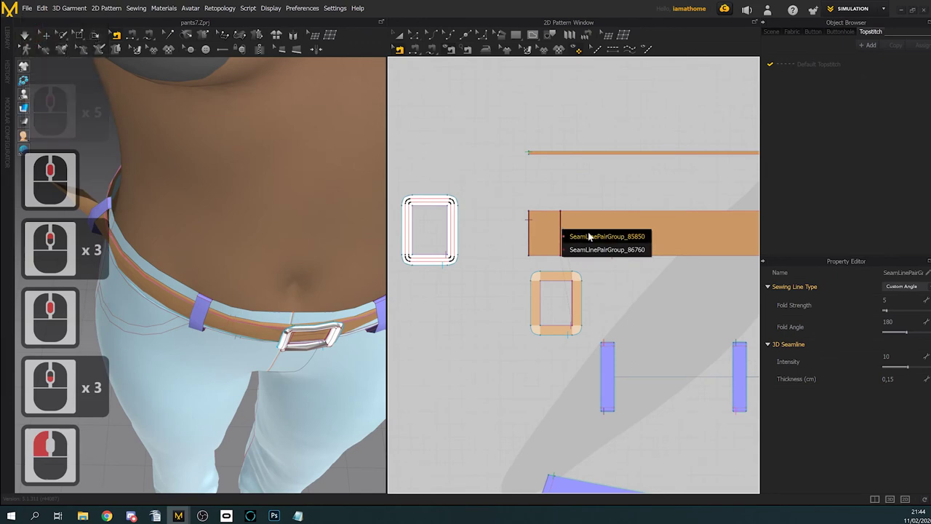
pyautogui.click(562, 236)
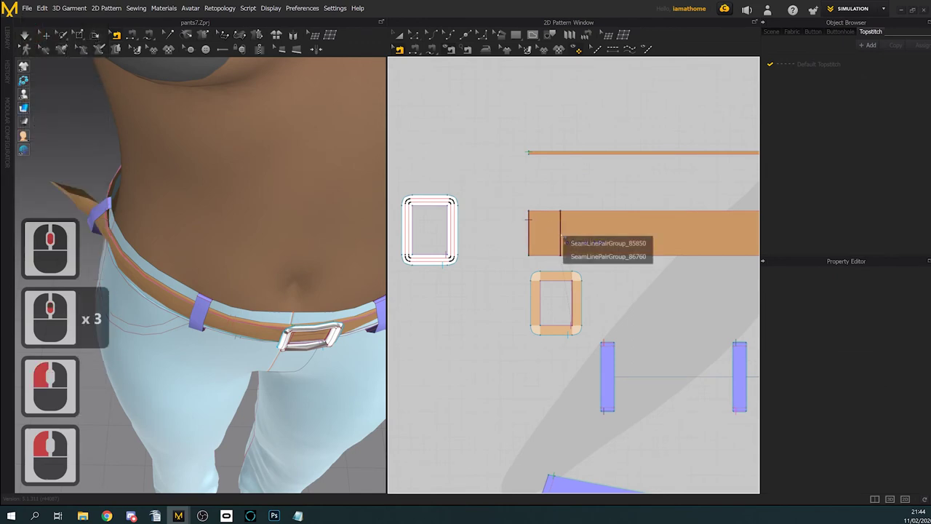
pyautogui.click(564, 239)
pyautogui.press('Delete')
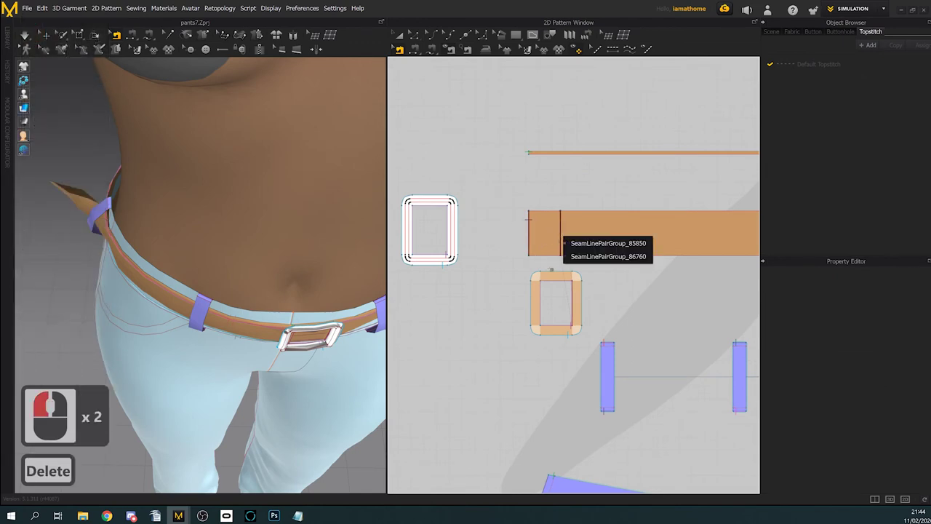
pyautogui.click(589, 256)
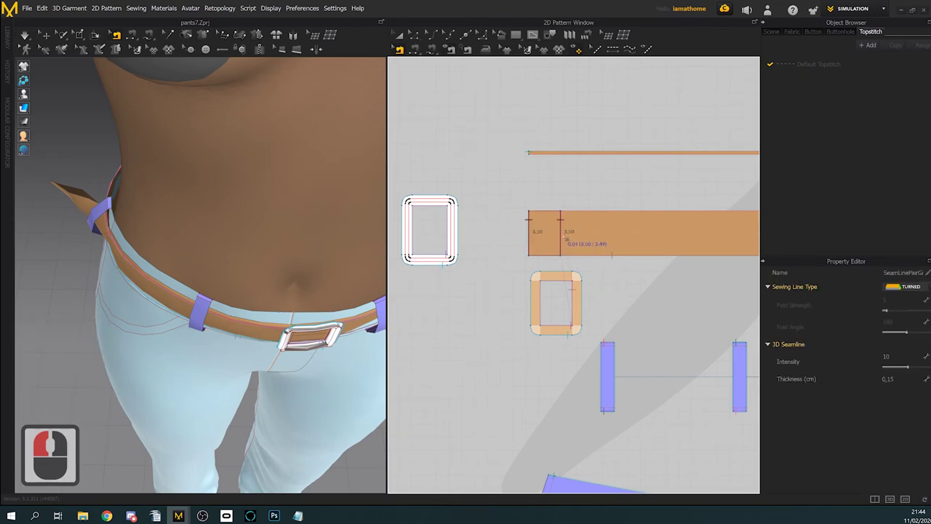
# Step: Delete the seams joining the tan piece's right inner edge to the belt's internal line and its inner opening to the white frame
pyautogui.click(563, 234)
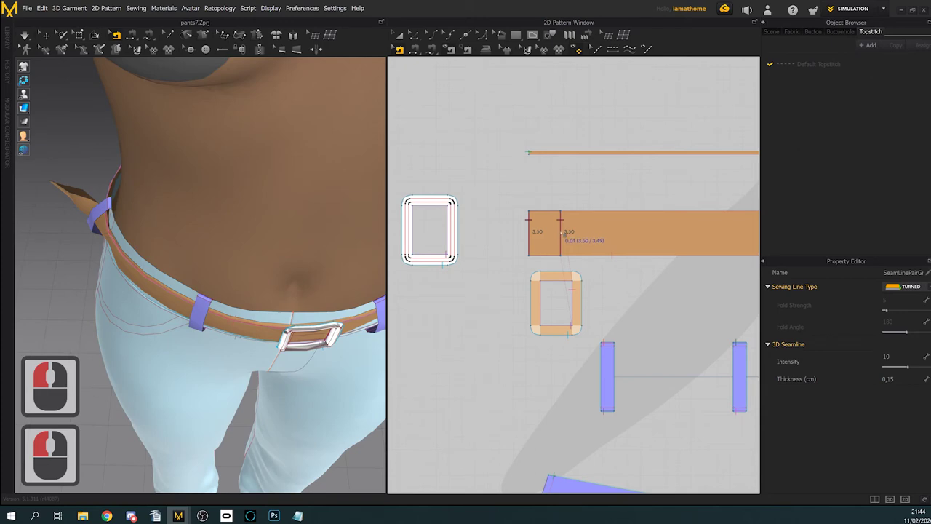
pyautogui.click(578, 301)
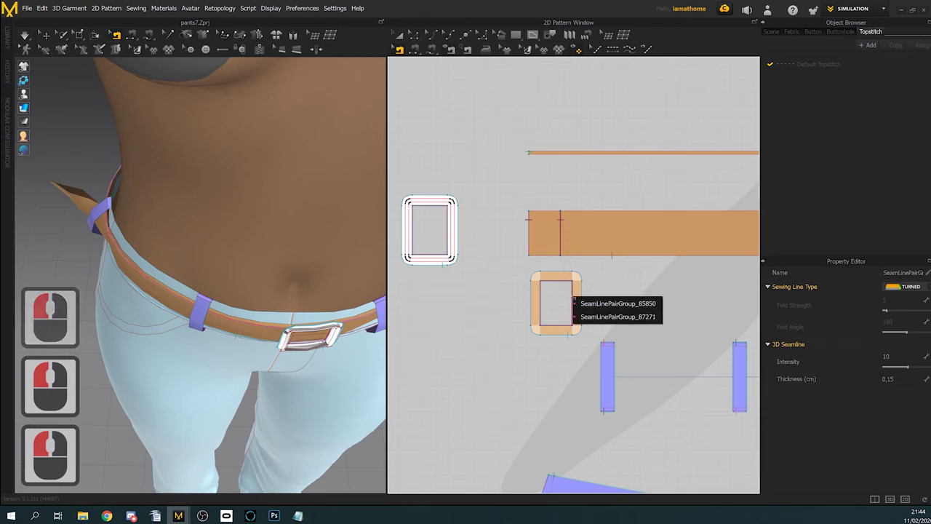
pyautogui.click(581, 305)
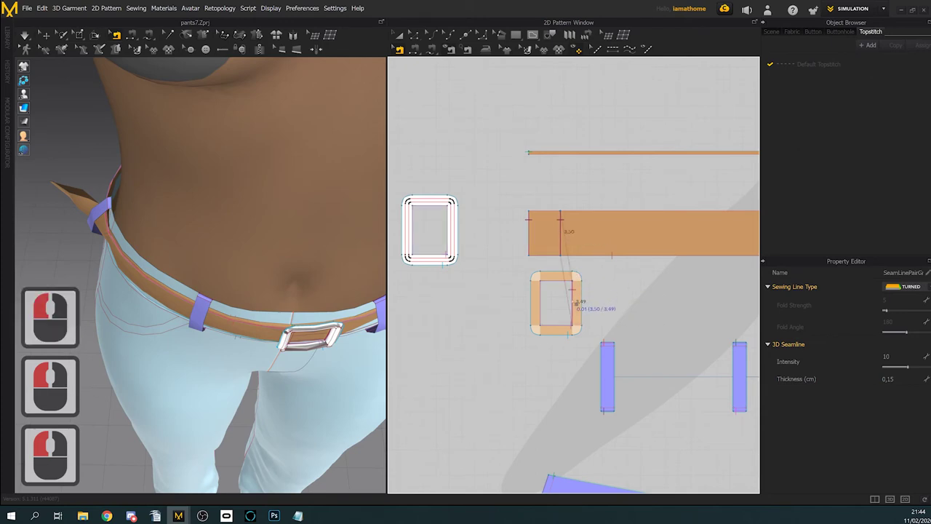
pyautogui.press('Delete')
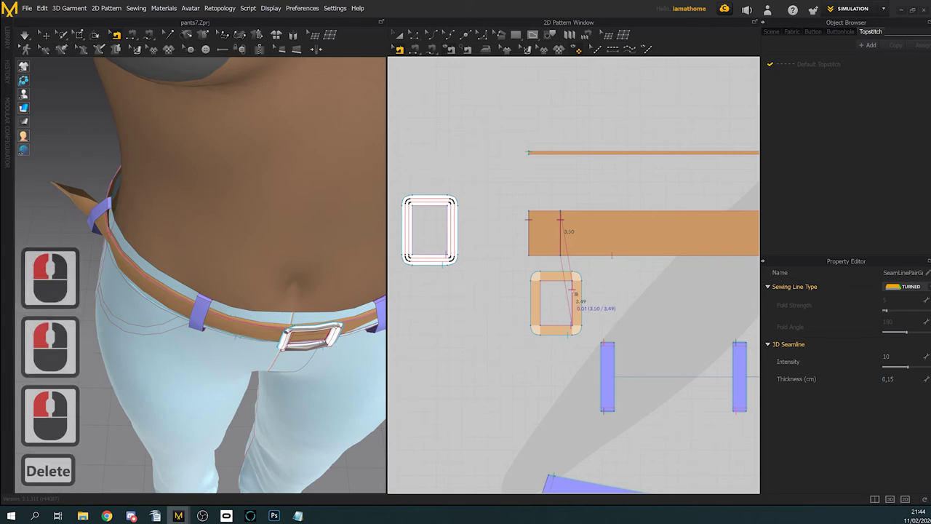
pyautogui.click(575, 306)
pyautogui.press('Delete')
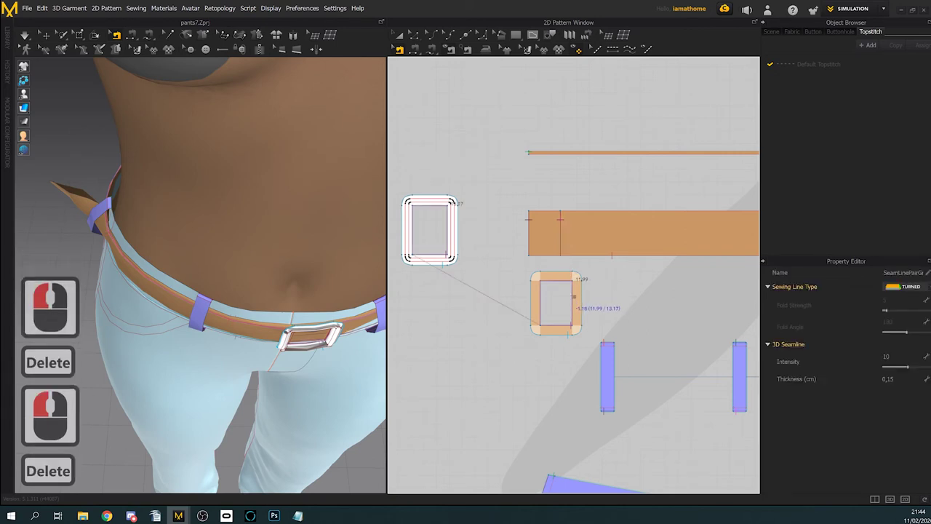
# Step: Delete the seam joining the belt's buckle-side end edge to the belt's internal line
pyautogui.click(567, 245)
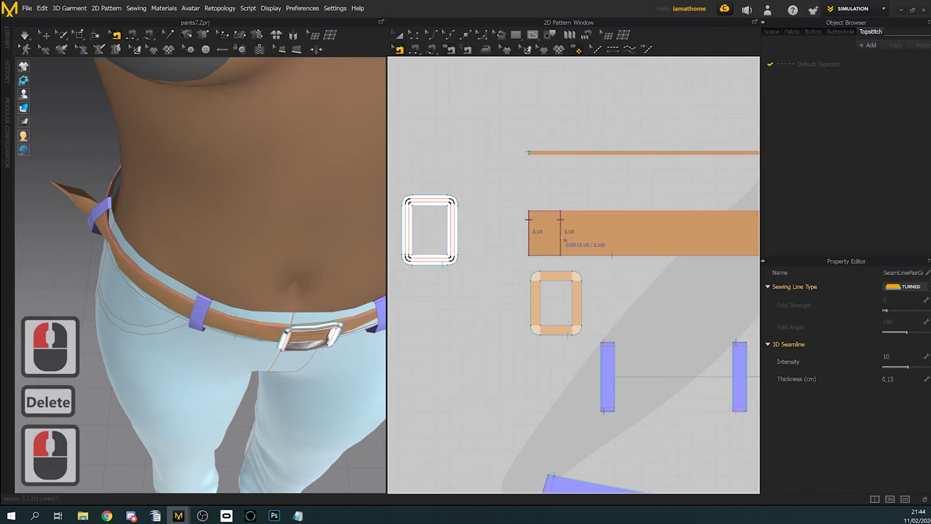
pyautogui.scroll(5, 566, 240)
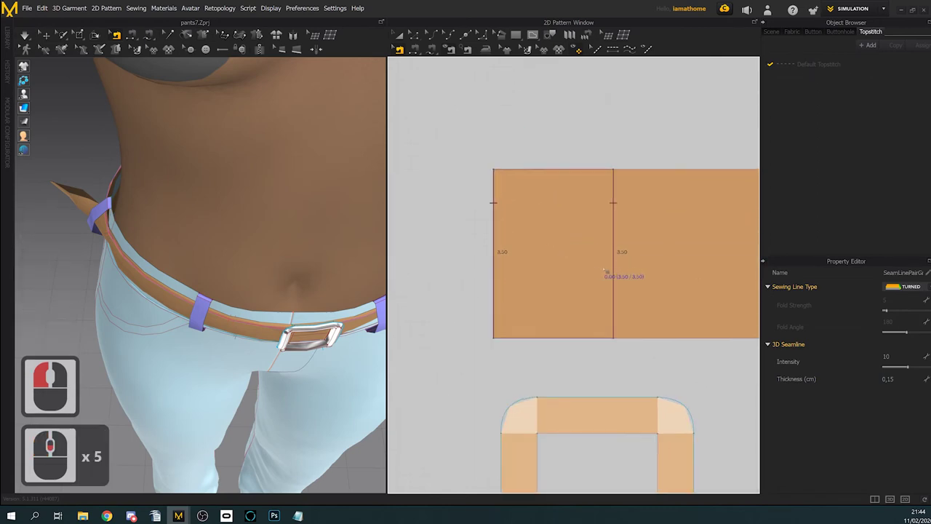
pyautogui.scroll(-4, 645, 270)
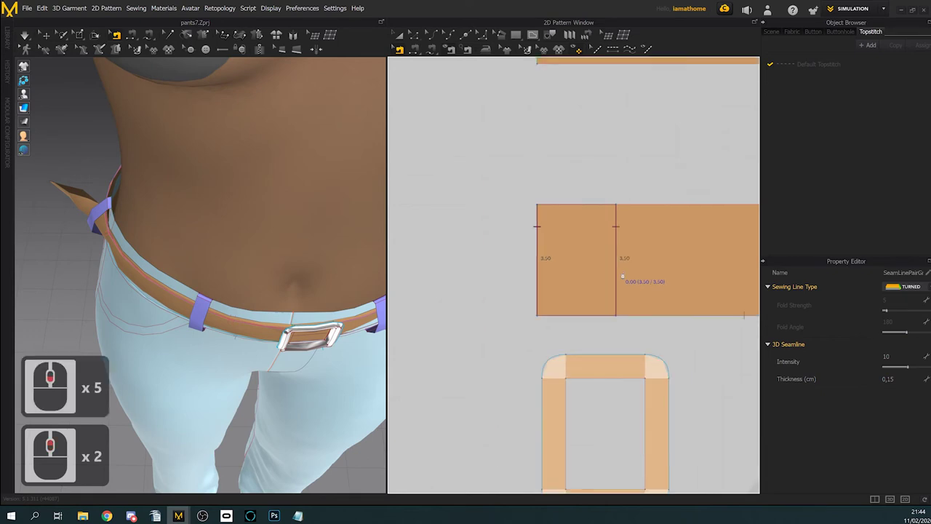
pyautogui.press('Delete')
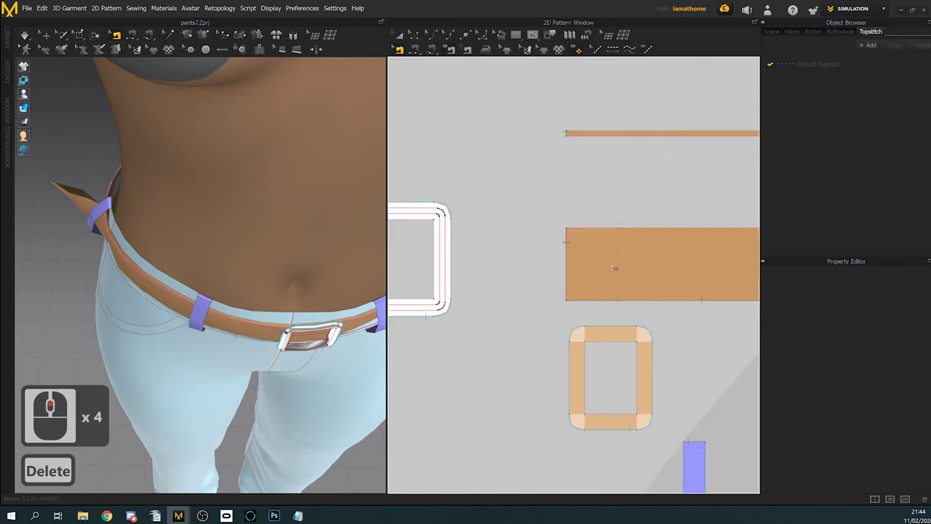
# Step: Sew the tan piece's right inner edge to the belt's internal line and its left inner edge to the belt's end edge with Segment Sewing
pyautogui.click(572, 260)
pyautogui.scroll(-3, 619, 302)
pyautogui.moveTo(713, 317); pyautogui.dragTo(648, 279, button='middle')
pyautogui.scroll(-3, 538, 265)
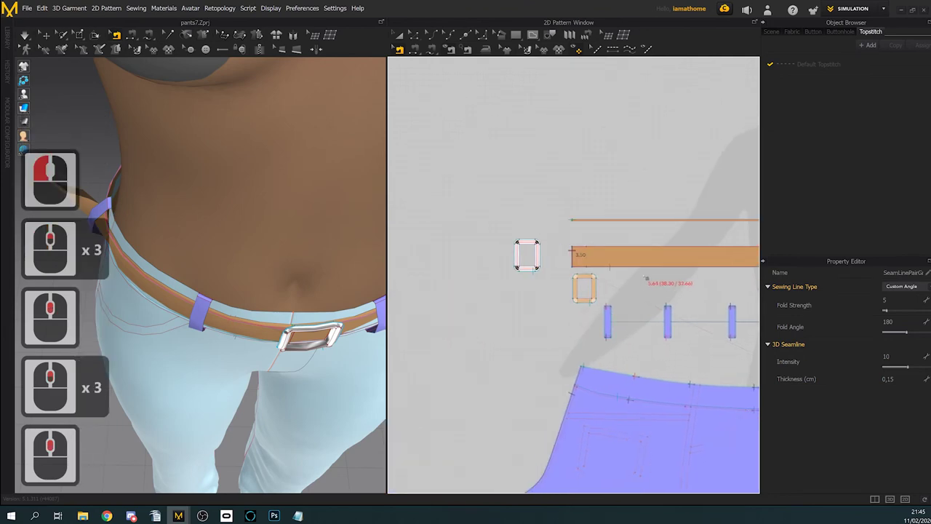
pyautogui.scroll(3, 644, 273)
pyautogui.scroll(2, 514, 251)
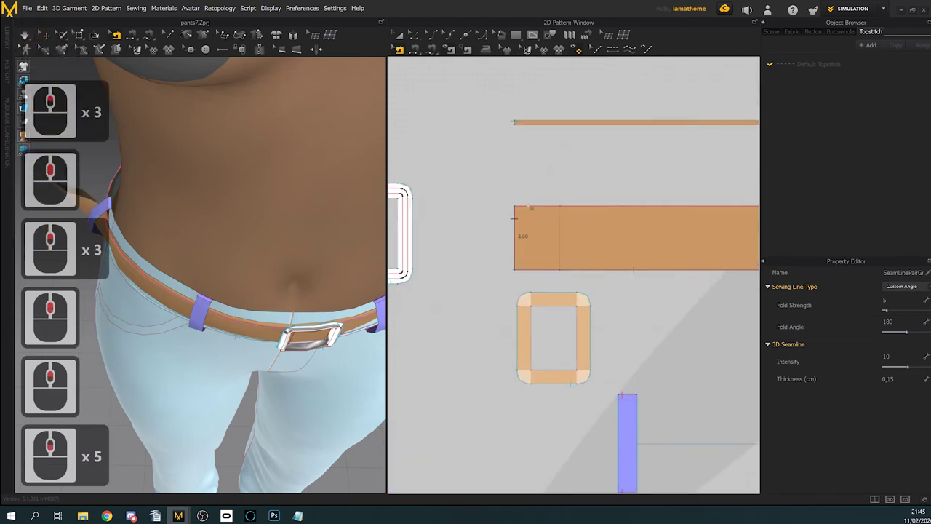
pyautogui.click(416, 50)
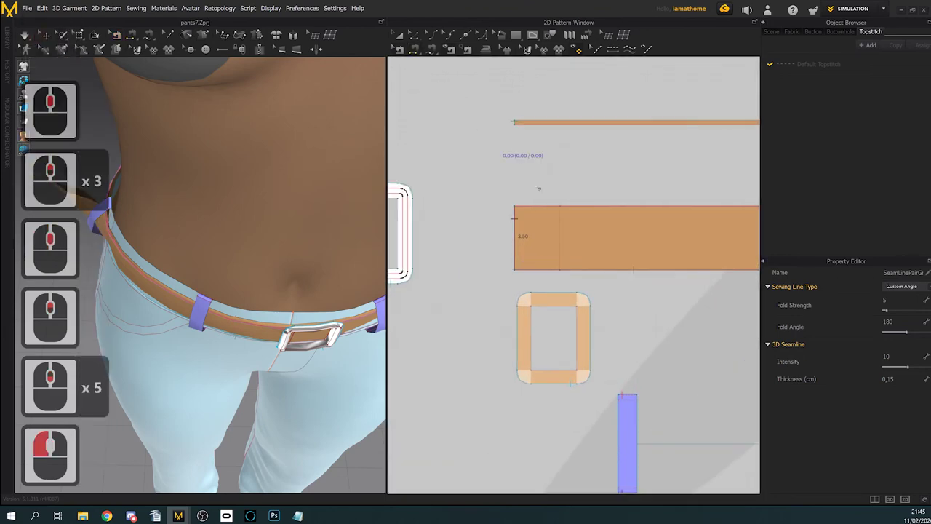
pyautogui.click(579, 336)
pyautogui.click(574, 234)
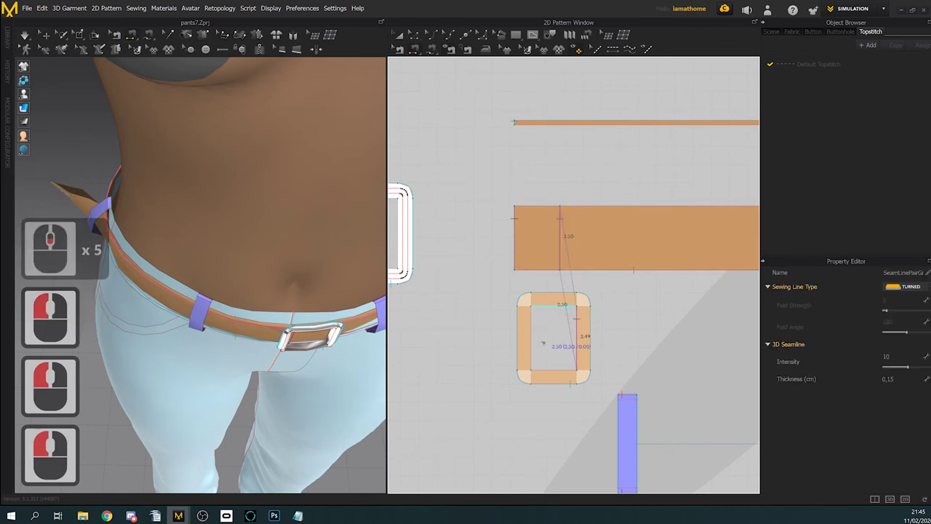
pyautogui.click(532, 338)
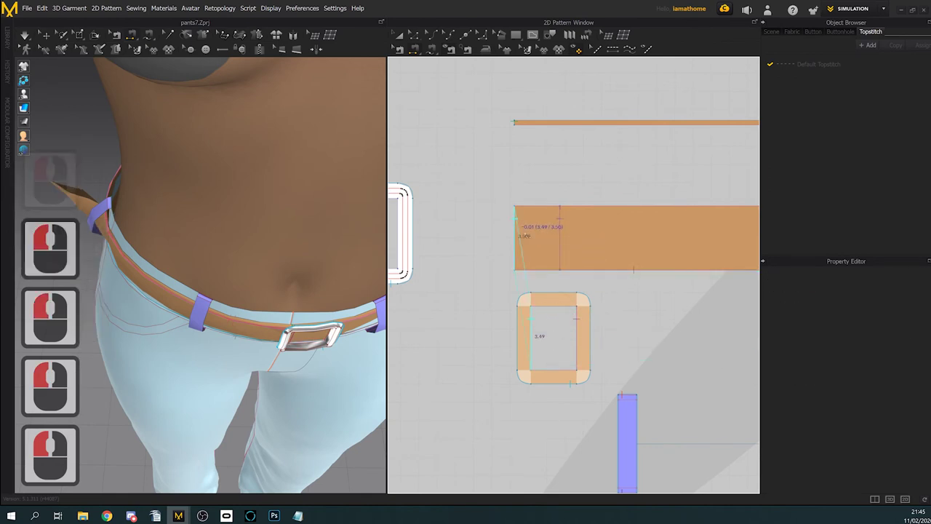
pyautogui.click(524, 234)
# Step: Reposition the white buckle frame on the avatar so it sits just in front of the belt
pyautogui.scroll(2, 592, 278)
pyautogui.moveTo(597, 278); pyautogui.dragTo(633, 279, button='middle')
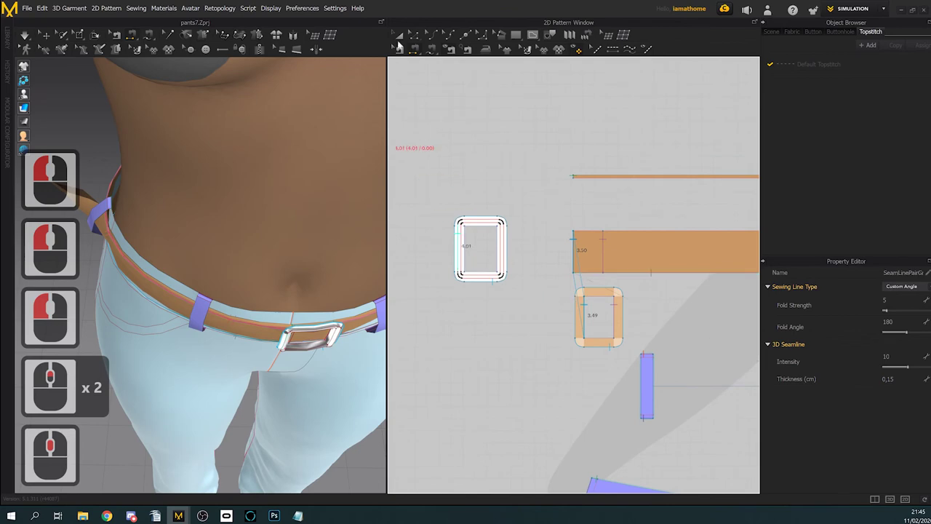
pyautogui.click(398, 35)
pyautogui.click(310, 330)
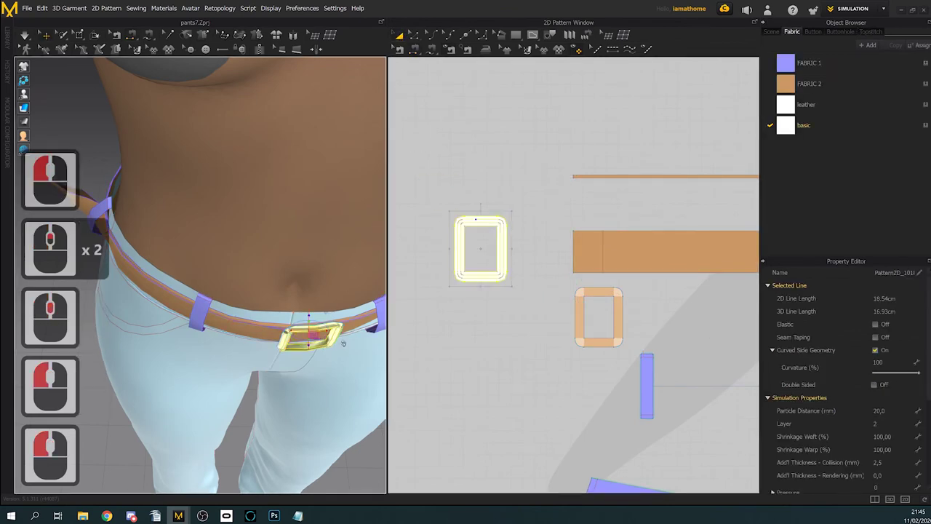
pyautogui.moveTo(310, 330); pyautogui.dragTo(375, 327, button='right')
pyautogui.moveTo(342, 358); pyautogui.dragTo(358, 371)
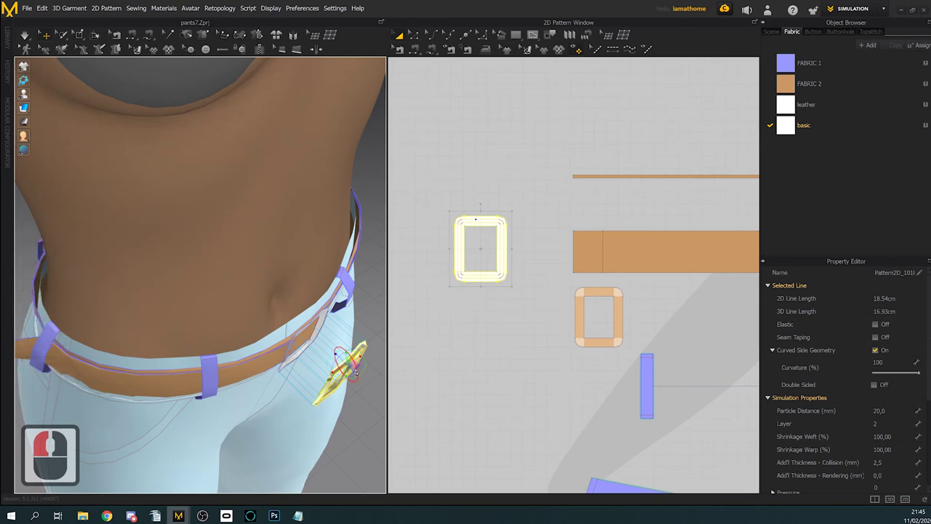
pyautogui.moveTo(356, 372); pyautogui.dragTo(318, 339)
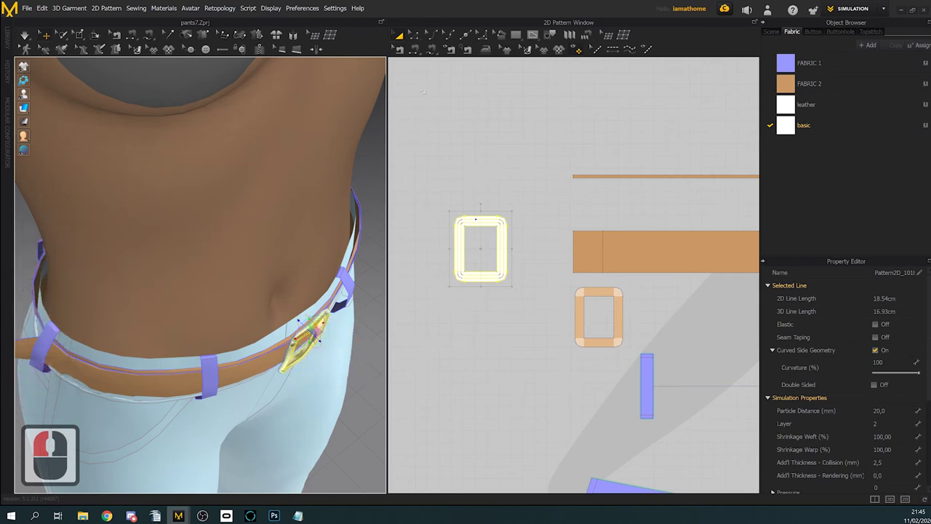
# Step: Sew the white frame's whole inner outline to the tan piece's inner outline with Free Sewing
pyautogui.click(432, 49)
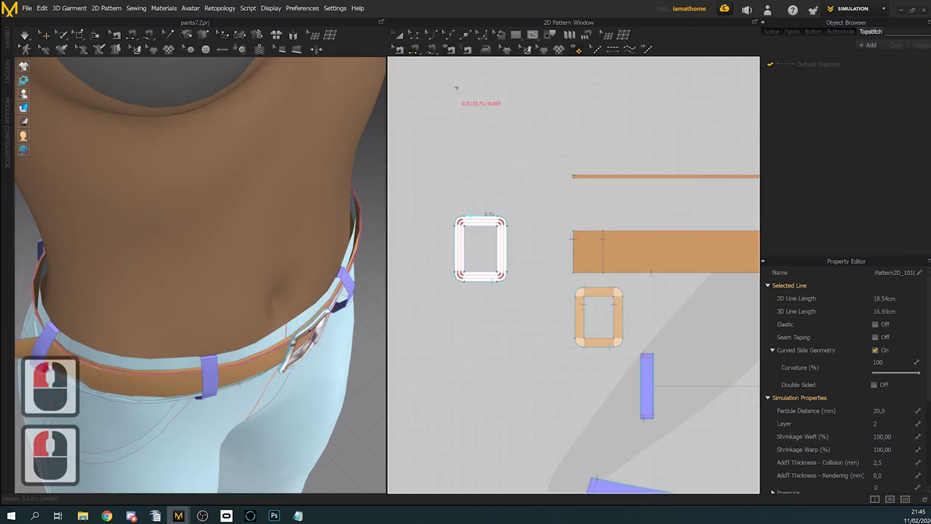
pyautogui.click(467, 228)
pyautogui.click(468, 230)
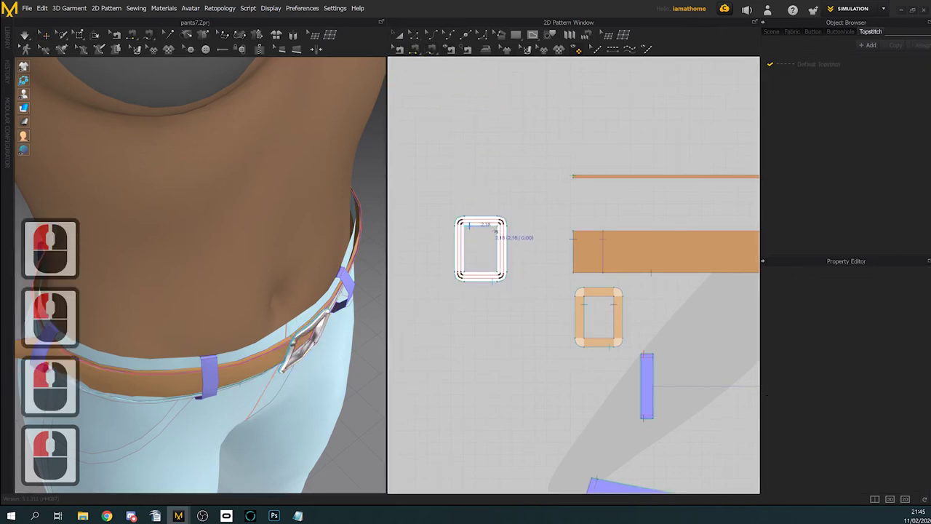
pyautogui.click(462, 238)
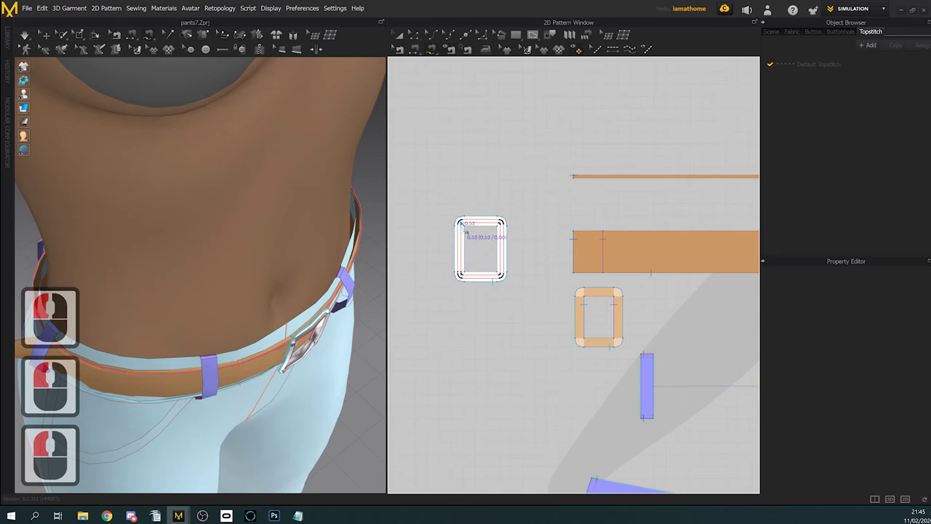
pyautogui.click(467, 229)
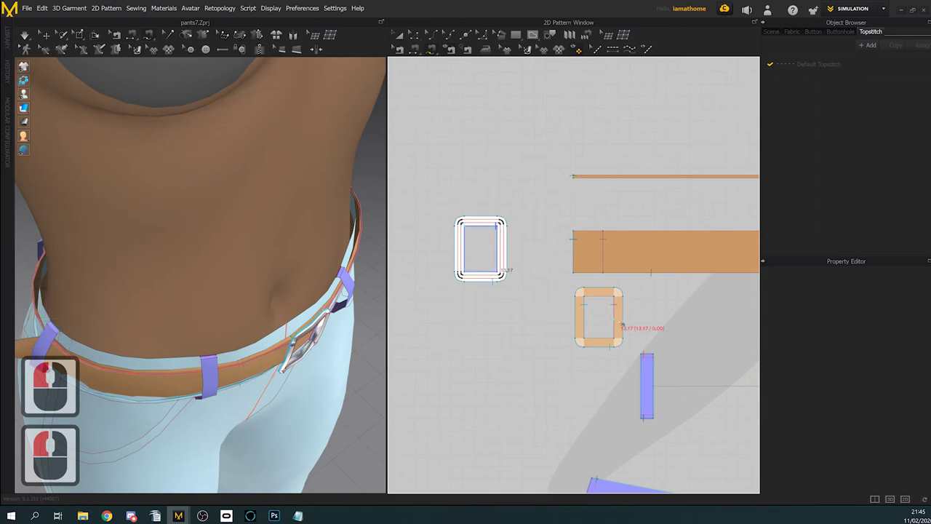
pyautogui.click(591, 299)
pyautogui.click(591, 299)
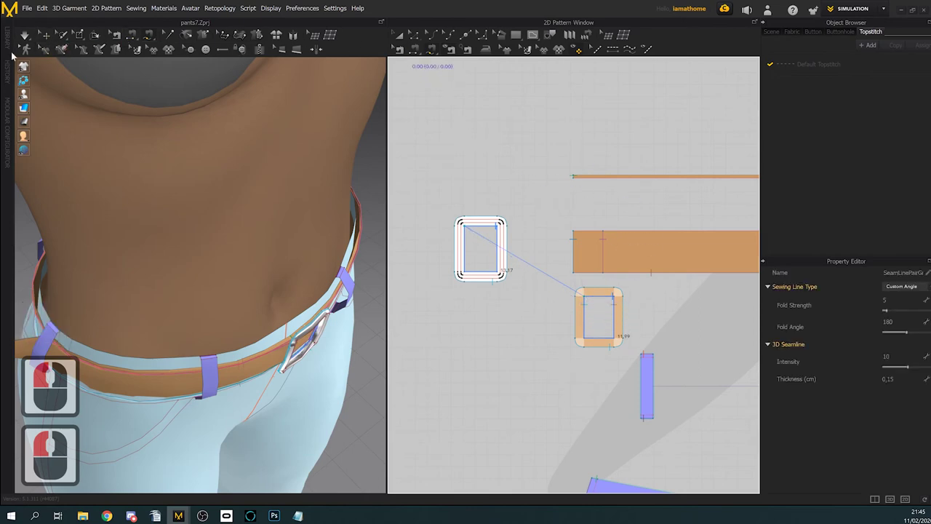
# Step: Try simulating the garment to test the sewn buckle from the front, and undo the simulation
pyautogui.click(26, 35)
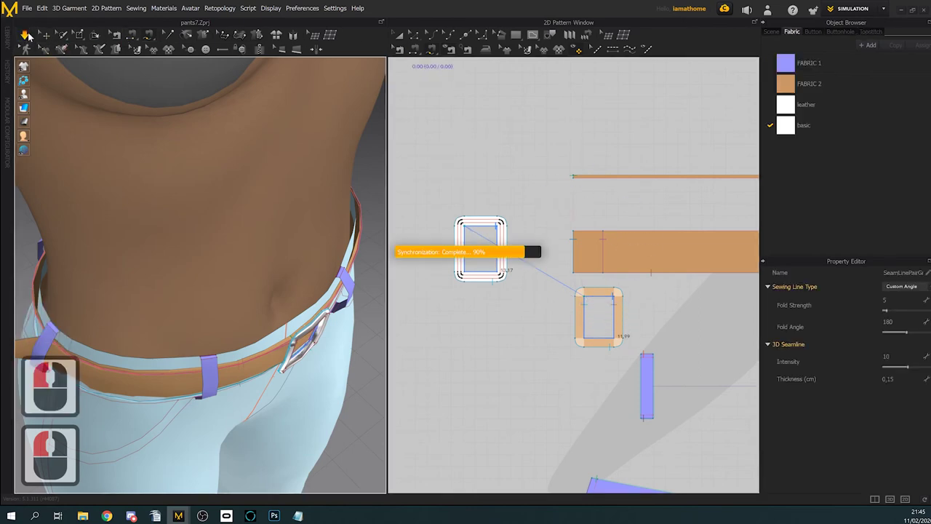
pyautogui.scroll(3, 284, 412)
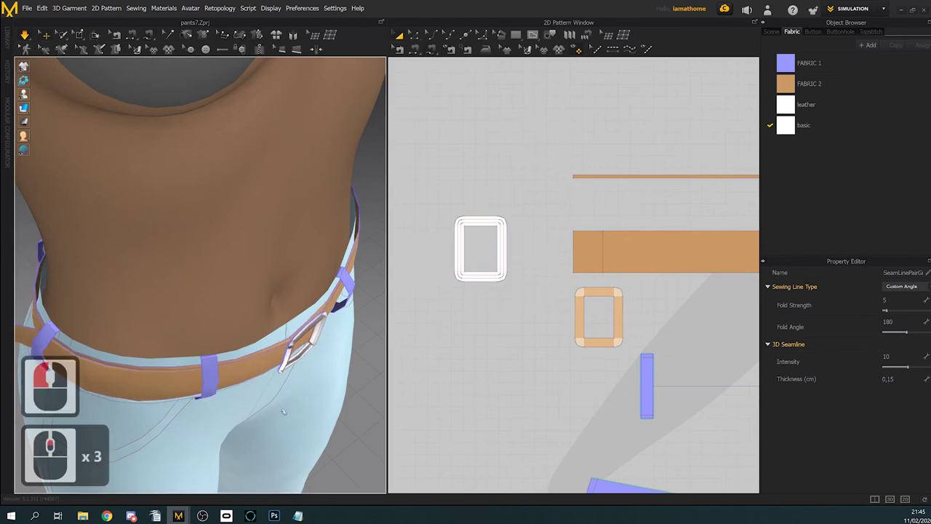
pyautogui.moveTo(284, 413); pyautogui.dragTo(325, 396, button='right')
pyautogui.press('k')
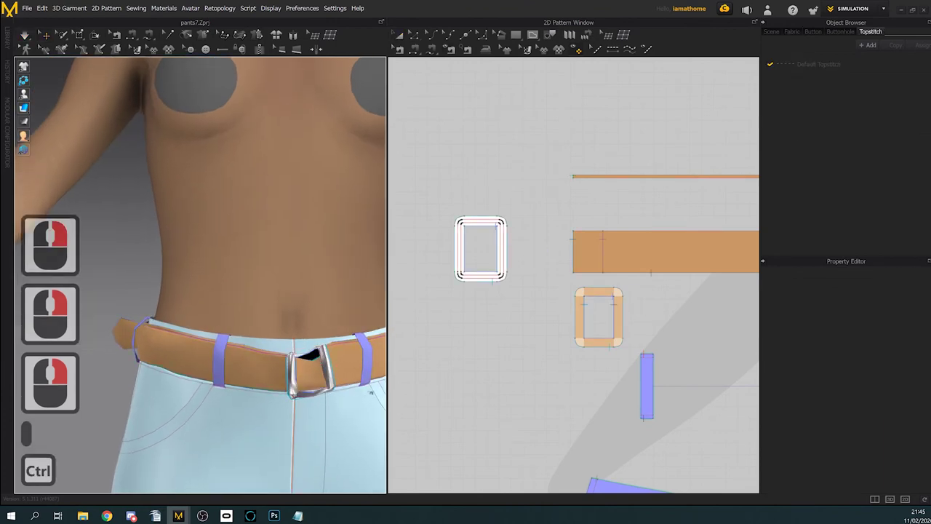
pyautogui.hotkey('ctrl', 'z')
pyautogui.hotkey('ctrl', 'z')
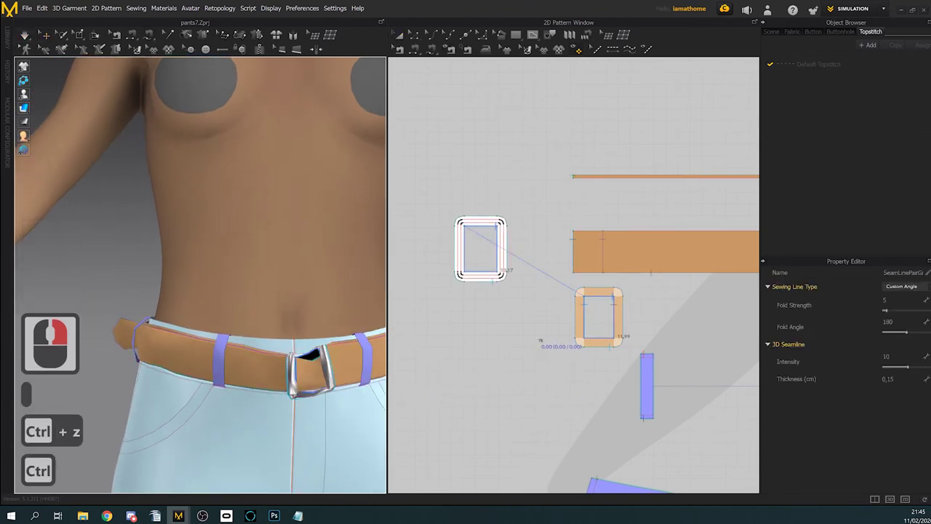
# Step: Inspect the seams joining the belt's end edge and internal line to the tan piece's inner edges with Edit Sewing
pyautogui.scroll(2, 634, 309)
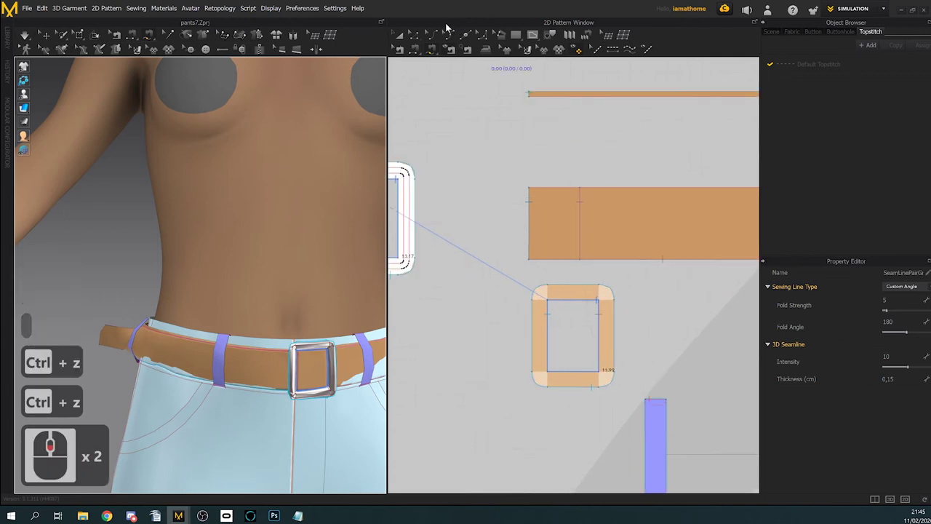
pyautogui.click(420, 36)
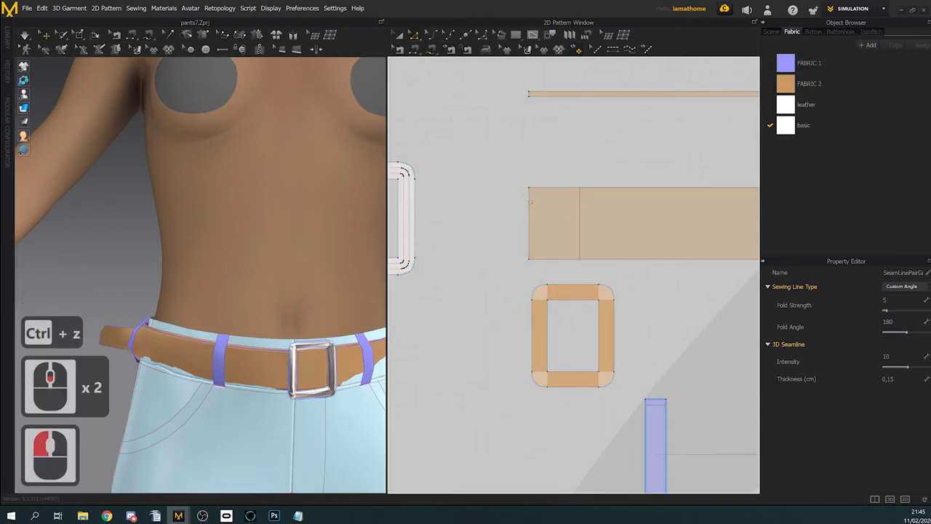
pyautogui.click(399, 48)
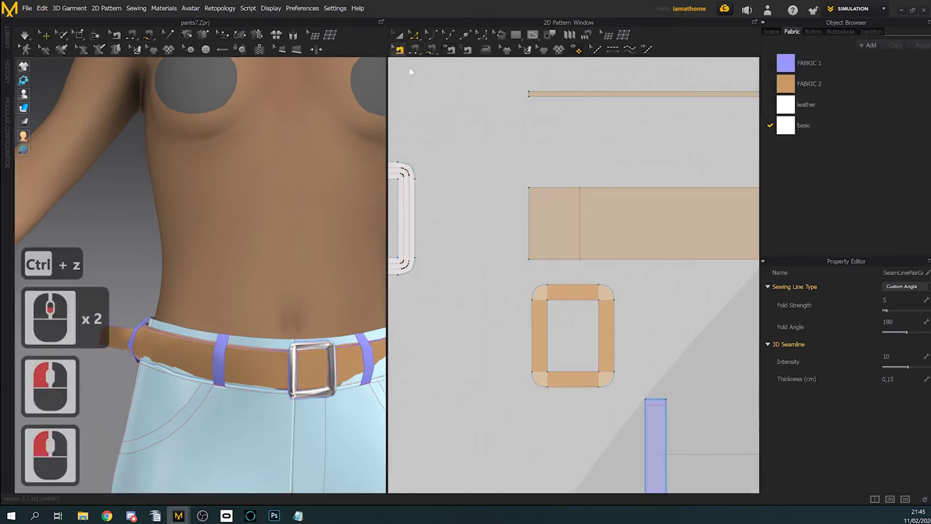
pyautogui.click(533, 238)
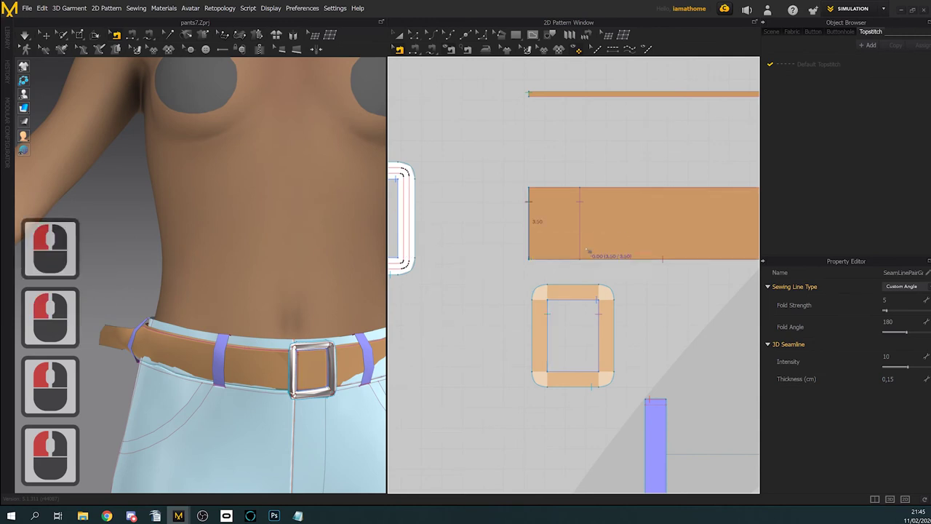
pyautogui.click(549, 336)
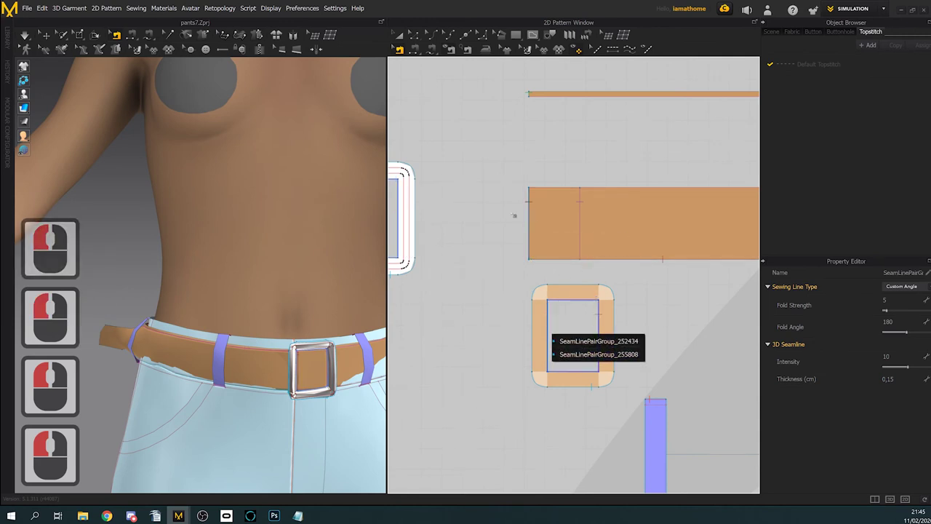
pyautogui.click(493, 257)
pyautogui.scroll(-2, 497, 256)
pyautogui.moveTo(497, 257); pyautogui.dragTo(530, 255, button='middle')
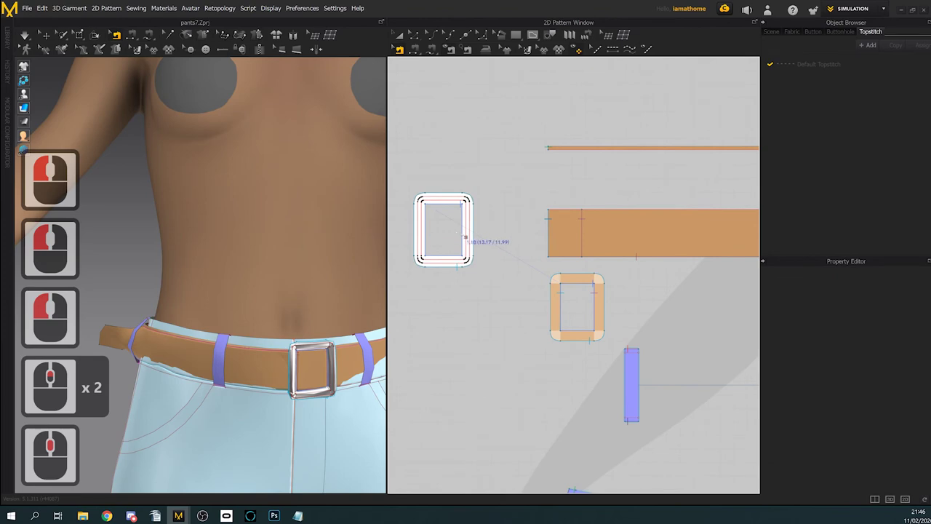
# Step: Delete the seams on the white buckle frame's inner and outer outlines
pyautogui.click(466, 237)
pyautogui.click(400, 35)
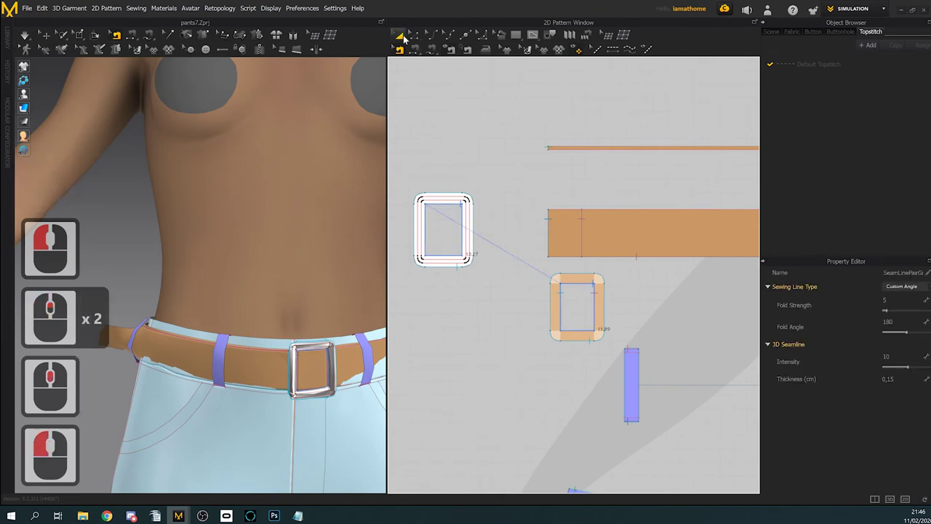
pyautogui.click(449, 193)
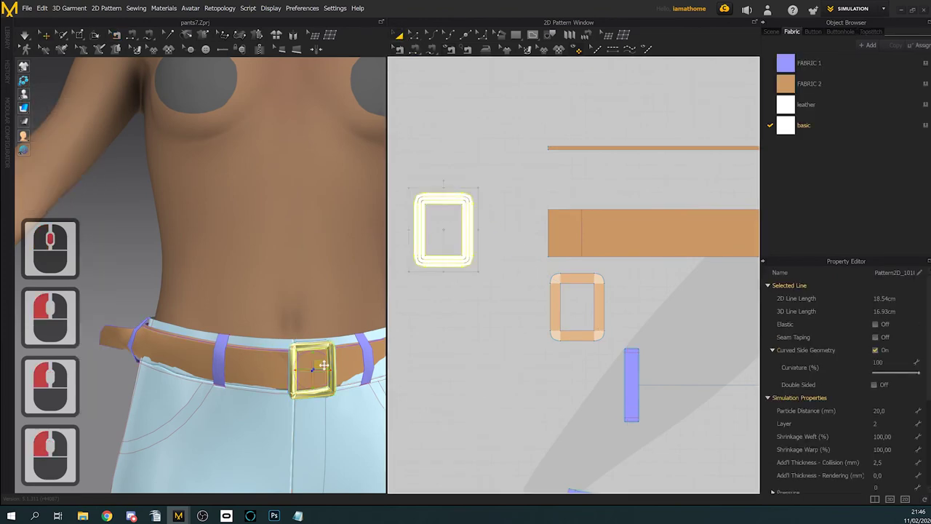
pyautogui.click(414, 49)
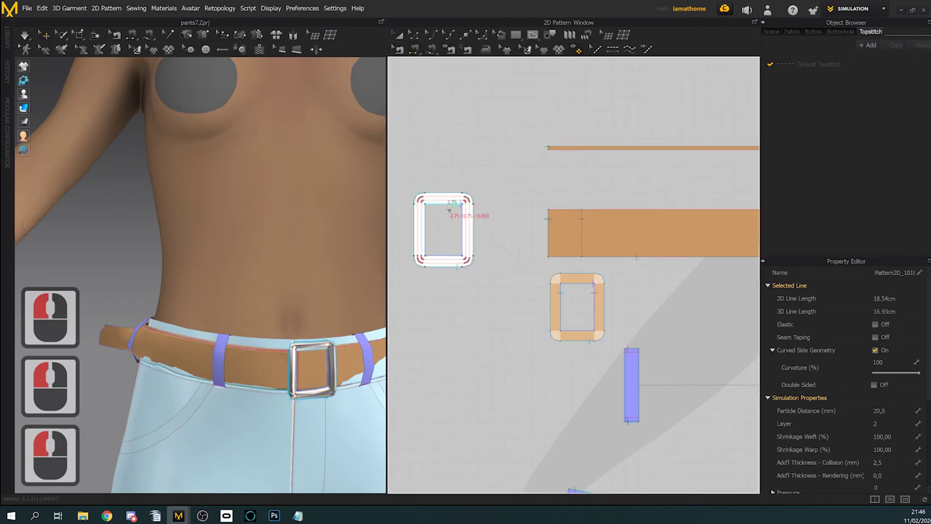
pyautogui.click(400, 49)
pyautogui.click(453, 207)
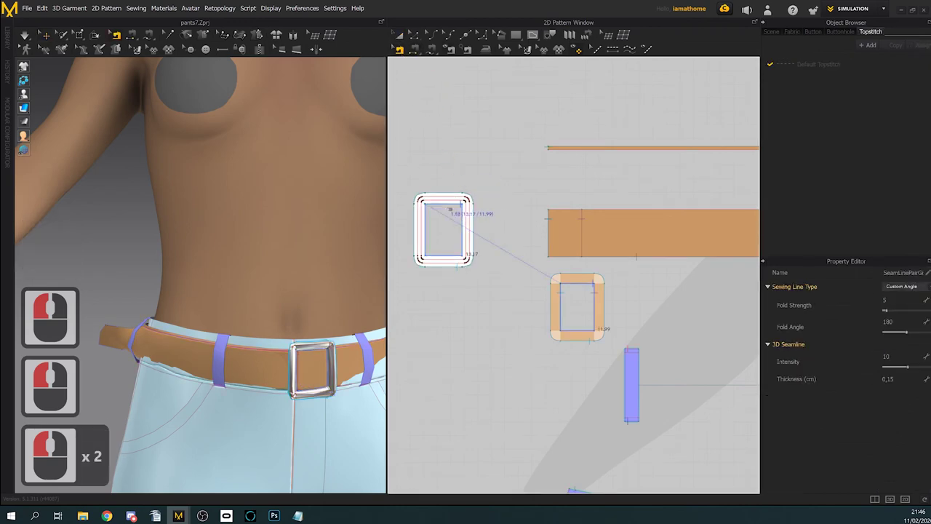
pyautogui.rightClick(446, 207)
pyautogui.click(479, 230)
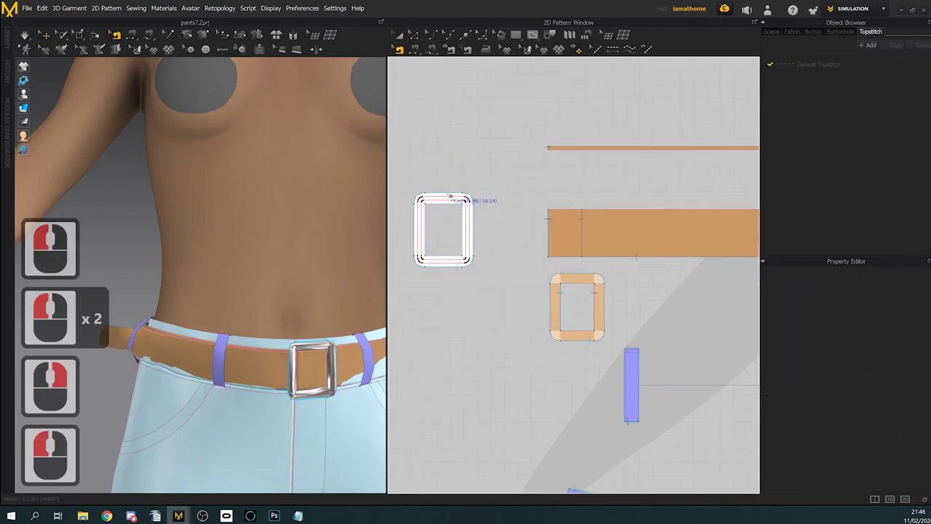
pyautogui.click(447, 194)
pyautogui.rightClick(447, 194)
pyautogui.click(482, 231)
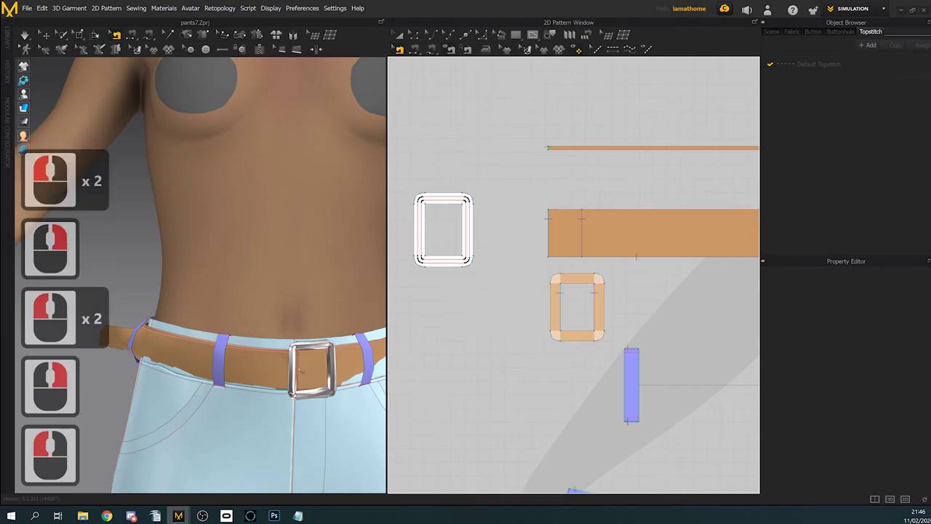
# Step: Move the white buckle frame forward, away from the belt, and freeze it
pyautogui.moveTo(211, 291); pyautogui.dragTo(284, 292, button='right')
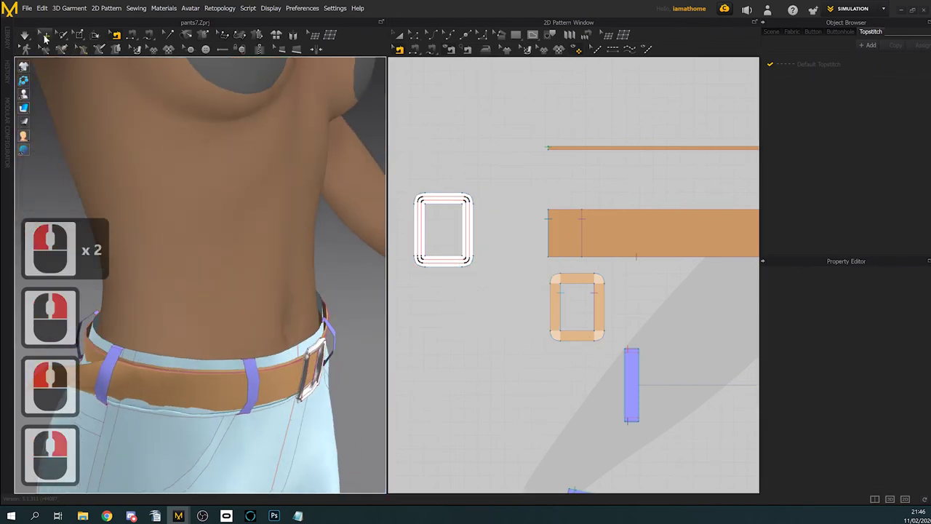
pyautogui.click(45, 37)
pyautogui.click(352, 365)
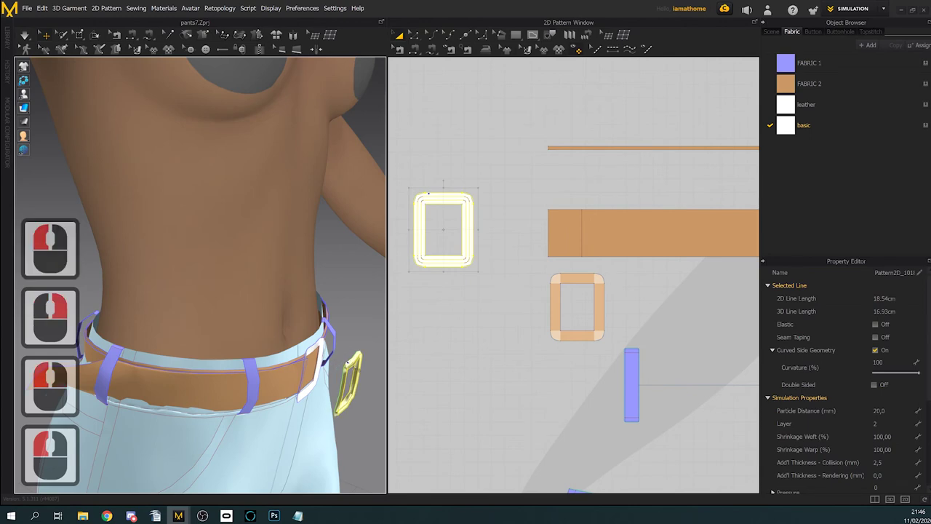
pyautogui.rightClick(354, 366)
pyautogui.click(395, 87)
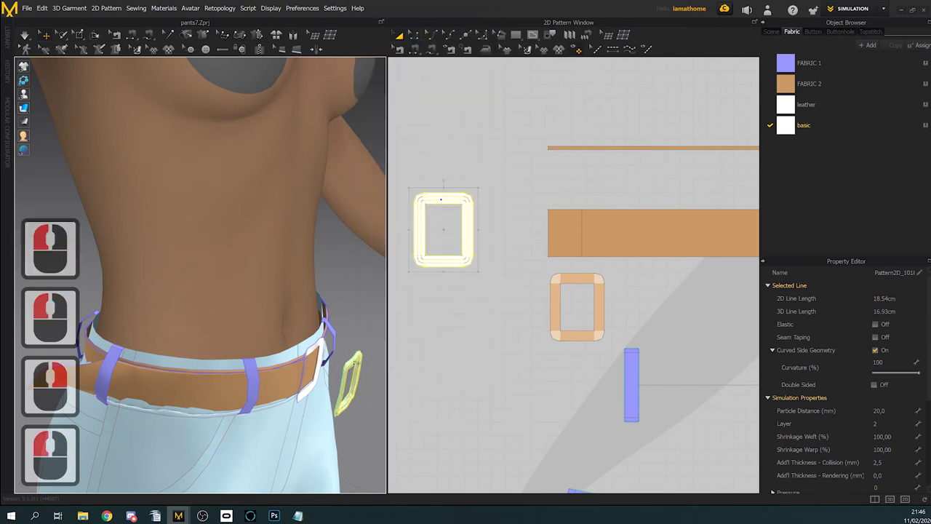
# Step: Simulate the garment to drape the tan piece on the belt, and view it close up and from above
pyautogui.moveTo(329, 444); pyautogui.dragTo(251, 435, button='right')
pyautogui.scroll(8, 264, 352)
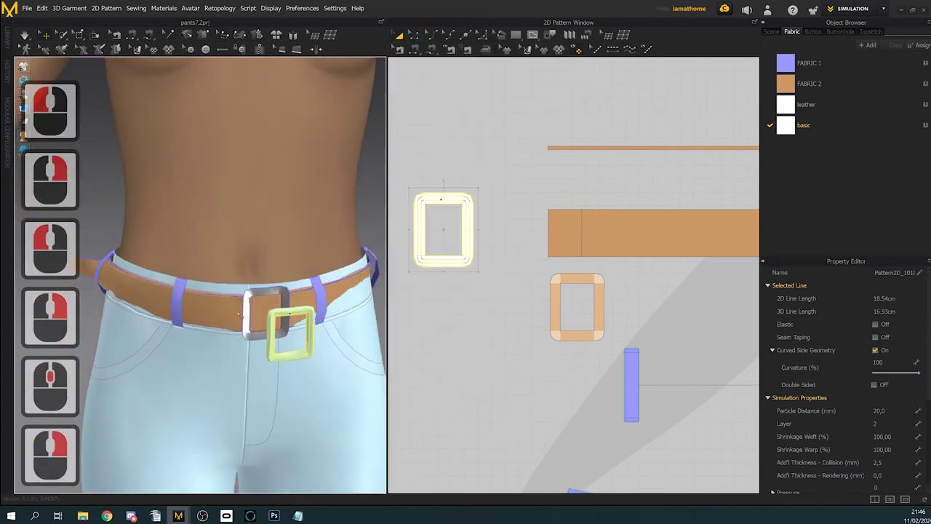
pyautogui.press('space')
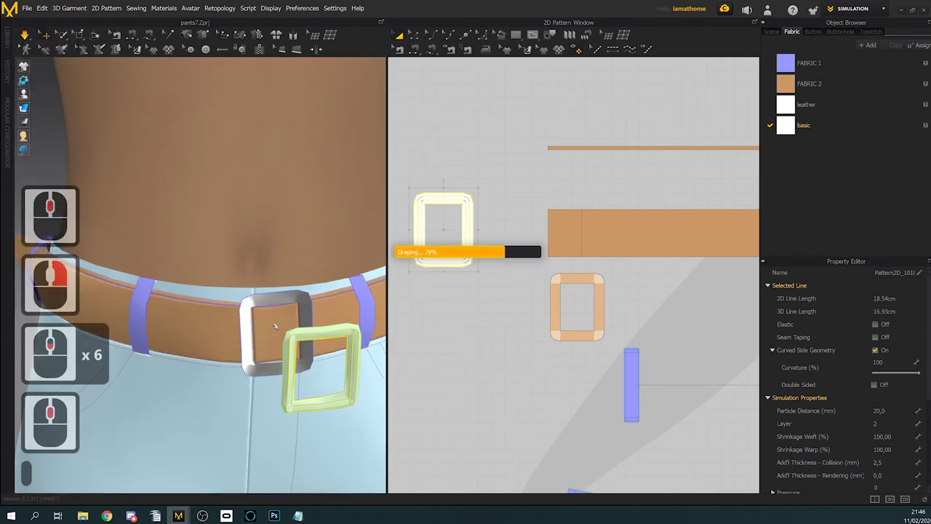
pyautogui.moveTo(276, 325)
pyautogui.mouseDown(button='right')
pyautogui.moveTo(310, 330)
pyautogui.moveTo(293, 349)
pyautogui.moveTo(310, 351)
pyautogui.moveTo(273, 334)
pyautogui.moveTo(290, 320)
pyautogui.moveTo(280, 310)
pyautogui.moveTo(269, 373)
pyautogui.moveTo(278, 309)
pyautogui.moveTo(282, 326)
pyautogui.mouseUp(button='right')
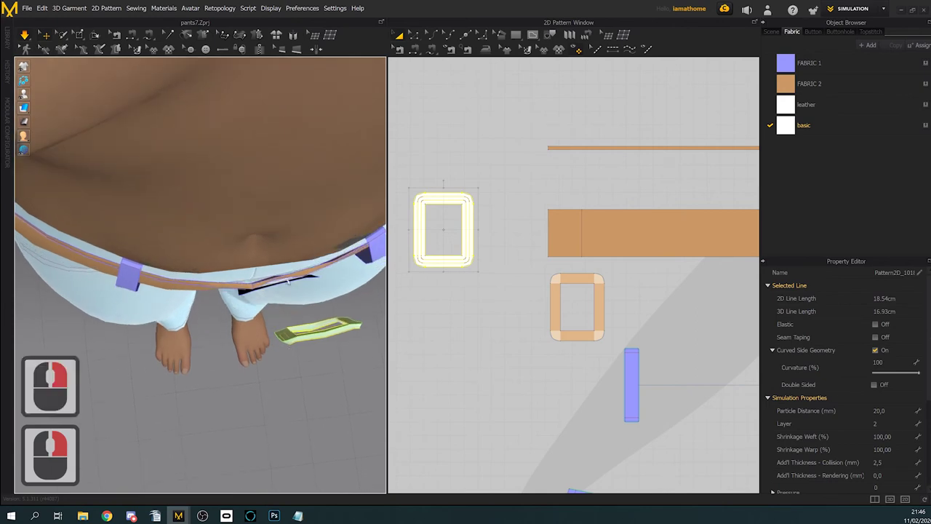
# Step: Move the belt's internal line to about 2.15 cm from the belt's end edge and simulate the garment
pyautogui.click(413, 35)
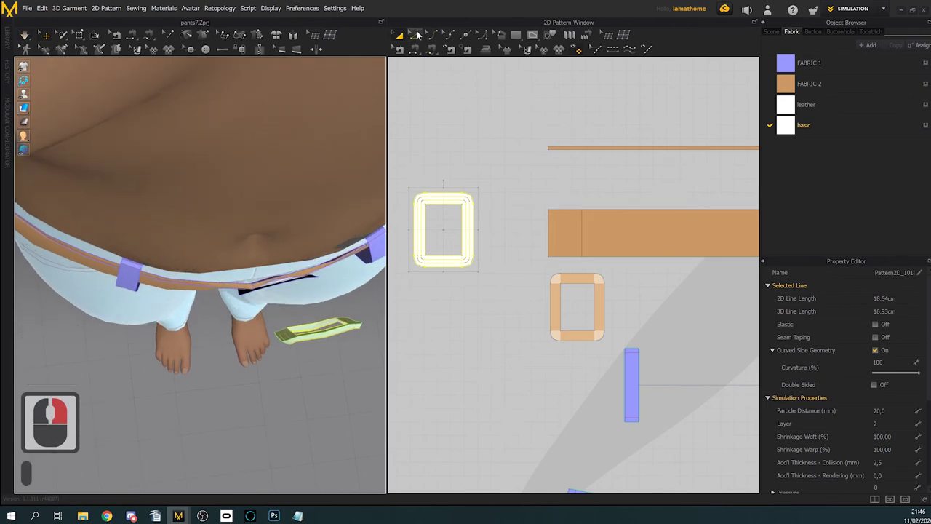
pyautogui.click(584, 231)
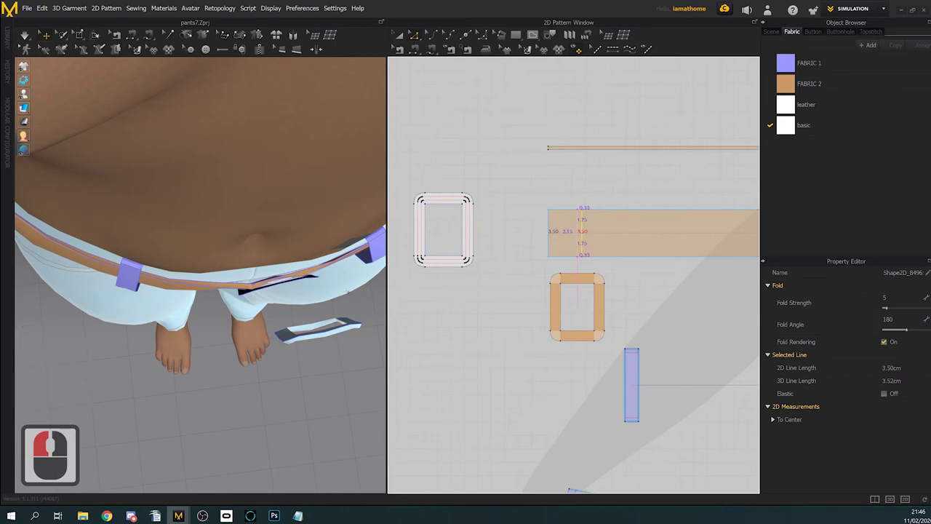
pyautogui.press('space')
pyautogui.press('space')
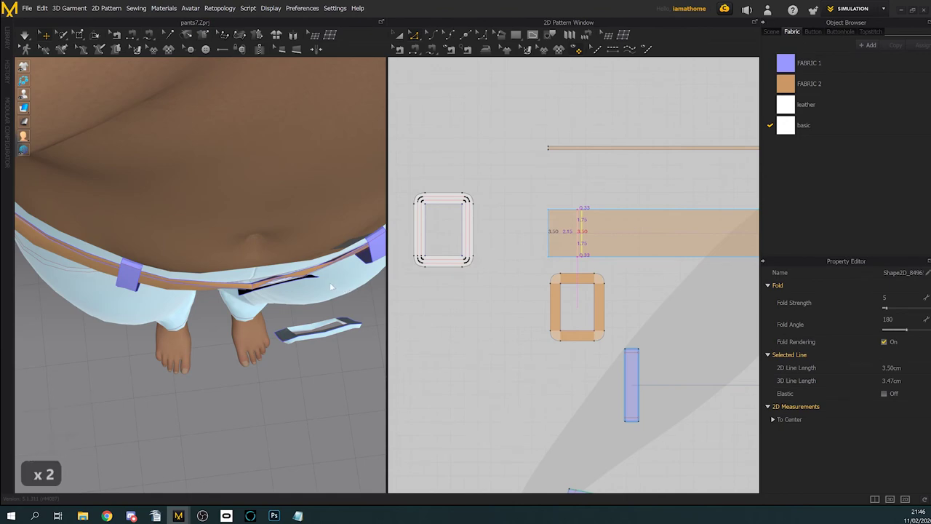
pyautogui.press('space')
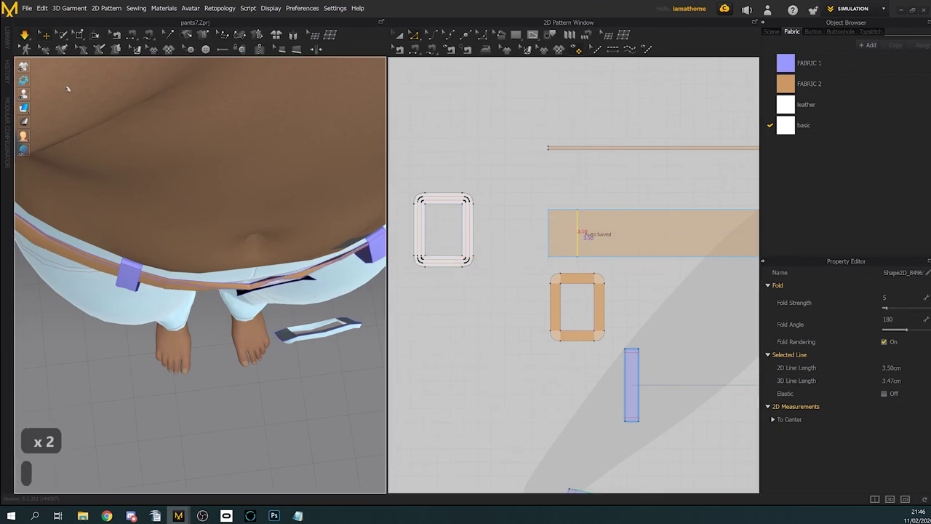
pyautogui.moveTo(307, 289); pyautogui.dragTo(310, 268, button='right')
pyautogui.press('space')
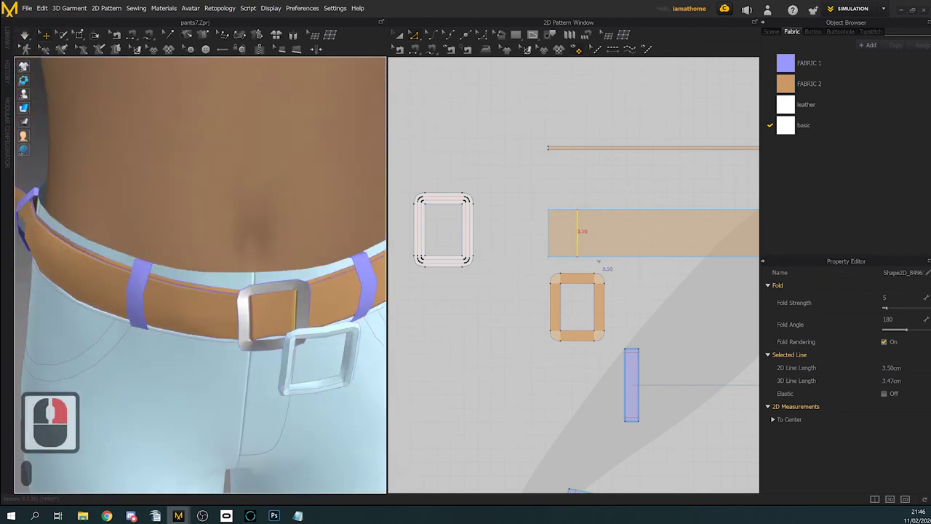
# Step: Set the sewing line type of the seam joining the belt's two end edges to Turned
pyautogui.scroll(-3, 599, 259)
pyautogui.scroll(-6, 611, 275)
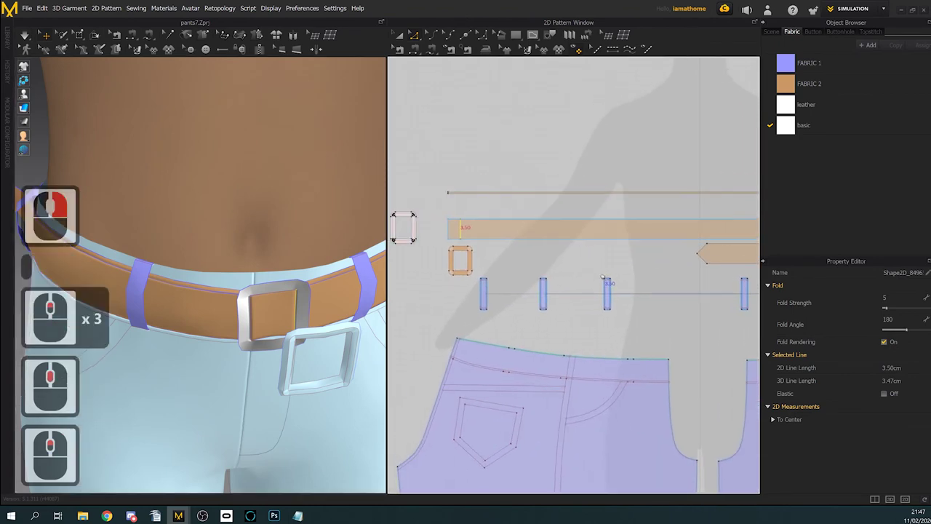
pyautogui.moveTo(597, 272); pyautogui.dragTo(545, 272, button='middle')
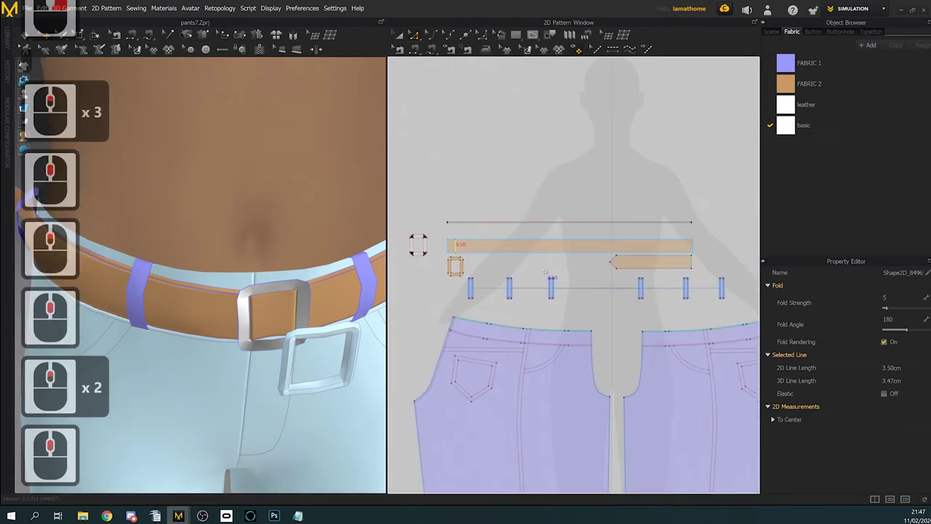
pyautogui.click(398, 48)
pyautogui.click(449, 246)
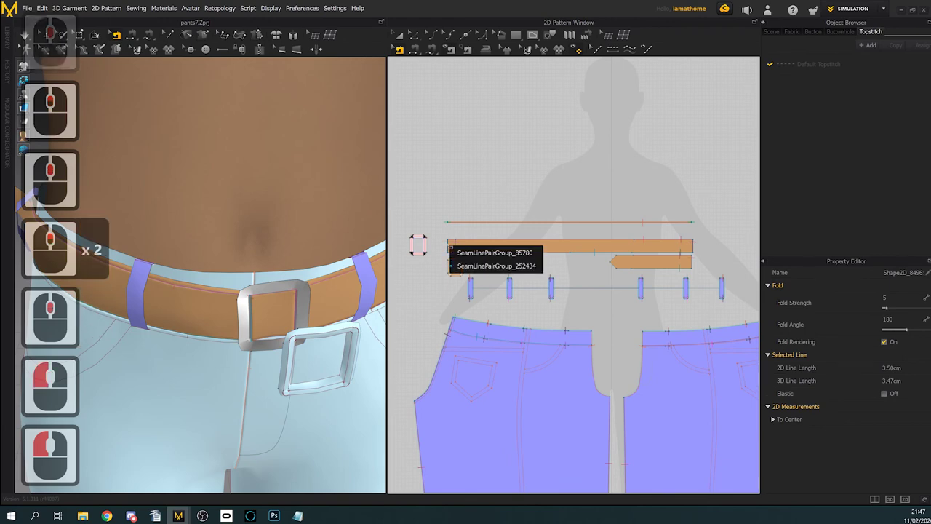
pyautogui.click(468, 266)
pyautogui.click(696, 253)
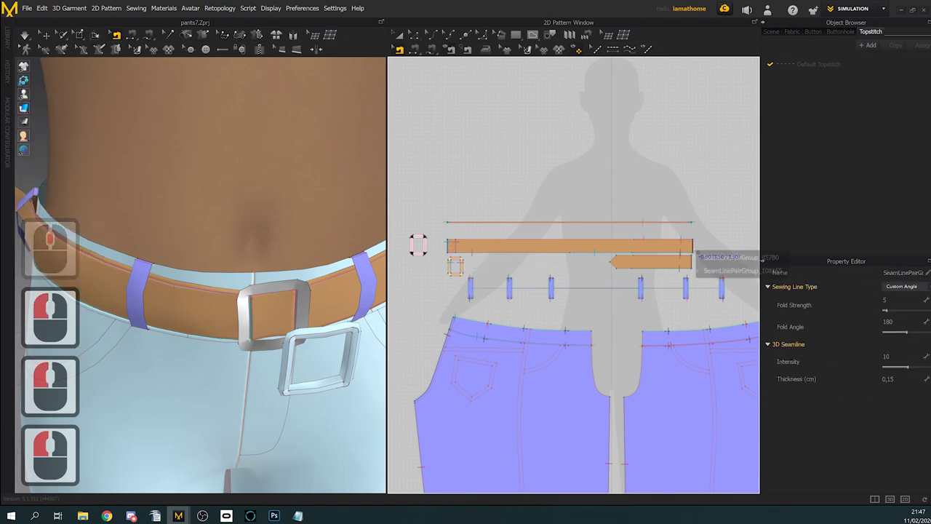
pyautogui.click(735, 257)
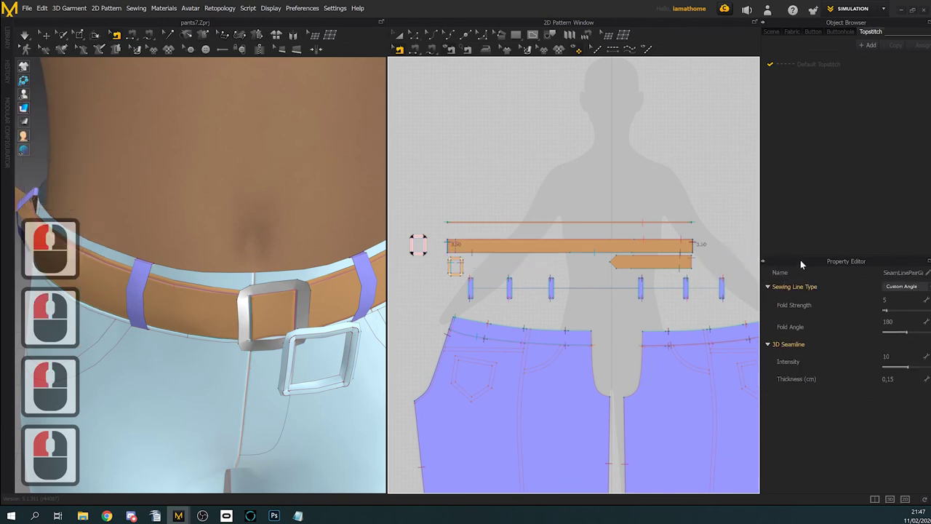
pyautogui.scroll(7, 732, 244)
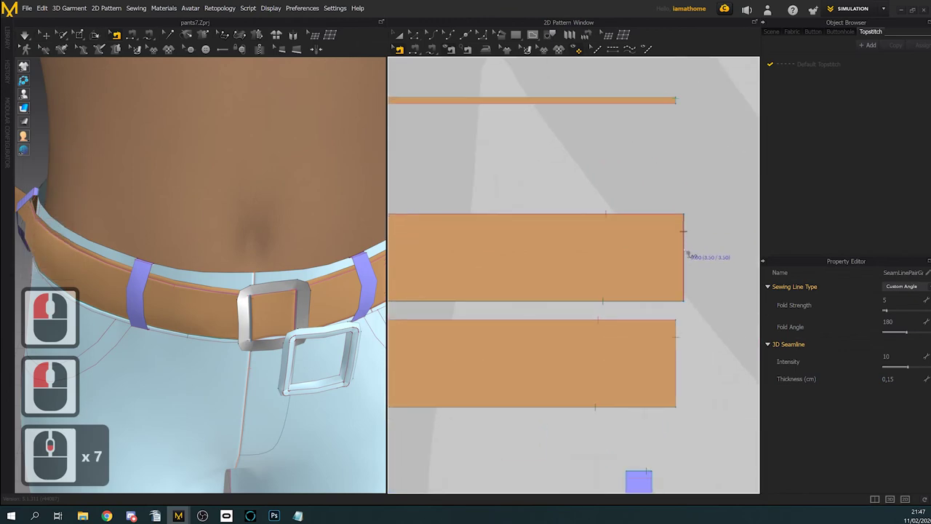
pyautogui.click(895, 295)
pyautogui.click(906, 286)
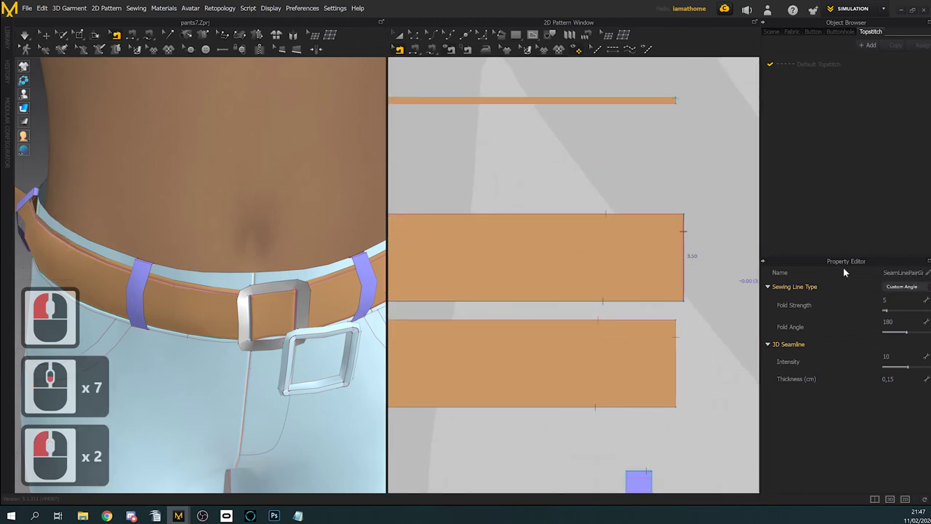
# Step: Simulate the garment with the turned belt seam and view the buckle at an angle
pyautogui.click(25, 34)
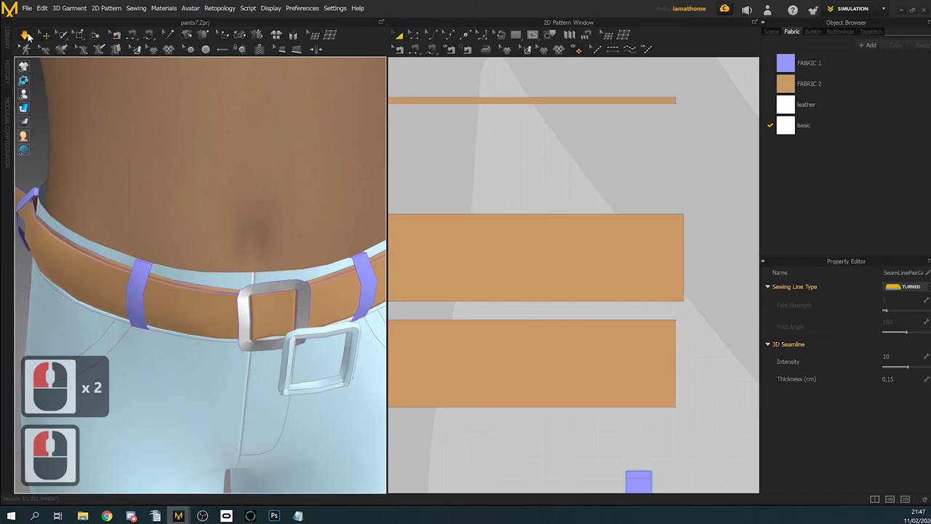
pyautogui.scroll(-10, 707, 262)
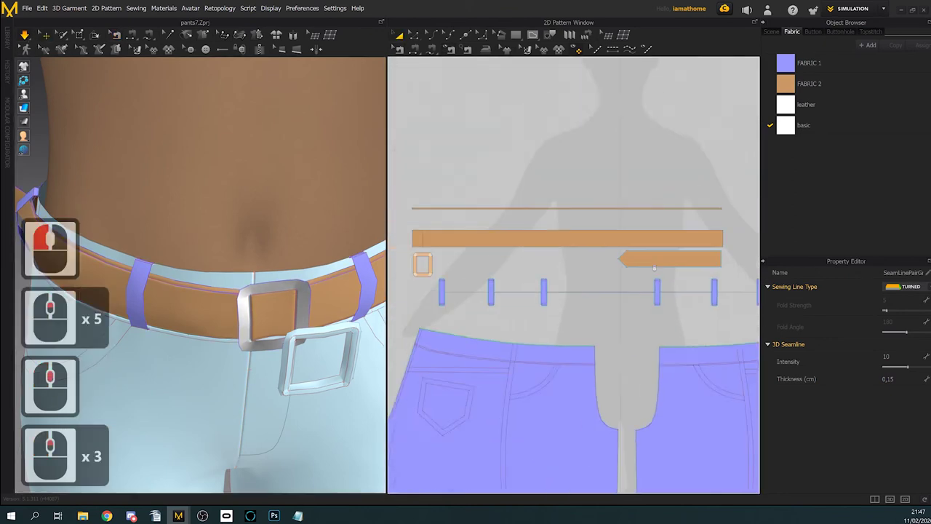
pyautogui.moveTo(707, 262); pyautogui.dragTo(718, 259, button='middle')
pyautogui.moveTo(295, 319); pyautogui.dragTo(327, 320, button='right')
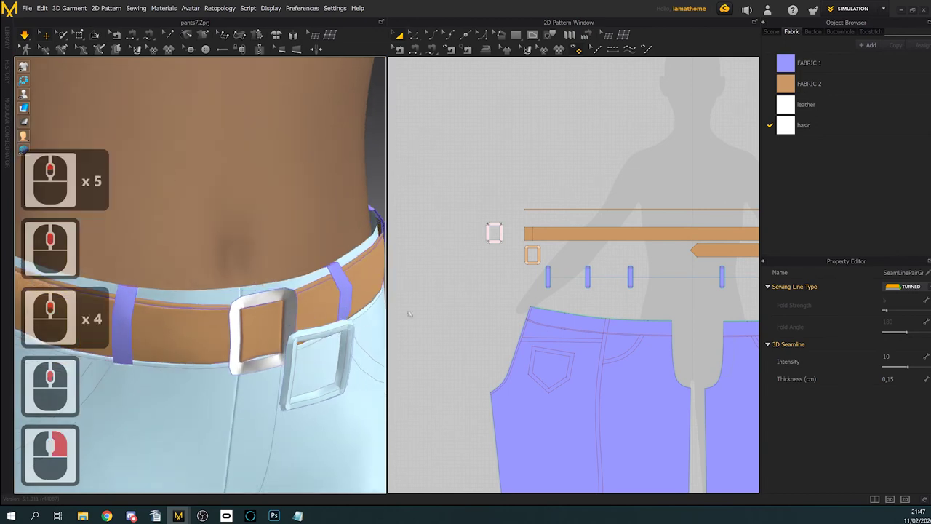
# Step: Free-sew the full outer edge of the white frame to the full outer edge of the tan piece
pyautogui.moveTo(550, 277); pyautogui.dragTo(611, 291, button='middle')
pyautogui.scroll(4, 609, 291)
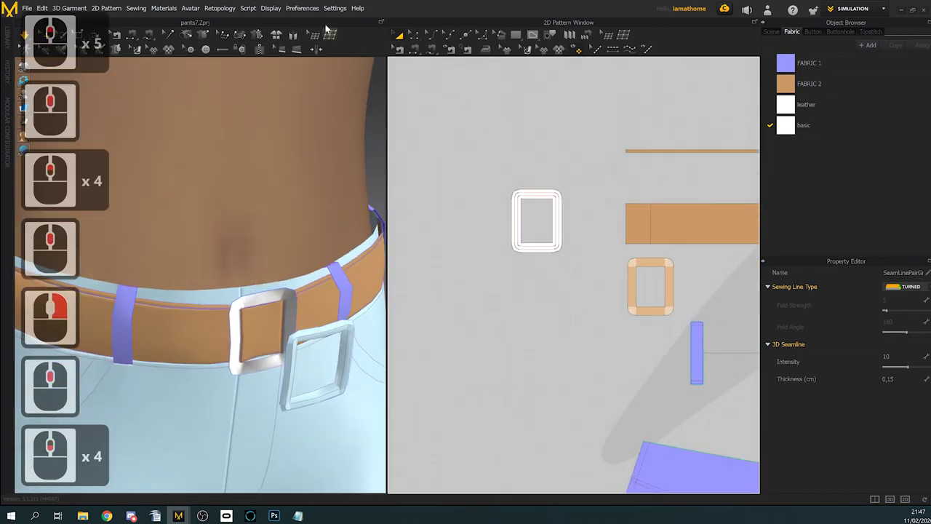
pyautogui.click(432, 50)
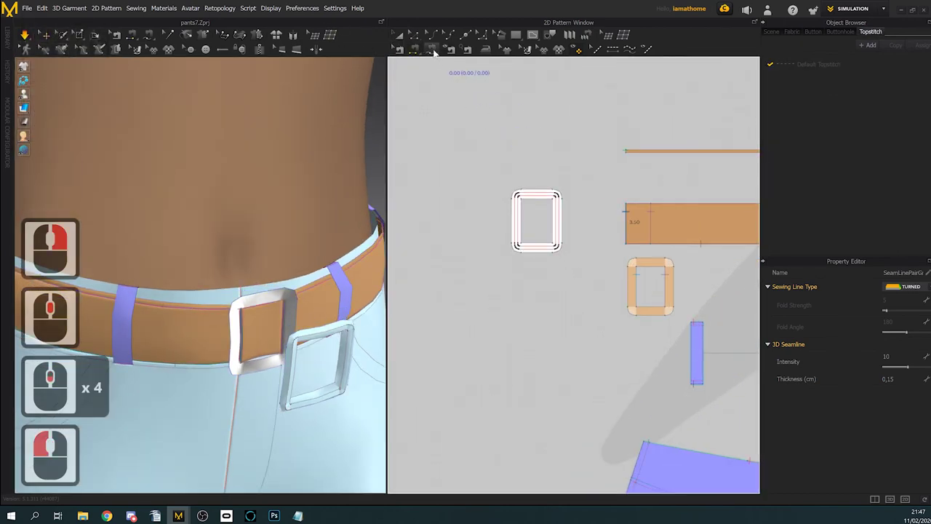
pyautogui.click(434, 53)
pyautogui.click(551, 193)
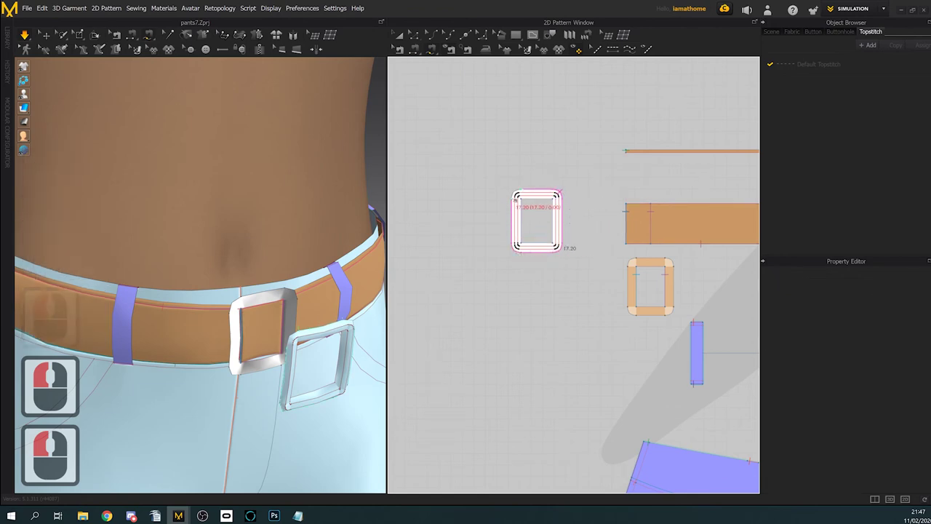
pyautogui.click(524, 196)
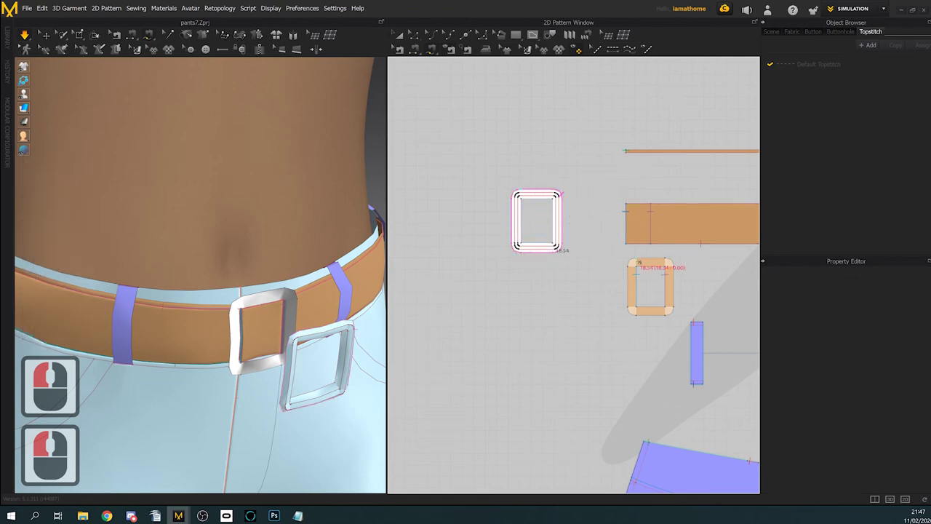
pyautogui.click(638, 262)
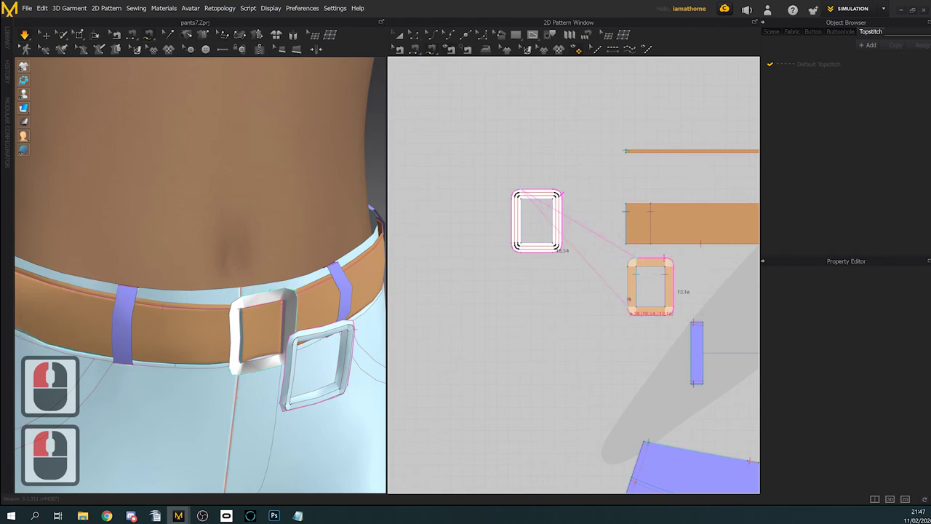
pyautogui.click(638, 260)
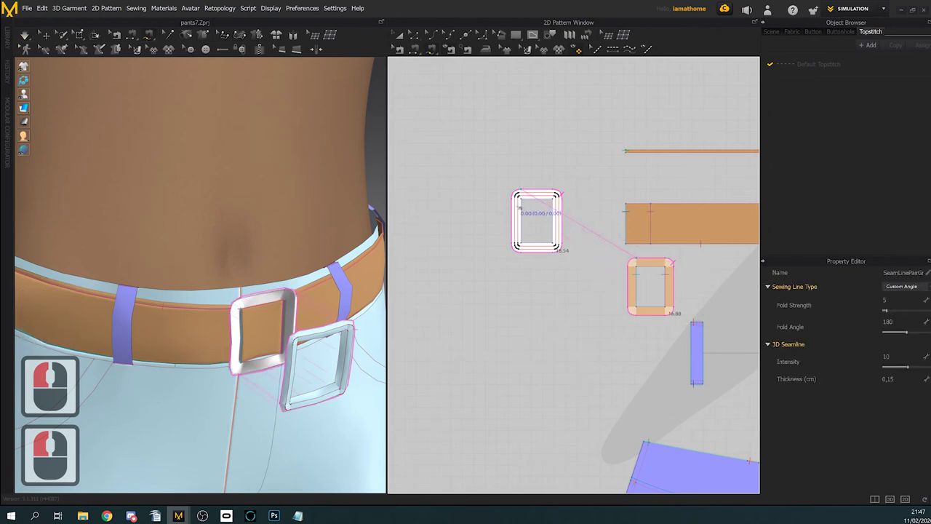
# Step: Free-sew the white frame's inner outline to the tan piece's inner opening edge
pyautogui.click(524, 202)
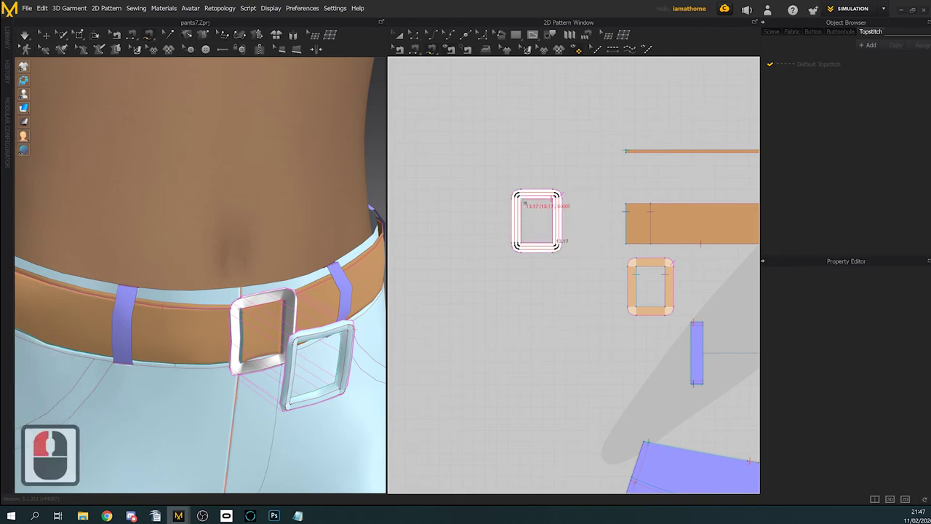
pyautogui.click(638, 271)
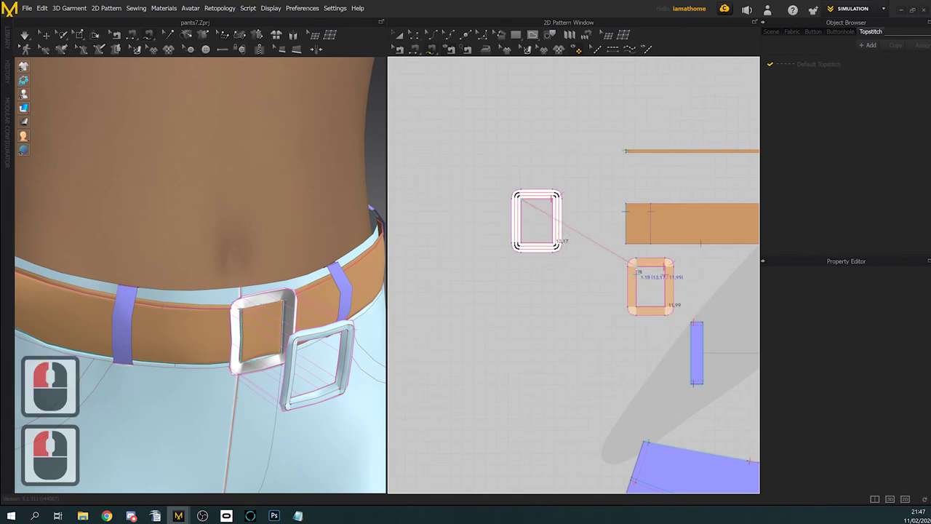
pyautogui.click(638, 270)
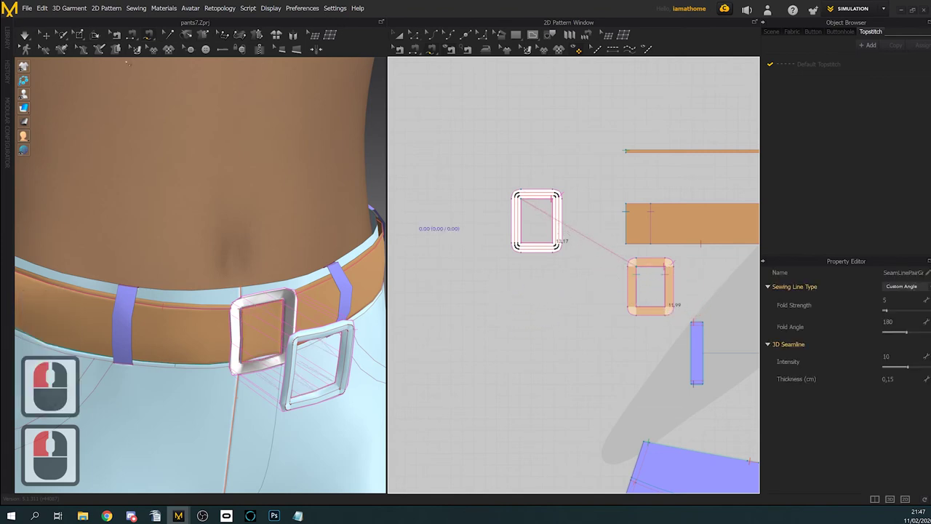
# Step: Try simulating the garment with the new frame seams, and undo the resulting belt deformation
pyautogui.click(25, 36)
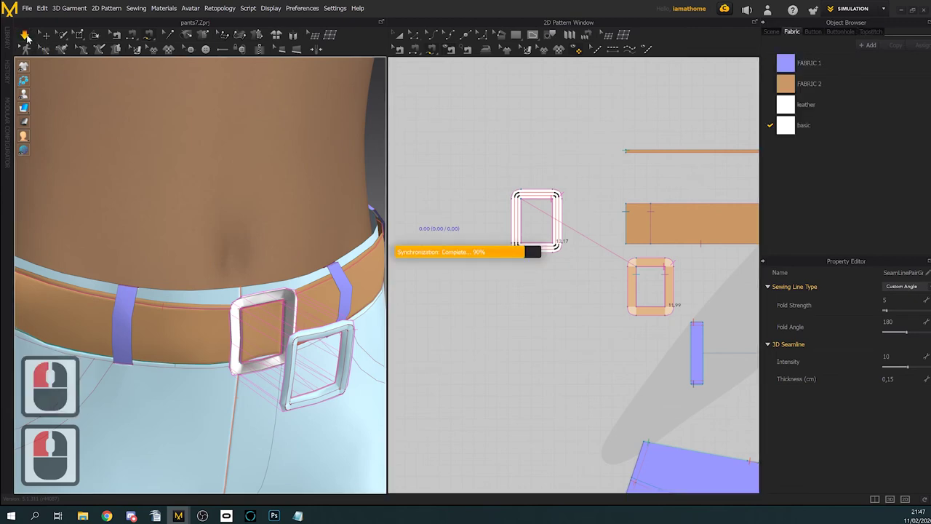
pyautogui.click(299, 308)
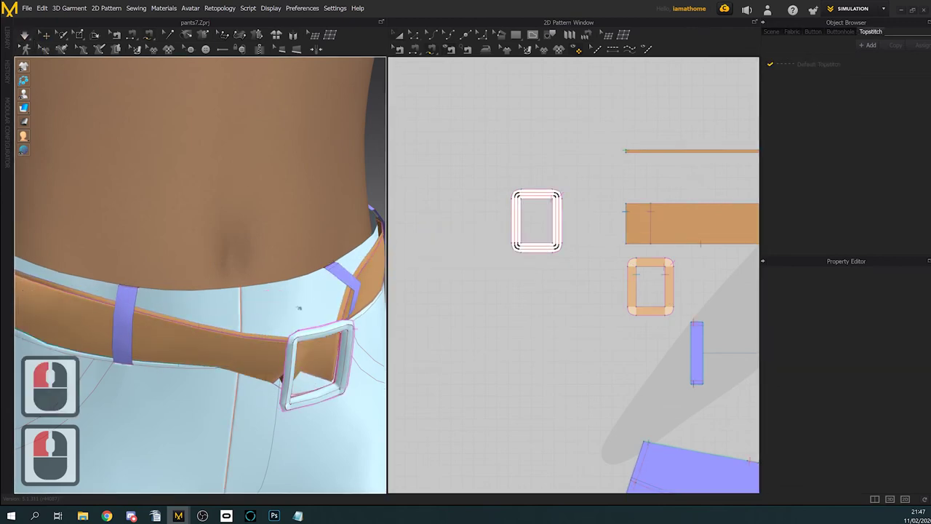
pyautogui.hotkey('ctrl', 'z')
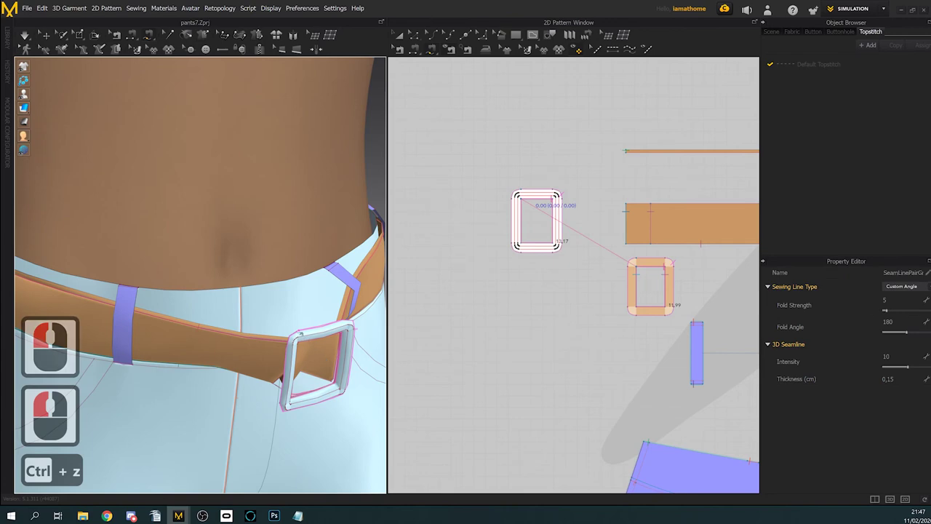
pyautogui.hotkey('ctrl', 'z')
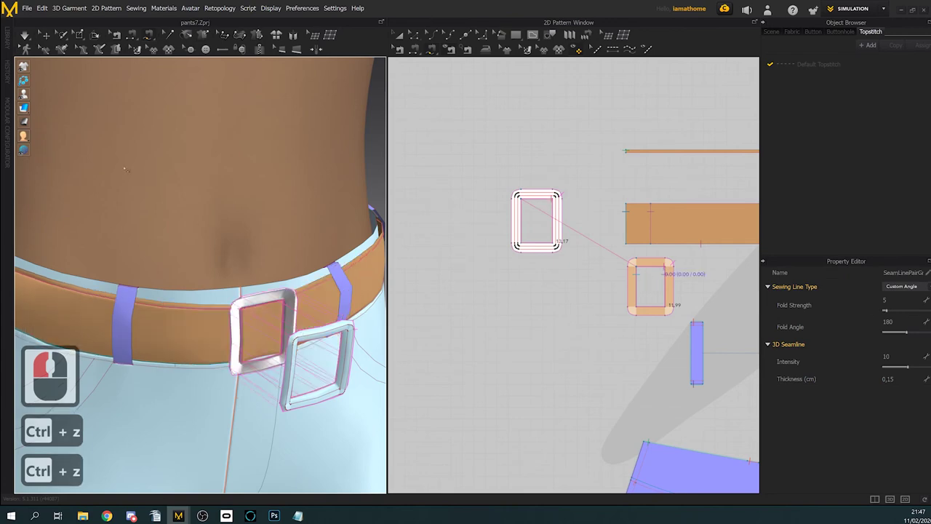
# Step: Position the white frame directly over the tan piece on the belt, try a simulation and undo its result
pyautogui.click(309, 338)
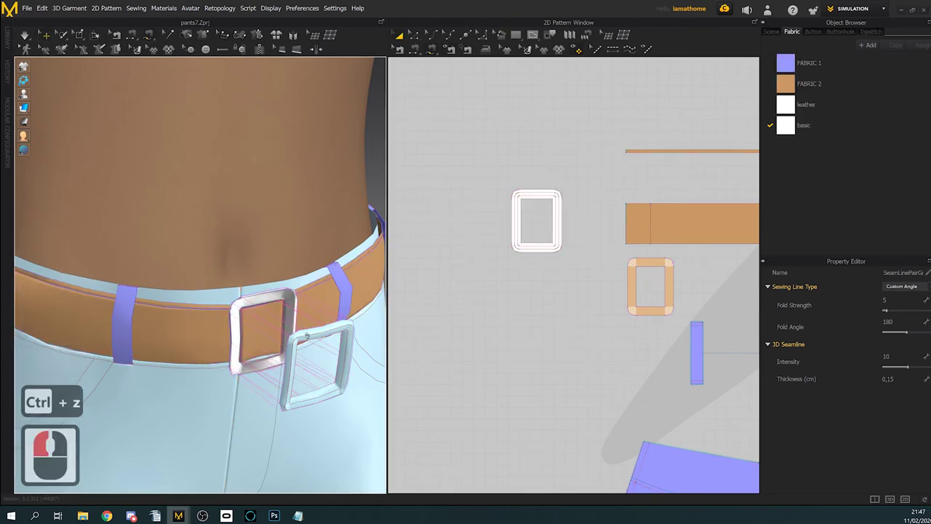
pyautogui.rightClick(314, 337)
pyautogui.click(351, 76)
pyautogui.moveTo(218, 386); pyautogui.dragTo(313, 359, button='right')
pyautogui.moveTo(303, 349); pyautogui.dragTo(256, 339)
pyautogui.moveTo(371, 358); pyautogui.dragTo(312, 374, button='right')
pyautogui.moveTo(323, 331); pyautogui.dragTo(296, 318)
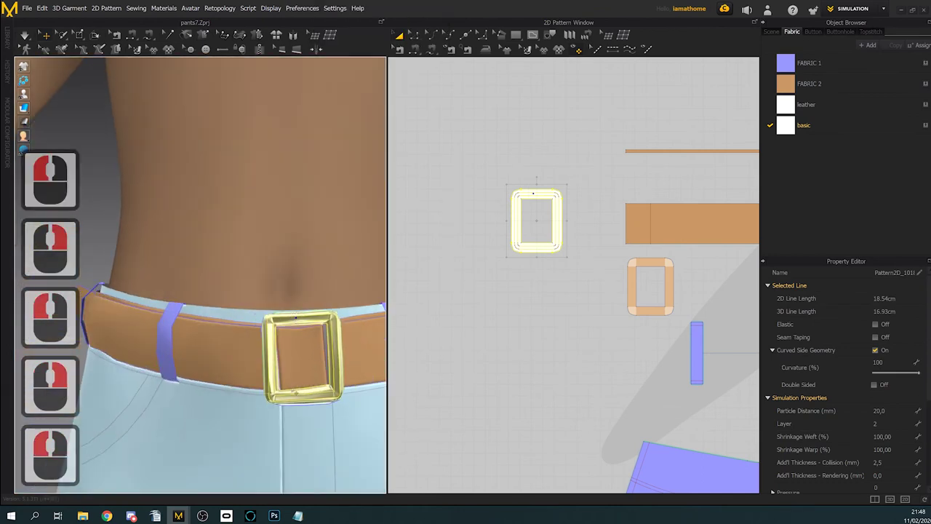
pyautogui.click(24, 36)
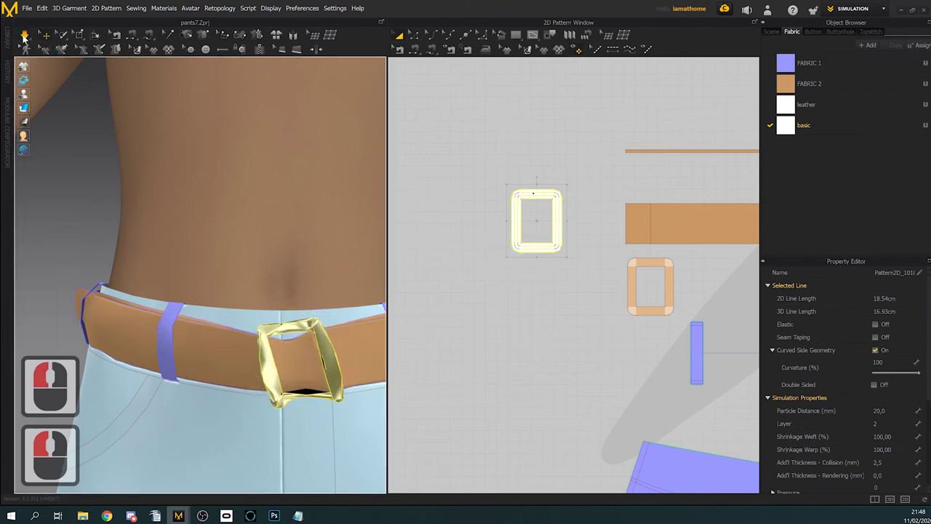
pyautogui.hotkey('ctrl', 'z')
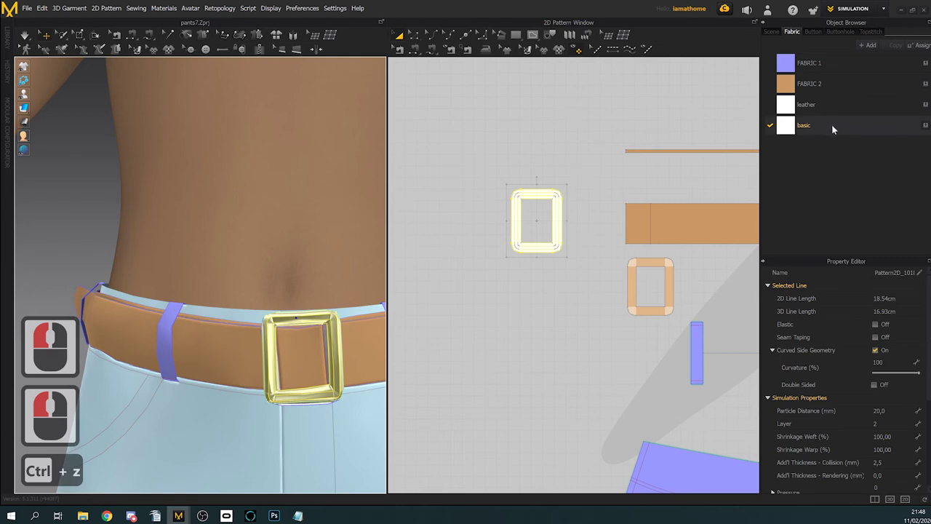
# Step: Check the properties of the basic and leather fabrics, and turn off Seam Taping on the tan buckle piece
pyautogui.click(873, 248)
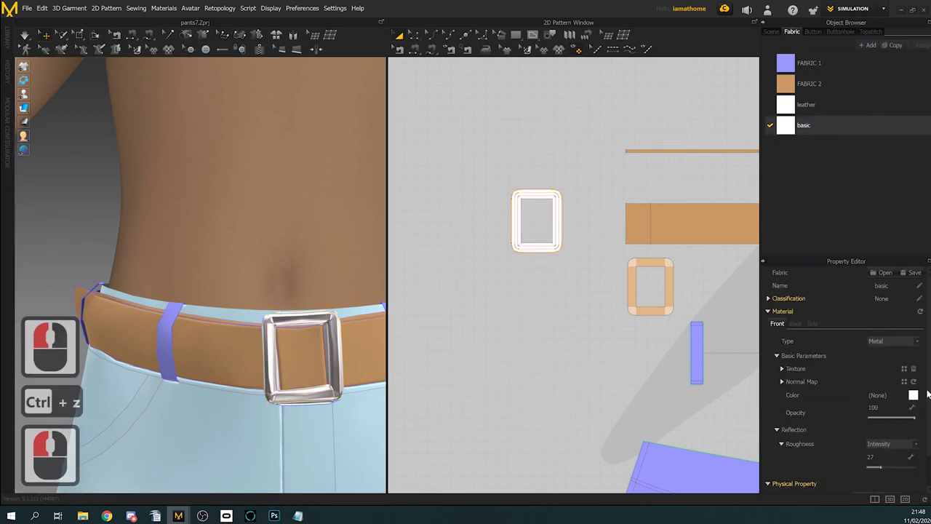
pyautogui.scroll(-1, 895, 444)
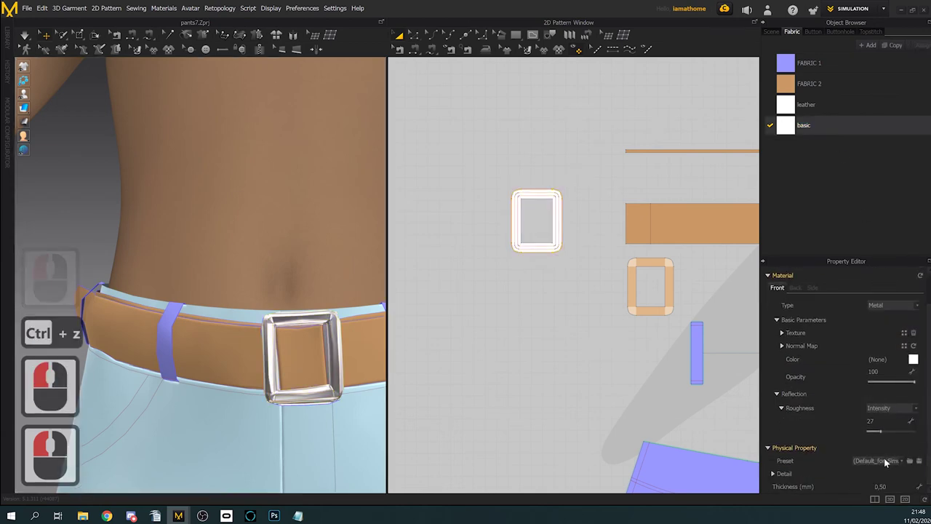
pyautogui.click(844, 104)
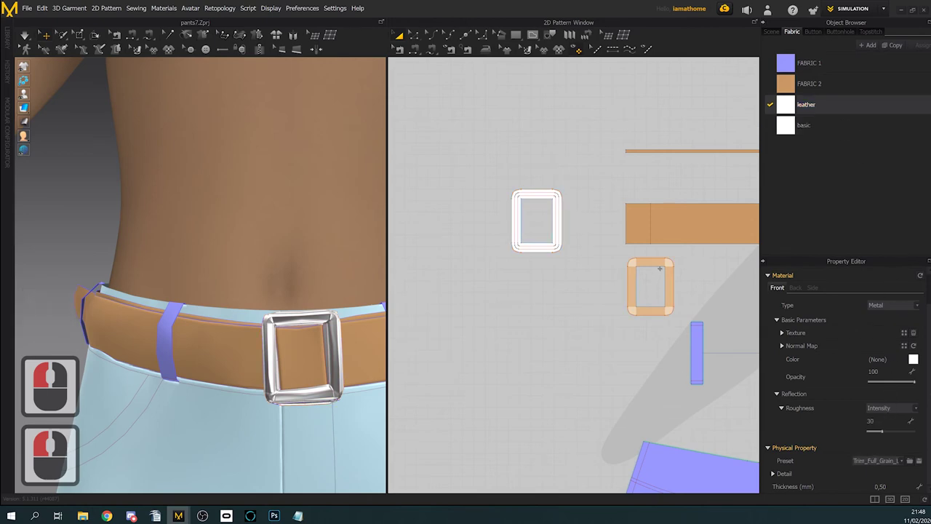
pyautogui.click(305, 354)
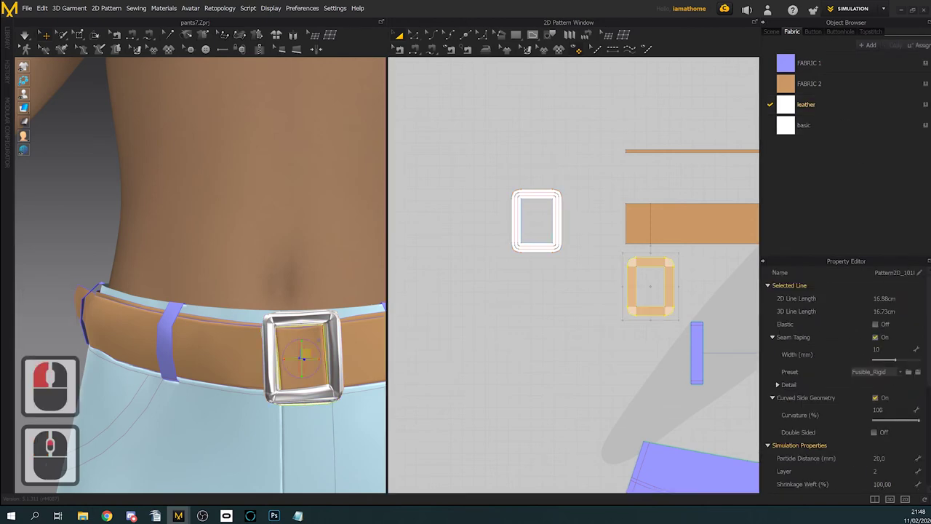
pyautogui.click(876, 338)
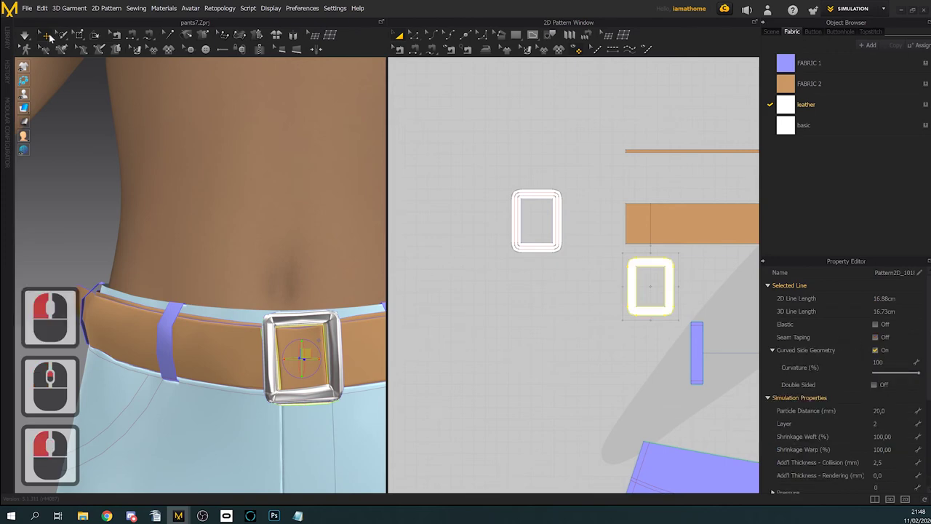
# Step: Try simulating the buckle without seam taping on its backing piece, and undo the simulated deformation
pyautogui.click(24, 35)
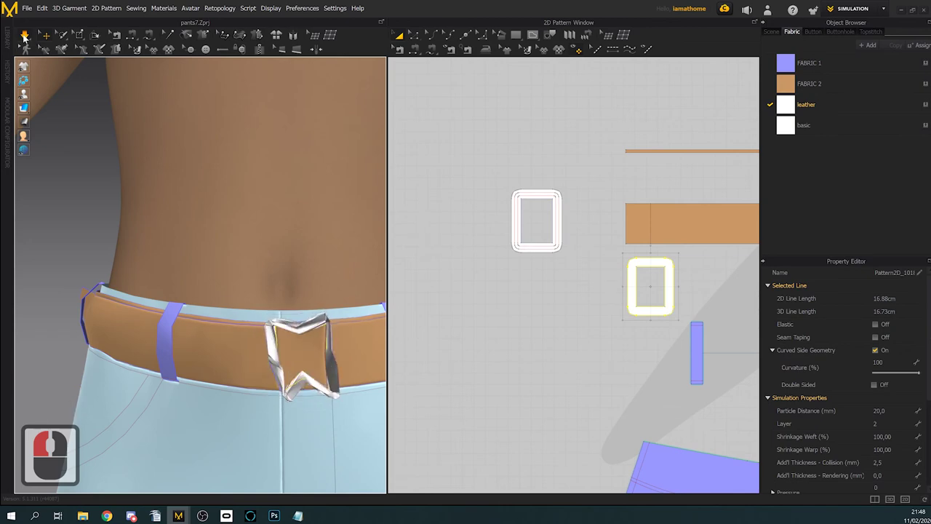
pyautogui.click(24, 35)
pyautogui.click(302, 357)
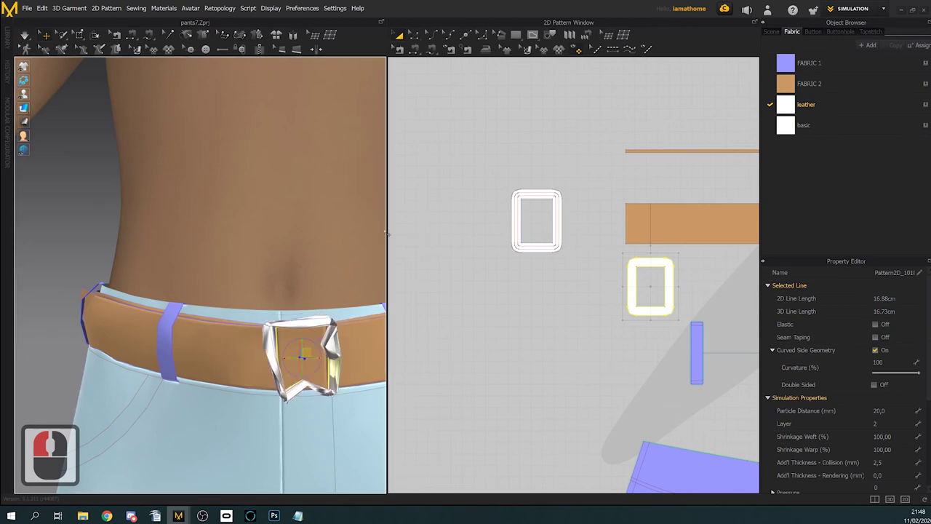
pyautogui.hotkey('ctrl', 'z')
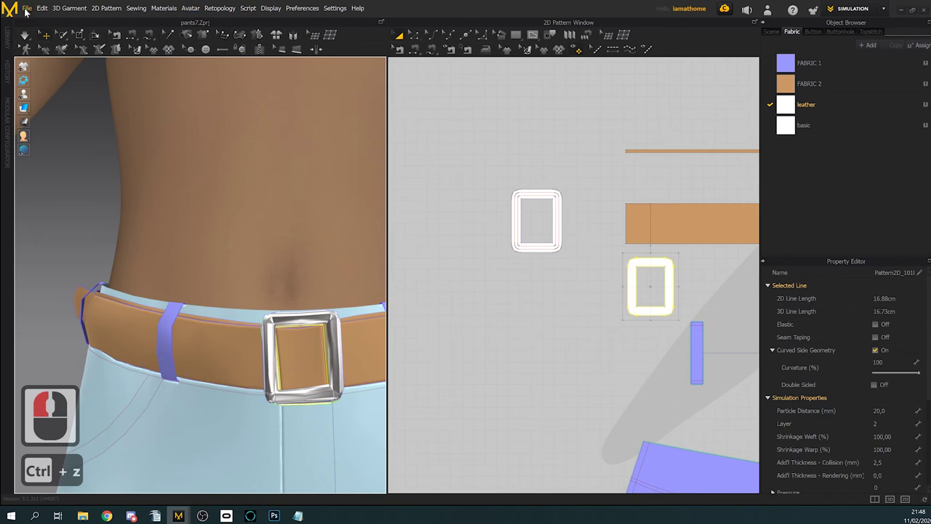
# Step: Save the project under the new name test2.Zprj in the backup folder
pyautogui.click(26, 10)
pyautogui.moveTo(52, 69)
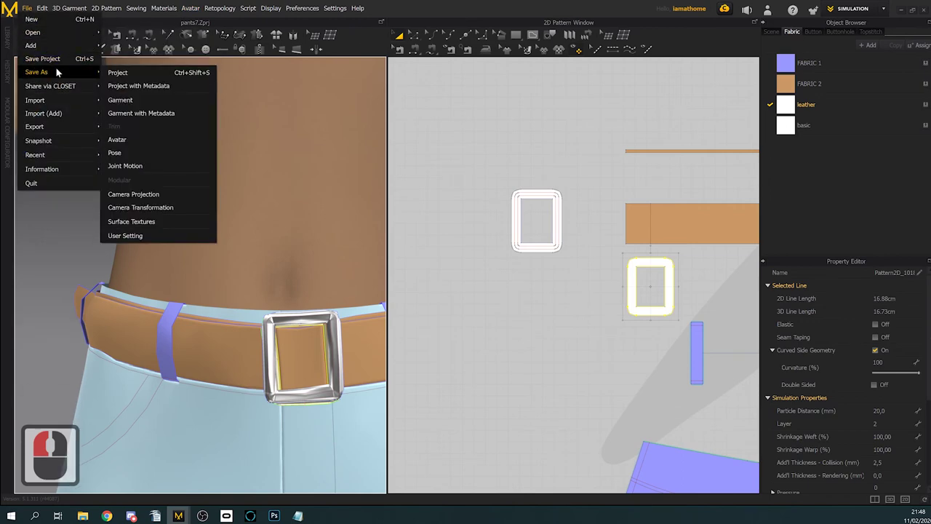
pyautogui.click(119, 73)
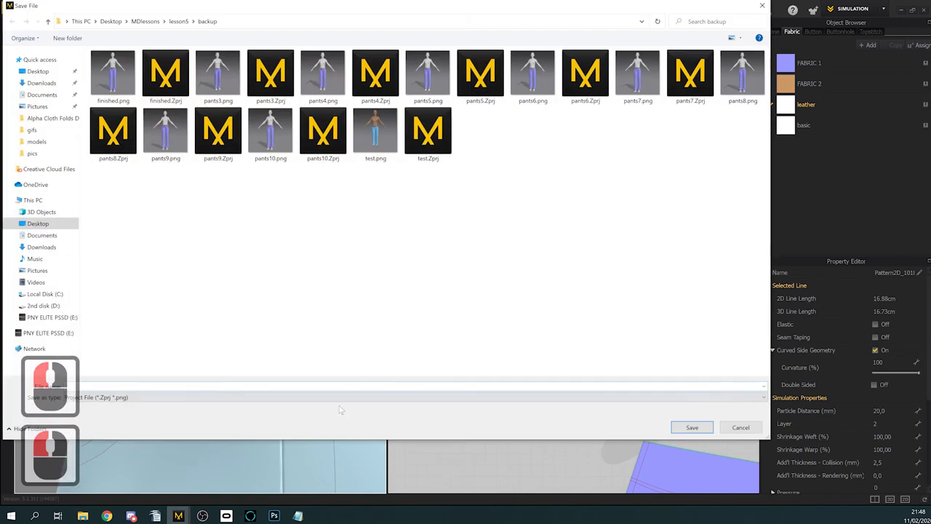
pyautogui.click(418, 145)
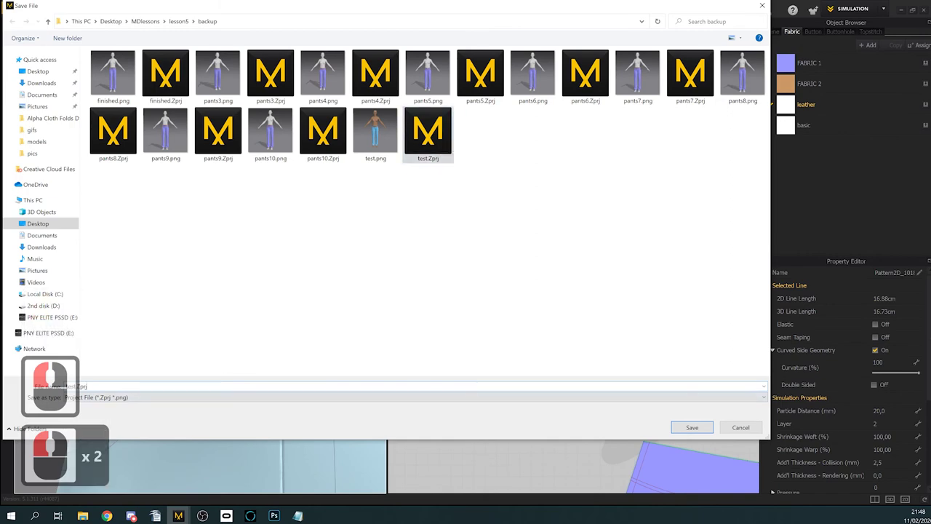
pyautogui.click(692, 427)
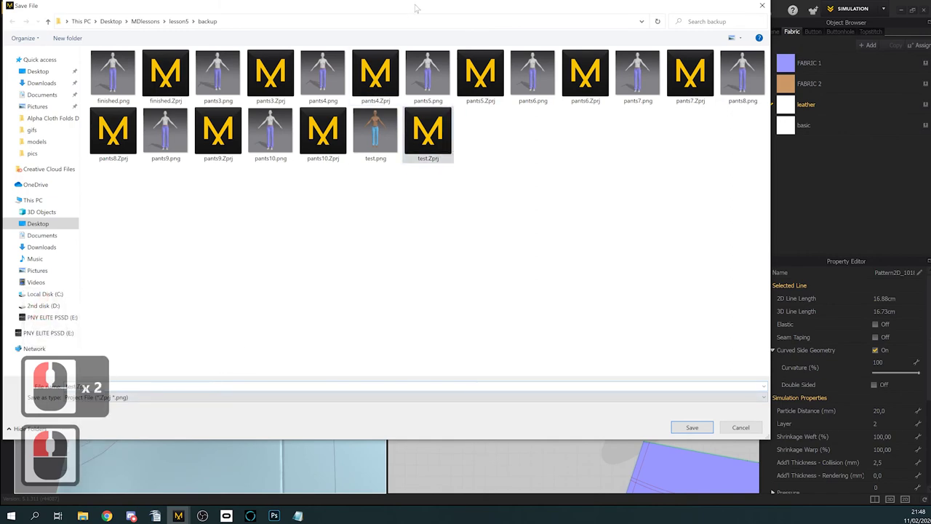
pyautogui.moveTo(403, 6); pyautogui.dragTo(538, 20)
pyautogui.click(539, 20)
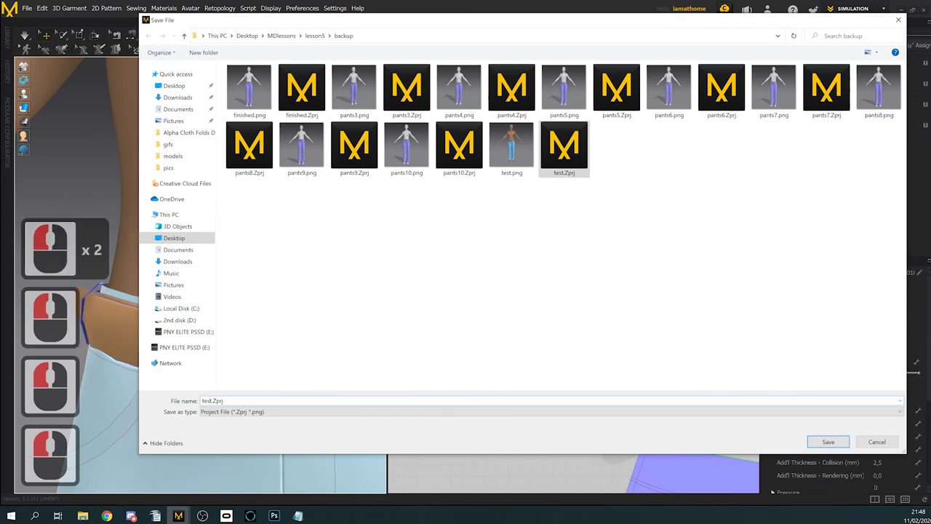
pyautogui.click(539, 21)
pyautogui.press('Return')
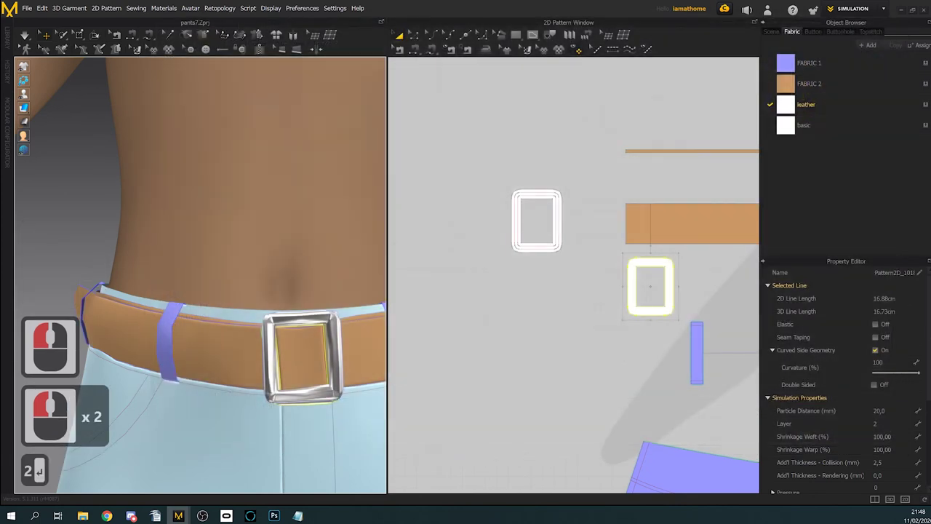
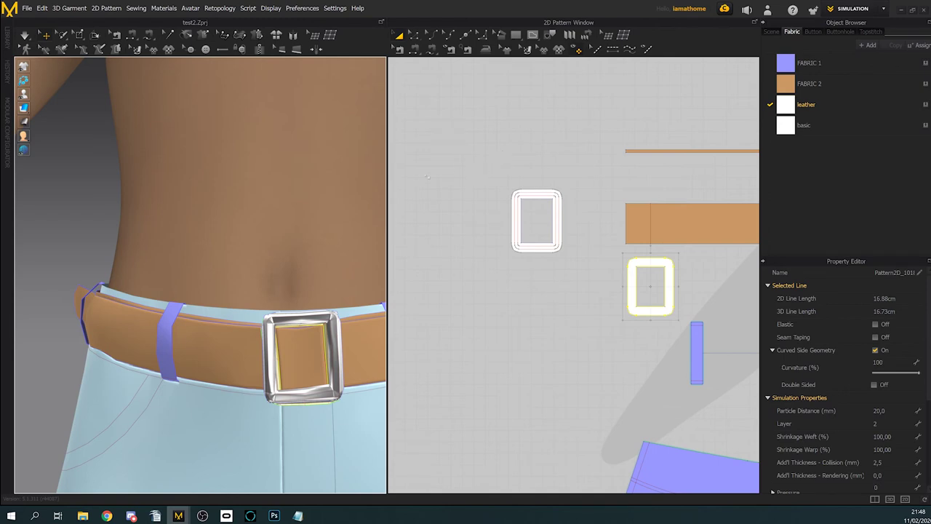
# Step: Browse the project files in the backup folder and compare the previews of the saved pants versions, such as pants7 and pants9
pyautogui.click(27, 9)
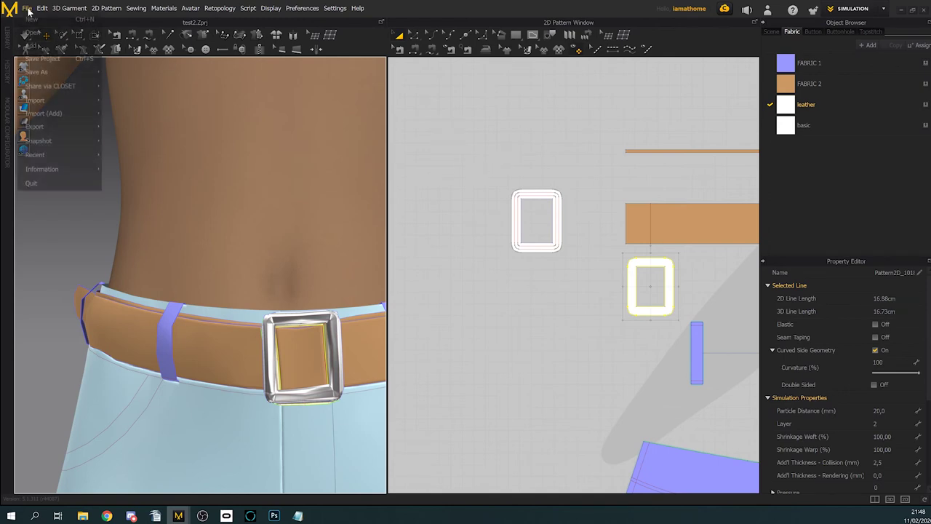
pyautogui.moveTo(44, 30)
pyautogui.click(124, 31)
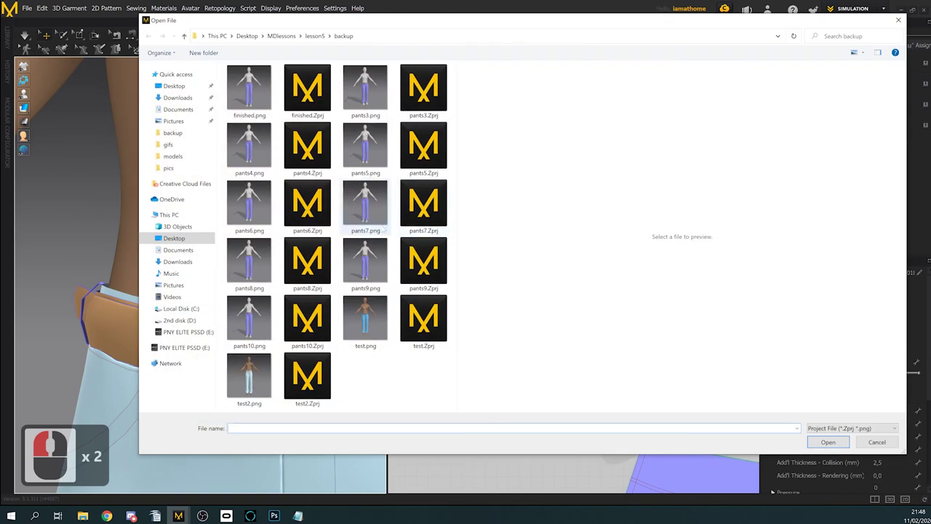
pyautogui.click(365, 218)
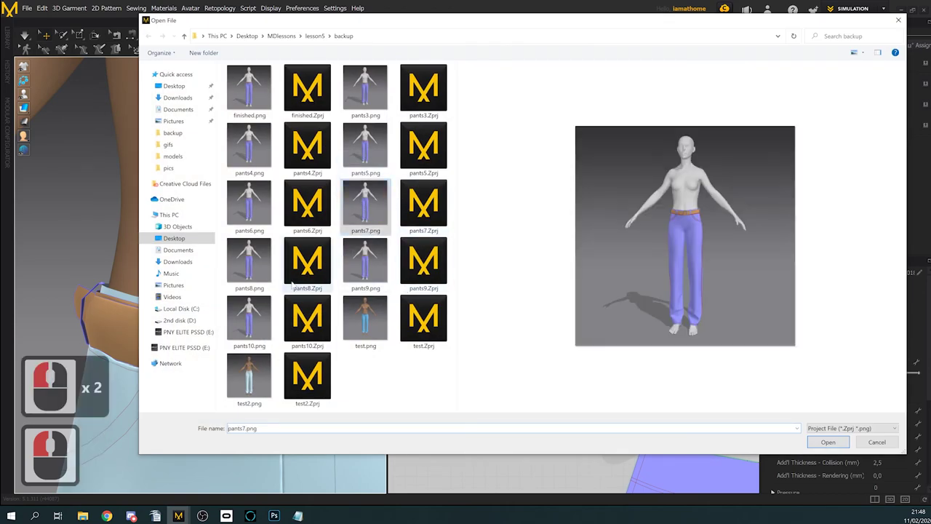
pyautogui.click(256, 271)
pyautogui.click(364, 272)
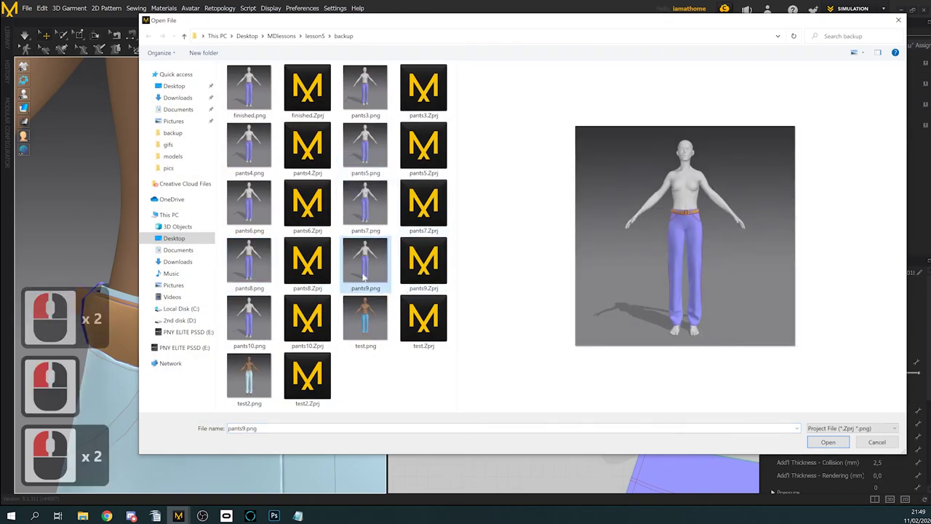
pyautogui.click(257, 270)
pyautogui.click(365, 208)
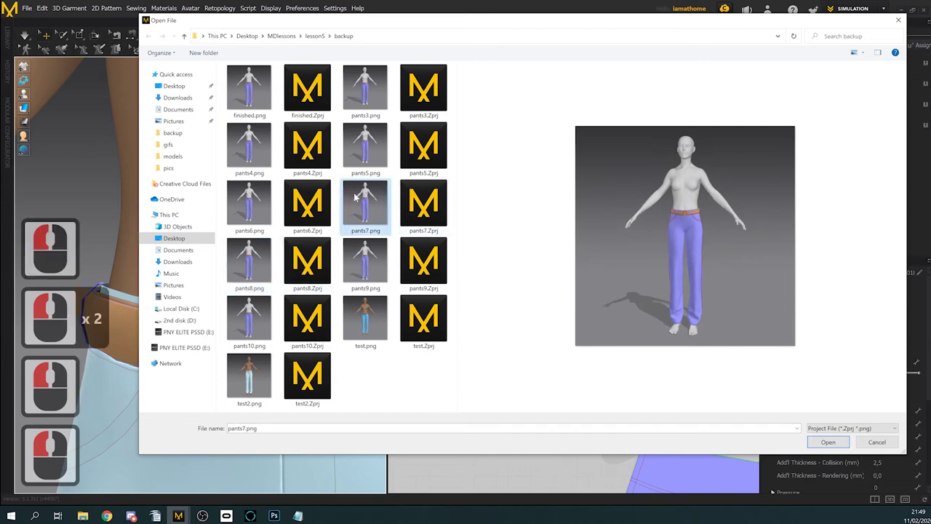
pyautogui.click(424, 219)
pyautogui.click(367, 211)
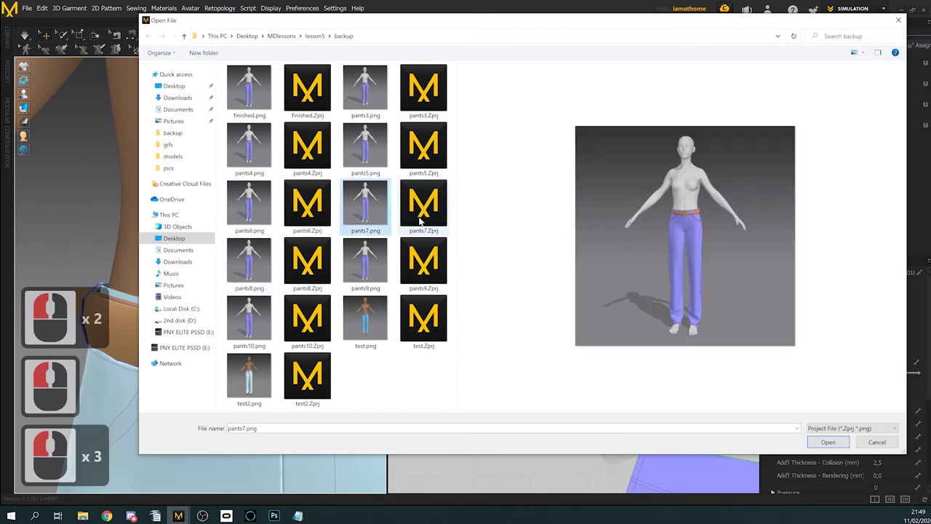
pyautogui.click(424, 218)
pyautogui.click(373, 211)
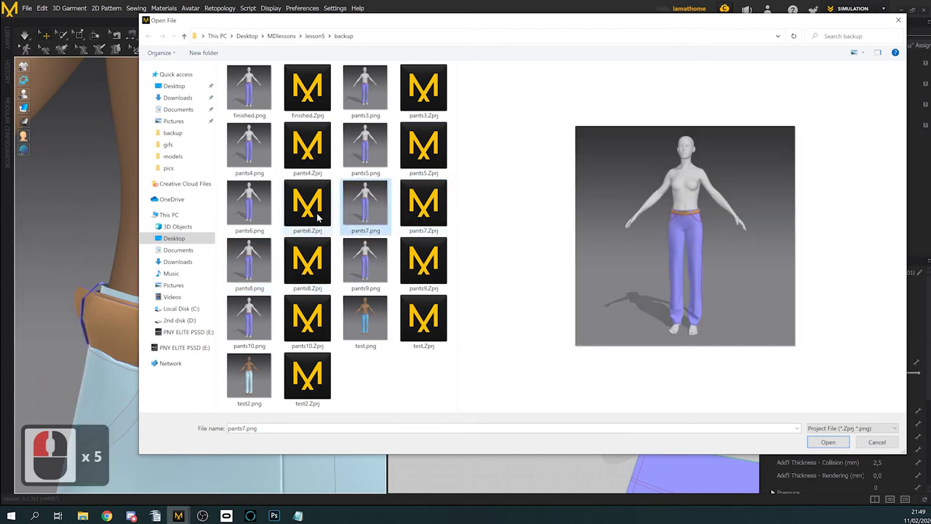
pyautogui.click(250, 206)
pyautogui.click(369, 215)
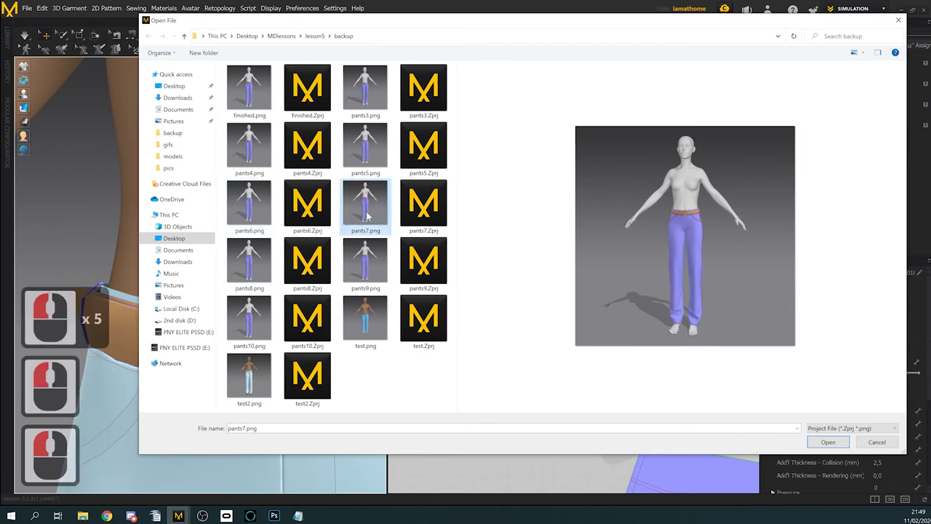
# Step: Open the project pants8.Zprj from the backup folder, loading both garment and avatar
pyautogui.click(298, 267)
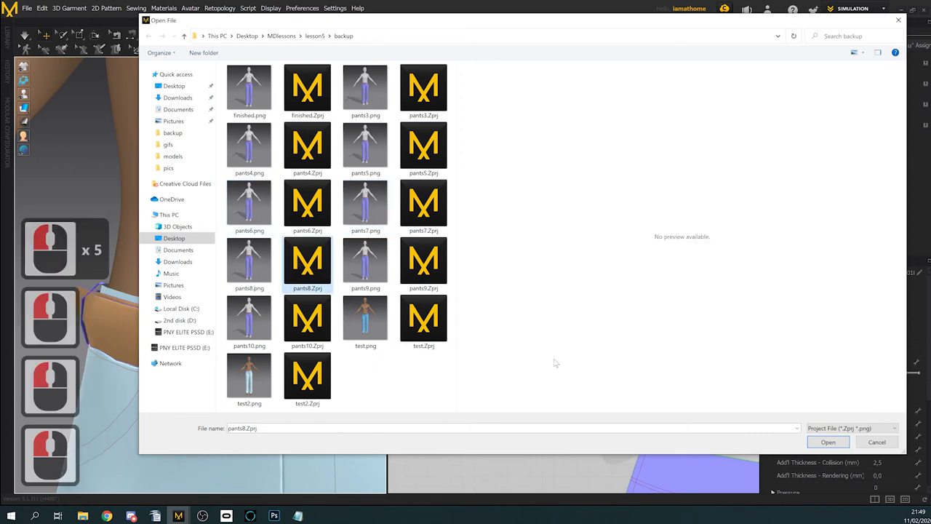
pyautogui.click(830, 442)
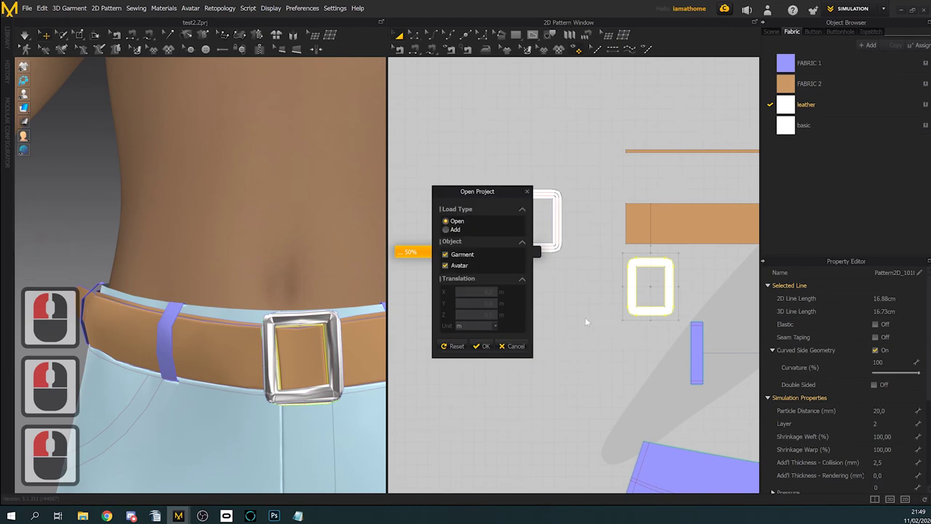
pyautogui.click(485, 347)
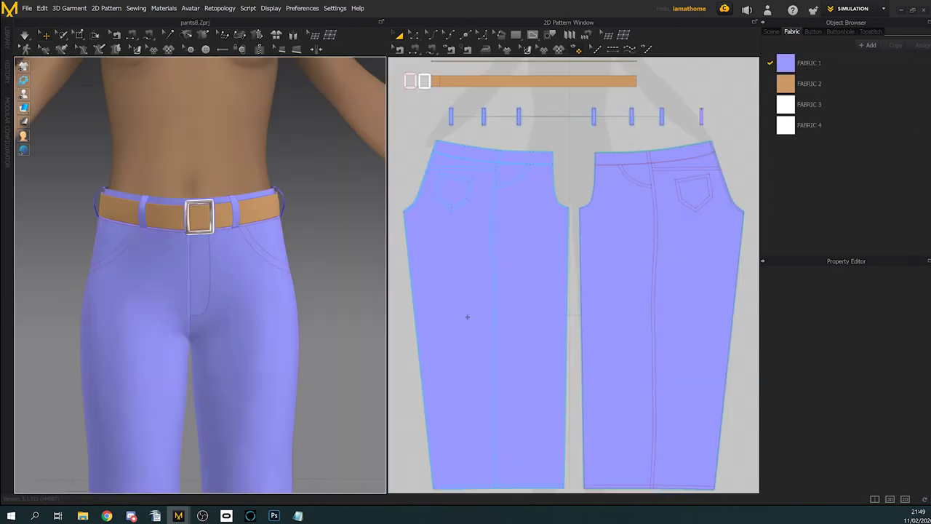
# Step: Run a simulation on the loaded pants and inspect how the belt buckle behaves from the front
pyautogui.scroll(3, 275, 200)
pyautogui.moveTo(275, 200); pyautogui.dragTo(283, 248, button='middle')
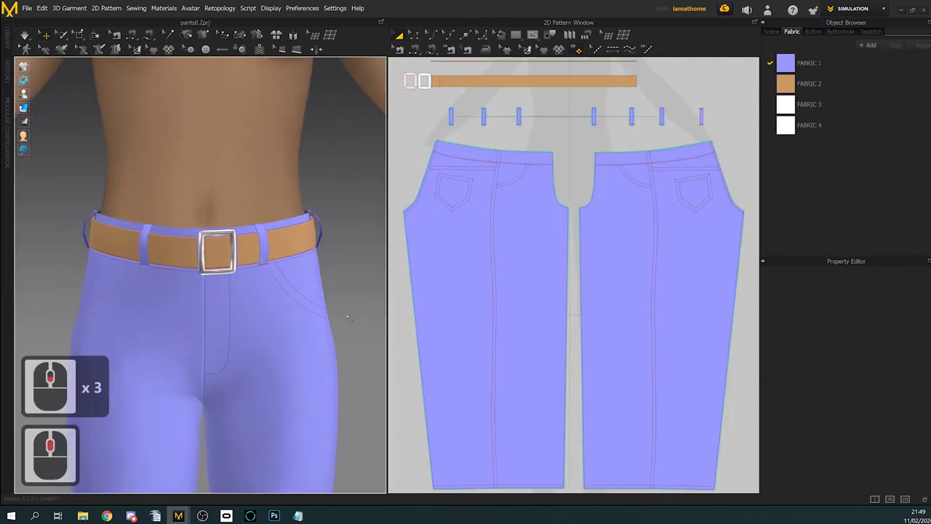
pyautogui.scroll(3, 283, 247)
pyautogui.moveTo(283, 247); pyautogui.dragTo(293, 258, button='right')
pyautogui.moveTo(294, 257); pyautogui.dragTo(308, 283, button='middle')
pyautogui.click(25, 35)
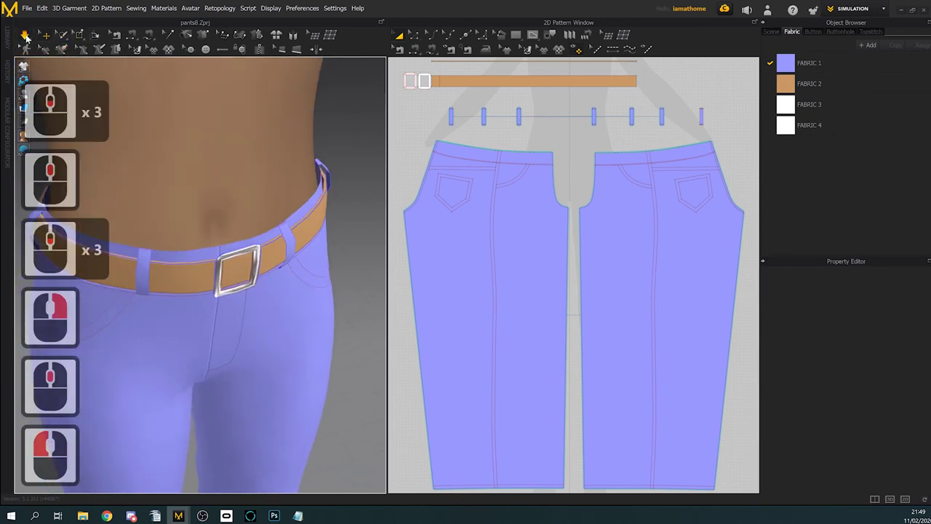
pyautogui.rightClick(26, 38)
pyautogui.moveTo(302, 285); pyautogui.dragTo(256, 264, button='right')
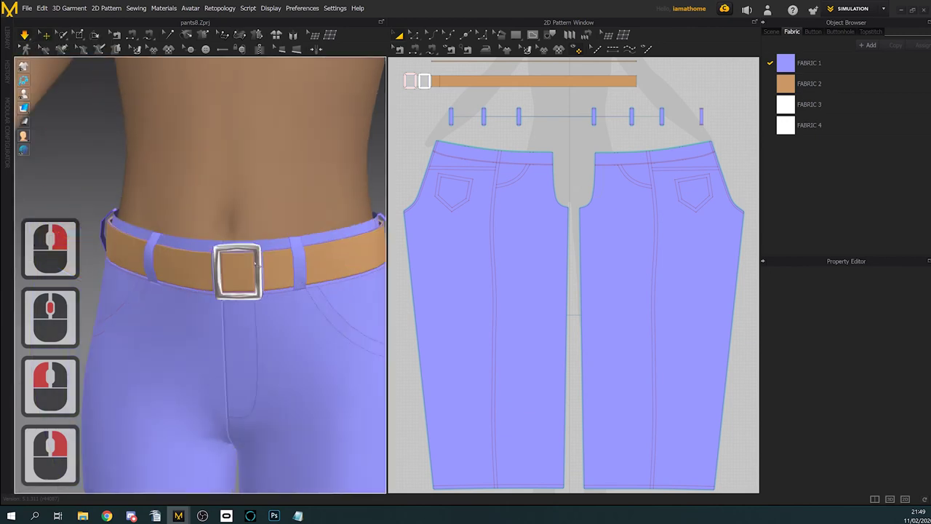
pyautogui.scroll(3, 256, 266)
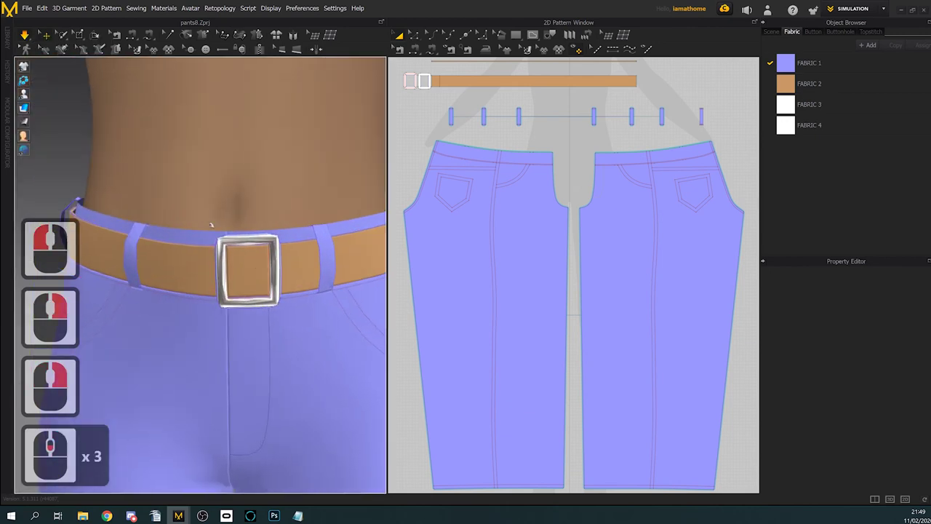
# Step: Inspect the buckle from the side and examine the seam lines joining the metal frame, its backing piece and the belt end
pyautogui.moveTo(211, 225); pyautogui.dragTo(266, 278, button='right')
pyautogui.scroll(6, 294, 277)
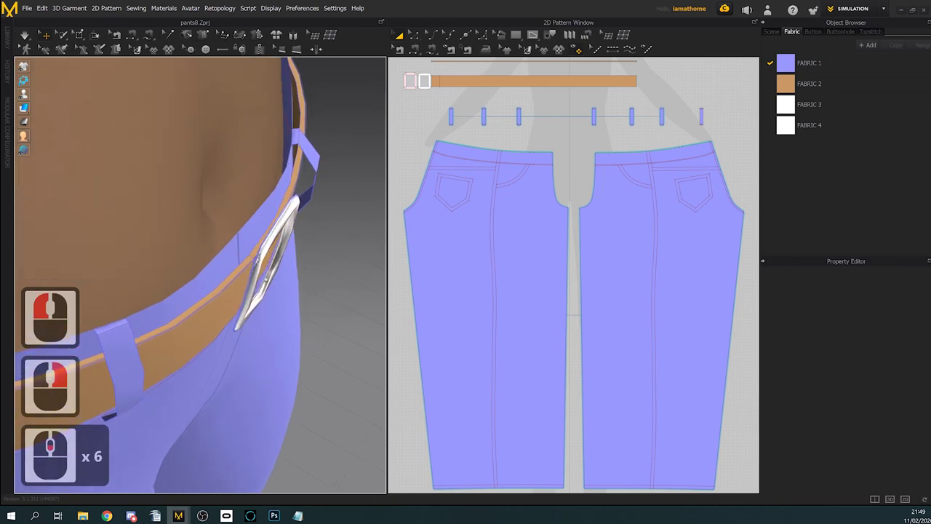
pyautogui.moveTo(266, 279); pyautogui.dragTo(213, 286, button='middle')
pyautogui.moveTo(213, 286); pyautogui.dragTo(219, 306, button='right')
pyautogui.middleClick(591, 136)
pyautogui.scroll(-2, 542, 115)
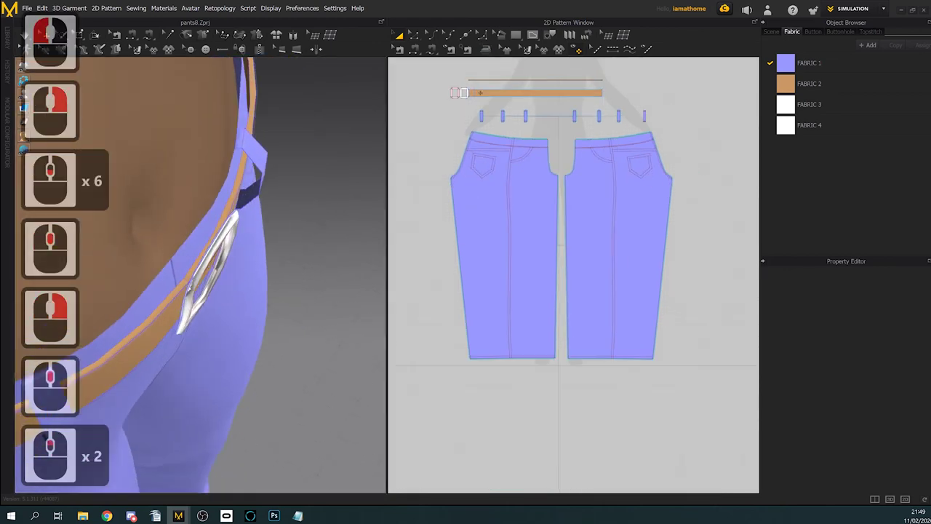
pyautogui.scroll(9, 453, 88)
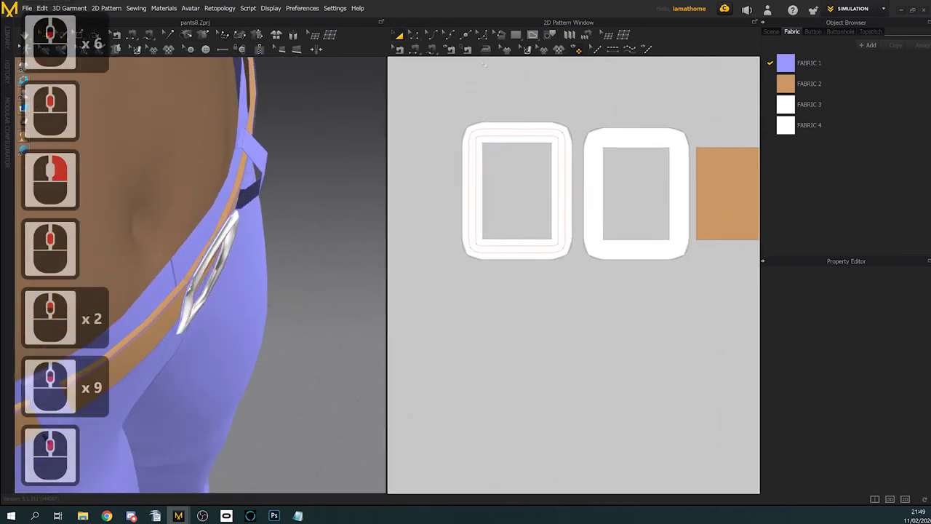
pyautogui.click(399, 49)
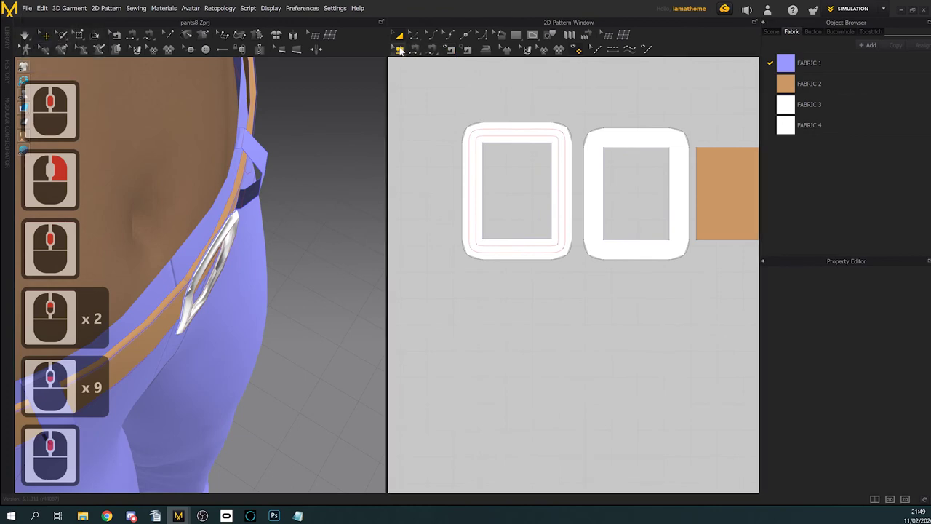
pyautogui.click(605, 182)
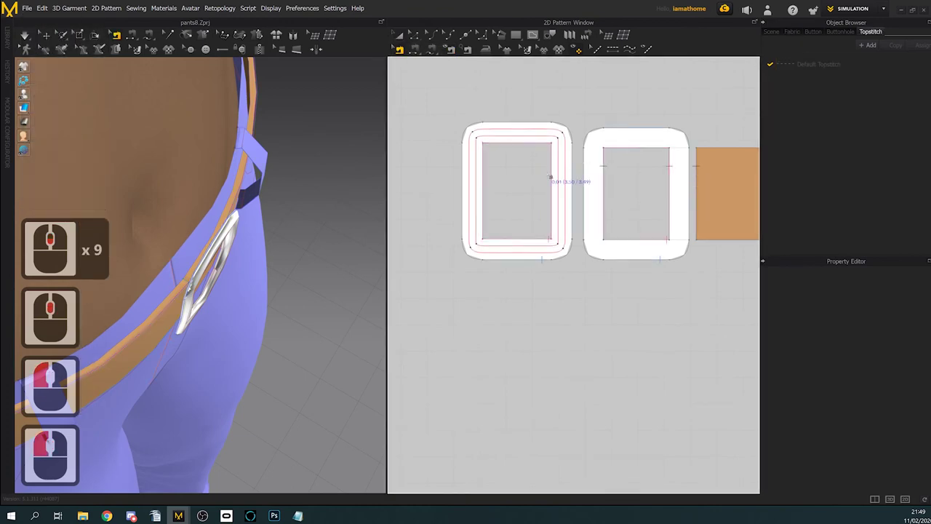
pyautogui.click(670, 136)
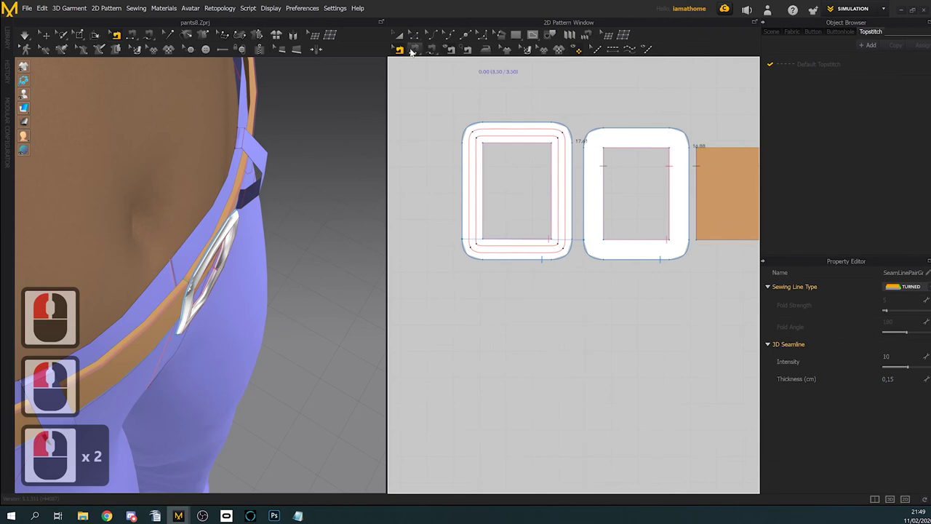
pyautogui.click(699, 187)
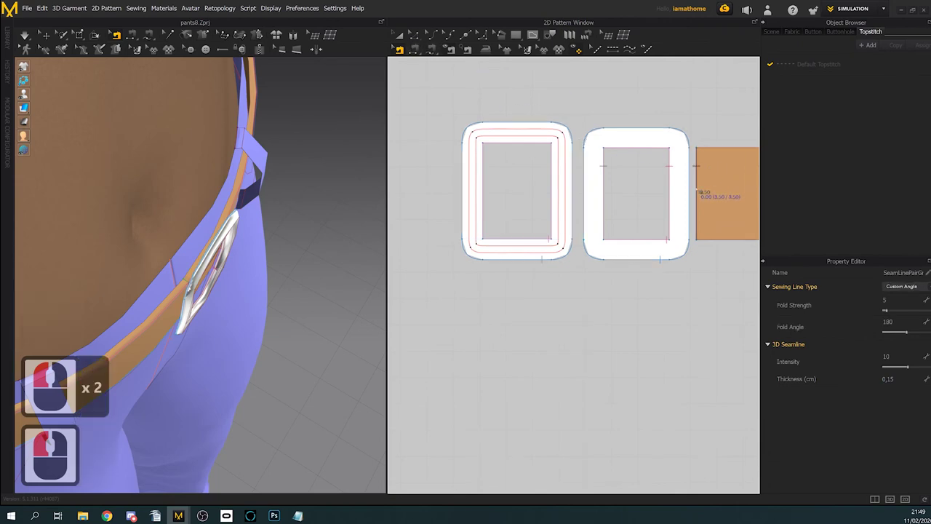
pyautogui.click(610, 204)
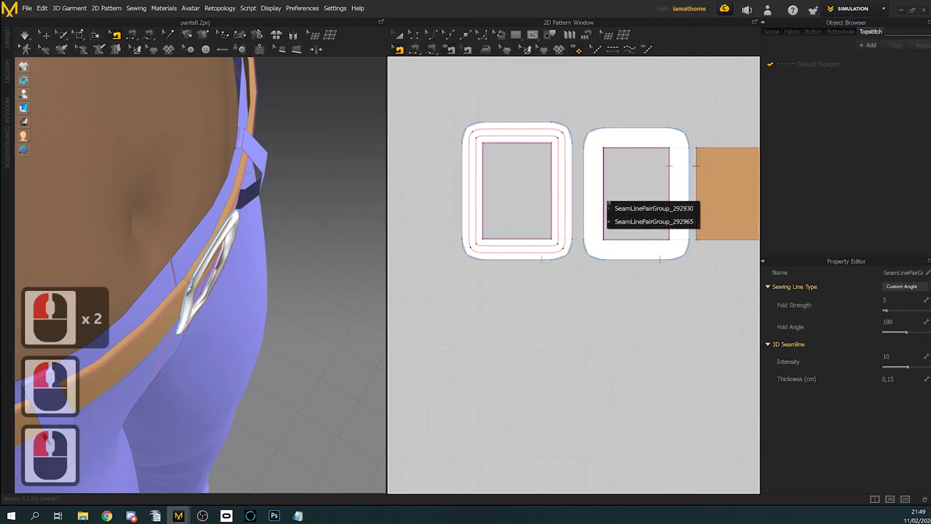
# Step: Move the white backing frame slightly upward in the 2D pattern layout, between the buckle frame and the belt strip
pyautogui.click(399, 36)
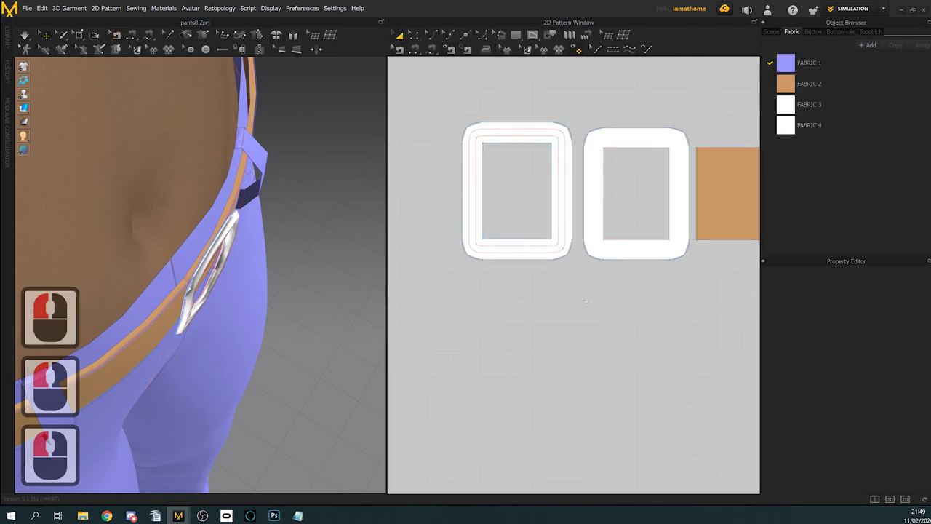
pyautogui.click(634, 249)
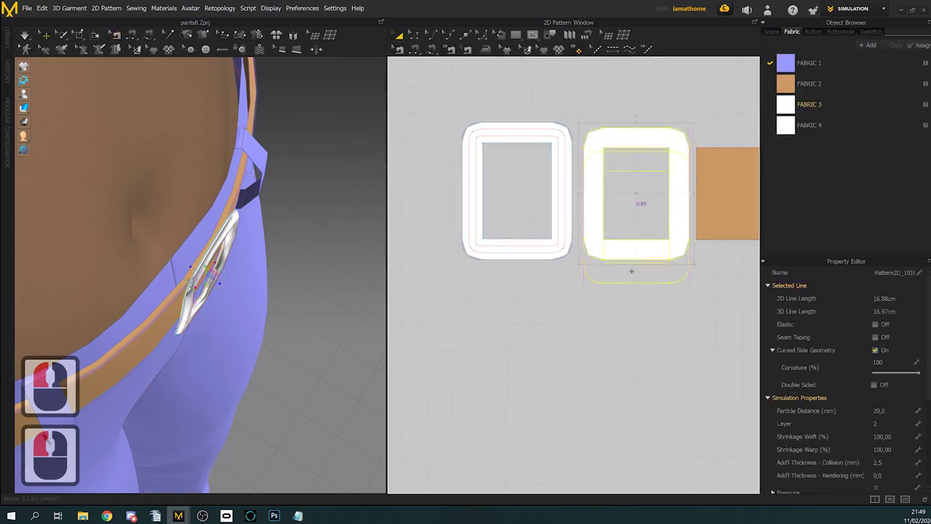
pyautogui.moveTo(631, 271); pyautogui.dragTo(630, 243)
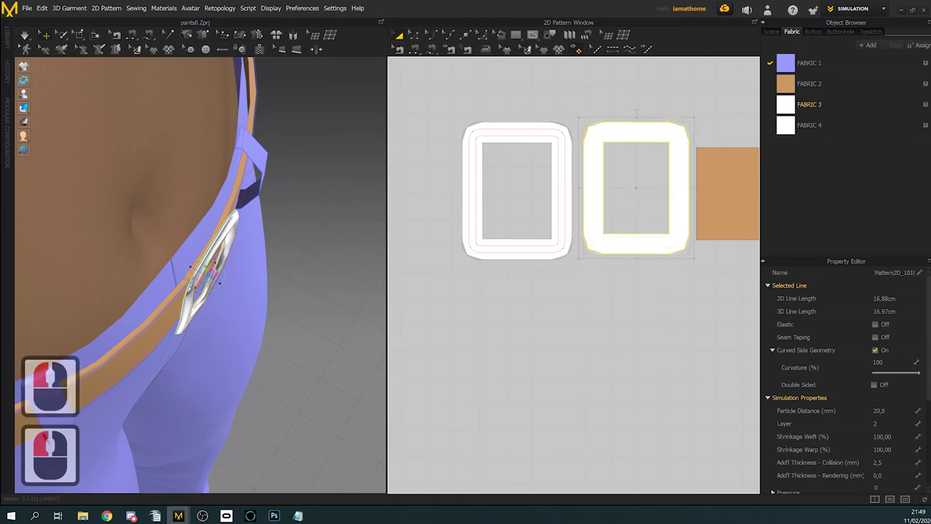
# Step: Check the material and physical property presets of FABRIC 3 and FABRIC 4, used on the backing piece and the buckle frame
pyautogui.scroll(-6, 862, 396)
pyautogui.click(834, 107)
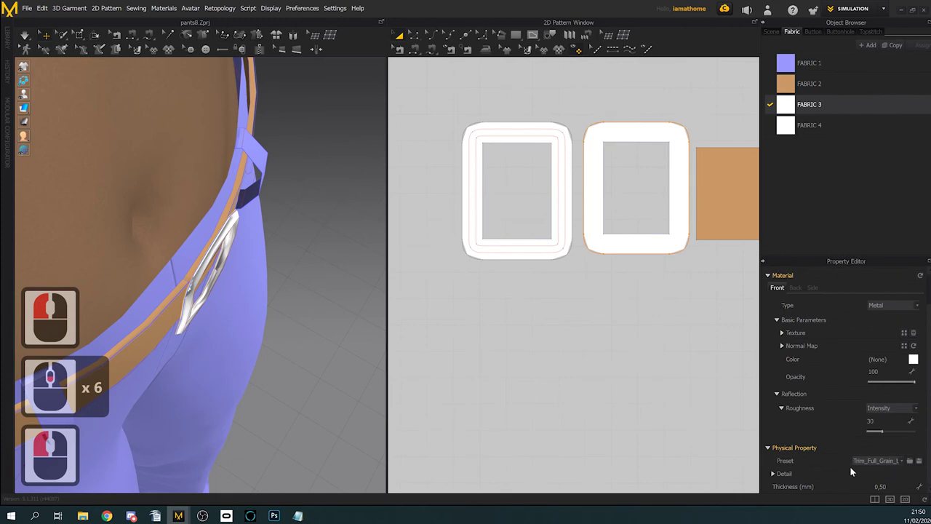
pyautogui.click(567, 251)
pyautogui.click(823, 125)
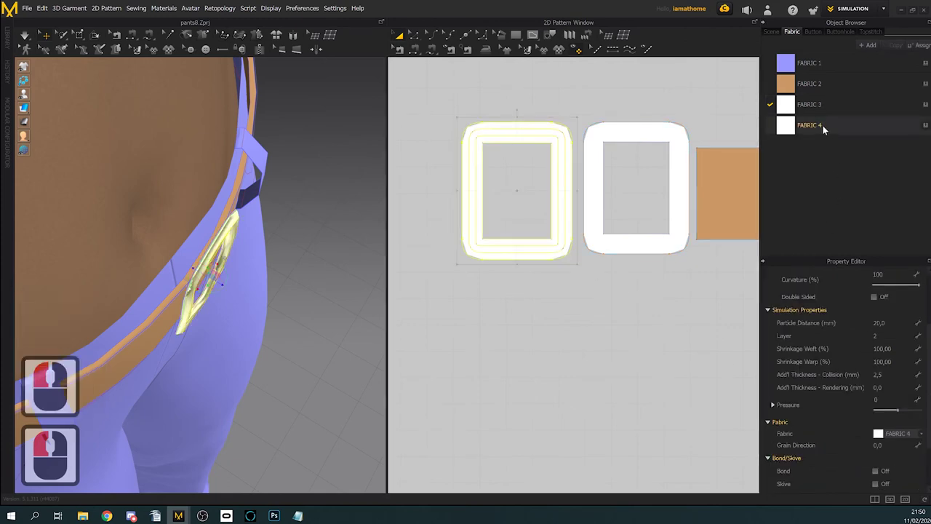
pyautogui.click(897, 458)
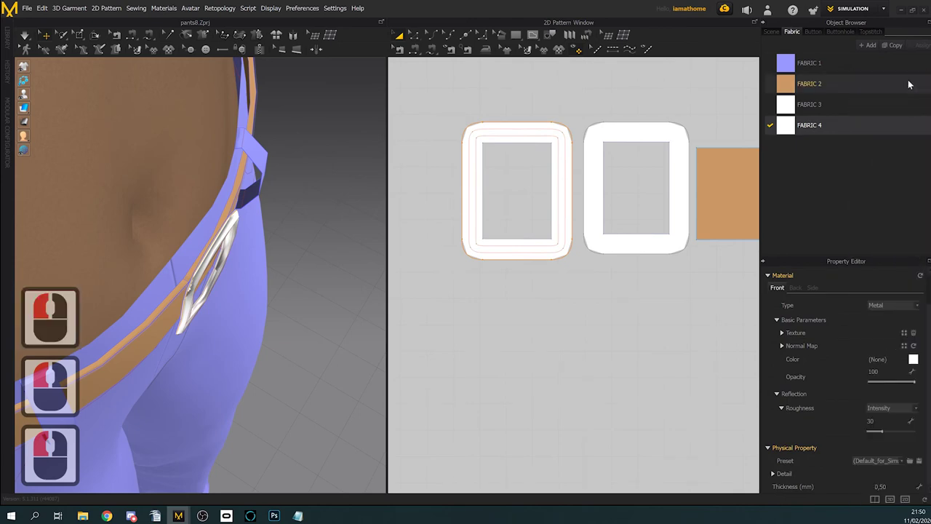
# Step: Simulate the pants again briefly and inspect the buckle on the belt from the front
pyautogui.click(24, 35)
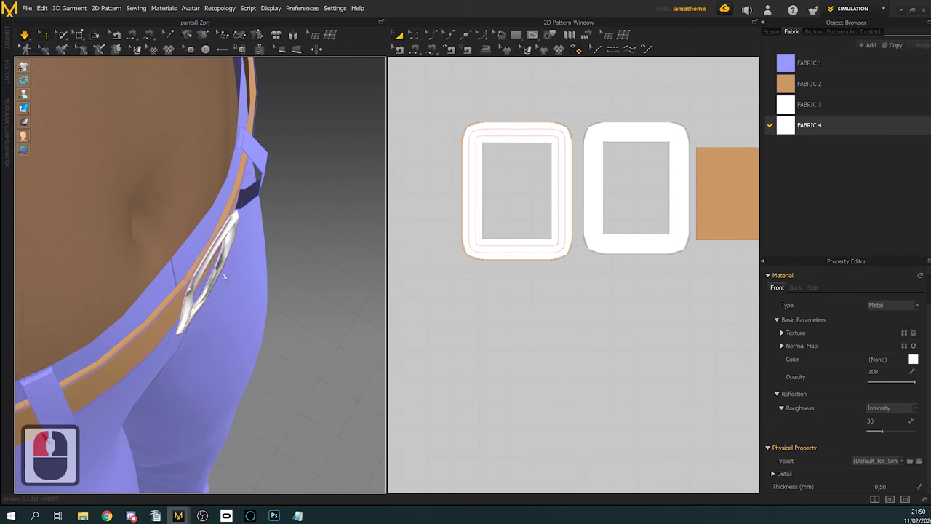
pyautogui.click(26, 37)
pyautogui.moveTo(357, 320); pyautogui.dragTo(311, 305, button='right')
pyautogui.scroll(-2, 544, 321)
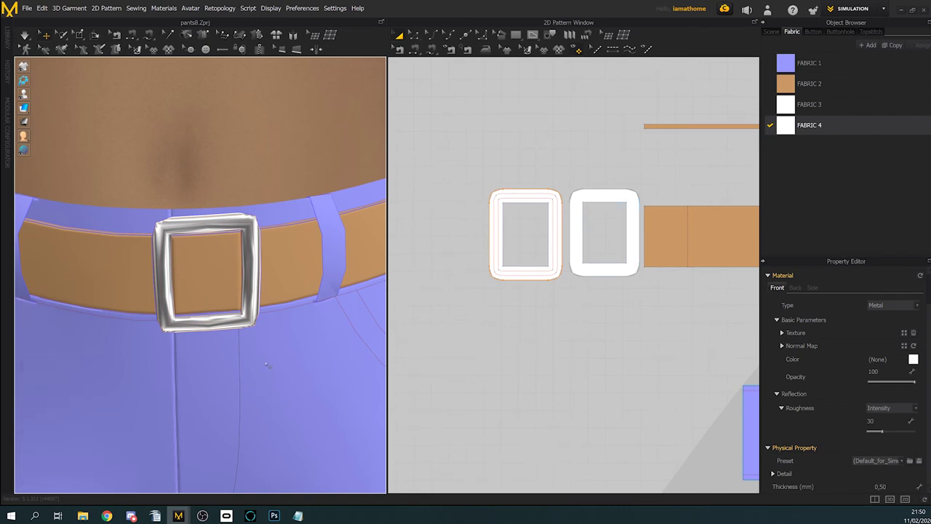
pyautogui.moveTo(266, 365); pyautogui.dragTo(277, 364, button='right')
pyautogui.scroll(-5, 644, 317)
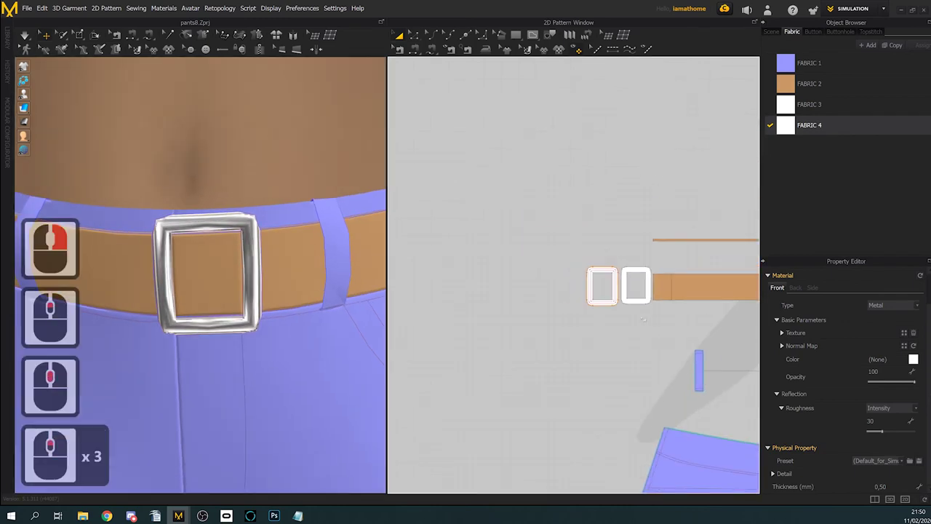
pyautogui.scroll(-3, 412, 305)
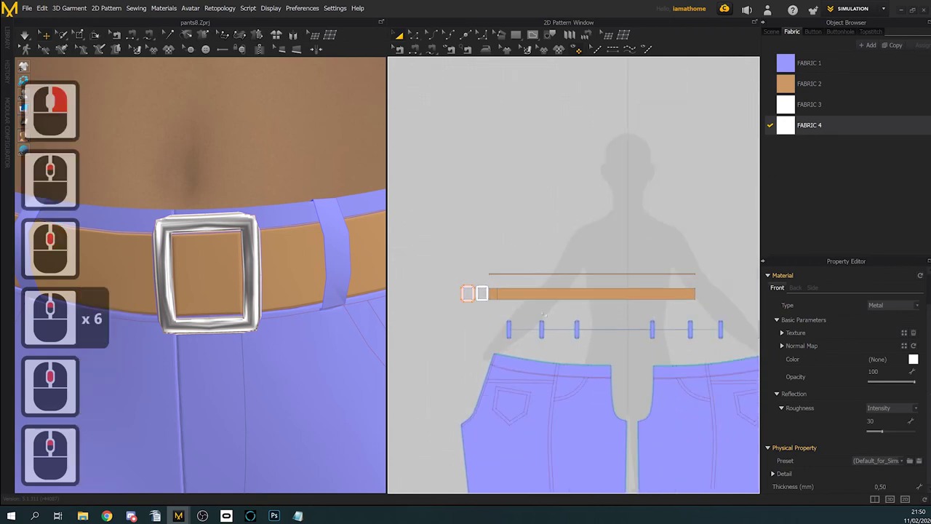
pyautogui.moveTo(544, 315); pyautogui.dragTo(597, 325, button='middle')
# Step: Open the backup project pants9.Zprj with its garment and avatar, discarding the unsaved changes to the current project
pyautogui.click(28, 9)
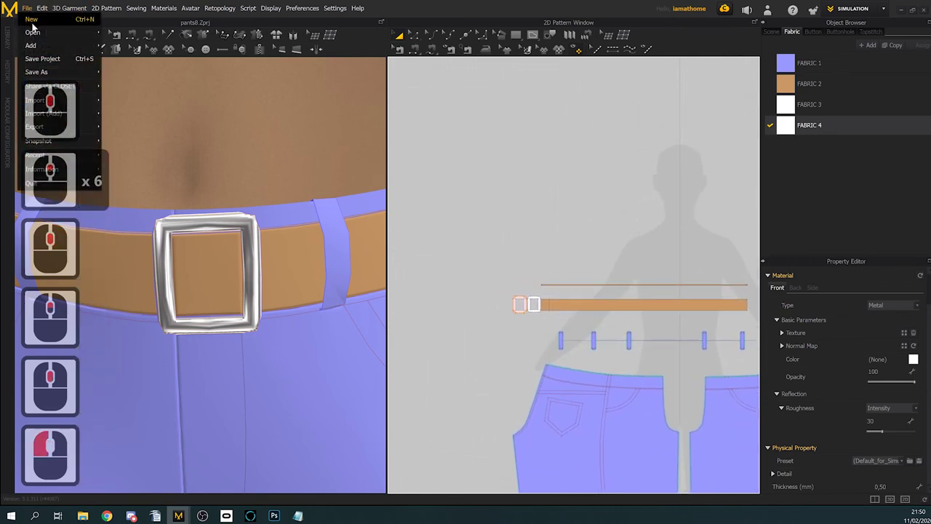
pyautogui.moveTo(51, 32)
pyautogui.click(104, 30)
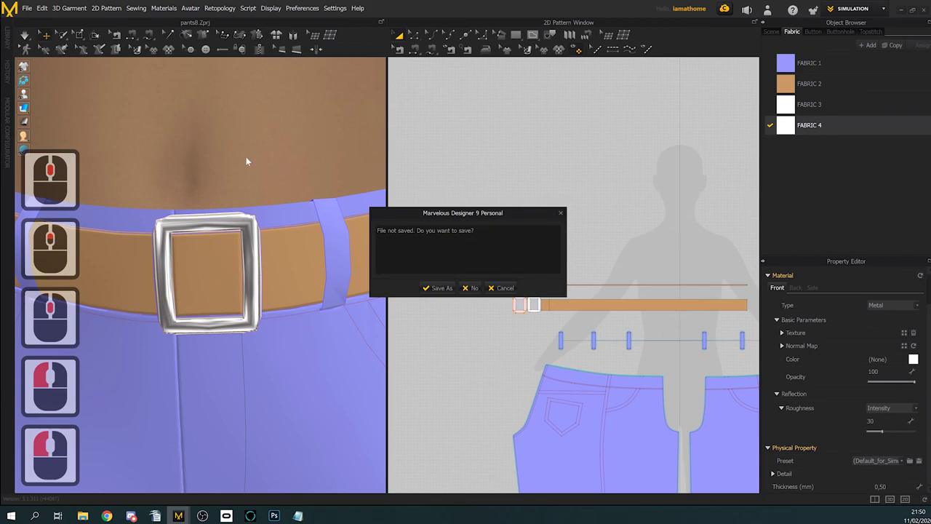
pyautogui.click(470, 288)
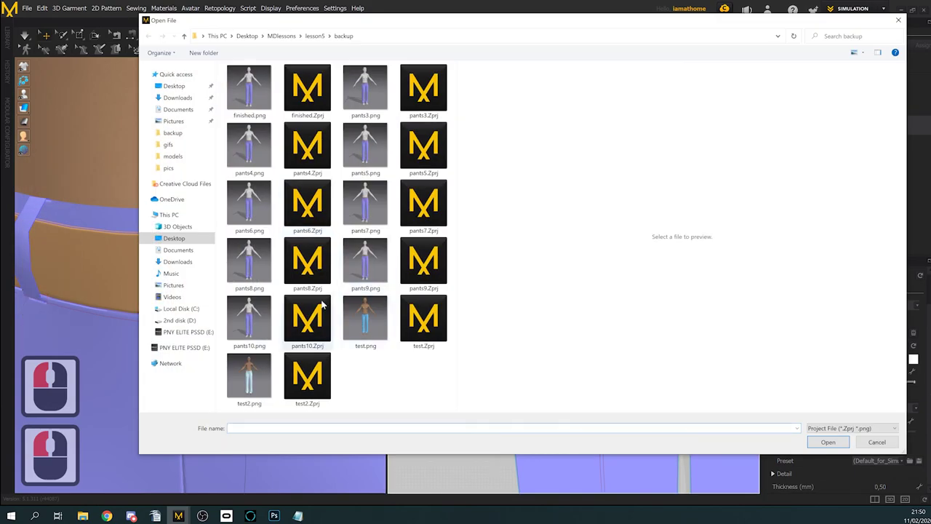
pyautogui.click(423, 262)
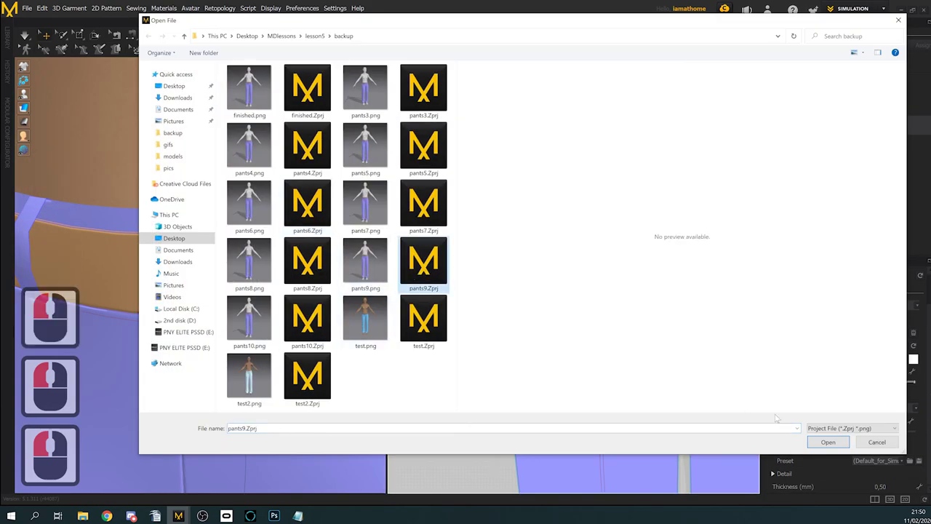
pyautogui.click(829, 442)
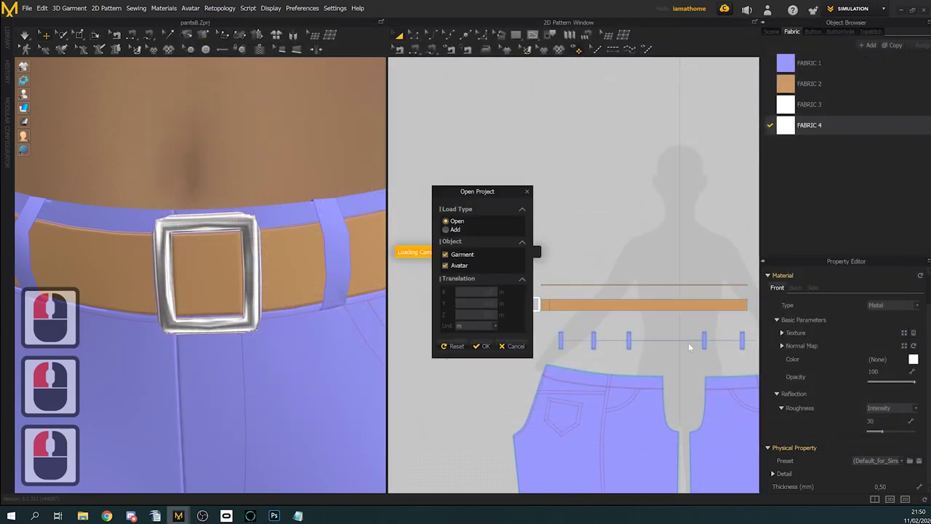
pyautogui.click(487, 345)
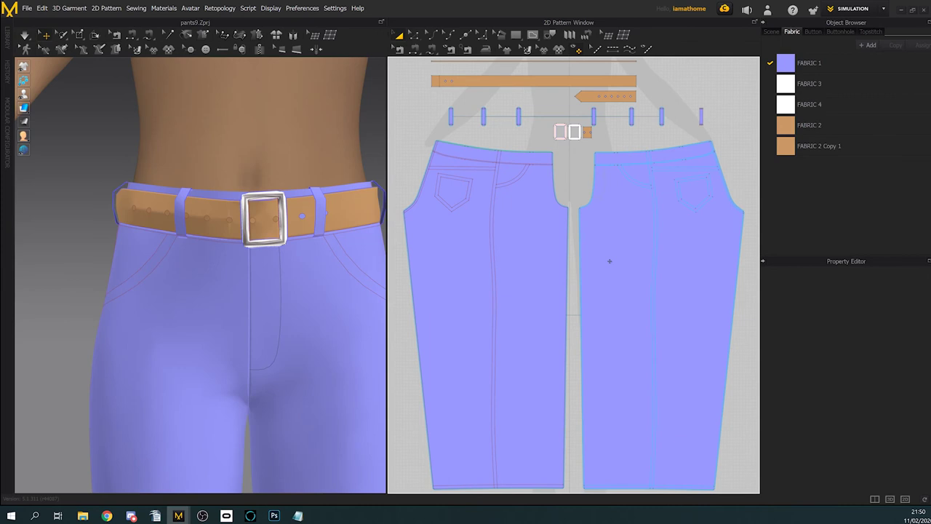
# Step: Move the pointed belt strap with the holes in the 2D layout so it sits in line beyond the long belt strip's left end
pyautogui.moveTo(610, 256); pyautogui.dragTo(649, 389, button='middle')
pyautogui.moveTo(192, 233); pyautogui.dragTo(209, 243, button='right')
pyautogui.scroll(-2, 212, 202)
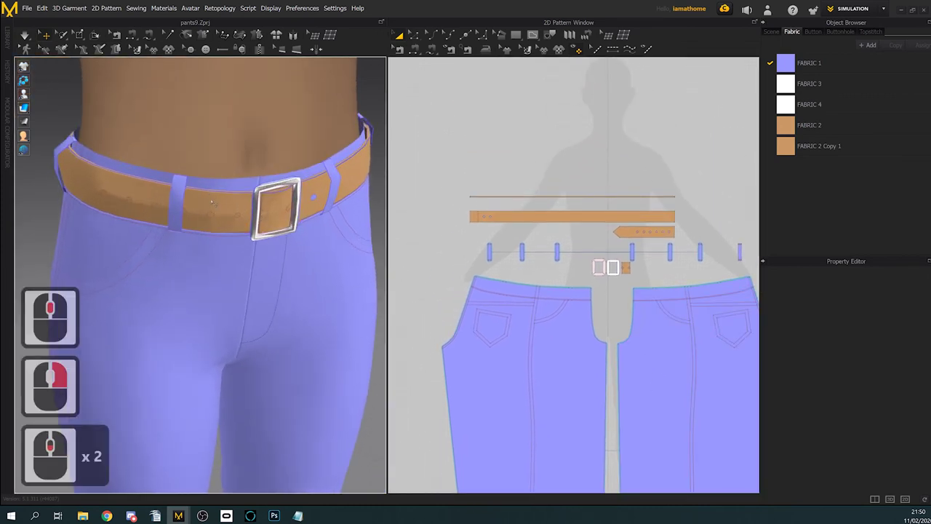
pyautogui.scroll(-3, 518, 217)
pyautogui.moveTo(568, 218); pyautogui.dragTo(470, 236, button='middle')
pyautogui.scroll(2, 470, 238)
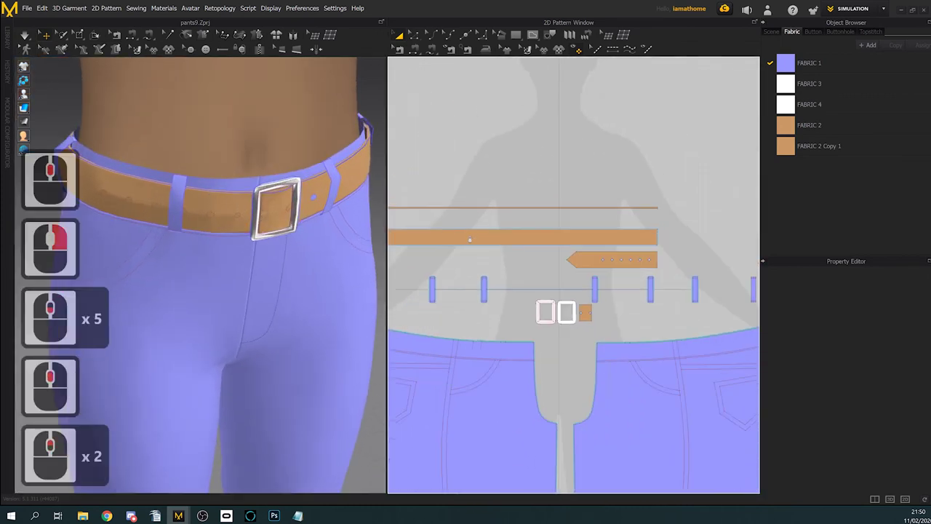
pyautogui.moveTo(617, 255); pyautogui.dragTo(553, 258)
pyautogui.moveTo(478, 245); pyautogui.dragTo(601, 237, button='middle')
pyautogui.middleClick(601, 248)
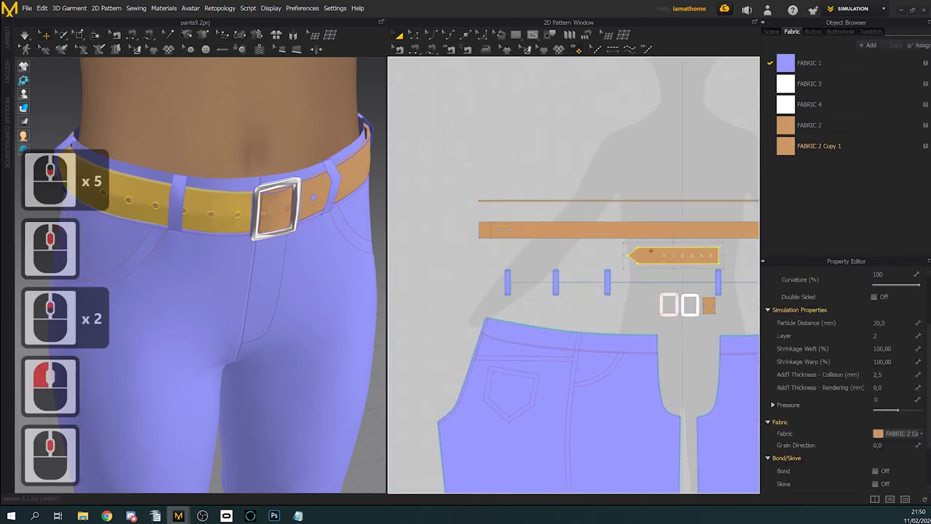
pyautogui.moveTo(652, 251); pyautogui.dragTo(404, 227)
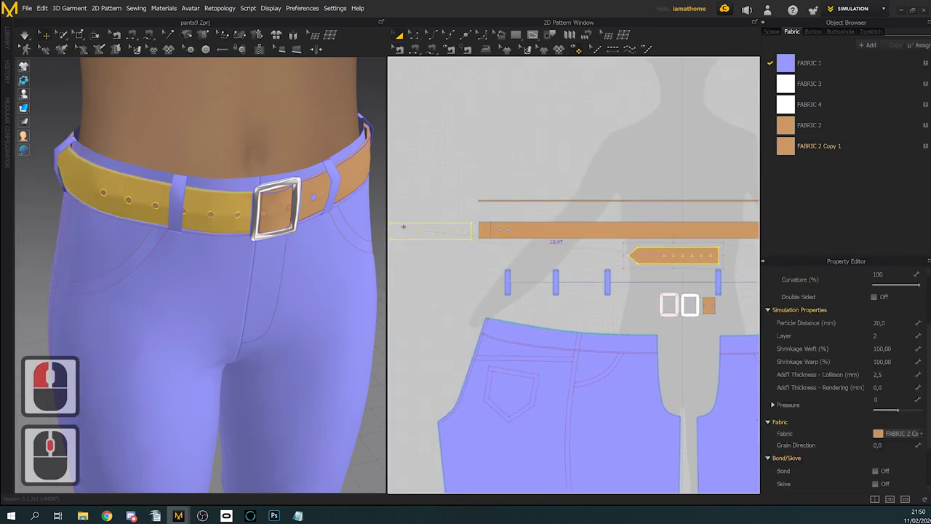
pyautogui.click(403, 227)
# Step: Display the seam lines and examine the pointed strap's seams, tip and holes in the pattern and on the avatar's side
pyautogui.middleClick(433, 86)
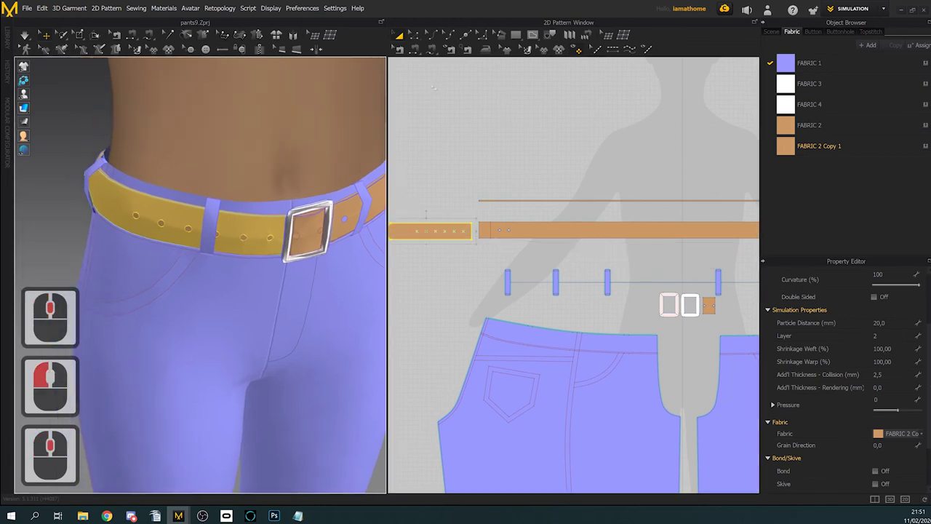
pyautogui.click(451, 50)
pyautogui.moveTo(467, 175); pyautogui.dragTo(565, 175, button='middle')
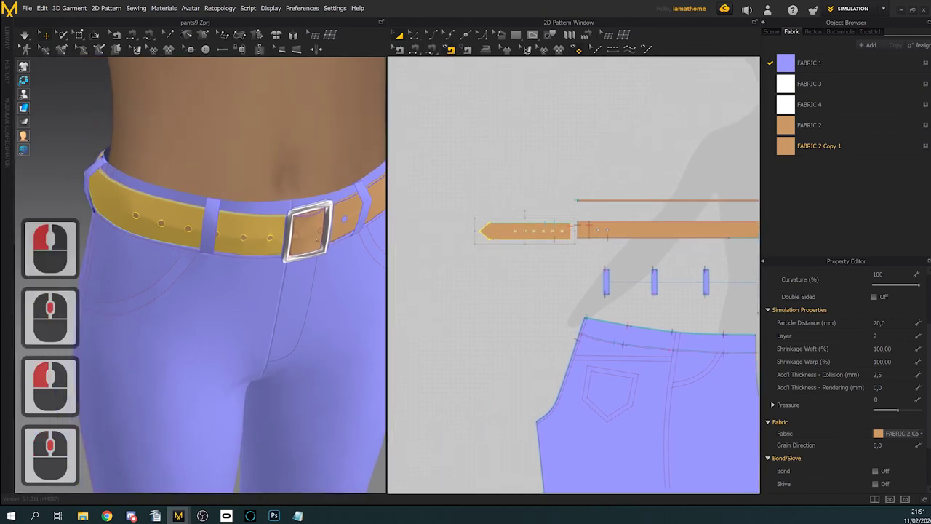
pyautogui.moveTo(149, 218); pyautogui.dragTo(262, 226, button='right')
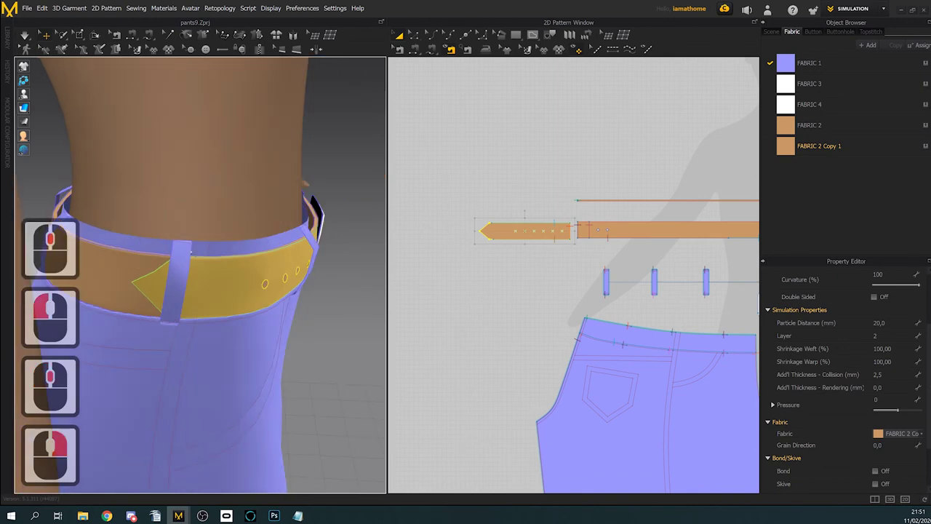
pyautogui.scroll(-2, 517, 238)
pyautogui.scroll(3, 518, 239)
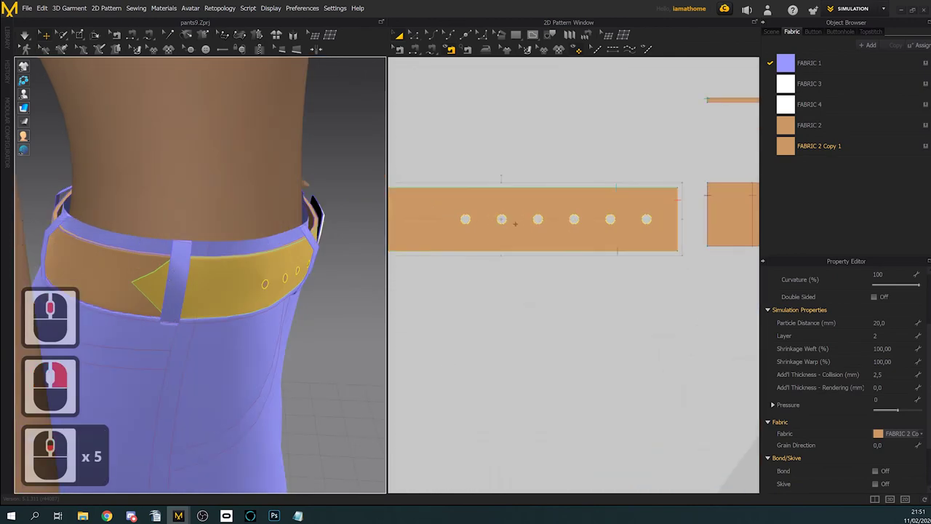
pyautogui.rightClick(536, 38)
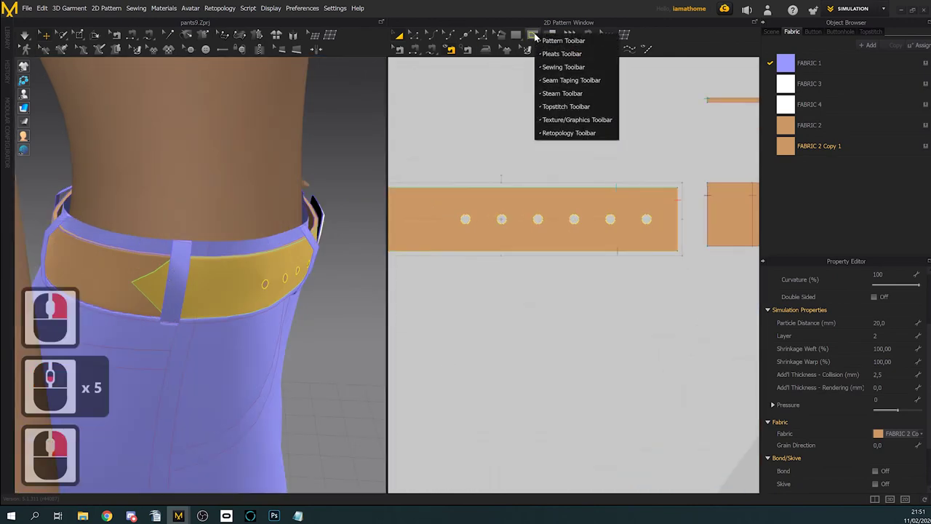
pyautogui.scroll(2, 617, 154)
pyautogui.moveTo(594, 198); pyautogui.dragTo(600, 198, button='middle')
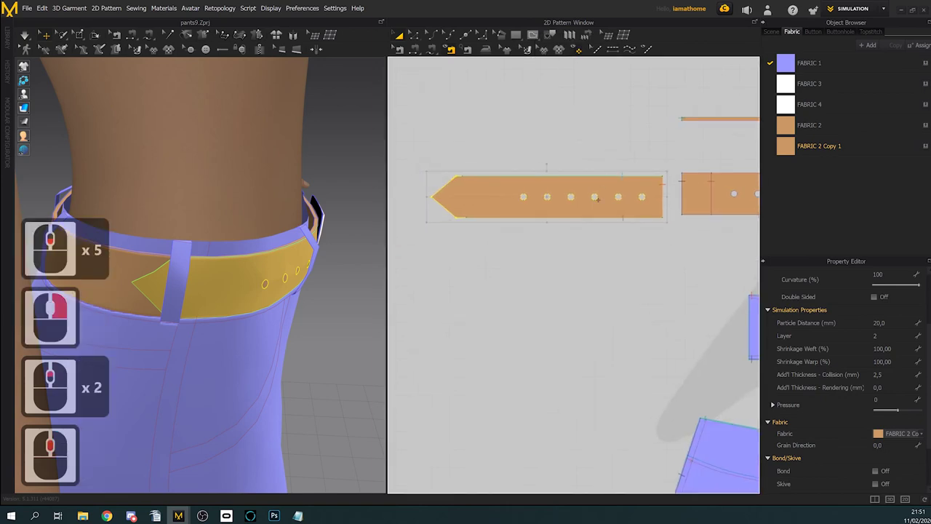
# Step: Try to select several of the pointed strap's holes together with the pattern transform tool
pyautogui.click(557, 279)
pyautogui.click(240, 260)
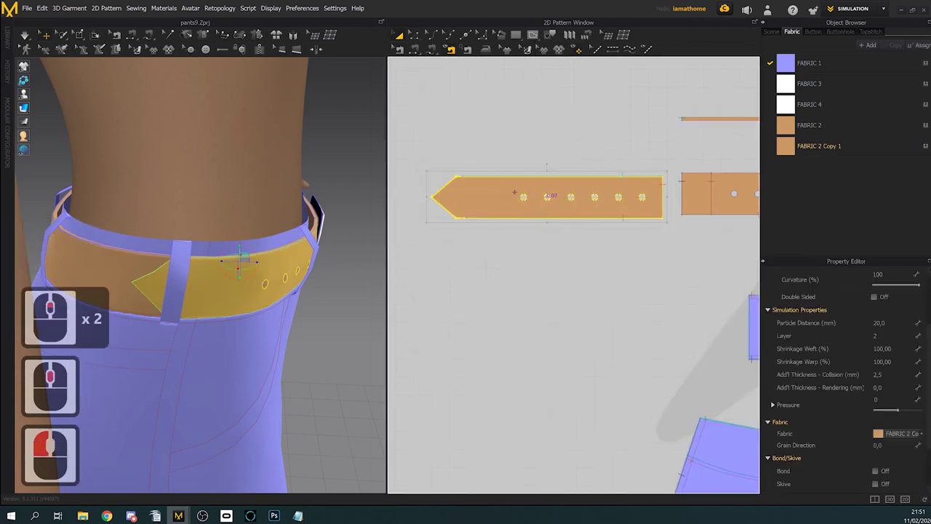
pyautogui.click(524, 198)
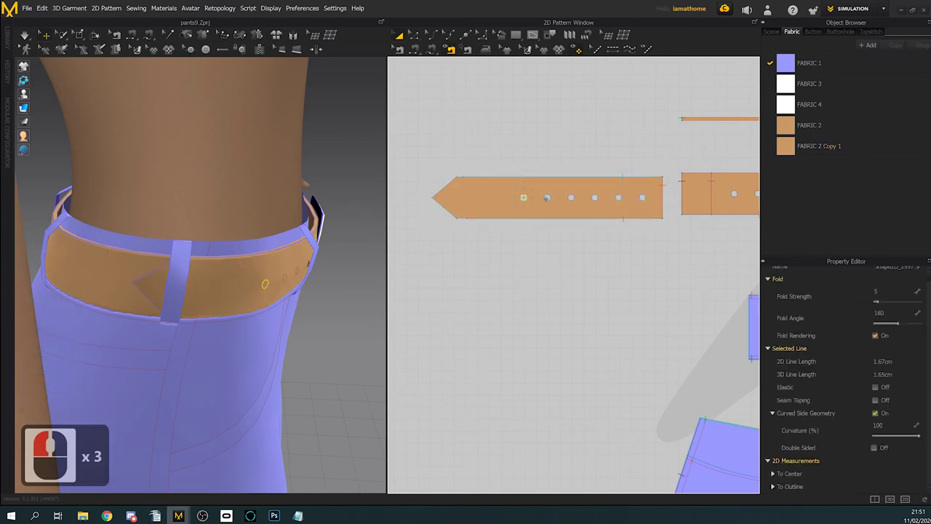
pyautogui.keyDown('shift'); pyautogui.click(573, 198); pyautogui.keyUp('shift')
pyautogui.keyDown('shift'); pyautogui.click(573, 197); pyautogui.keyUp('shift')
pyautogui.click(601, 224)
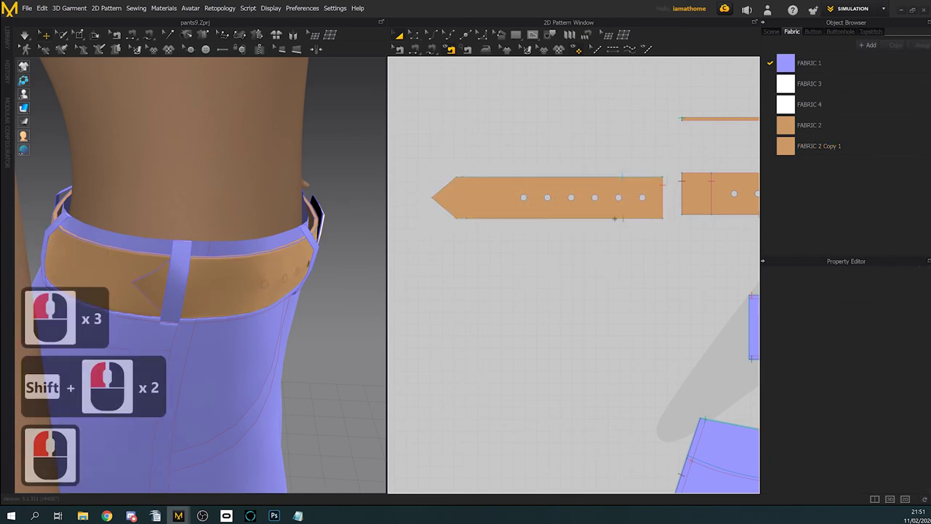
pyautogui.click(641, 198)
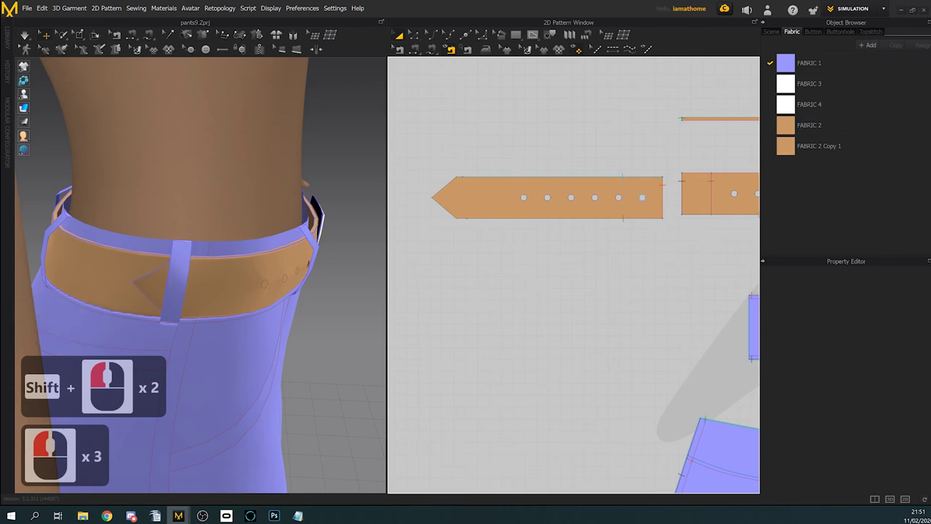
# Step: Delete all six holes from the pointed strap using the Edit Pattern tool
pyautogui.click(414, 36)
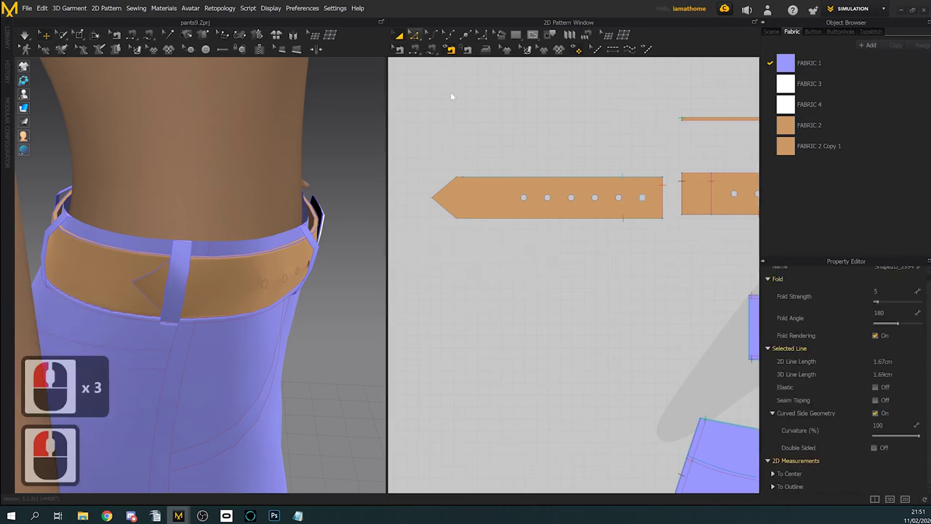
pyautogui.click(524, 198)
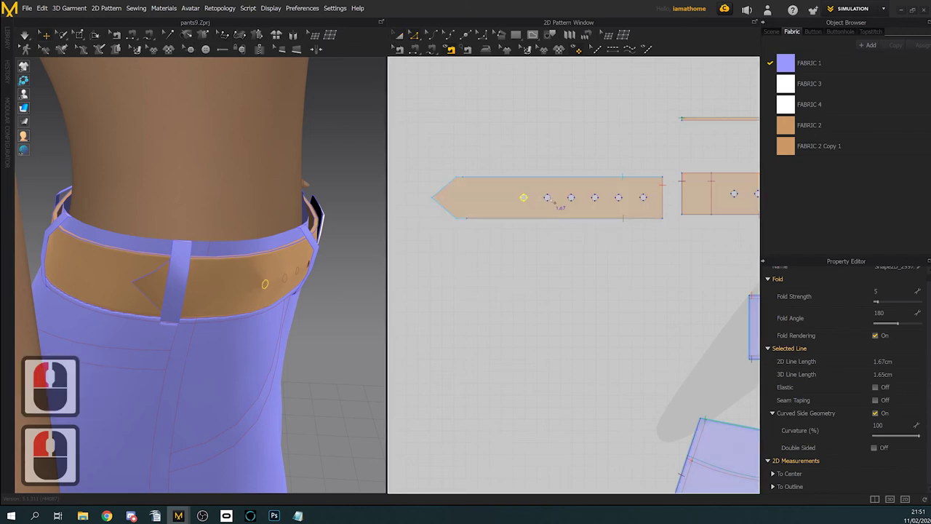
pyautogui.keyDown('shift'); pyautogui.click(552, 199); pyautogui.keyUp('shift')
pyautogui.keyDown('shift'); pyautogui.click(552, 198); pyautogui.keyUp('shift')
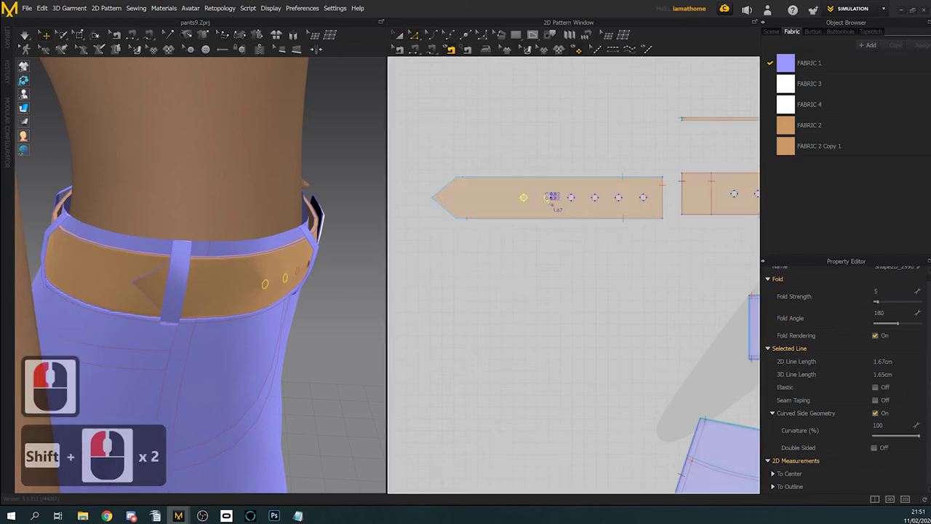
pyautogui.click(555, 246)
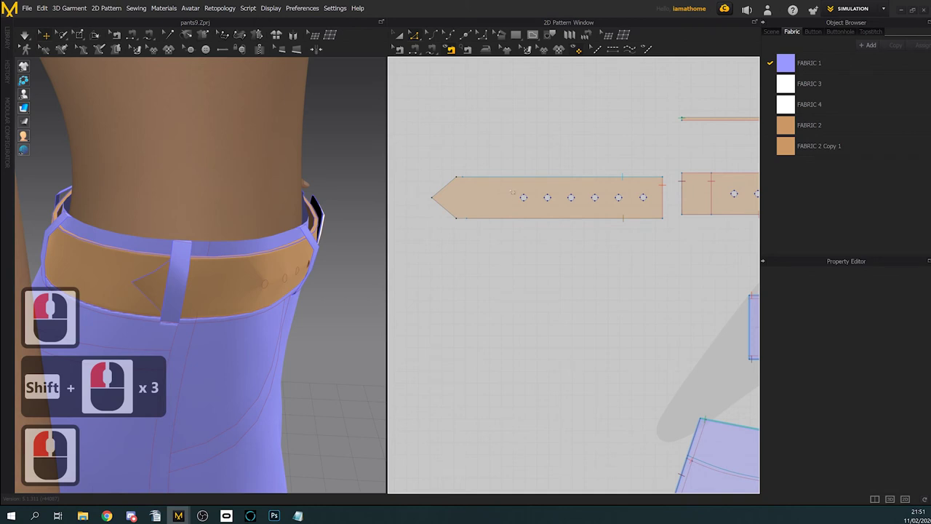
pyautogui.click(651, 216)
pyautogui.press('Delete')
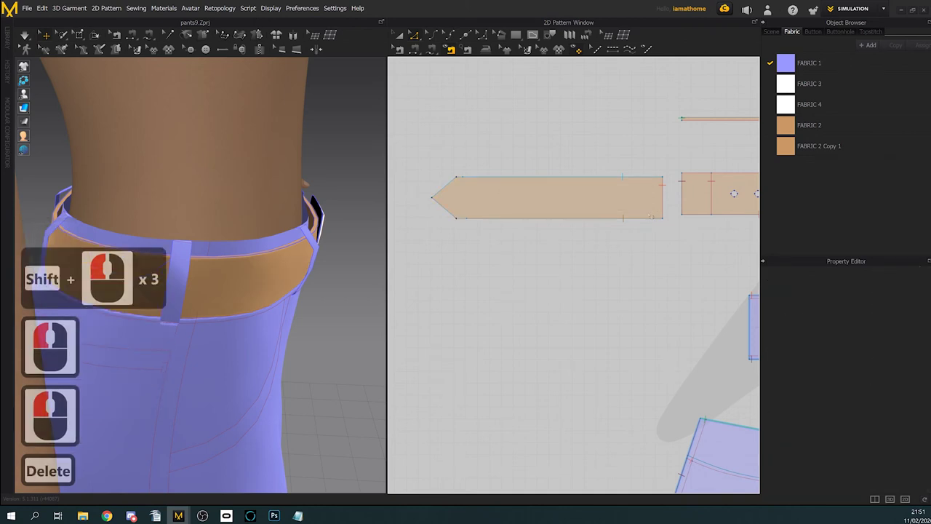
# Step: Try to start an internal polygon at the first hole of the long belt strip
pyautogui.click(399, 35)
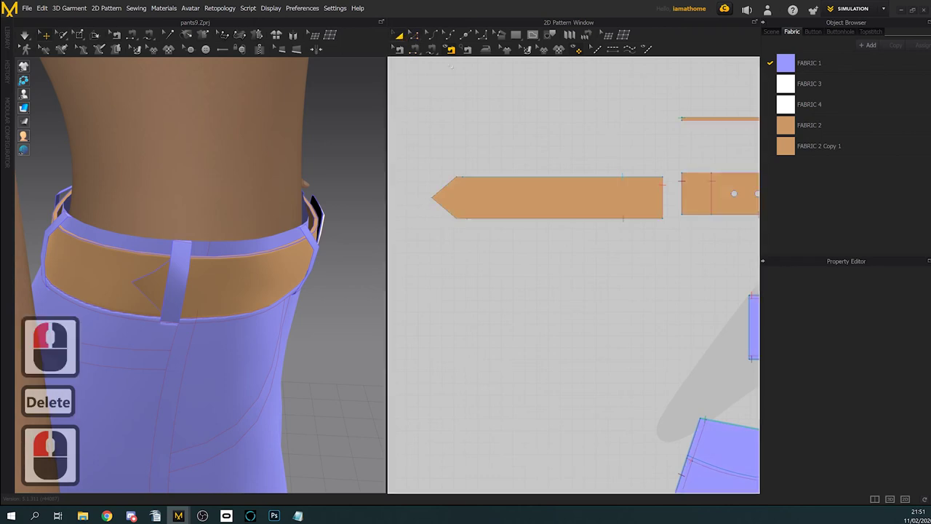
pyautogui.click(736, 193)
pyautogui.moveTo(728, 238); pyautogui.dragTo(678, 259, button='middle')
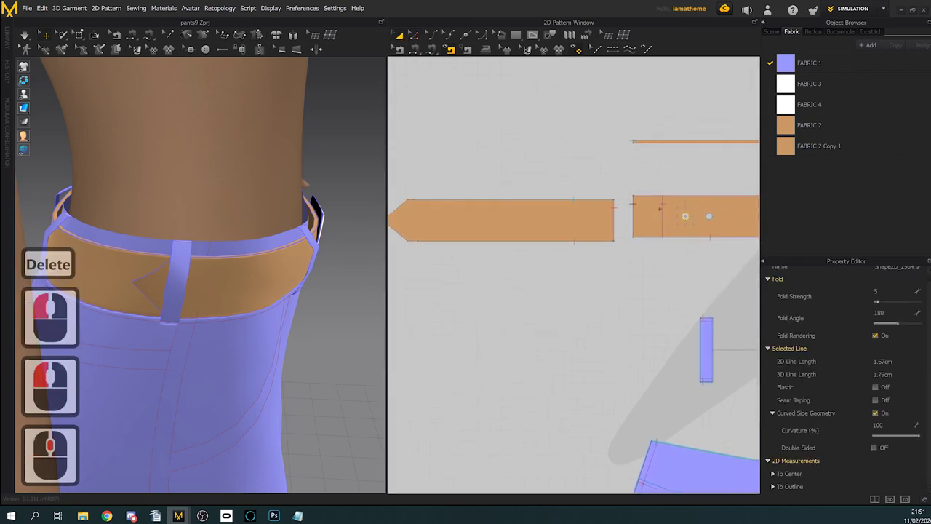
pyautogui.click(534, 36)
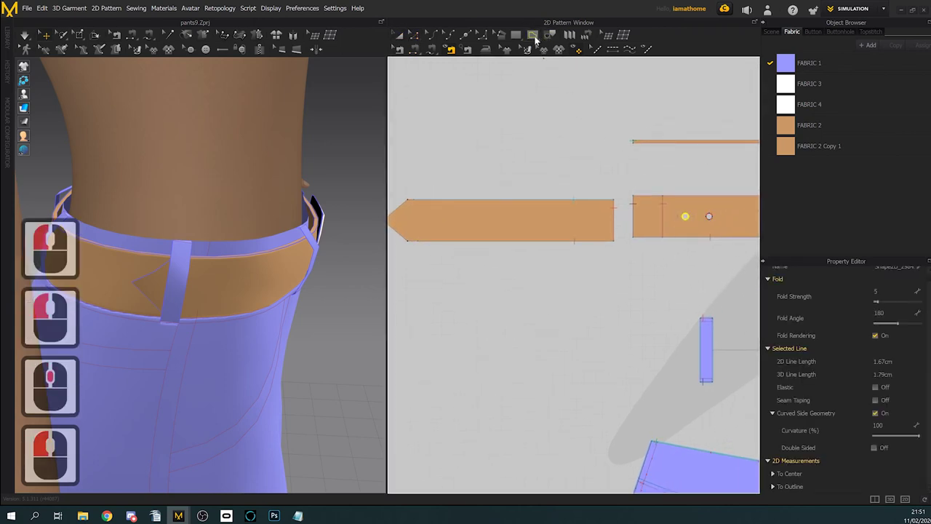
pyautogui.click(536, 36)
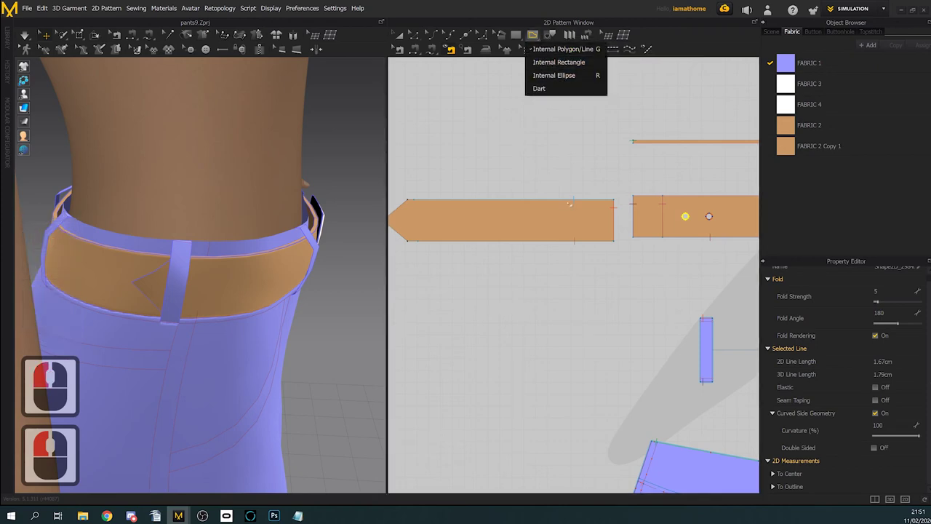
pyautogui.click(685, 216)
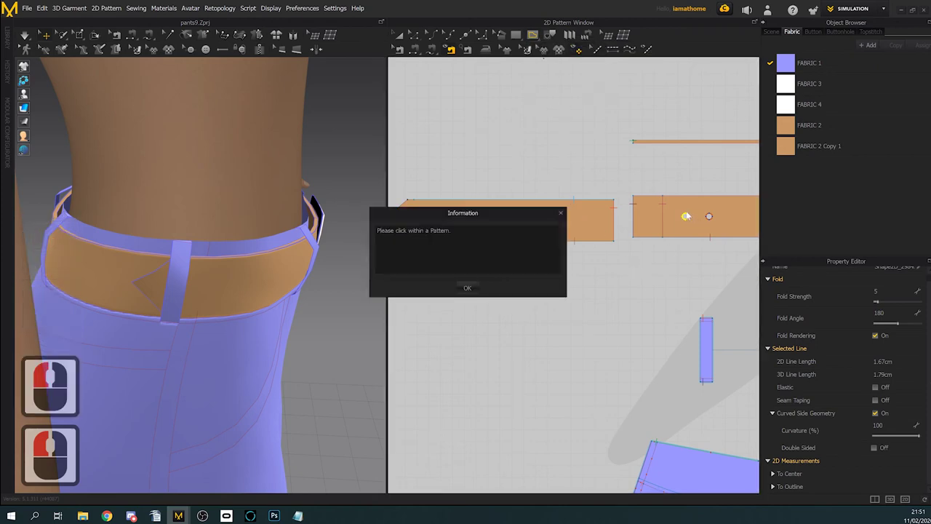
pyautogui.click(467, 287)
pyautogui.scroll(2, 702, 213)
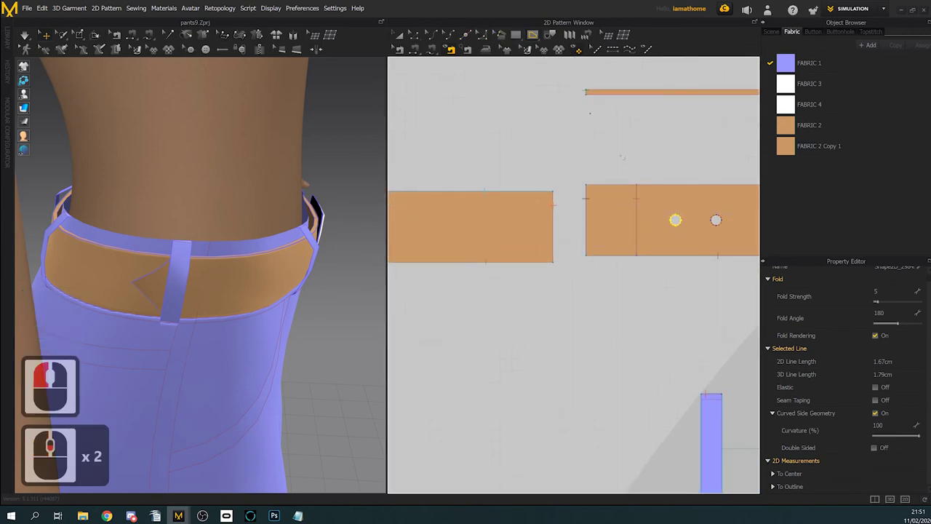
# Step: Draw an internal circle with a circumference of about 2.26 cm near the pointed strap's square end and select it
pyautogui.click(413, 35)
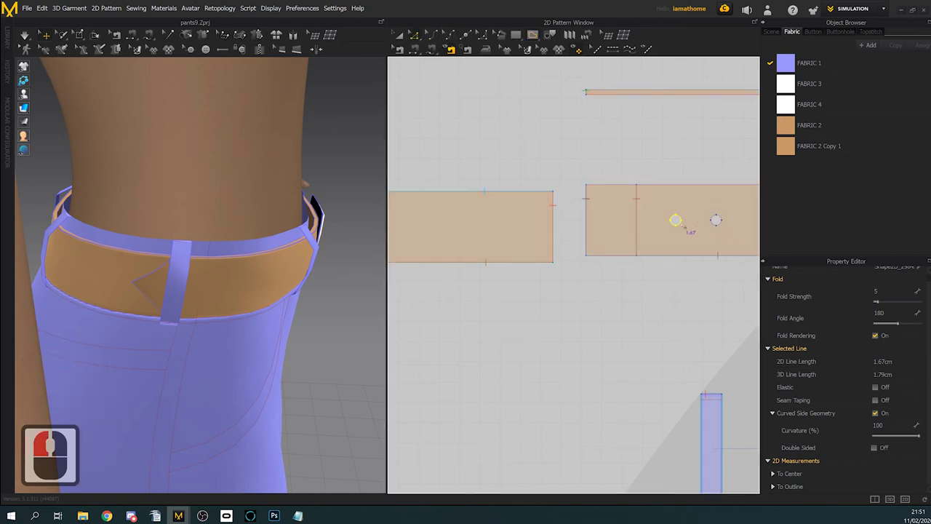
pyautogui.click(533, 35)
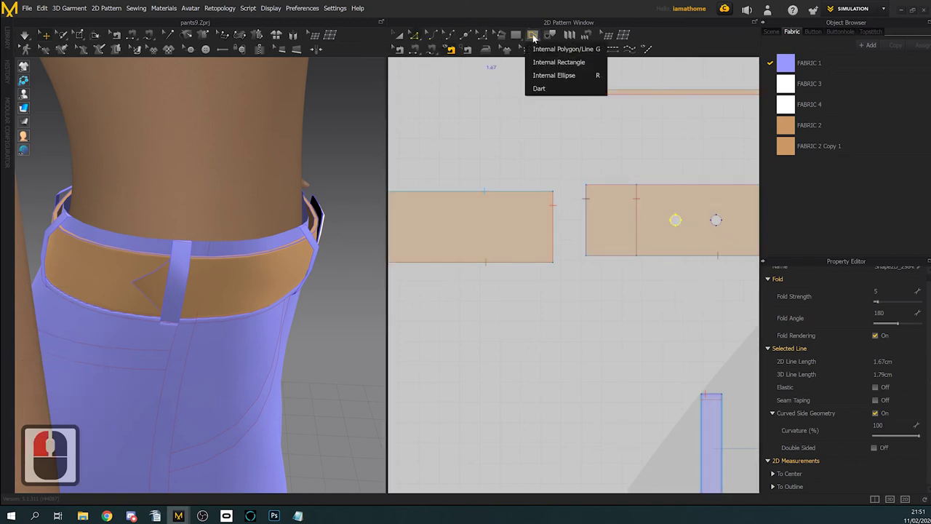
pyautogui.click(551, 76)
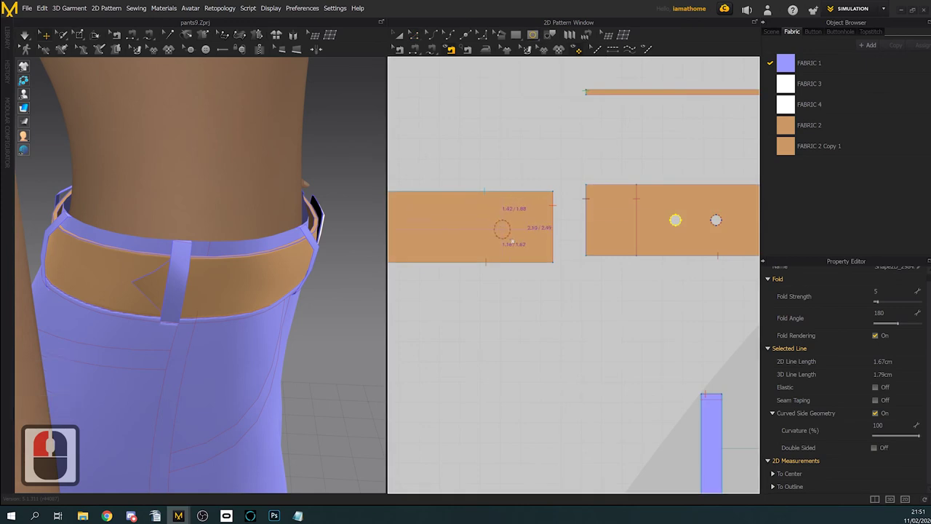
pyautogui.click(511, 236)
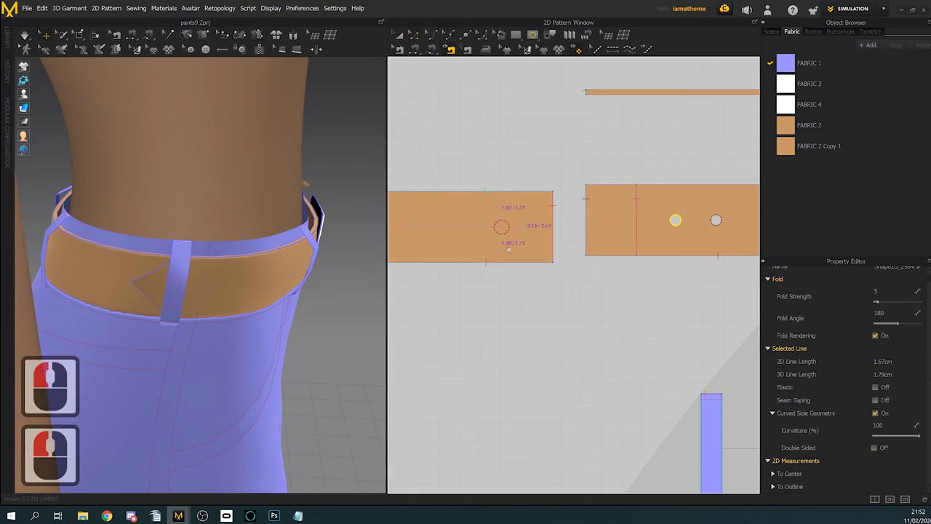
pyautogui.click(414, 35)
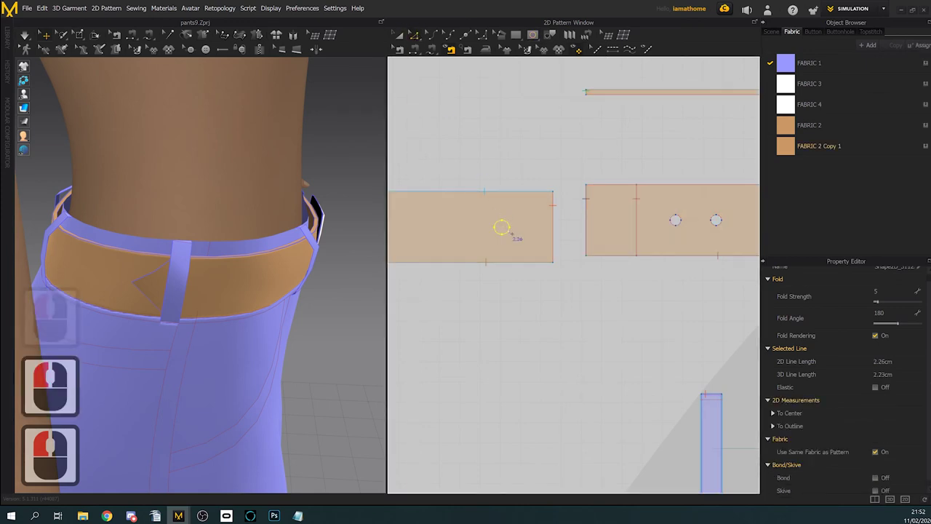
pyautogui.click(511, 232)
pyautogui.click(512, 231)
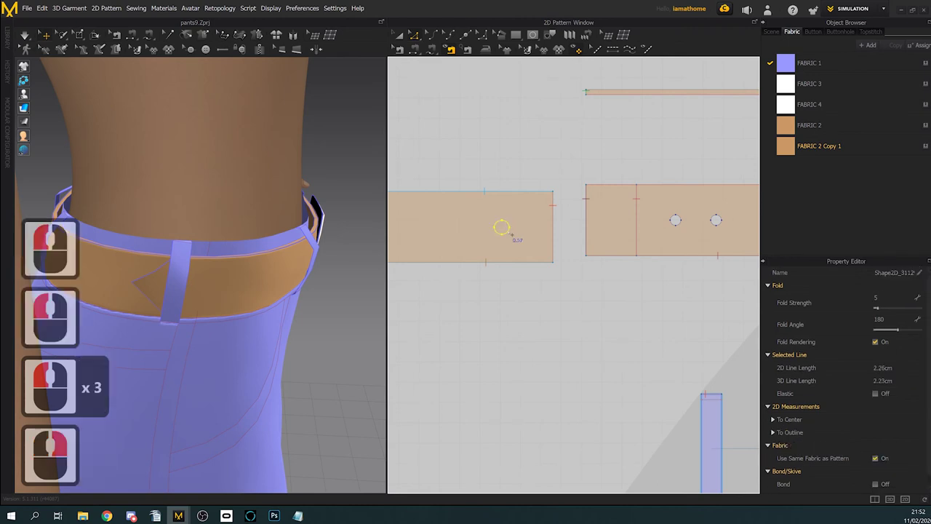
pyautogui.rightClick(510, 232)
pyautogui.click(553, 335)
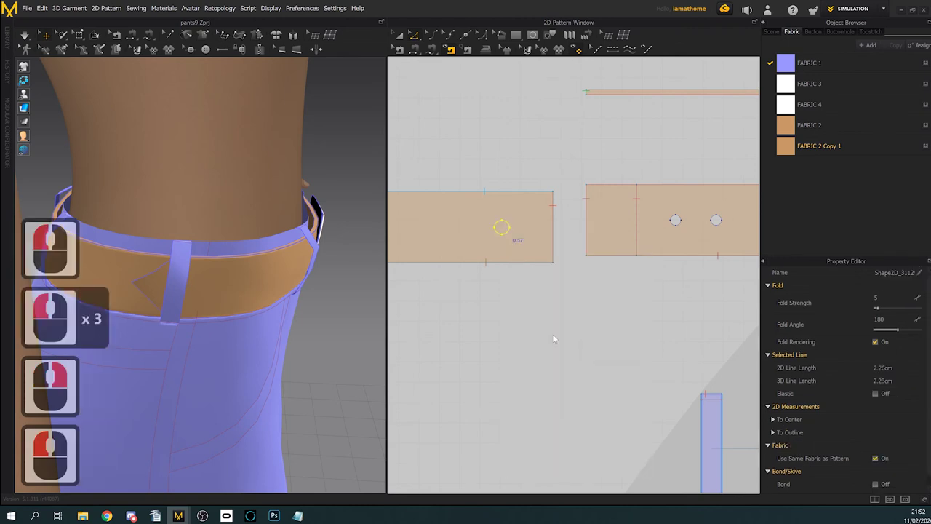
# Step: Undo the circle drawn on the pointed strap
pyautogui.hotkey('ctrl', 'z')
pyautogui.hotkey('ctrl', 'z')
pyautogui.hotkey('ctrl', 'z')
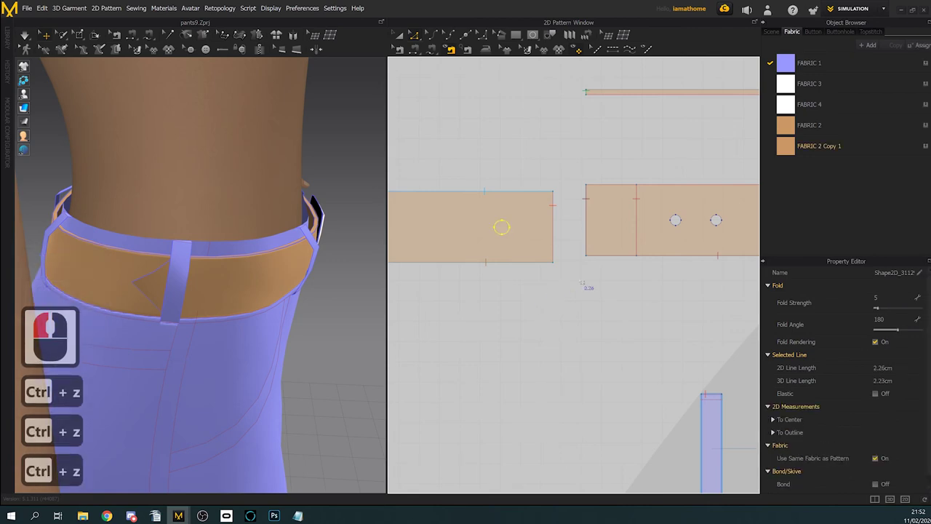
pyautogui.hotkey('ctrl', 'z')
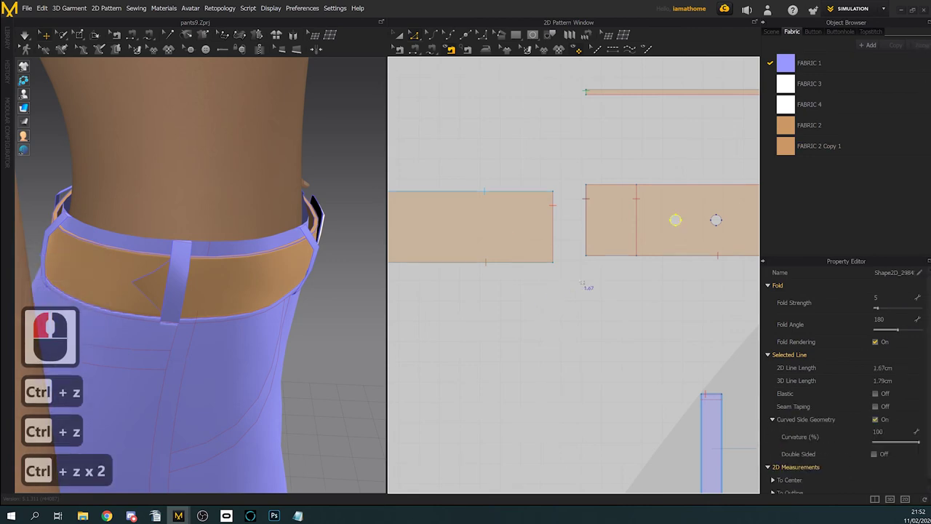
# Step: Copy the long belt strip's first hole and start pasting it near the pointed strap's square end
pyautogui.rightClick(679, 224)
pyautogui.click(703, 257)
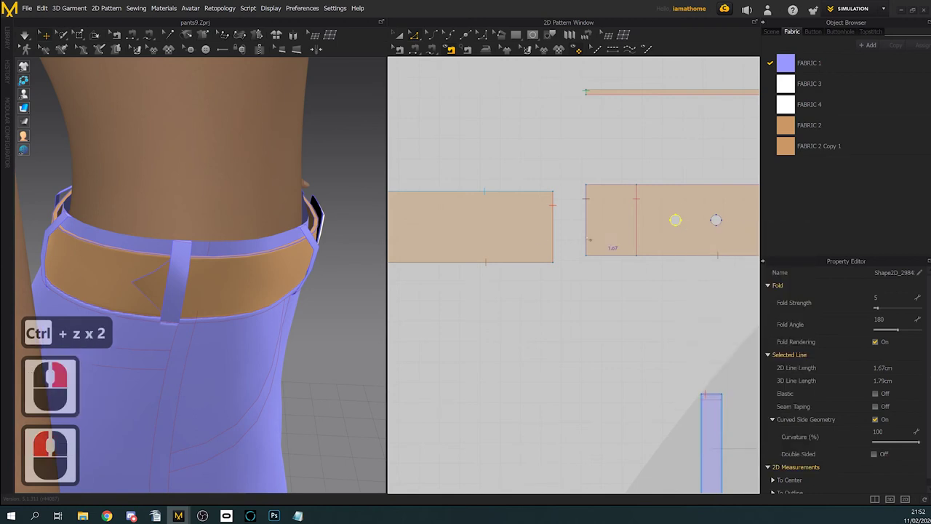
pyautogui.click(505, 233)
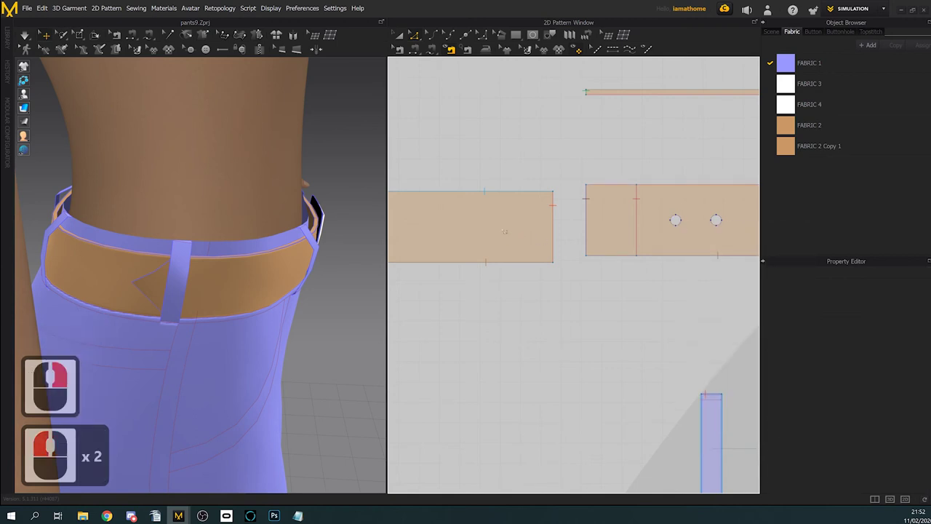
pyautogui.hotkey('ctrl', 'v')
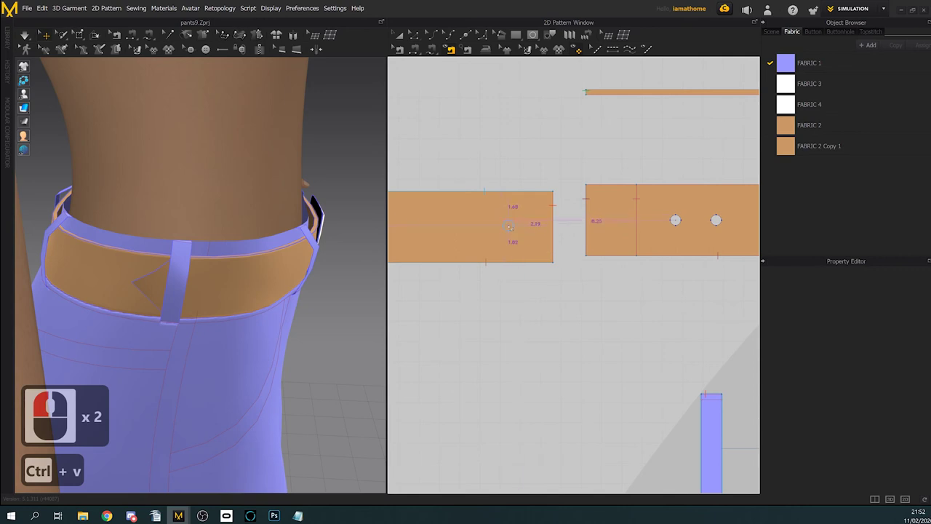
# Step: Try to paste seven copies of the hole along the pointed strap at a 2 cm interval
pyautogui.rightClick(510, 224)
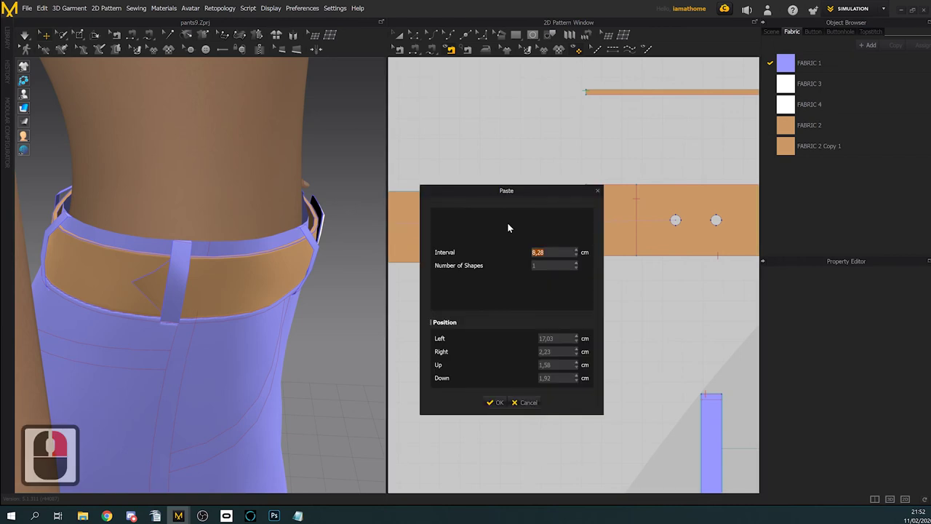
pyautogui.moveTo(528, 193); pyautogui.dragTo(754, 158)
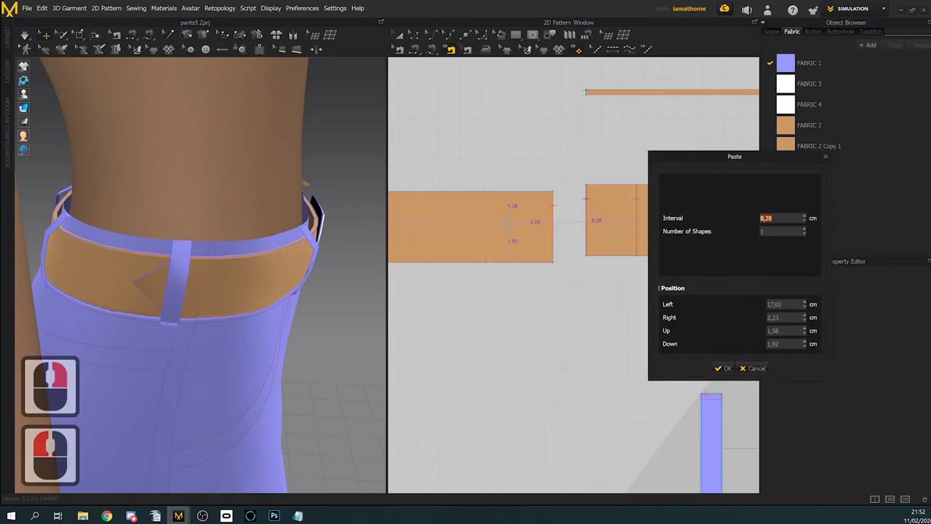
pyautogui.write('2')
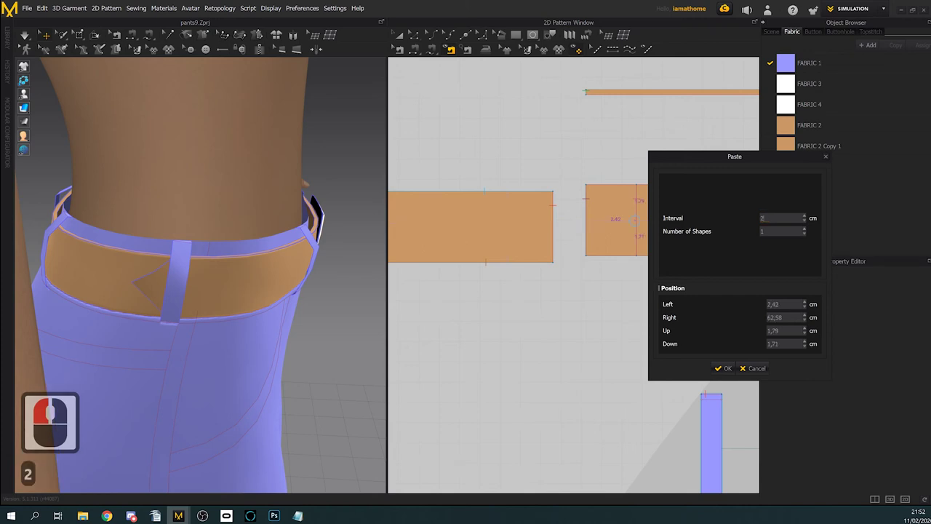
pyautogui.click(805, 230)
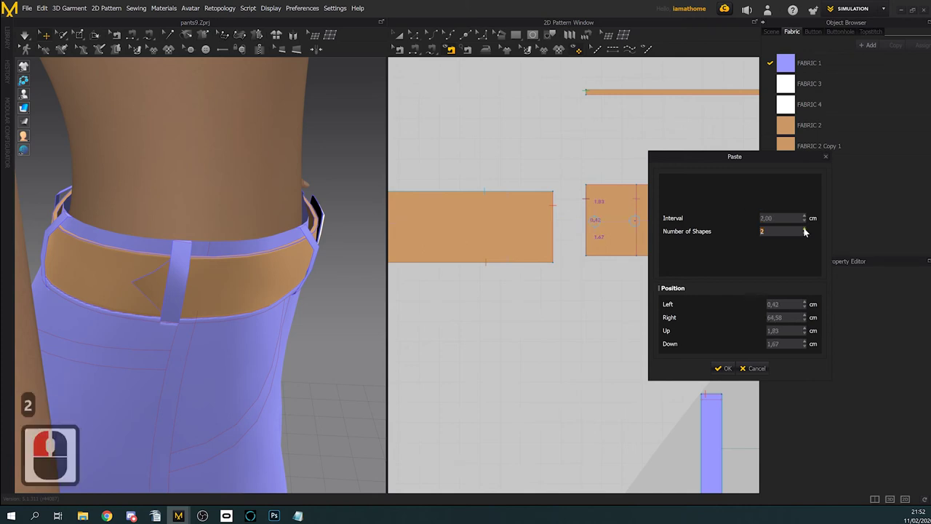
pyautogui.click(805, 229)
pyautogui.click(805, 230)
pyautogui.click(804, 229)
pyautogui.click(804, 230)
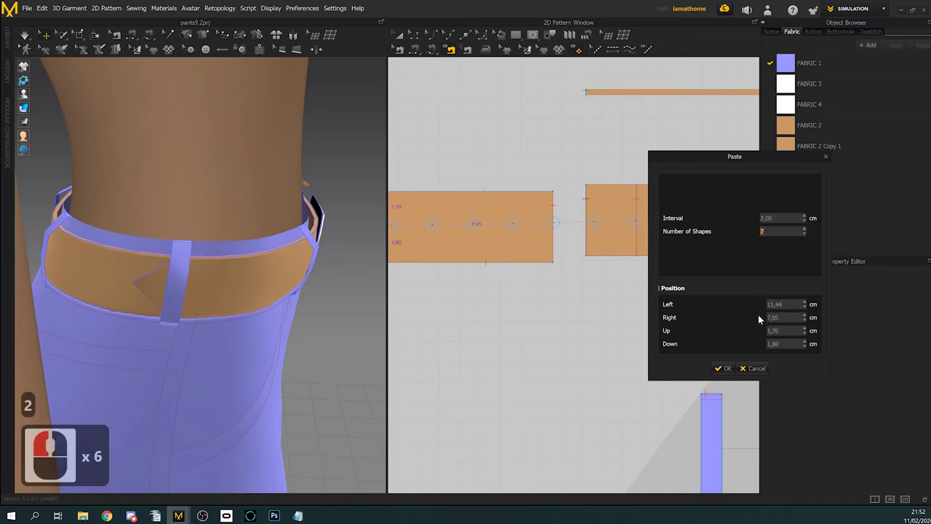
pyautogui.click(754, 366)
# Step: Try to paste nine copies of the hole into the pointed strap at a 2 cm interval
pyautogui.moveTo(505, 304); pyautogui.dragTo(667, 304, button='middle')
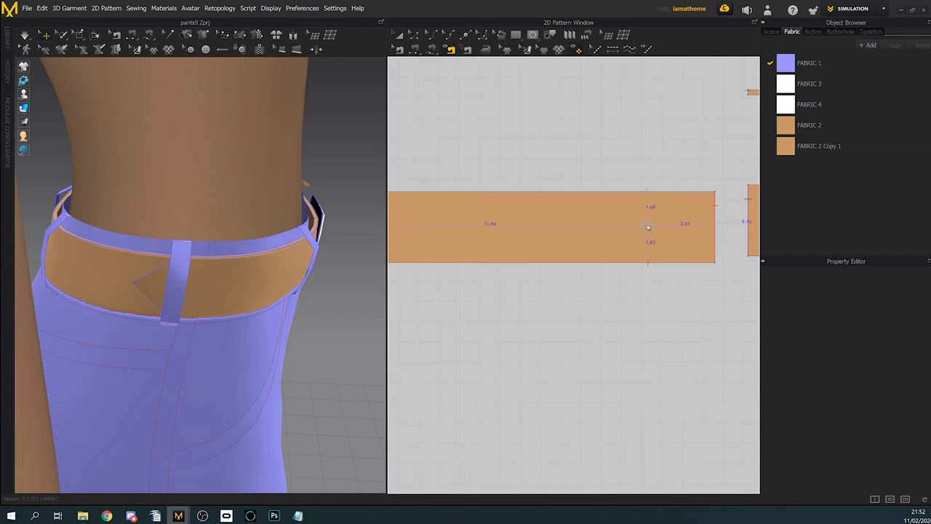
pyautogui.rightClick(648, 229)
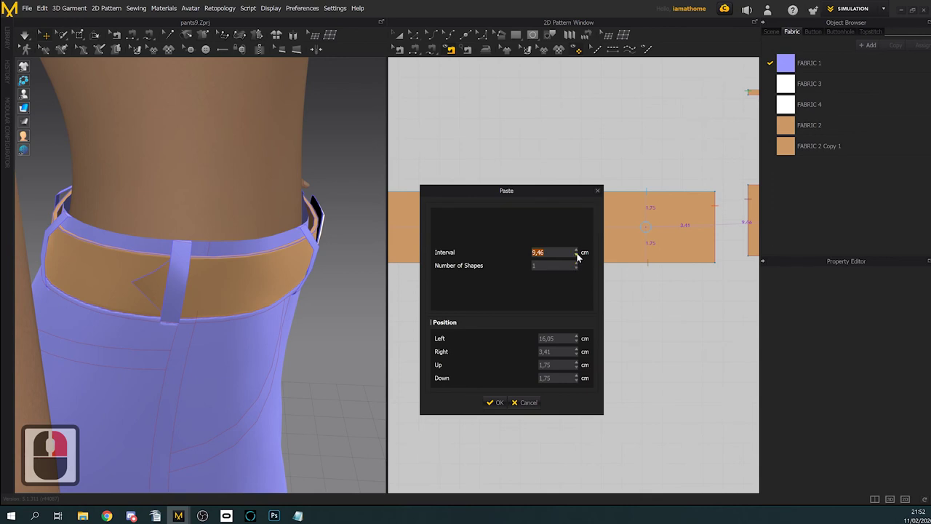
pyautogui.write('2')
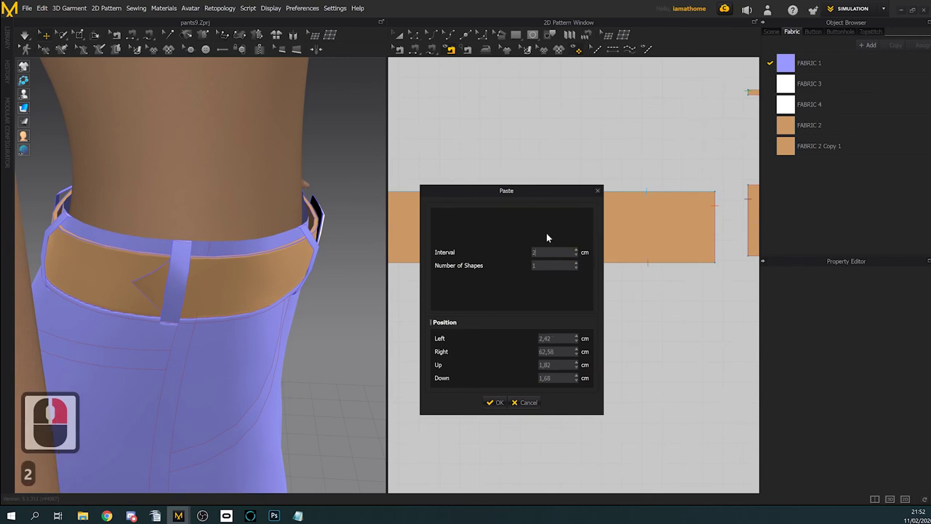
pyautogui.click(577, 263)
pyautogui.click(577, 264)
pyautogui.click(578, 264)
pyautogui.click(577, 263)
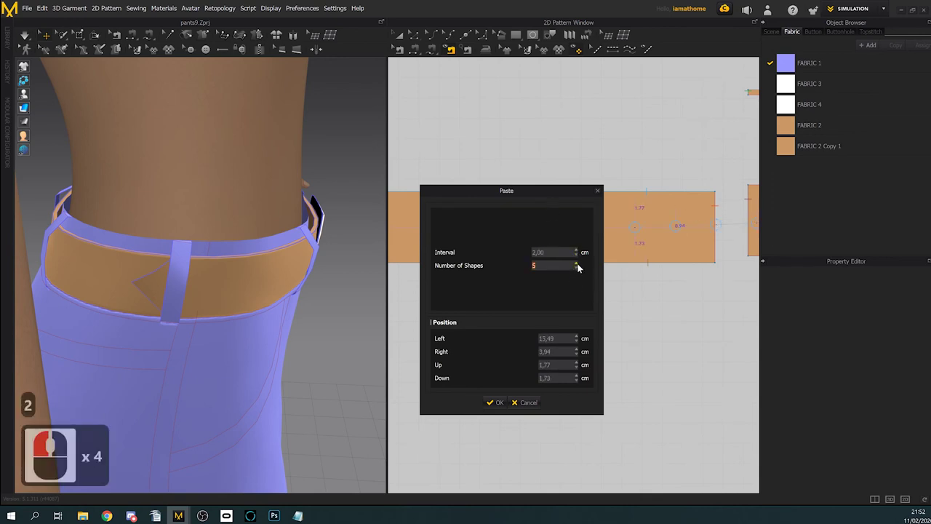
pyautogui.click(577, 266)
pyautogui.click(577, 265)
pyautogui.click(495, 402)
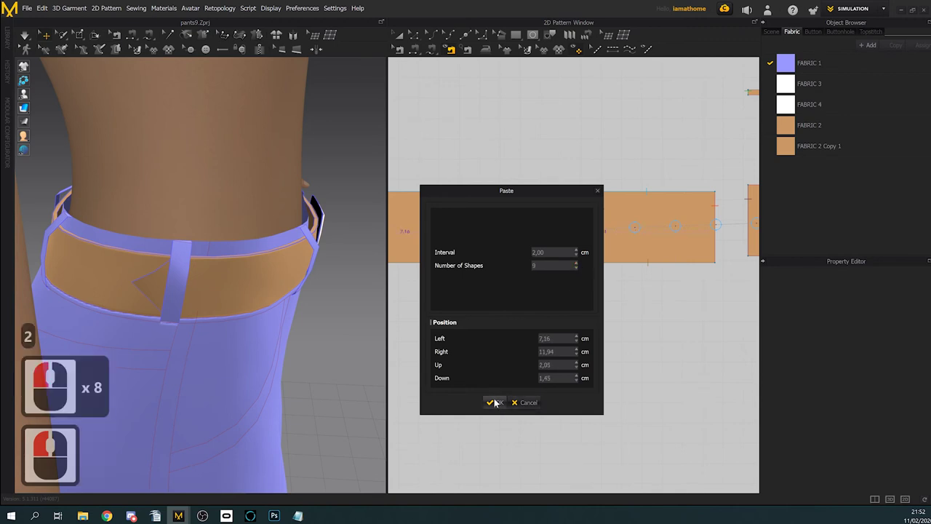
pyautogui.click(474, 288)
pyautogui.click(545, 325)
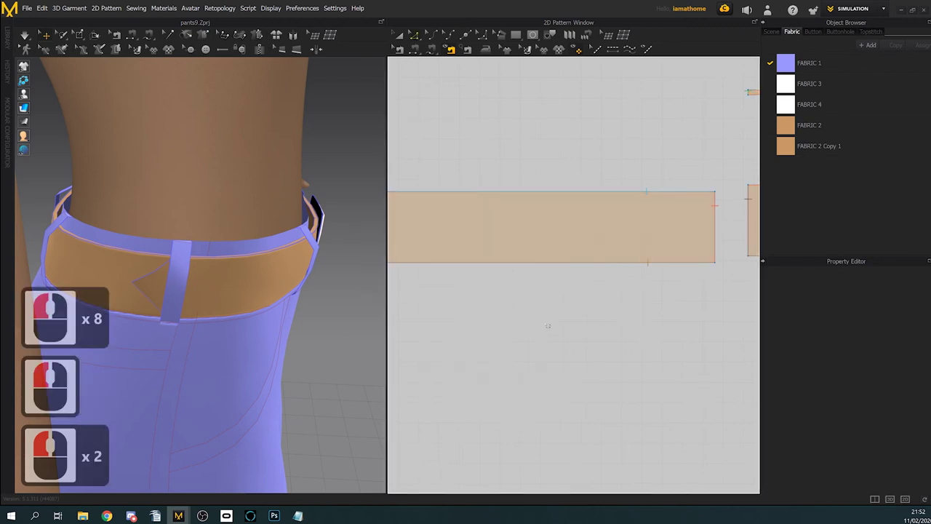
# Step: Copy the first hole of the long belt strip again using the Edit Pattern tool
pyautogui.scroll(3, 550, 326)
pyautogui.scroll(-1, 647, 301)
pyautogui.scroll(-3, 678, 283)
pyautogui.scroll(6, 646, 270)
pyautogui.moveTo(702, 257); pyautogui.dragTo(683, 251, button='middle')
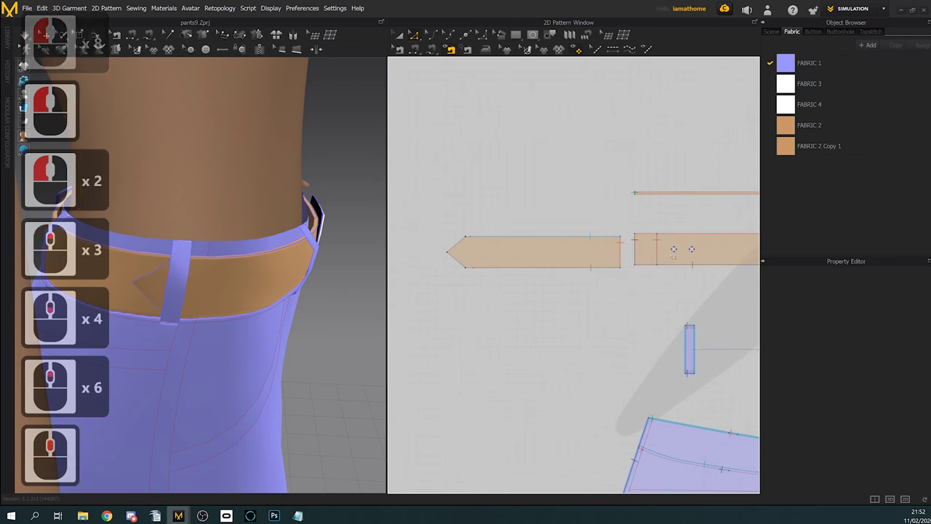
pyautogui.doubleClick(677, 249)
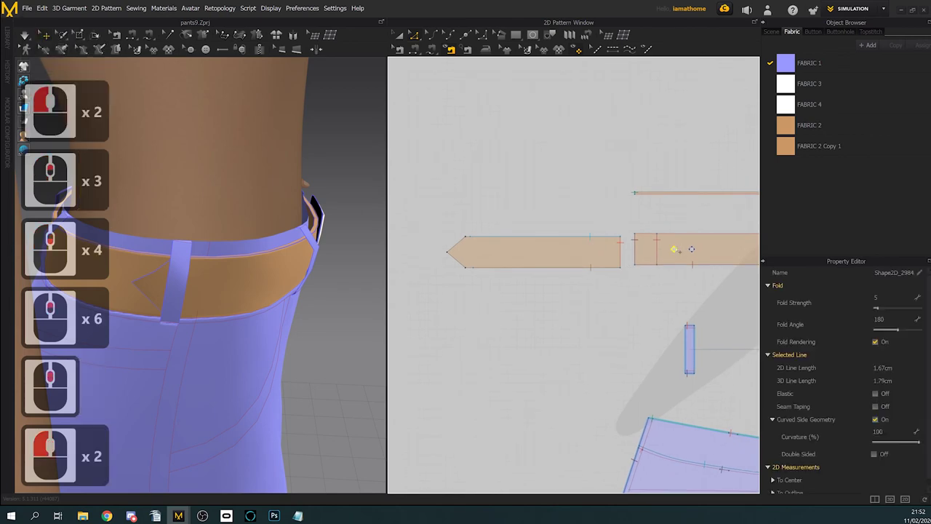
pyautogui.hotkey('ctrl', 'c')
pyautogui.click(626, 211)
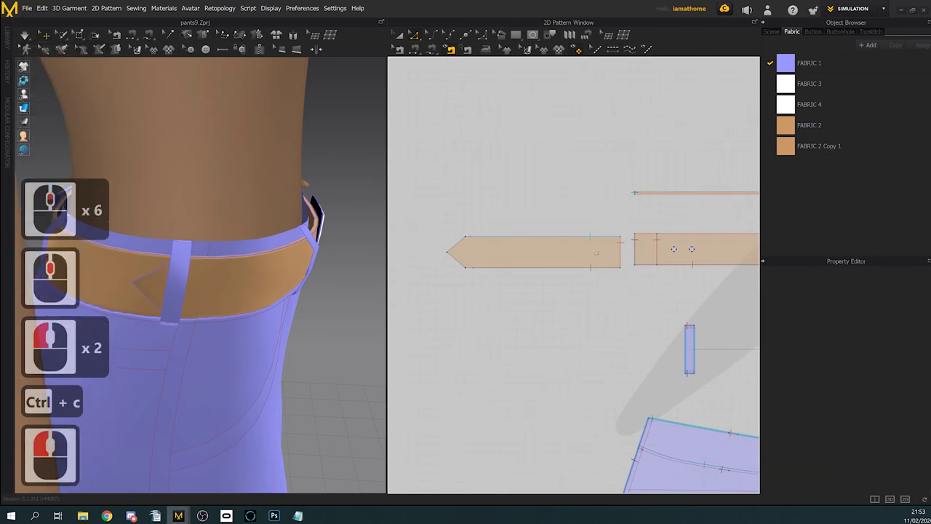
# Step: Select the pointed strap with the pattern transform tool and start pasting the copied hole onto it
pyautogui.click(398, 35)
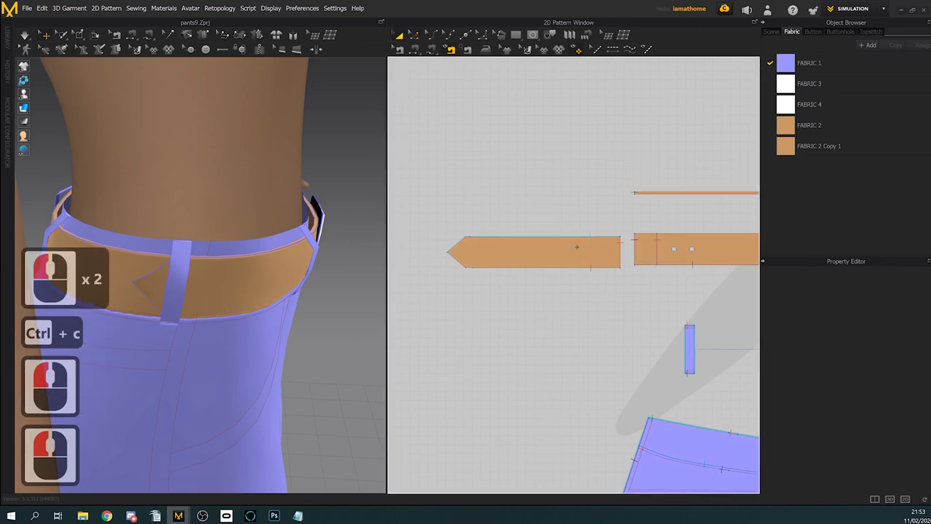
pyautogui.click(582, 251)
pyautogui.scroll(-4, 593, 259)
pyautogui.rightClick(583, 244)
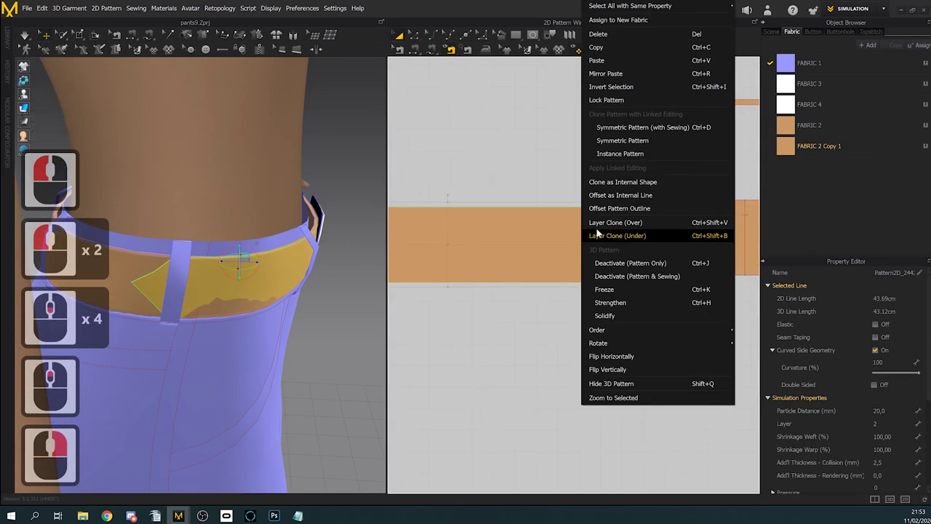
pyautogui.click(598, 235)
pyautogui.hotkey('ctrl', 'v')
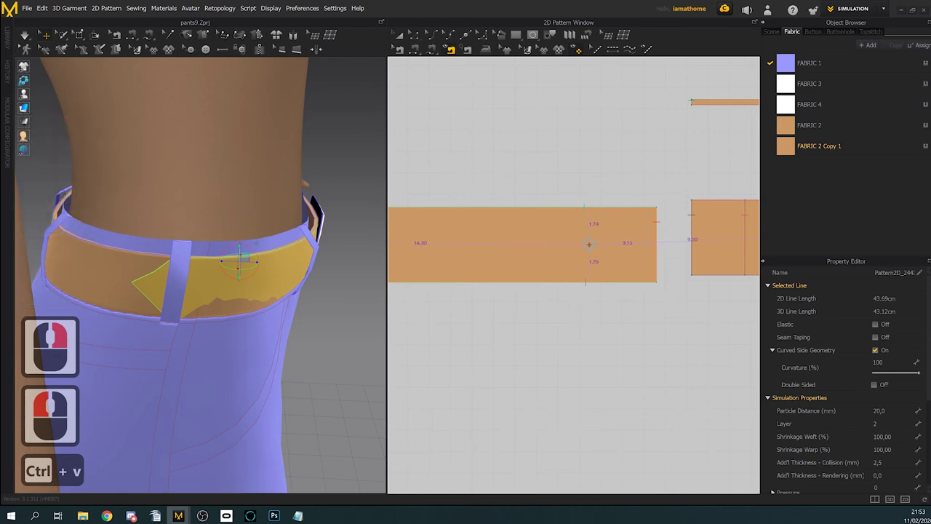
# Step: Try to paste eight copies of the hole into the pointed strap at a 2.5 cm interval
pyautogui.rightClick(588, 244)
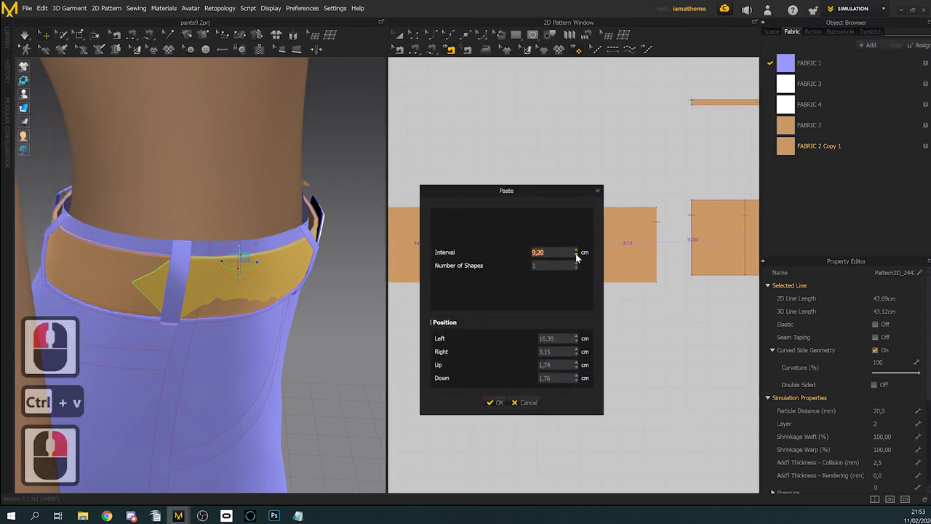
pyautogui.write('2')
pyautogui.moveTo(544, 186); pyautogui.dragTo(796, 99)
pyautogui.click(828, 164)
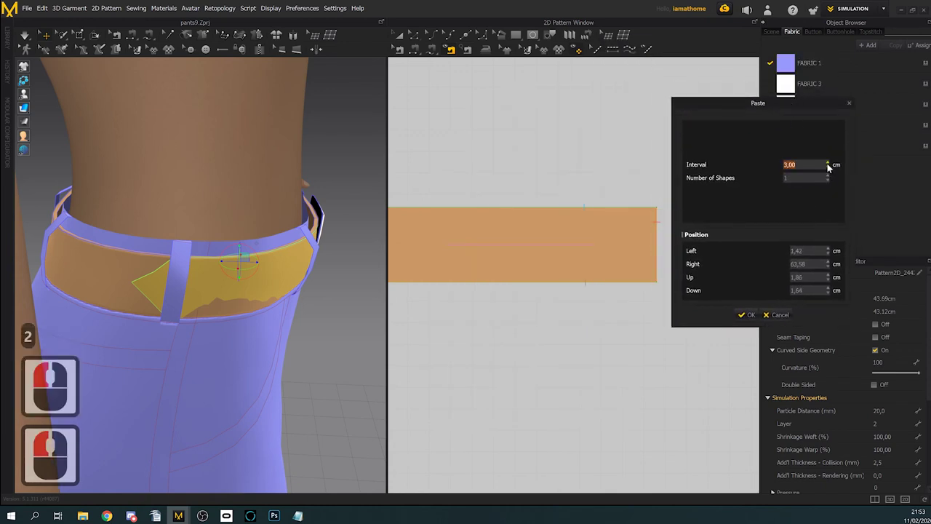
pyautogui.click(828, 168)
pyautogui.click(827, 168)
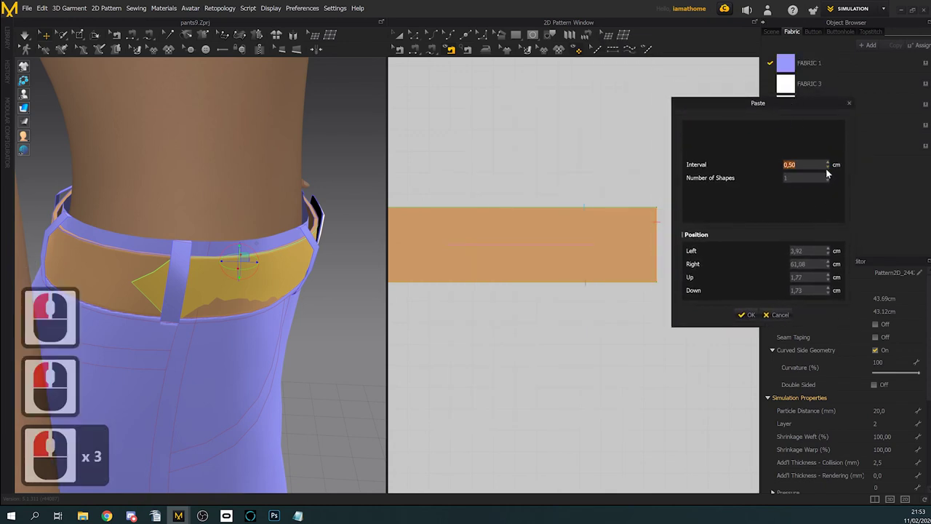
pyautogui.click(829, 176)
pyautogui.click(829, 177)
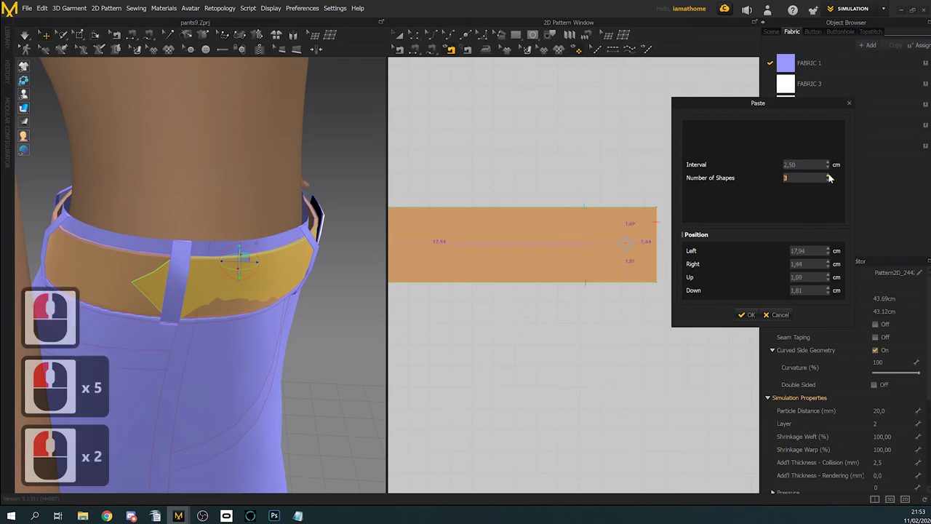
pyautogui.click(829, 176)
pyautogui.click(828, 176)
pyautogui.click(829, 176)
pyautogui.click(829, 176)
pyautogui.click(829, 176)
pyautogui.click(777, 316)
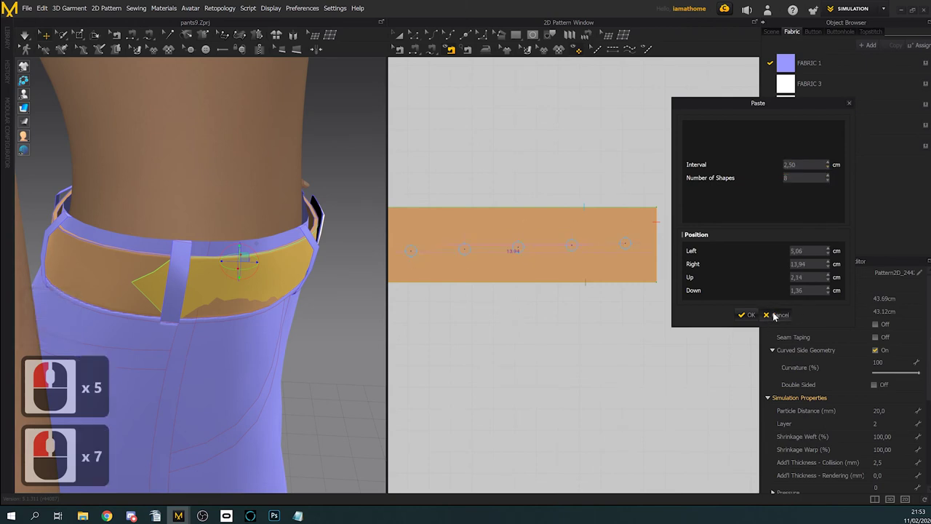
pyautogui.click(638, 326)
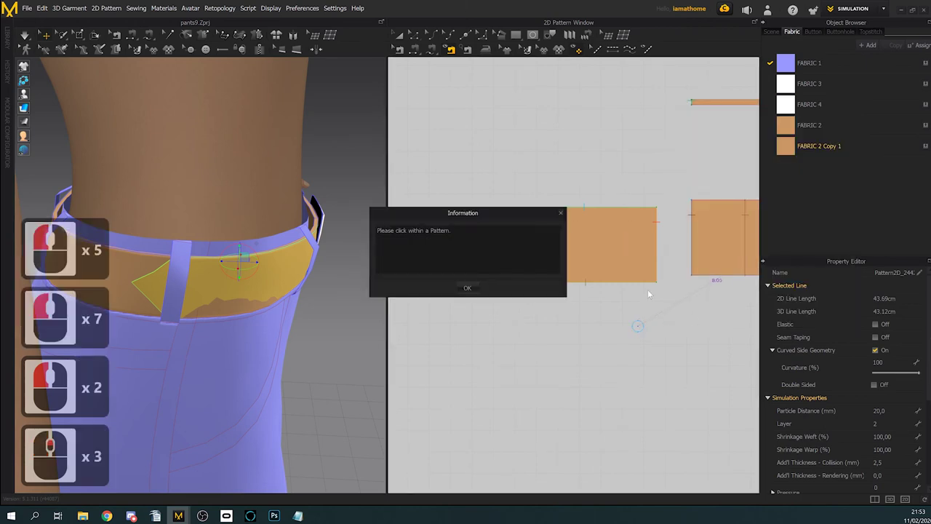
# Step: Paste a single copied hole onto the pointed strap, centred across its width and about 2.6 cm from the straight end
pyautogui.click(467, 288)
pyautogui.click(582, 243)
pyautogui.rightClick(587, 238)
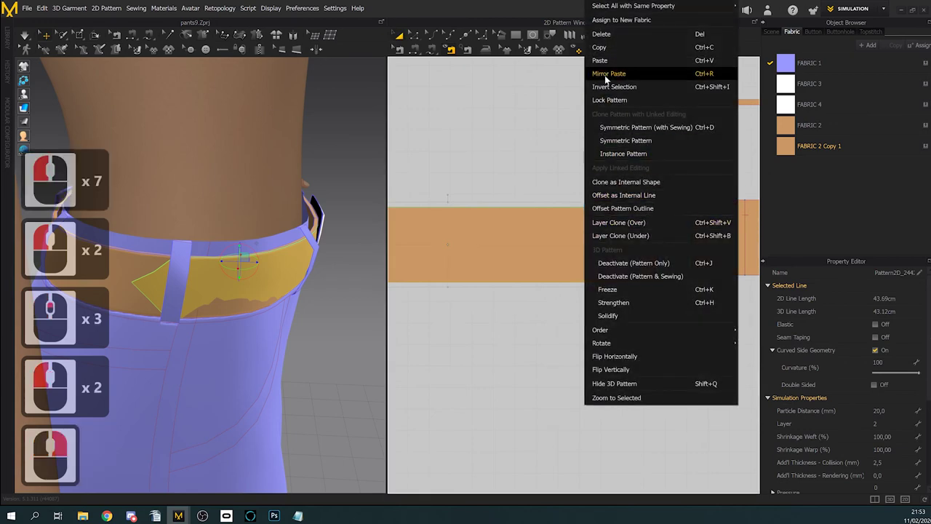
pyautogui.click(605, 74)
pyautogui.click(609, 245)
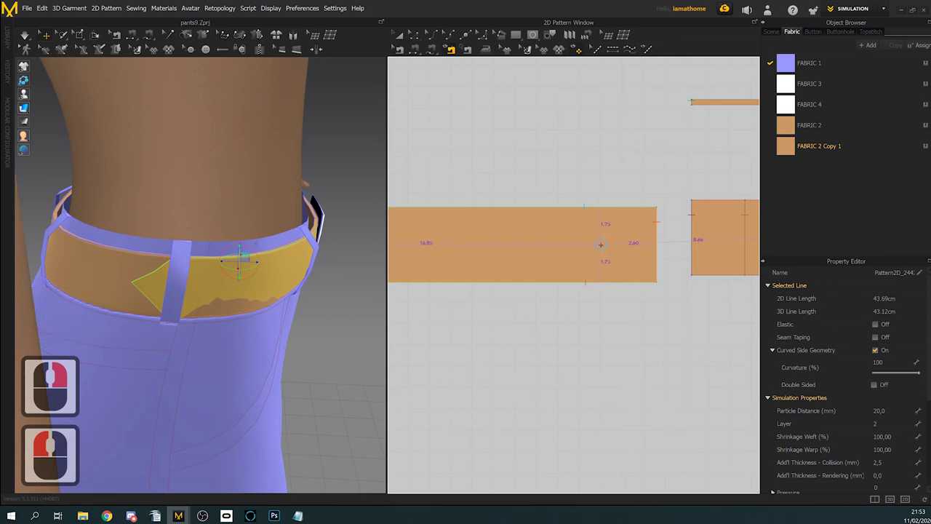
pyautogui.click(600, 244)
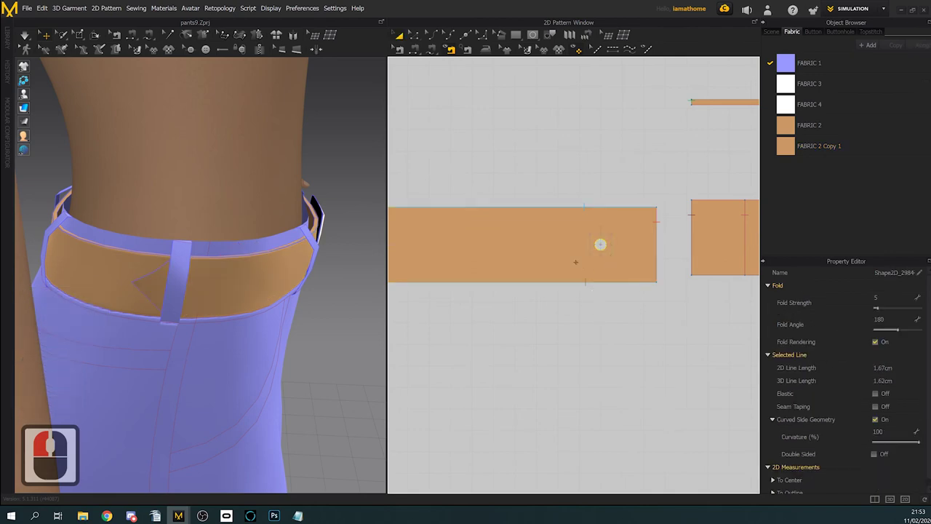
# Step: Copy the strap's new hole and paste six copies towards the pointed tip at a 2 cm interval, leaving nothing selected
pyautogui.hotkey('ctrl', 'c')
pyautogui.hotkey('ctrl', 'v')
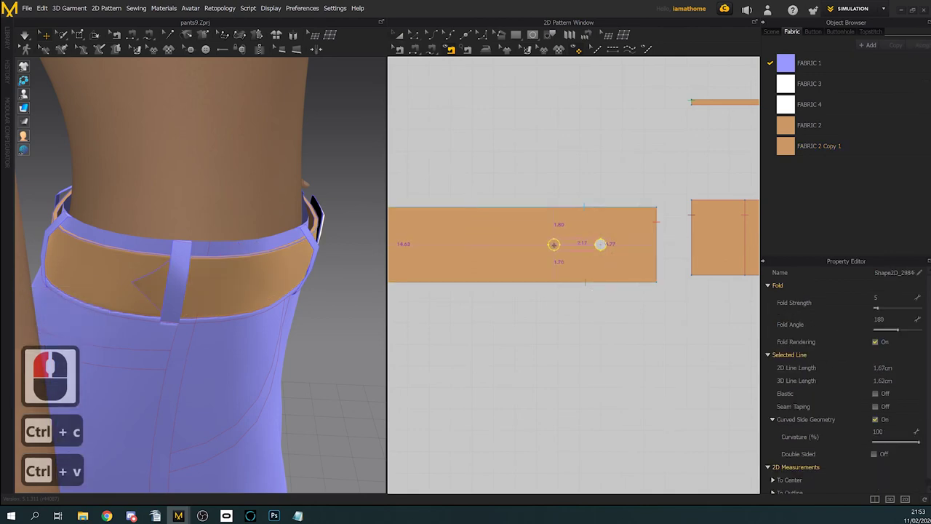
pyautogui.rightClick(554, 244)
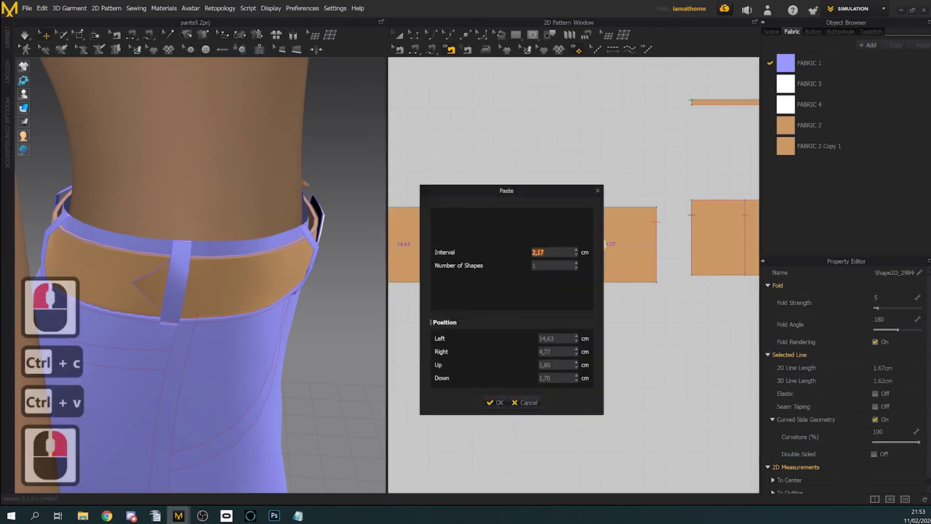
pyautogui.write('2')
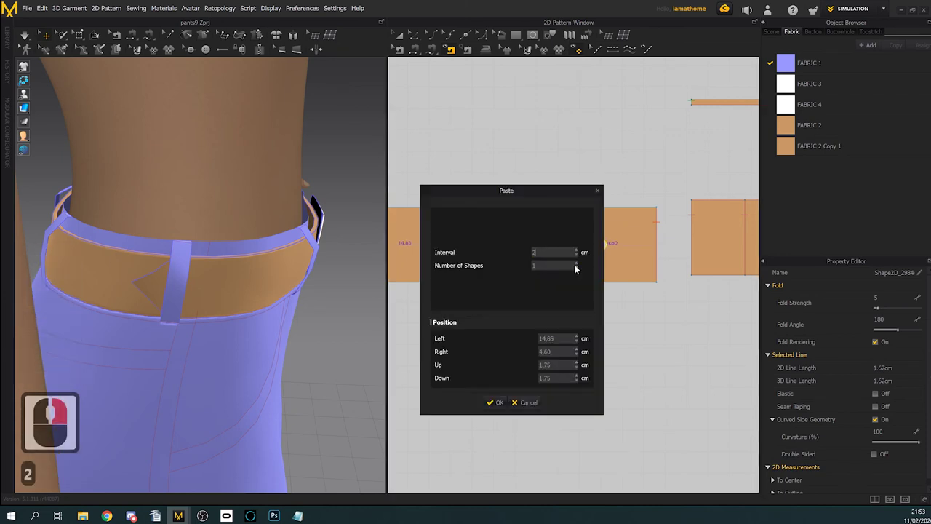
pyautogui.click(575, 264)
pyautogui.moveTo(553, 193); pyautogui.dragTo(825, 192)
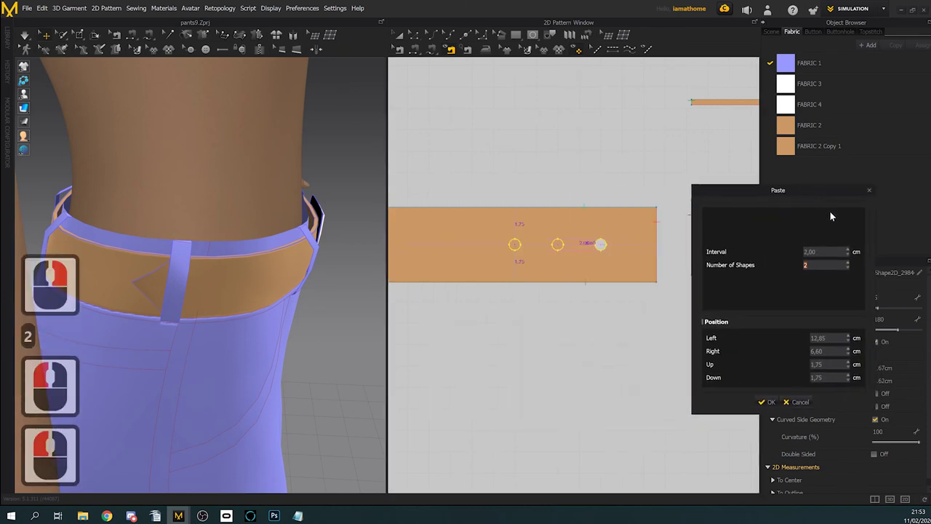
pyautogui.click(848, 263)
pyautogui.click(849, 264)
pyautogui.click(848, 263)
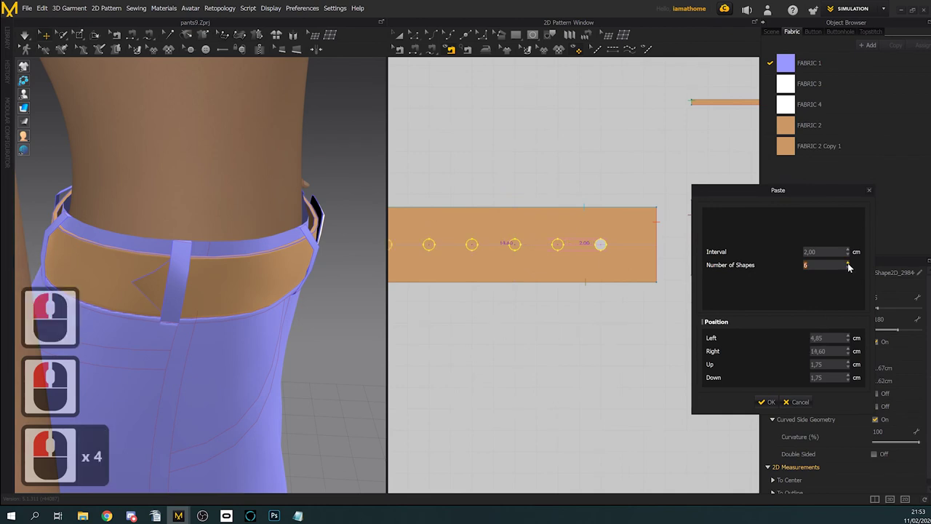
pyautogui.click(769, 401)
pyautogui.scroll(-3, 451, 356)
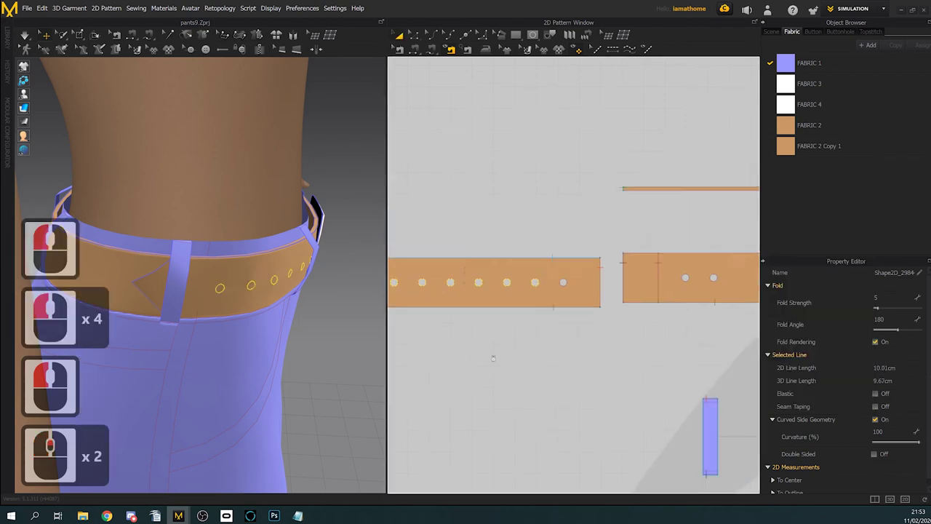
pyautogui.moveTo(596, 342); pyautogui.dragTo(536, 345, button='middle')
pyautogui.scroll(-1, 536, 345)
pyautogui.click(536, 345)
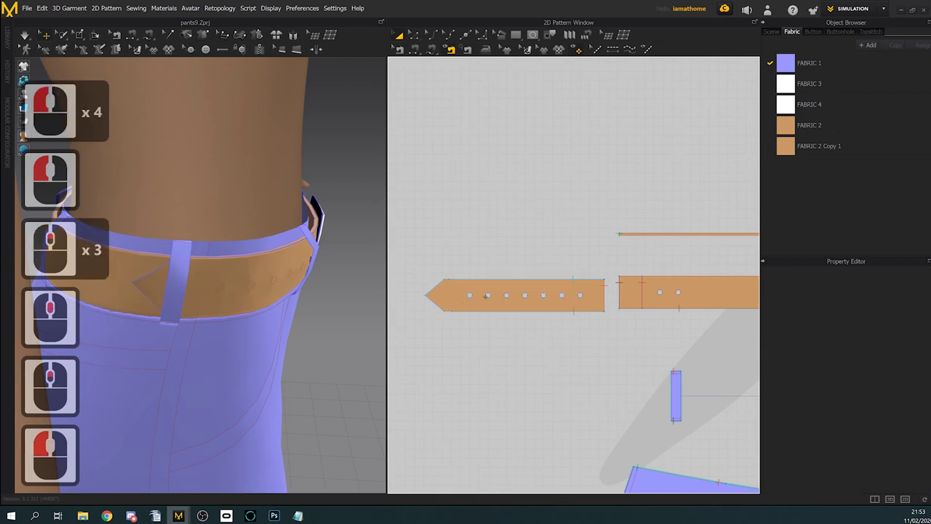
# Step: Examine the row of belt holes around the buckle in 3D and the belt, loop and buckle pieces in the 2D layout
pyautogui.moveTo(279, 335); pyautogui.dragTo(173, 279, button='right')
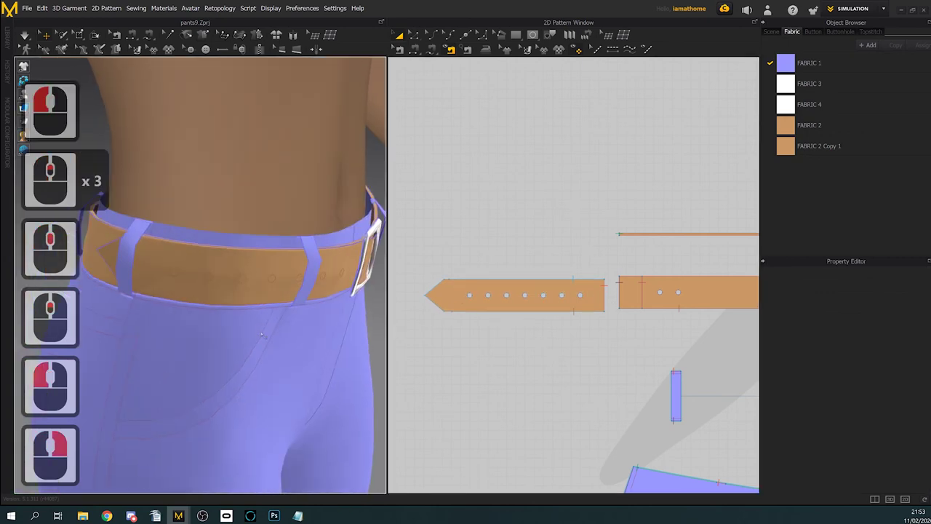
pyautogui.moveTo(364, 285); pyautogui.dragTo(298, 293, button='right')
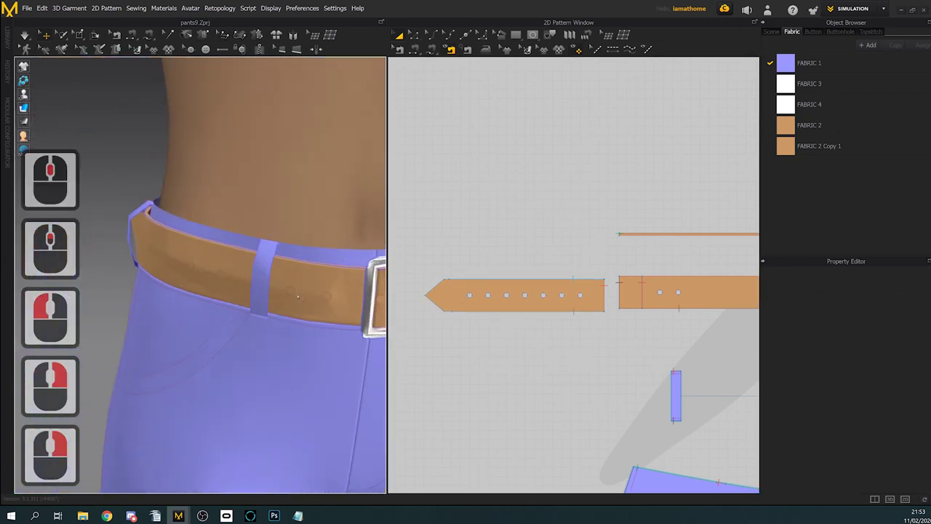
pyautogui.moveTo(328, 308); pyautogui.dragTo(214, 301, button='middle')
pyautogui.moveTo(590, 321); pyautogui.dragTo(507, 326, button='right')
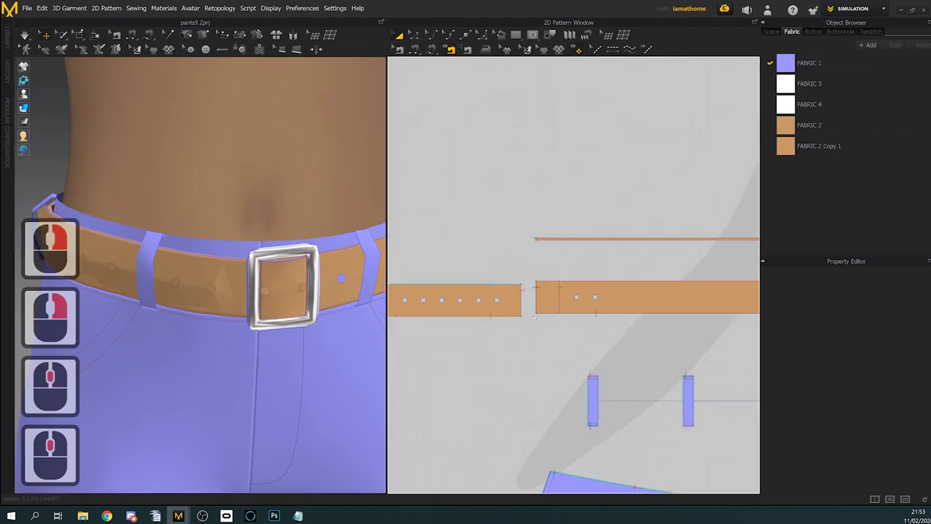
pyautogui.moveTo(642, 320); pyautogui.dragTo(502, 313, button='right')
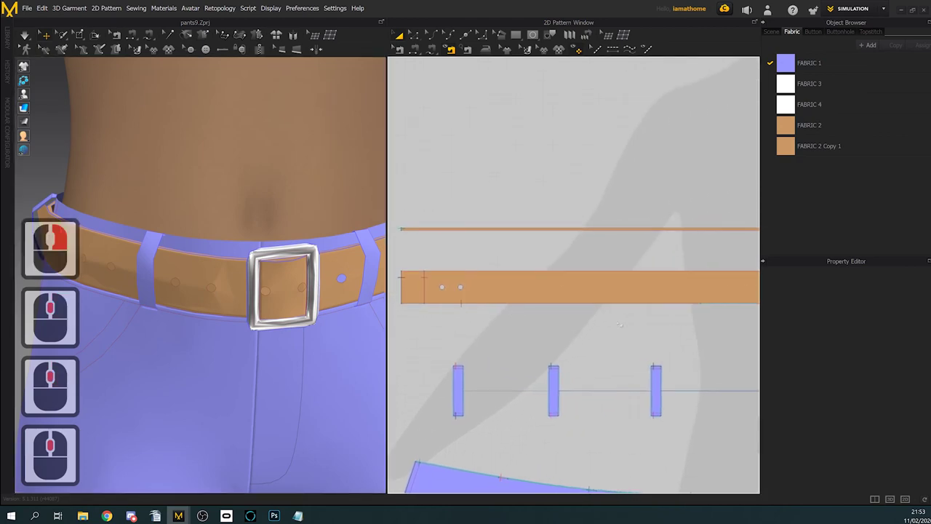
pyautogui.scroll(-4, 484, 304)
pyautogui.moveTo(484, 304); pyautogui.dragTo(518, 250, button='middle')
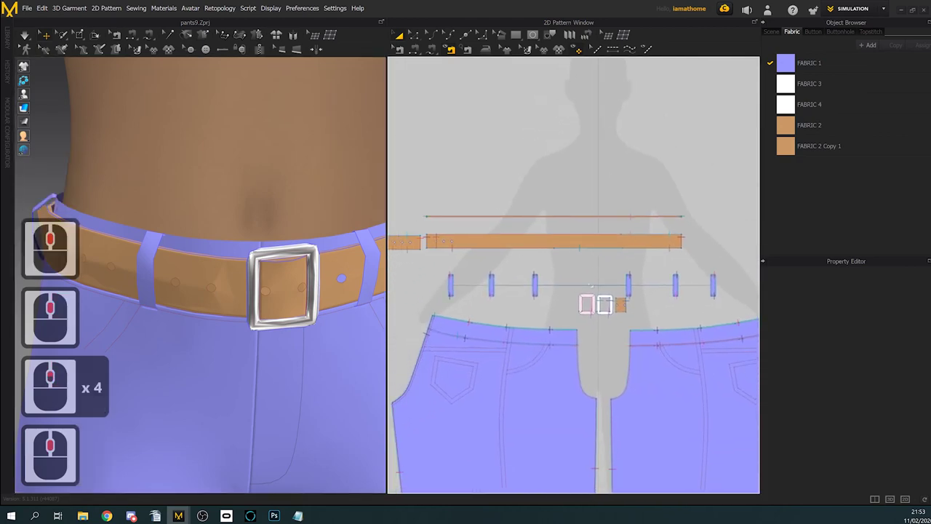
pyautogui.scroll(2, 598, 301)
pyautogui.scroll(-6, 594, 299)
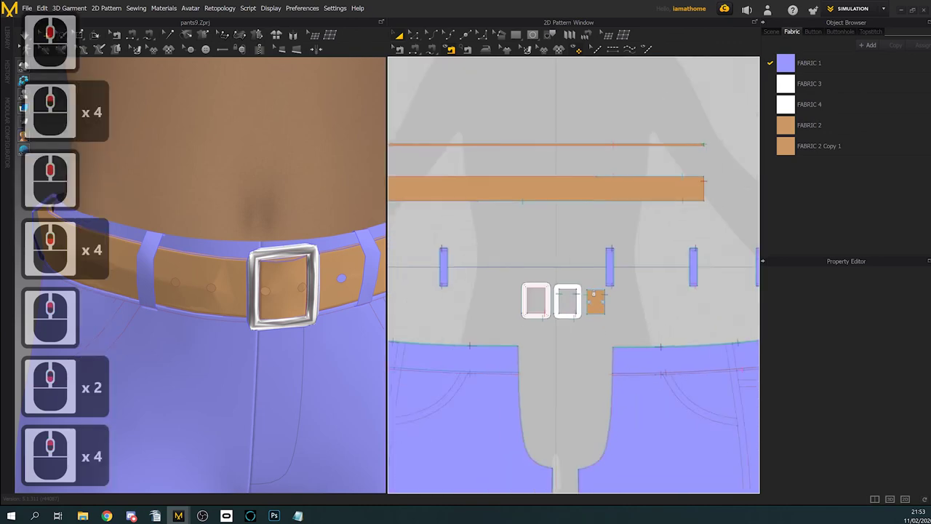
pyautogui.scroll(7, 594, 299)
# Step: Pull the small two-hole leather piece out in front of the buckle in 3D
pyautogui.click(279, 287)
pyautogui.moveTo(259, 293); pyautogui.dragTo(324, 342, button='right')
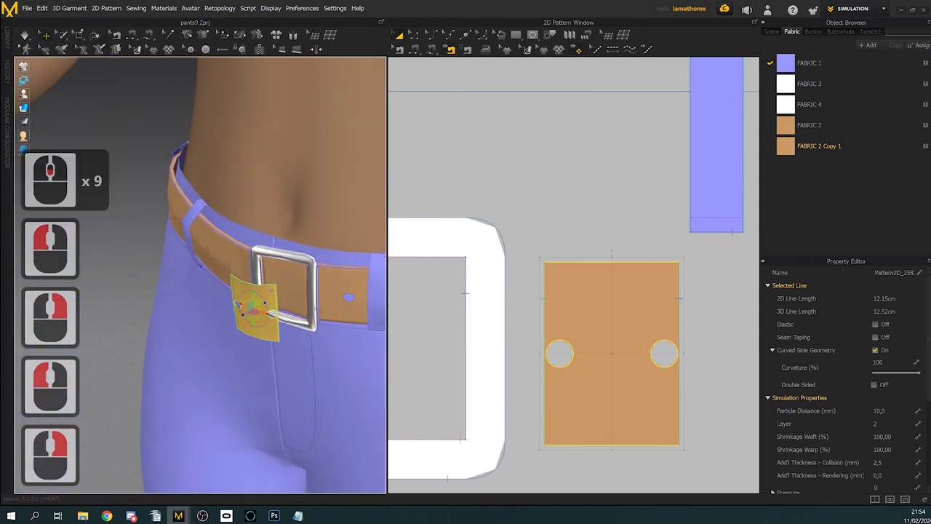
pyautogui.scroll(-4, 607, 344)
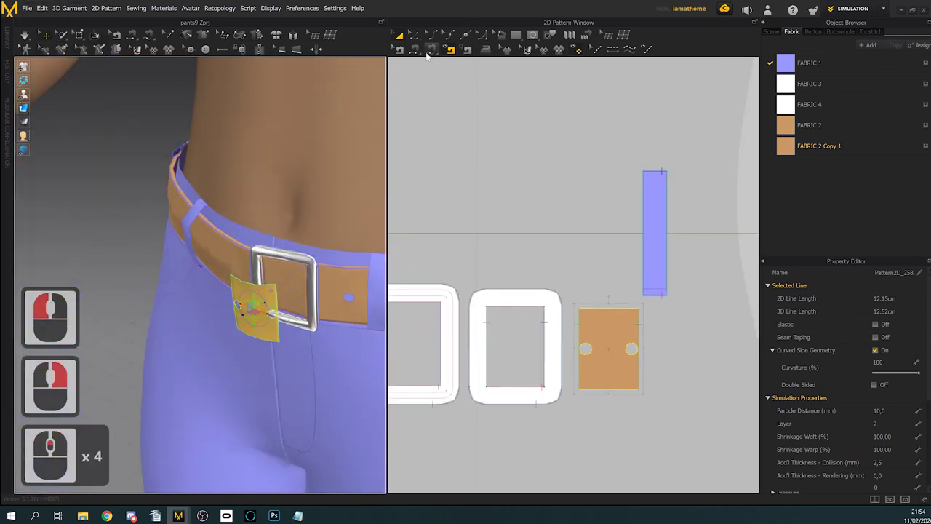
# Step: Try sewing the right edge of the two-hole piece to the inner right edge of the adjacent buckle frame, and undo the seam
pyautogui.click(399, 49)
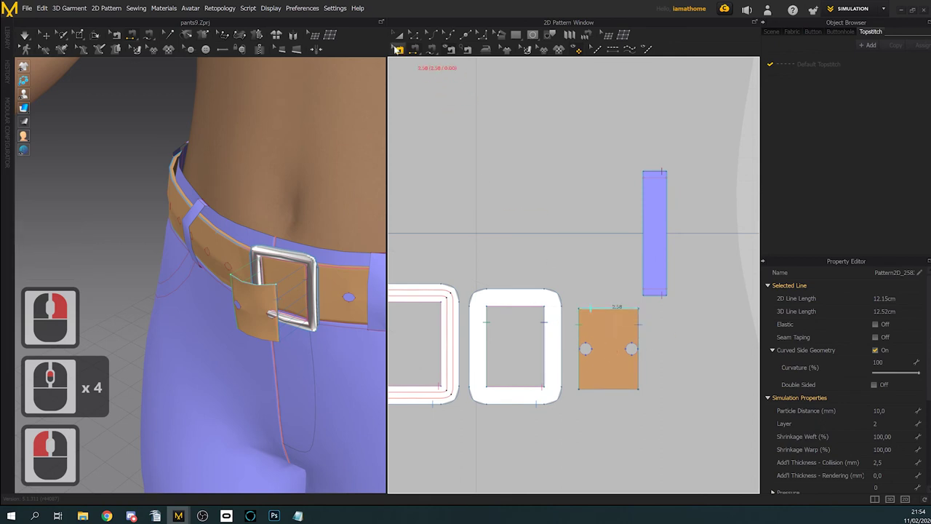
pyautogui.click(397, 49)
pyautogui.click(640, 333)
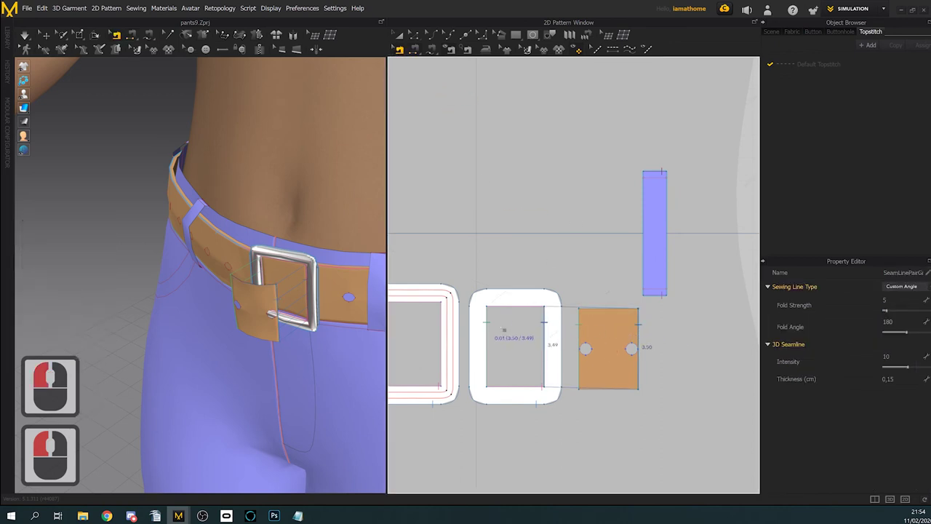
pyautogui.moveTo(461, 342); pyautogui.dragTo(552, 340, button='middle')
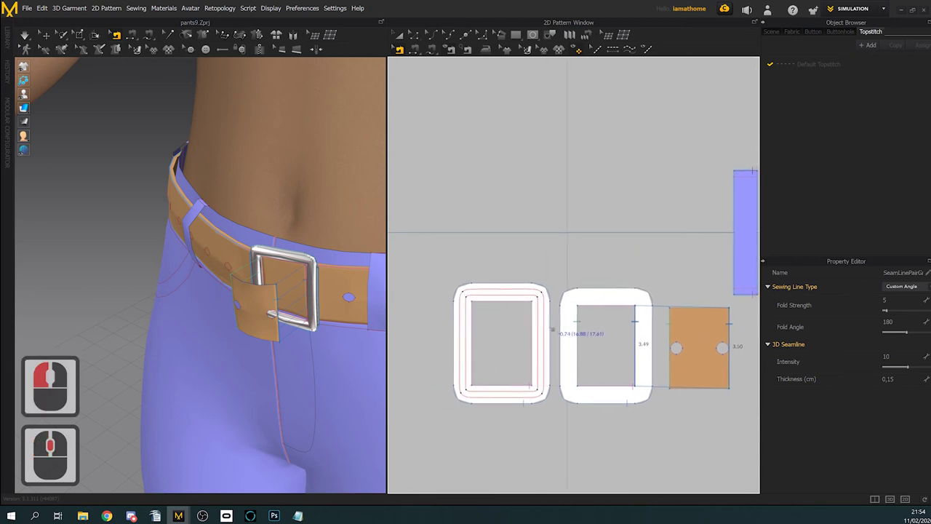
pyautogui.moveTo(211, 349); pyautogui.dragTo(323, 356, button='middle')
pyautogui.moveTo(322, 357); pyautogui.dragTo(307, 353, button='right')
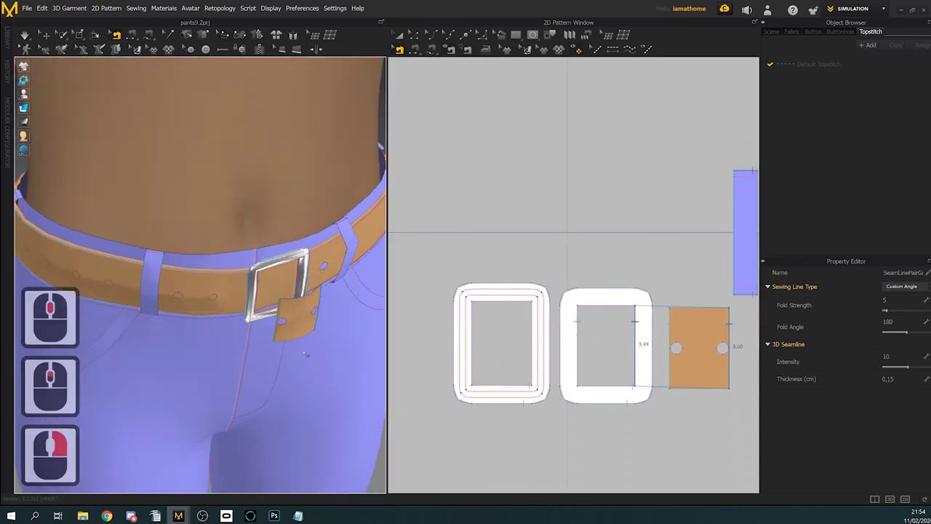
pyautogui.hotkey('ctrl', 'z')
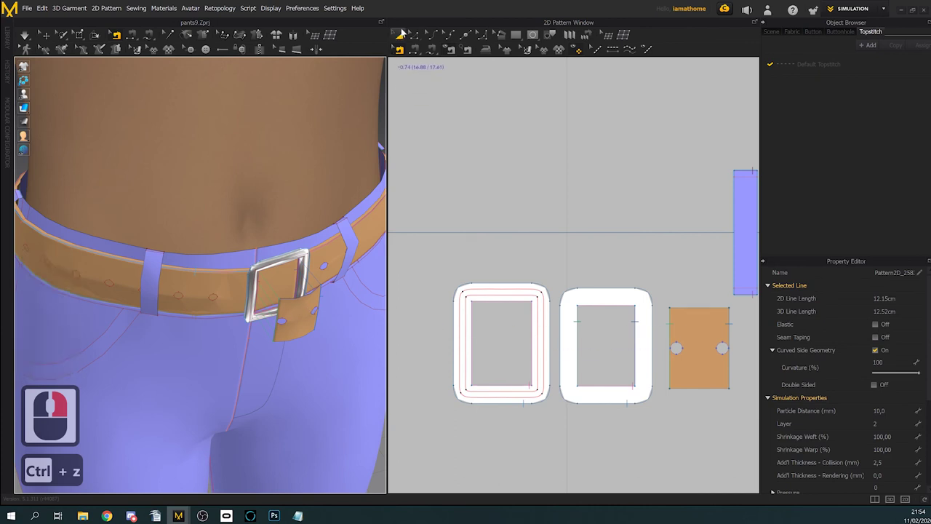
# Step: Run the simulation until the two-hole piece sits back inside the buckle frame, and stop it
pyautogui.click(24, 35)
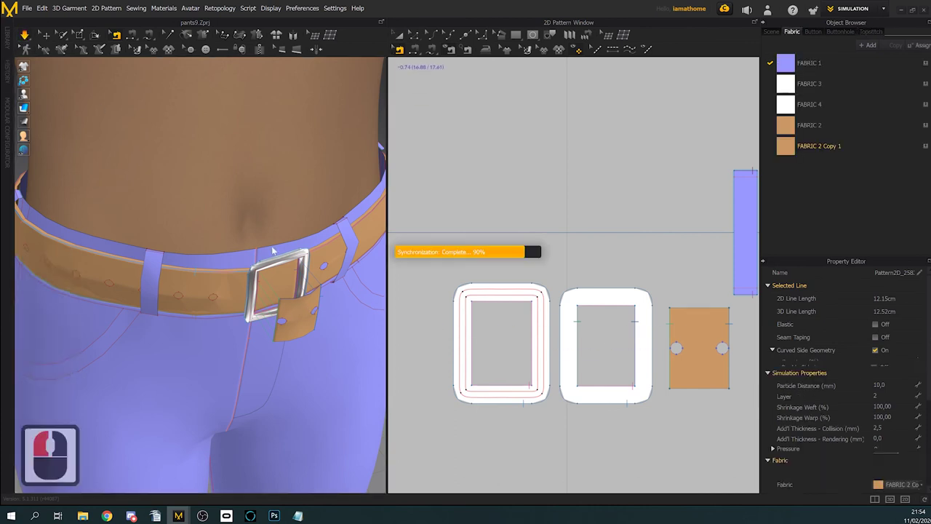
pyautogui.click(310, 331)
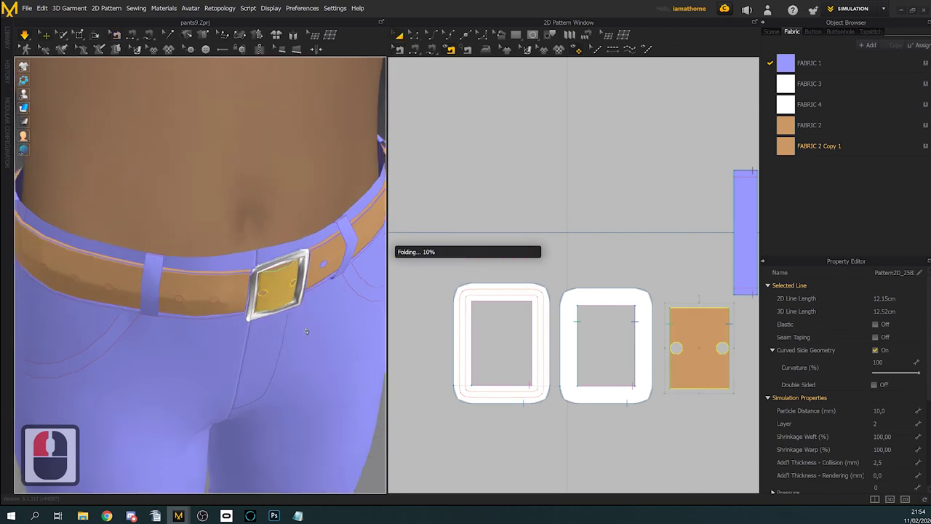
pyautogui.moveTo(310, 329); pyautogui.dragTo(256, 268, button='right')
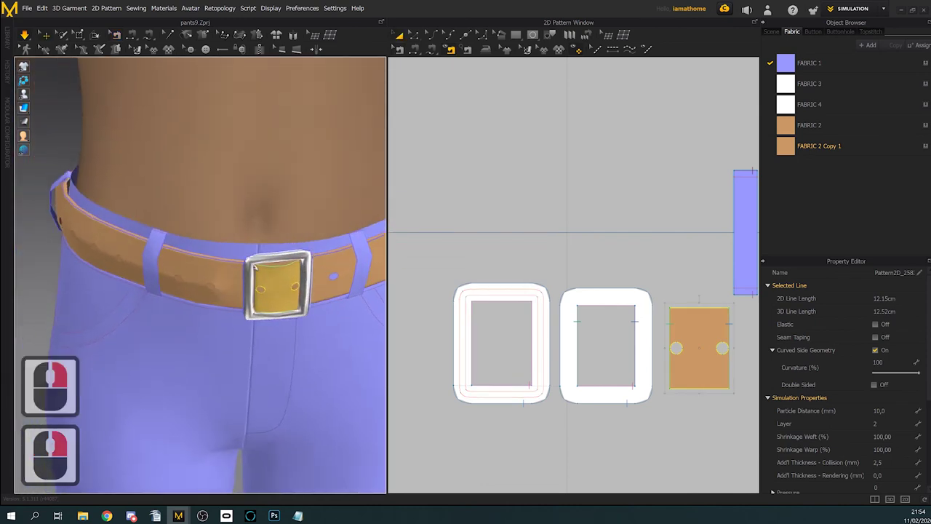
pyautogui.click(28, 36)
pyautogui.press('b')
pyautogui.scroll(-2, 468, 242)
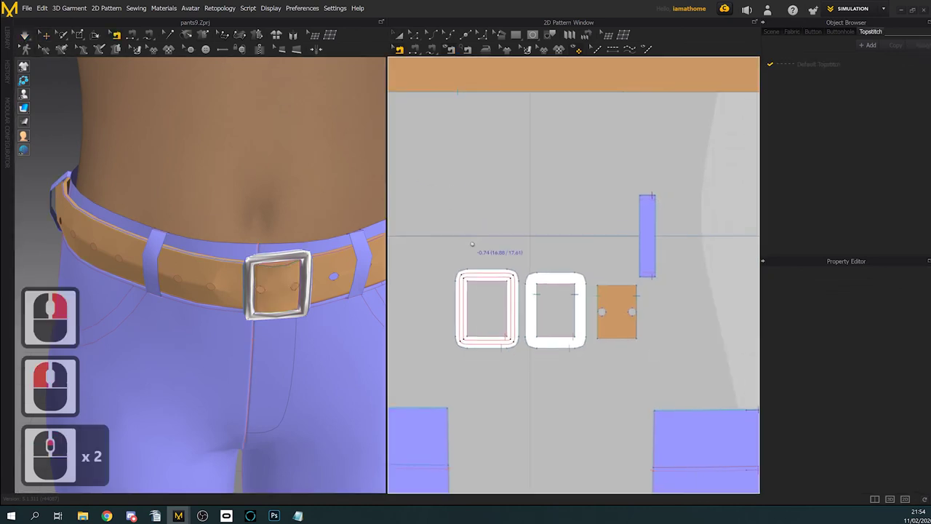
pyautogui.moveTo(472, 245); pyautogui.dragTo(444, 209, button='middle')
pyautogui.moveTo(308, 306); pyautogui.dragTo(291, 296, button='right')
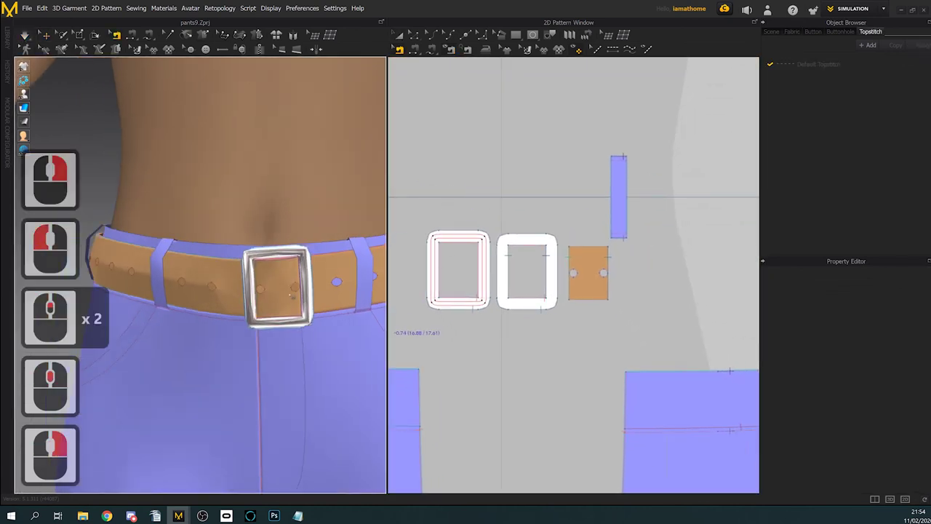
pyautogui.scroll(-2, 591, 261)
pyautogui.scroll(1, 594, 264)
pyautogui.moveTo(596, 140); pyautogui.dragTo(581, 137, button='middle')
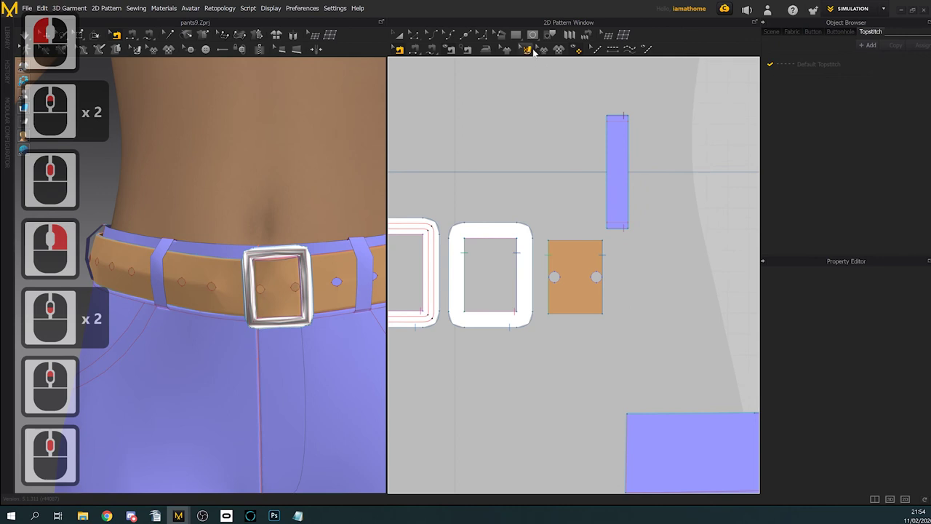
# Step: Try drawing a pointed internal polygon from the two-hole piece's right hole, with straight sides about 0.79 cm long and an end about 0.54 cm wide
pyautogui.click(533, 34)
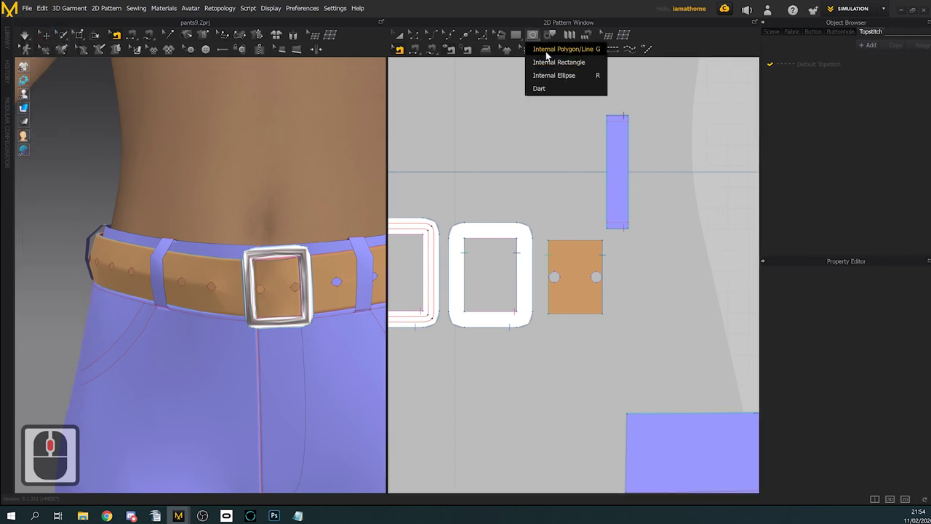
pyautogui.click(546, 51)
pyautogui.scroll(2, 664, 262)
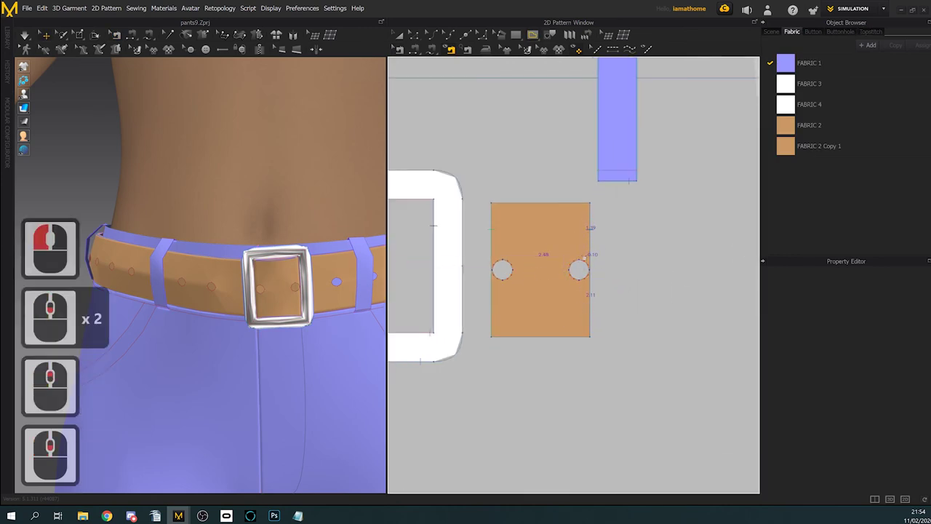
pyautogui.scroll(4, 599, 260)
pyautogui.scroll(2, 638, 254)
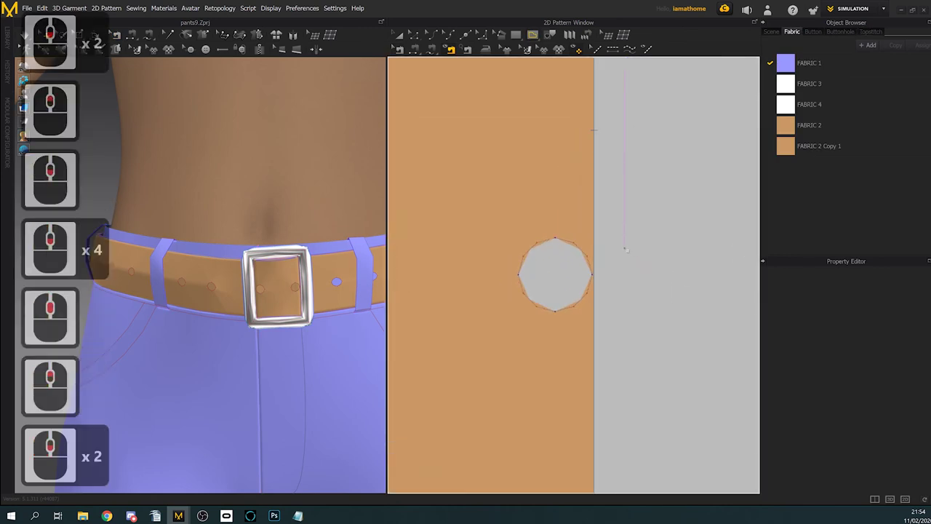
pyautogui.click(554, 239)
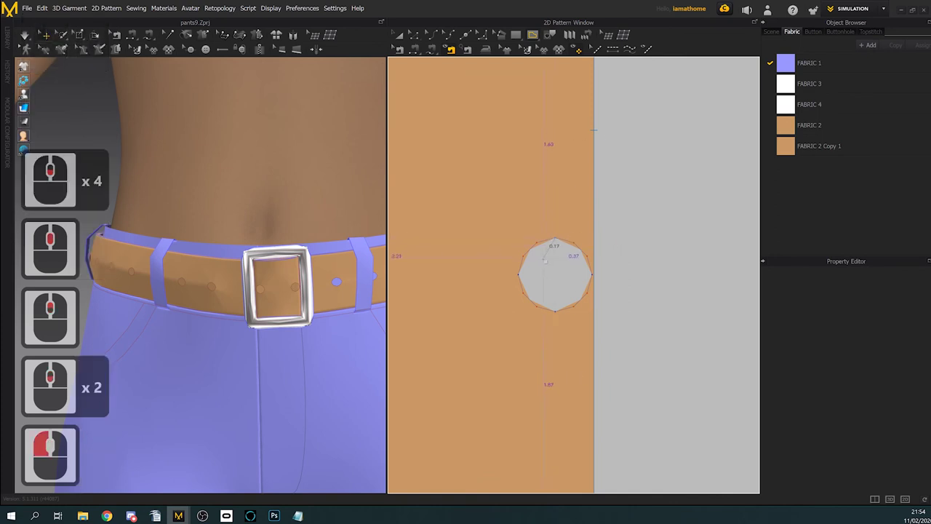
pyautogui.click(521, 276)
pyautogui.click(555, 311)
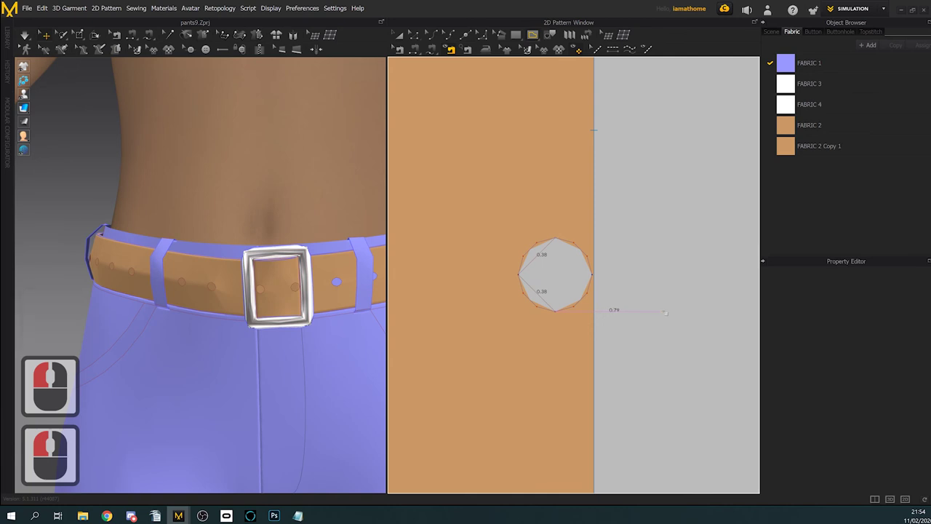
pyautogui.click(664, 311)
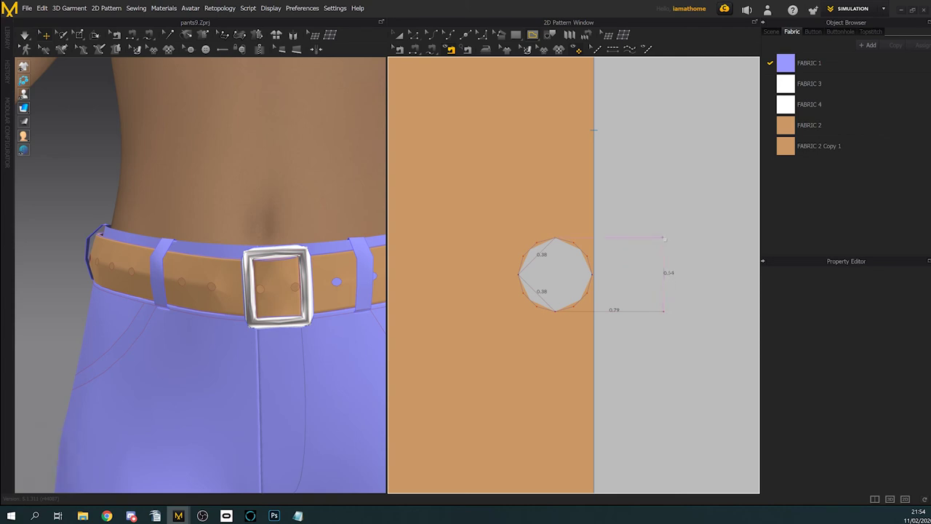
pyautogui.click(663, 239)
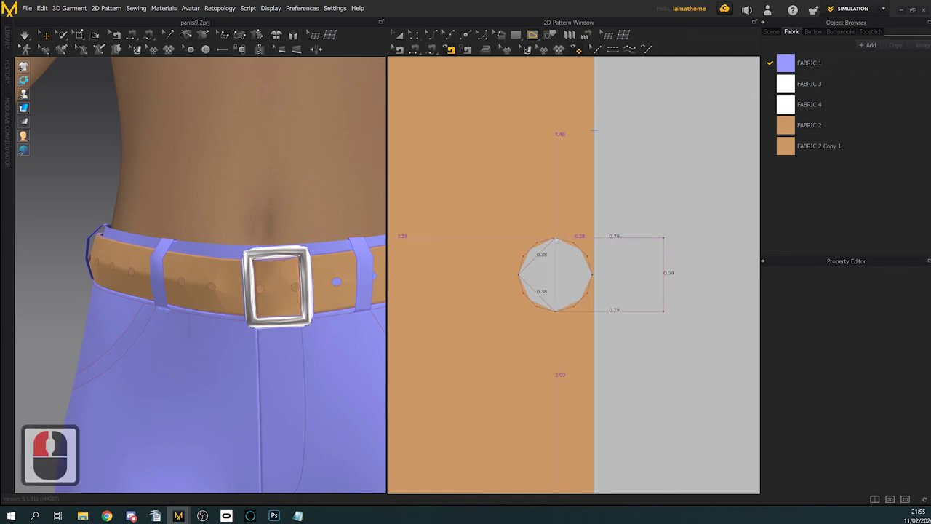
pyautogui.click(557, 240)
pyautogui.click(640, 181)
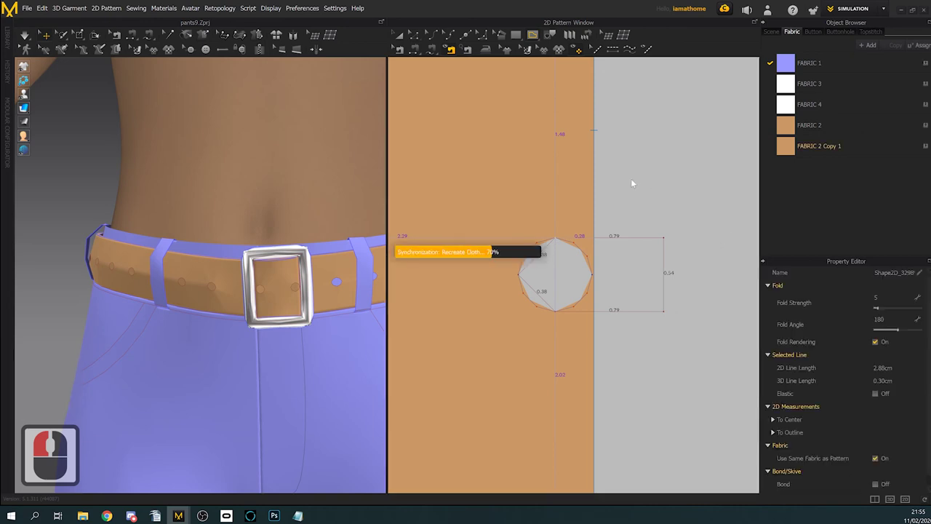
# Step: Curve the internal polygon's two slanted edges to follow the left side of the right hole
pyautogui.click(432, 36)
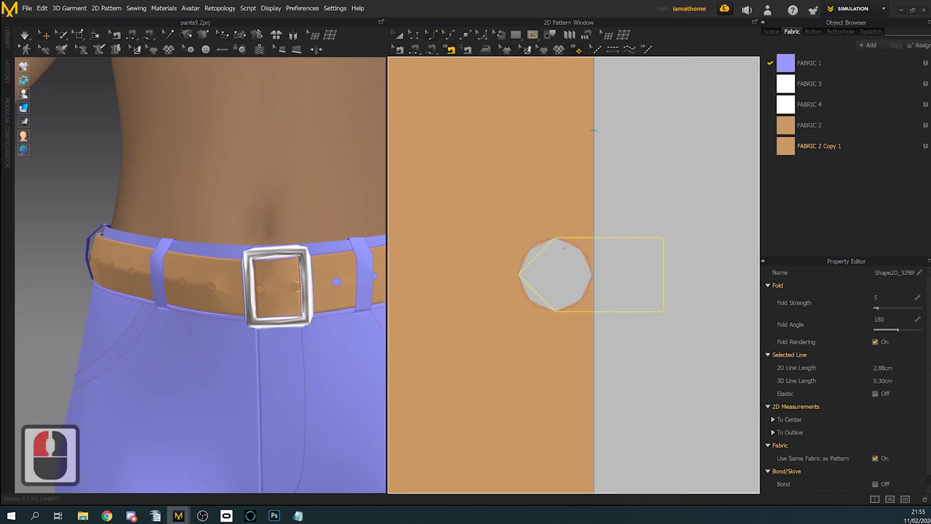
pyautogui.click(535, 251)
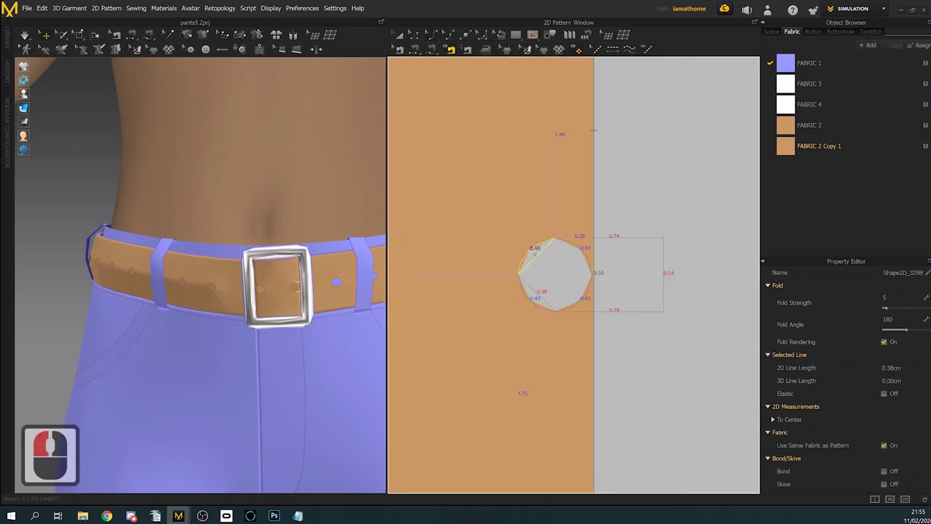
pyautogui.moveTo(534, 253); pyautogui.dragTo(532, 251)
pyautogui.moveTo(537, 294); pyautogui.dragTo(532, 304)
pyautogui.click(535, 303)
pyautogui.scroll(-4, 655, 297)
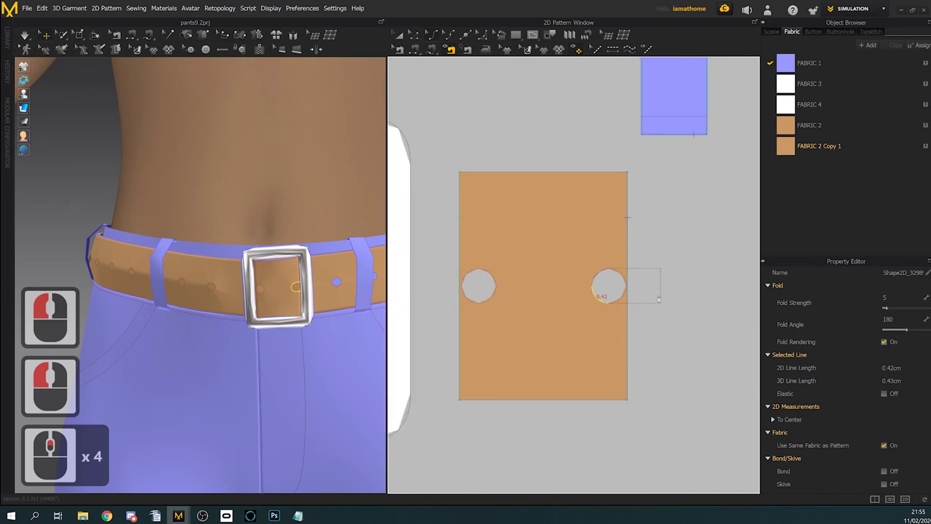
# Step: Pull the internal tongue outline away from the right hole and delete it
pyautogui.scroll(-1, 659, 300)
pyautogui.scroll(3, 634, 279)
pyautogui.moveTo(279, 300); pyautogui.dragTo(309, 316, button='right')
pyautogui.scroll(-5, 625, 272)
pyautogui.click(399, 35)
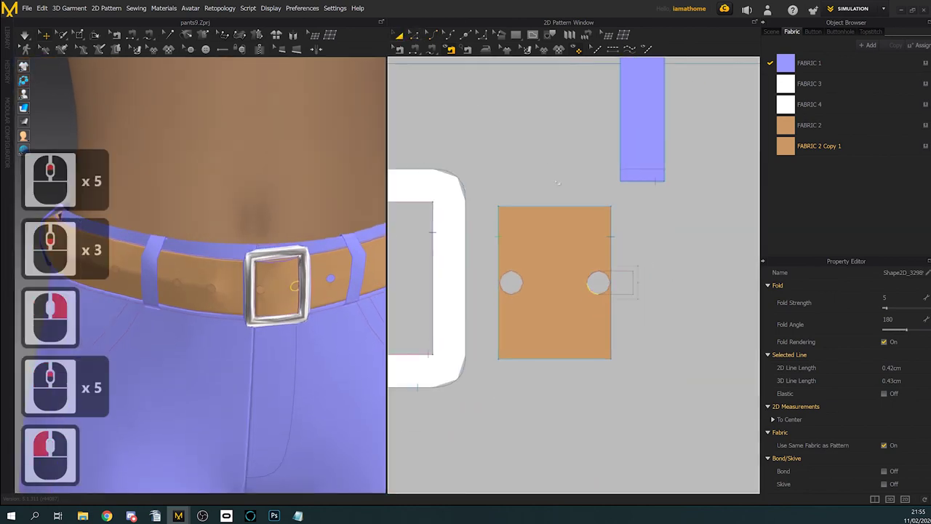
pyautogui.click(629, 283)
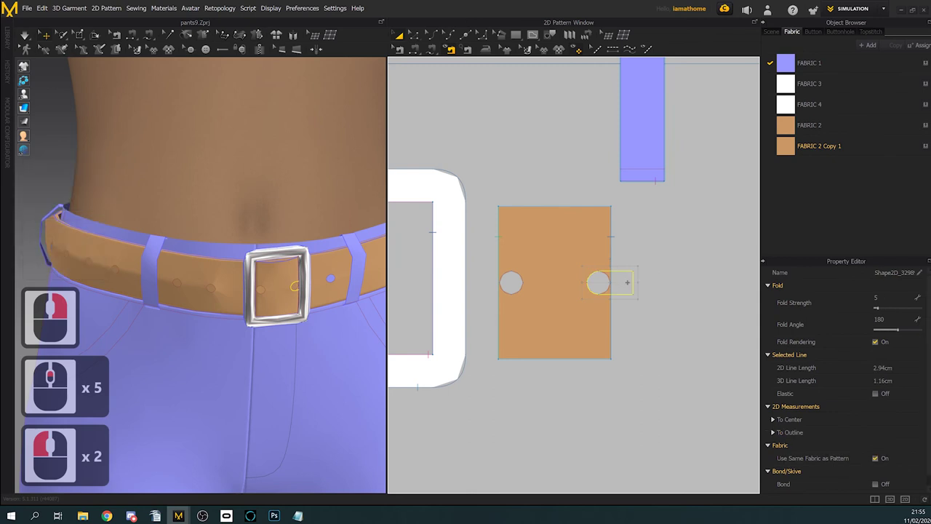
pyautogui.moveTo(627, 283); pyautogui.dragTo(651, 298)
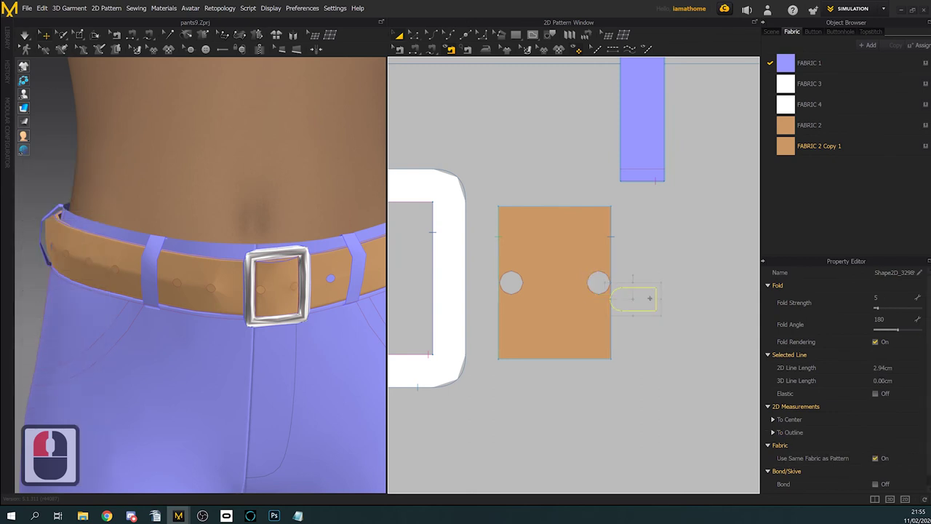
pyautogui.press('Delete')
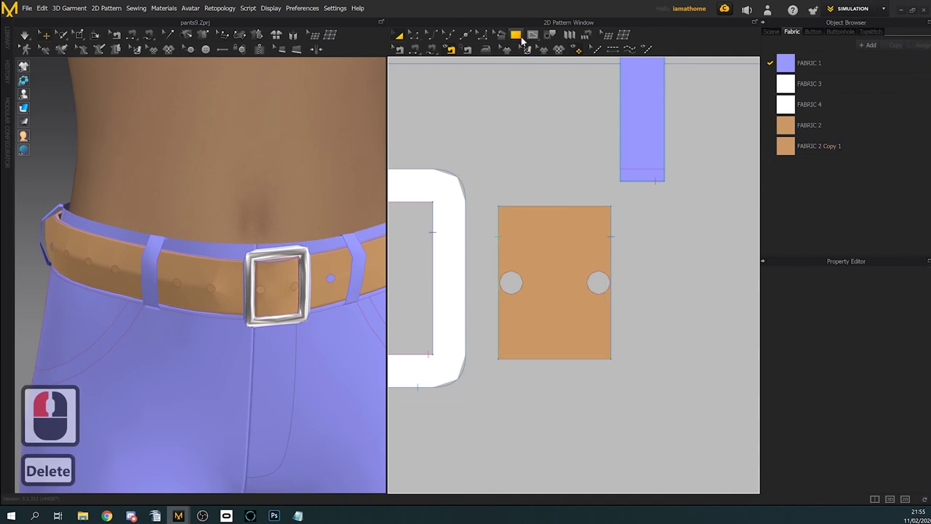
# Step: Draw a pointed polygon pattern from the right hole's left half, with straight sides about 0.89 cm long and an end about 0.54 cm wide
pyautogui.click(521, 40)
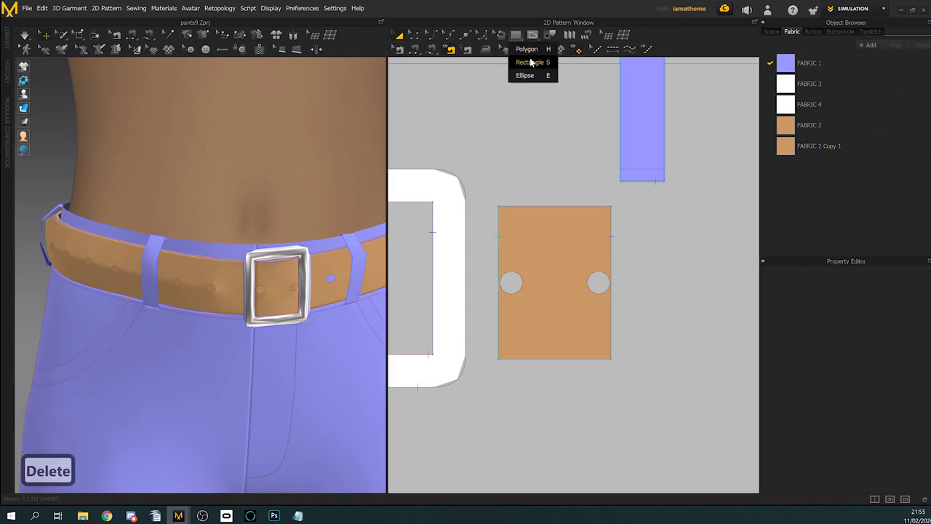
pyautogui.click(527, 50)
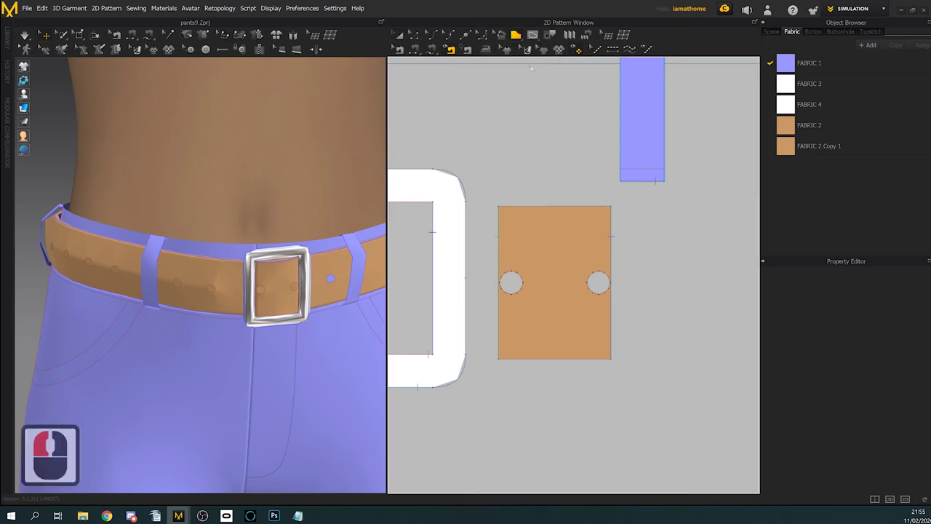
pyautogui.scroll(4, 597, 259)
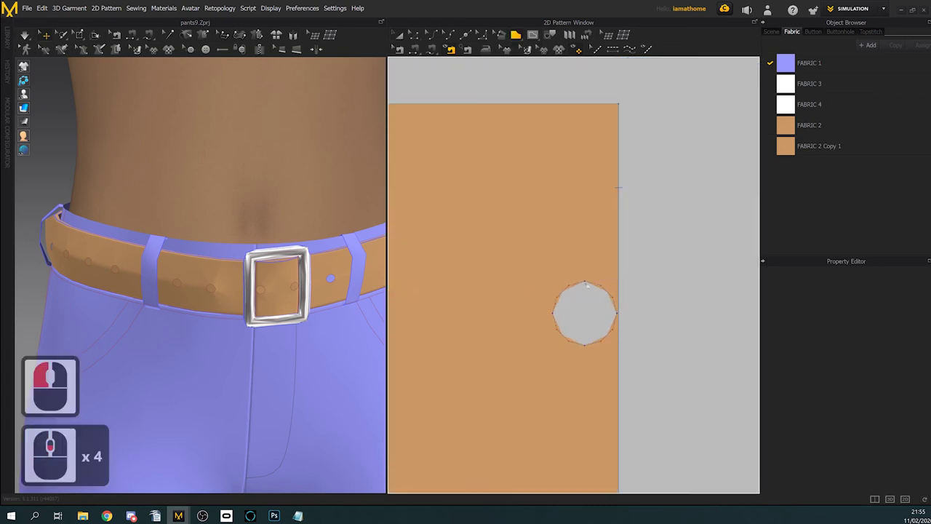
pyautogui.click(586, 282)
pyautogui.click(555, 314)
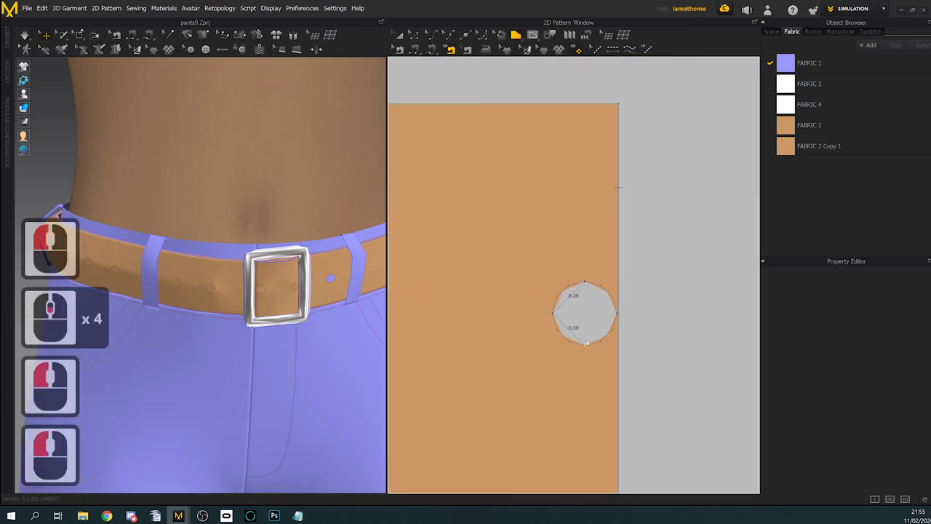
pyautogui.click(618, 344)
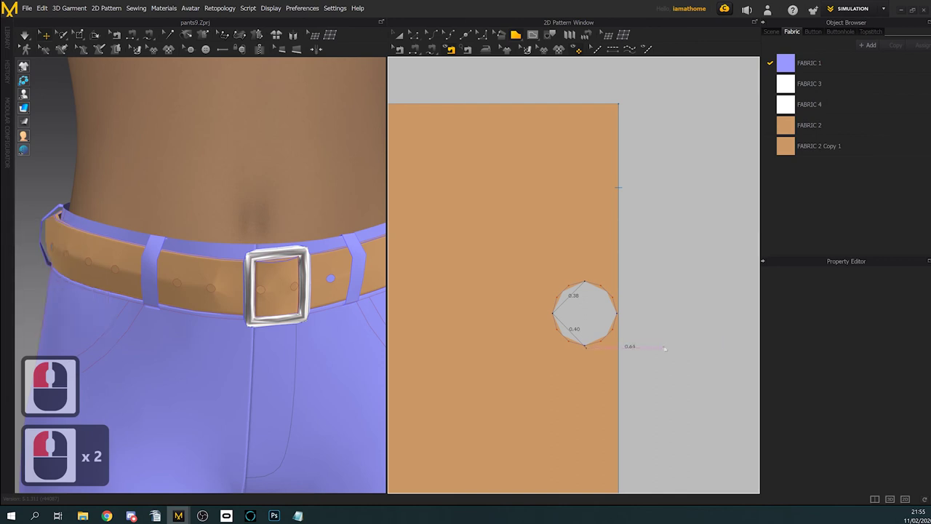
pyautogui.press('Delete')
pyautogui.click(619, 346)
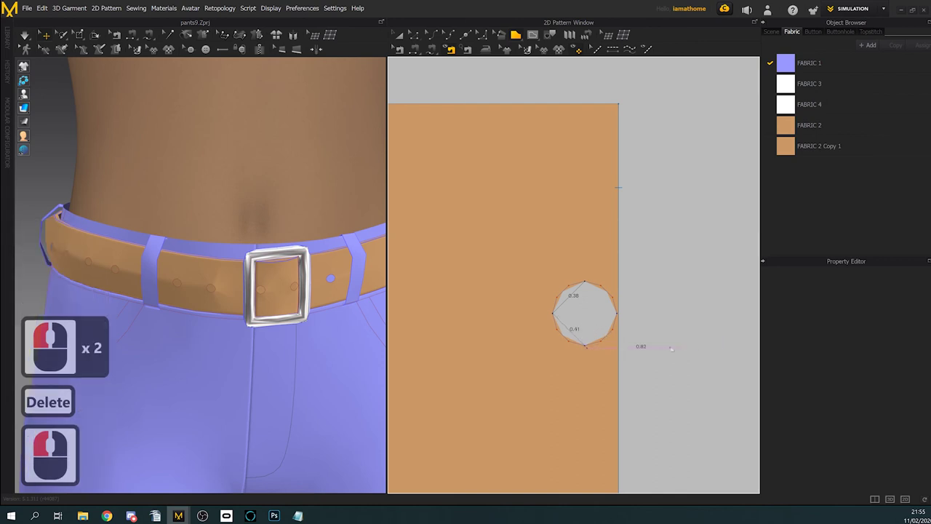
pyautogui.press('Delete')
pyautogui.click(585, 345)
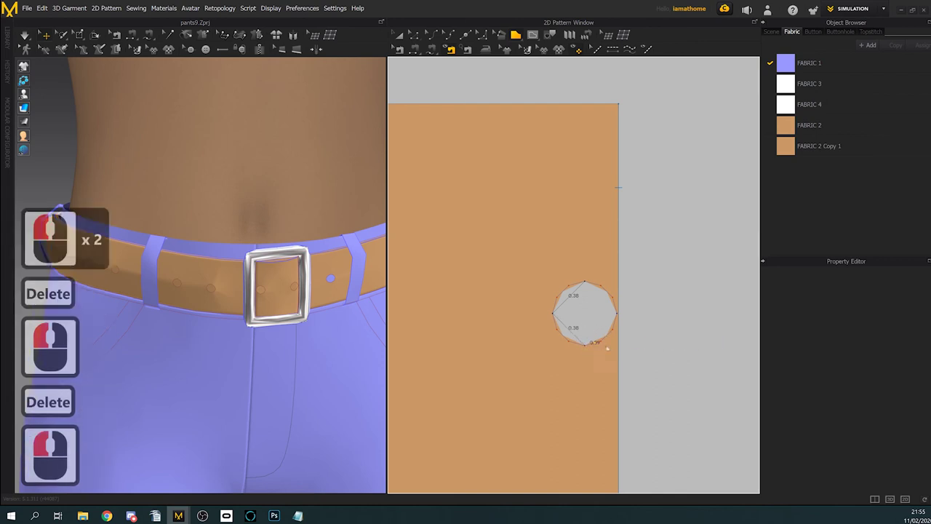
pyautogui.click(692, 345)
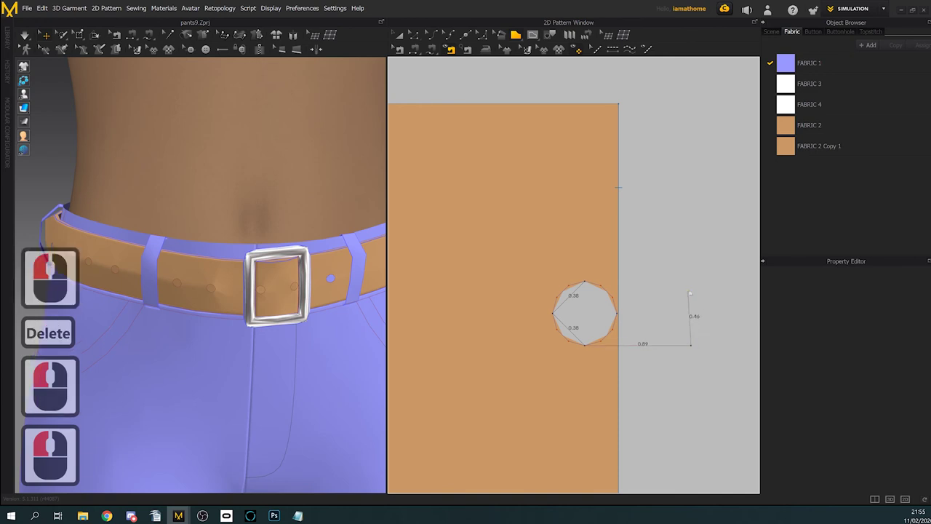
pyautogui.click(691, 282)
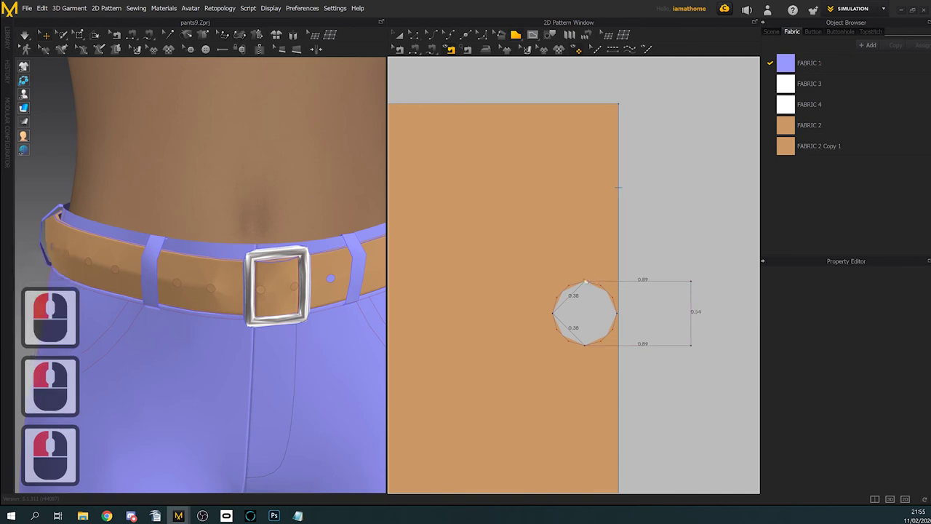
pyautogui.click(585, 282)
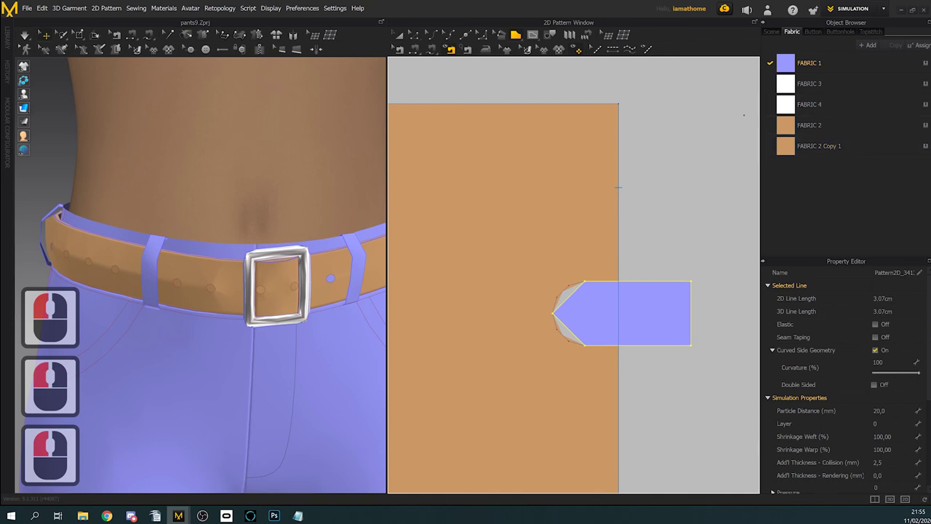
# Step: Assign FABRIC 4 to the new pointed tongue pattern
pyautogui.scroll(-6, 889, 403)
pyautogui.click(895, 434)
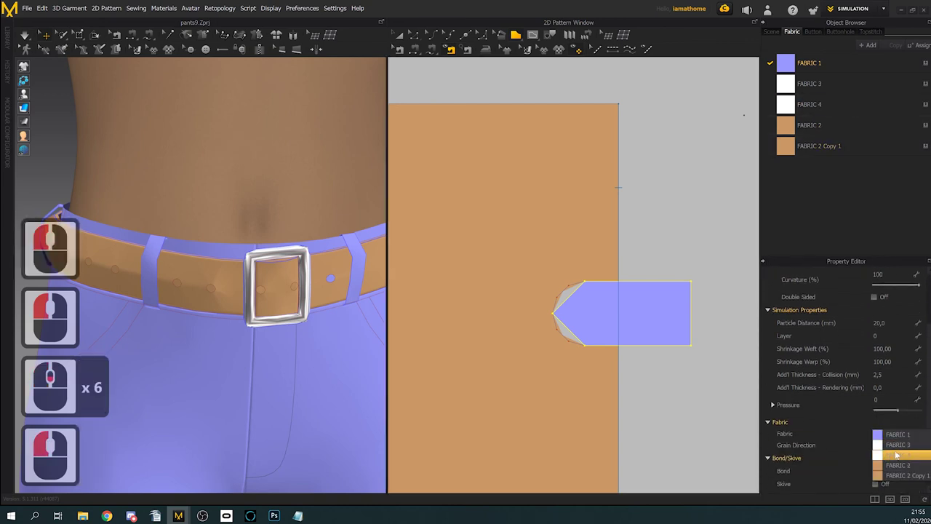
pyautogui.click(896, 454)
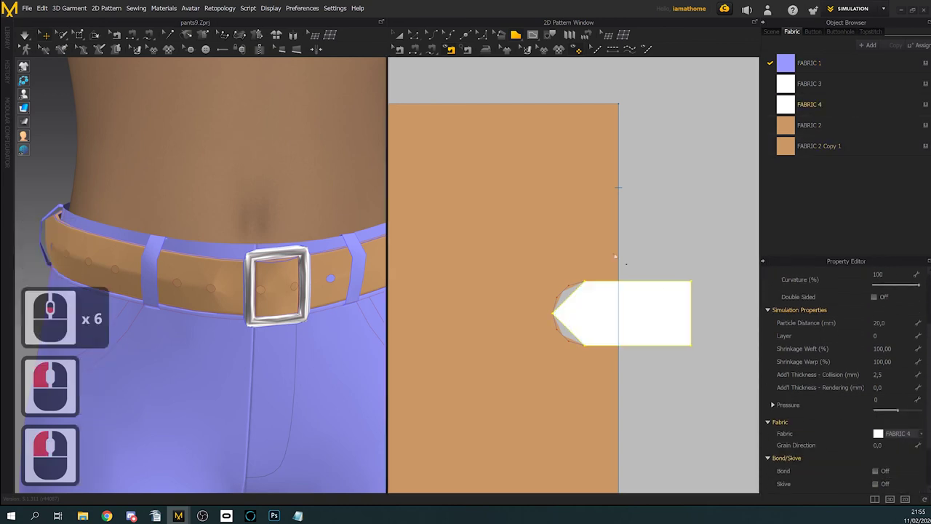
# Step: Curve the tongue pattern's two slanted edges outward to match the left half of the hole
pyautogui.click(399, 36)
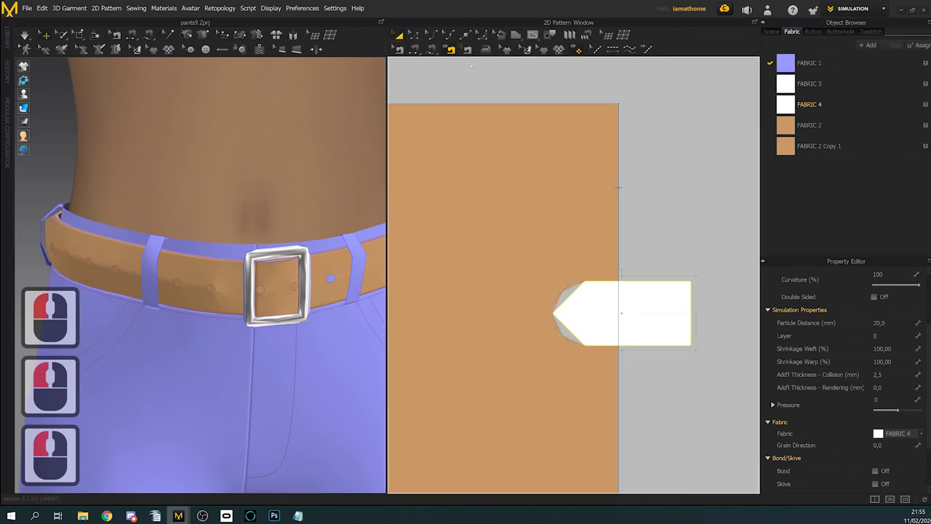
pyautogui.click(433, 38)
pyautogui.click(575, 299)
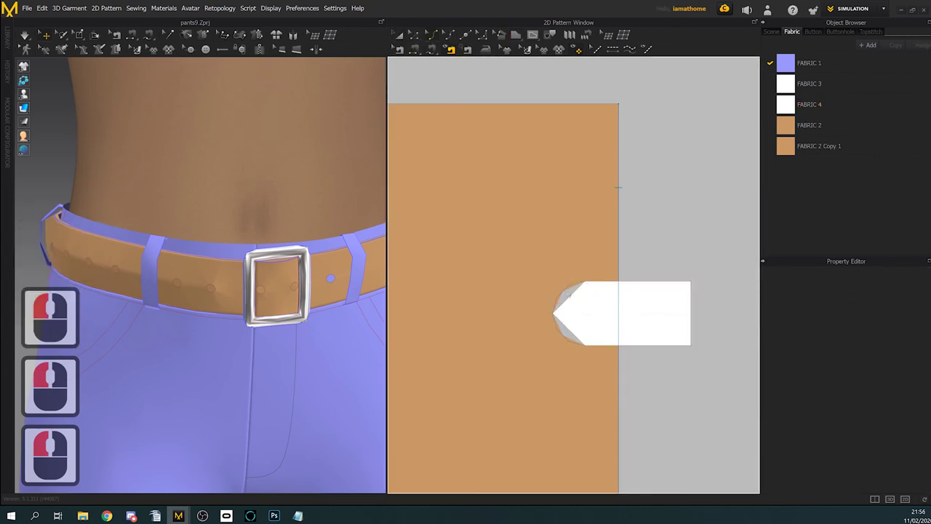
pyautogui.click(573, 298)
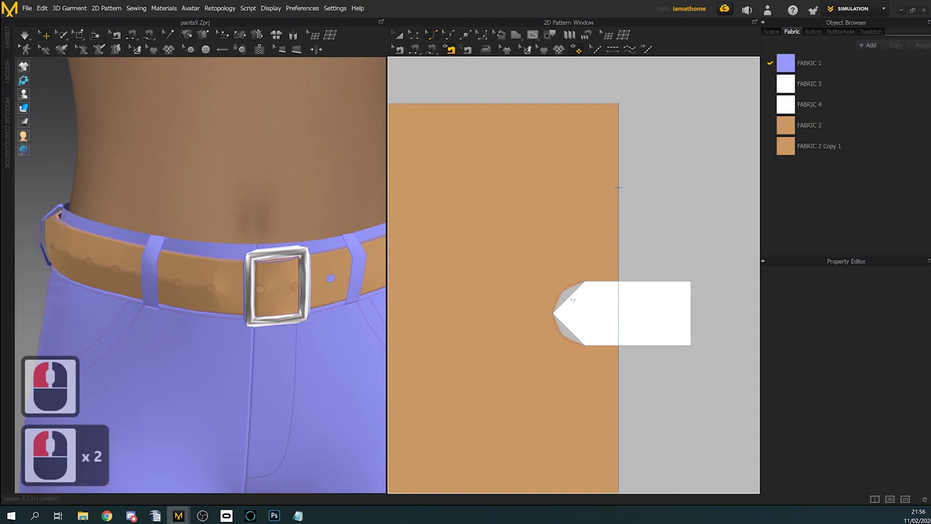
pyautogui.click(564, 291)
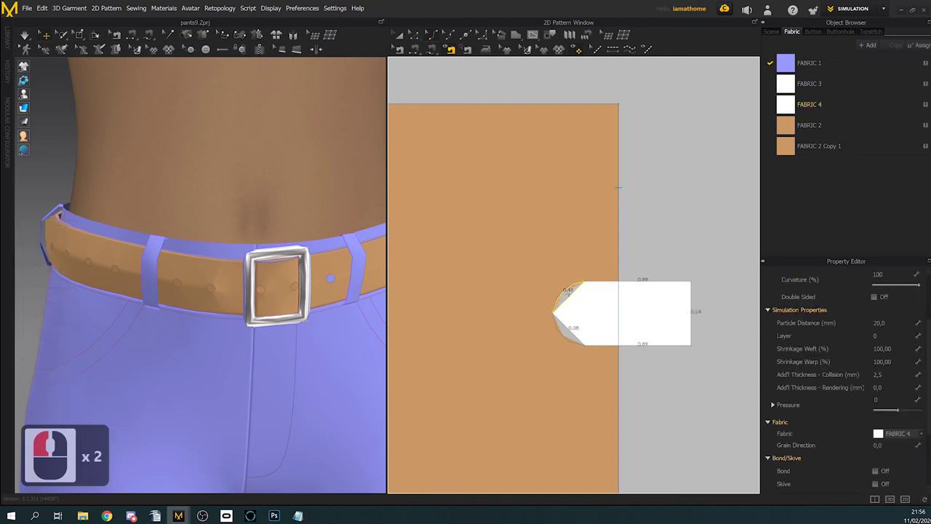
pyautogui.moveTo(565, 292); pyautogui.dragTo(564, 292)
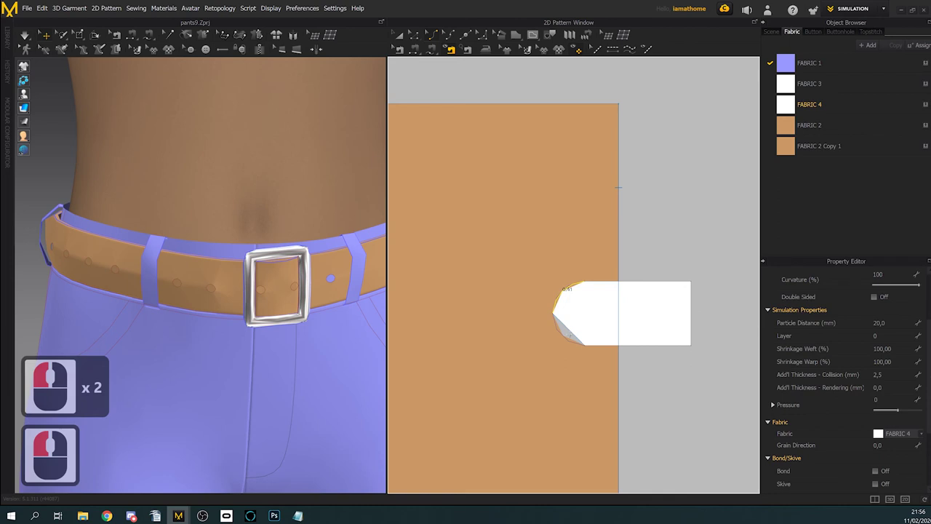
pyautogui.moveTo(570, 334); pyautogui.dragTo(563, 336)
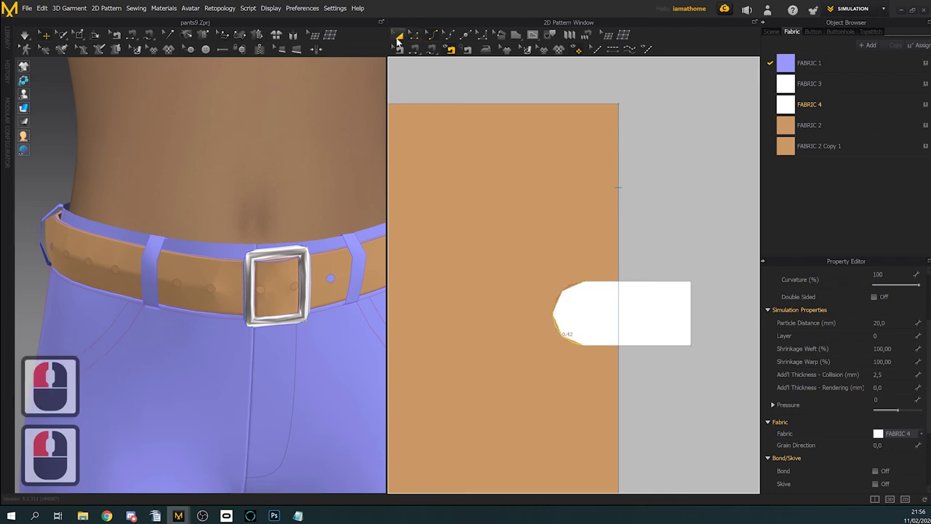
# Step: Move the tongue pattern clear of the leather piece and sew its two curved edges to the left half of the right hole
pyautogui.click(399, 48)
pyautogui.moveTo(638, 306); pyautogui.dragTo(716, 303)
pyautogui.click(413, 50)
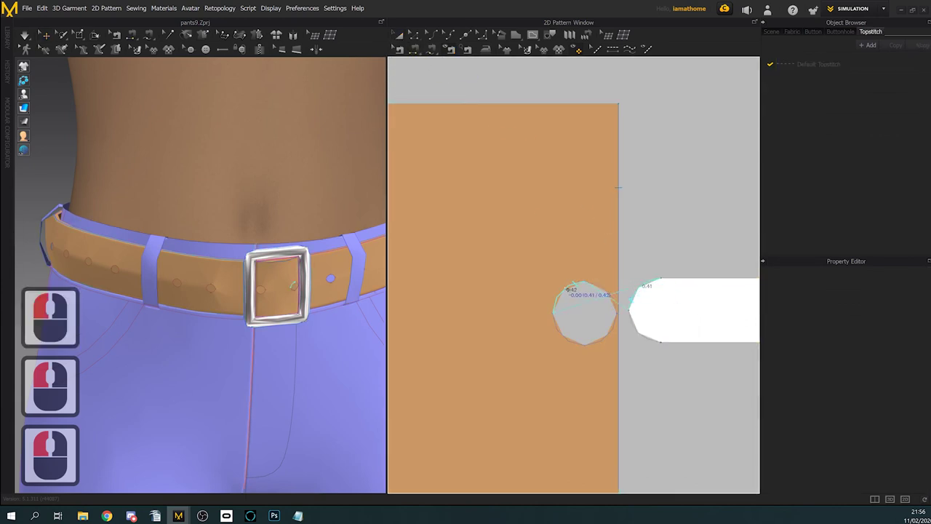
pyautogui.click(556, 306)
pyautogui.click(647, 336)
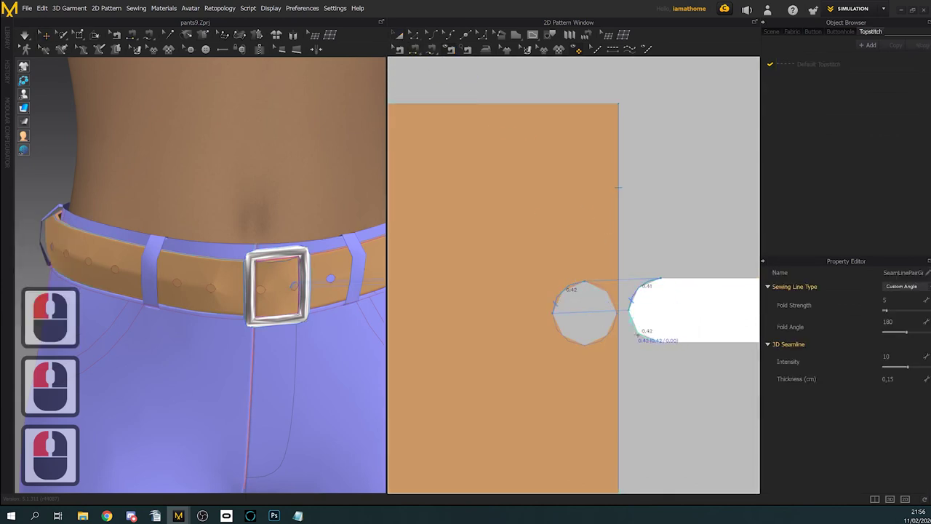
pyautogui.click(575, 339)
# Step: Position the tongue piece in the 3D view close to the right bar of the belt buckle
pyautogui.scroll(-11, 294, 329)
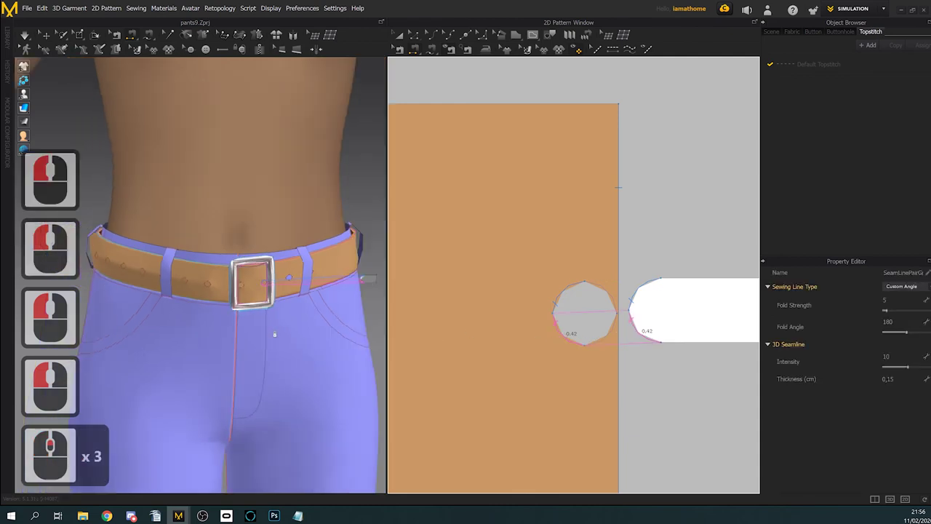
pyautogui.moveTo(294, 329); pyautogui.dragTo(260, 345, button='middle')
pyautogui.scroll(-2, 260, 345)
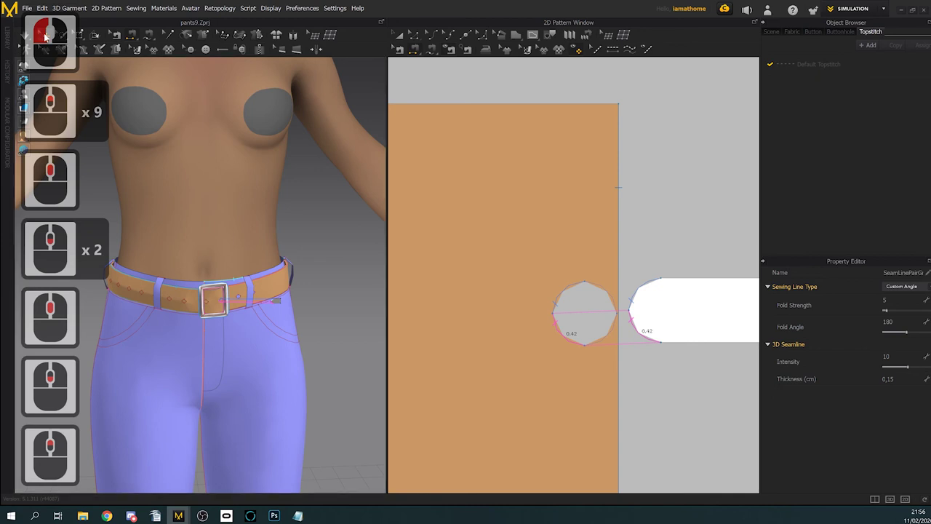
pyautogui.click(40, 35)
pyautogui.scroll(-5, 367, 350)
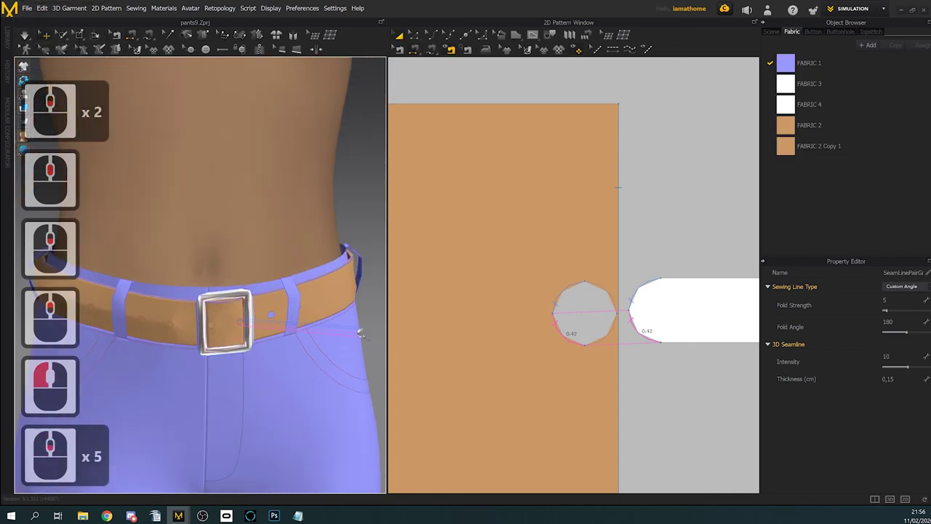
pyautogui.moveTo(360, 334); pyautogui.dragTo(247, 321)
pyautogui.moveTo(247, 321); pyautogui.dragTo(317, 395, button='right')
pyautogui.moveTo(316, 401); pyautogui.dragTo(126, 360)
pyautogui.moveTo(211, 382); pyautogui.dragTo(195, 360, button='right')
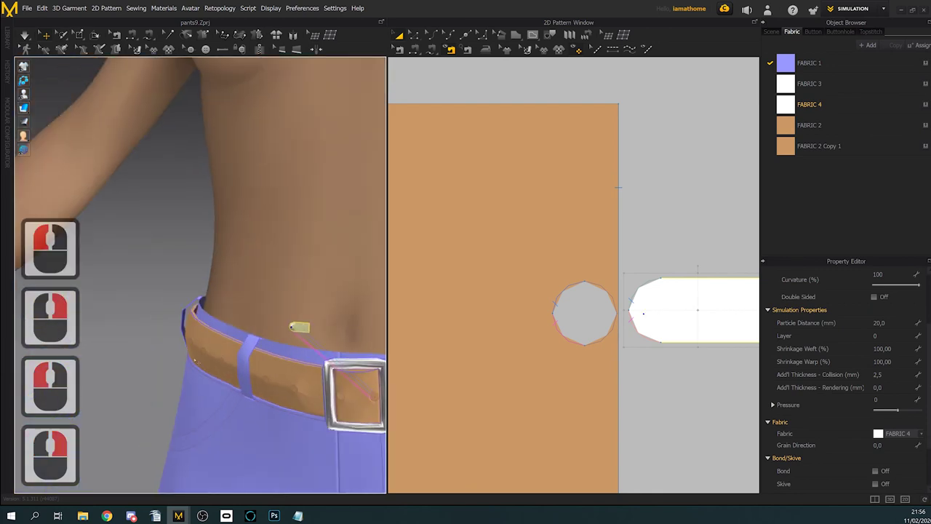
pyautogui.moveTo(297, 328); pyautogui.dragTo(374, 400)
pyautogui.moveTo(381, 425); pyautogui.dragTo(275, 378, button='middle')
pyautogui.moveTo(275, 377); pyautogui.dragTo(284, 358, button='right')
# Step: Set the tongue piece's simulation layer to 3
pyautogui.click(258, 341)
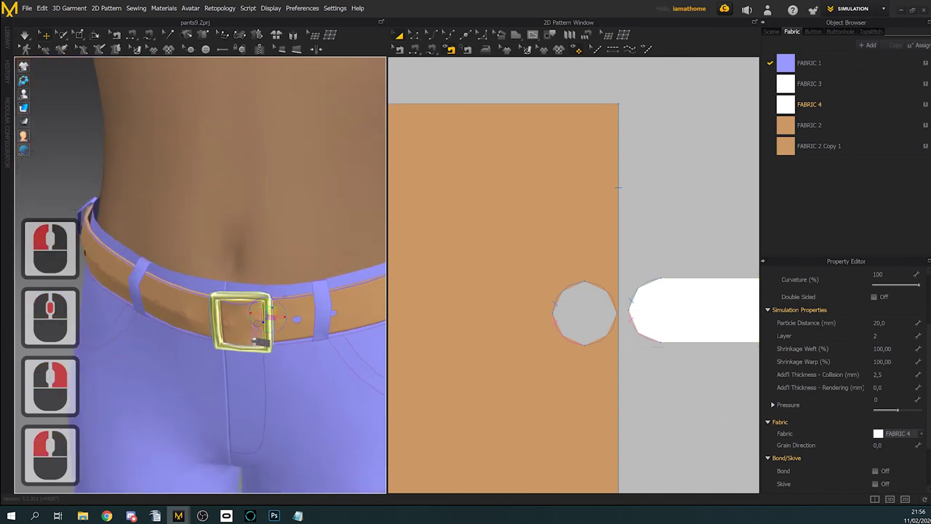
pyautogui.click(262, 343)
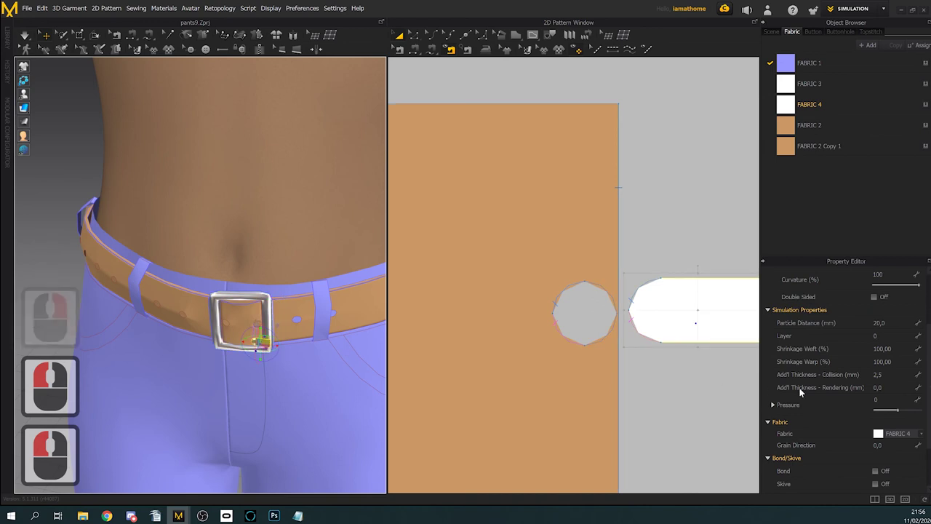
pyautogui.click(888, 337)
pyautogui.write('3')
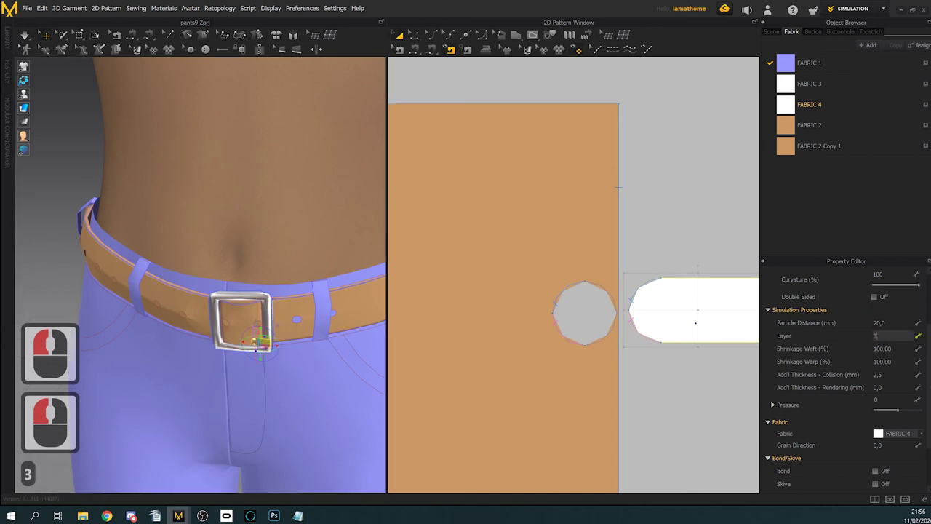
pyautogui.press('Return')
pyautogui.click(468, 287)
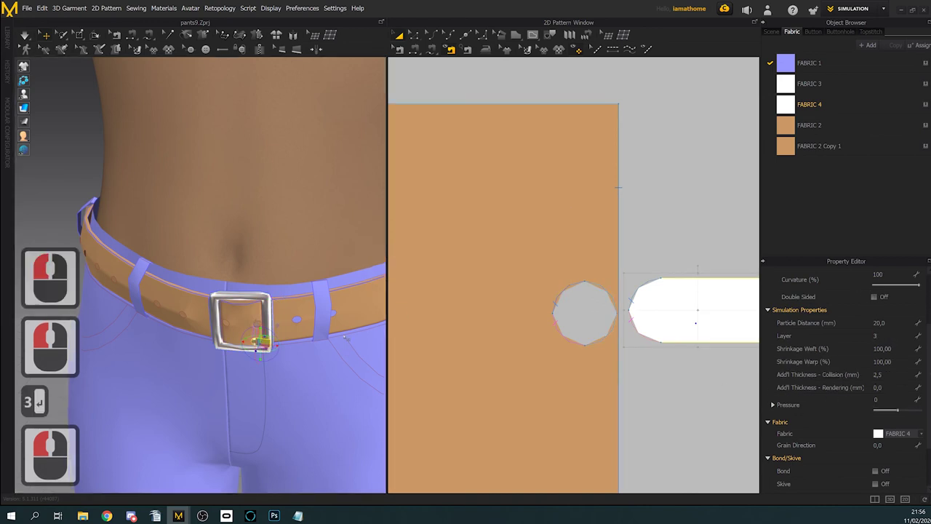
# Step: Run the garment simulation briefly to pull the tongue's curved end into the leather piece's right hole
pyautogui.click(26, 38)
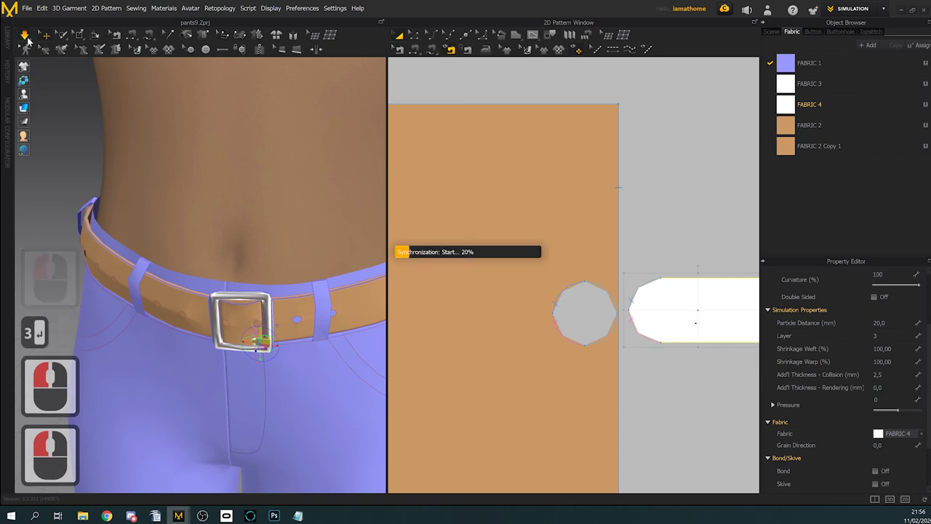
pyautogui.click(260, 327)
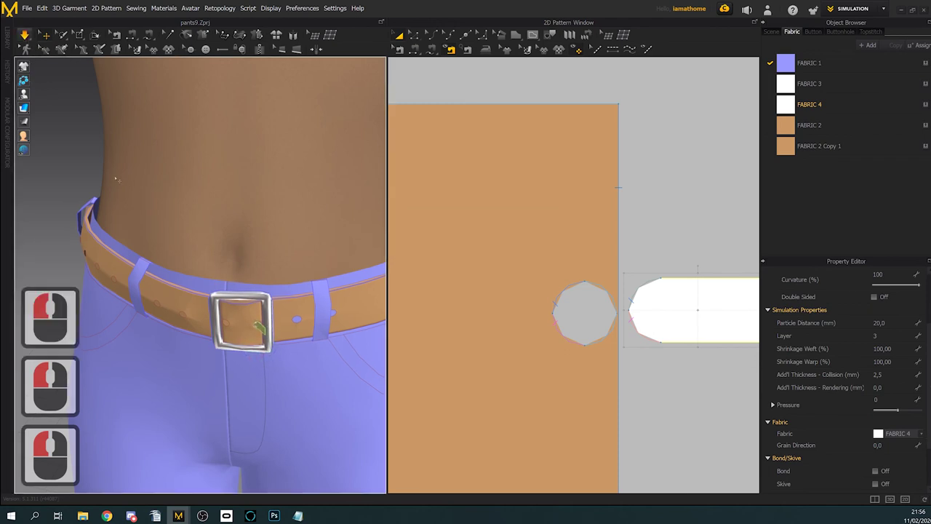
pyautogui.scroll(11, 256, 328)
pyautogui.scroll(3, 249, 332)
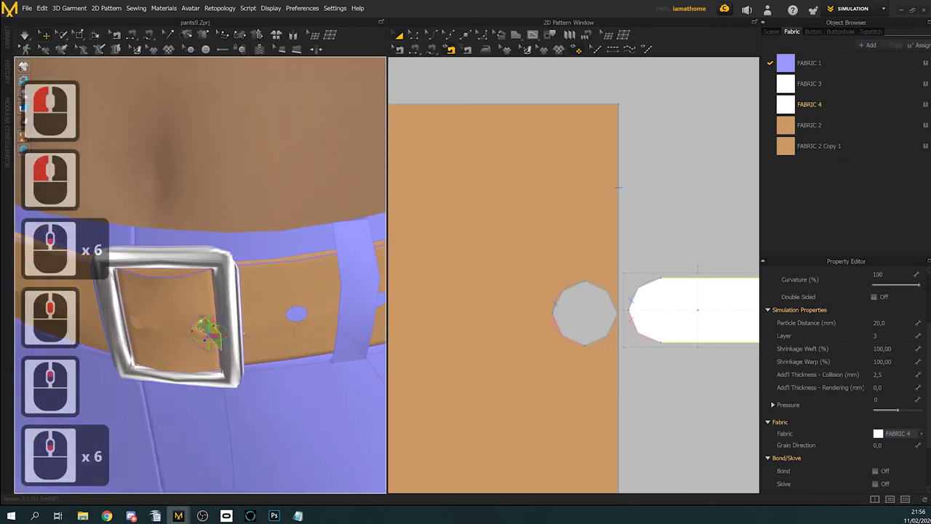
pyautogui.moveTo(635, 344); pyautogui.dragTo(555, 328, button='middle')
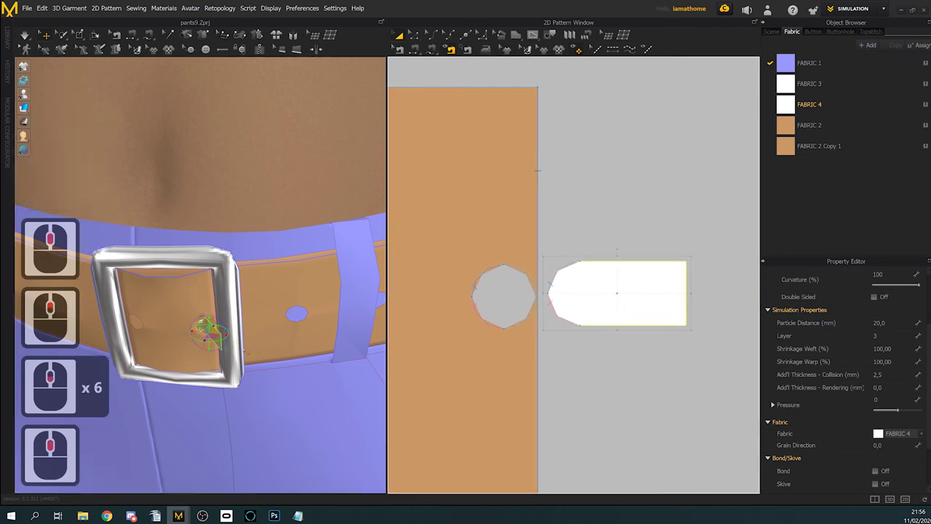
pyautogui.moveTo(251, 354)
pyautogui.mouseDown(button='right')
pyautogui.moveTo(229, 372)
pyautogui.moveTo(247, 371)
pyautogui.mouseUp(button='right')
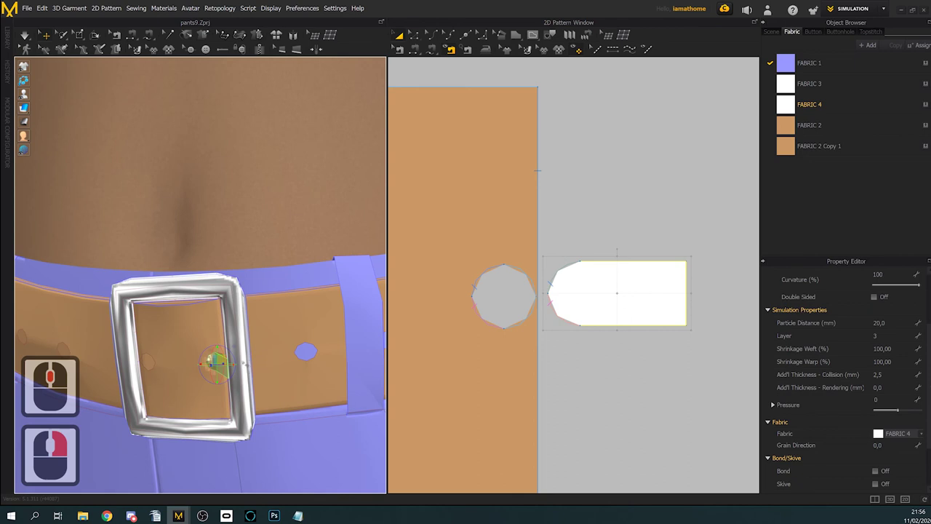
pyautogui.click(241, 358)
pyautogui.scroll(-8, 615, 380)
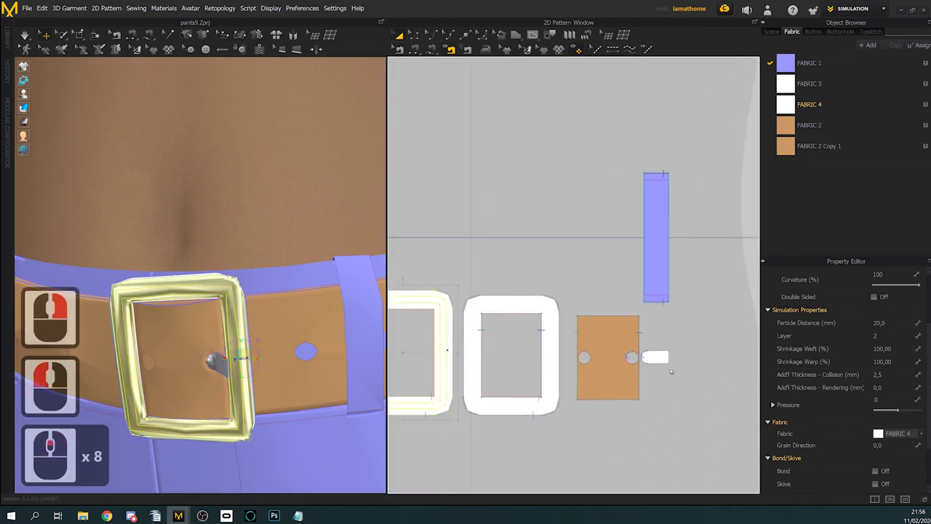
pyautogui.moveTo(654, 377); pyautogui.dragTo(791, 352, button='middle')
pyautogui.scroll(-1, 632, 346)
pyautogui.scroll(3, 598, 339)
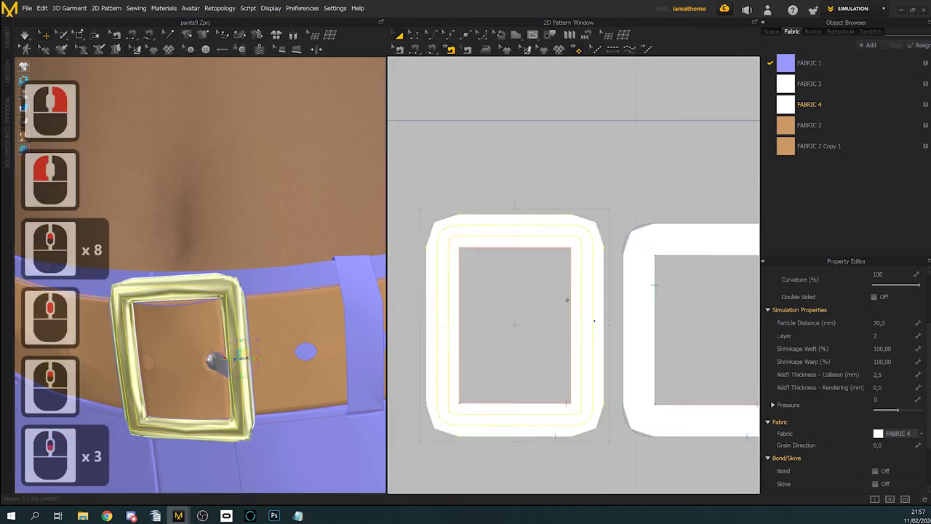
pyautogui.click(439, 63)
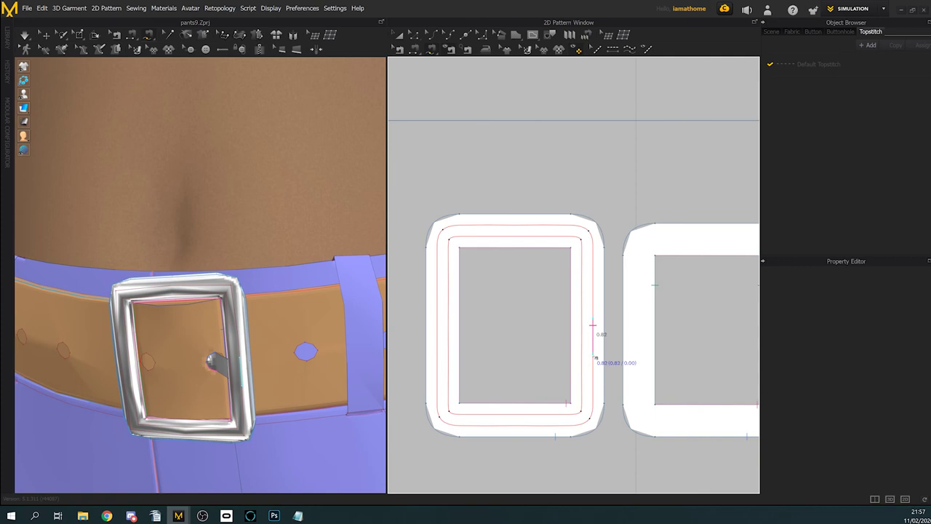
pyautogui.click(595, 358)
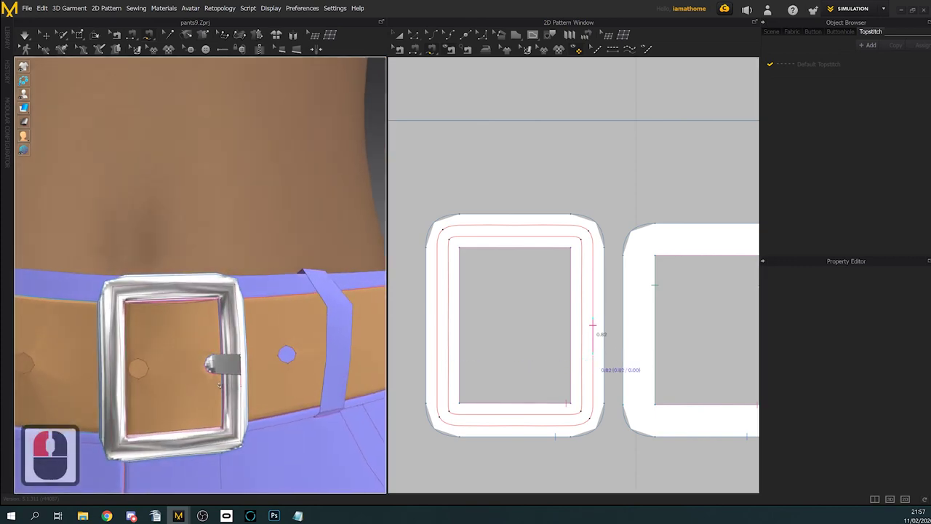
pyautogui.scroll(-2, 595, 331)
pyautogui.scroll(-5, 601, 371)
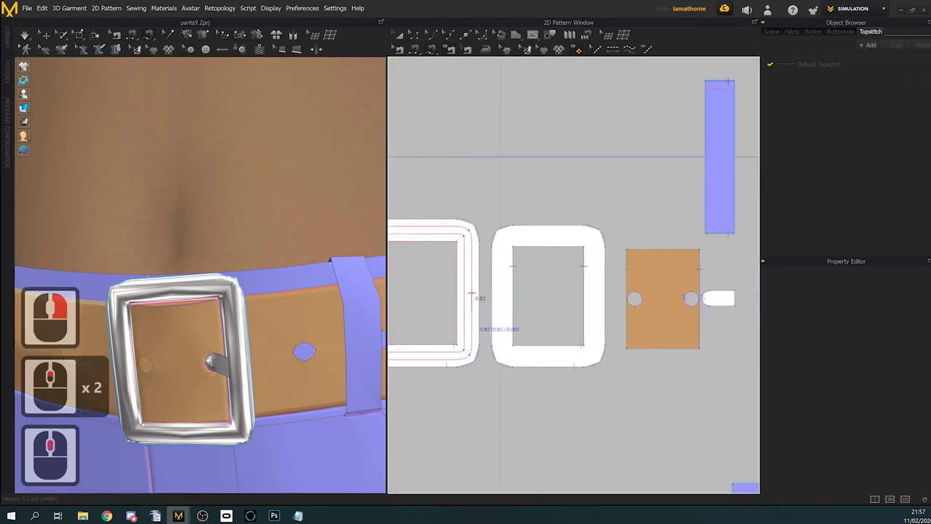
pyautogui.hotkey('ctrl', 'z')
# Step: Free-sew the tongue's straight end to a 0.54 cm stretch of the buckle's outer internal line on its right side, and simulate
pyautogui.scroll(2, 608, 322)
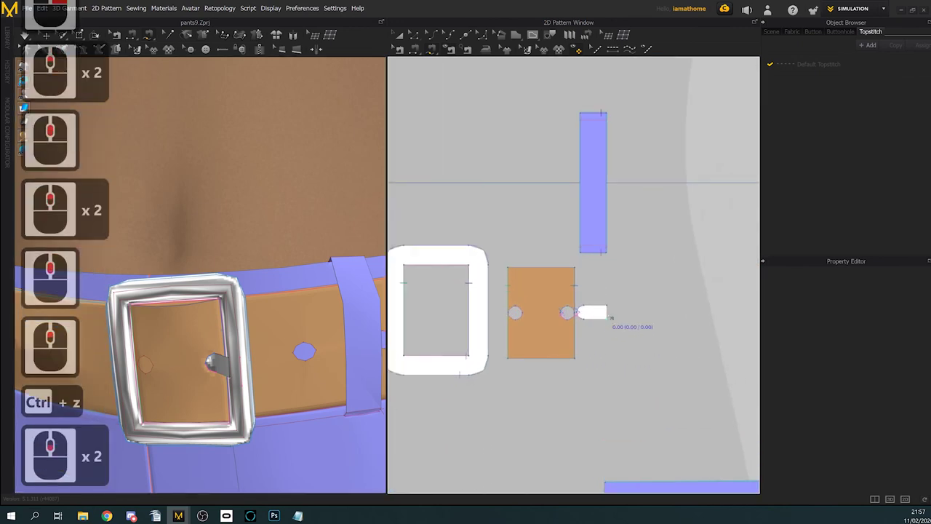
pyautogui.click(608, 306)
pyautogui.click(608, 320)
pyautogui.moveTo(533, 358); pyautogui.dragTo(629, 359, button='middle')
pyautogui.click(464, 308)
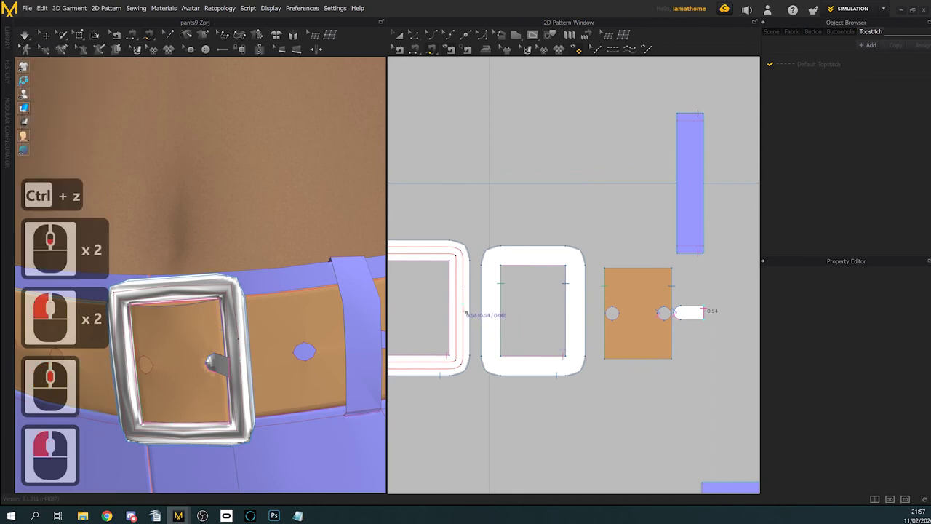
pyautogui.moveTo(468, 307); pyautogui.dragTo(468, 320)
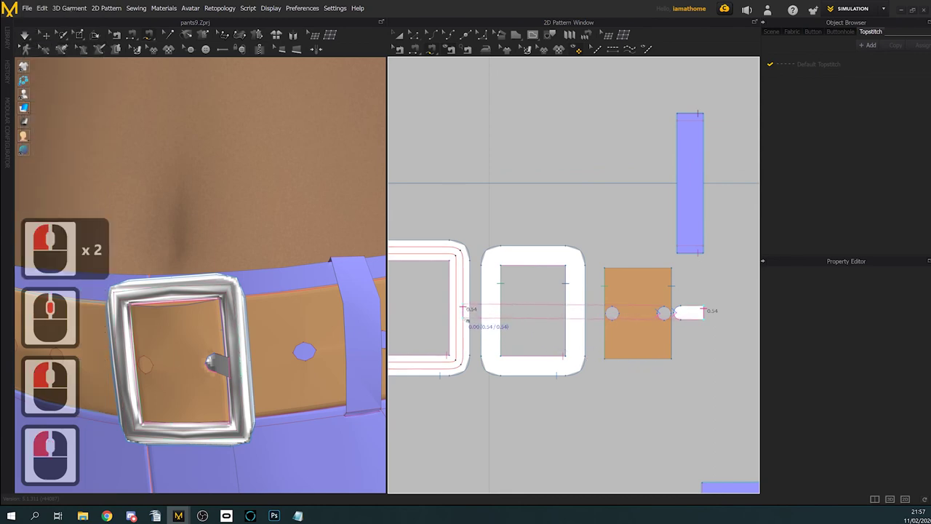
pyautogui.click(24, 35)
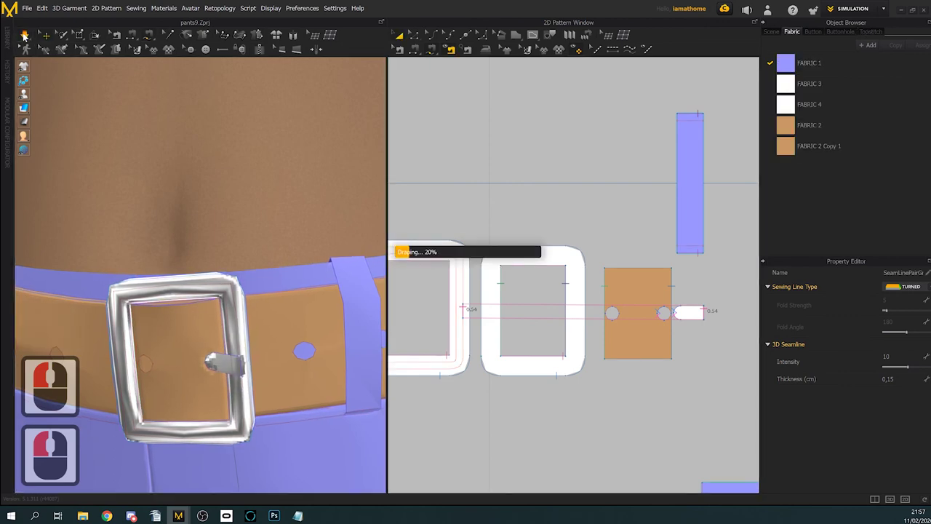
pyautogui.scroll(-11, 228, 332)
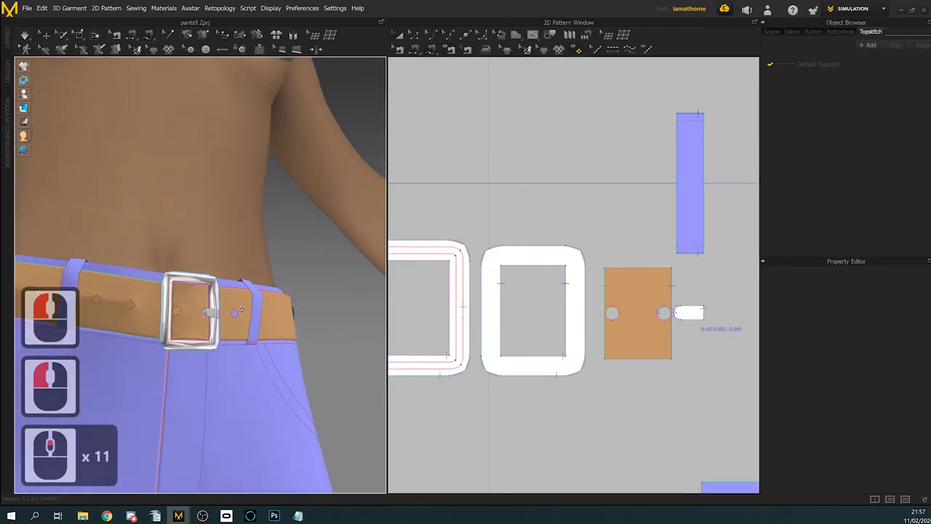
pyautogui.moveTo(229, 332); pyautogui.dragTo(209, 325, button='right')
pyautogui.scroll(-6, 207, 324)
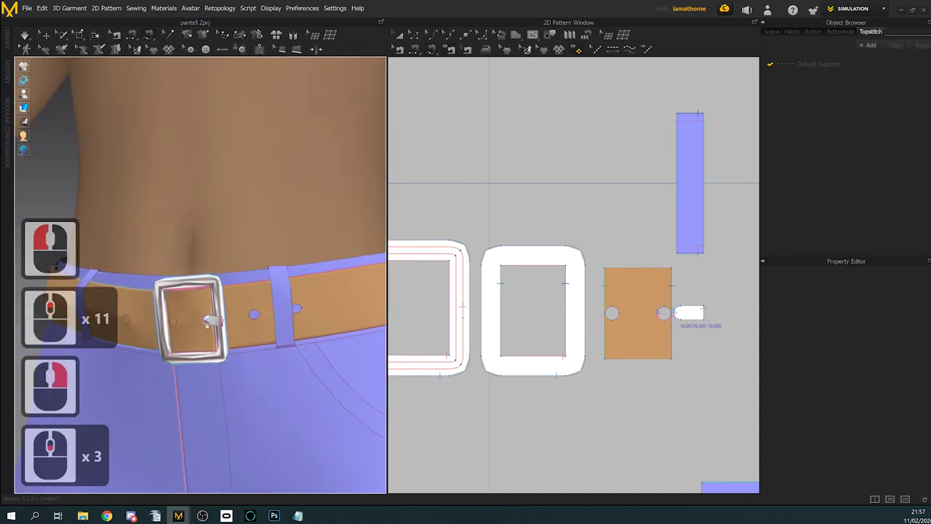
# Step: Shift the buckle side of the tongue seam slightly upward along the internal line and simulate the garment again
pyautogui.click(446, 142)
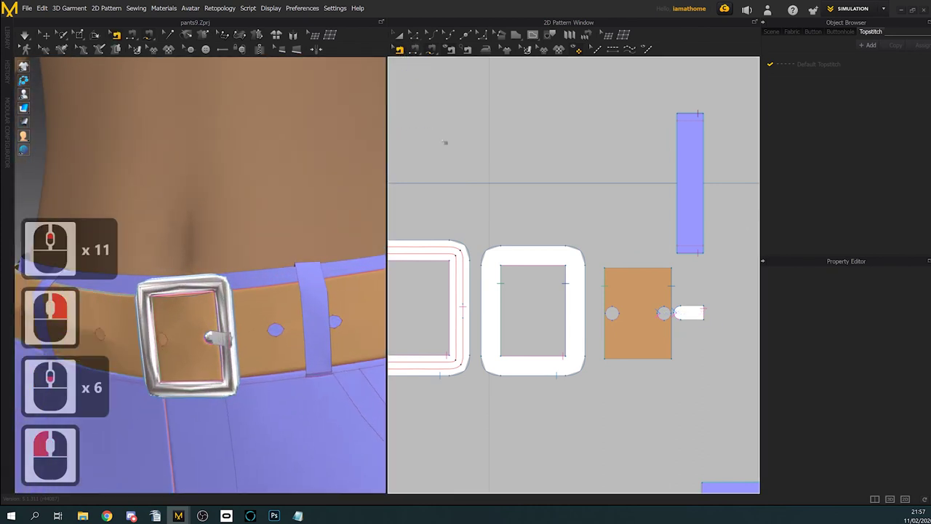
pyautogui.click(468, 315)
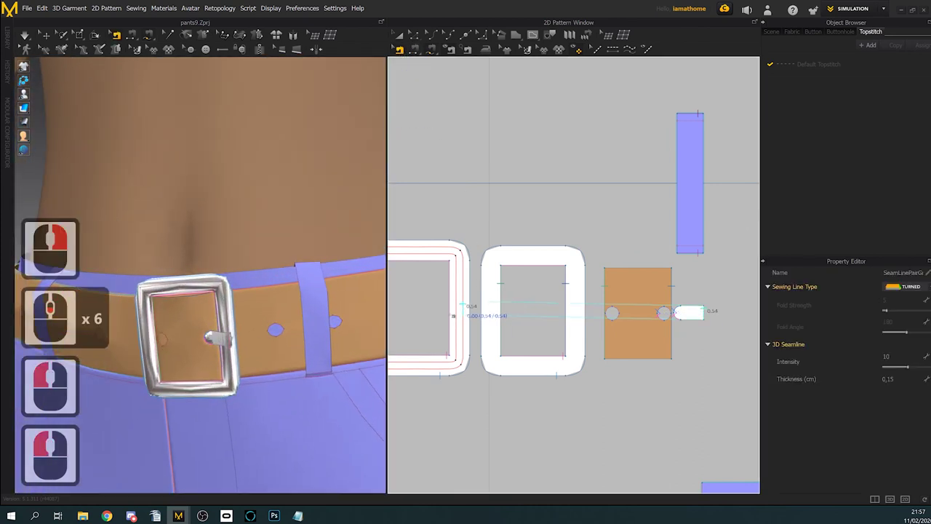
pyautogui.moveTo(198, 345); pyautogui.dragTo(181, 342, button='right')
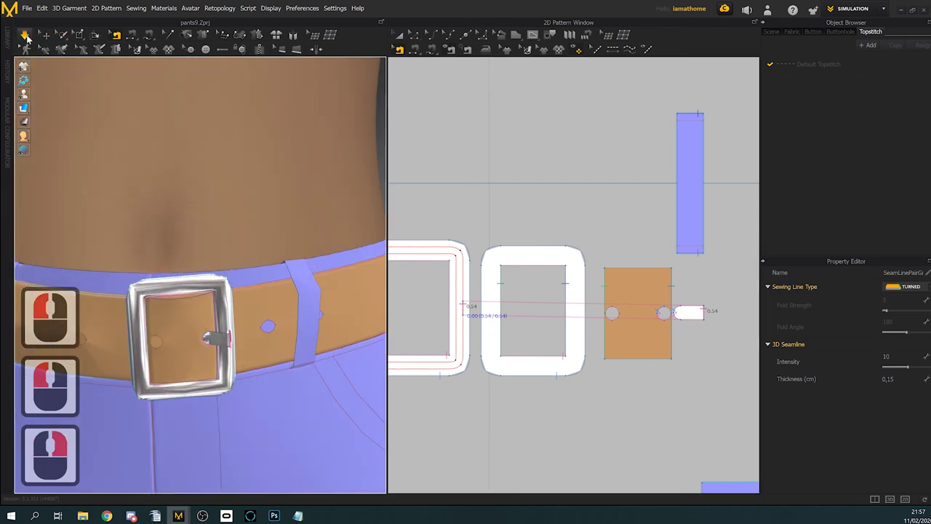
pyautogui.click(25, 35)
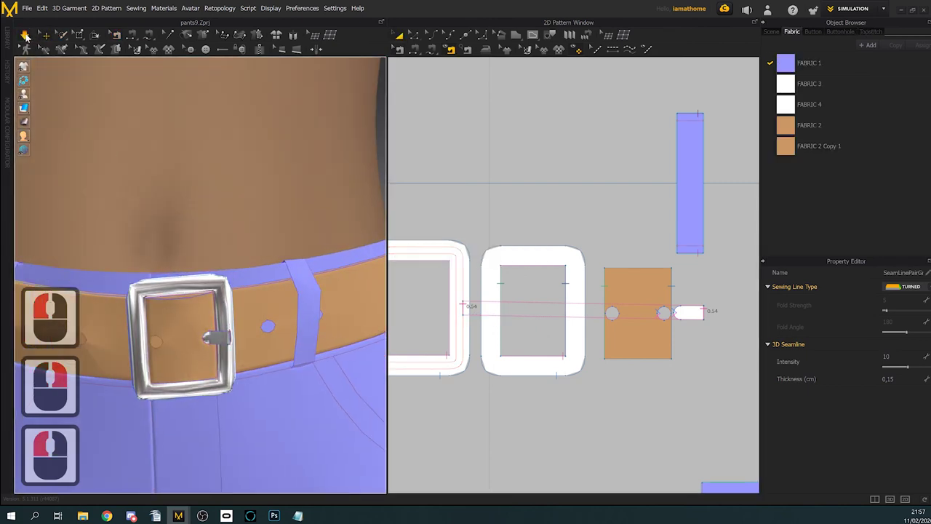
pyautogui.click(26, 36)
# Step: Split the tongue pattern's straight end uniformly into 3 segments
pyautogui.click(414, 35)
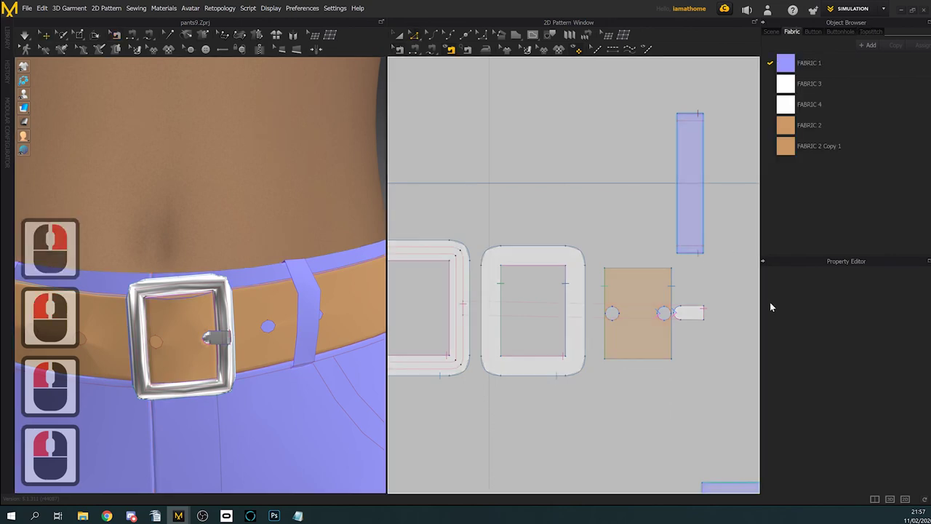
pyautogui.scroll(3, 714, 313)
pyautogui.click(666, 303)
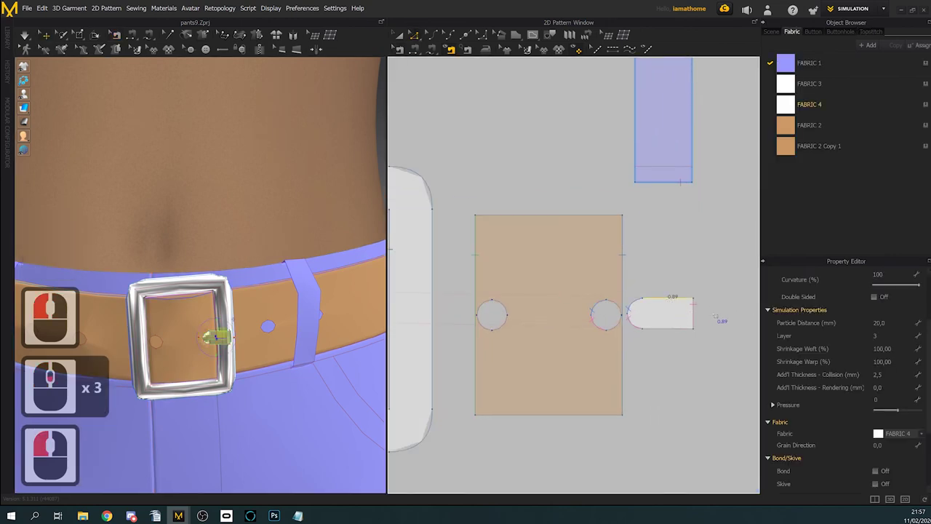
pyautogui.scroll(2, 718, 318)
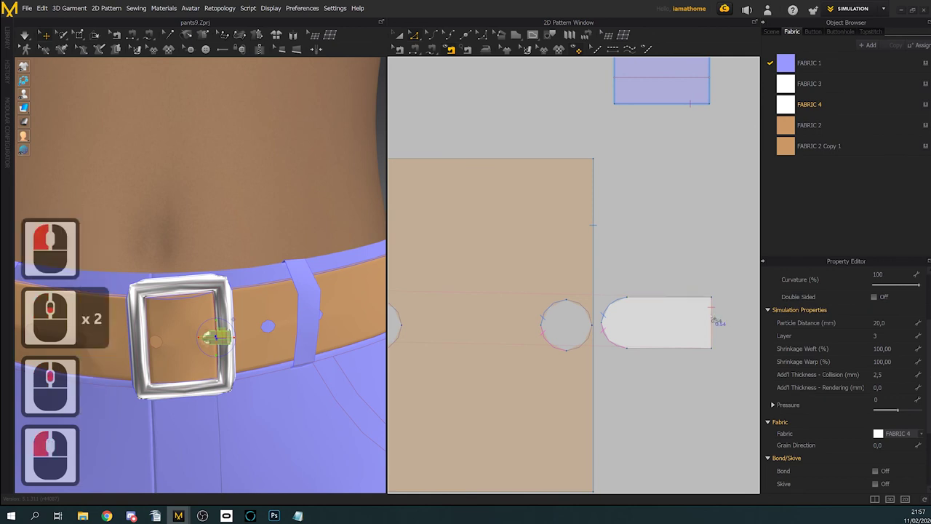
pyautogui.rightClick(714, 320)
pyautogui.click(746, 332)
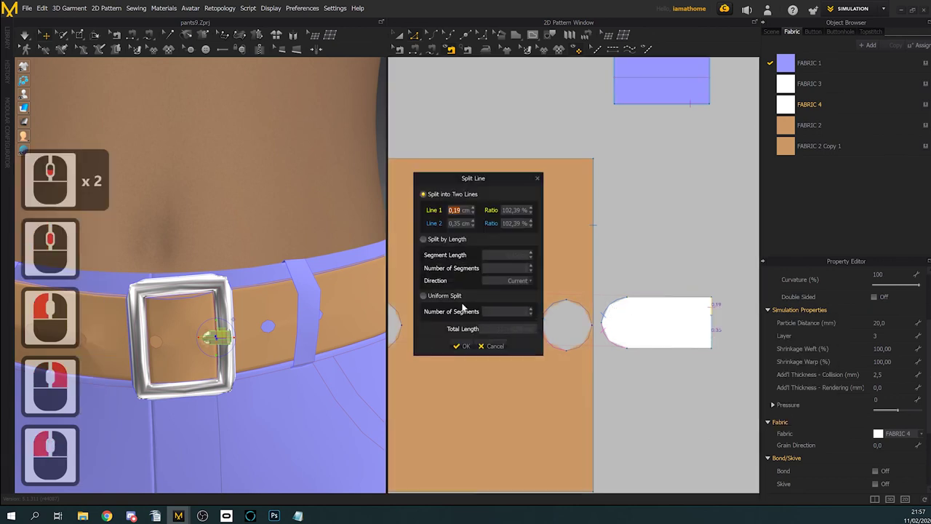
pyautogui.click(437, 298)
pyautogui.click(531, 310)
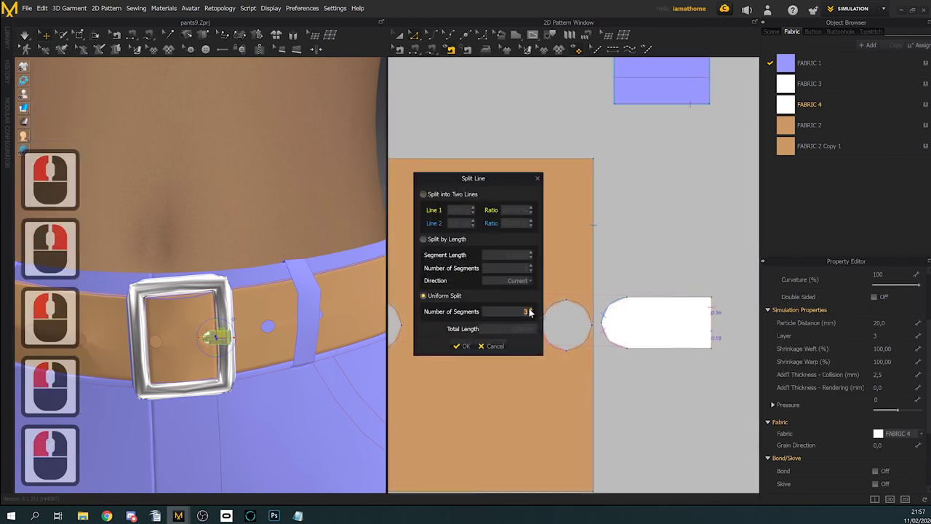
pyautogui.click(481, 347)
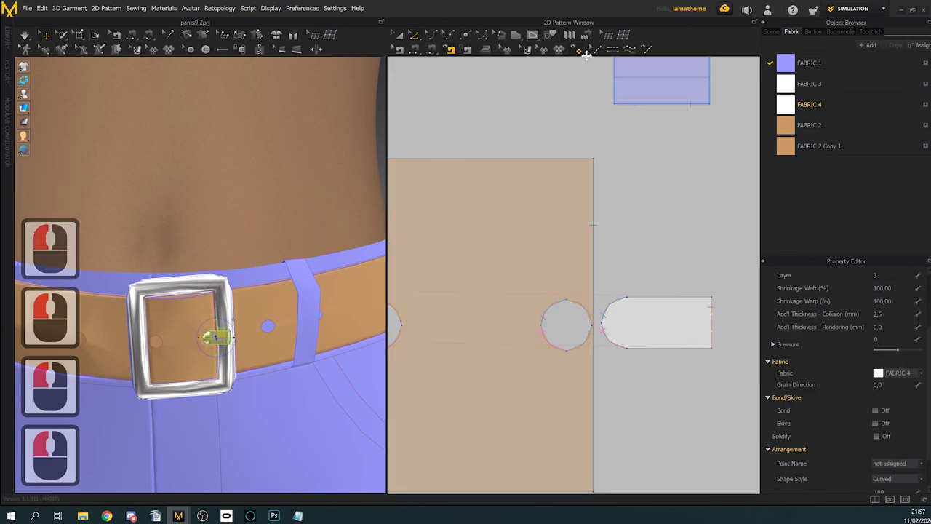
# Step: Draw two lengthwise internal lines, each about 1.13 cm, across the tongue pattern at one third and two thirds of its width
pyautogui.click(550, 38)
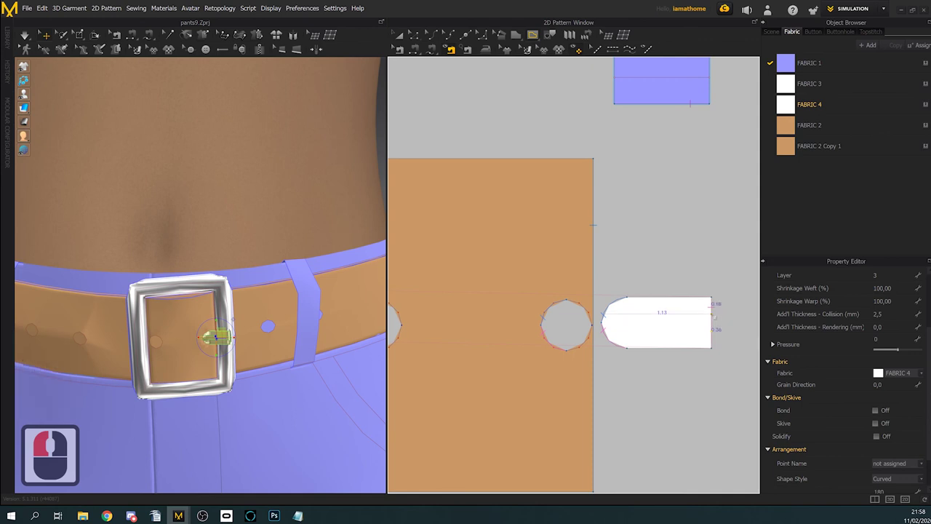
pyautogui.click(678, 315)
pyautogui.doubleClick(609, 318)
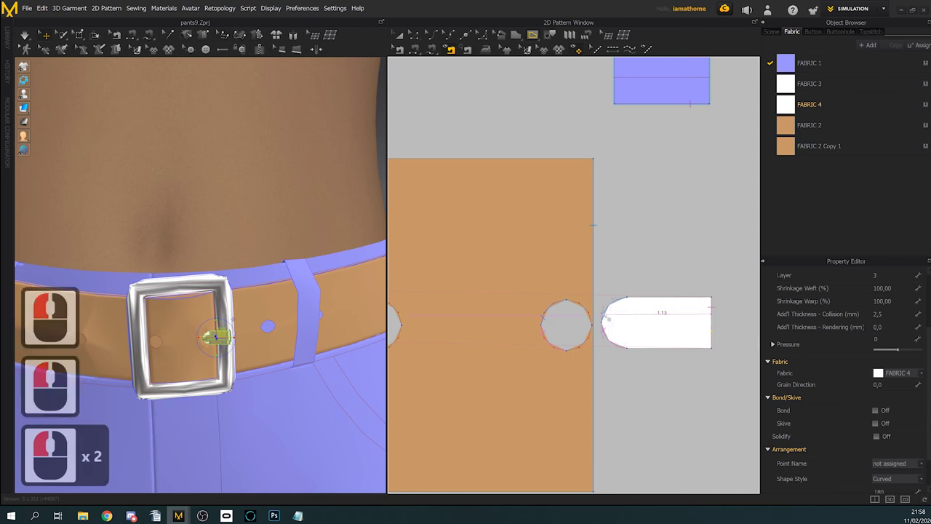
pyautogui.click(712, 332)
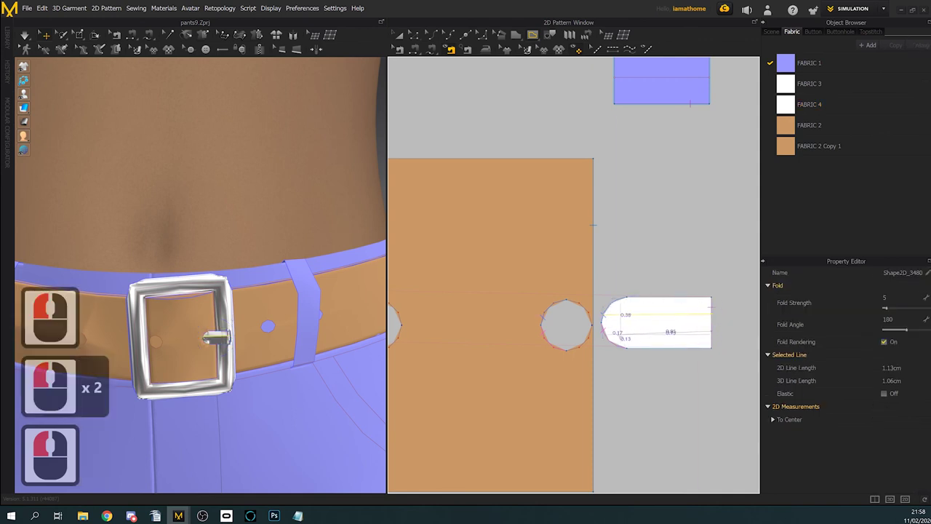
pyautogui.doubleClick(609, 330)
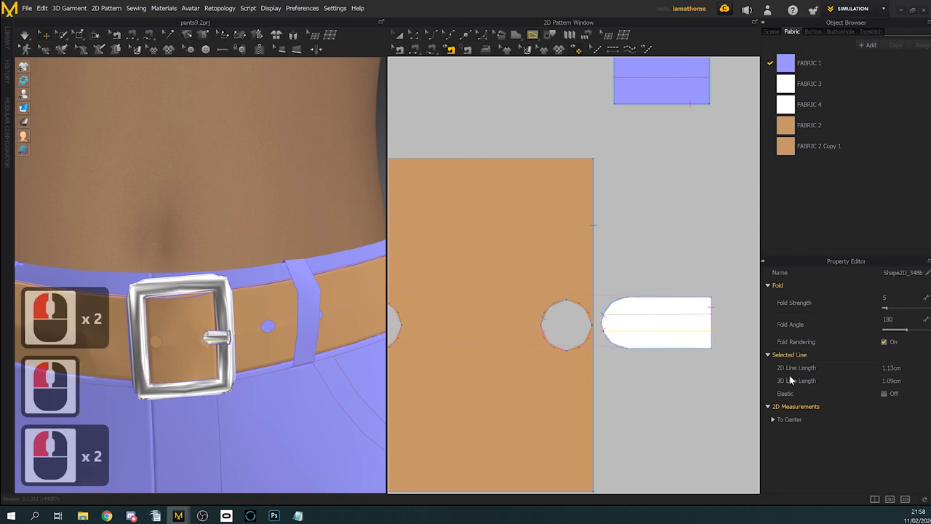